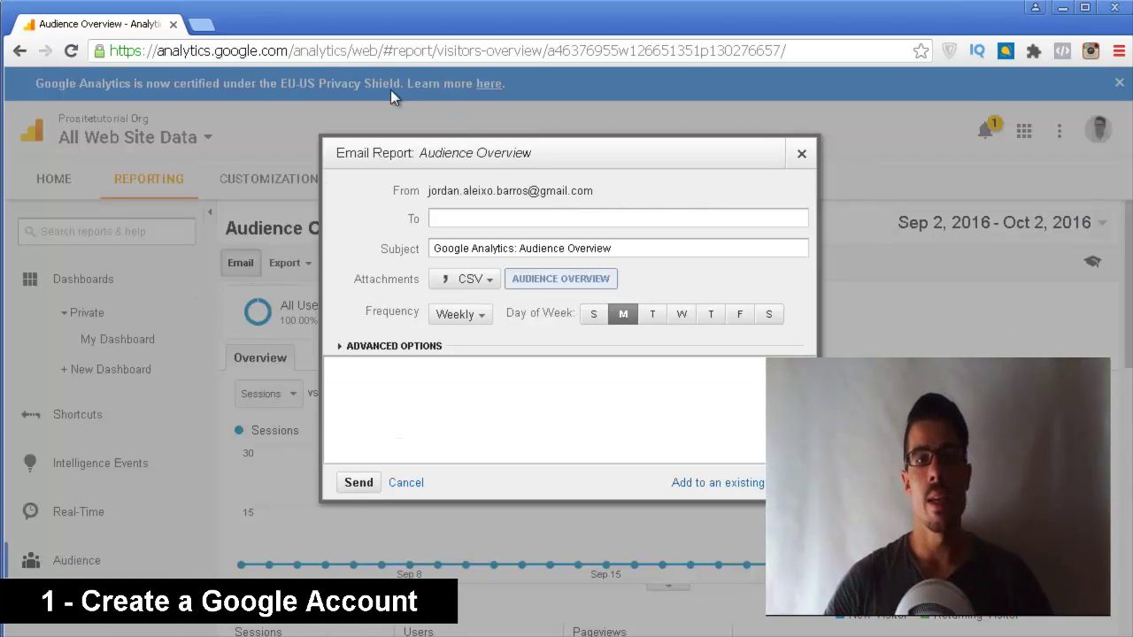
# Fill the To field with the suggested recipient address and select the start of the subject.
pyautogui.click(448, 222)
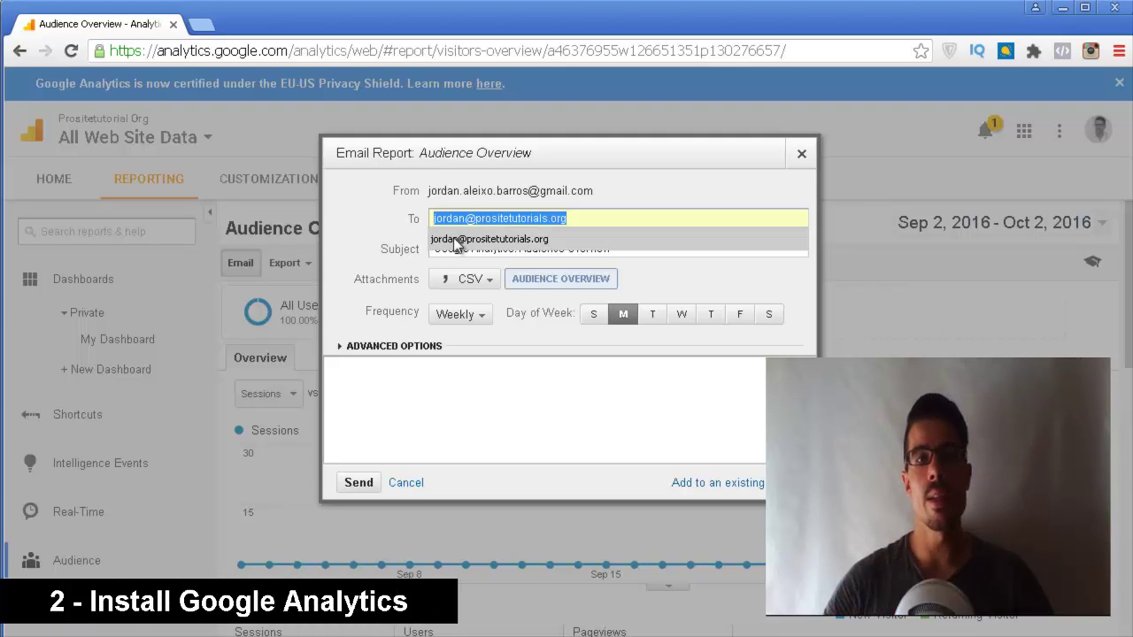
pyautogui.click(454, 241)
pyautogui.moveTo(434, 249); pyautogui.dragTo(540, 252)
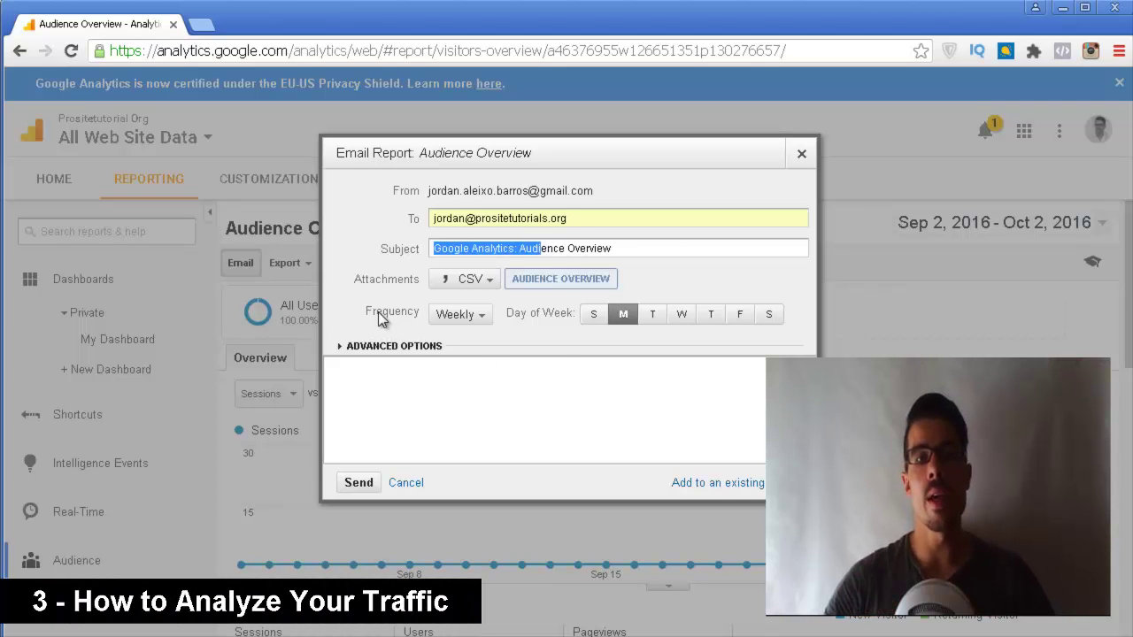
# Keep the CSV attachment and schedule the report weekly on Wednesdays.
pyautogui.click(472, 283)
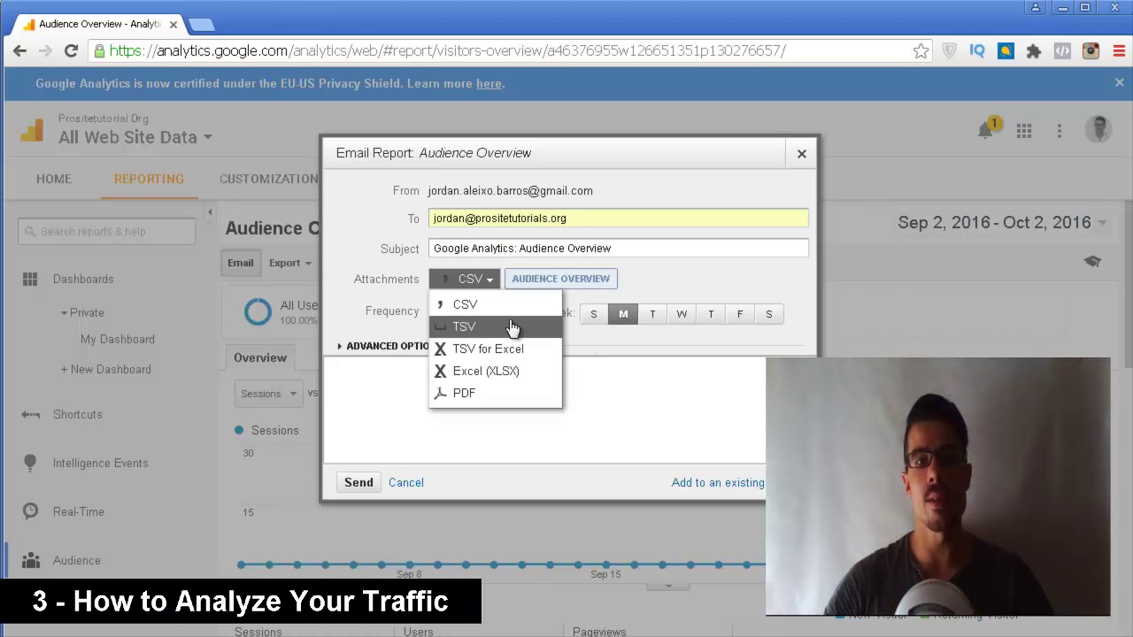
pyautogui.click(363, 434)
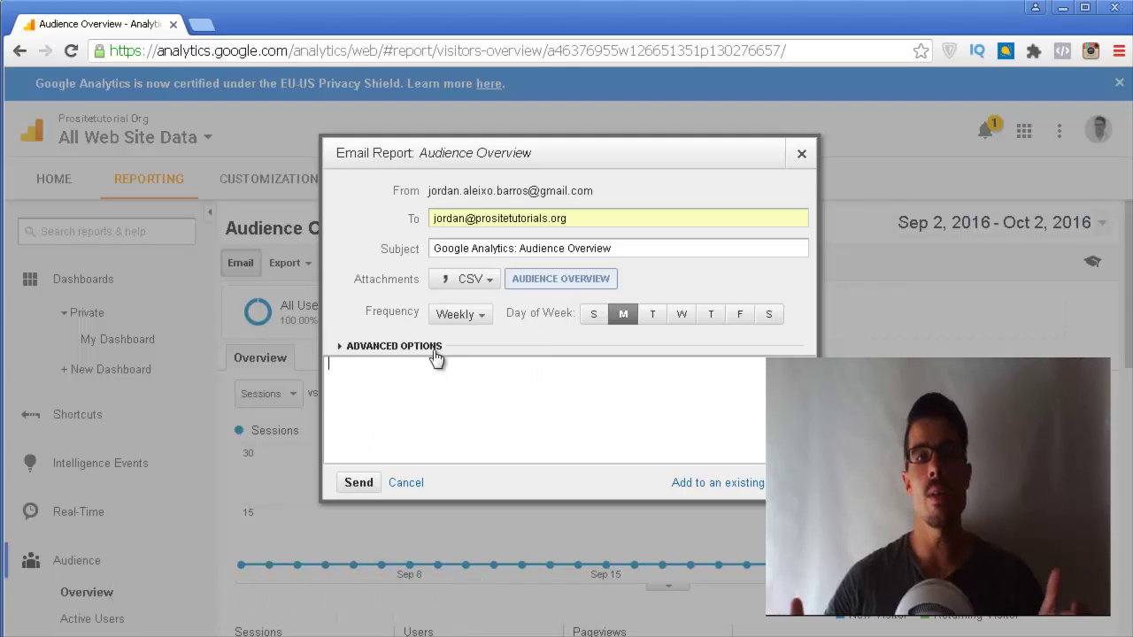
pyautogui.click(456, 318)
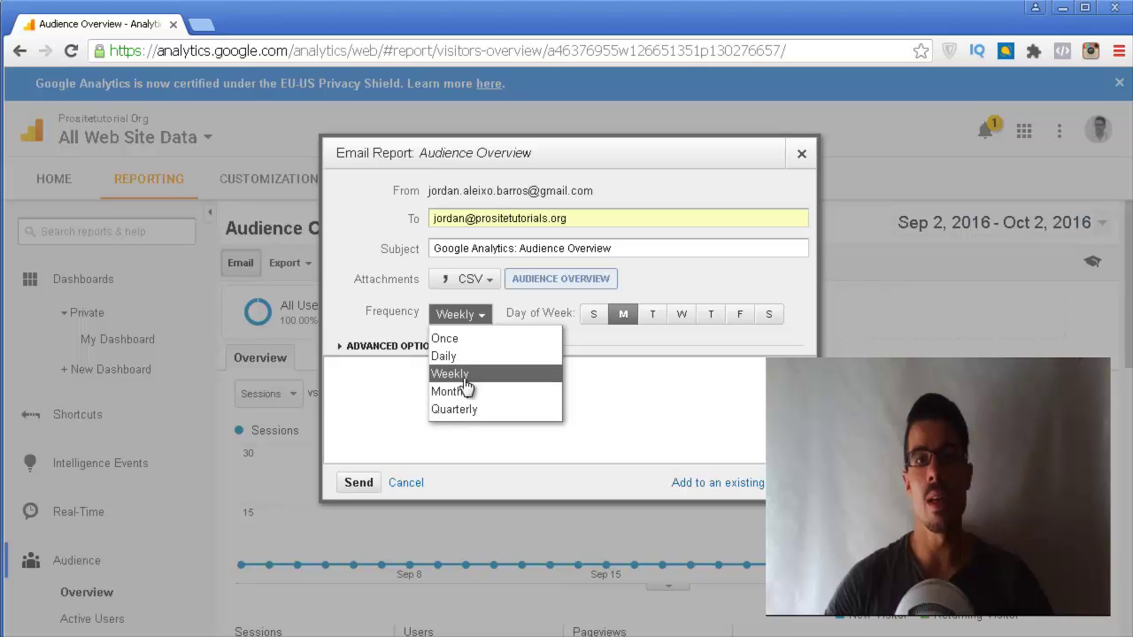
pyautogui.click(455, 338)
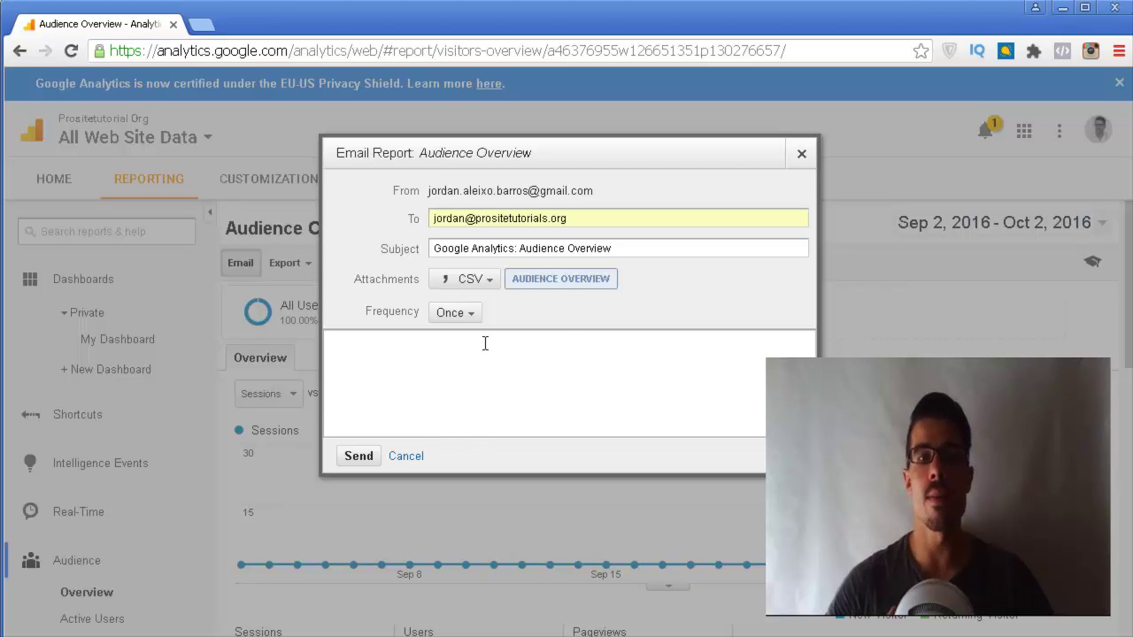
pyautogui.click(455, 312)
pyautogui.click(455, 373)
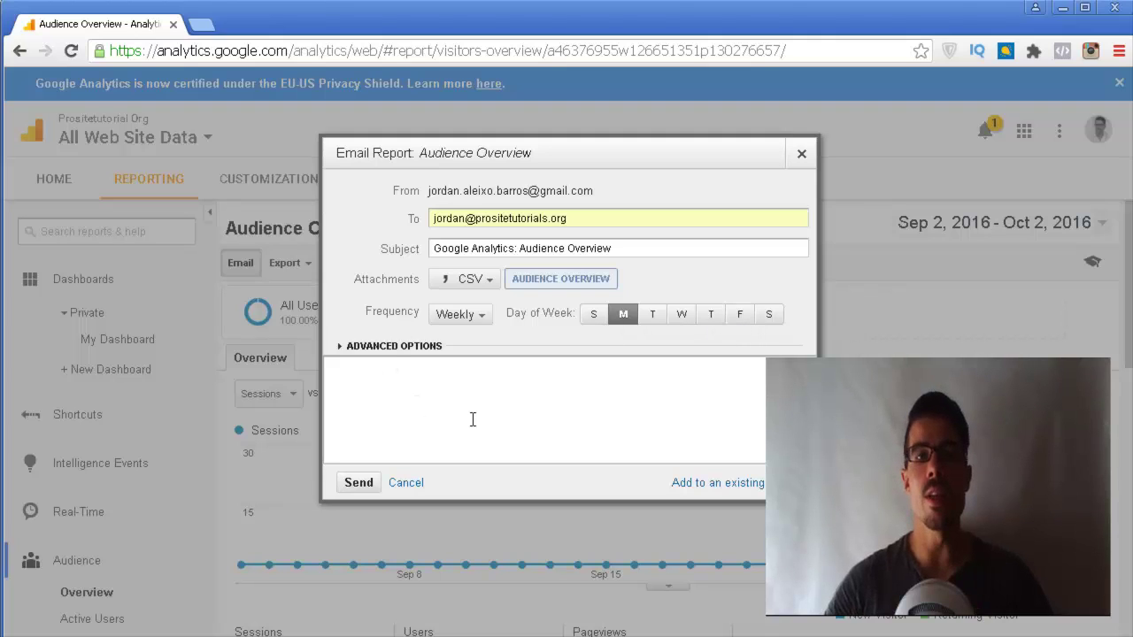
pyautogui.click(681, 315)
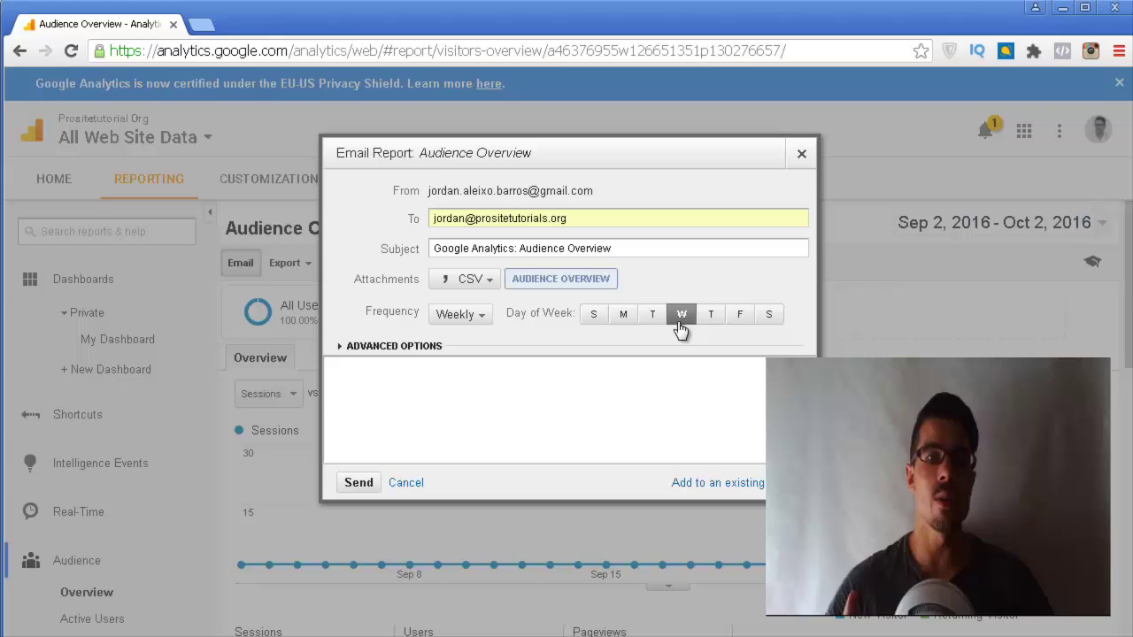
# Add the message 'Hey there, here's your weekly report' and send the email.
pyautogui.click(556, 435)
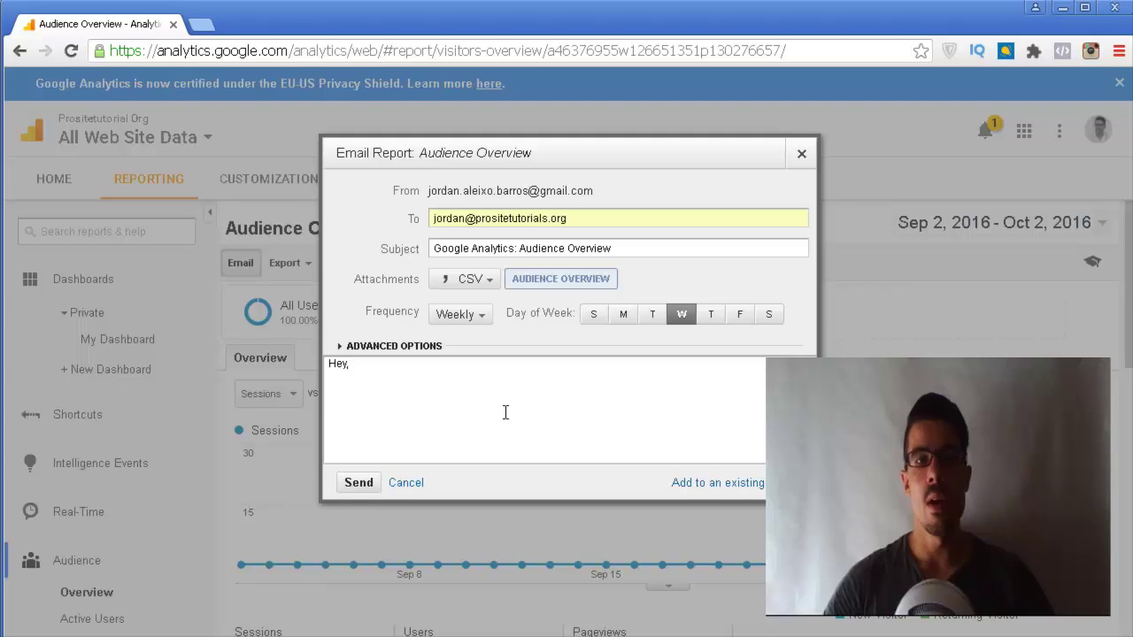
pyautogui.write('Hey t')
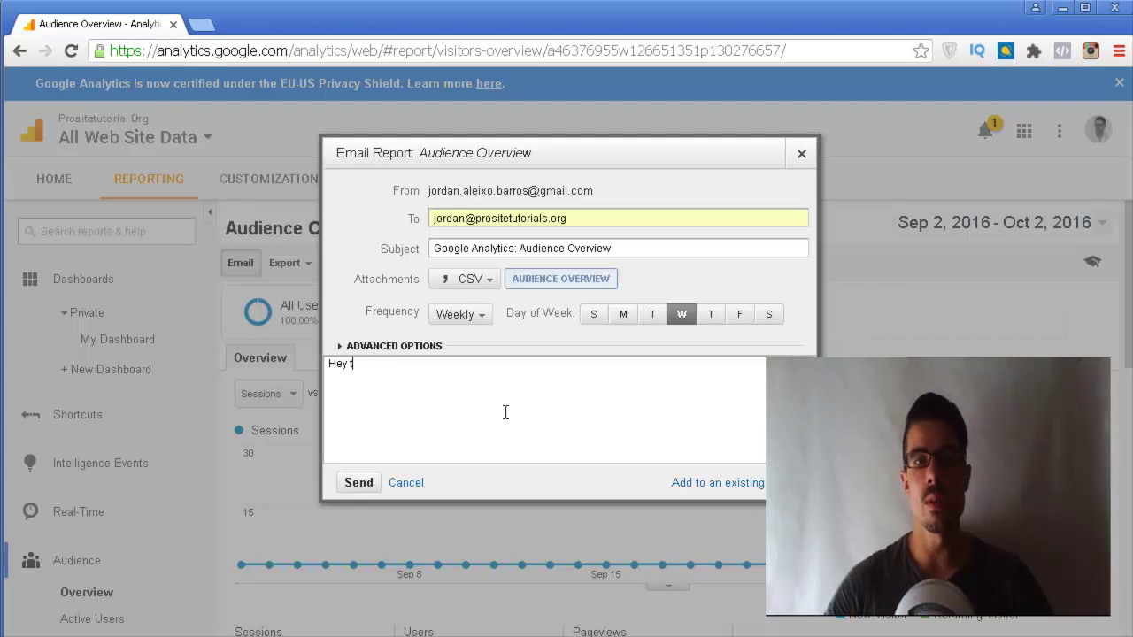
pyautogui.write("here, here's your weekly rep")
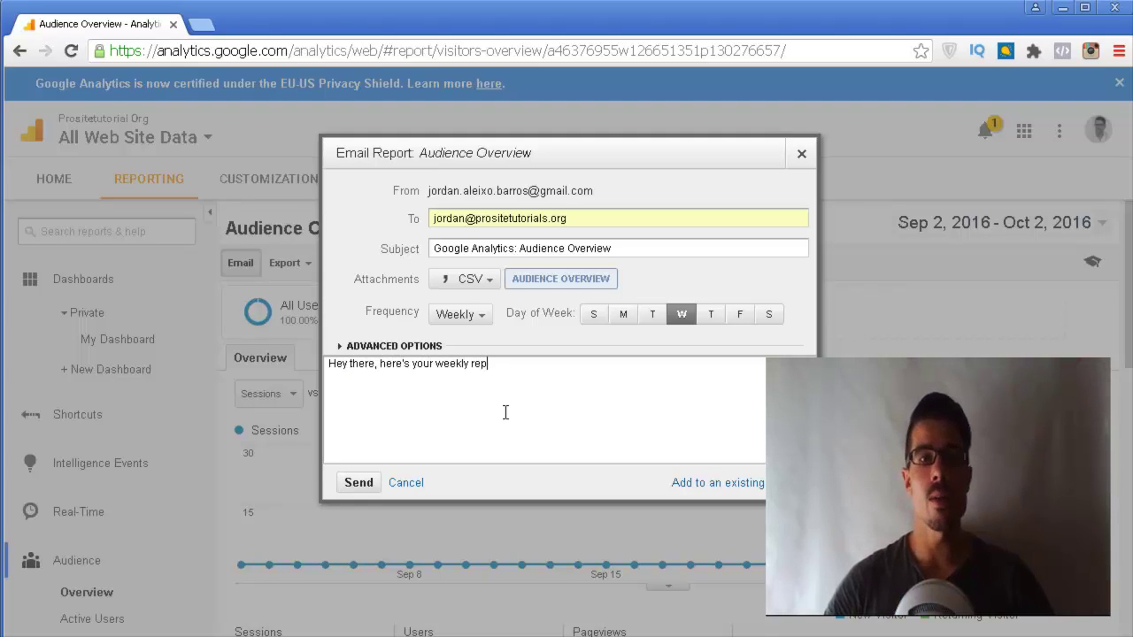
pyautogui.write('ort')
pyautogui.click(359, 485)
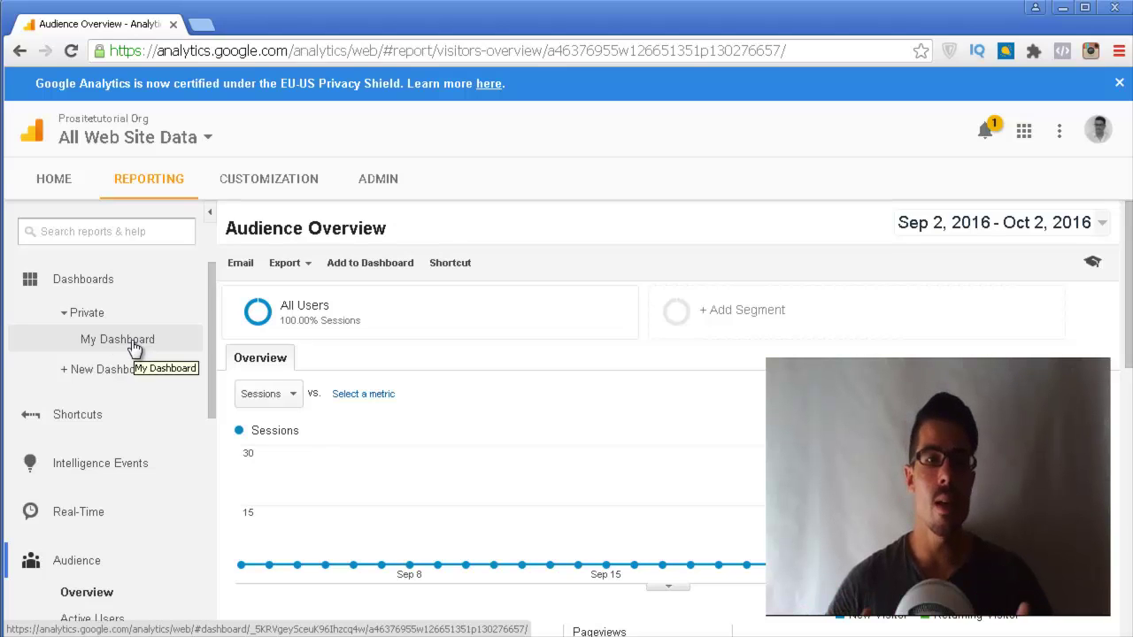
# Add the Timeline and Table widgets to My Dashboard (3 widgets).
pyautogui.click(371, 270)
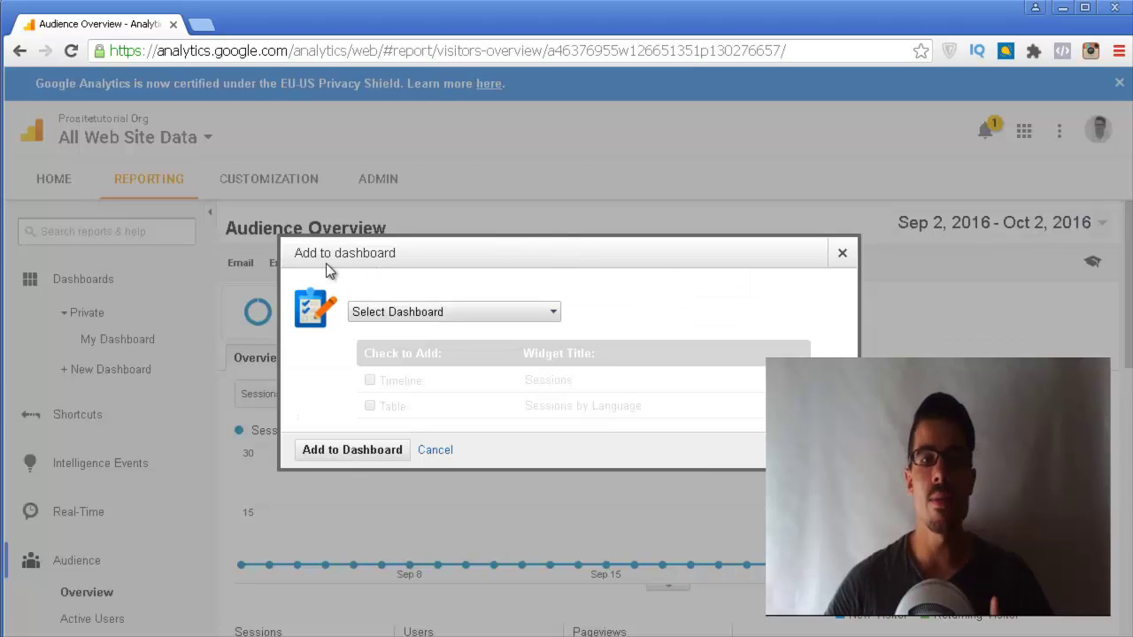
pyautogui.click(405, 320)
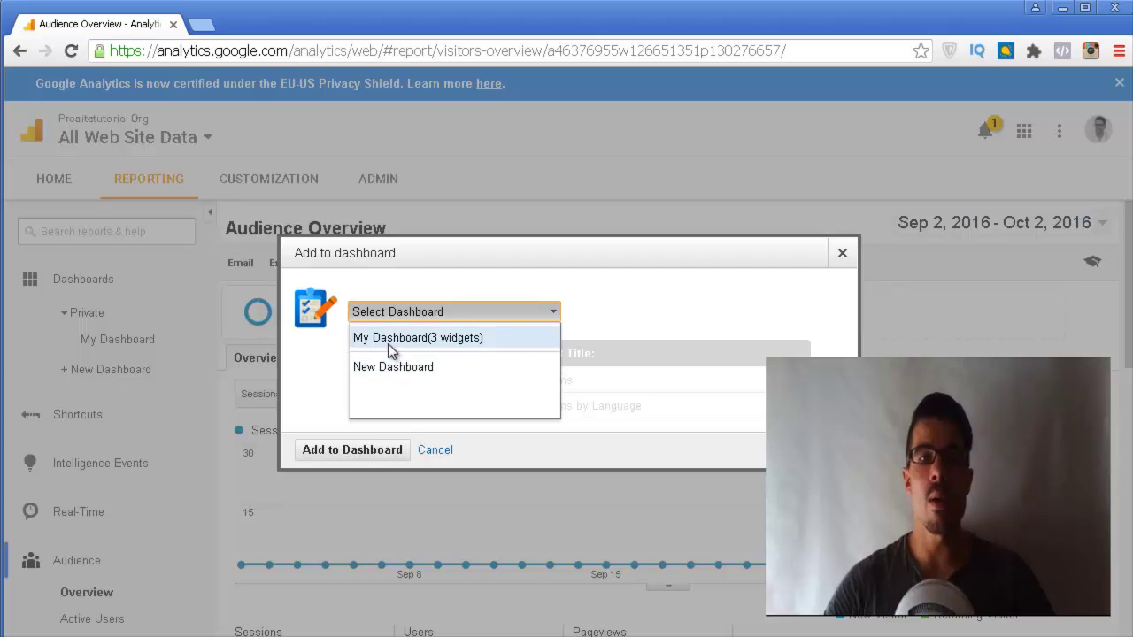
pyautogui.click(467, 337)
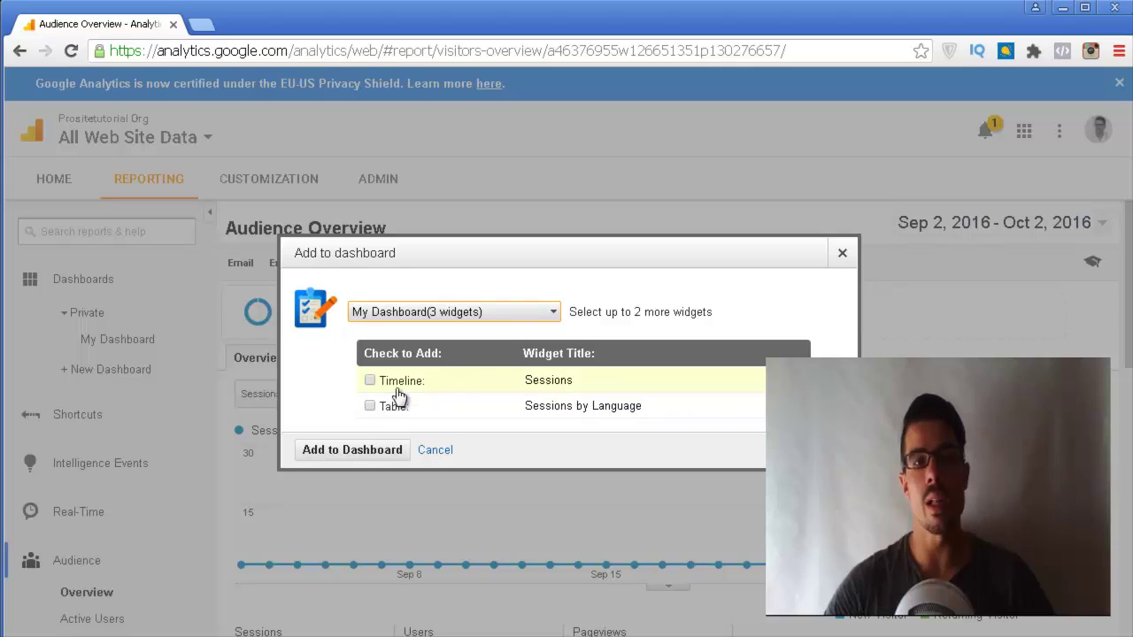
pyautogui.click(370, 381)
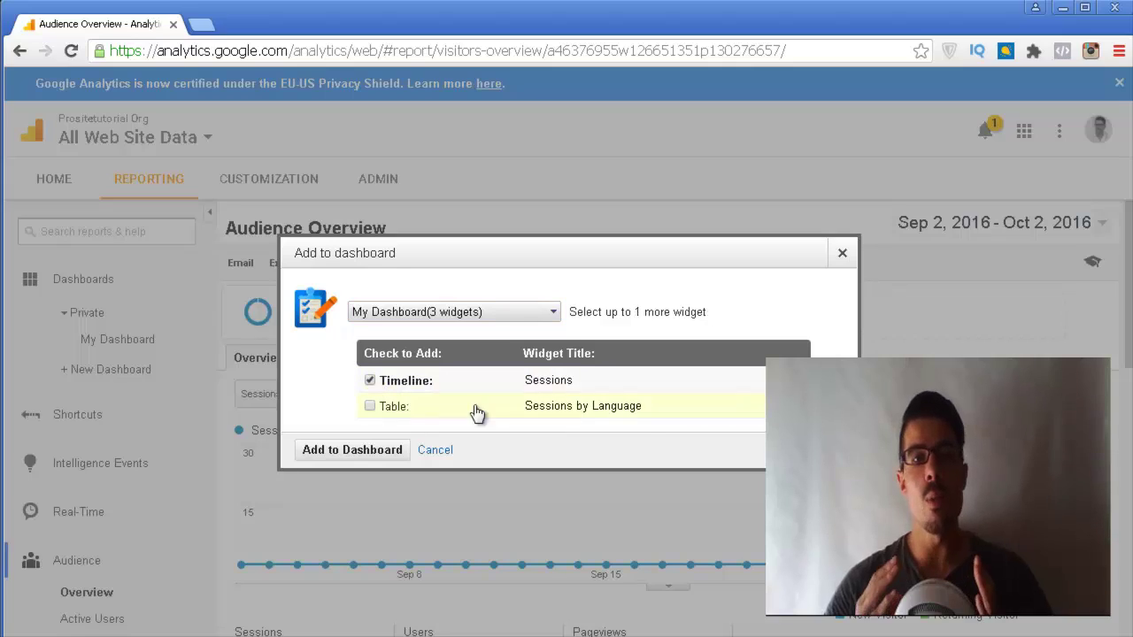
pyautogui.click(394, 409)
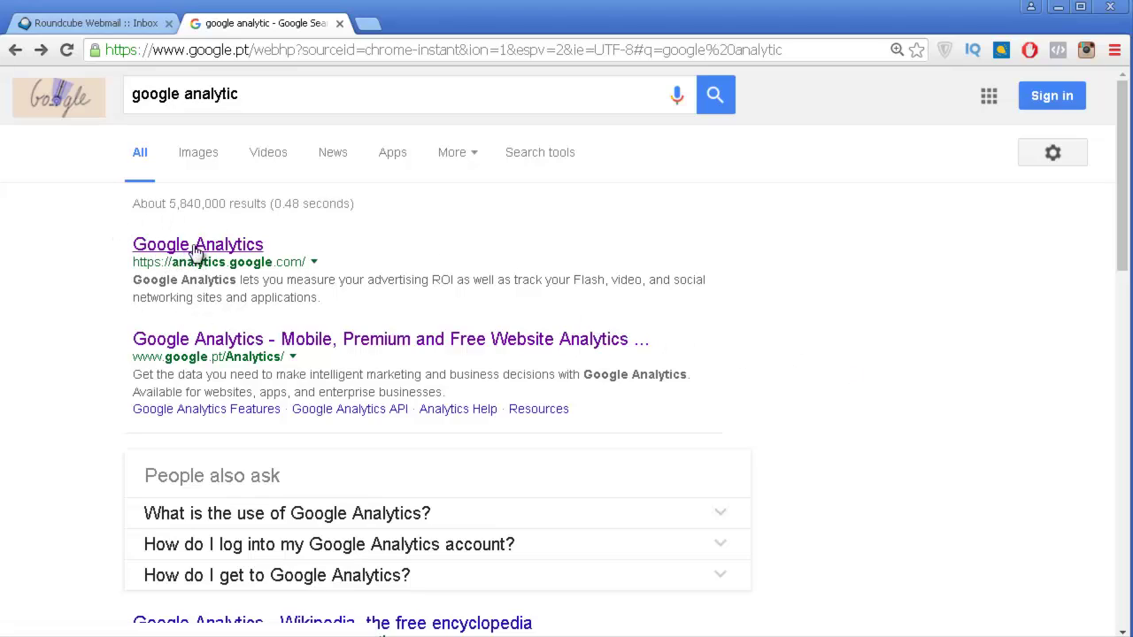
# Open the Google Analytics result, switch to another account, and begin creating a new account.
pyautogui.click(187, 249)
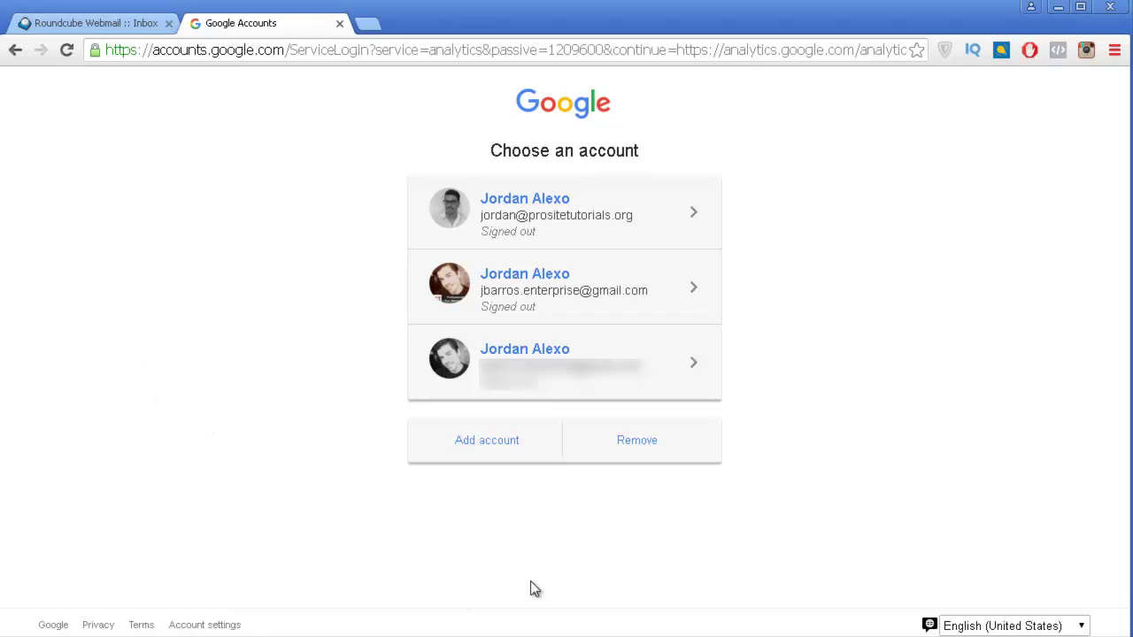
pyautogui.click(486, 440)
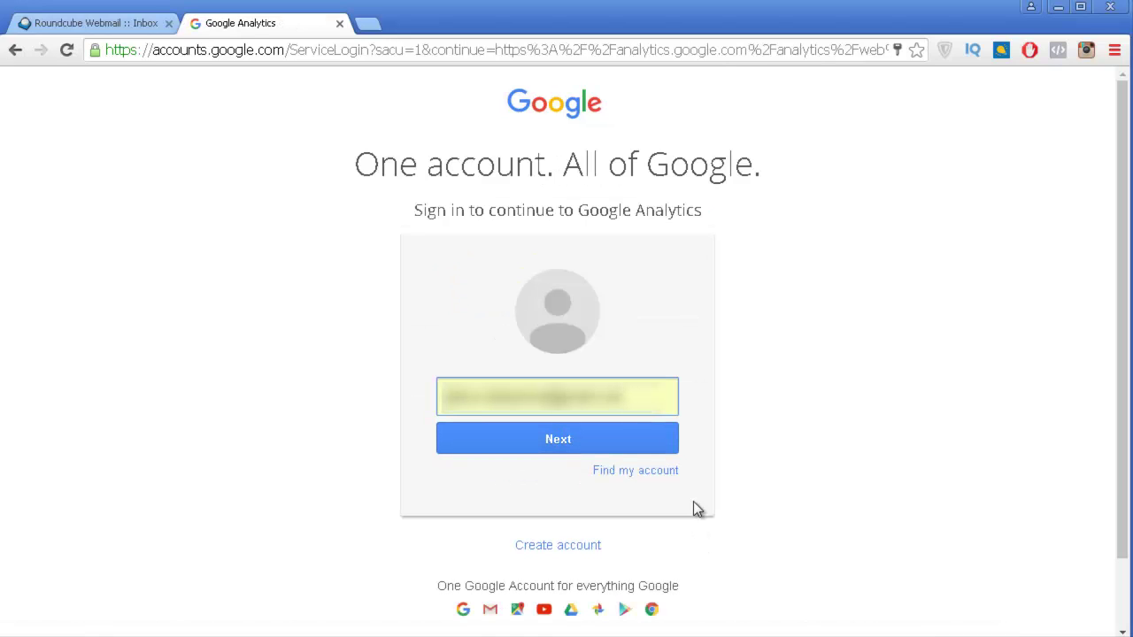
pyautogui.click(535, 553)
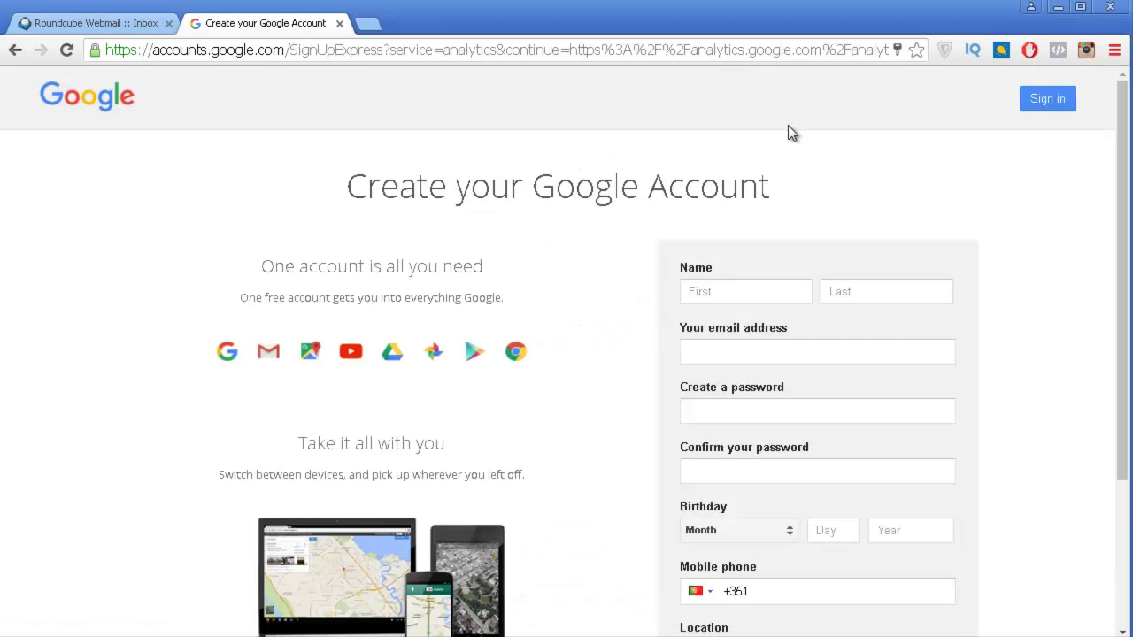
# Enter the new account's first and last name, the suggested e-mail address and a password.
pyautogui.scroll(-1, 769, 166)
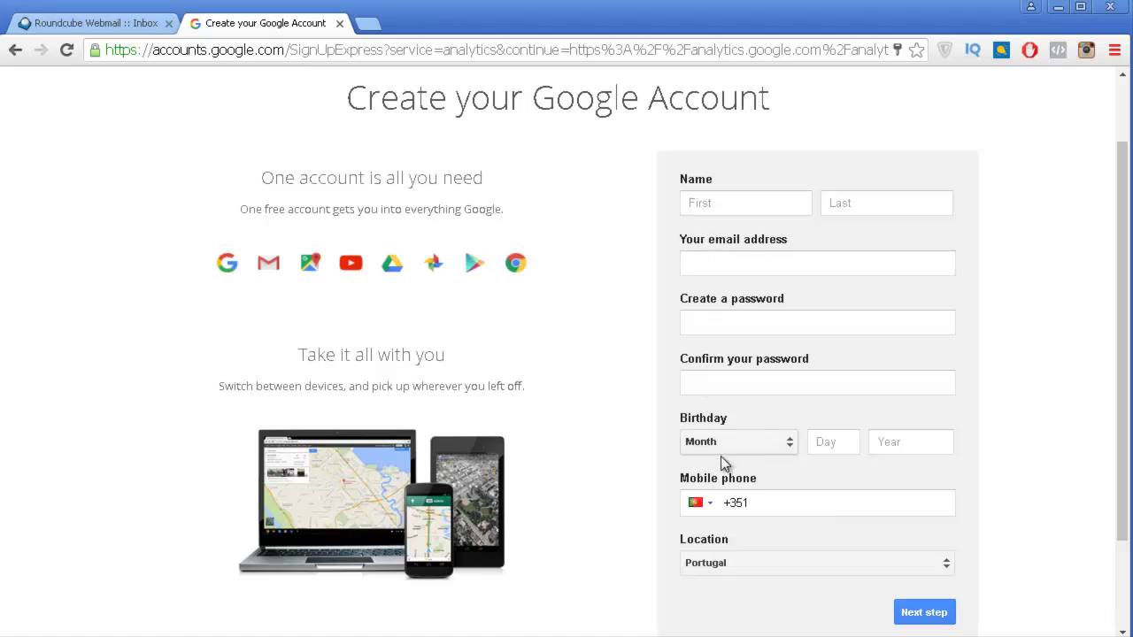
pyautogui.click(795, 200)
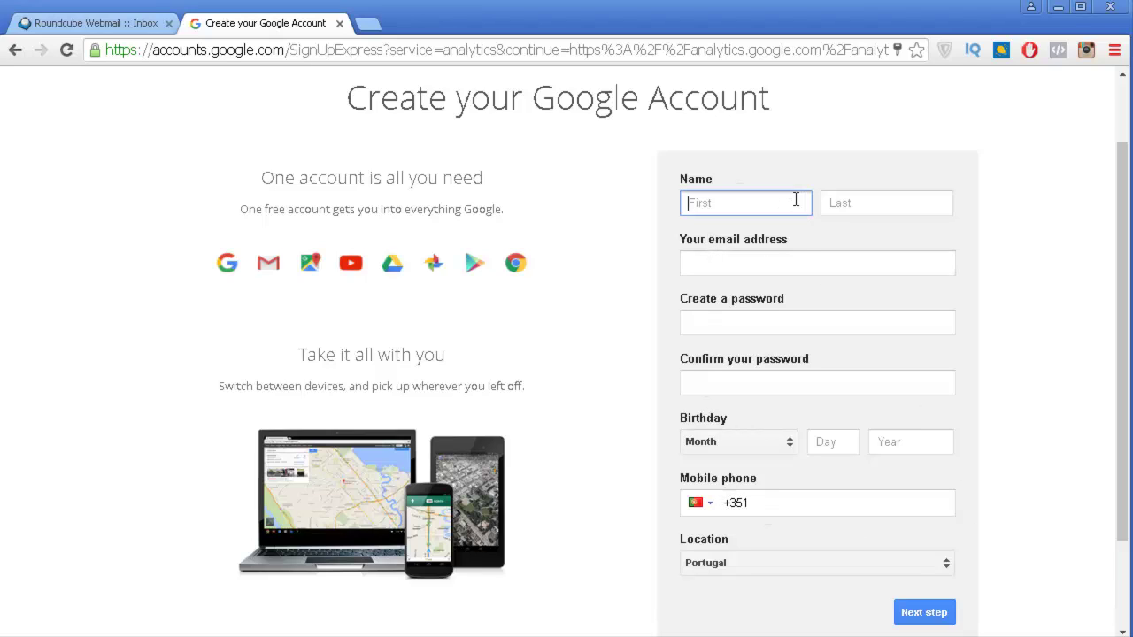
pyautogui.press('Tab')
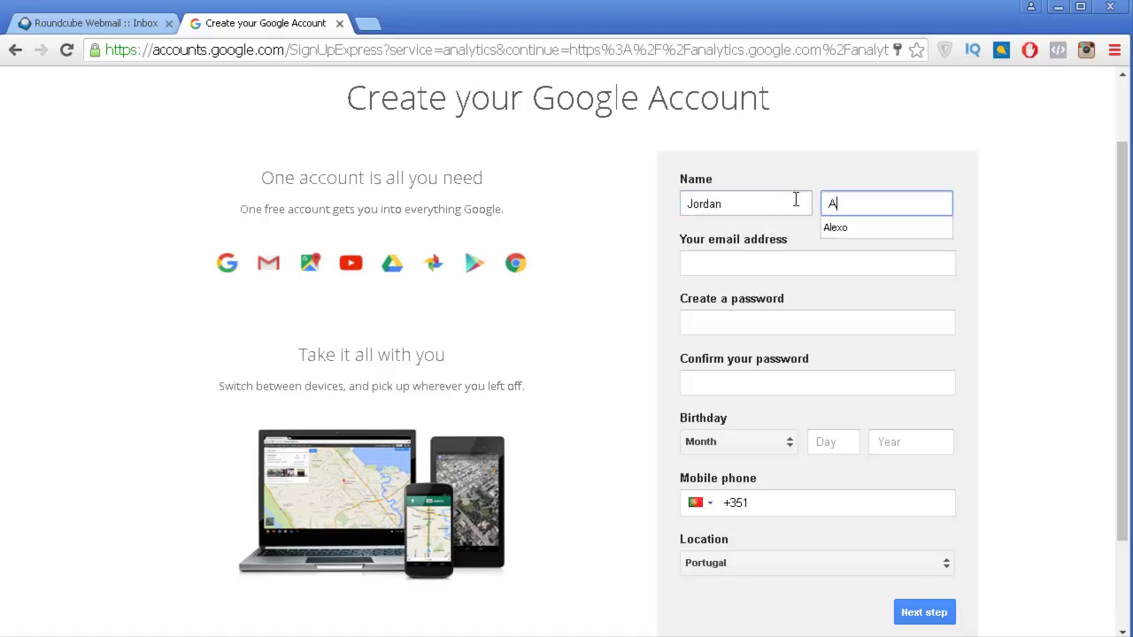
pyautogui.click(784, 259)
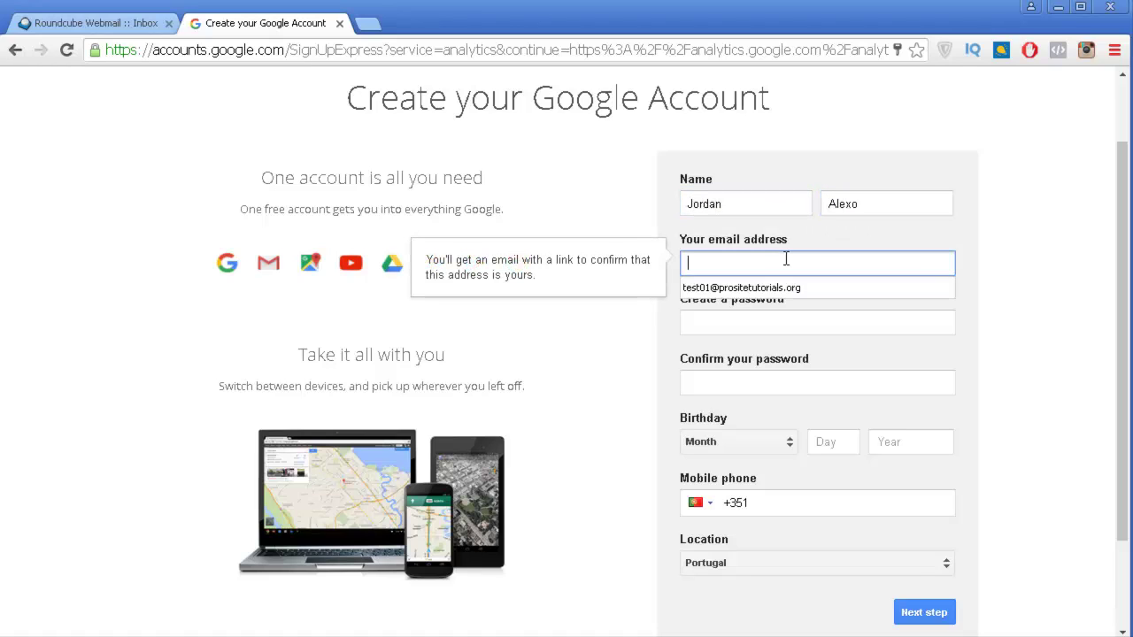
pyautogui.press('Down')
pyautogui.press('Return')
pyautogui.click(780, 314)
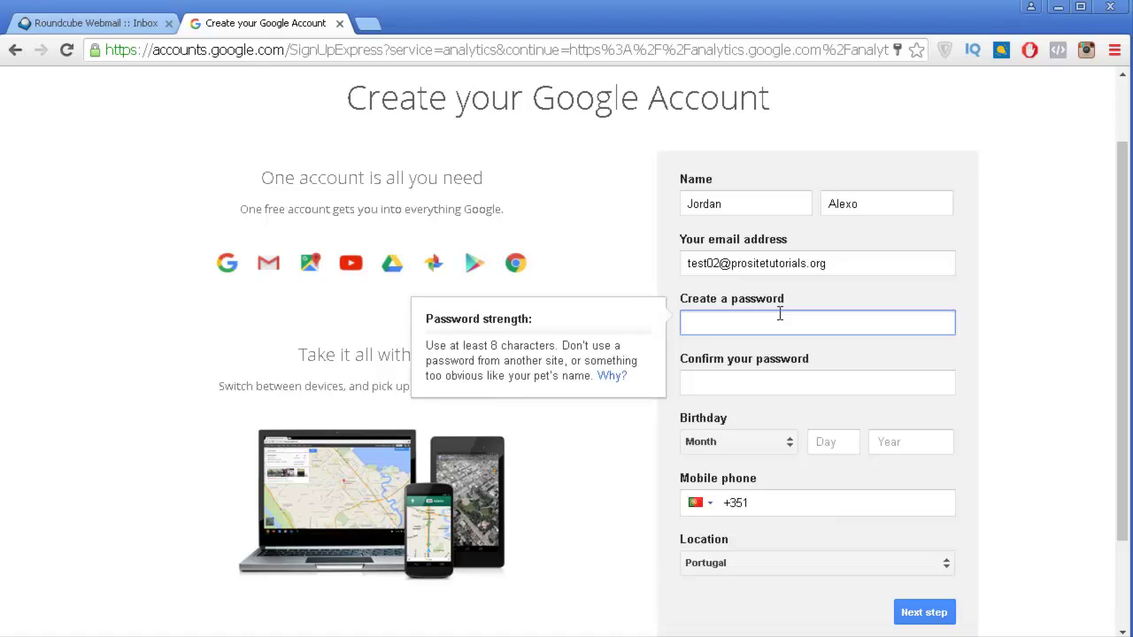
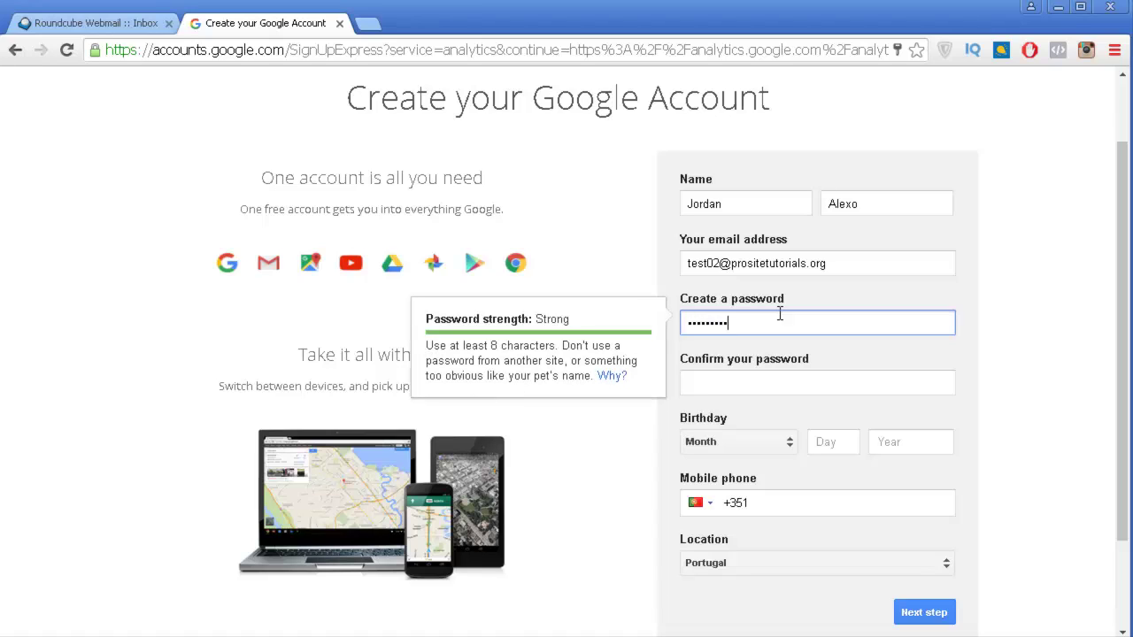
pyautogui.press('Tab')
pyautogui.write('t')
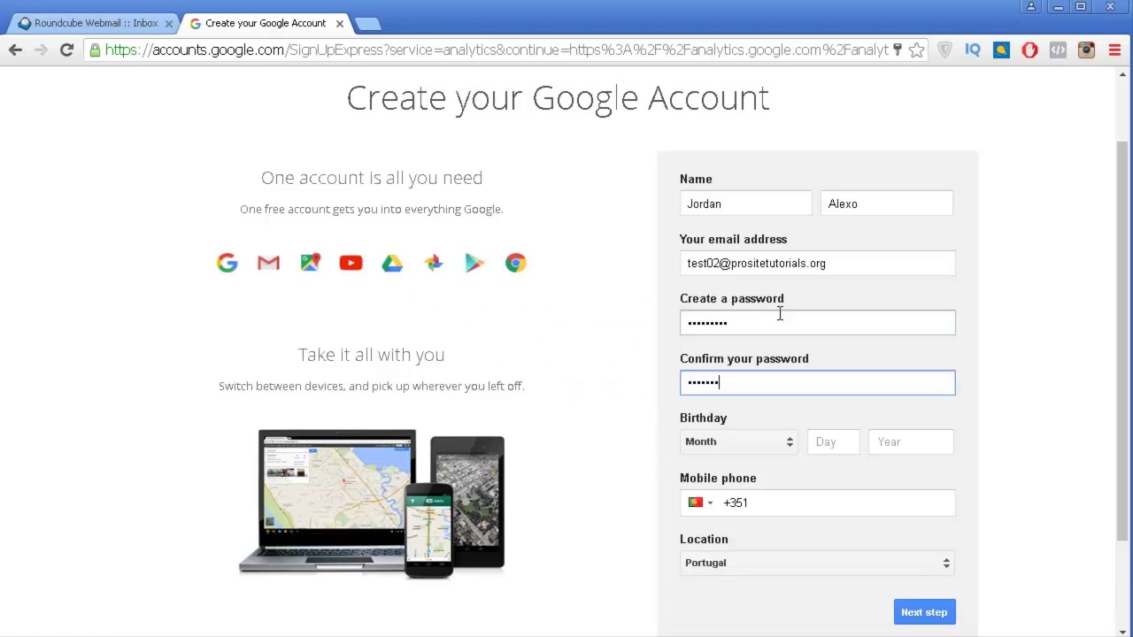
# Set the birthday to March 01, 1985, add the mobile number, and submit the form.
pyautogui.click(784, 445)
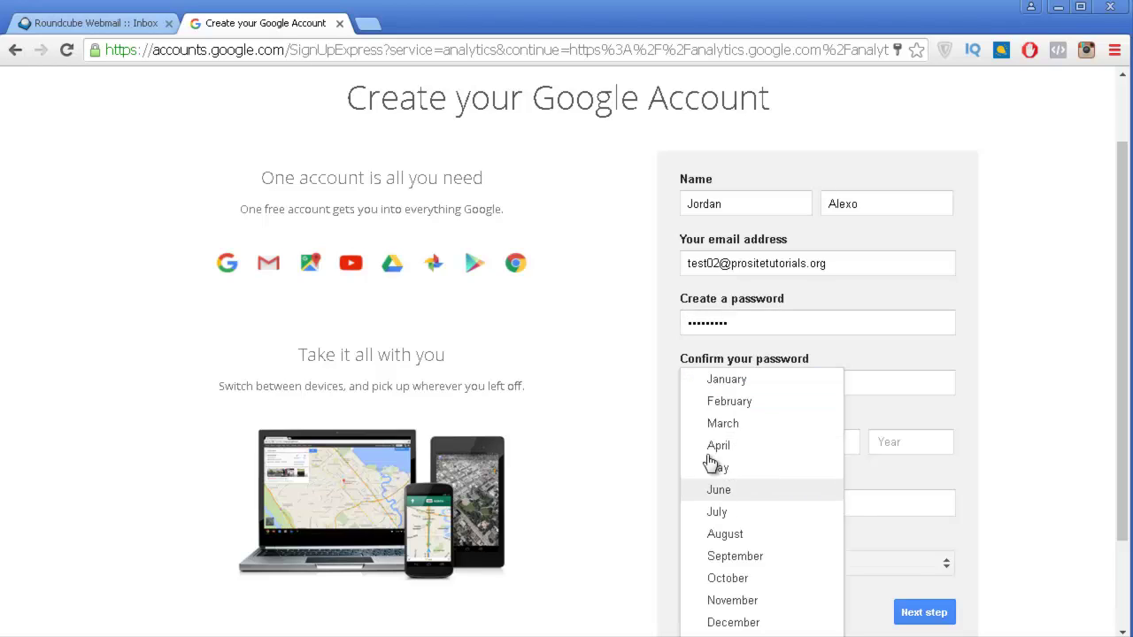
pyautogui.click(728, 424)
pyautogui.press('Tab')
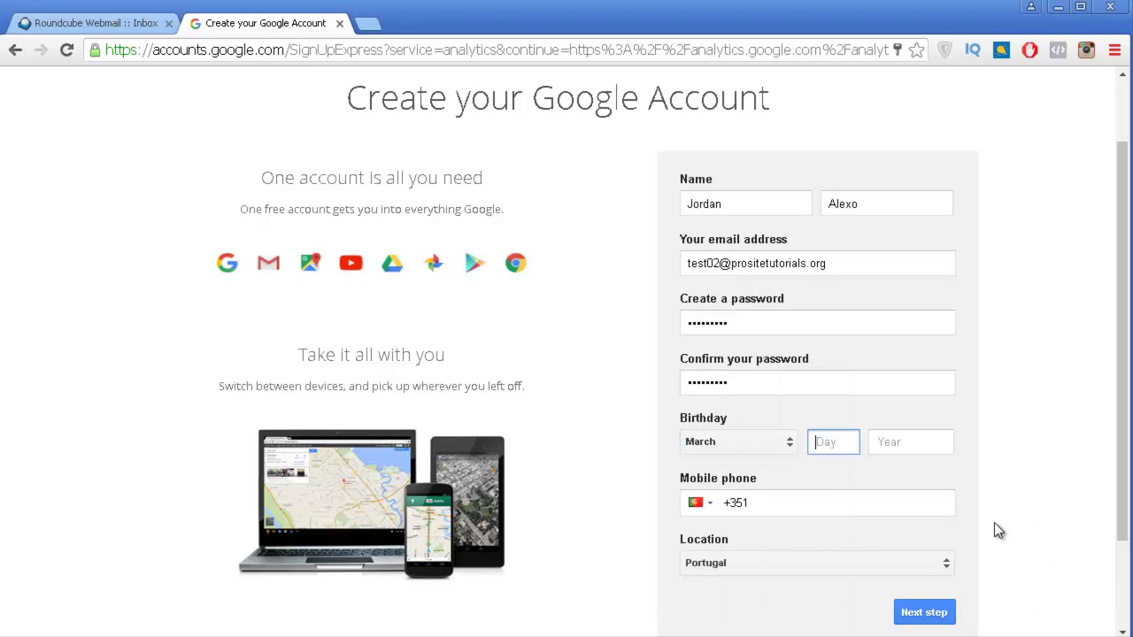
pyautogui.write('01')
pyautogui.click(916, 445)
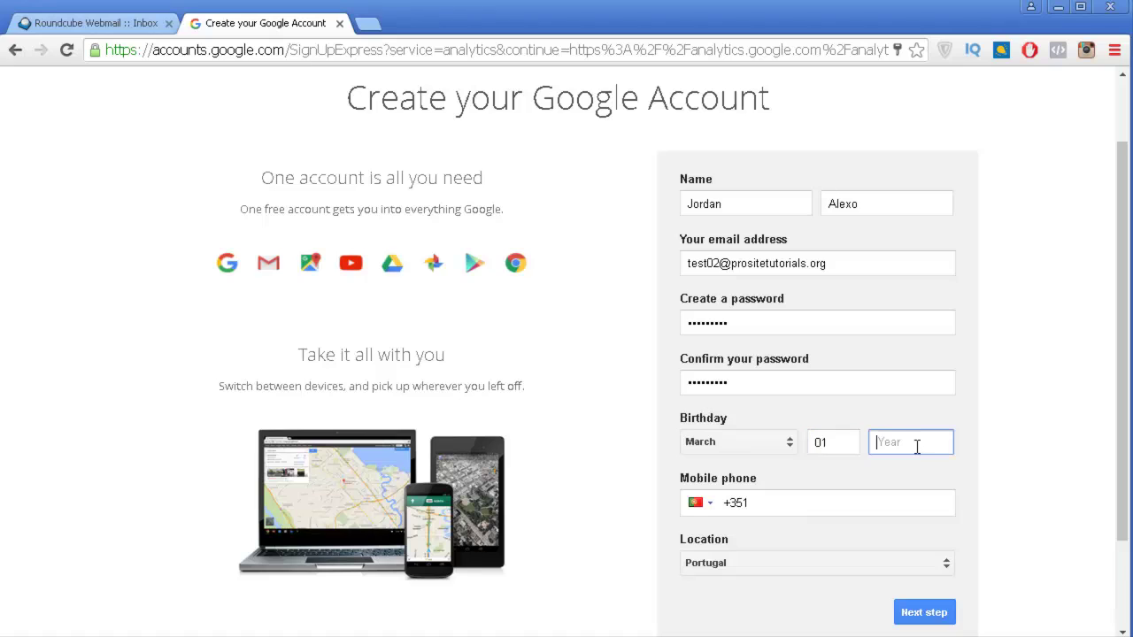
pyautogui.write('1985')
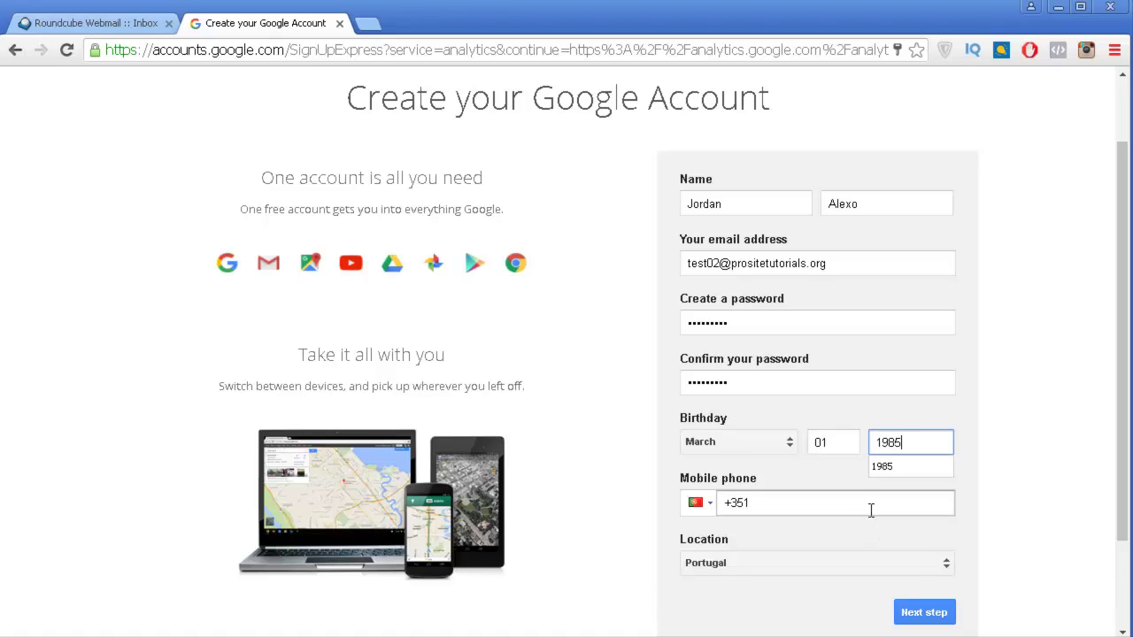
pyautogui.click(870, 504)
pyautogui.write('?????????')
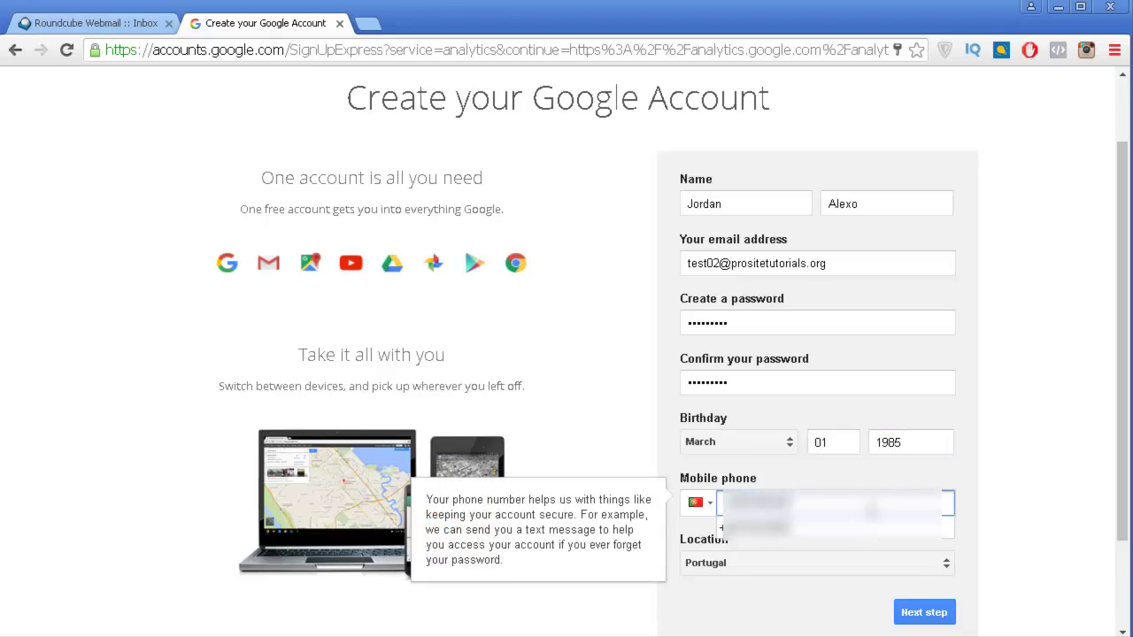
pyautogui.click(699, 550)
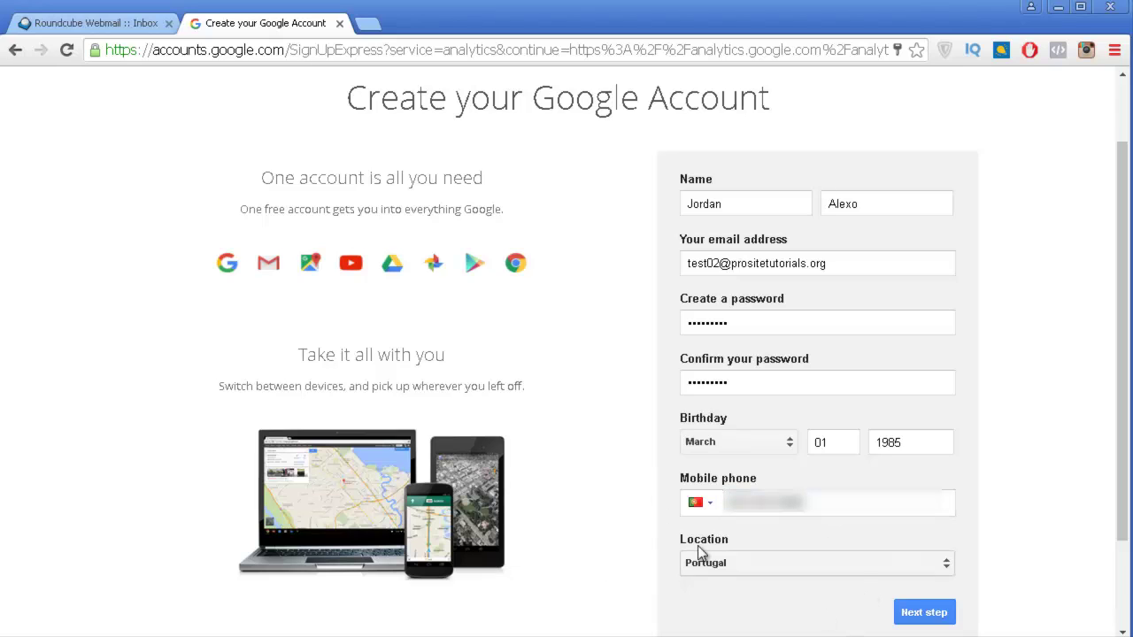
pyautogui.click(924, 613)
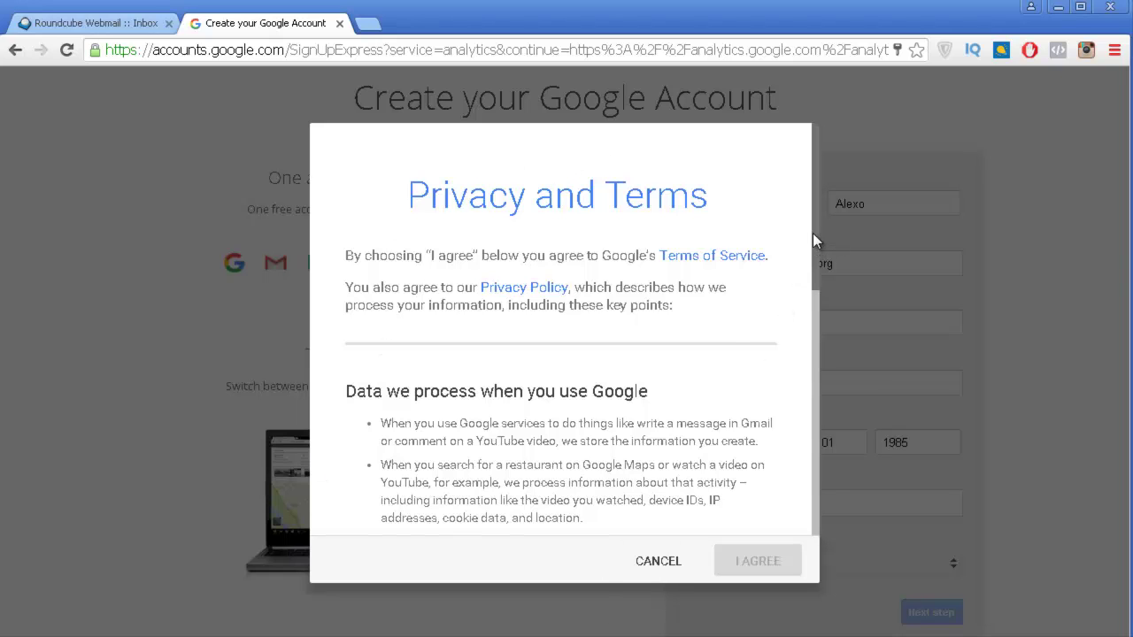
# Read through and agree to the Privacy and Terms, and save the password in the browser.
pyautogui.moveTo(812, 232); pyautogui.dragTo(819, 484)
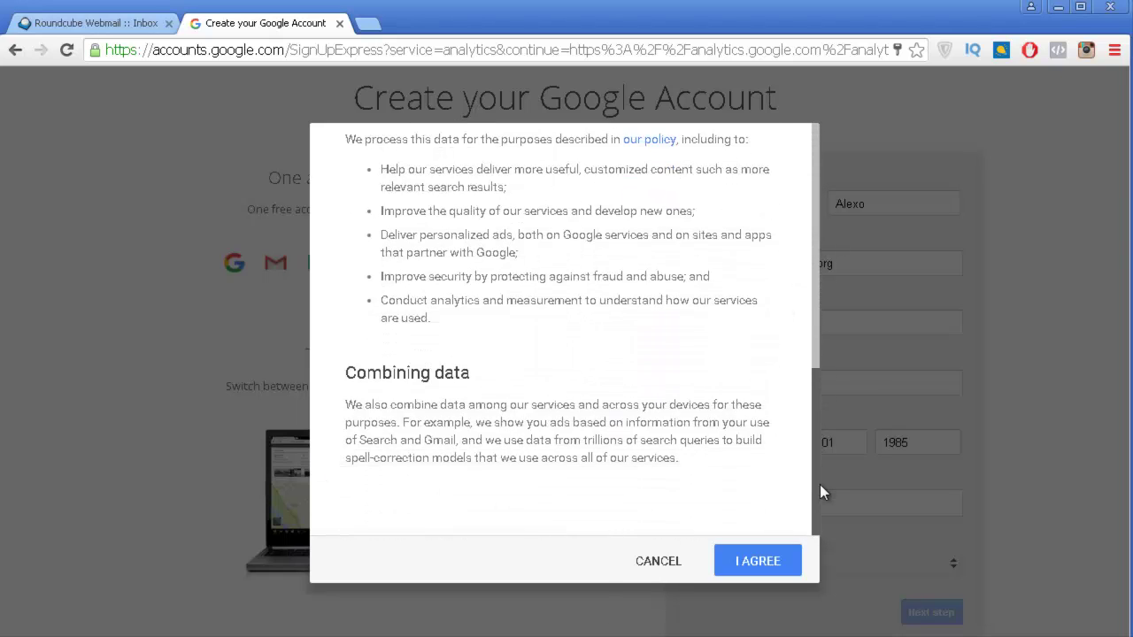
pyautogui.click(779, 572)
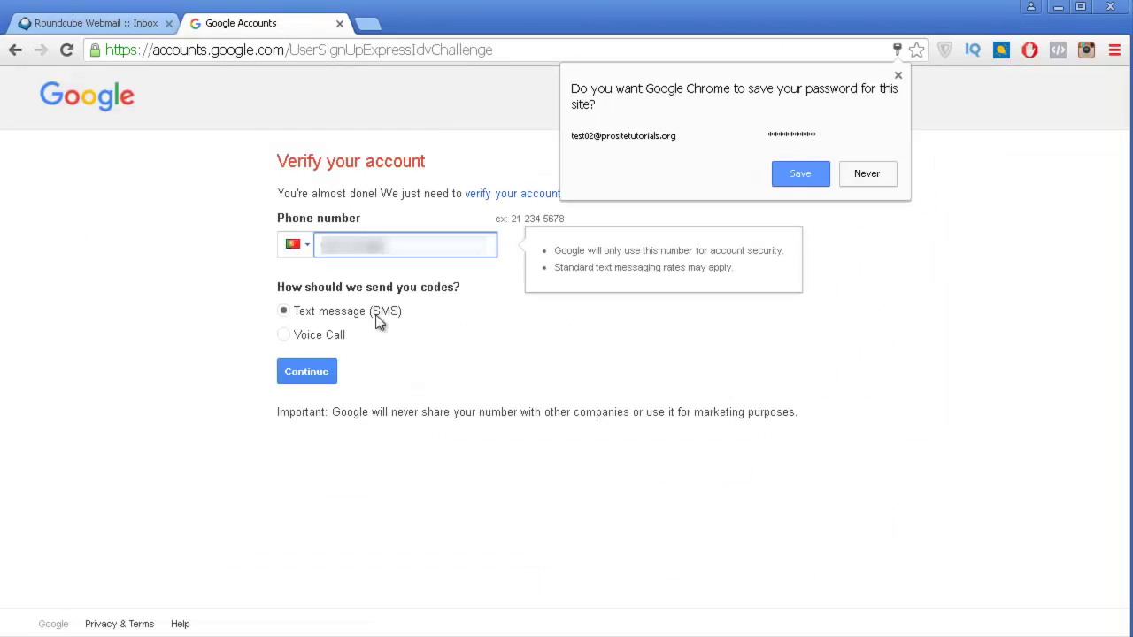
pyautogui.click(800, 173)
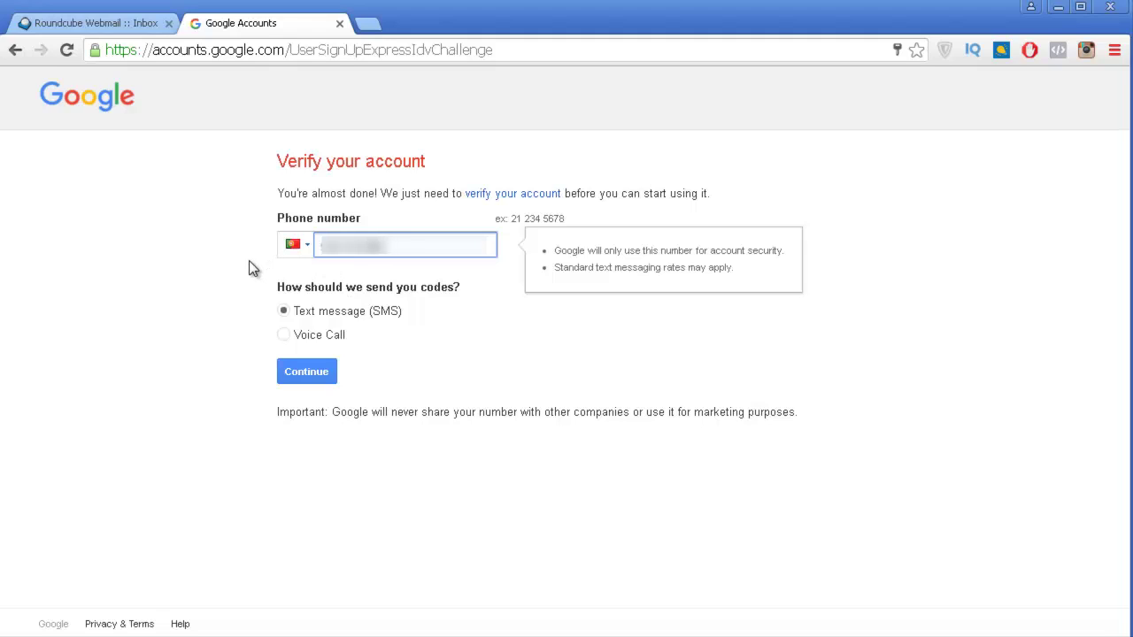
# Request a text-message verification code, enter the received code, and continue.
pyautogui.click(327, 372)
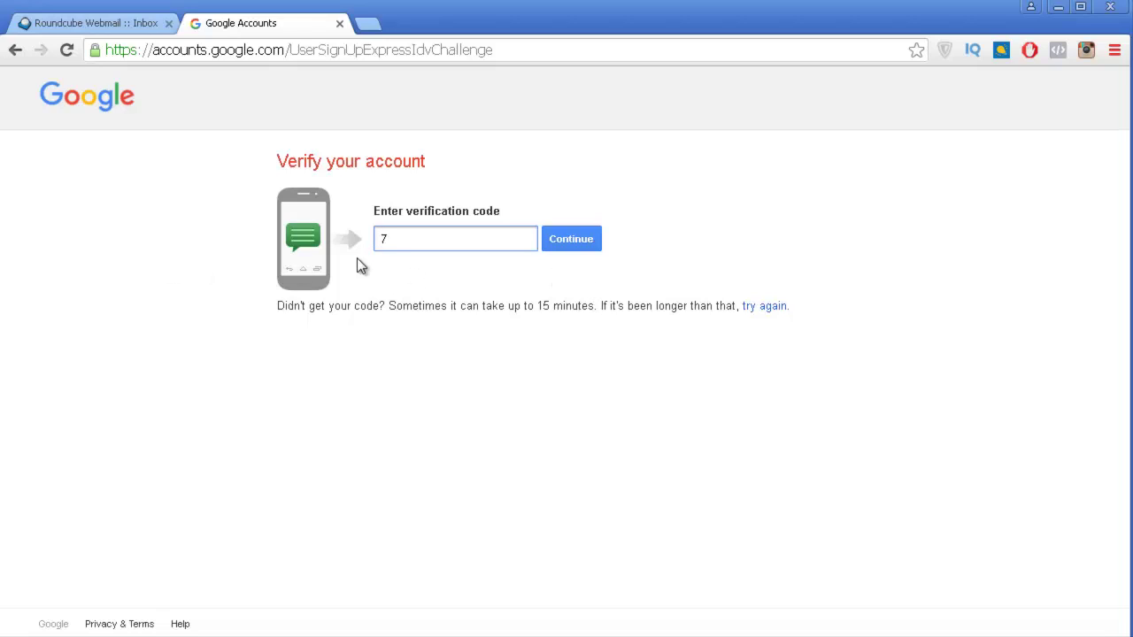
pyautogui.click(595, 242)
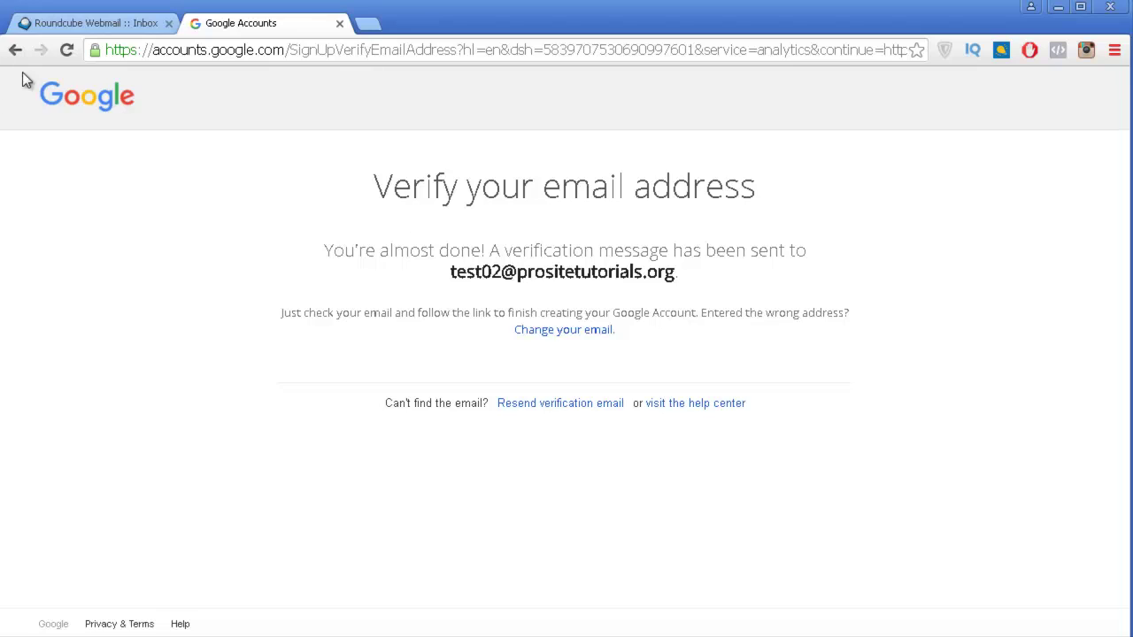
# In Roundcube, refresh the Inbox, open Google Email Verification and follow its verification link.
pyautogui.click(84, 23)
pyautogui.click(87, 193)
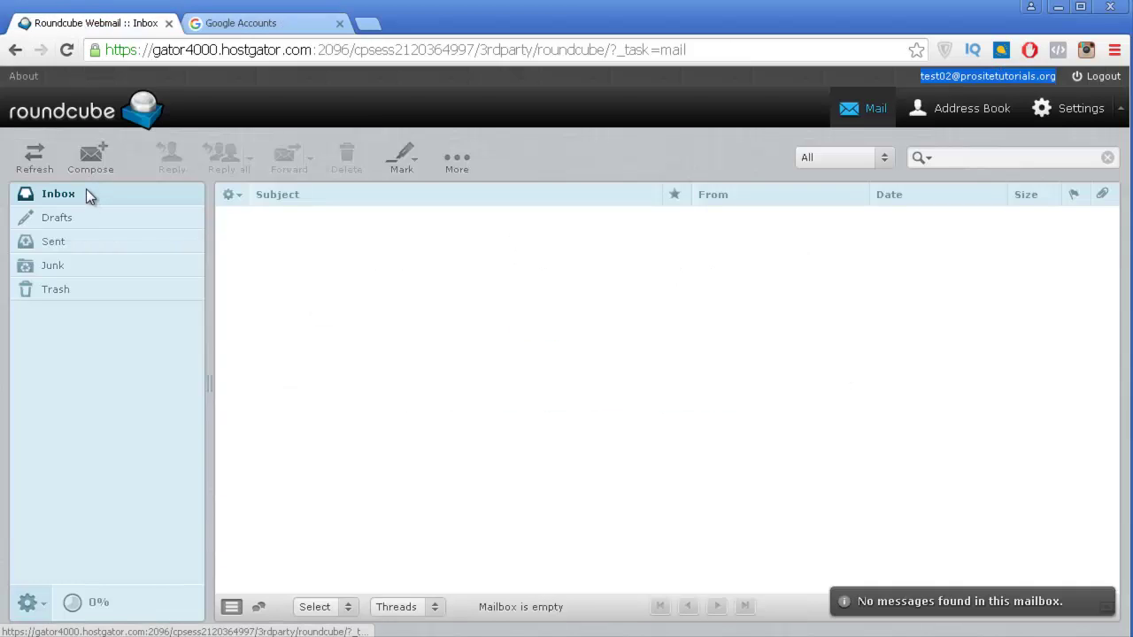
pyautogui.click(106, 200)
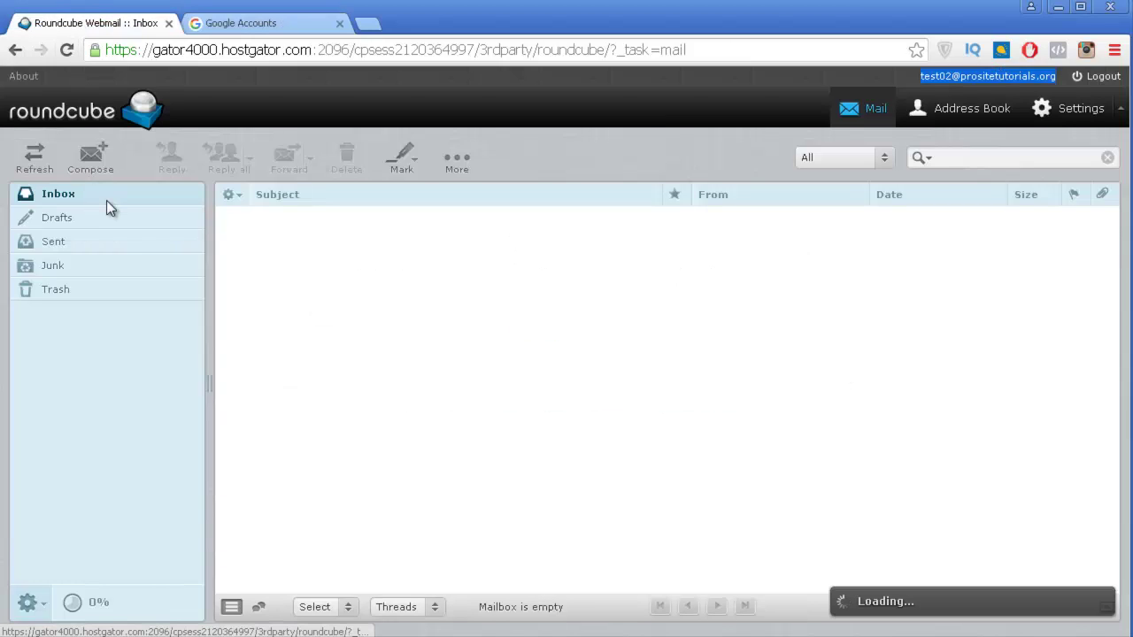
pyautogui.click(506, 215)
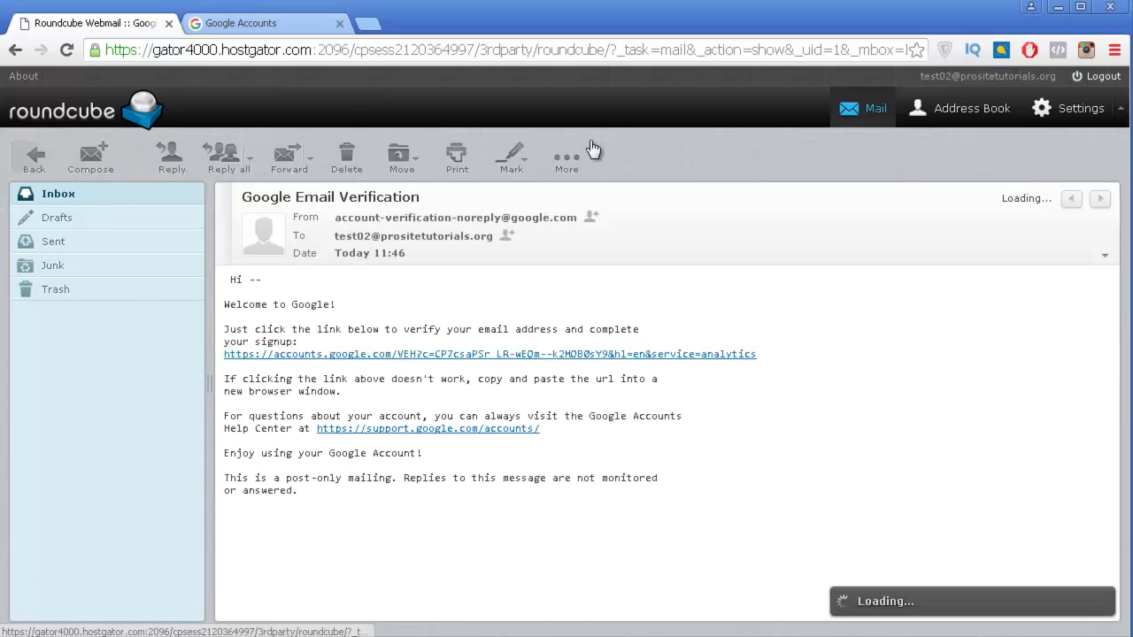
pyautogui.click(353, 355)
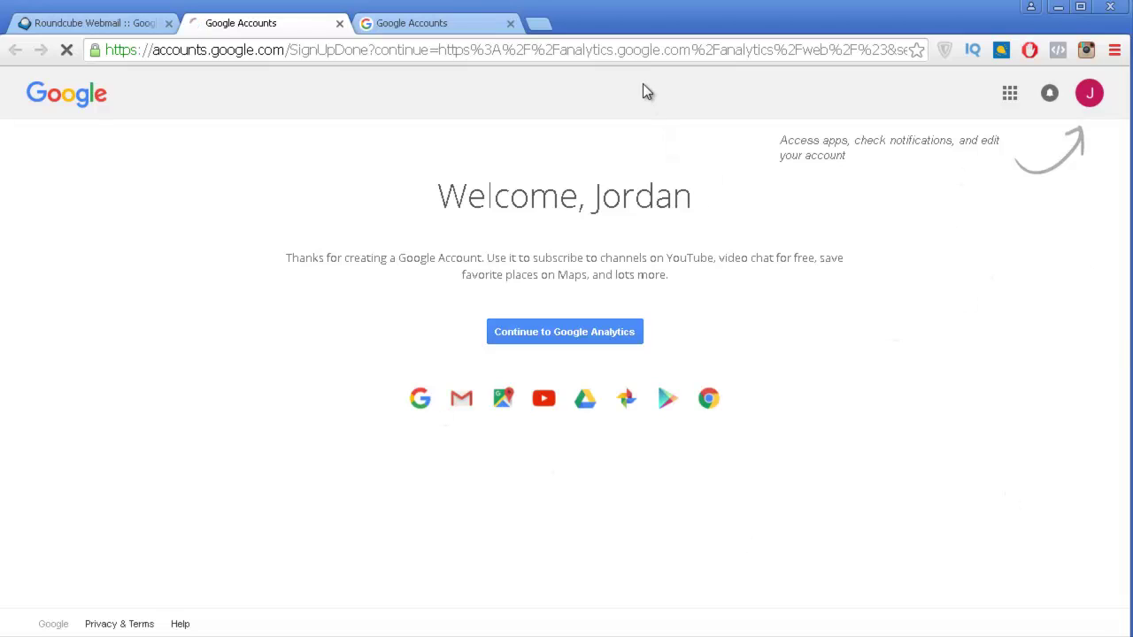
# Search for 'google an' and open the Google Analytics site from the results.
pyautogui.click(506, 51)
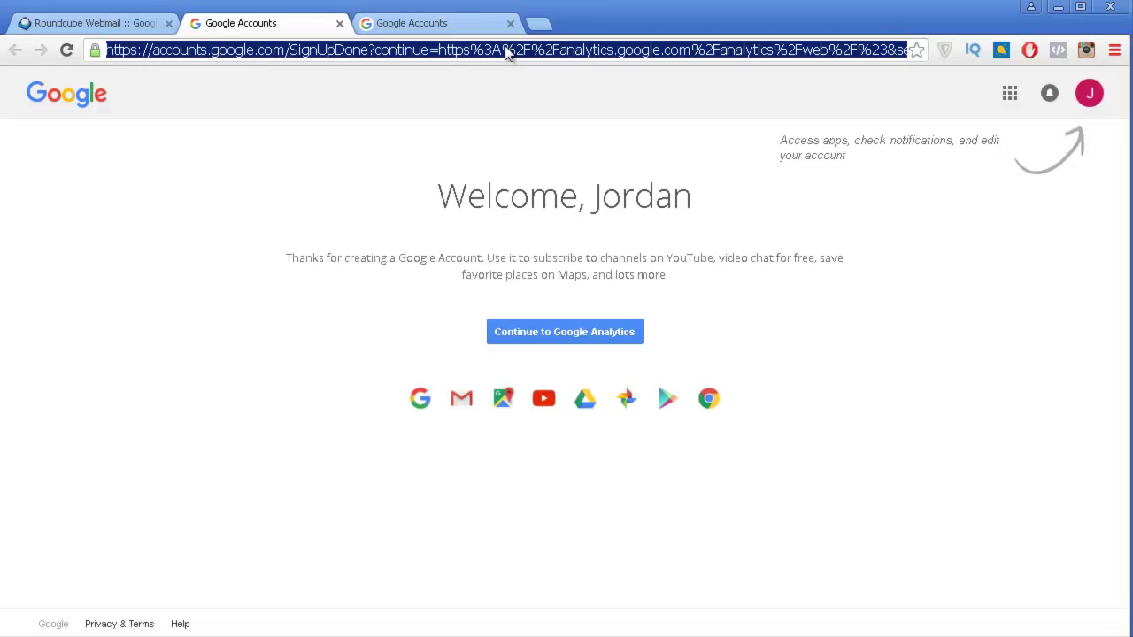
pyautogui.write('google analytic')
pyautogui.press('Return')
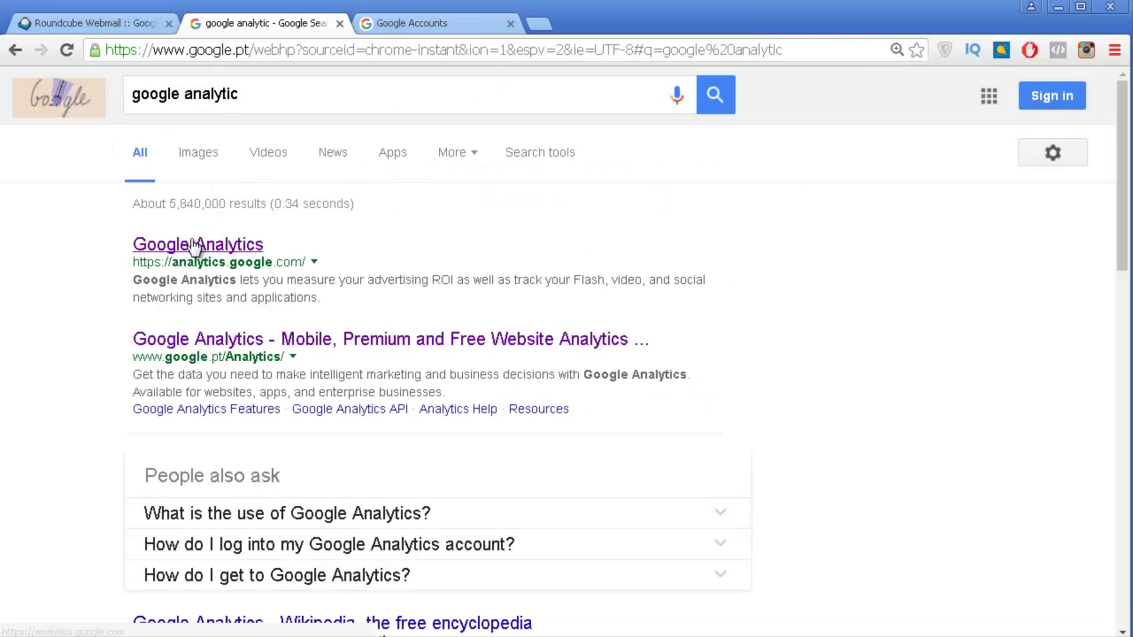
pyautogui.click(196, 245)
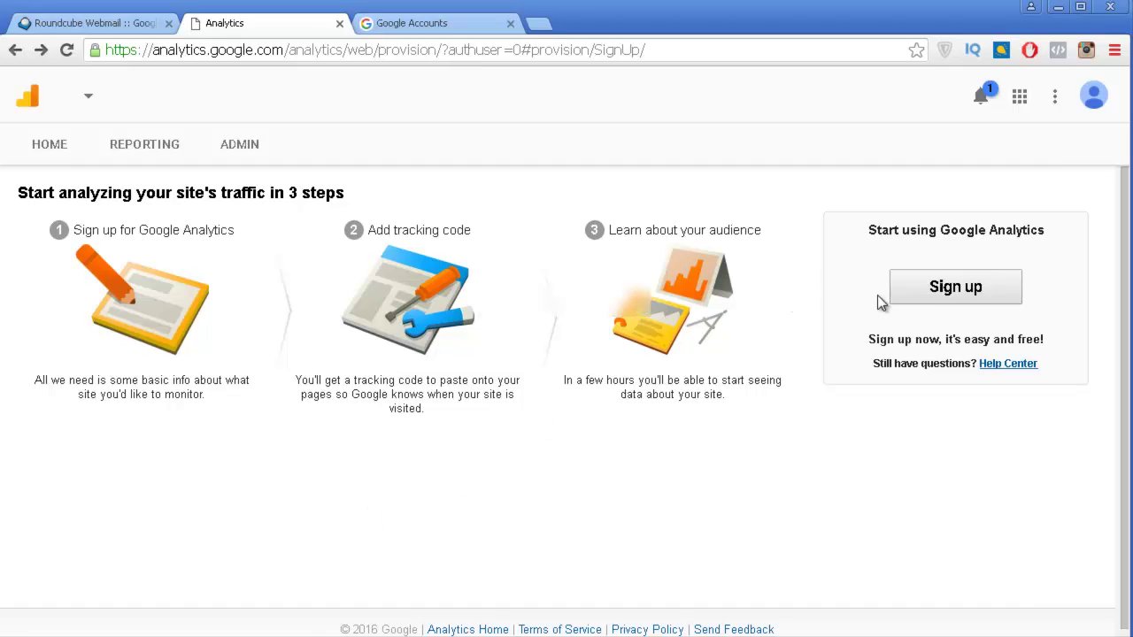
# Sign up for Google Analytics and choose Website rather than Mobile app as the tracking type.
pyautogui.click(915, 302)
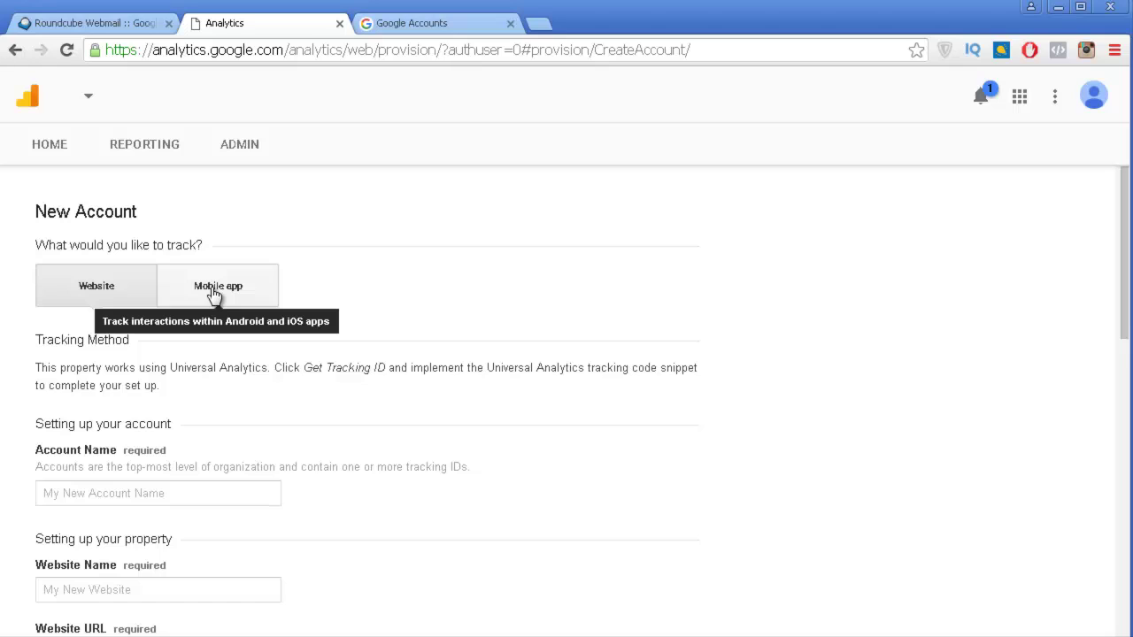
pyautogui.click(252, 292)
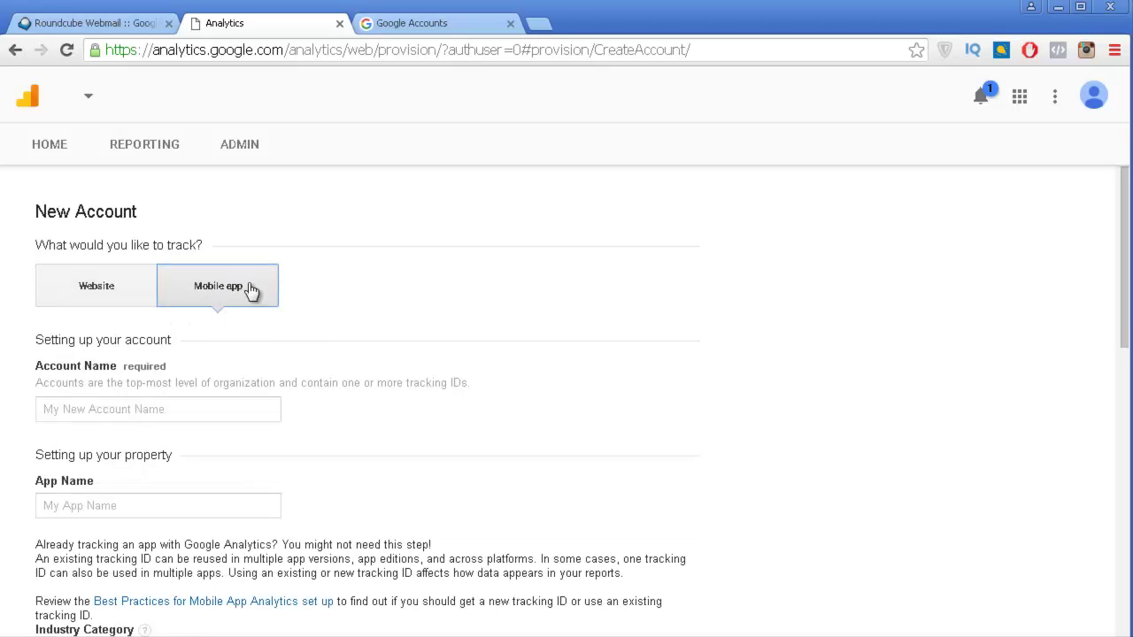
pyautogui.click(61, 305)
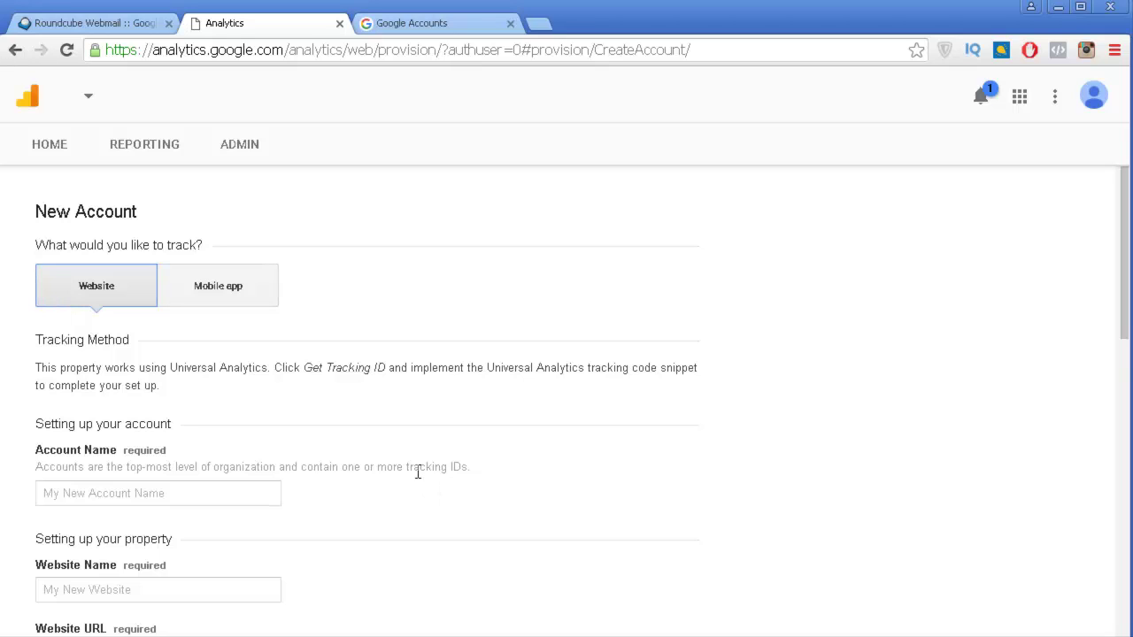
pyautogui.scroll(-1, 408, 473)
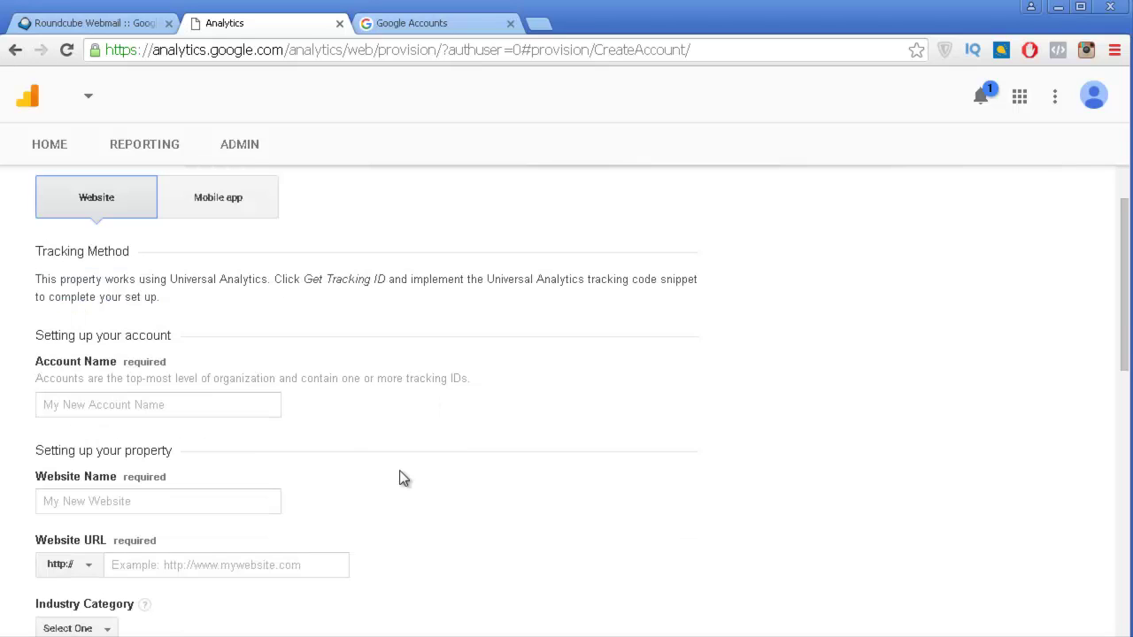
# Enter account name 'Prositetutorials Testing', website name 'Prositetutorials XYZ' and URL prositetutorials.xyz.
pyautogui.click(93, 398)
pyautogui.scroll(-1, 97, 430)
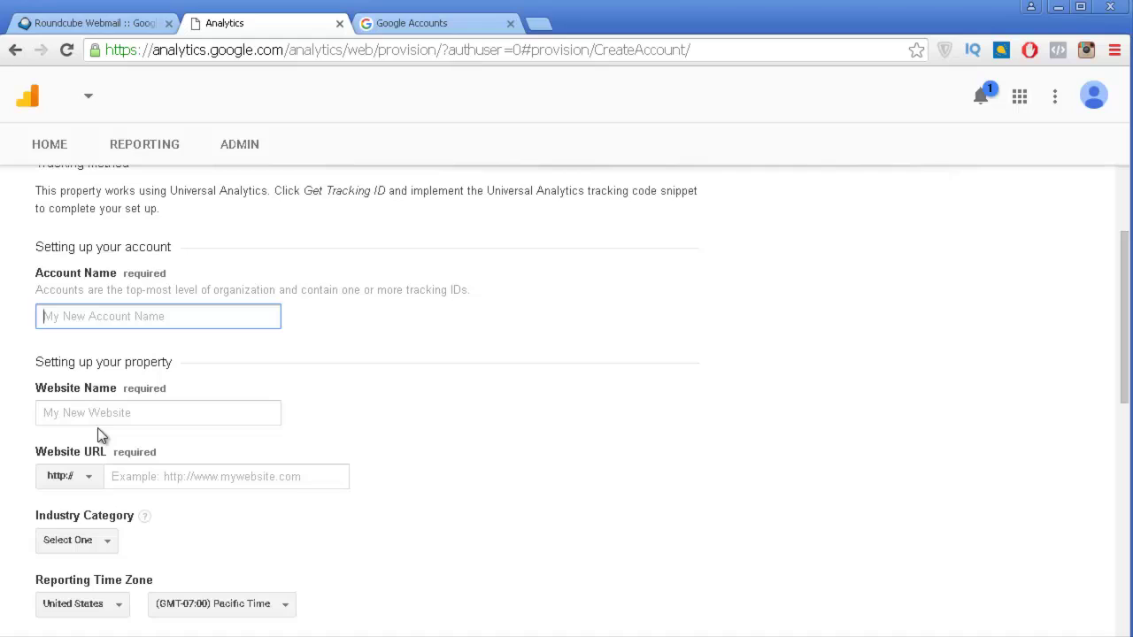
pyautogui.write('Pros')
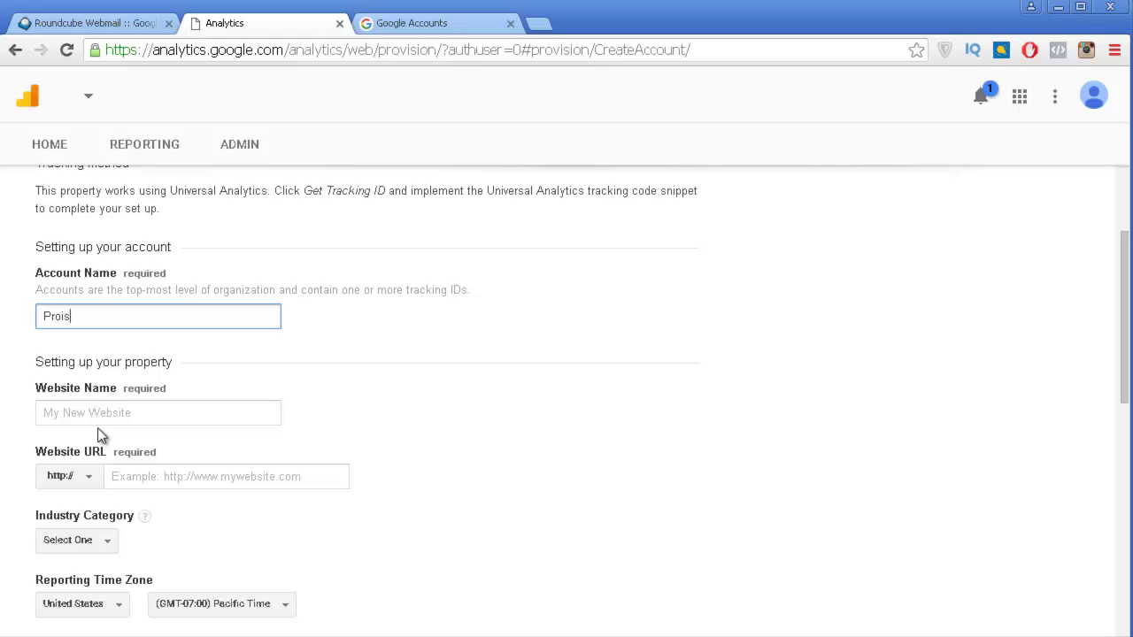
pyautogui.write('itetutorials Testing')
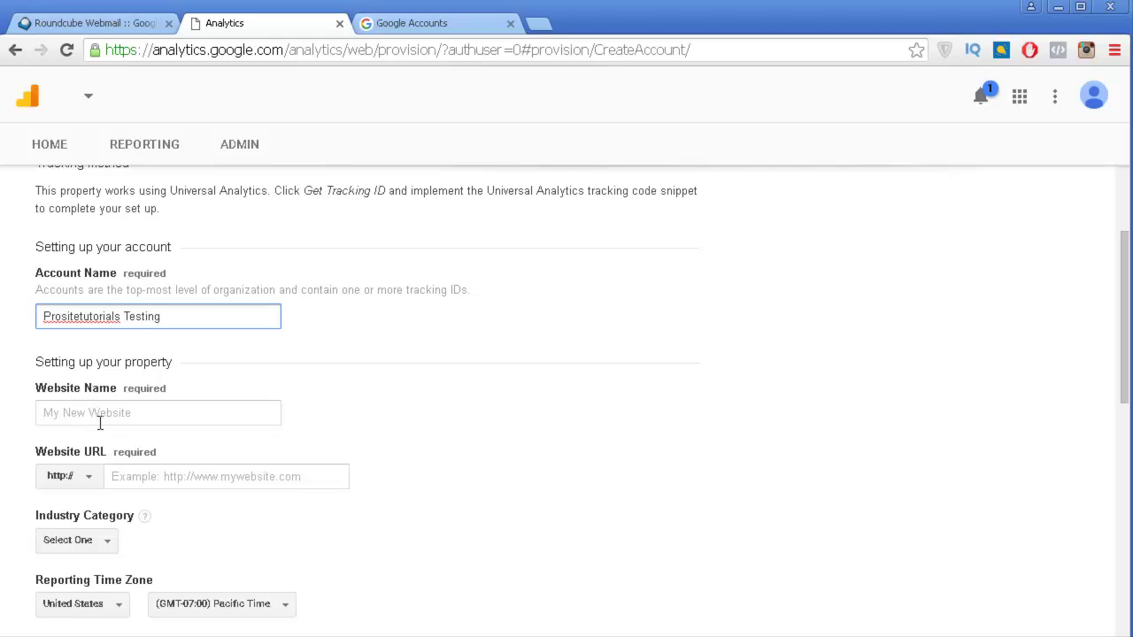
pyautogui.click(99, 422)
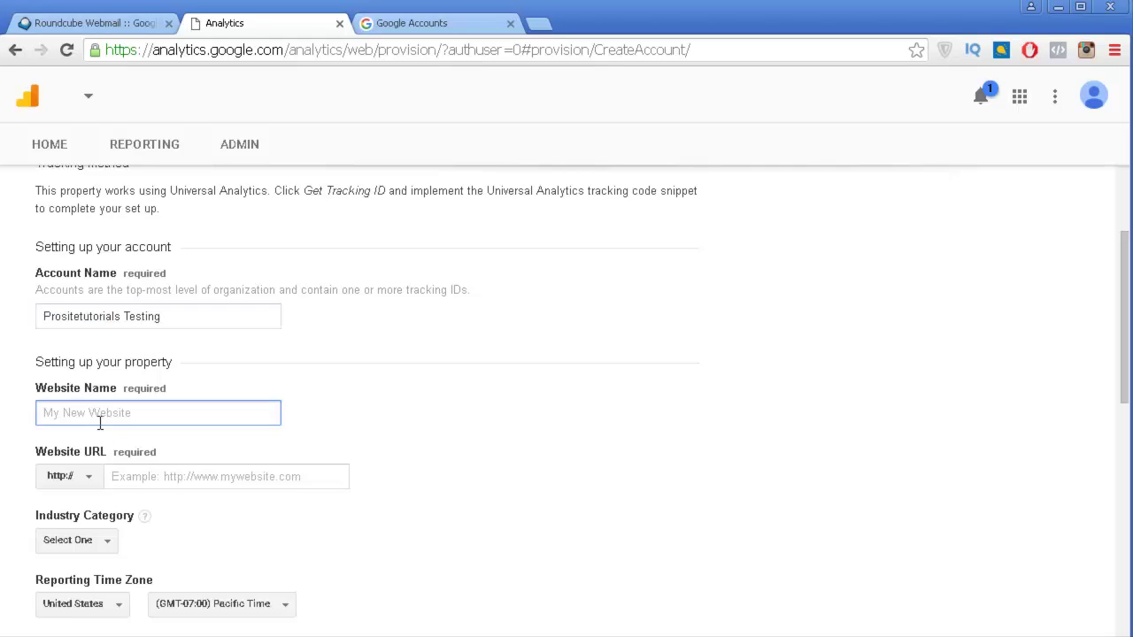
pyautogui.write('Prositetutorials XYZ')
pyautogui.click(146, 478)
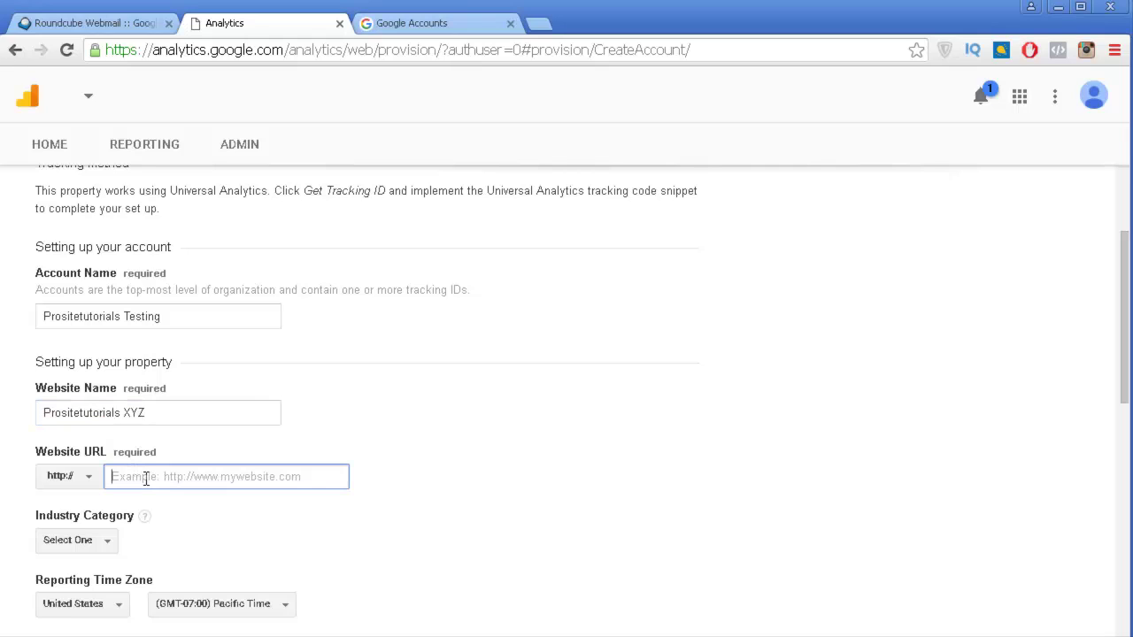
pyautogui.write('prositetutorials.')
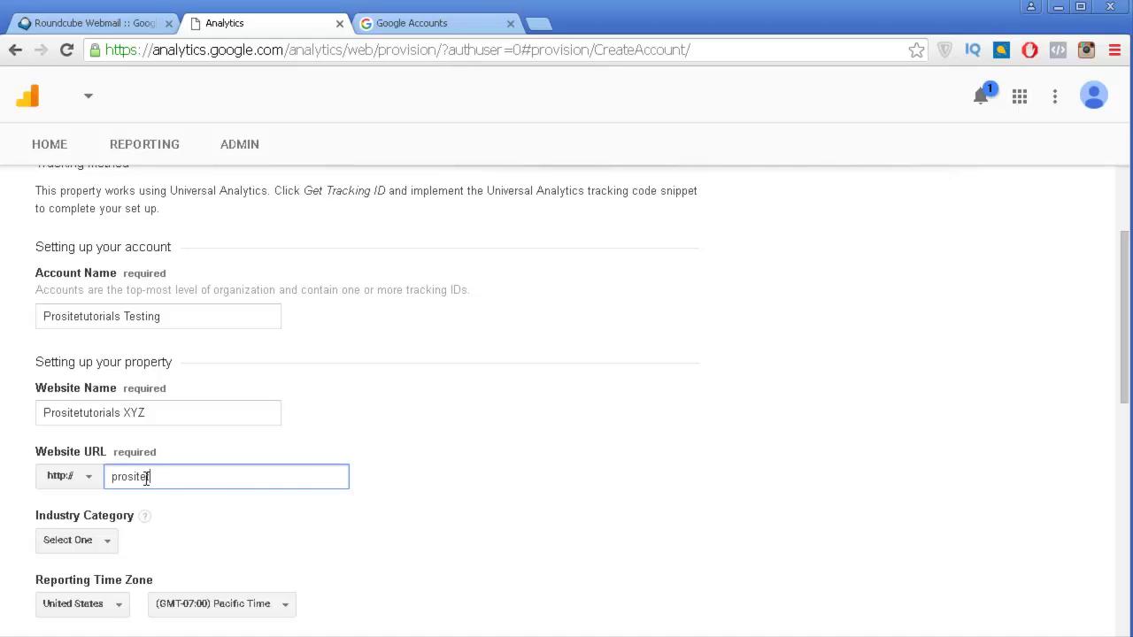
pyautogui.write('xyz')
pyautogui.hotkey('ctrl', 'a')
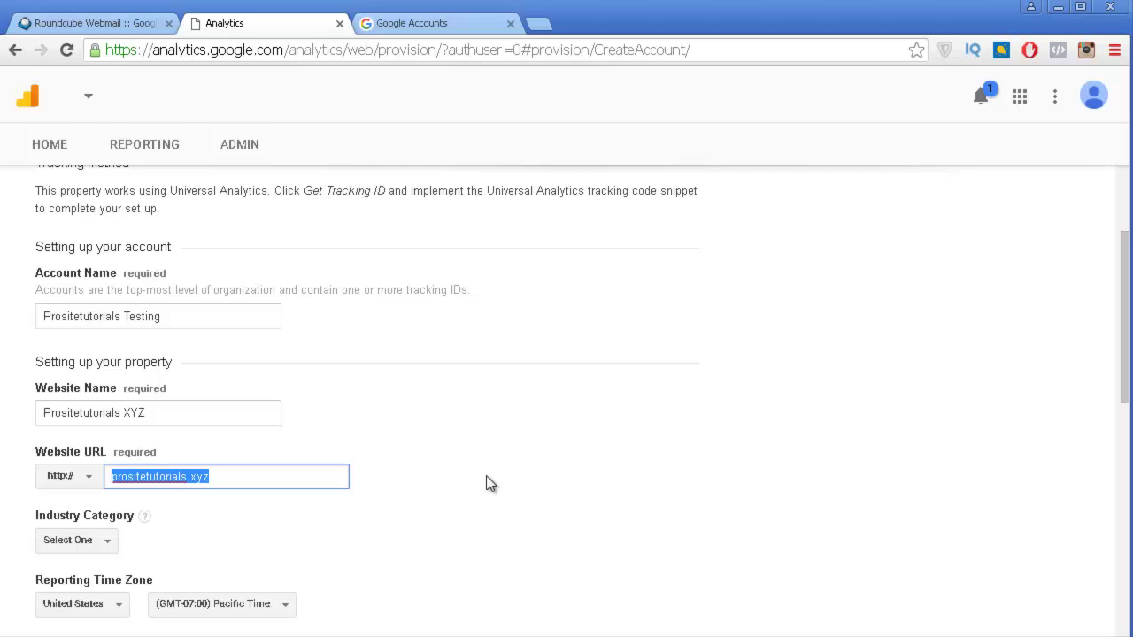
pyautogui.click(447, 487)
# Choose Jobs and Education as the account's industry category.
pyautogui.scroll(-1, 397, 486)
pyautogui.click(70, 453)
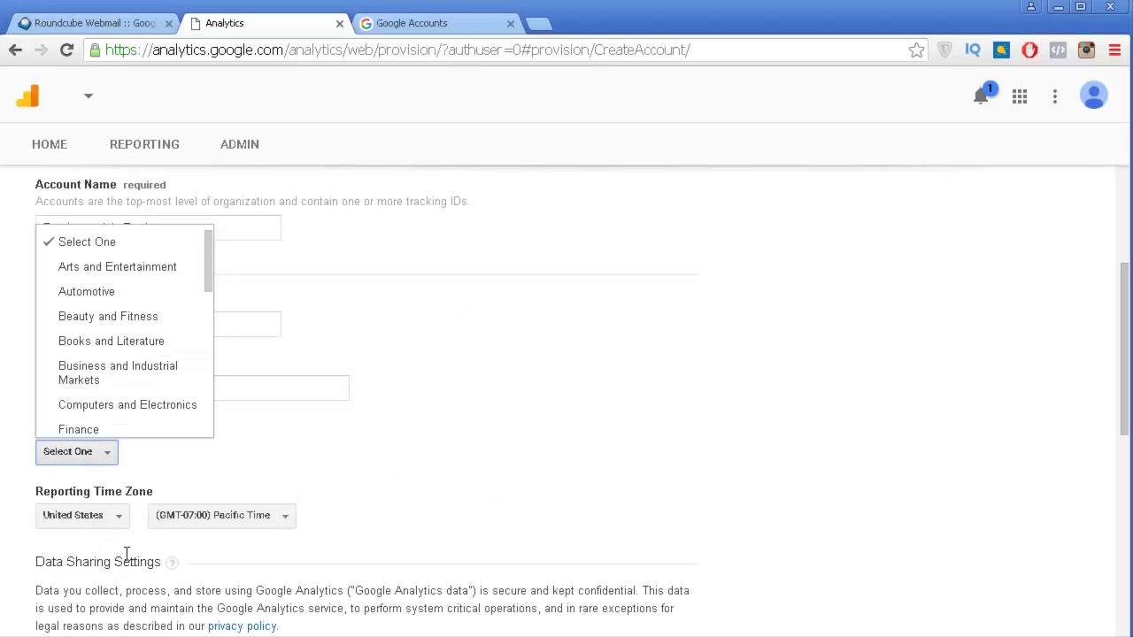
pyautogui.moveTo(205, 282)
pyautogui.mouseDown()
pyautogui.moveTo(208, 418)
pyautogui.moveTo(205, 364)
pyautogui.mouseUp()
pyautogui.scroll(1, 172, 321)
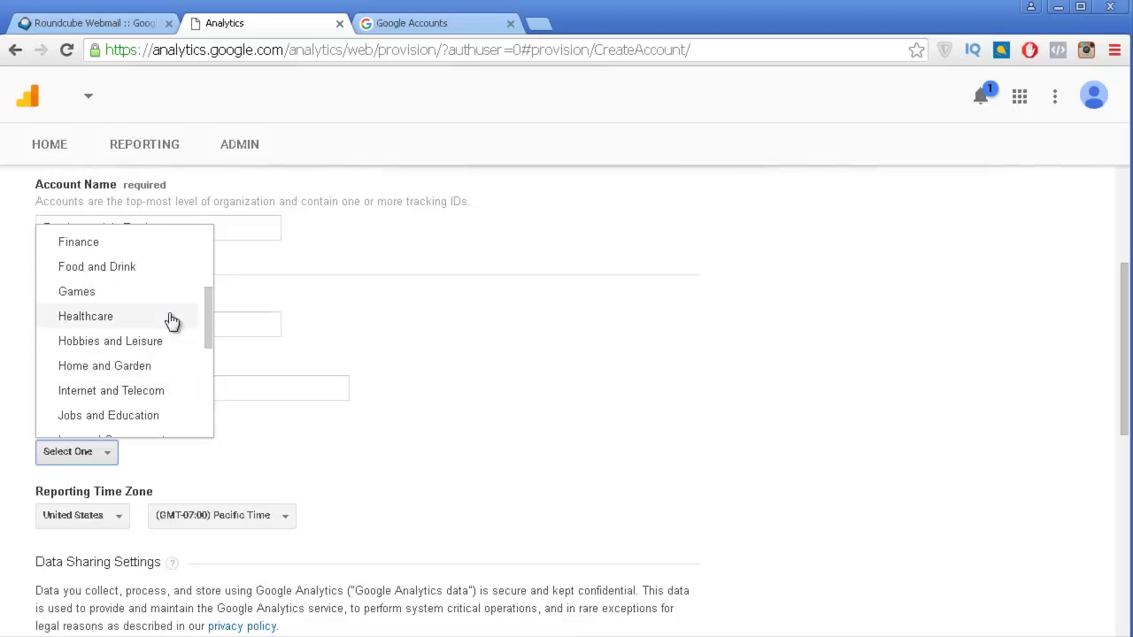
pyautogui.scroll(1, 152, 338)
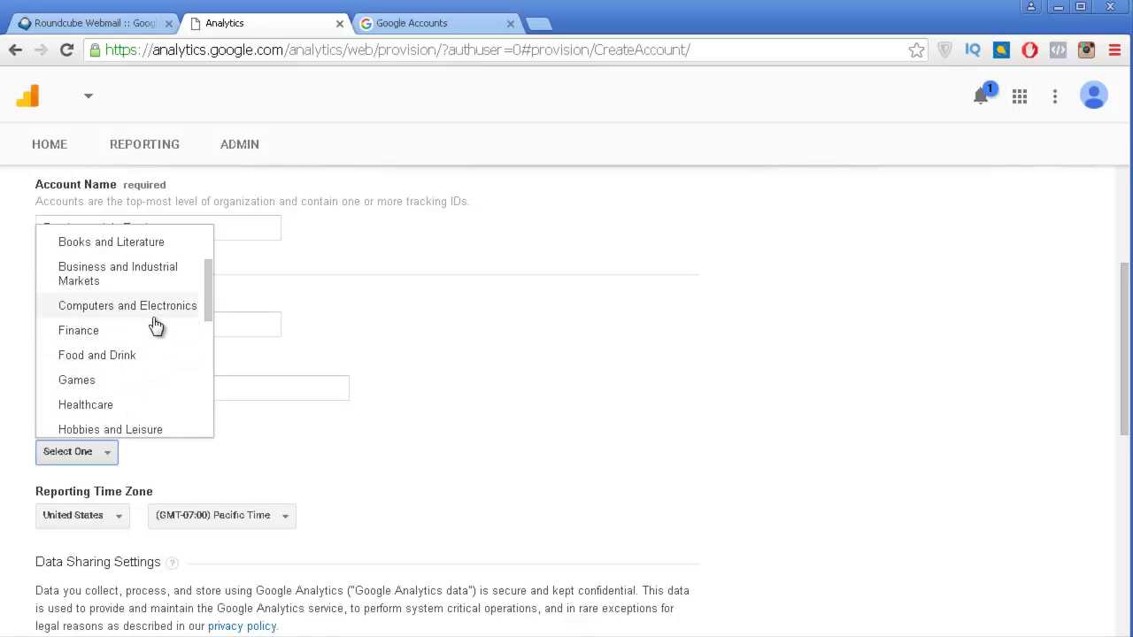
pyautogui.scroll(1, 160, 315)
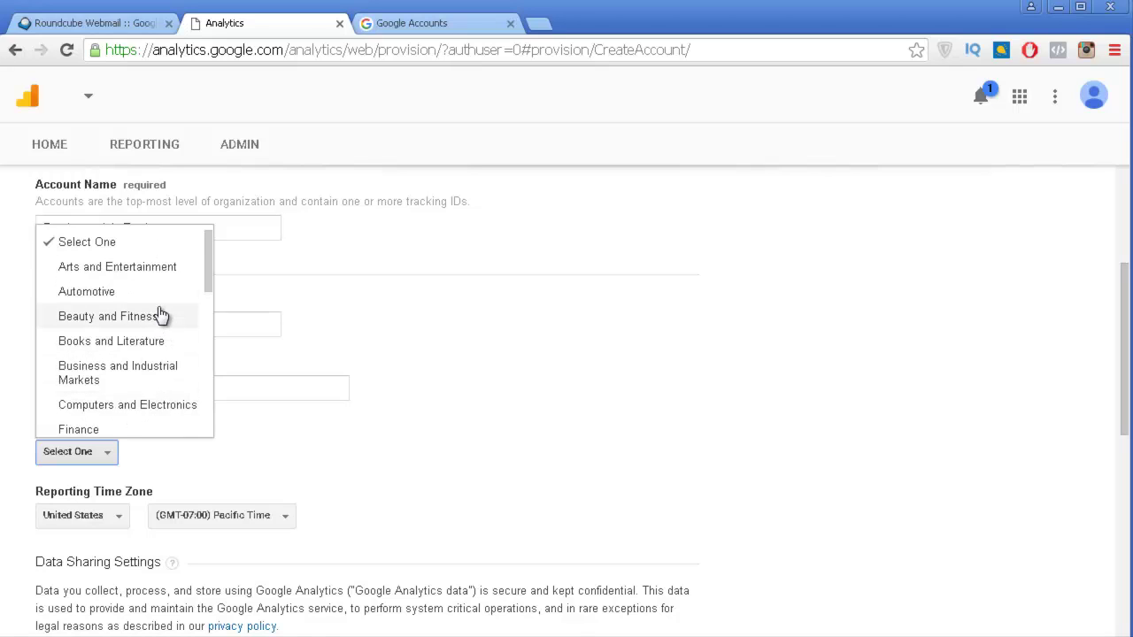
pyautogui.scroll(-2, 160, 315)
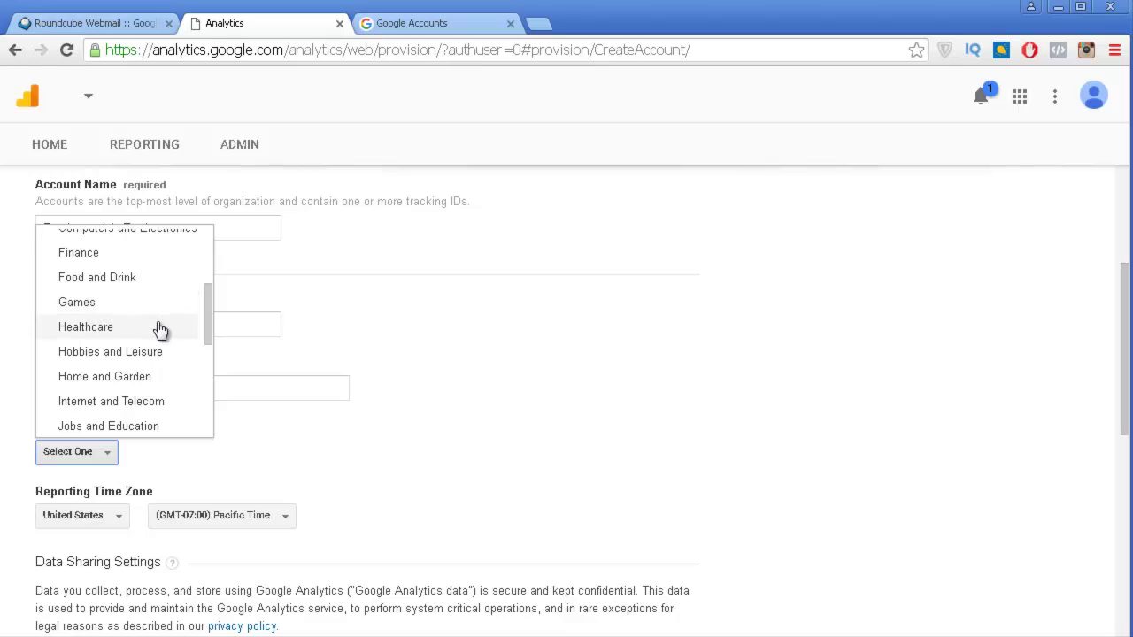
pyautogui.scroll(-1, 159, 327)
pyautogui.click(153, 340)
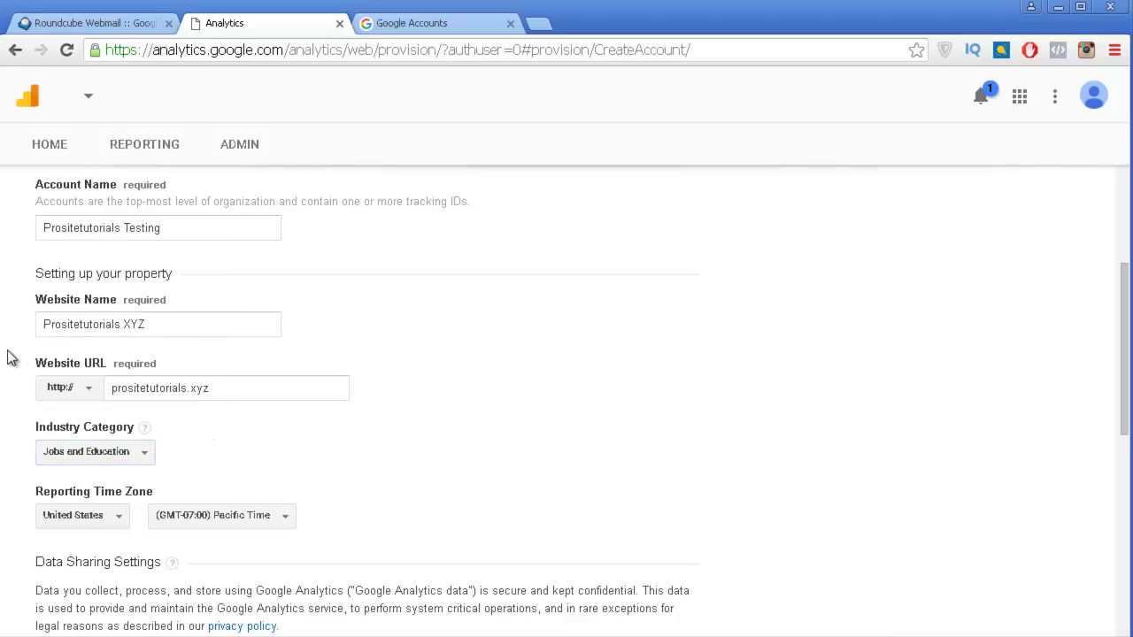
# Search 'port' and set the reporting time zone to Portugal, (GMT+00:00) Azores.
pyautogui.scroll(-2, 551, 438)
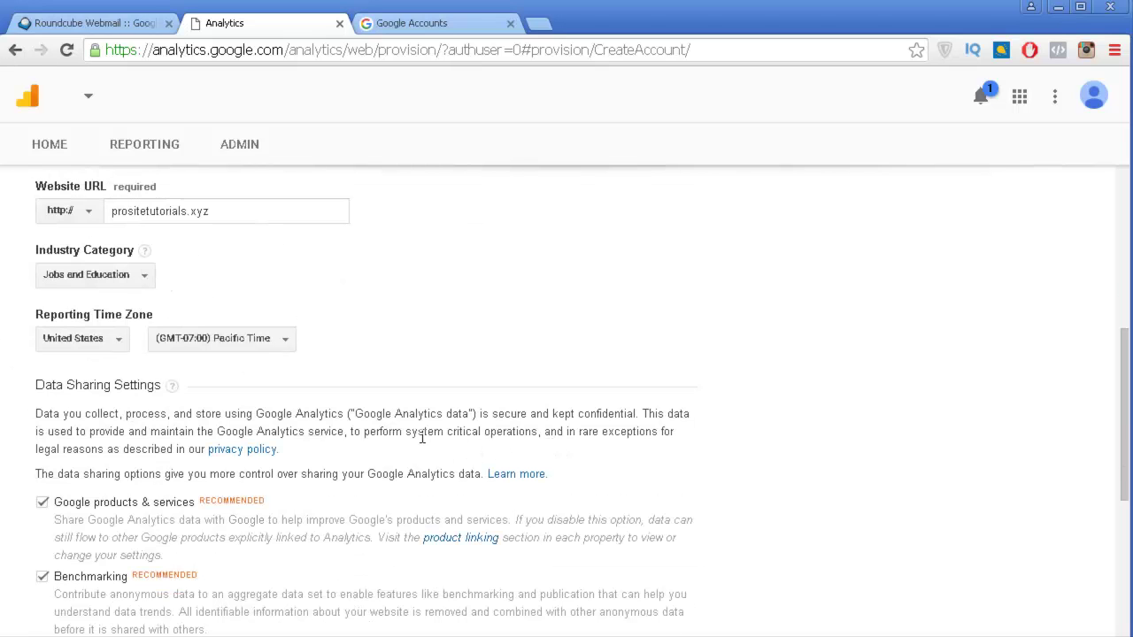
pyautogui.click(93, 350)
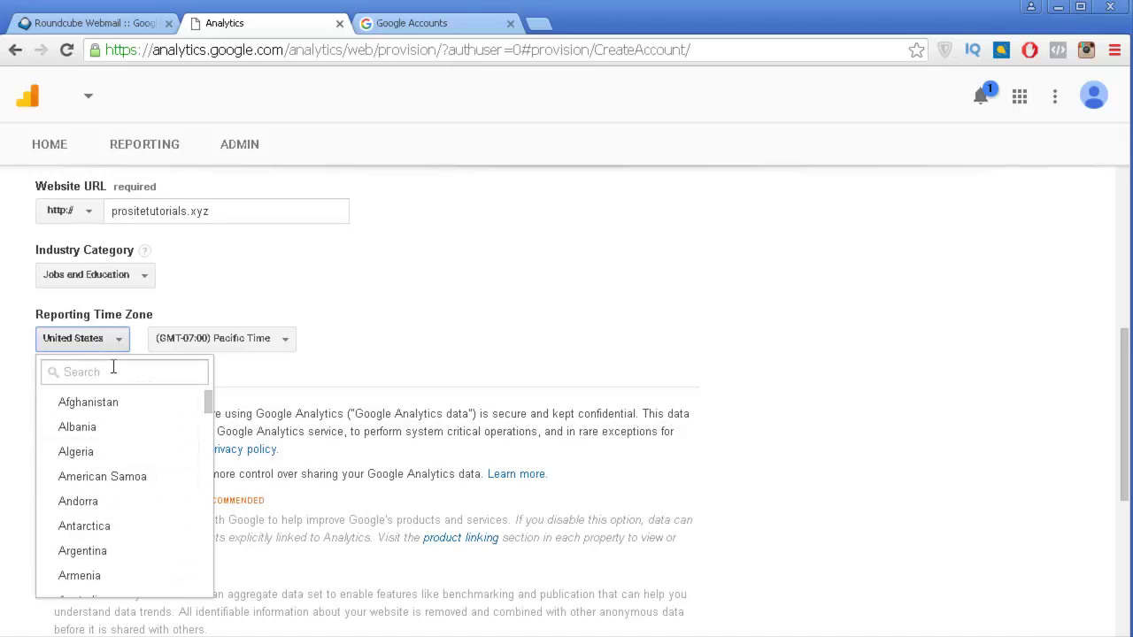
pyautogui.write('port')
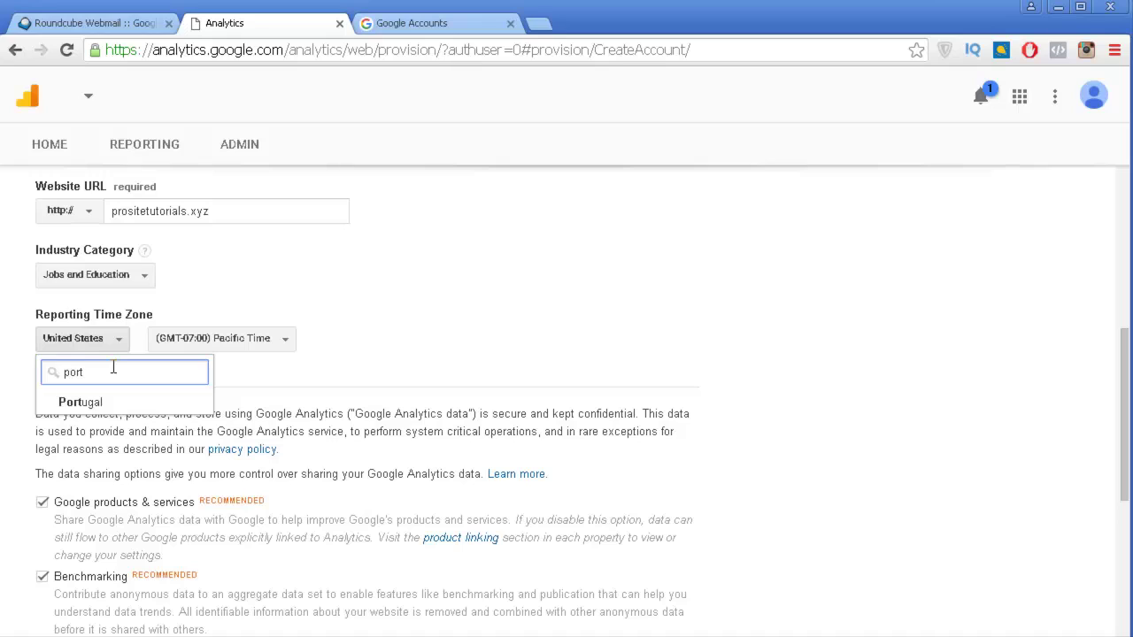
pyautogui.click(129, 400)
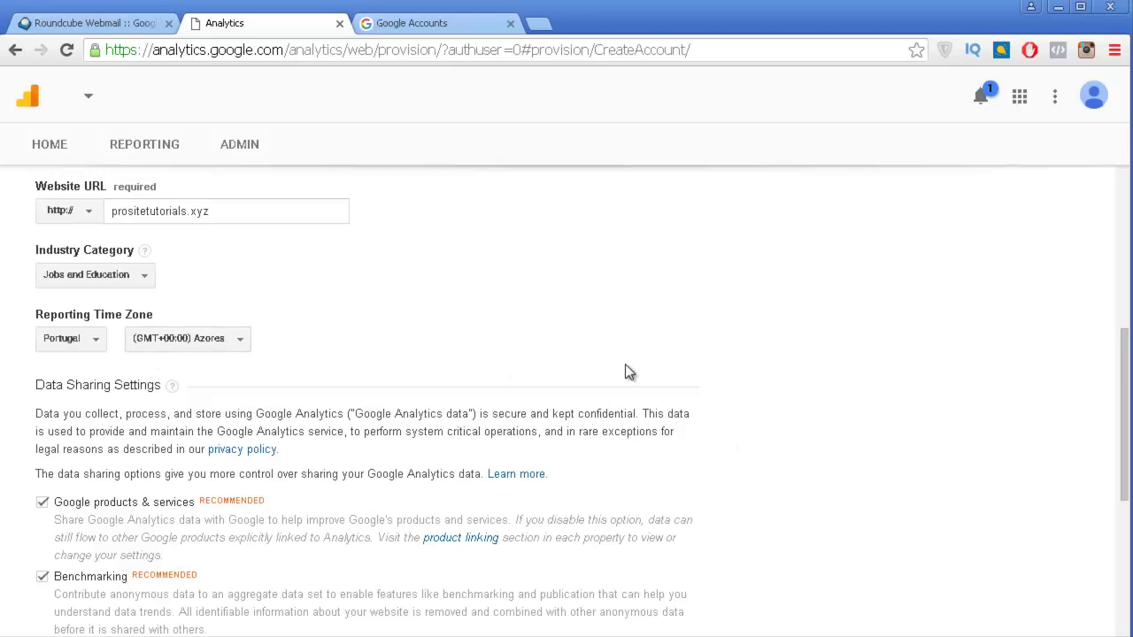
# Leave all Data Sharing Settings checked and submit the form with Get Tracking ID.
pyautogui.scroll(-1, 637, 381)
pyautogui.scroll(-3, 495, 203)
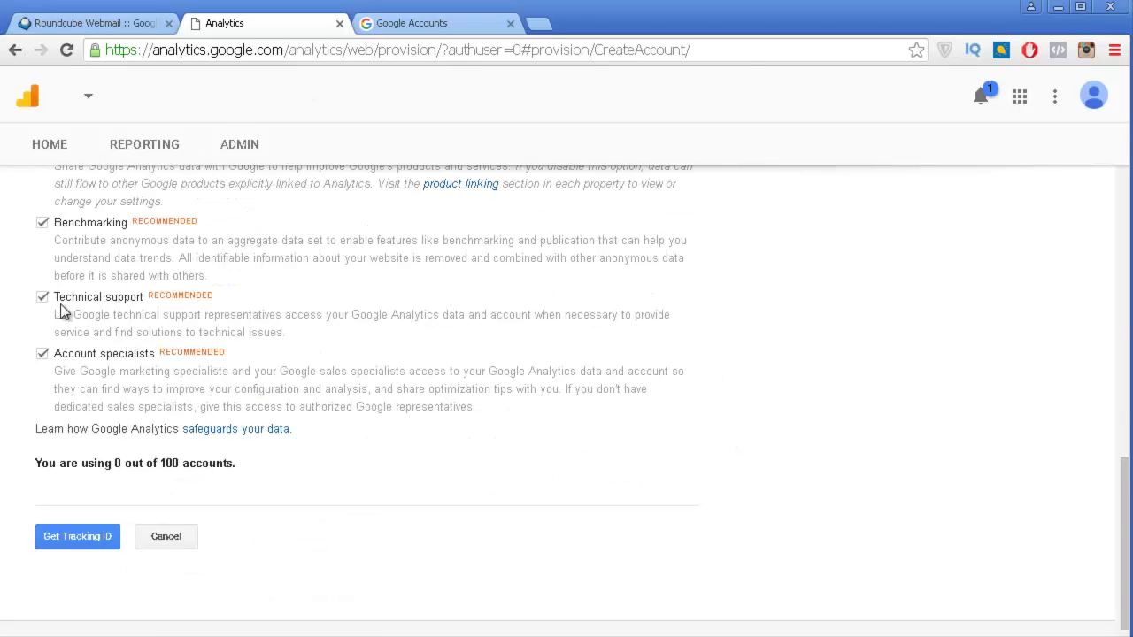
pyautogui.scroll(2, 60, 310)
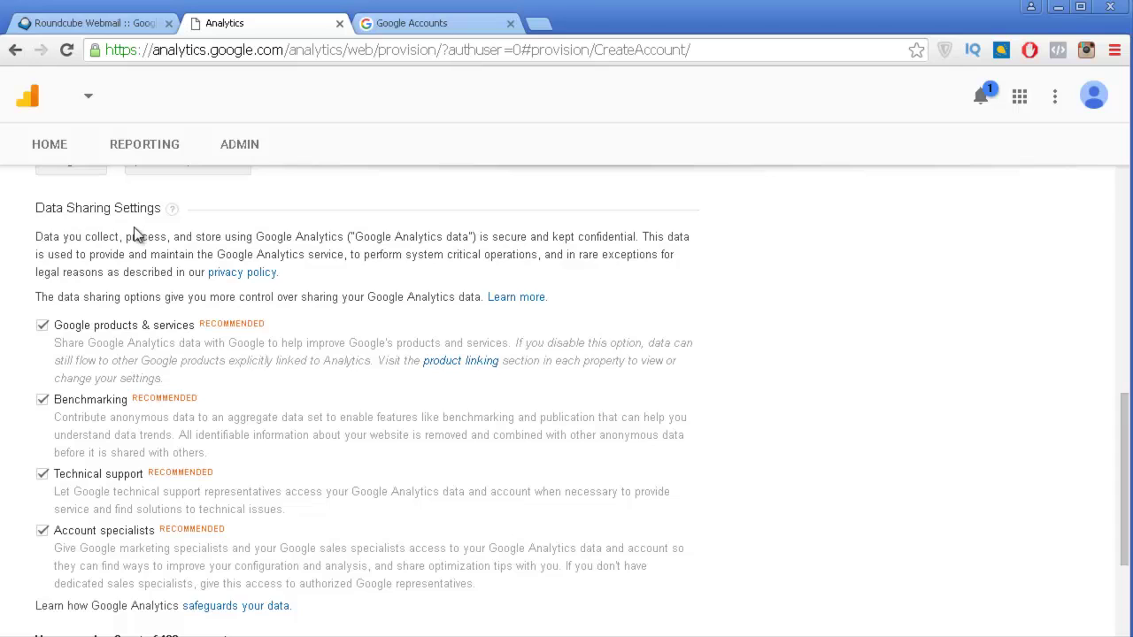
pyautogui.scroll(-1, 135, 235)
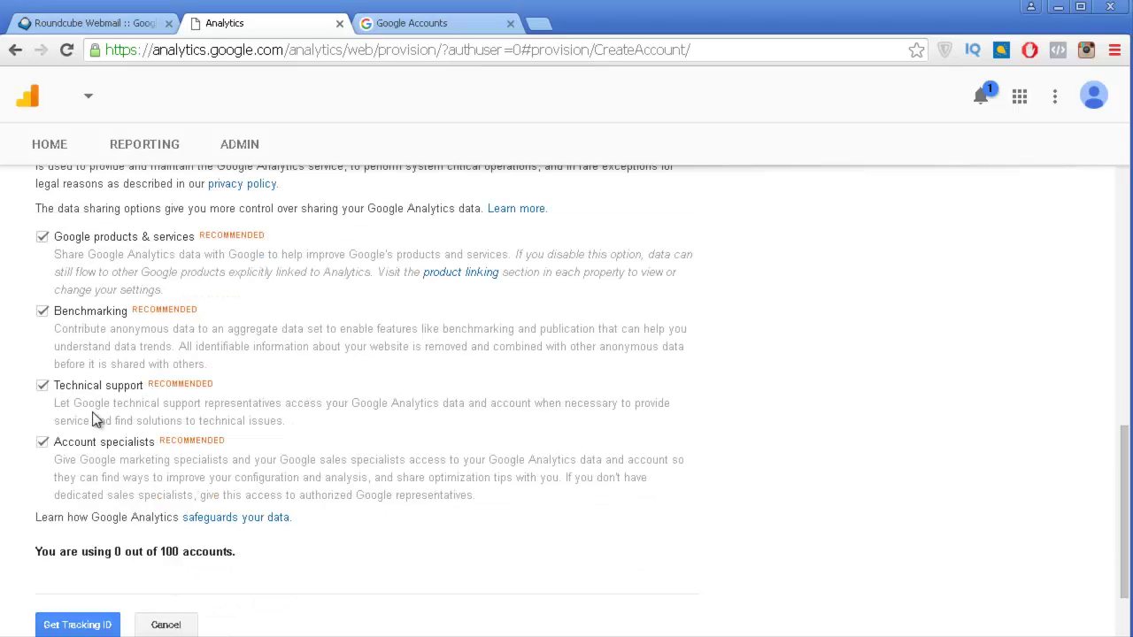
pyautogui.scroll(1, 156, 400)
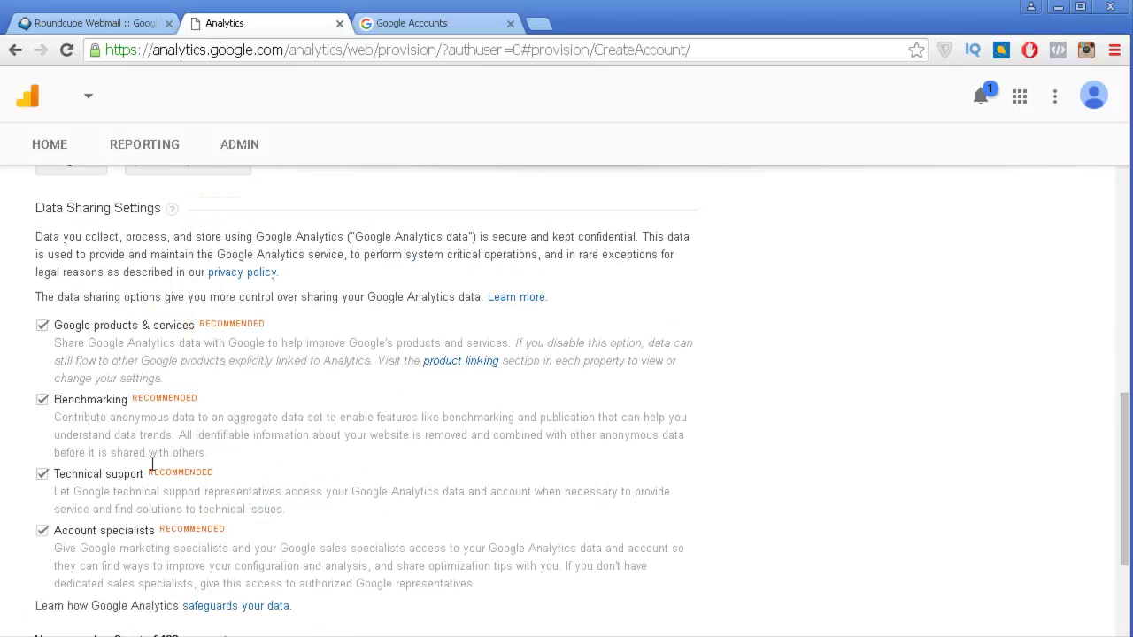
pyautogui.scroll(-2, 153, 464)
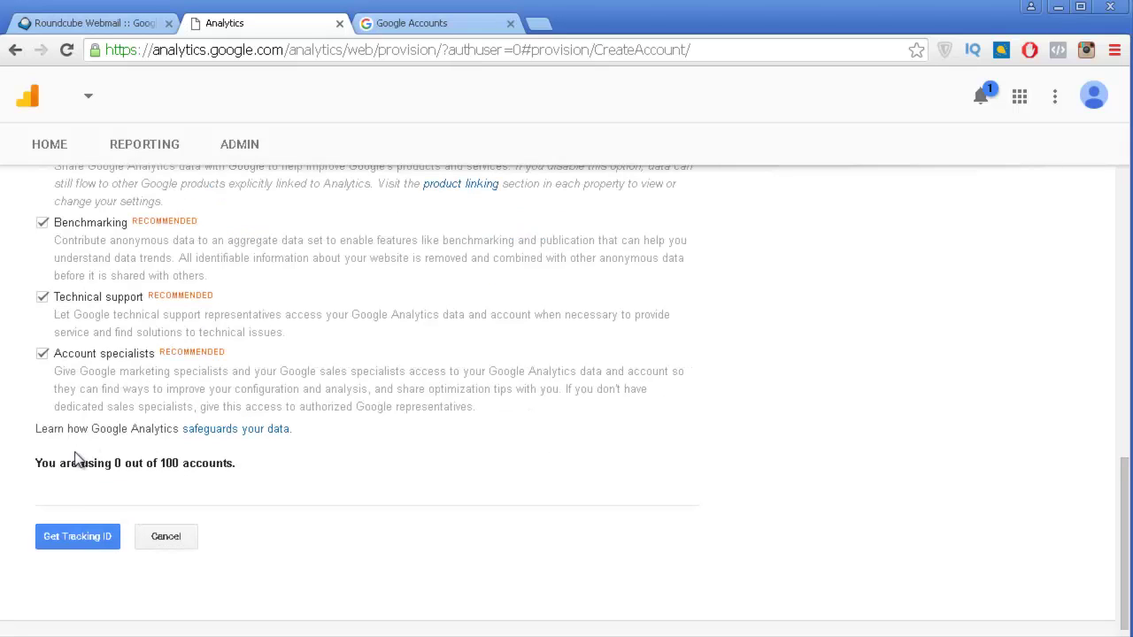
pyautogui.scroll(-1, 98, 283)
pyautogui.scroll(2, 128, 376)
pyautogui.scroll(-2, 119, 496)
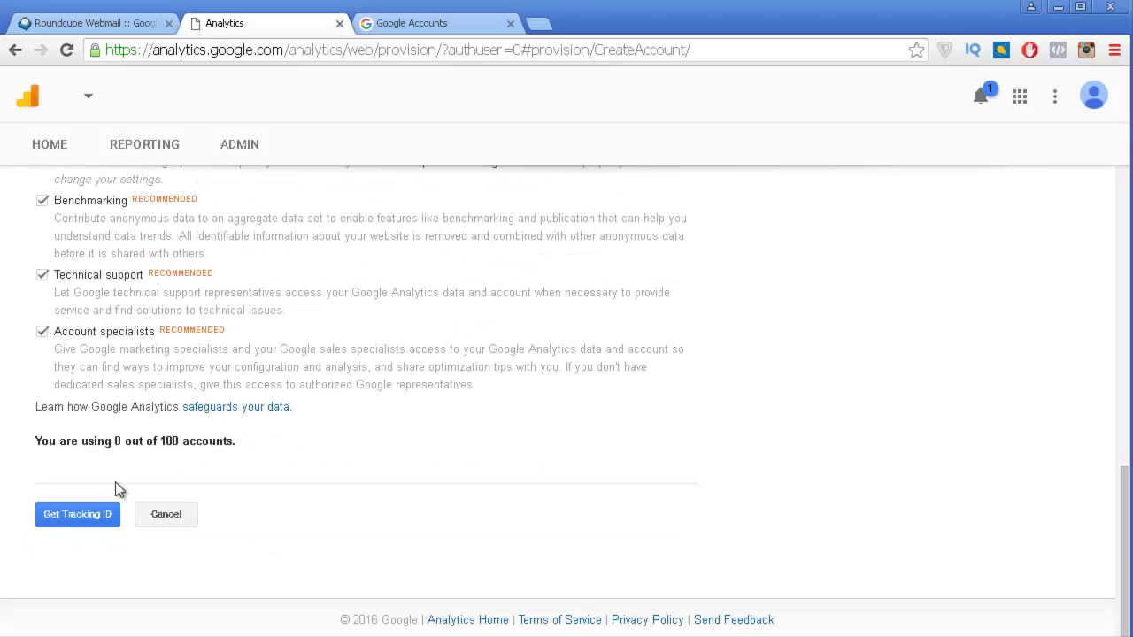
pyautogui.click(54, 529)
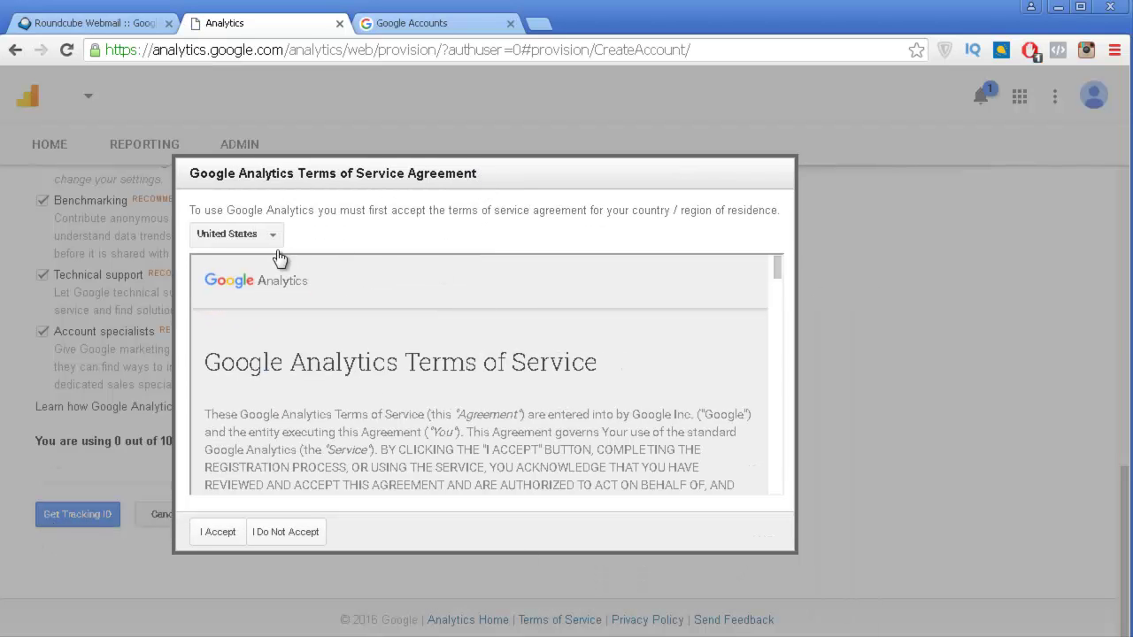
# Accept the Terms of Service Agreement to create the Analytics account.
pyautogui.click(218, 531)
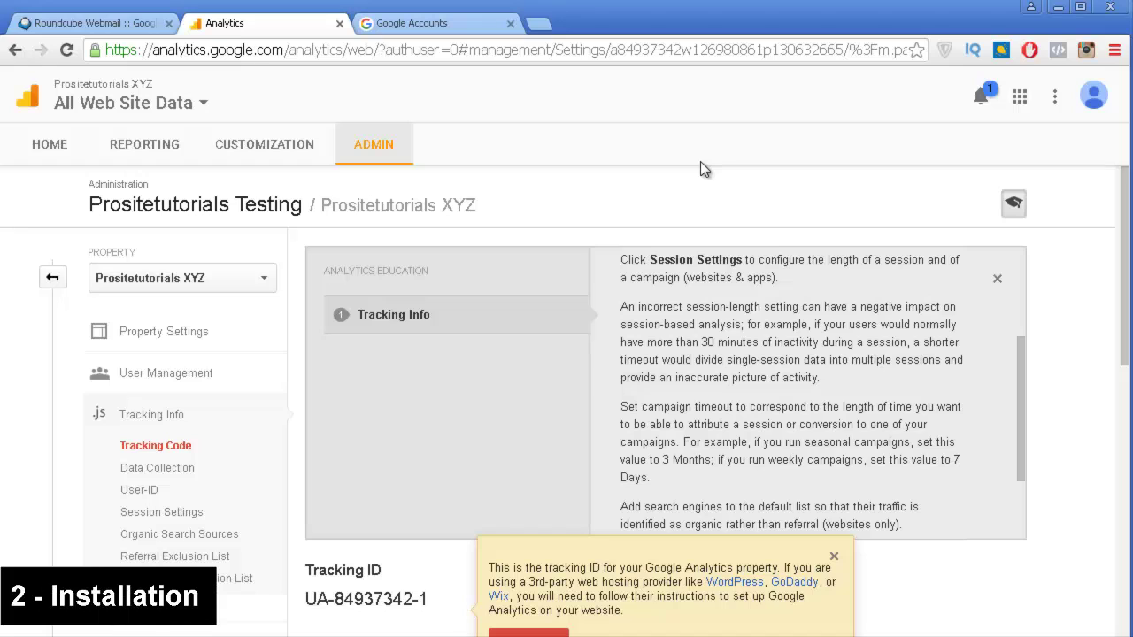
# Select the Universal Analytics tracking script, then select tracking ID UA-84937342-1.
pyautogui.scroll(-4, 369, 498)
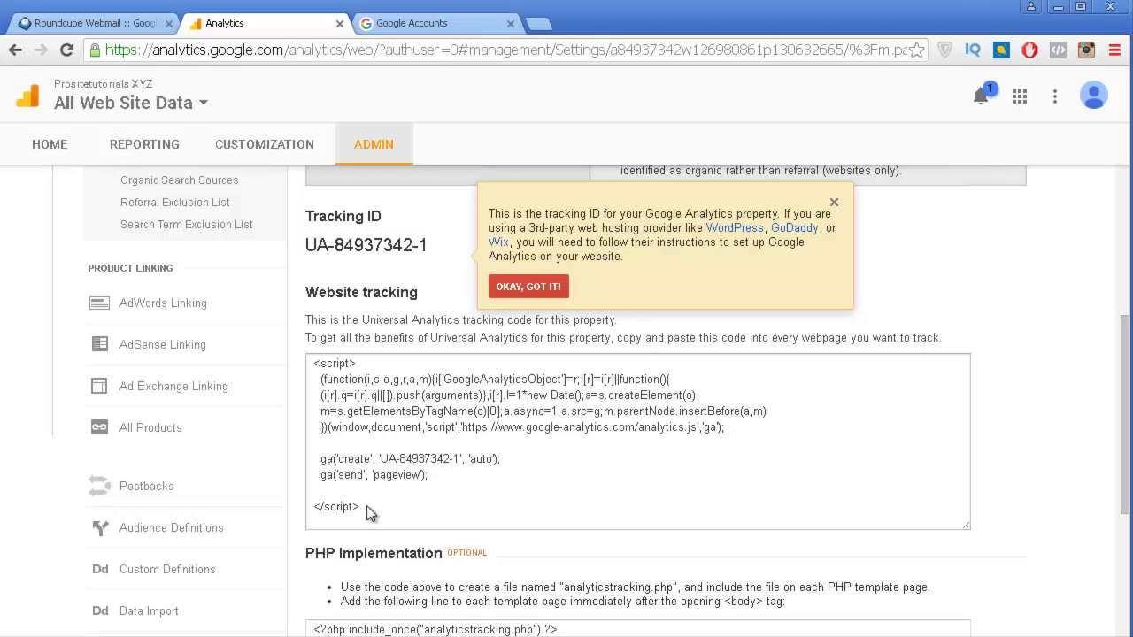
pyautogui.moveTo(366, 506); pyautogui.dragTo(306, 370)
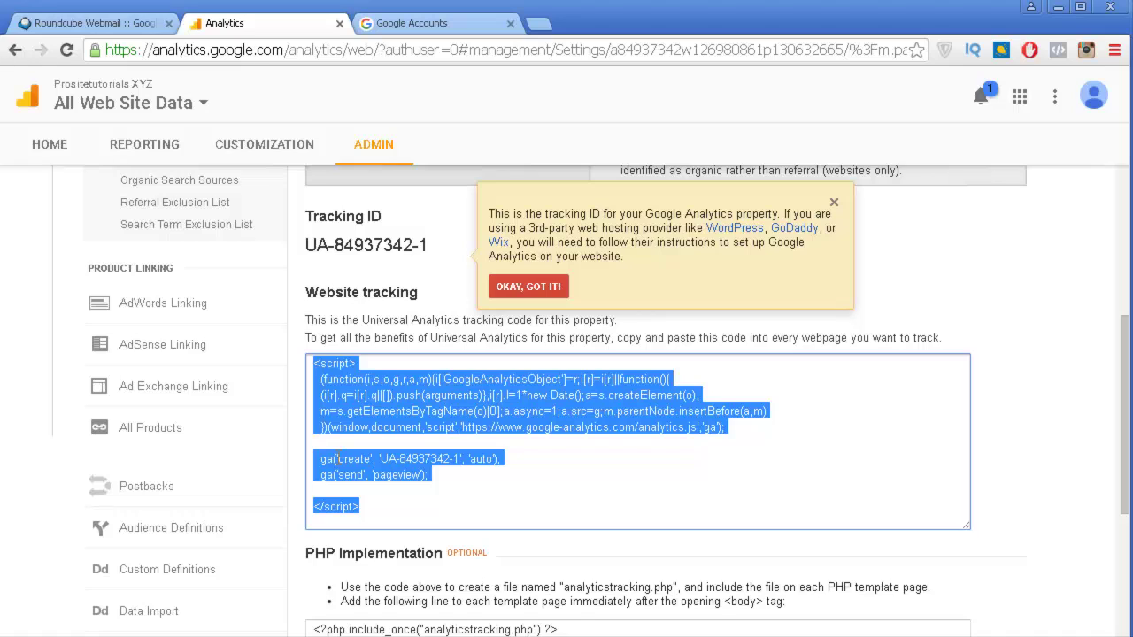
pyautogui.scroll(1, 336, 458)
pyautogui.scroll(1, 338, 458)
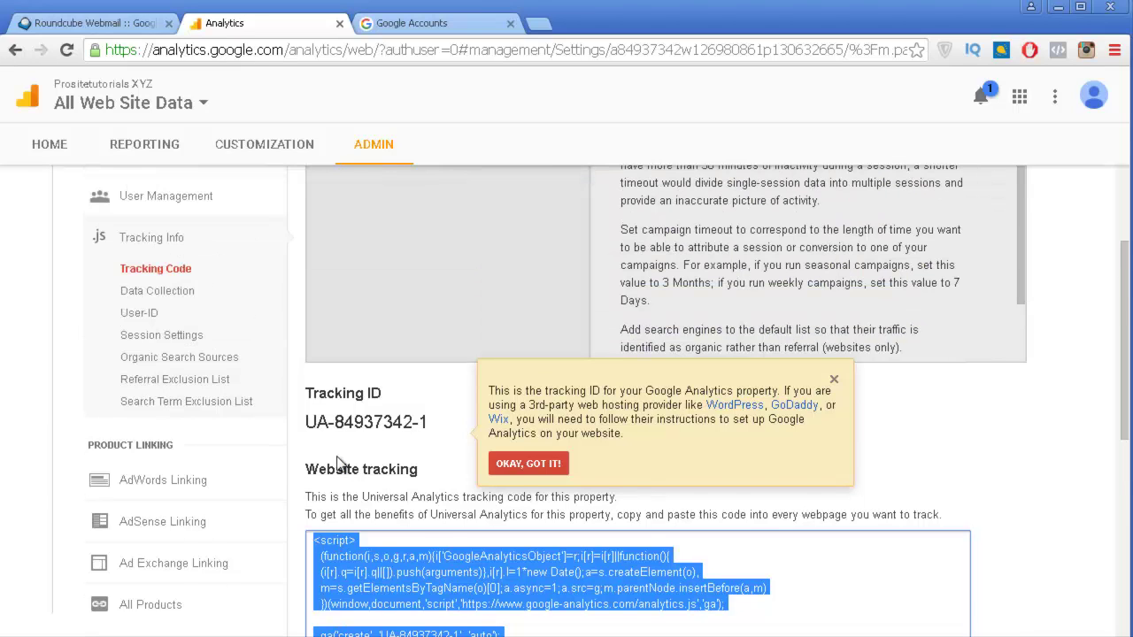
pyautogui.moveTo(429, 423); pyautogui.dragTo(307, 424)
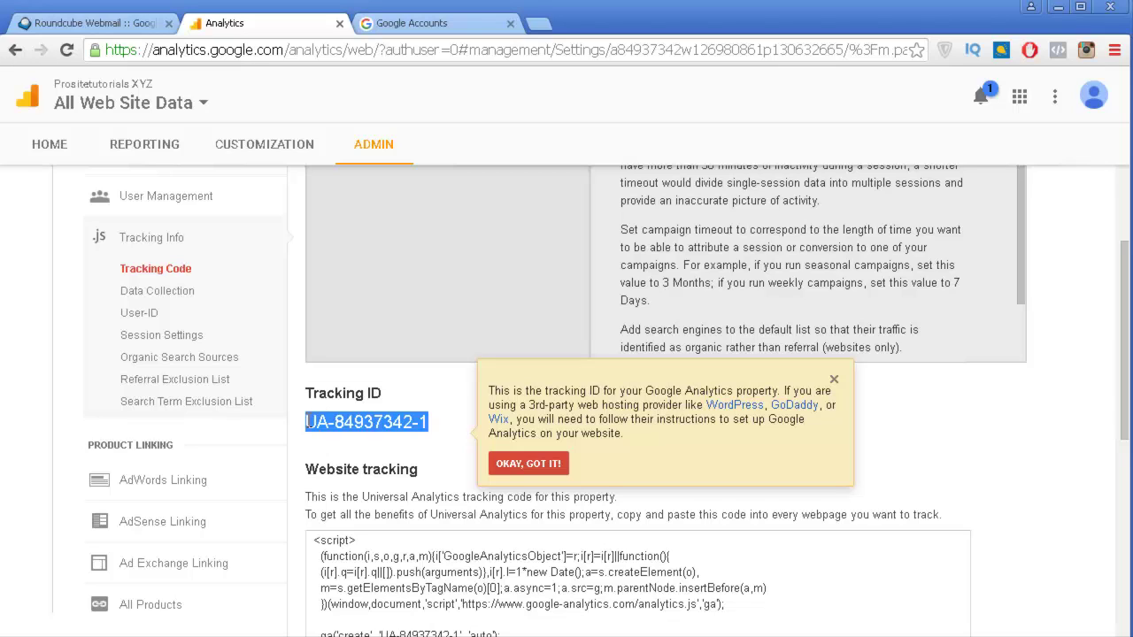
# Go back to the browser tab and load the prositetutorials.xyz website.
pyautogui.click(131, 26)
pyautogui.click(176, 50)
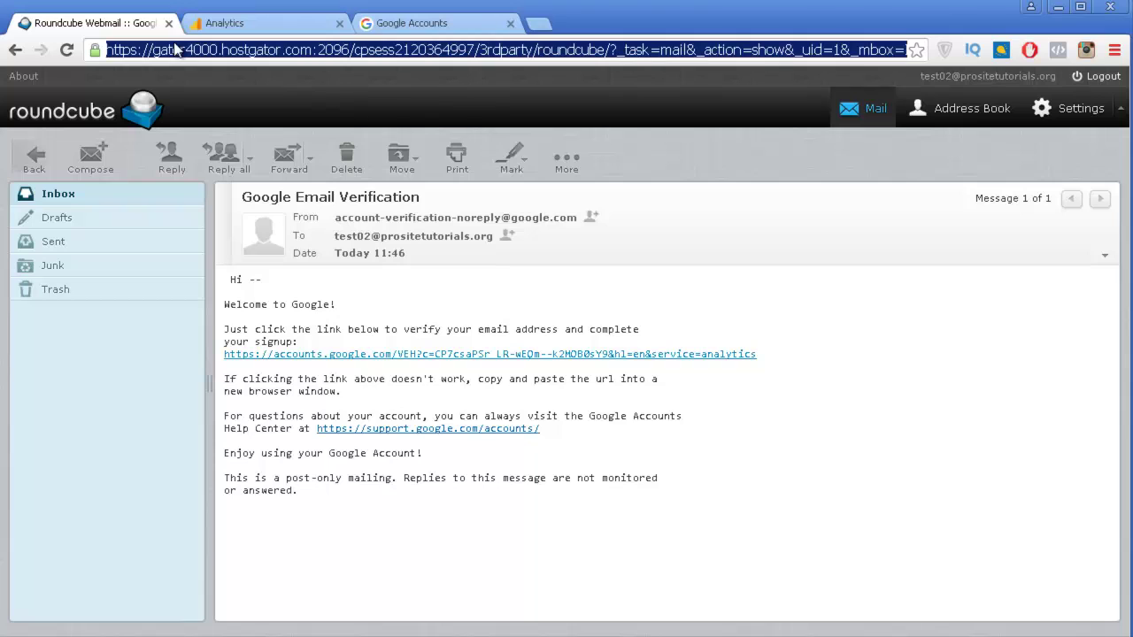
pyautogui.write('prositetutorials.org')
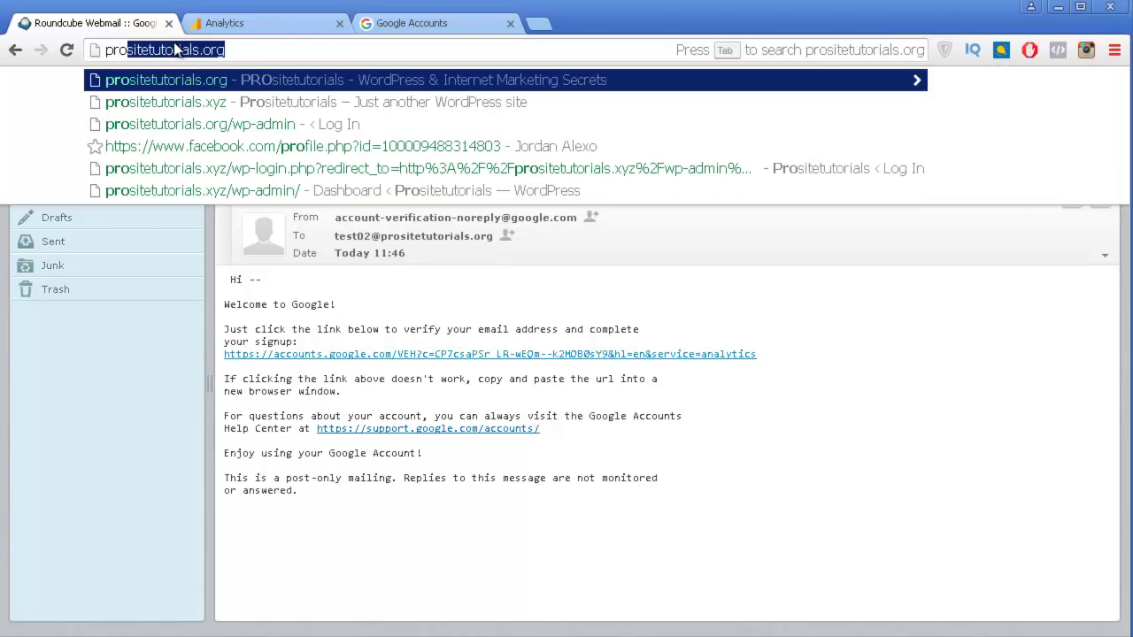
pyautogui.click(227, 97)
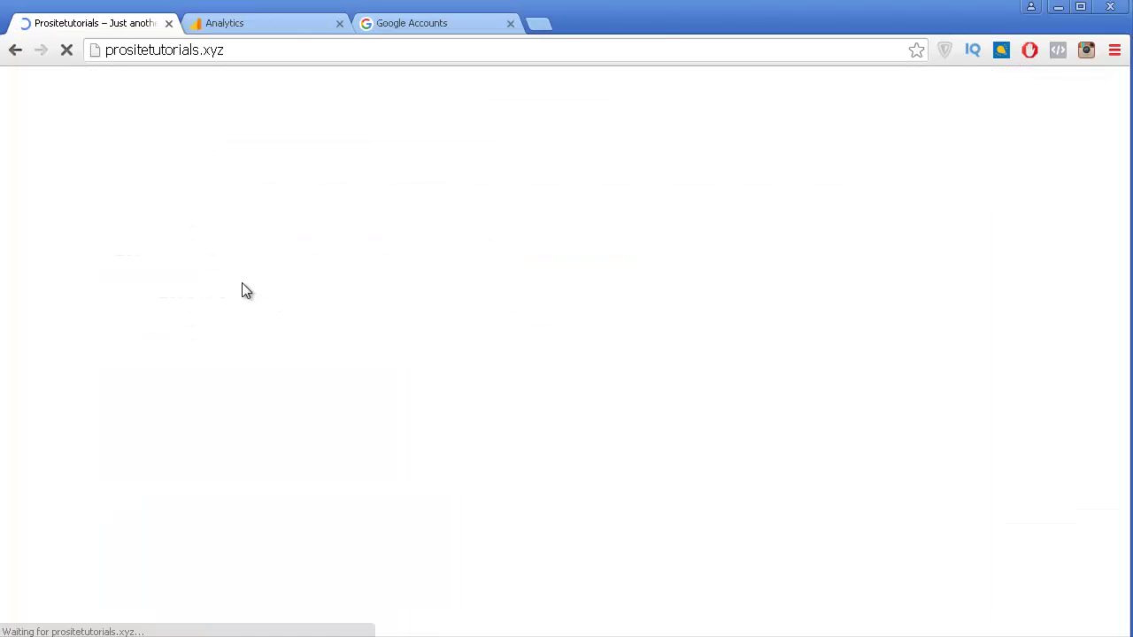
# Go to the site's /wp-admin login page and log in to the Dashboard.
pyautogui.click(277, 49)
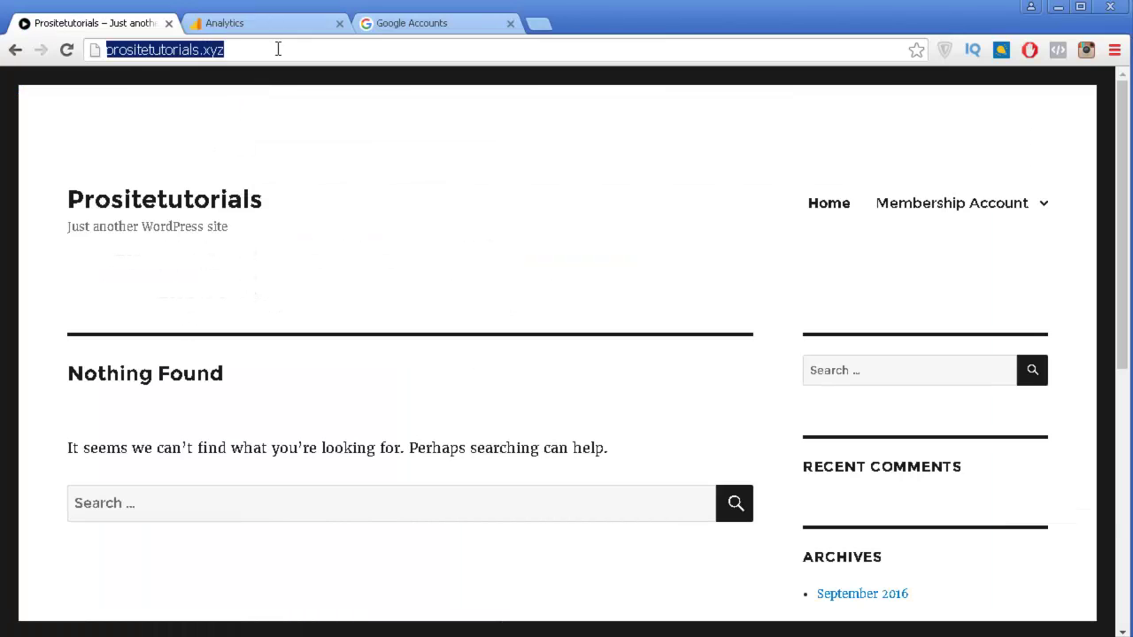
pyautogui.click(278, 50)
pyautogui.write('/wp-admin')
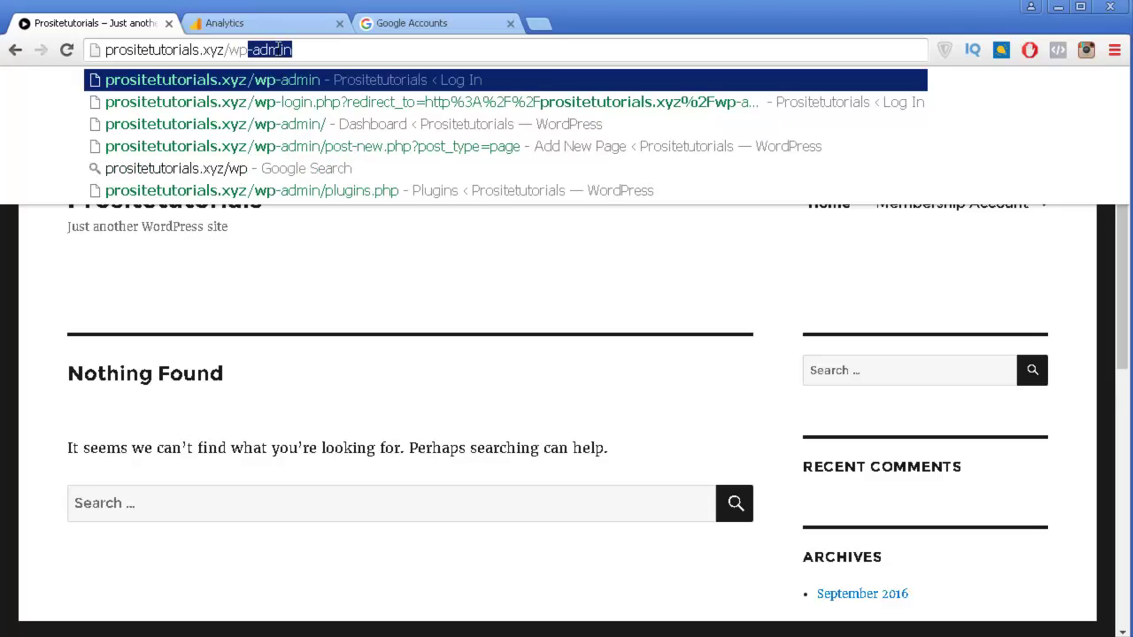
pyautogui.press('Return')
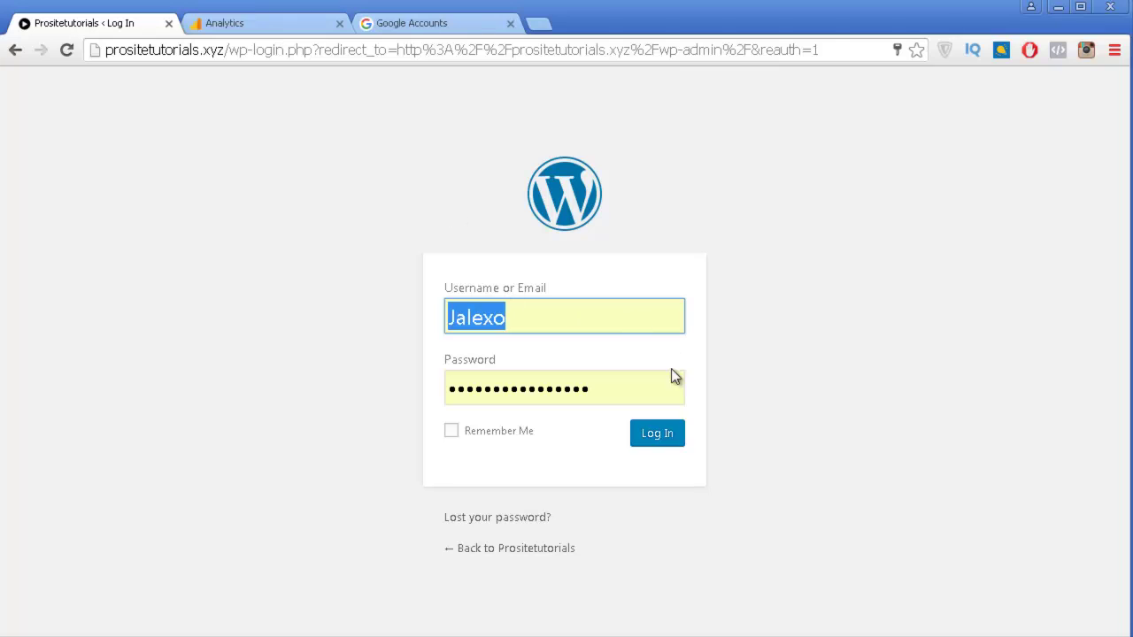
pyautogui.click(674, 432)
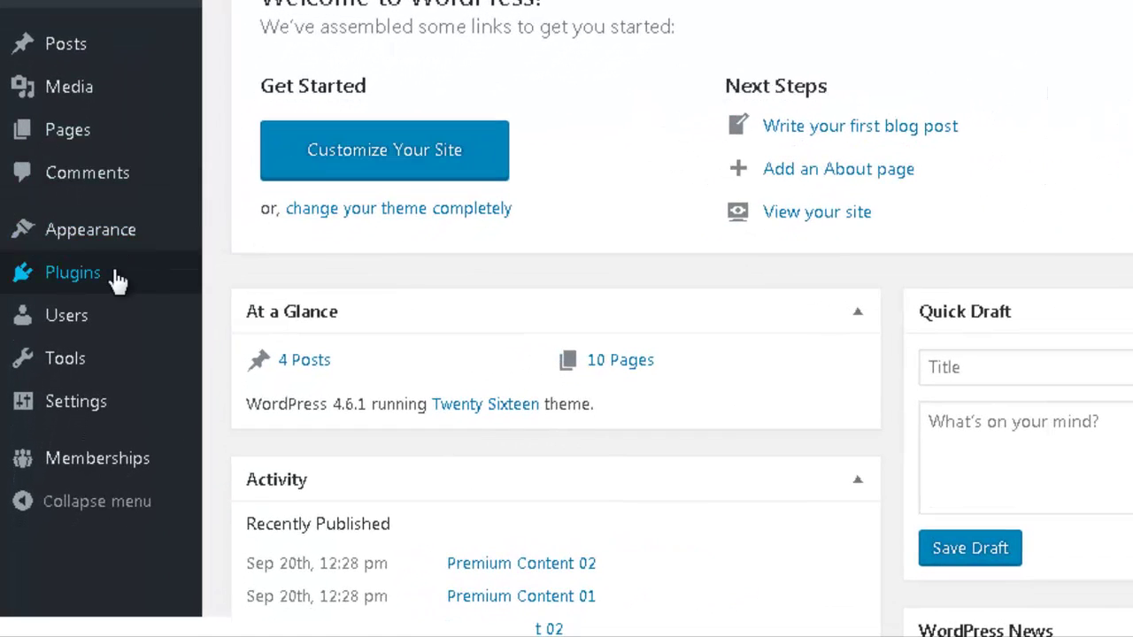
# Go to Plugins > Add New and search for 'google analytic'.
pyautogui.moveTo(82, 387)
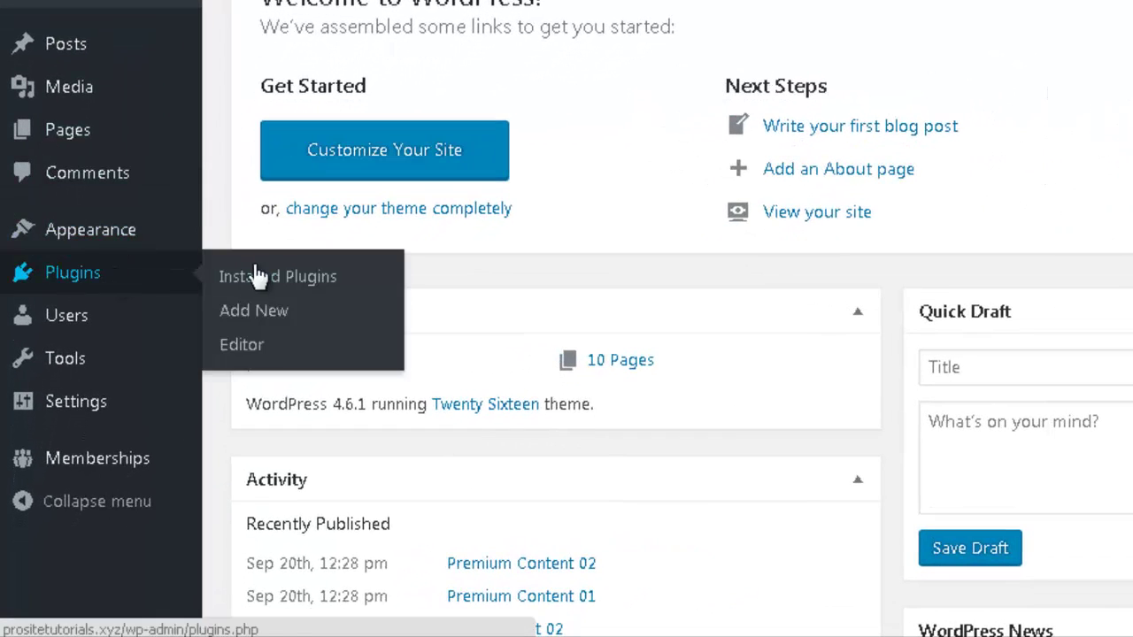
pyautogui.click(266, 312)
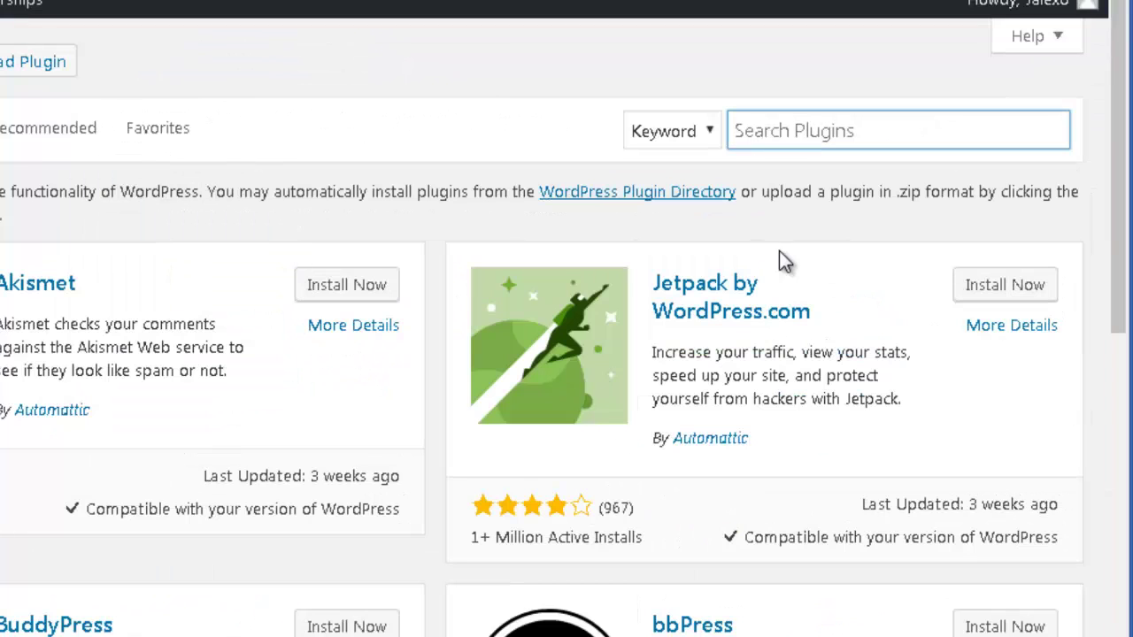
pyautogui.write('googl')
pyautogui.write('e anal')
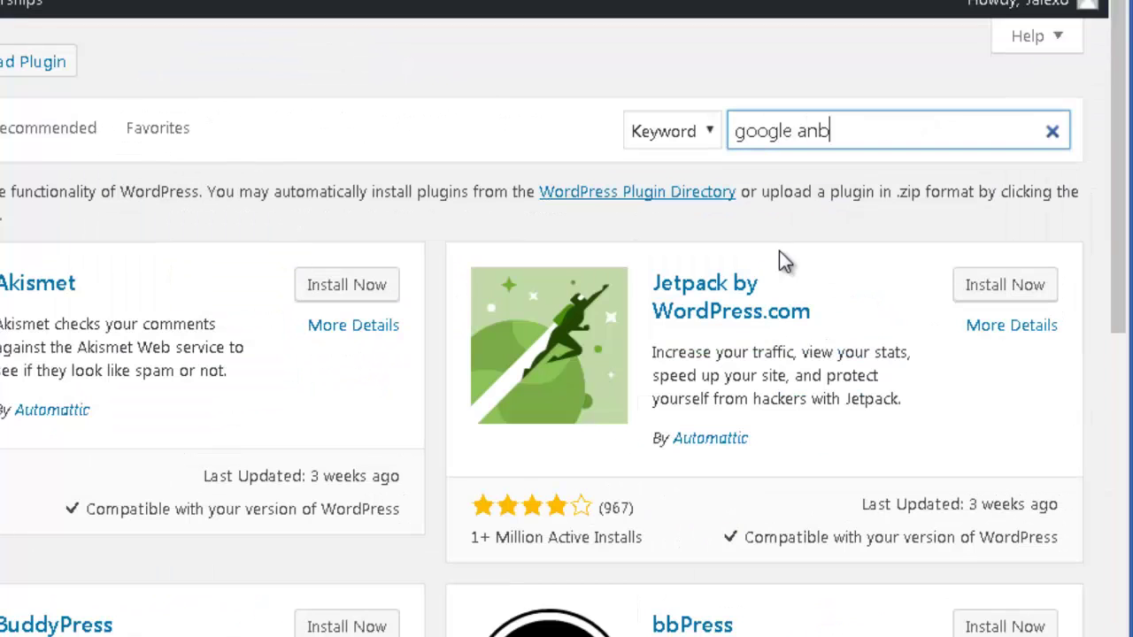
pyautogui.write('ytic')
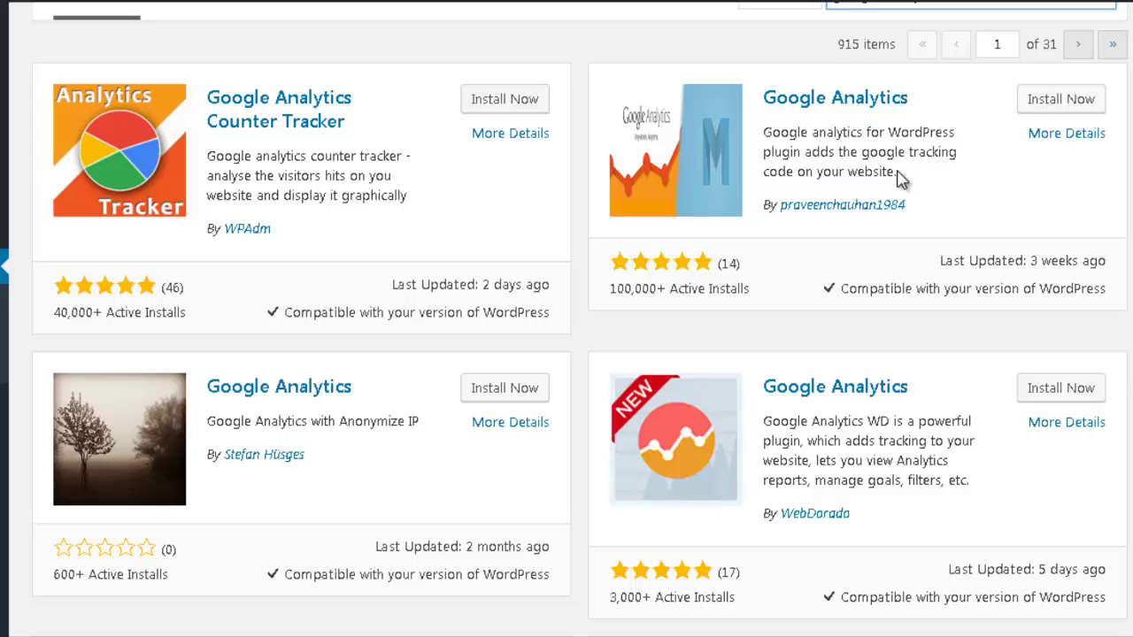
# Browse the 915 search results for Google Analytics plugins.
pyautogui.scroll(-2, 901, 180)
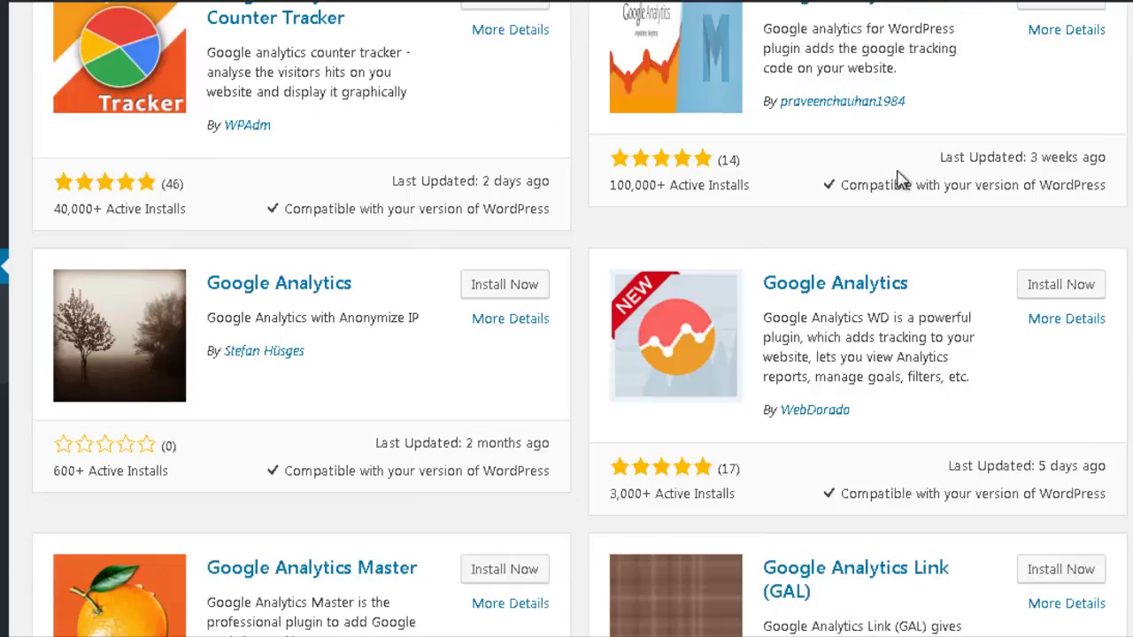
pyautogui.scroll(-4, 900, 179)
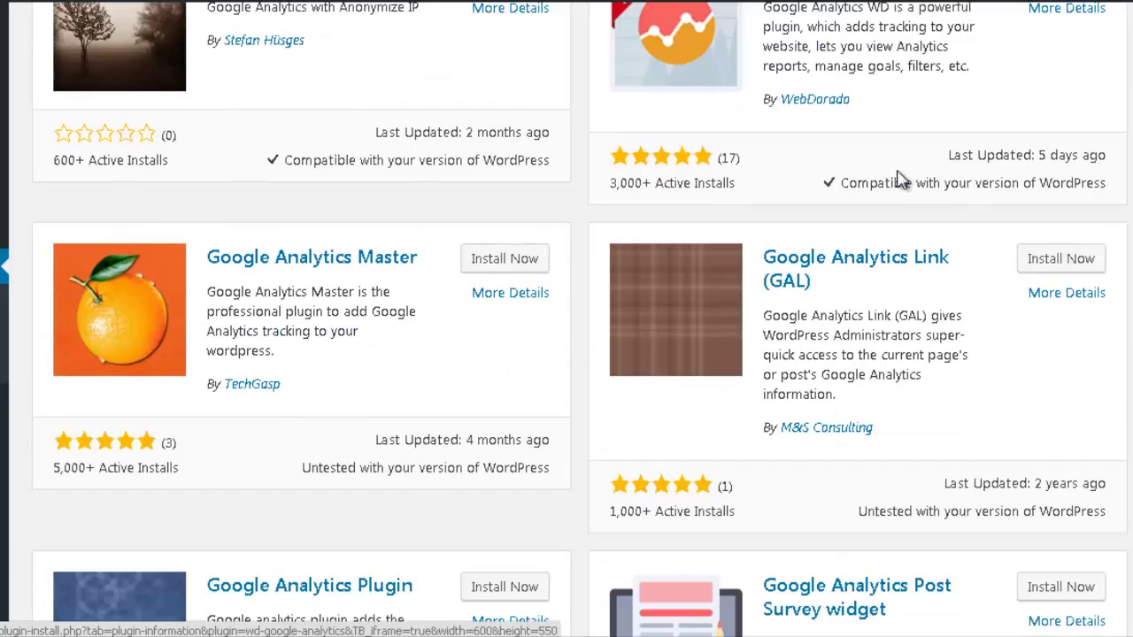
pyautogui.scroll(-1, 898, 171)
pyautogui.scroll(-3, 951, 564)
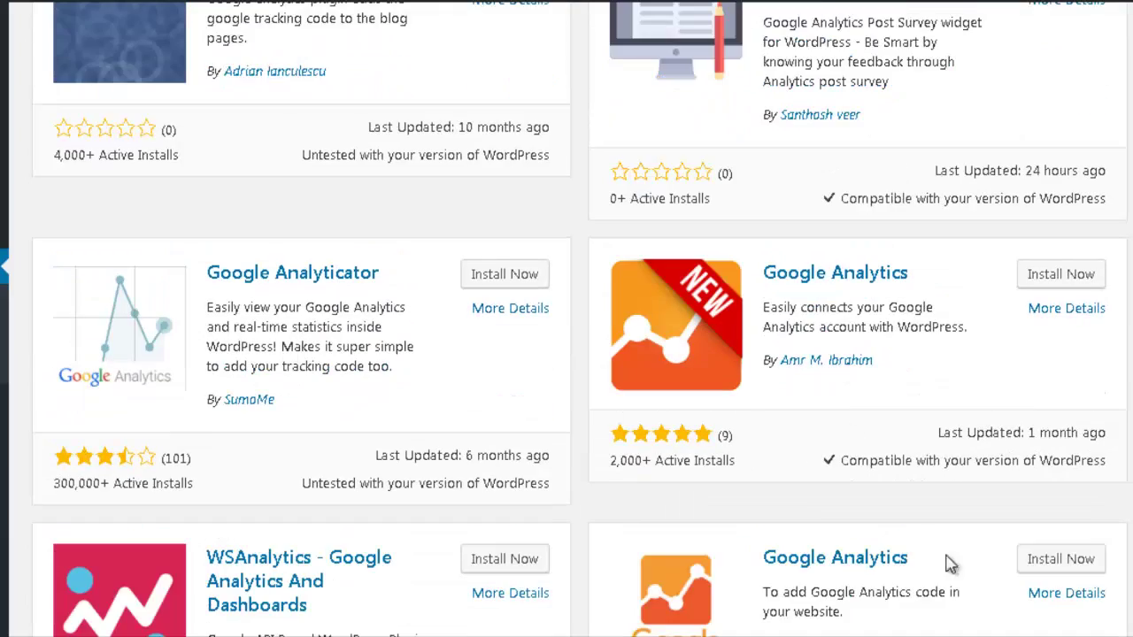
pyautogui.scroll(3, 988, 495)
pyautogui.scroll(-5, 911, 498)
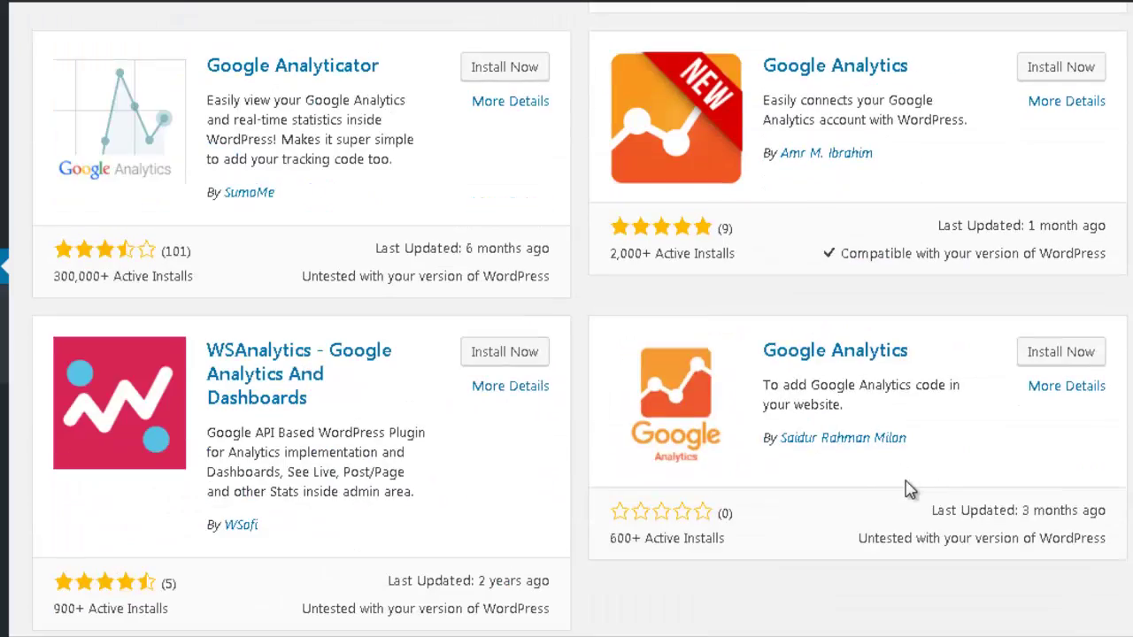
pyautogui.scroll(10, 910, 489)
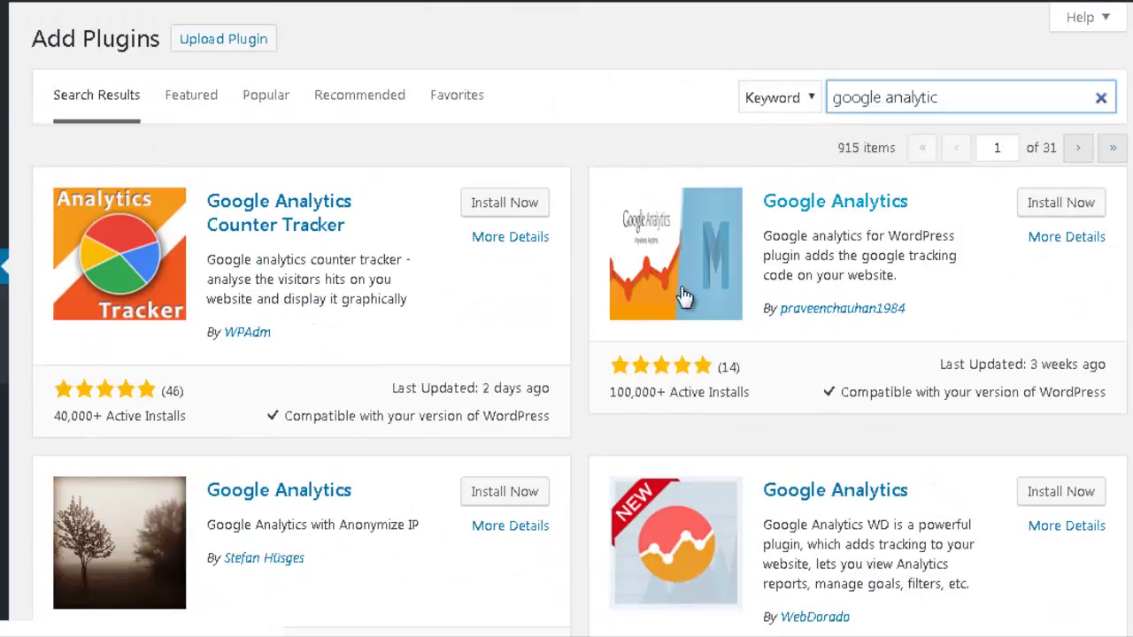
# Install the Google Analytics for WordPress plugin and open its Settings page.
pyautogui.click(1022, 210)
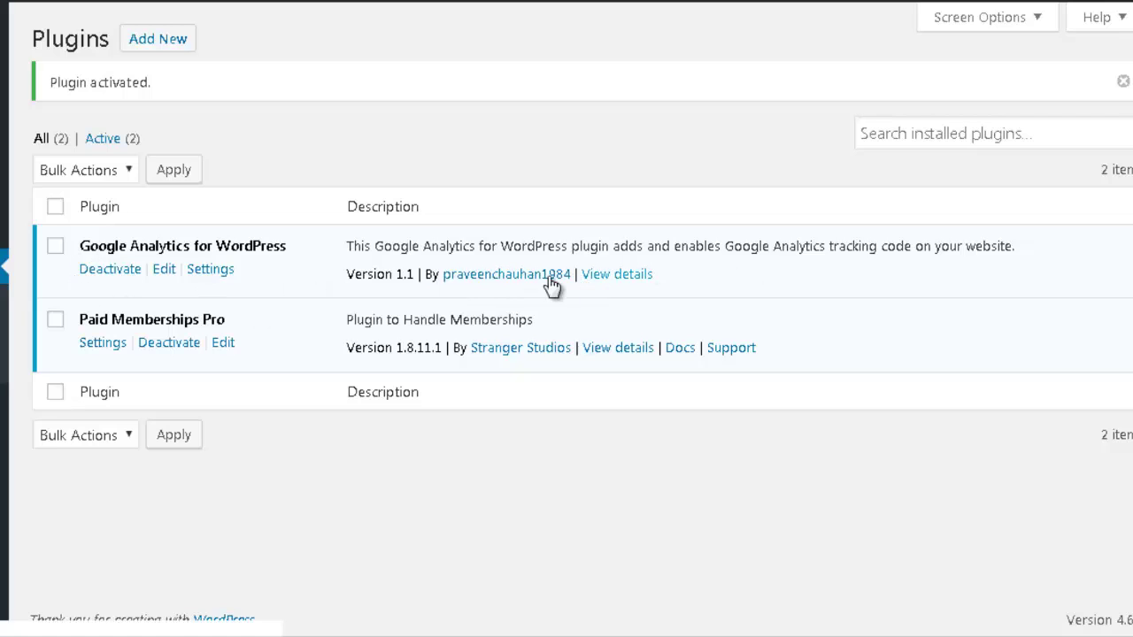
pyautogui.click(216, 272)
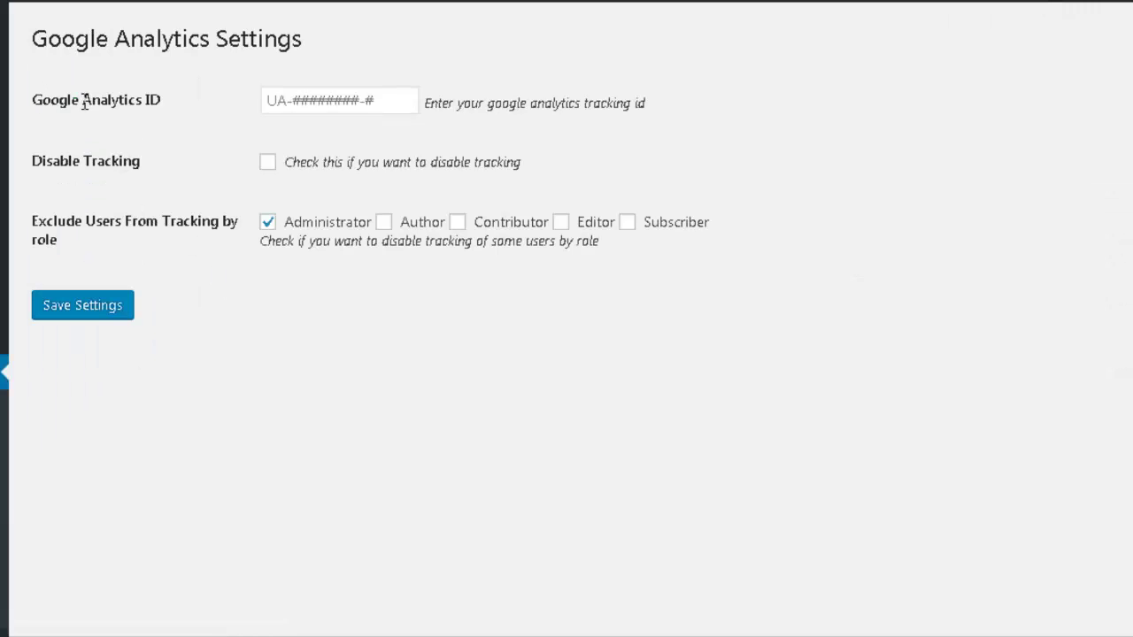
# Copy tracking ID UA-84937342-1 from Analytics and paste it into the Google Analytics ID field.
pyautogui.click(271, 103)
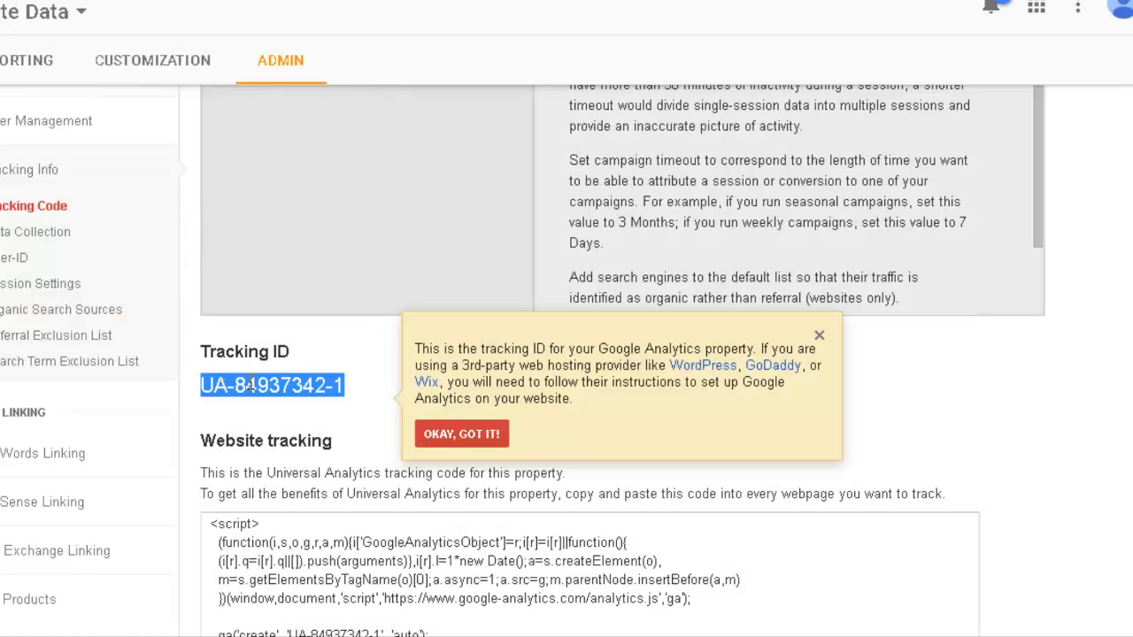
pyautogui.rightClick(250, 385)
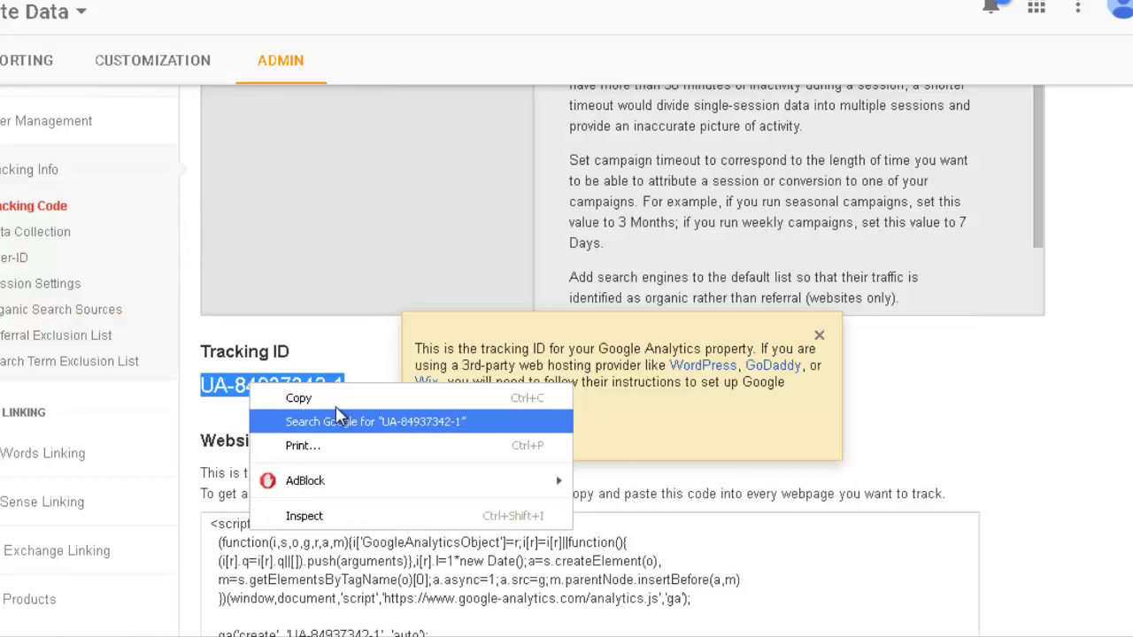
pyautogui.click(297, 399)
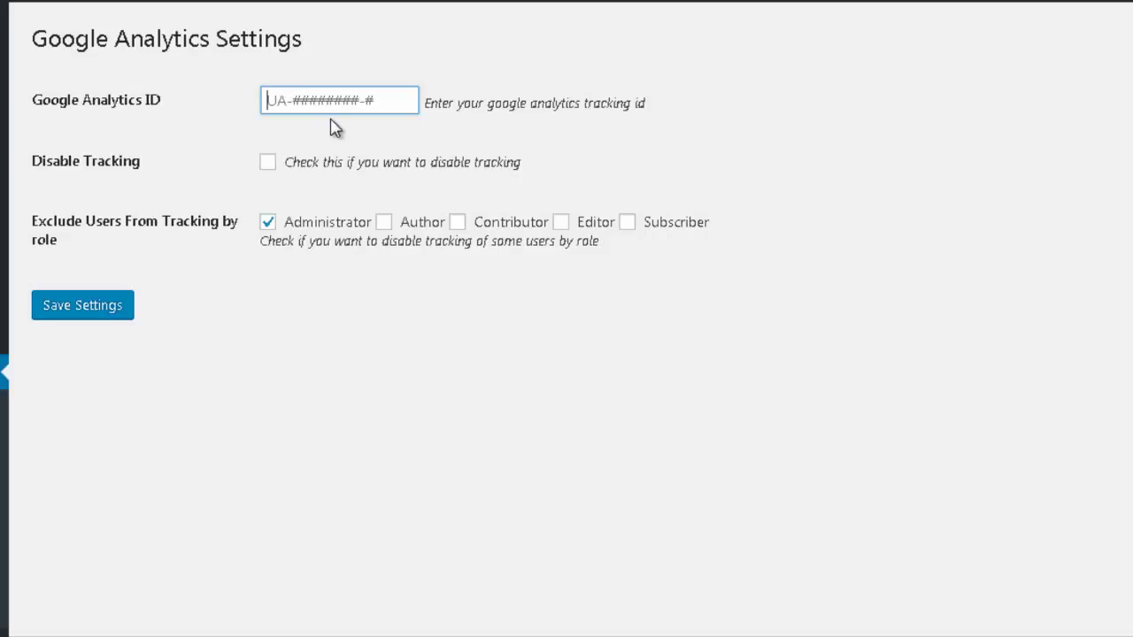
pyautogui.click(352, 101)
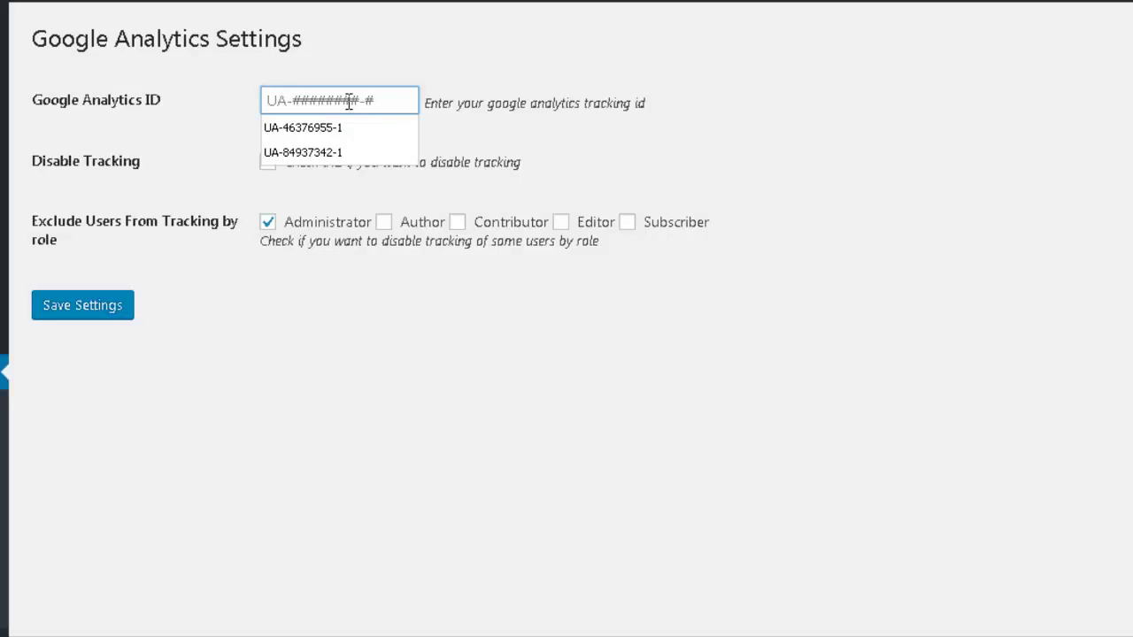
pyautogui.rightClick(351, 101)
pyautogui.click(405, 220)
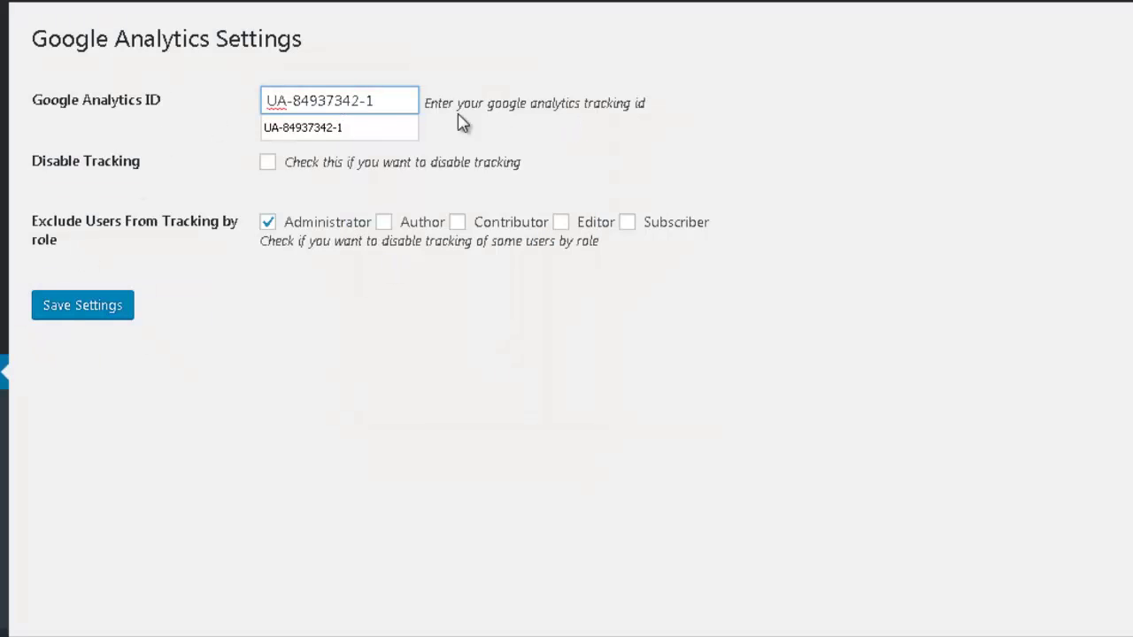
pyautogui.click(696, 170)
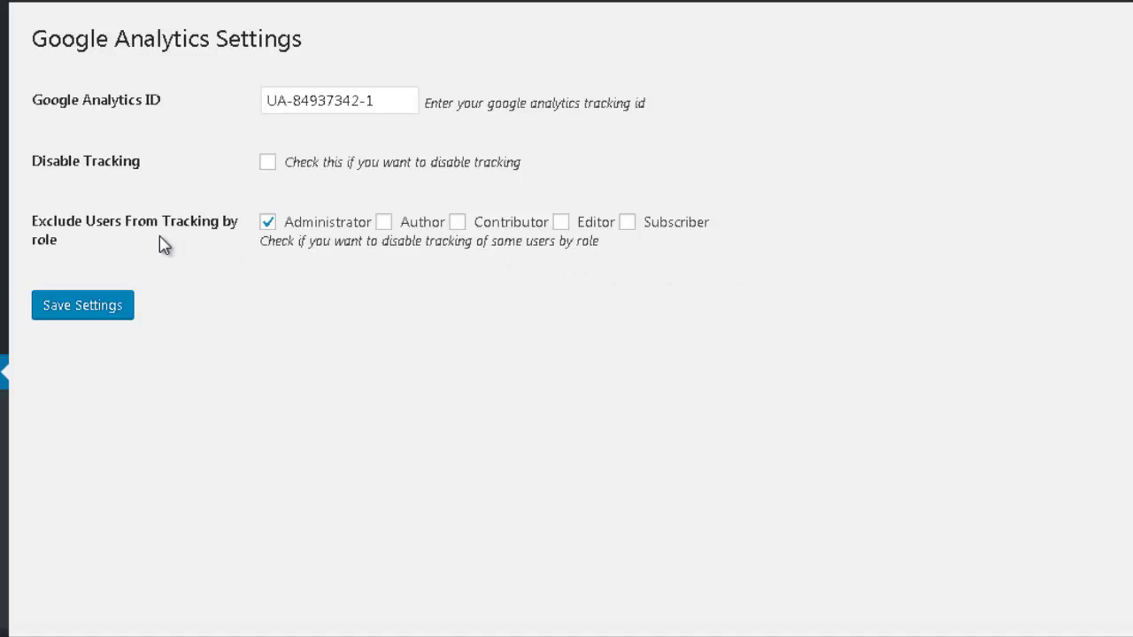
# Save the plugin's Google Analytics settings with tracking ID UA-84937342-1.
pyautogui.click(115, 308)
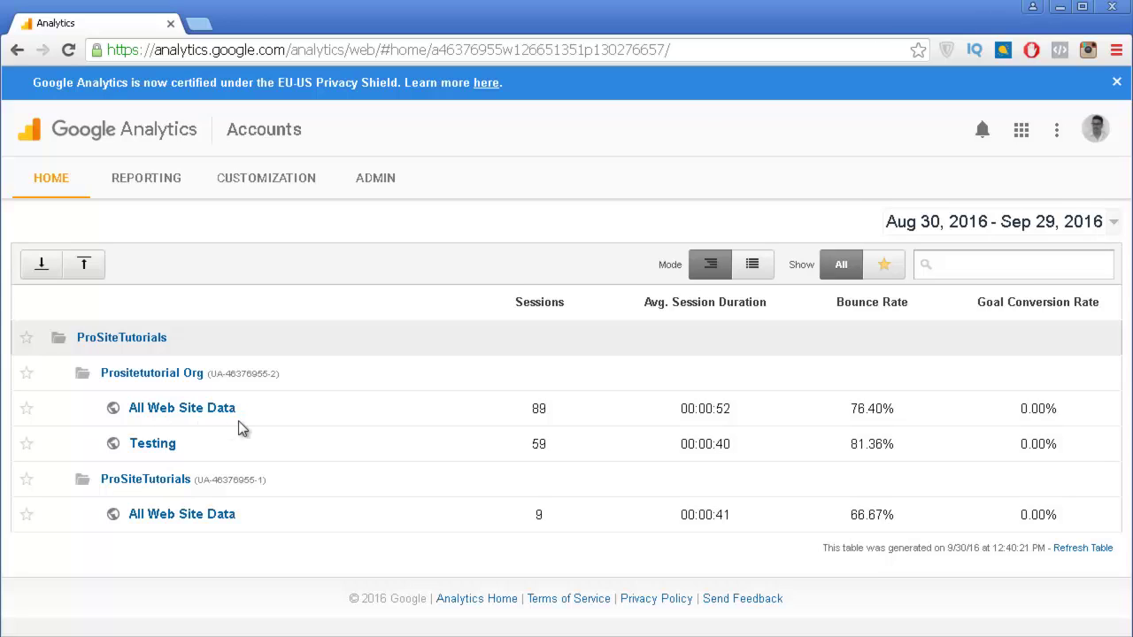
# Open Prositetutorial Org's All Web Site Data in a new tab and view its Audience Overview.
pyautogui.rightClick(160, 407)
pyautogui.click(193, 418)
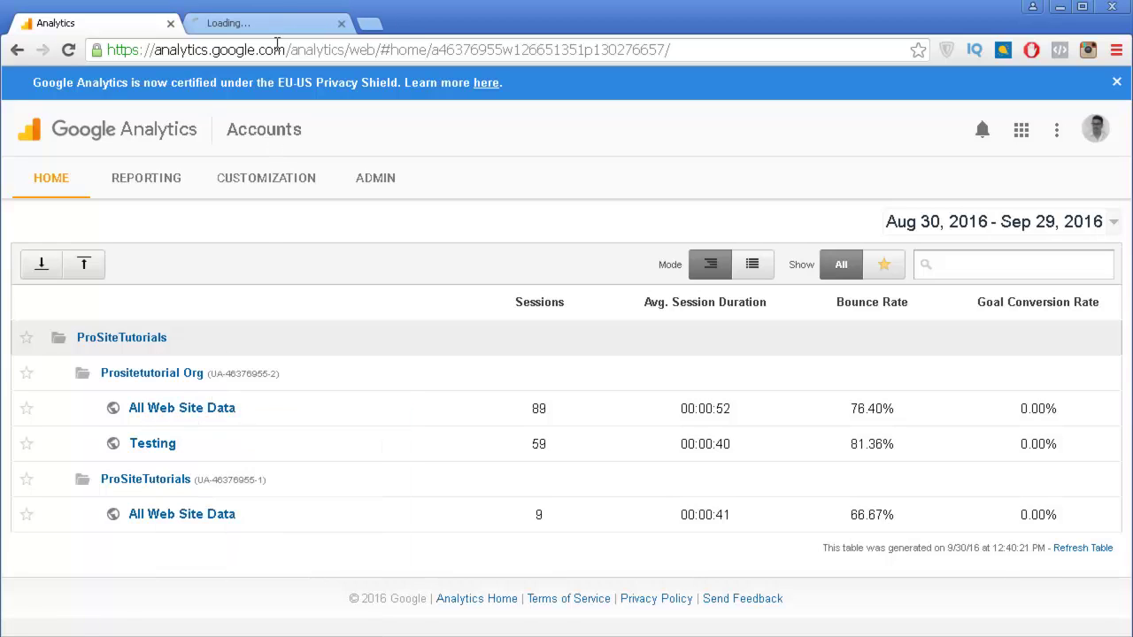
pyautogui.click(223, 23)
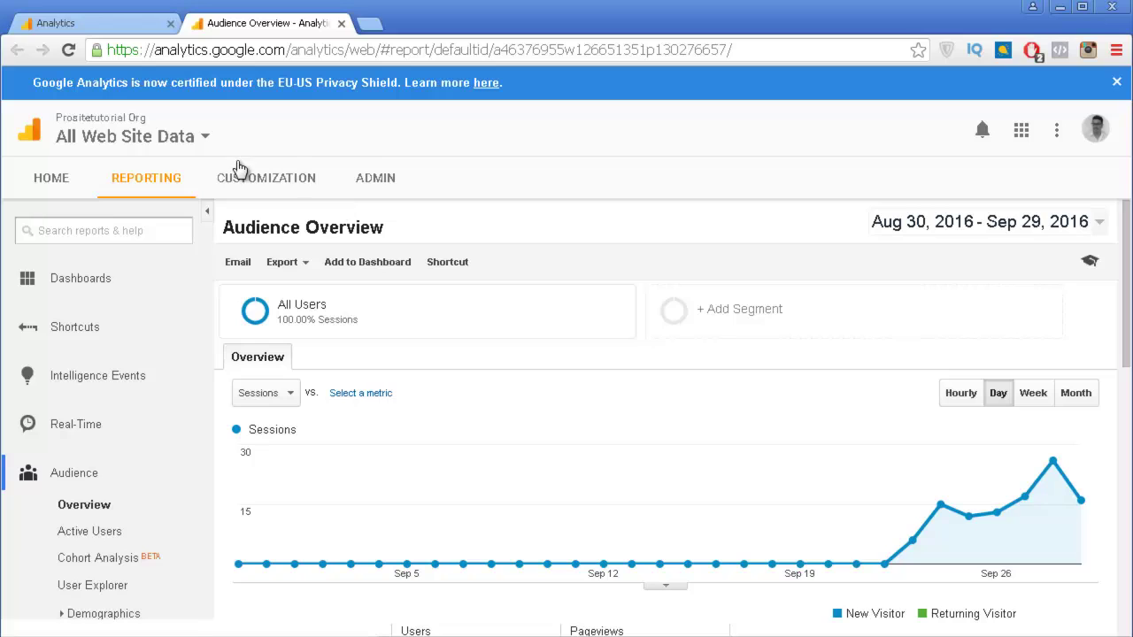
# Close the Audience Overview tab, returning to the ProSiteTutorials accounts table on the Analytics Home page.
pyautogui.click(341, 23)
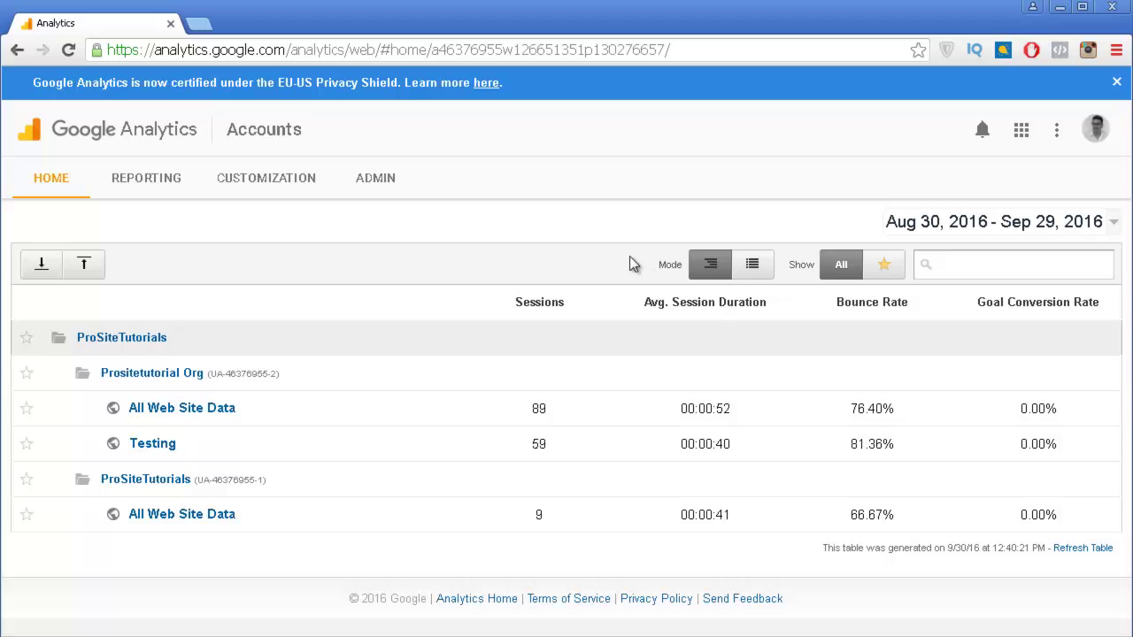
pyautogui.click(751, 265)
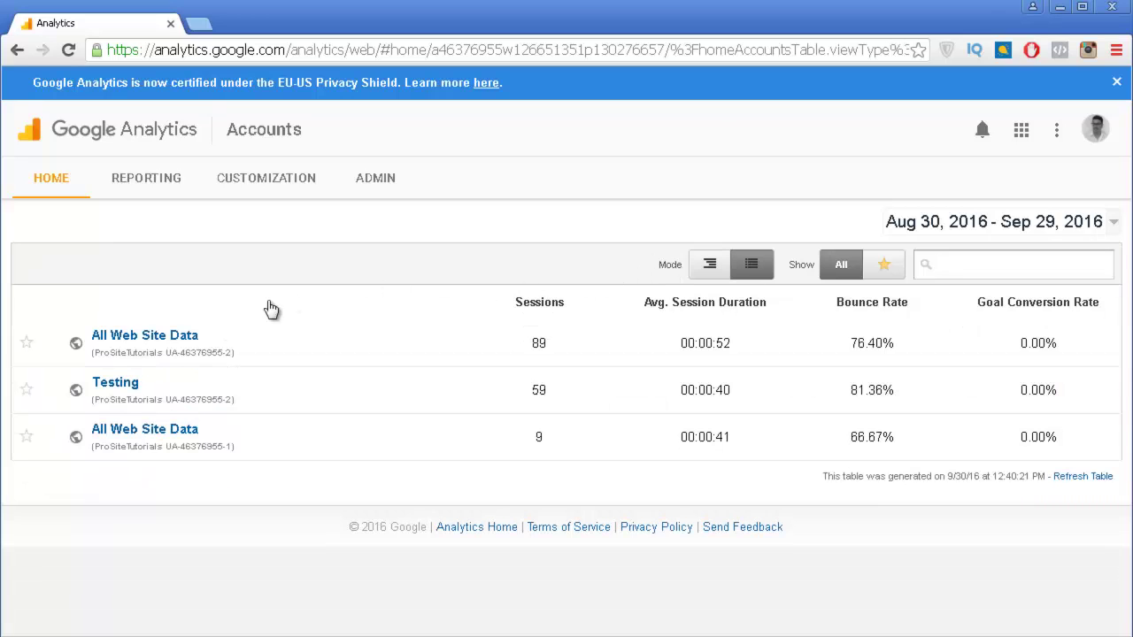
pyautogui.click(708, 267)
pyautogui.click(751, 262)
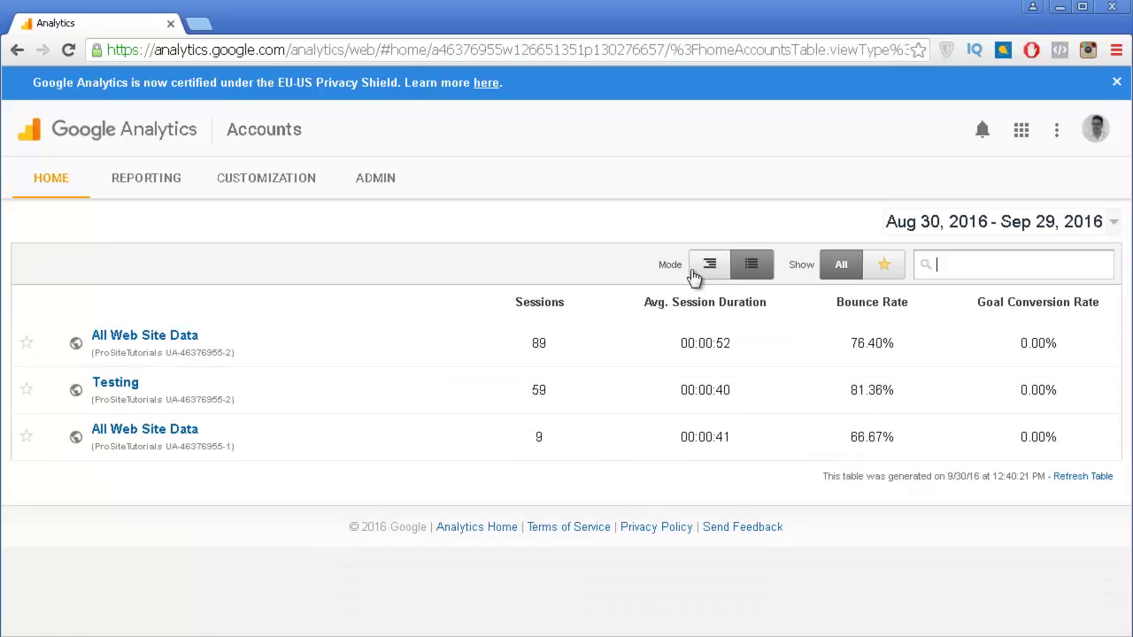
pyautogui.click(699, 274)
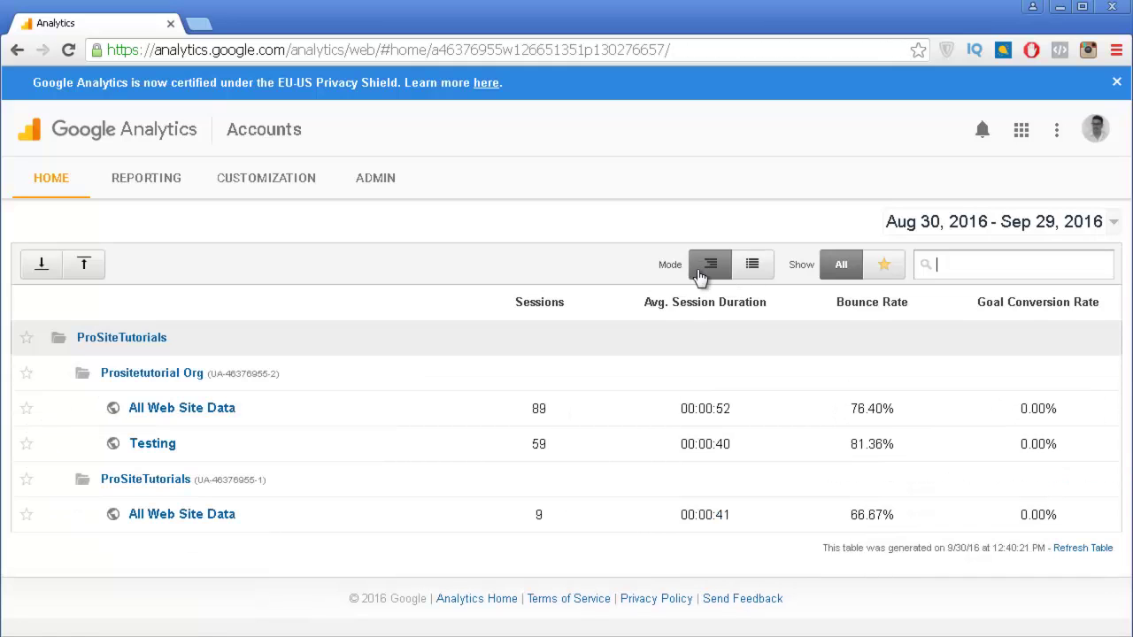
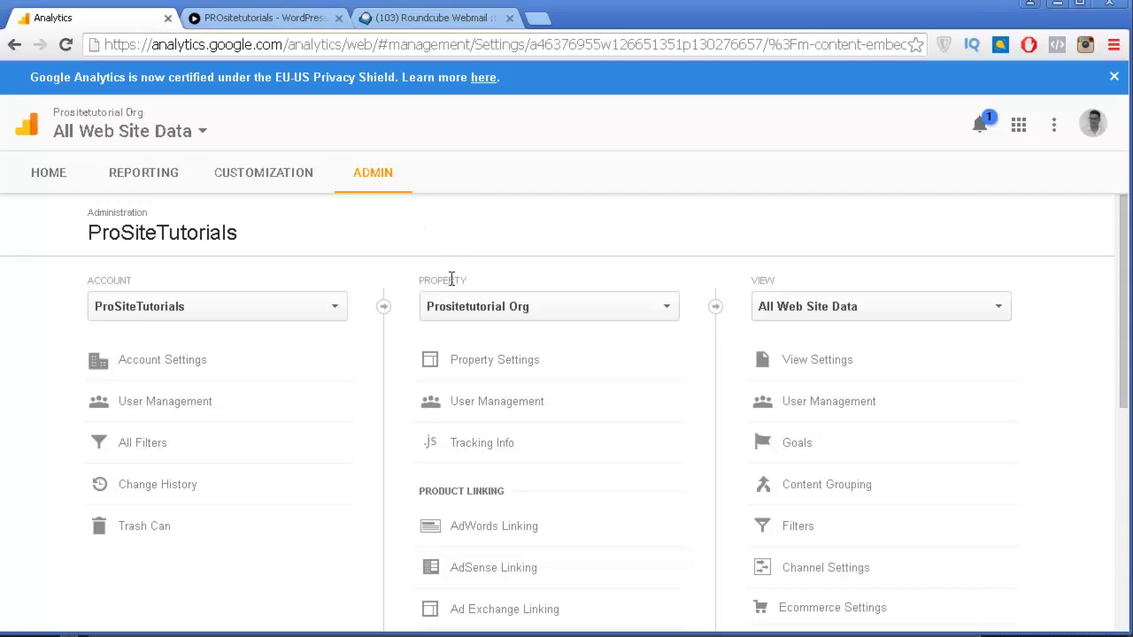
# On the Admin page, check the Account dropdown, then open the Property dropdown instead.
pyautogui.click(151, 320)
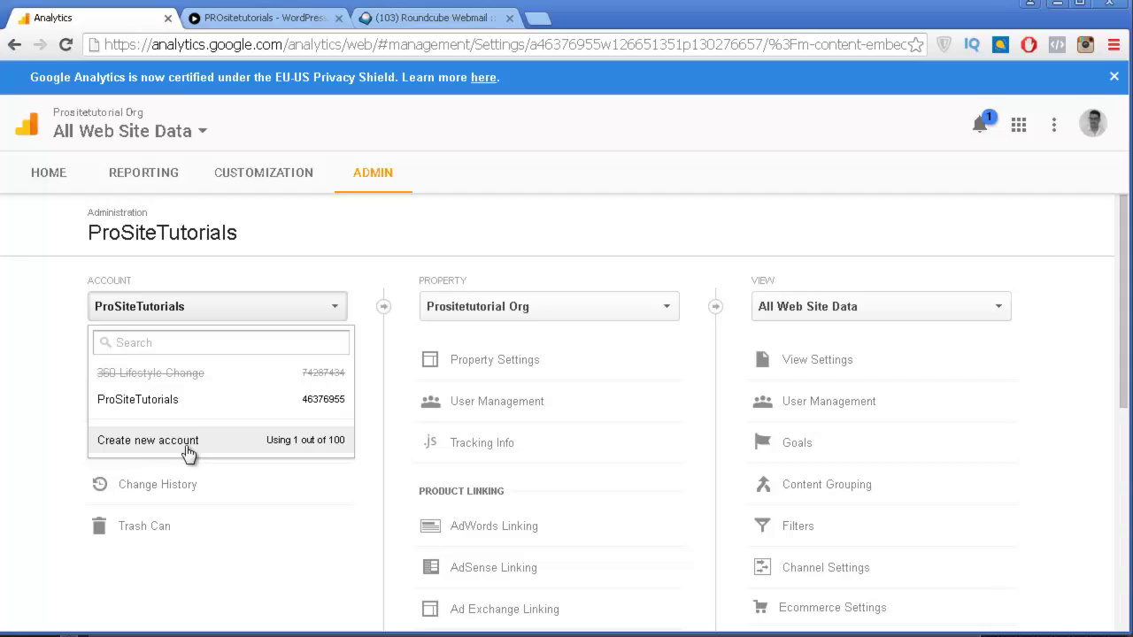
pyautogui.click(645, 318)
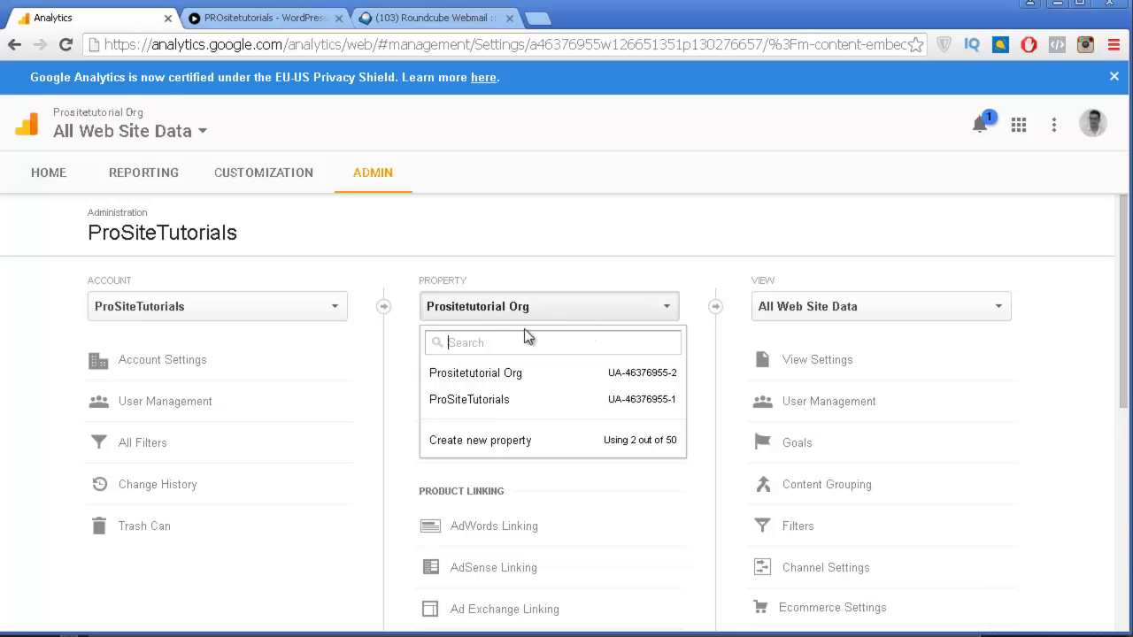
# Start a new website property named Prositetutorials XYZ.
pyautogui.click(478, 439)
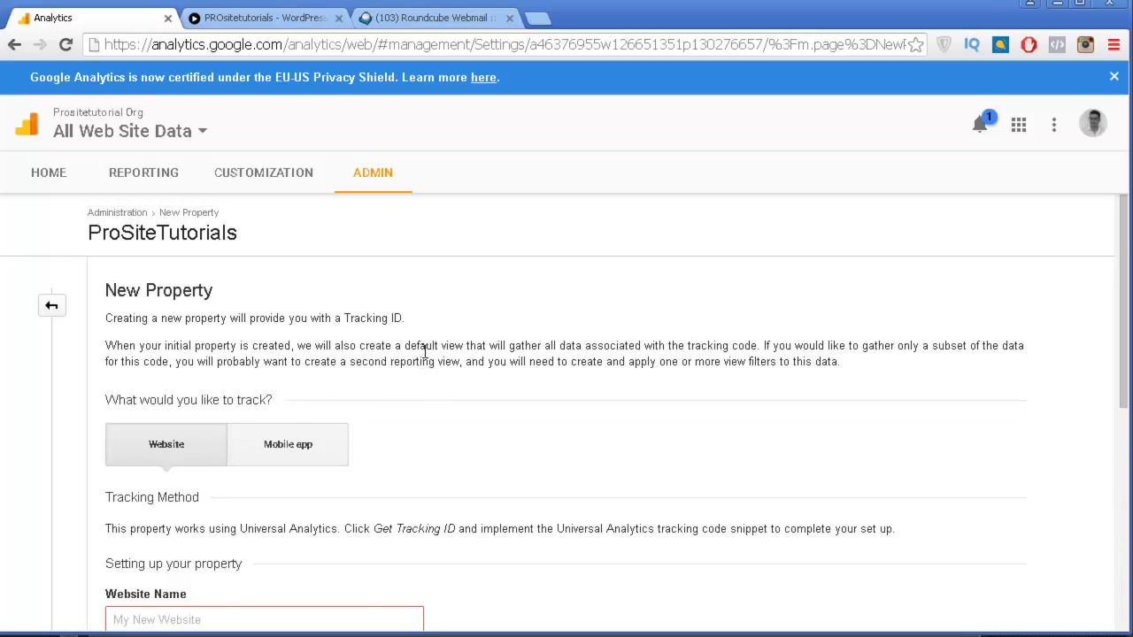
pyautogui.scroll(-1, 425, 352)
pyautogui.scroll(-1, 424, 350)
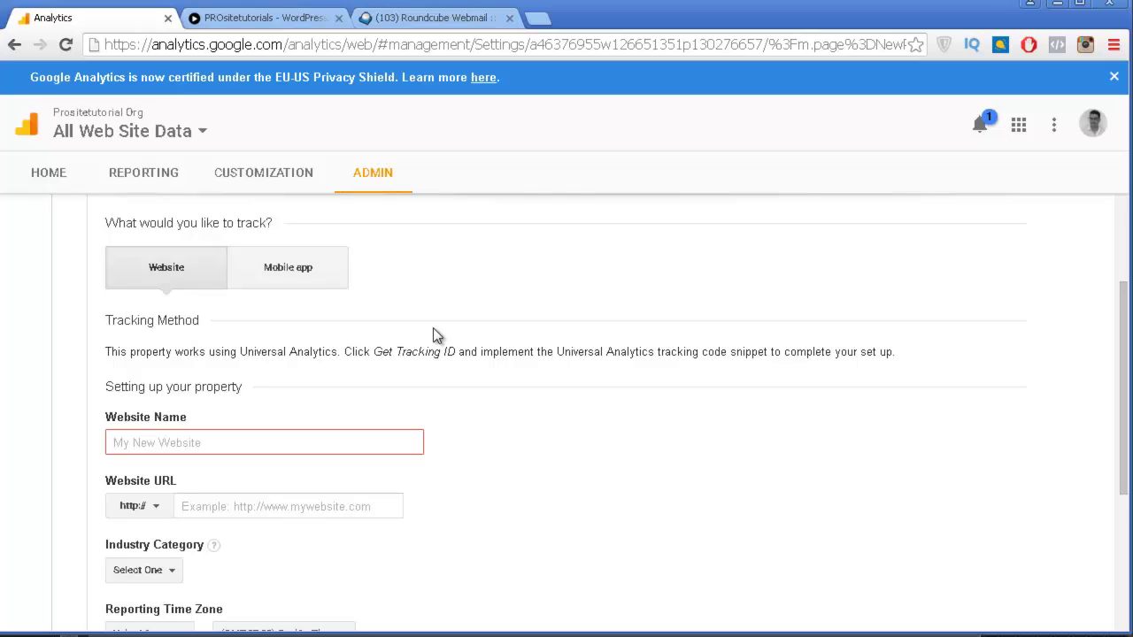
pyautogui.click(273, 448)
pyautogui.write('POro')
pyautogui.press('BackSpace')
pyautogui.write('rosittutori')
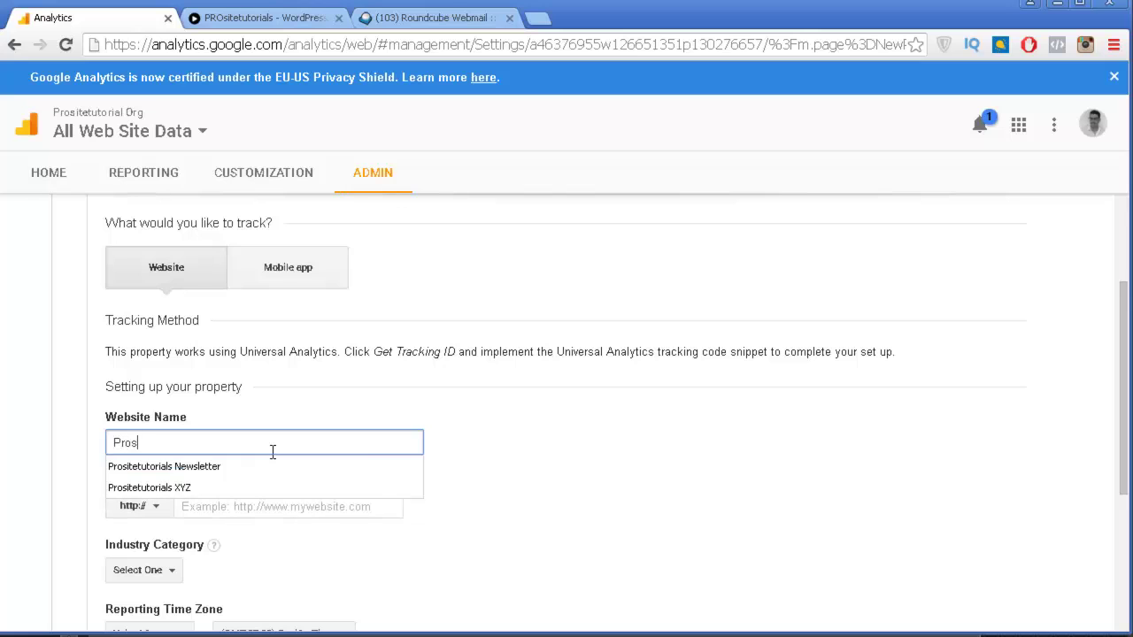
pyautogui.press('BackSpace')
pyautogui.press('BackSpace')
pyautogui.press('BackSpace')
pyautogui.press('BackSpace')
pyautogui.press('BackSpace')
pyautogui.press('BackSpace')
pyautogui.press('BackSpace')
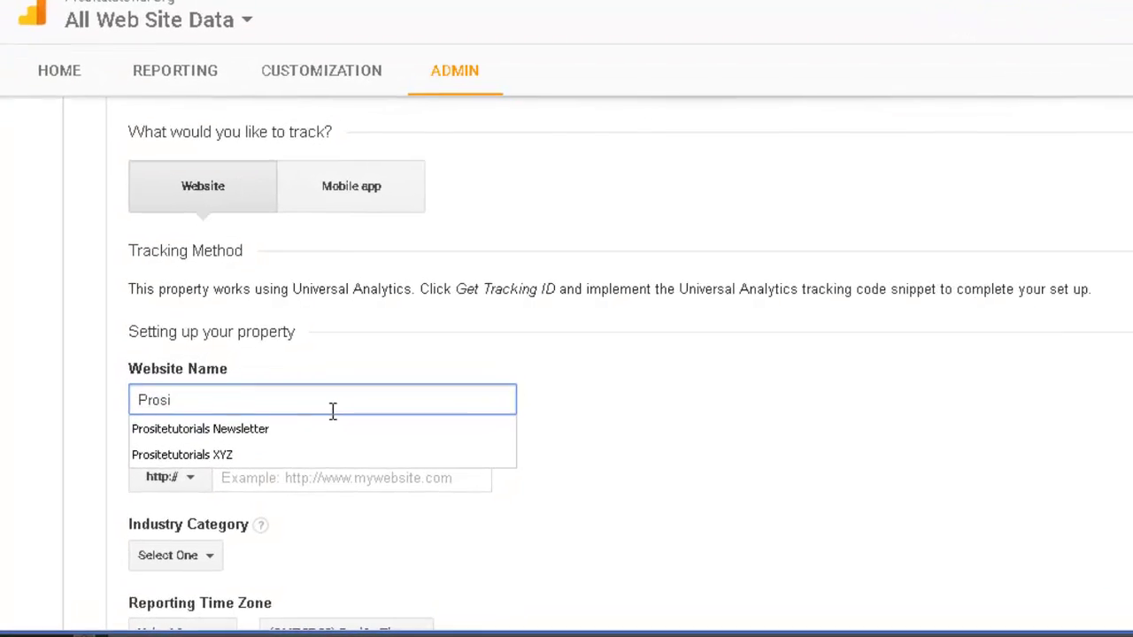
pyautogui.click(287, 452)
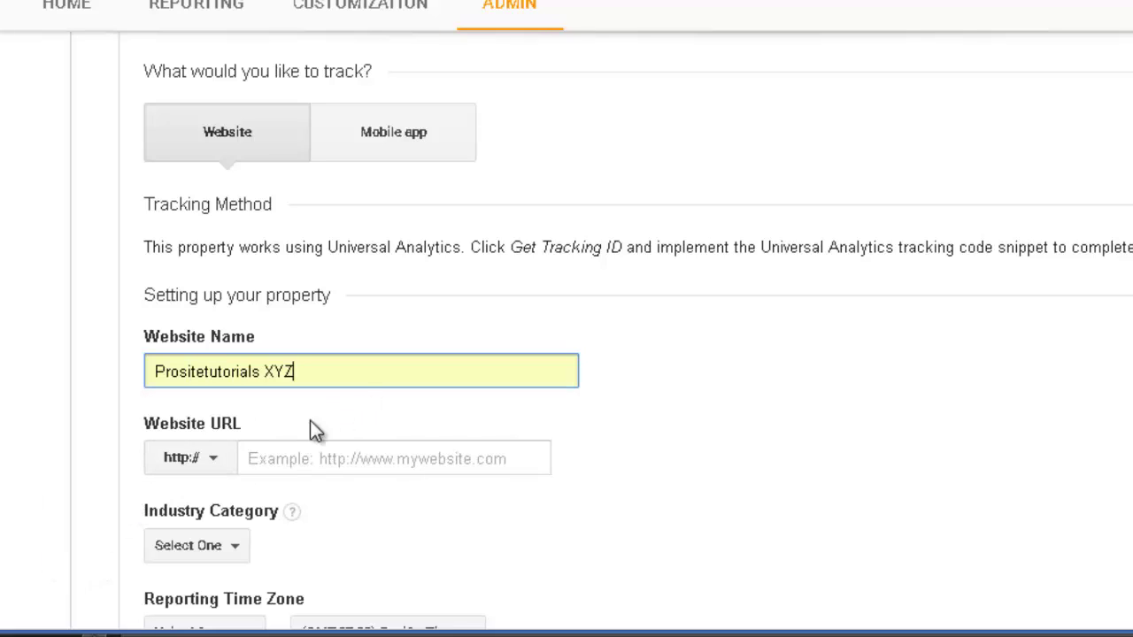
# Enter prositetutorials.xyz as the property's website URL.
pyautogui.click(382, 460)
pyautogui.write('pro')
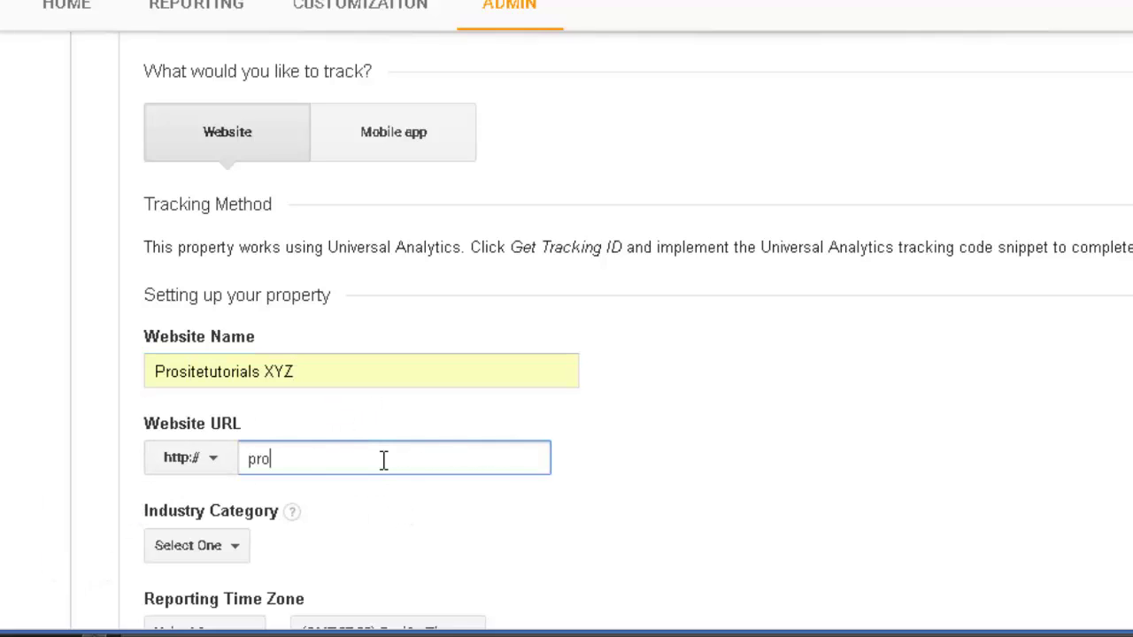
pyautogui.write('sitetutorialsxyz')
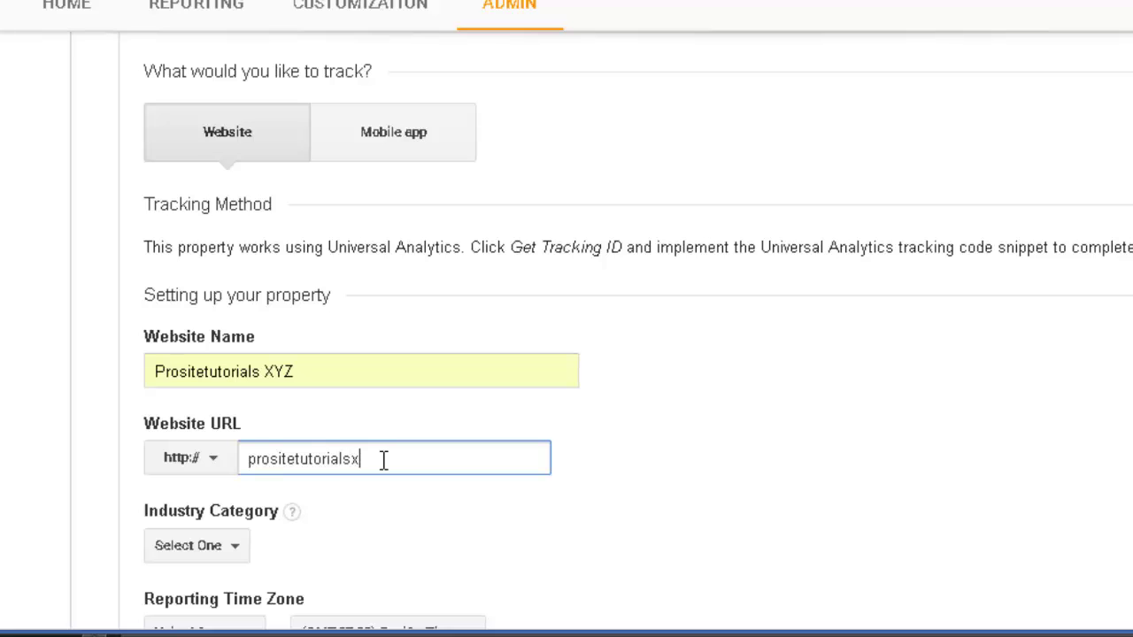
pyautogui.press('BackSpace')
pyautogui.press('BackSpace')
pyautogui.press('BackSpace')
pyautogui.write('.xyz')
# Set industry category to Jobs and Education and reporting country to Portugal.
pyautogui.scroll(-3, 293, 445)
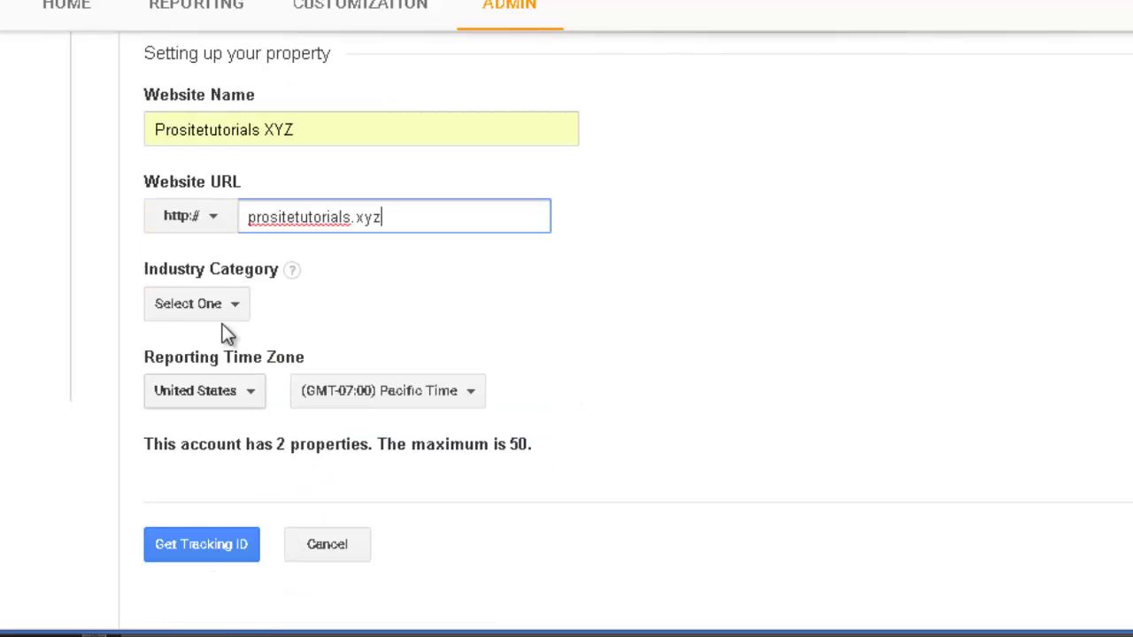
pyautogui.click(214, 304)
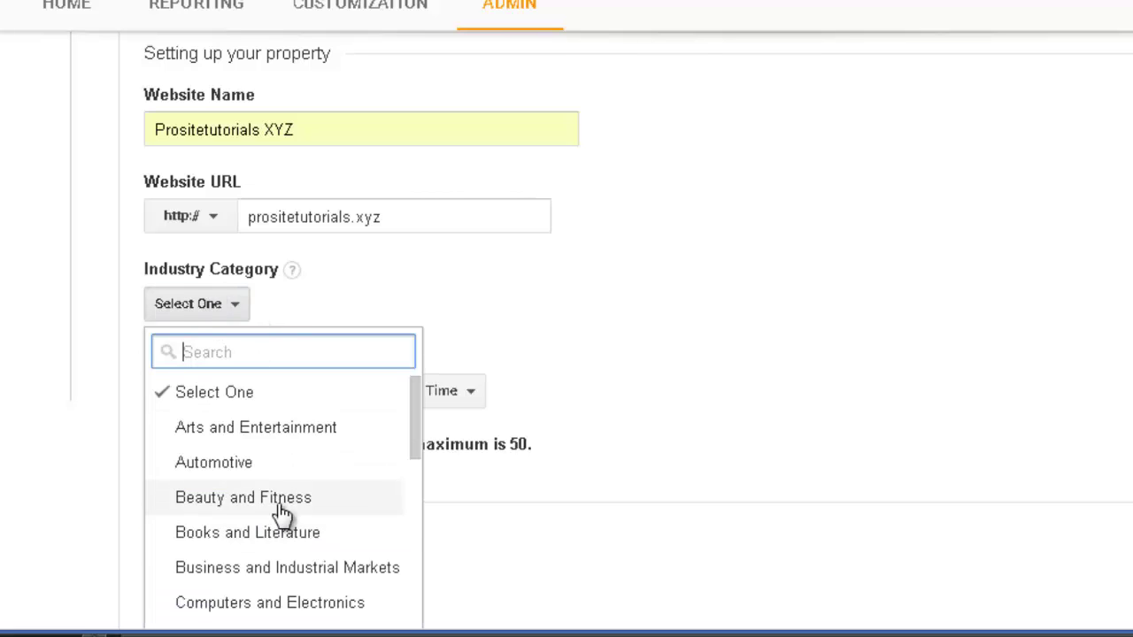
pyautogui.scroll(-3, 296, 469)
pyautogui.scroll(-3, 299, 462)
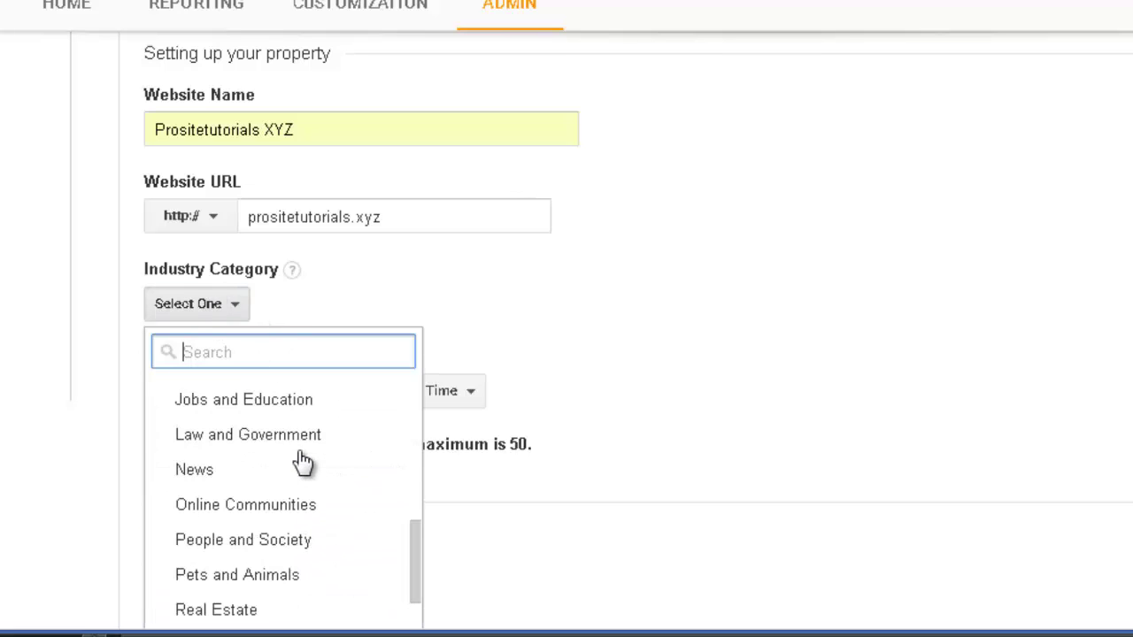
pyautogui.click(291, 412)
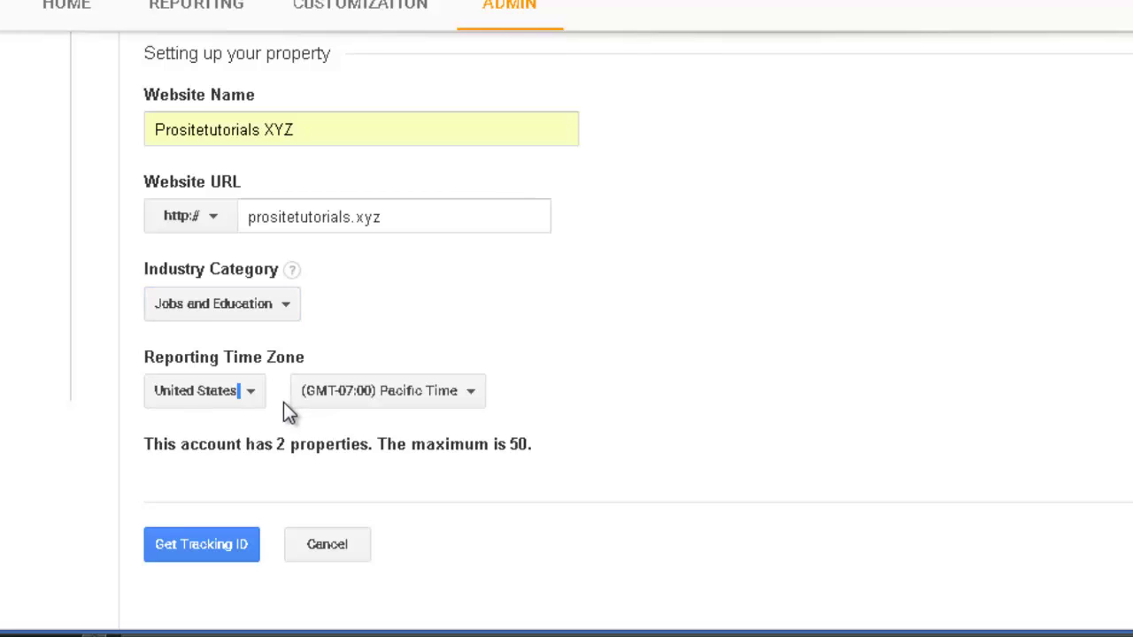
pyautogui.click(221, 402)
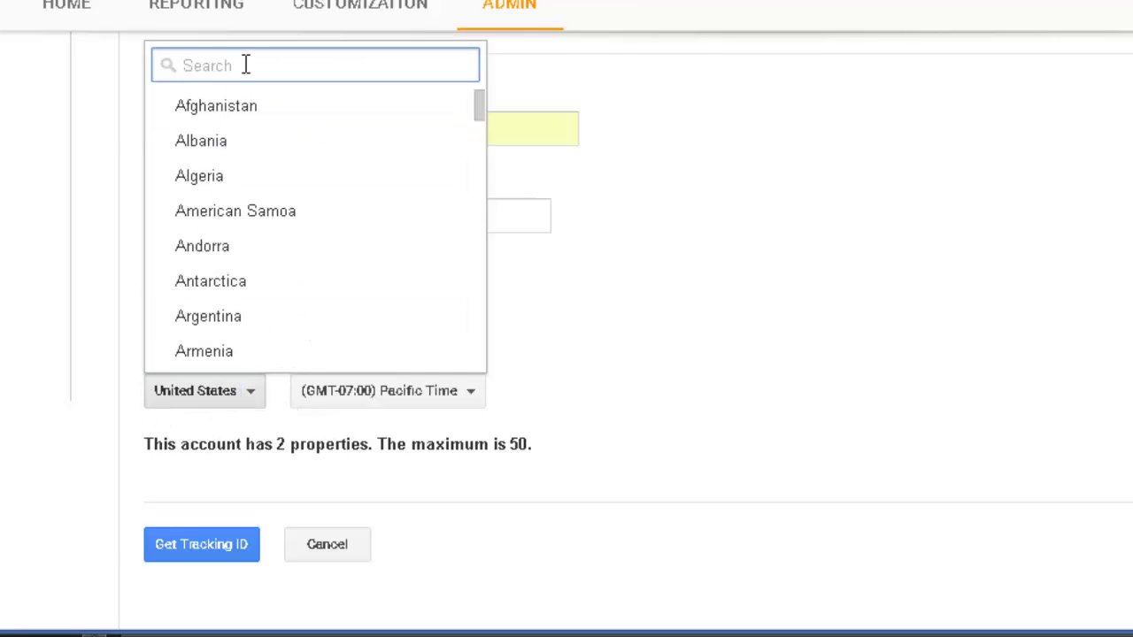
pyautogui.write('por')
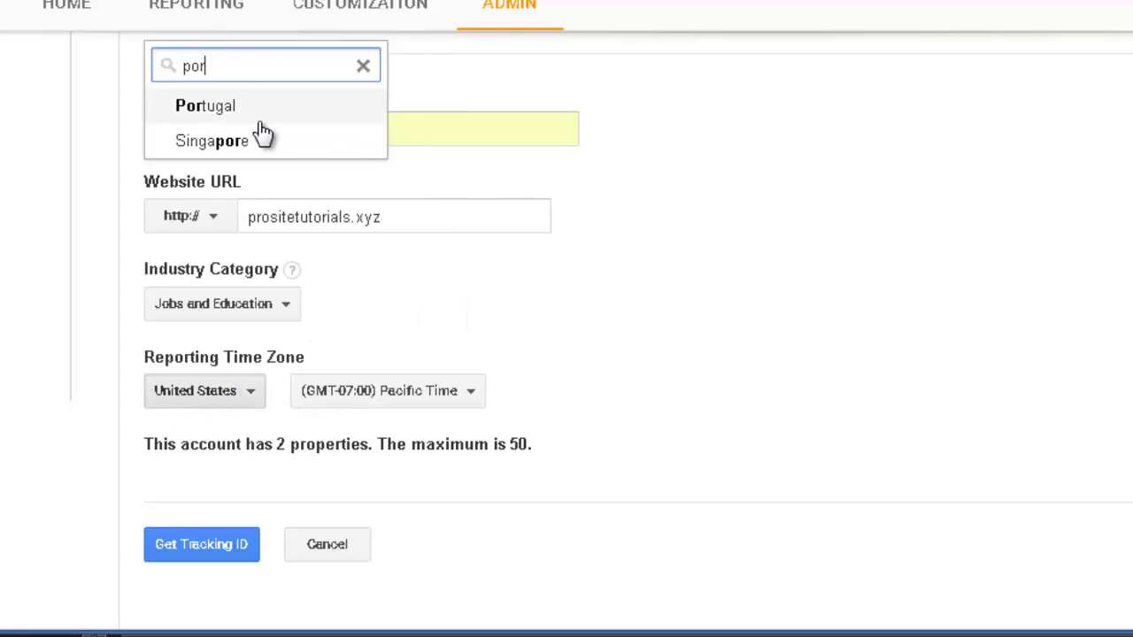
pyautogui.click(252, 108)
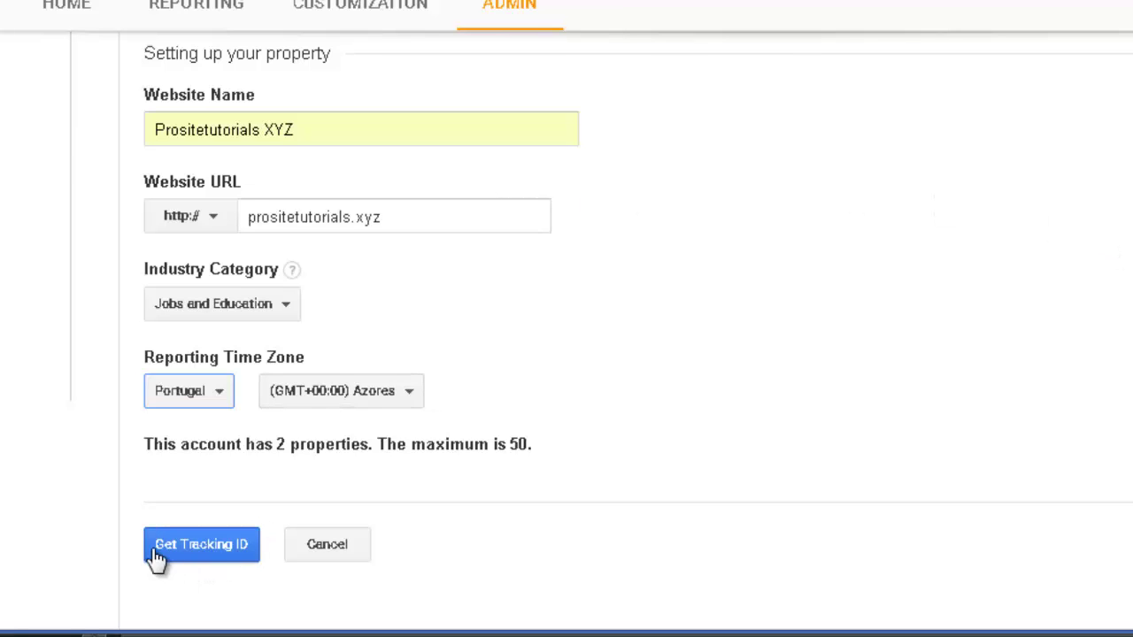
# Create Prositetutorials XYZ, select its issued tracking ID, and go back to Admin.
pyautogui.click(195, 563)
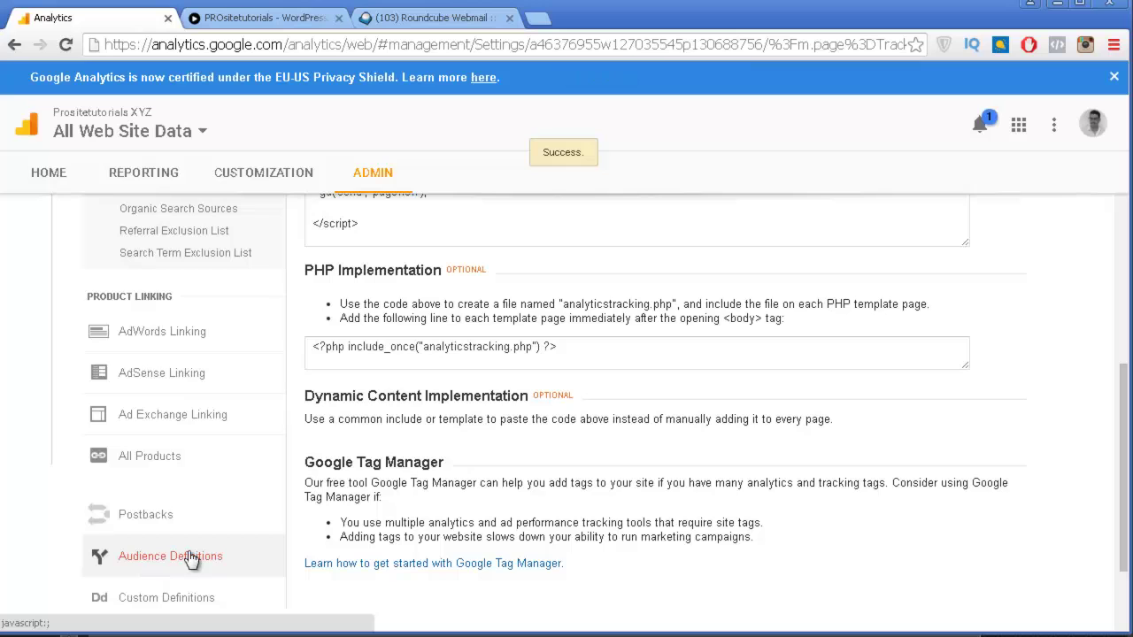
pyautogui.scroll(2, 371, 452)
pyautogui.scroll(2, 716, 425)
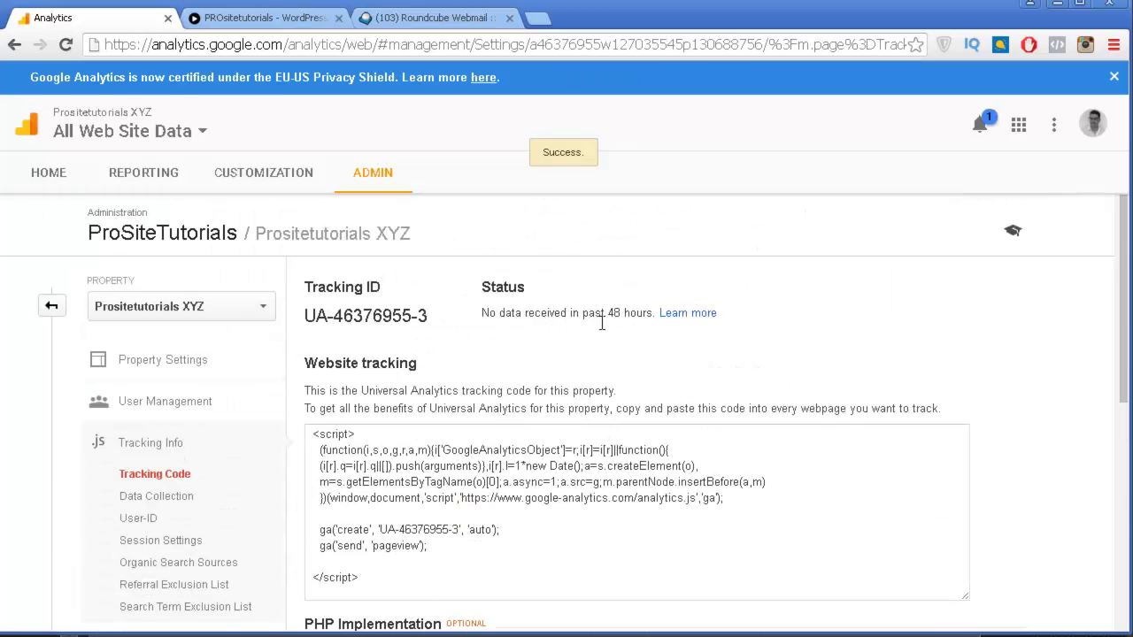
pyautogui.scroll(-4, 543, 386)
pyautogui.scroll(4, 405, 306)
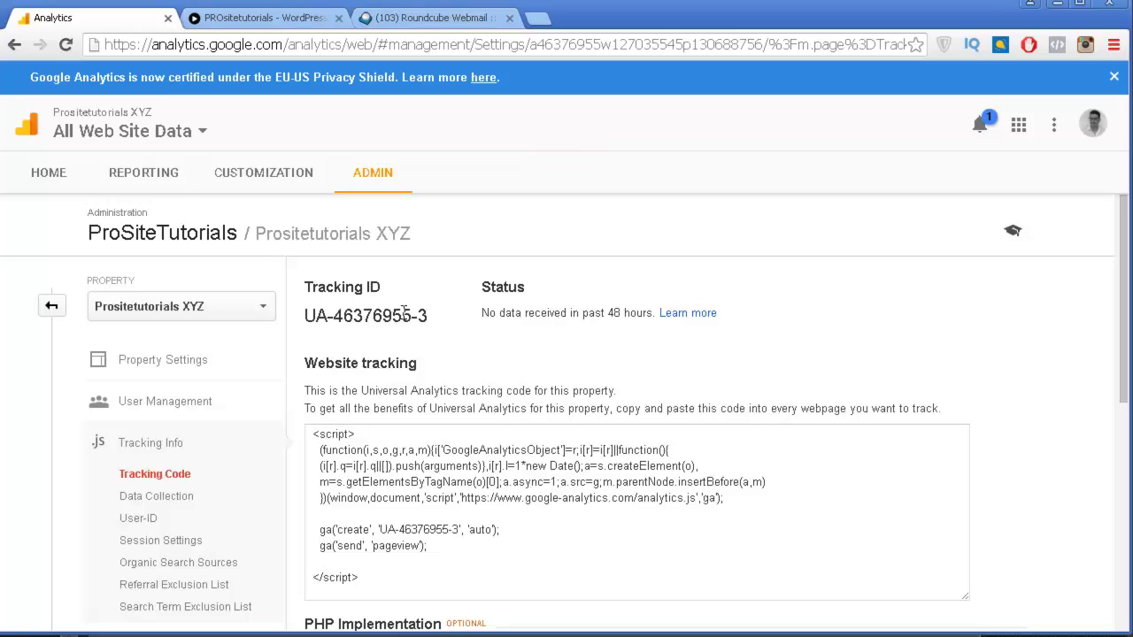
pyautogui.moveTo(438, 317); pyautogui.dragTo(316, 318)
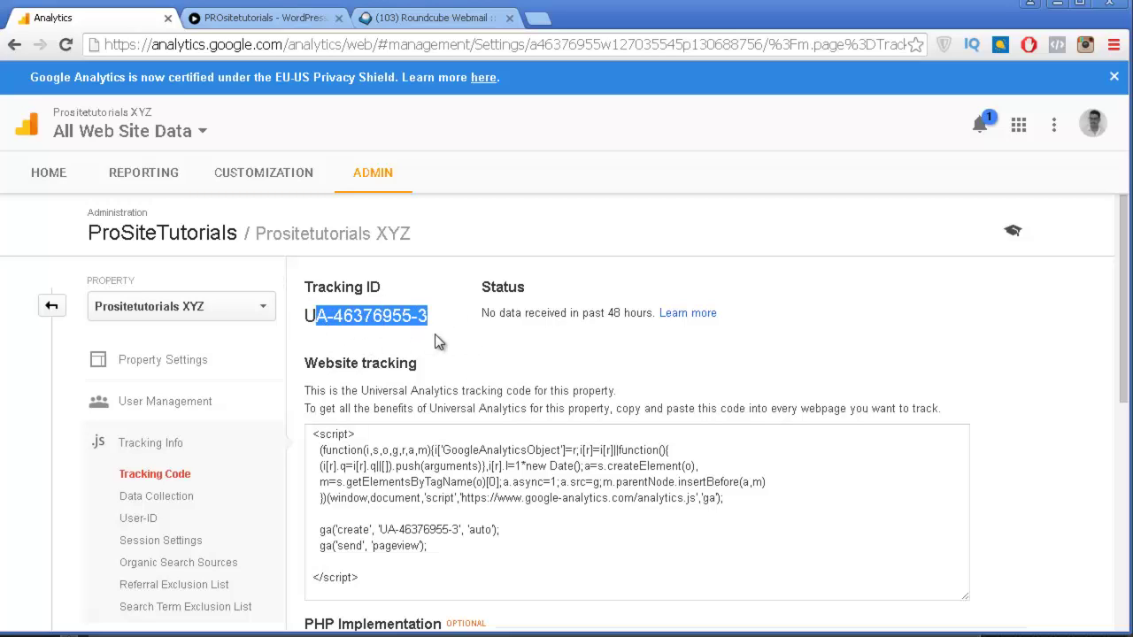
pyautogui.click(383, 180)
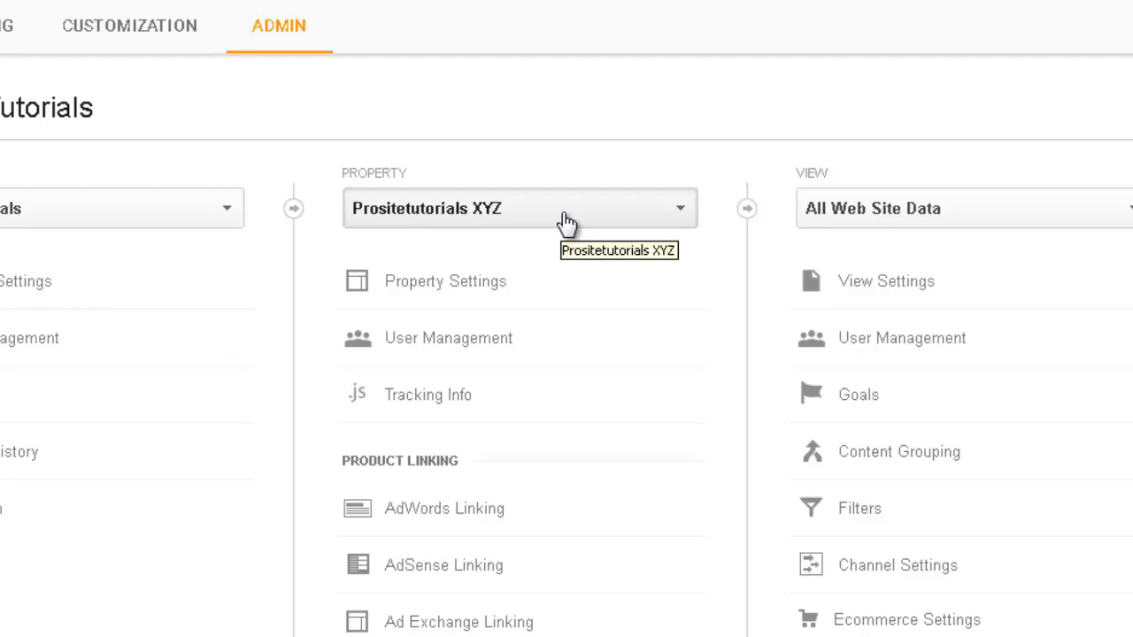
# Switch to the ProSiteTutorials property and delete it to the Trash Can from Property Settings.
pyautogui.click(566, 222)
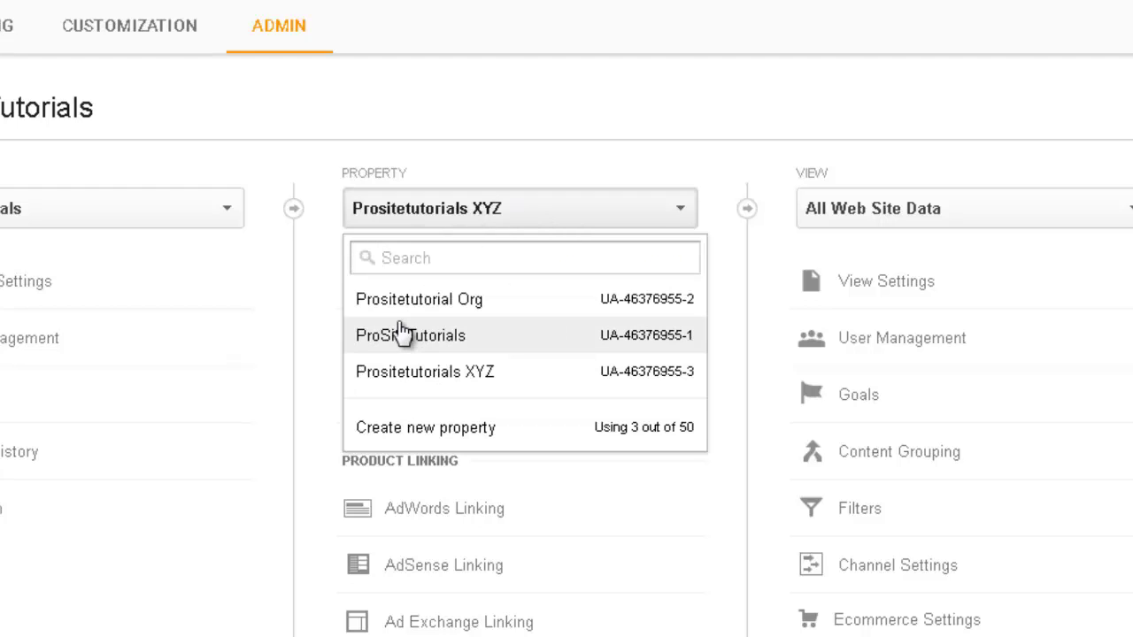
pyautogui.click(506, 337)
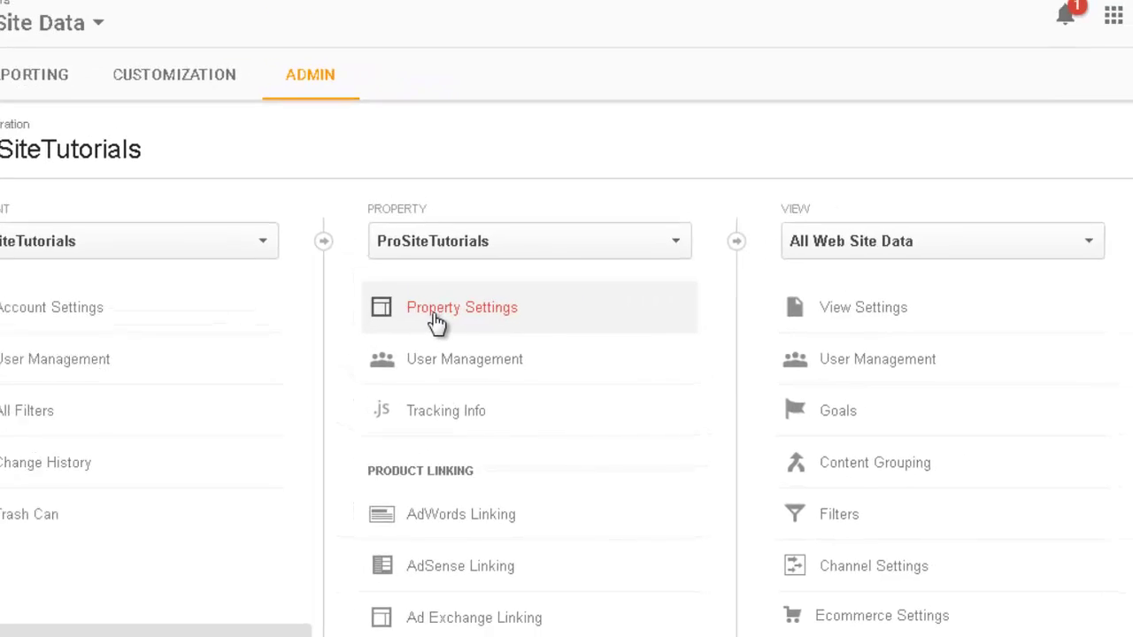
pyautogui.click(465, 283)
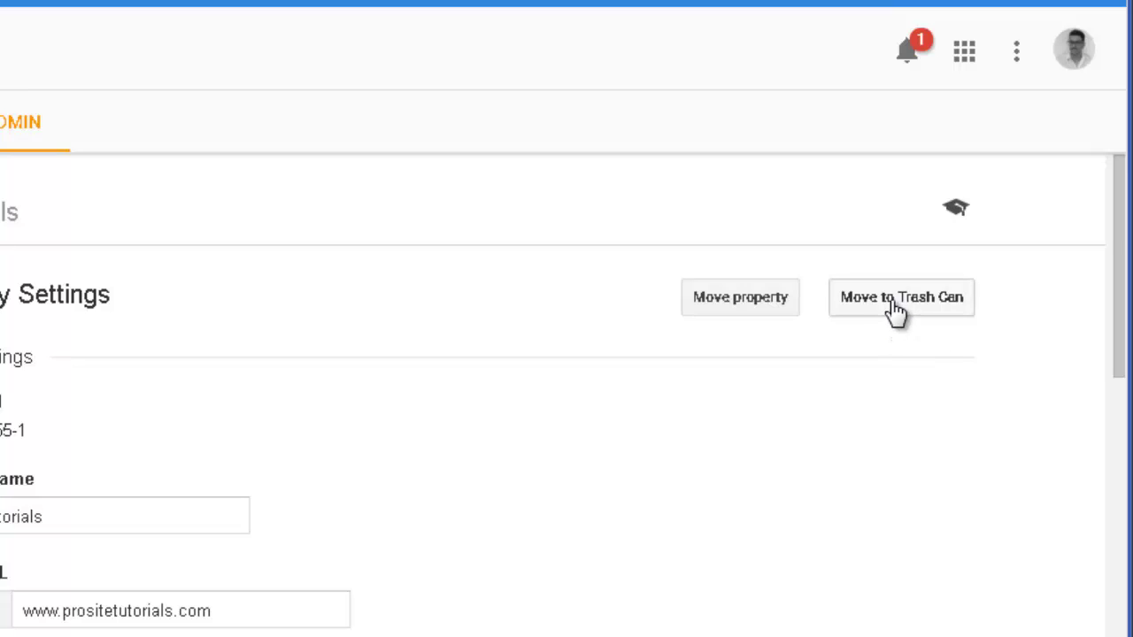
pyautogui.click(896, 305)
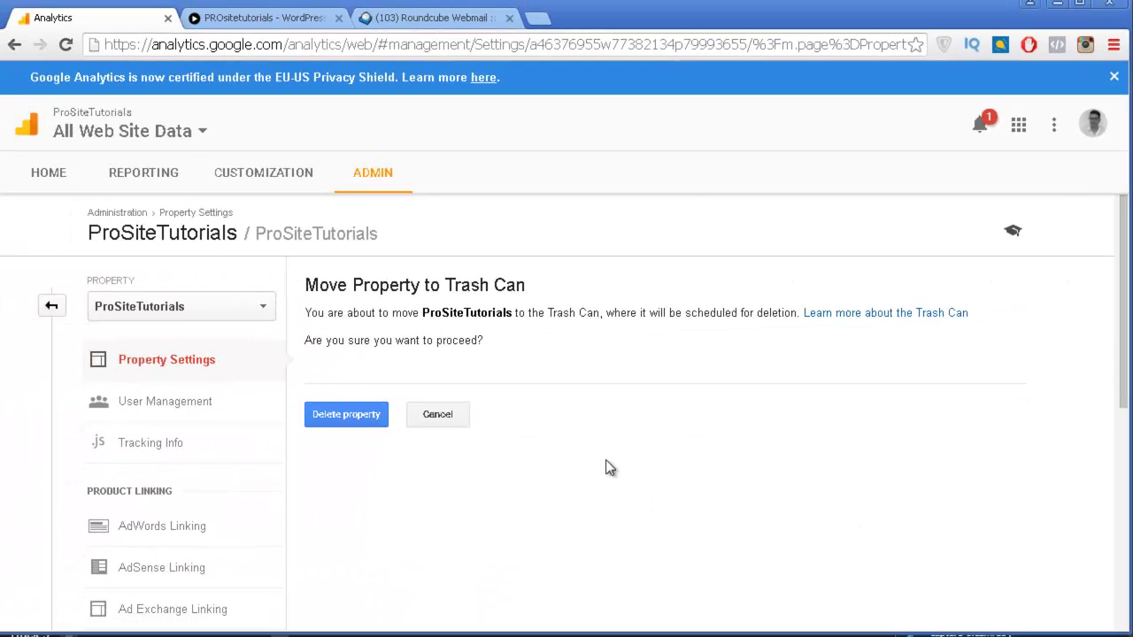
pyautogui.click(356, 423)
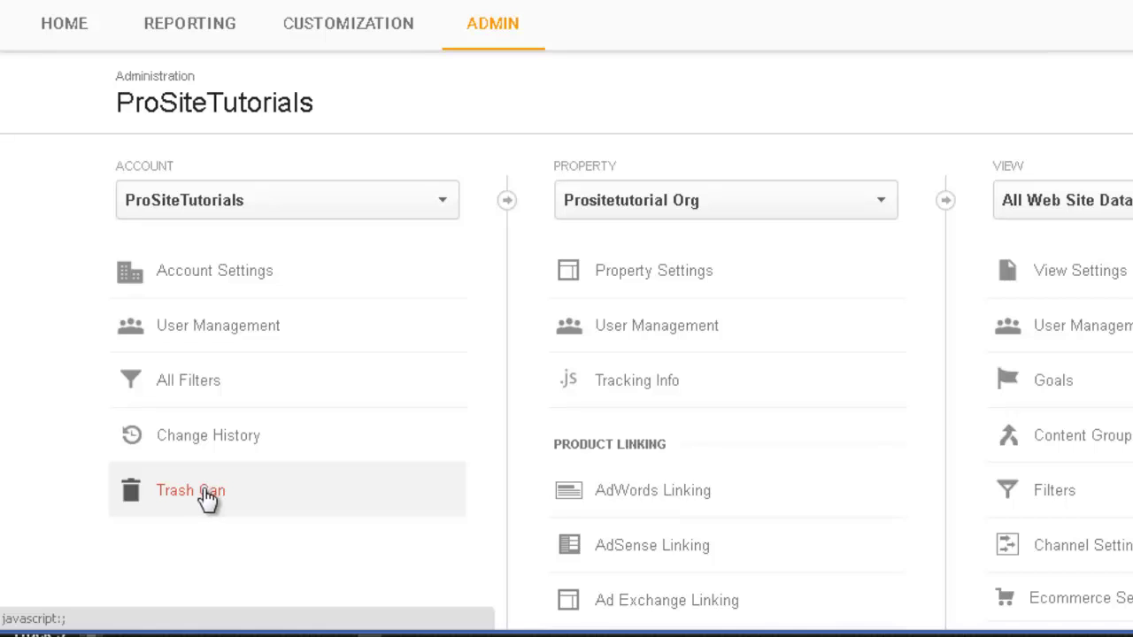
# Restore ProSiteTutorials from the Trash Can and view the account's three properties.
pyautogui.click(214, 503)
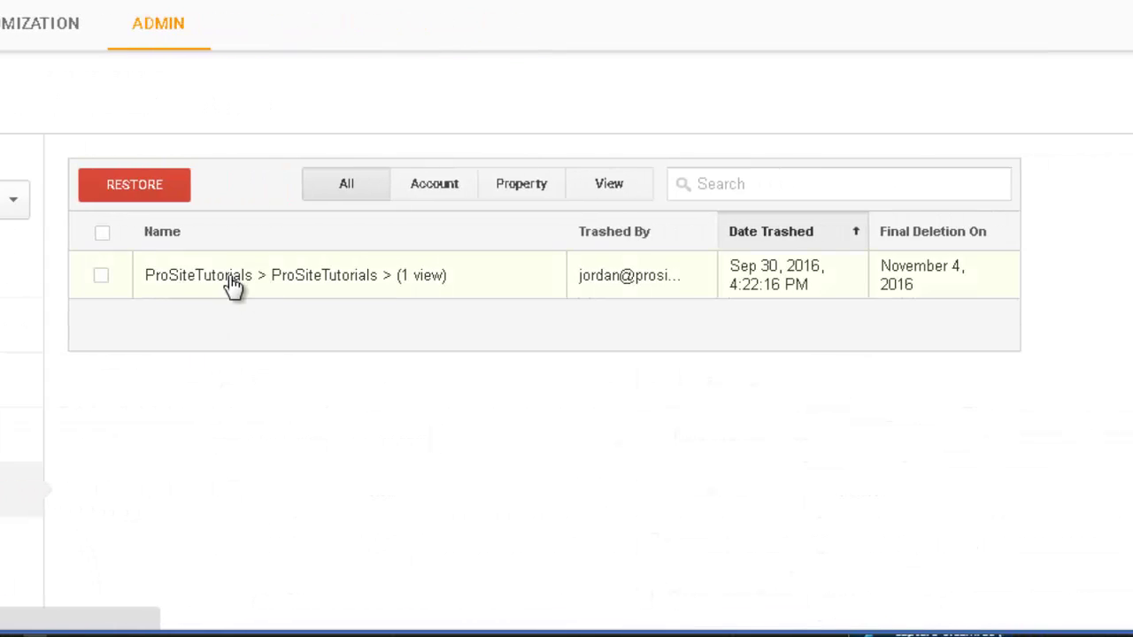
pyautogui.click(101, 275)
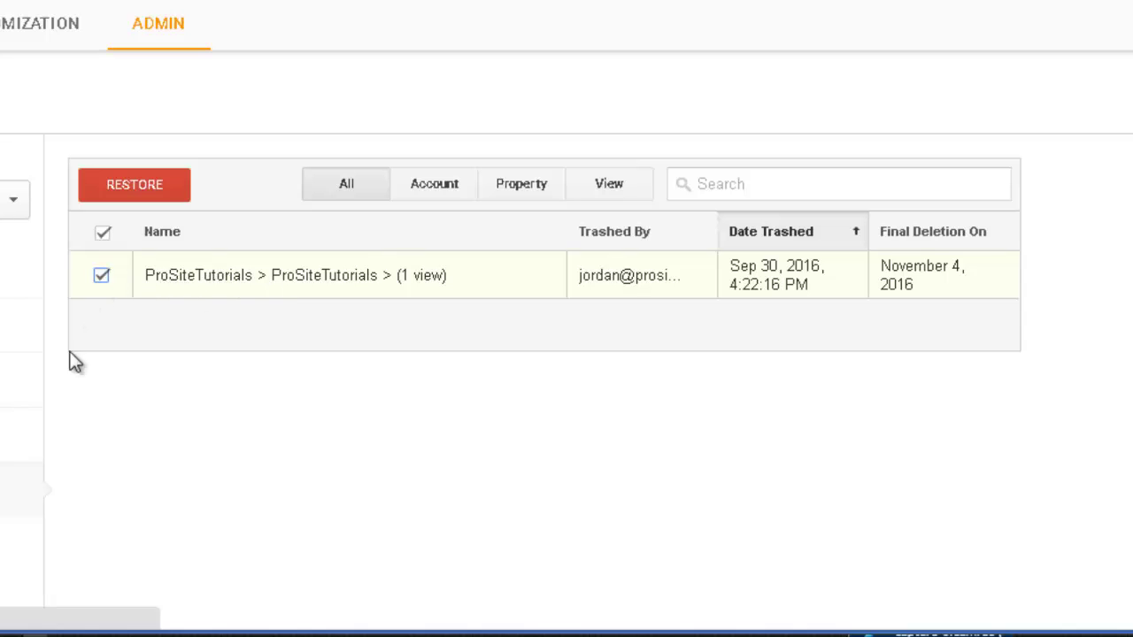
pyautogui.click(125, 203)
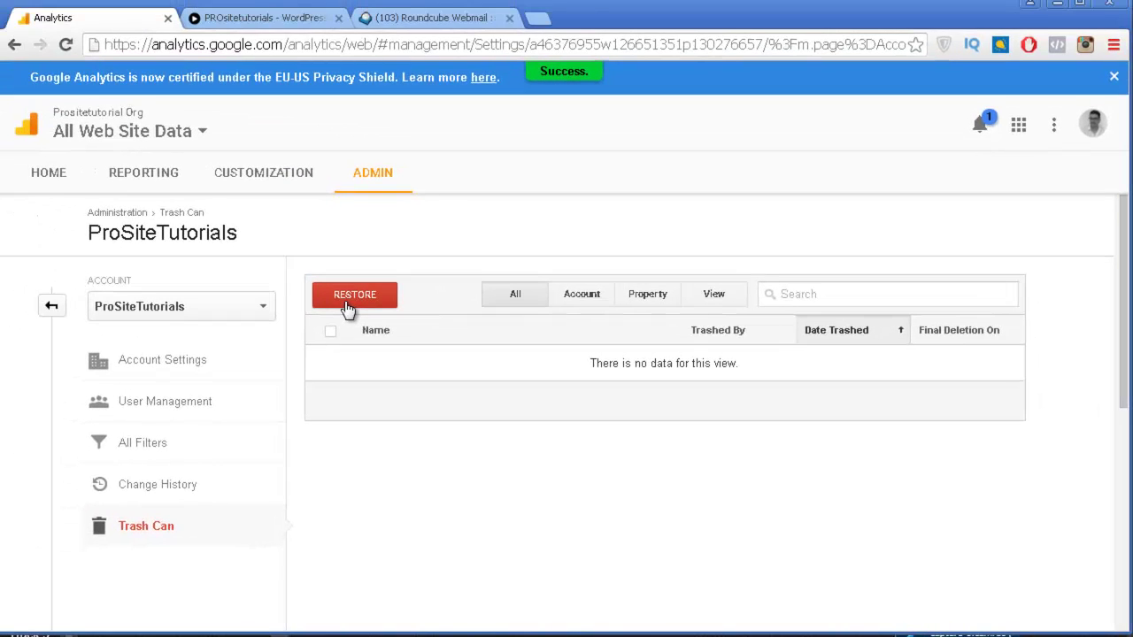
pyautogui.click(387, 179)
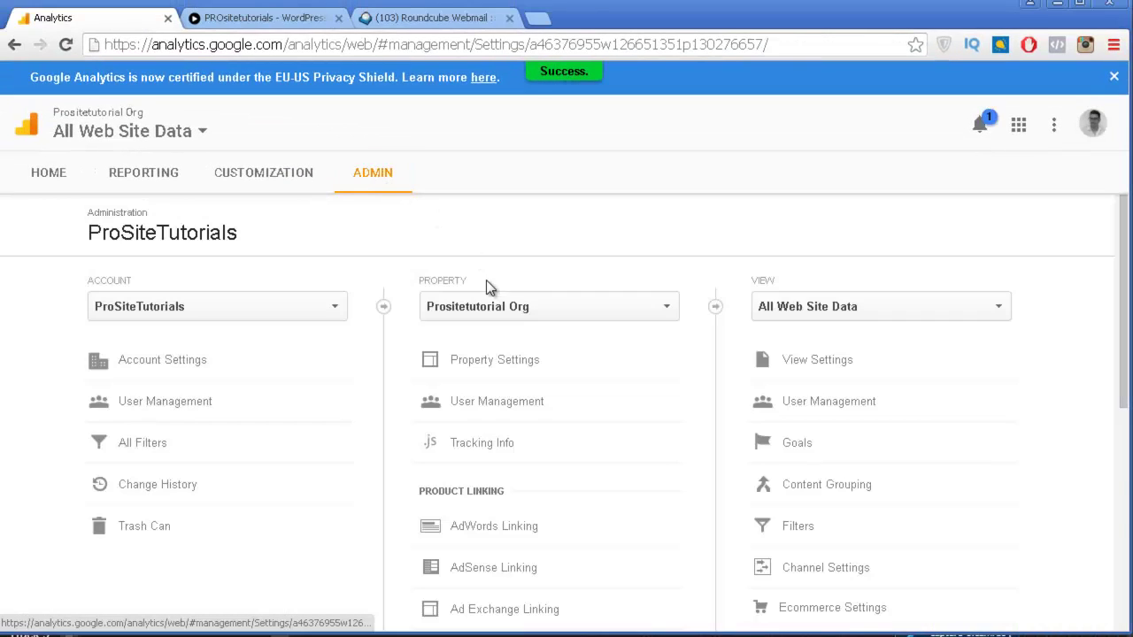
pyautogui.click(498, 321)
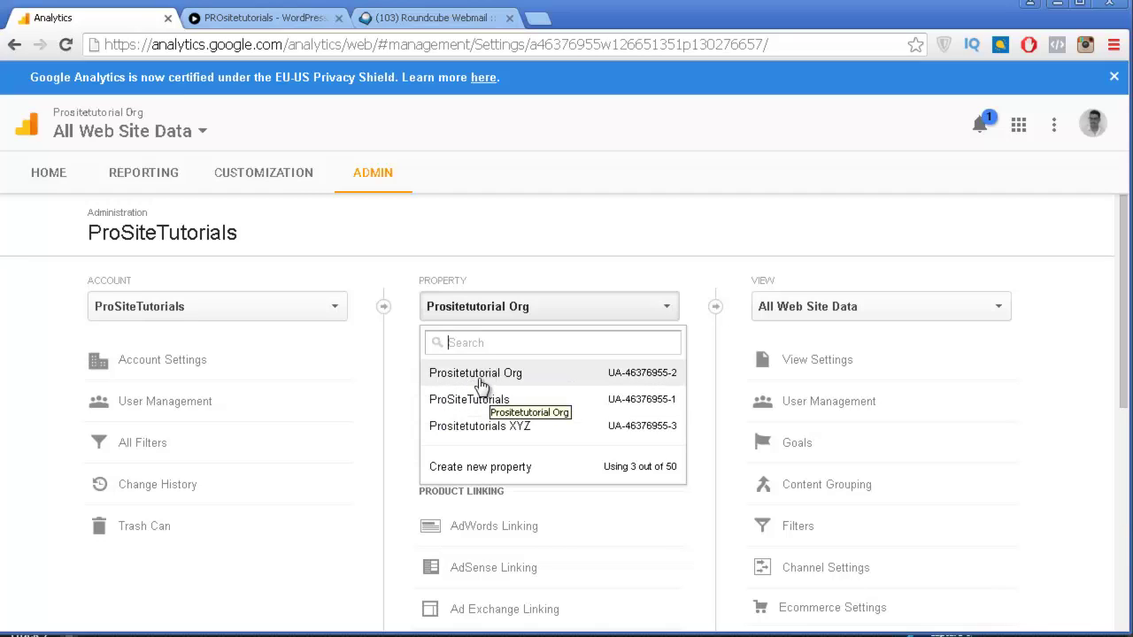
# Select Prositetutorial Org and open its Search Console settings from Property Settings.
pyautogui.click(476, 379)
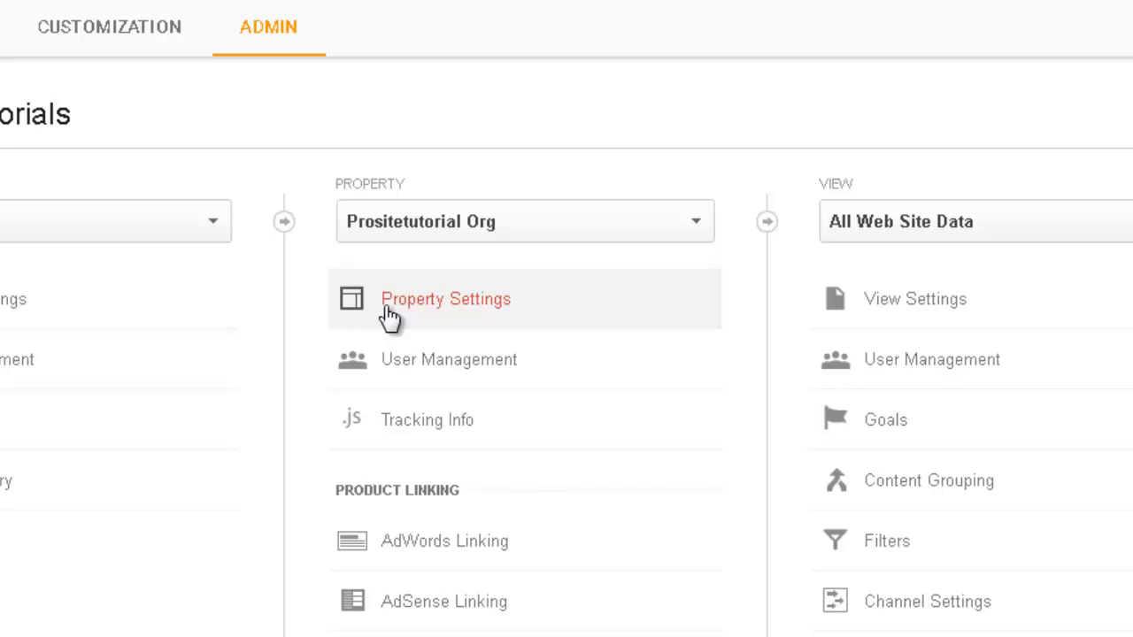
pyautogui.click(389, 311)
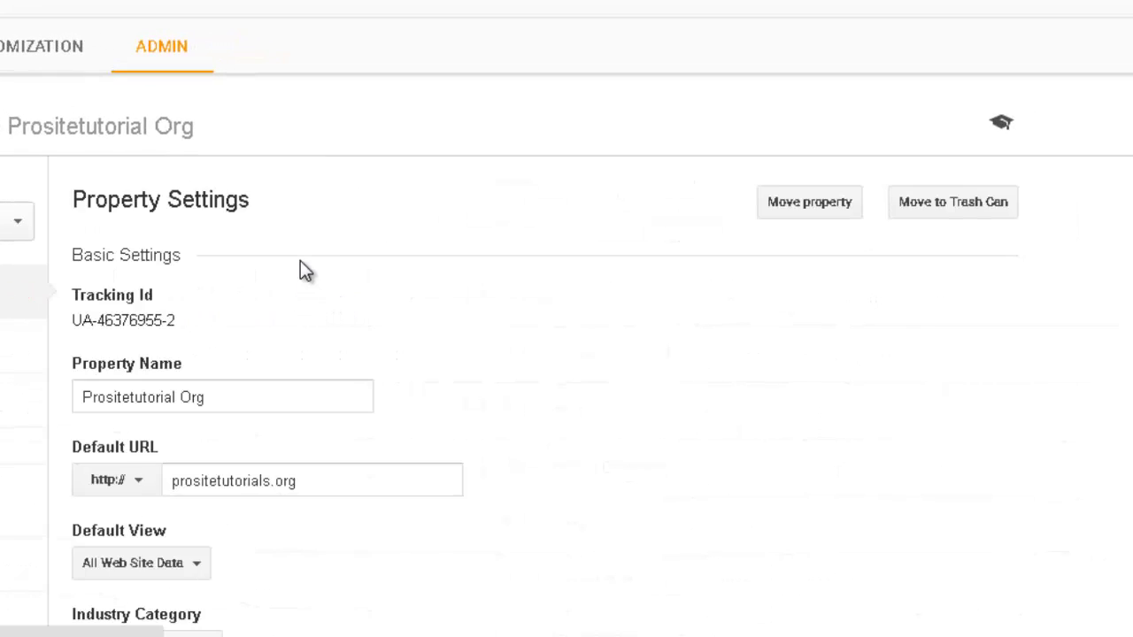
pyautogui.scroll(-6, 299, 260)
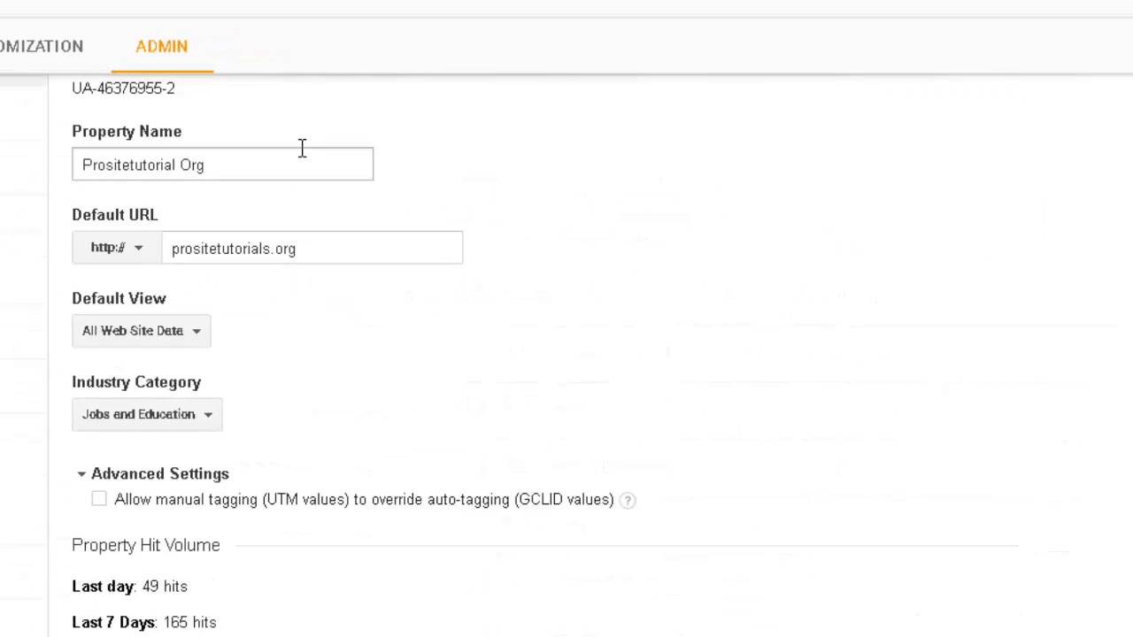
pyautogui.scroll(-4, 299, 177)
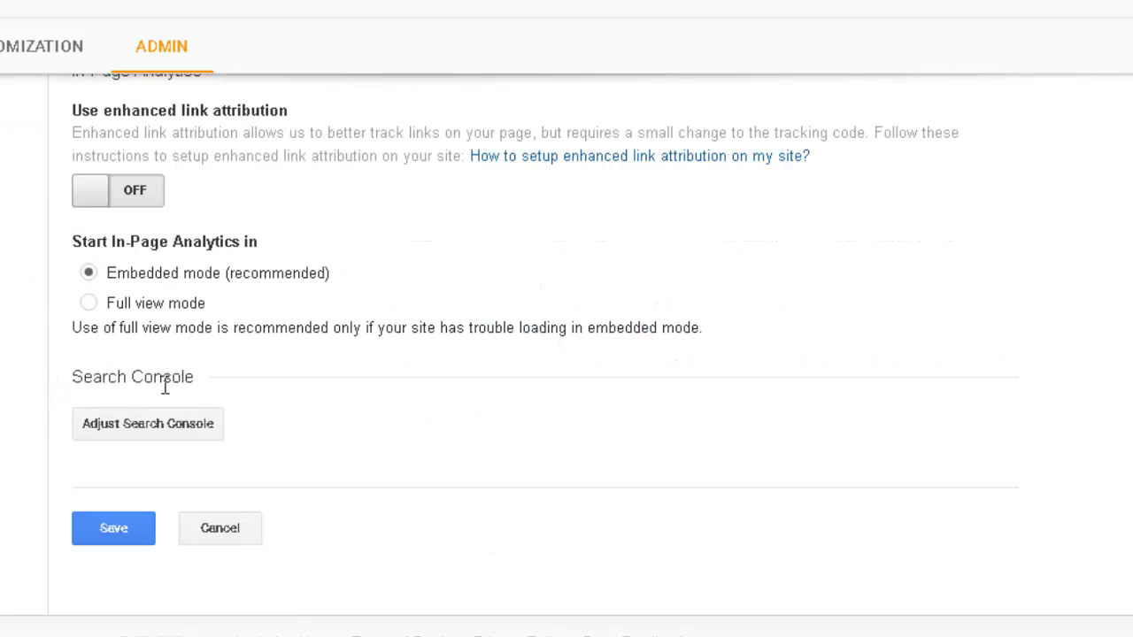
pyautogui.click(131, 429)
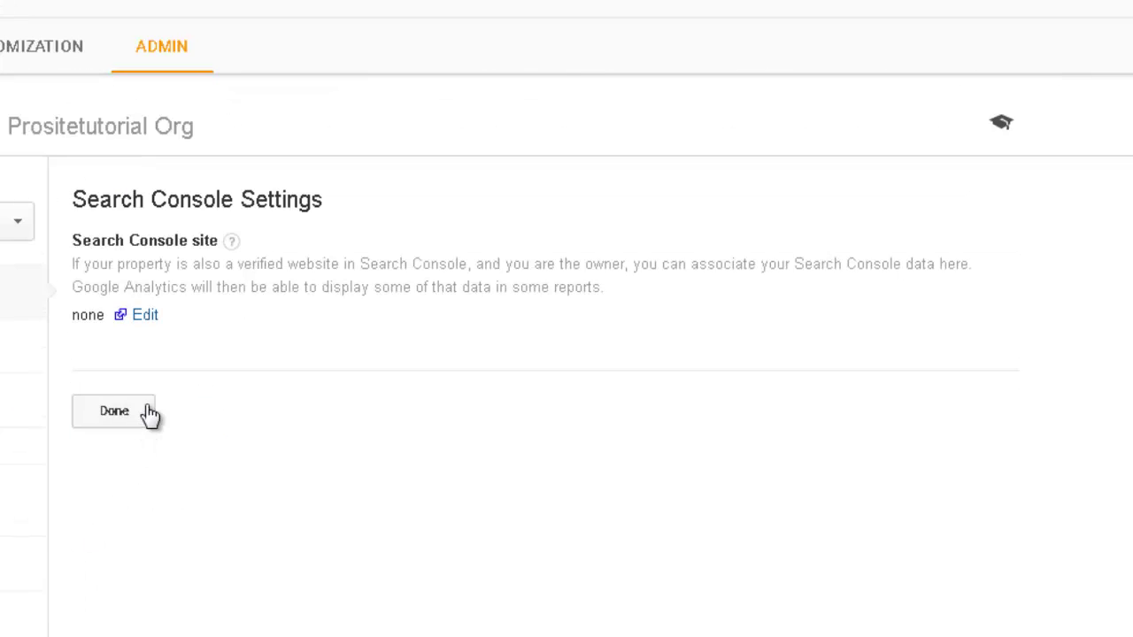
pyautogui.click(140, 317)
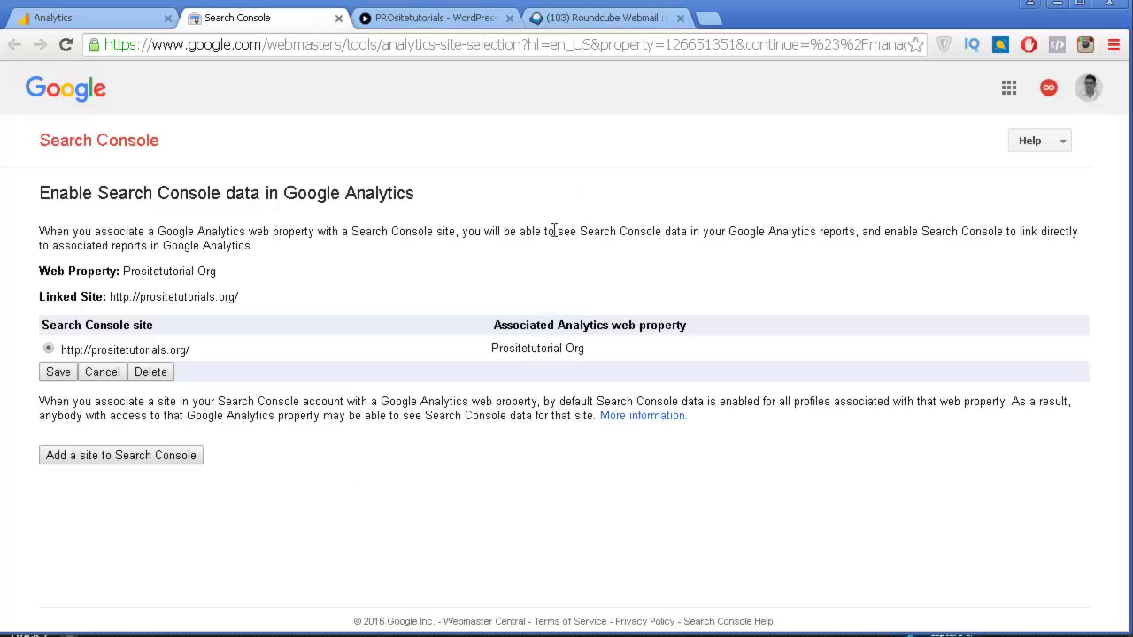
pyautogui.click(60, 374)
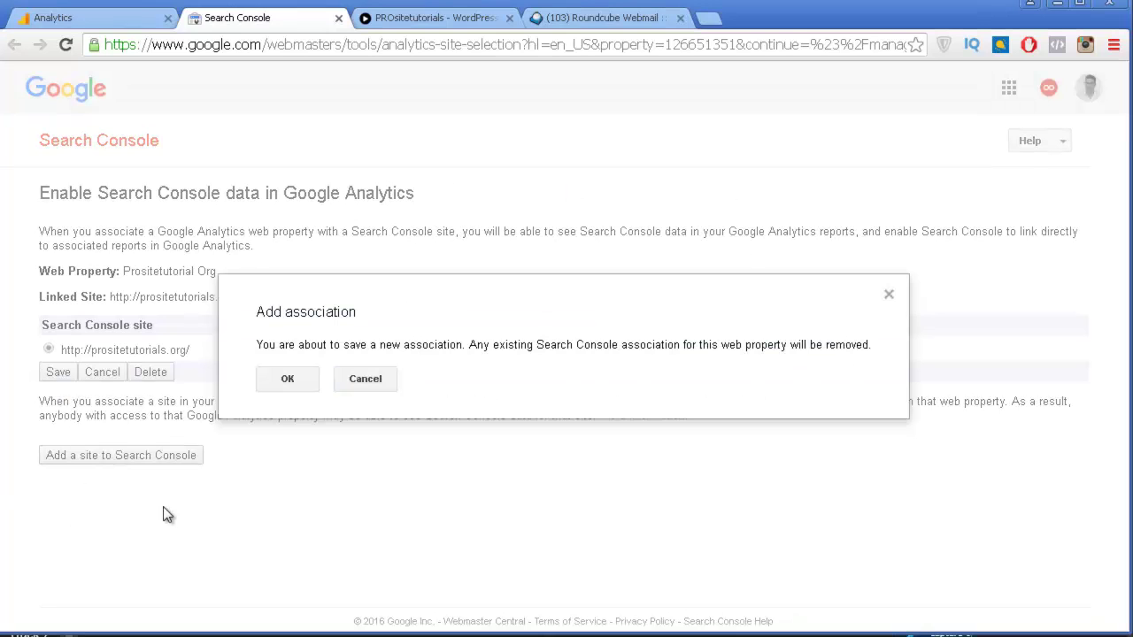
pyautogui.click(292, 378)
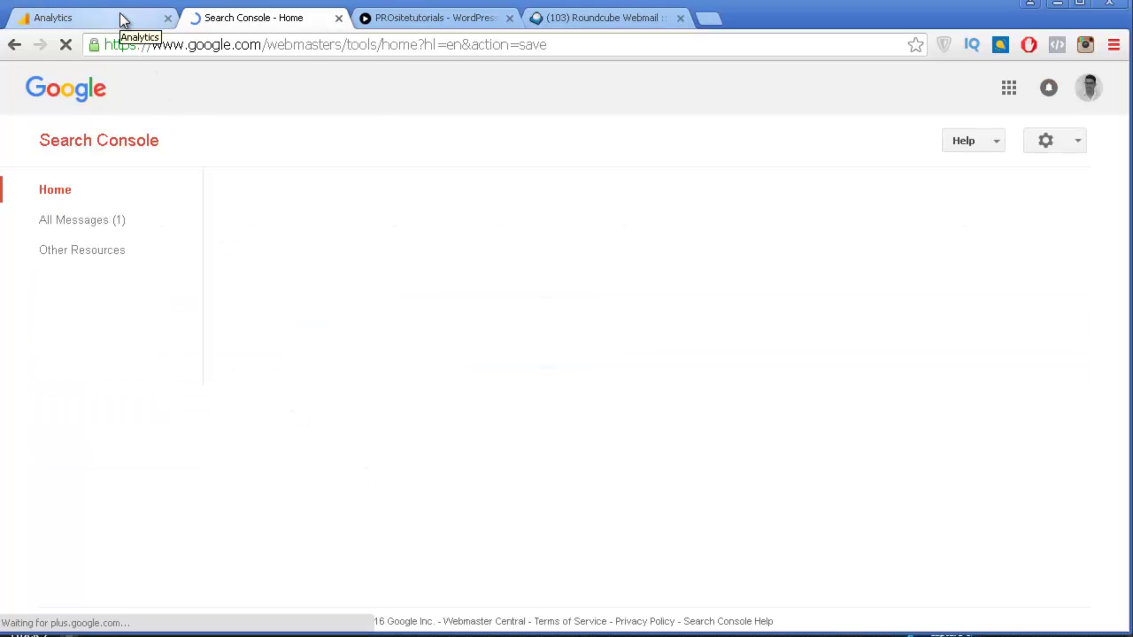
# Back in Analytics, finish the Search Console settings and return to the Admin overview.
pyautogui.click(123, 20)
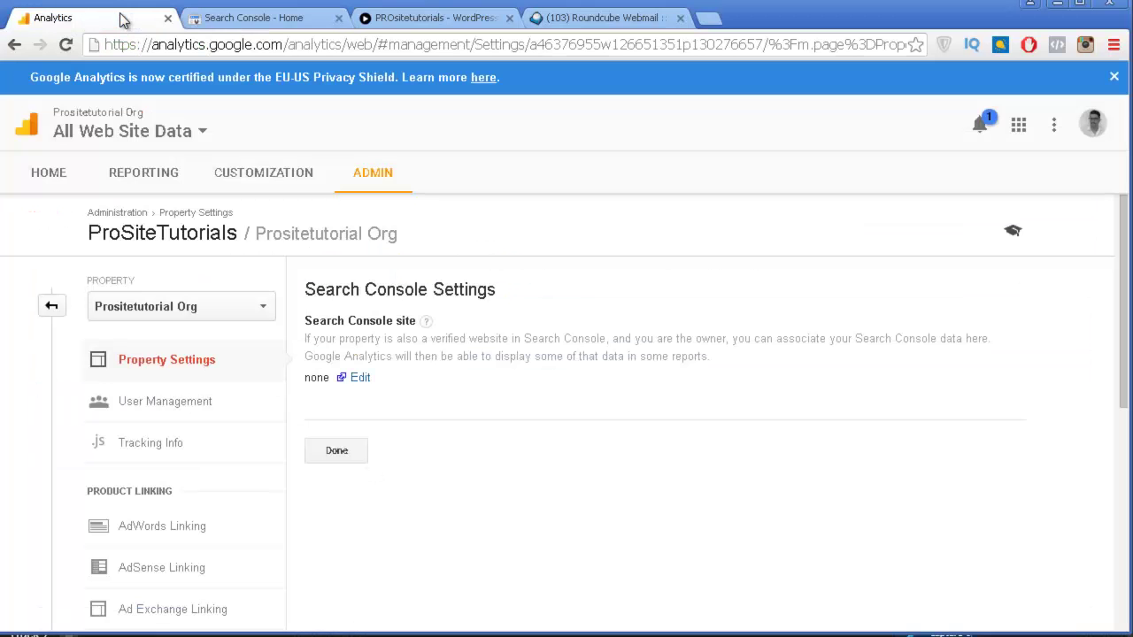
pyautogui.click(357, 454)
pyautogui.click(362, 177)
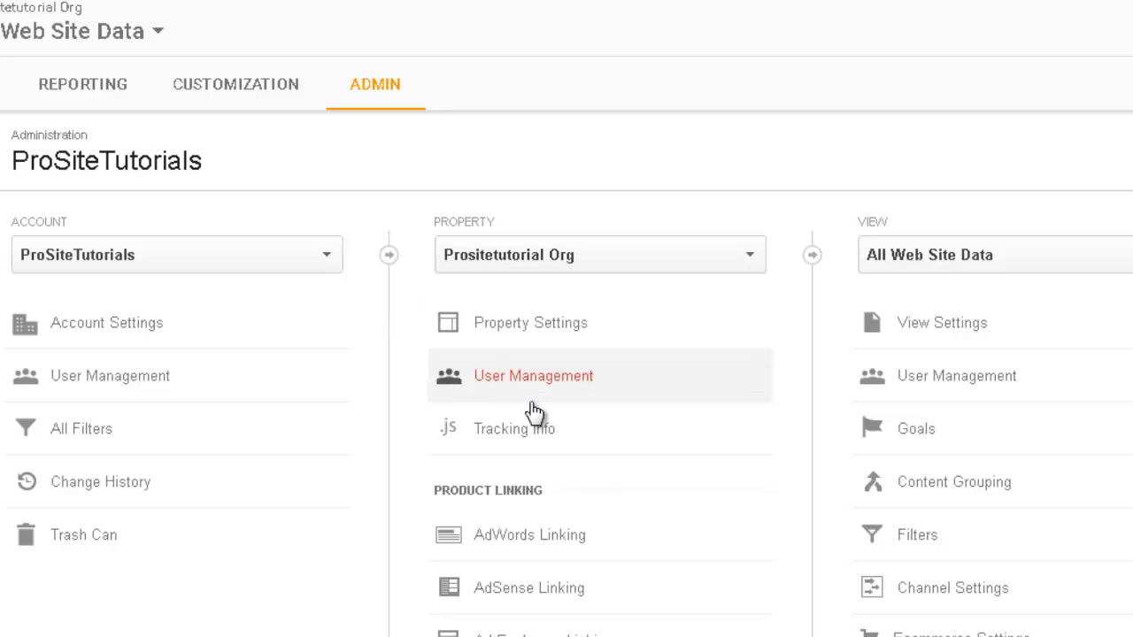
# Add a user's e-mail to Prositetutorial Org with Read & Analyze permission and e-mail notification.
pyautogui.click(451, 389)
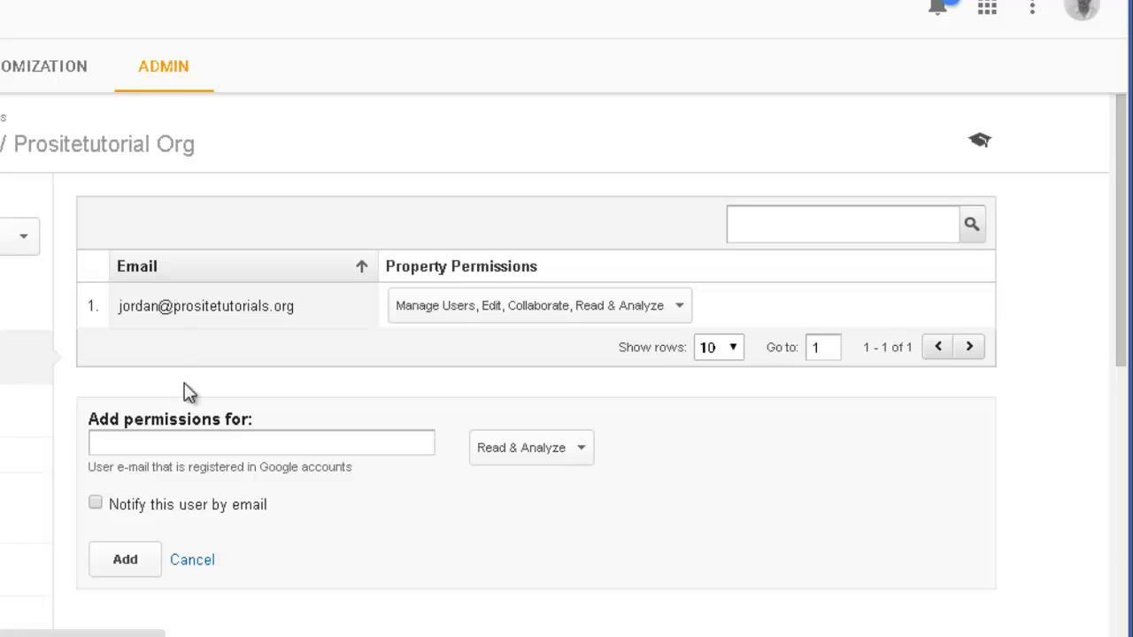
pyautogui.click(203, 447)
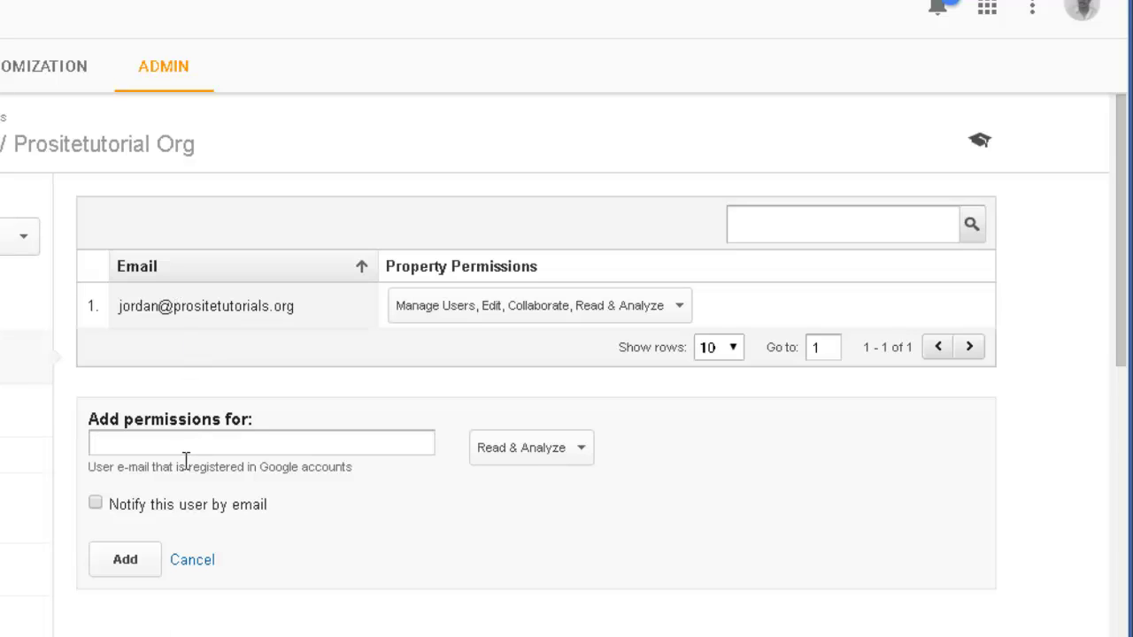
pyautogui.click(168, 445)
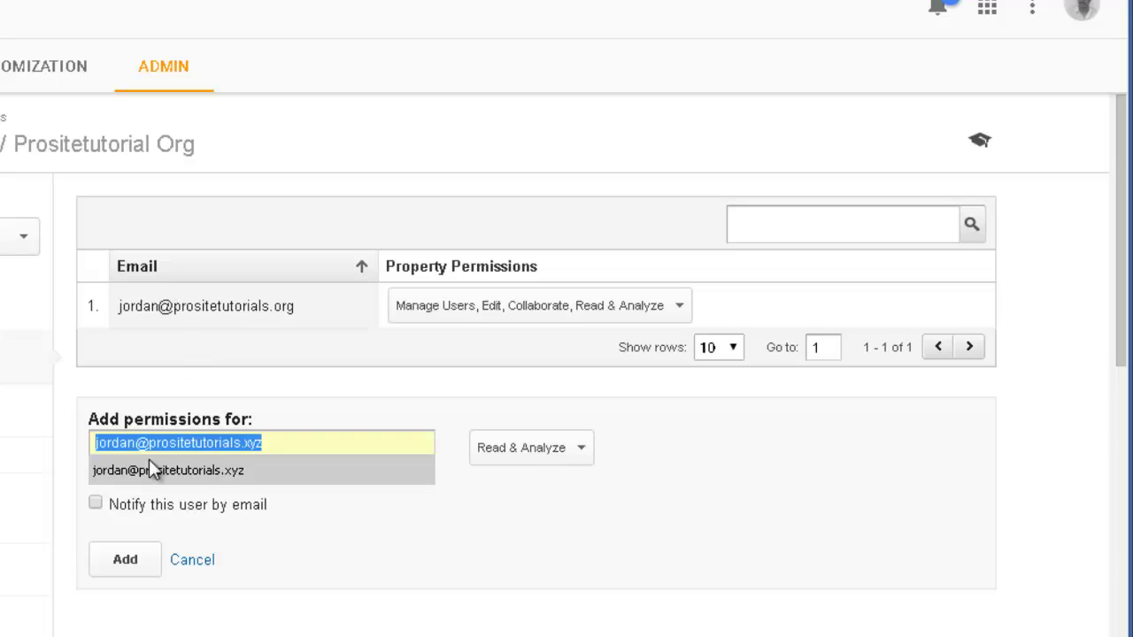
pyautogui.click(149, 463)
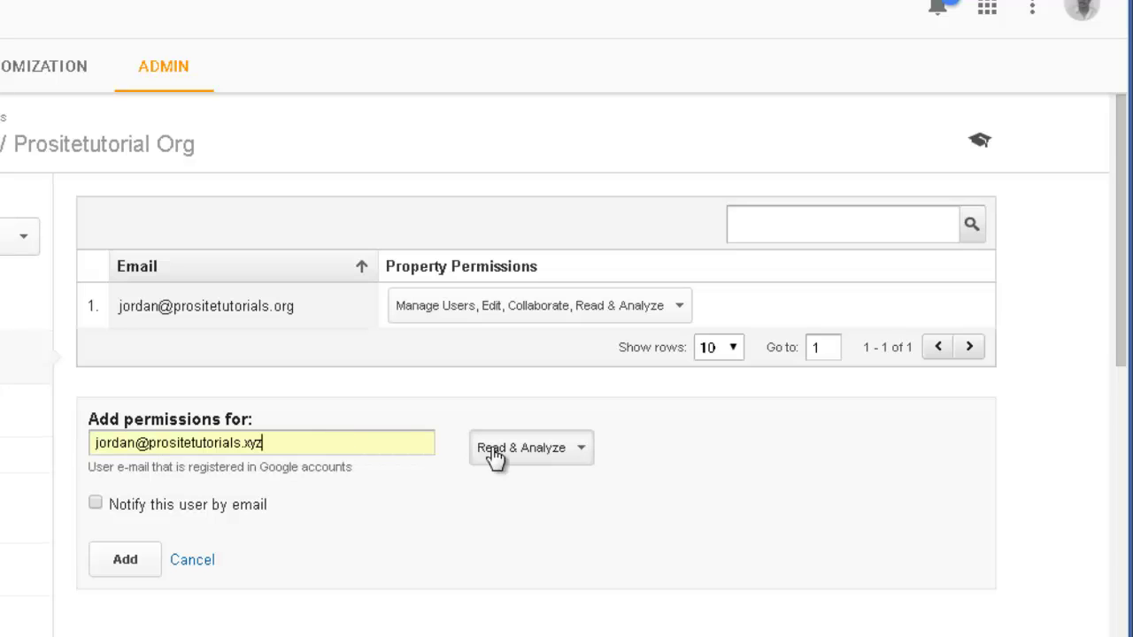
pyautogui.click(526, 453)
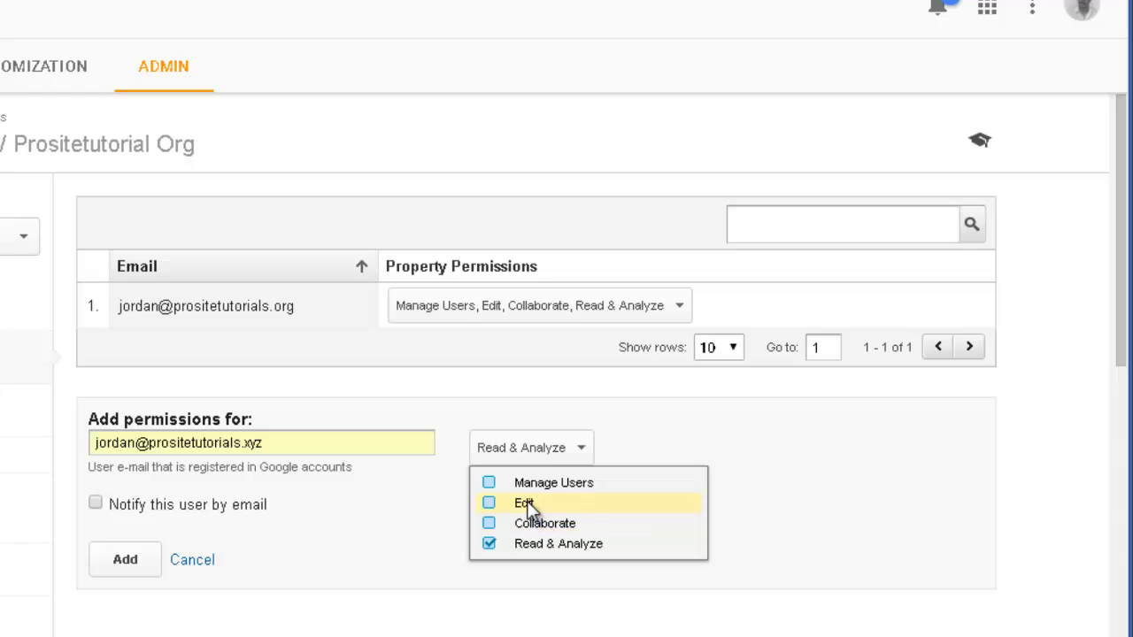
pyautogui.click(416, 558)
pyautogui.click(95, 503)
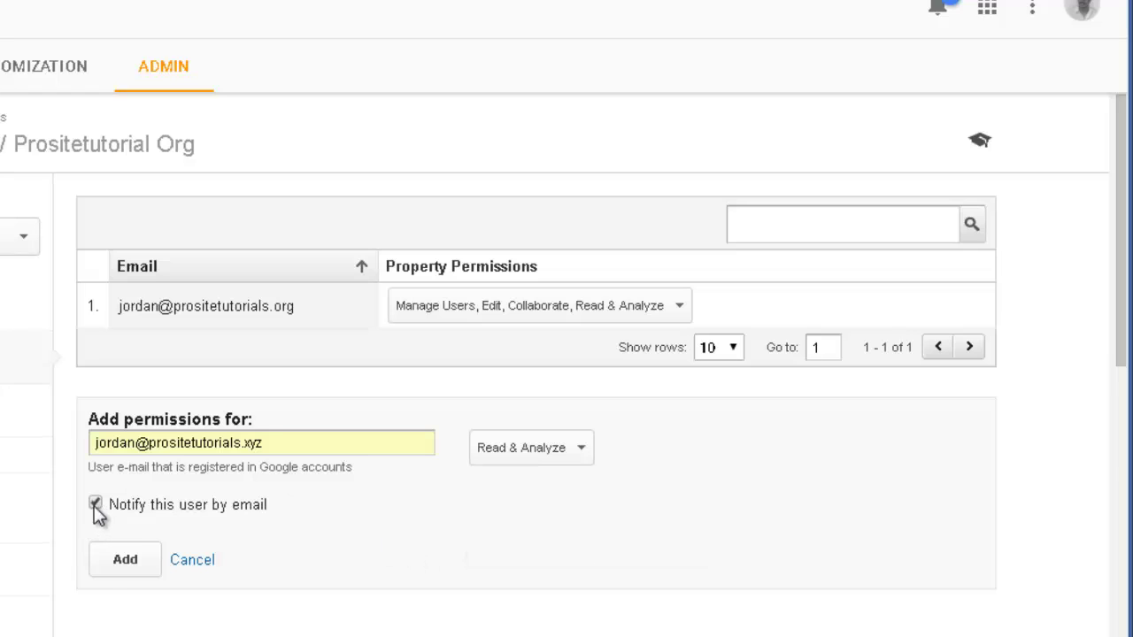
pyautogui.click(115, 564)
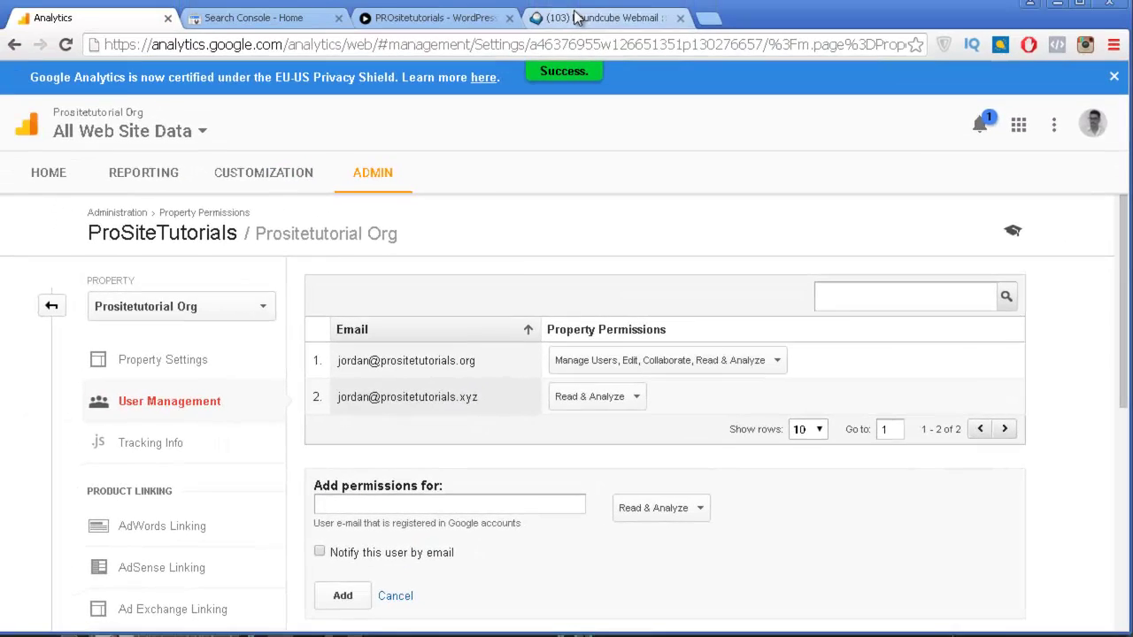
# Refresh the Roundcube inbox and open the new Google Analytics email.
pyautogui.click(577, 17)
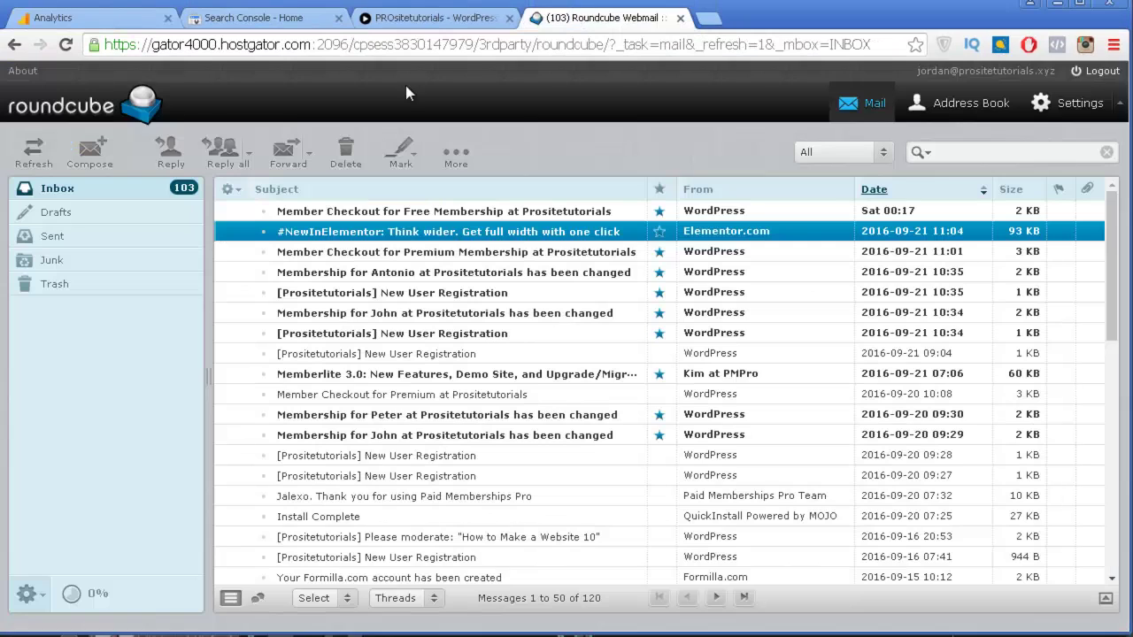
pyautogui.click(113, 188)
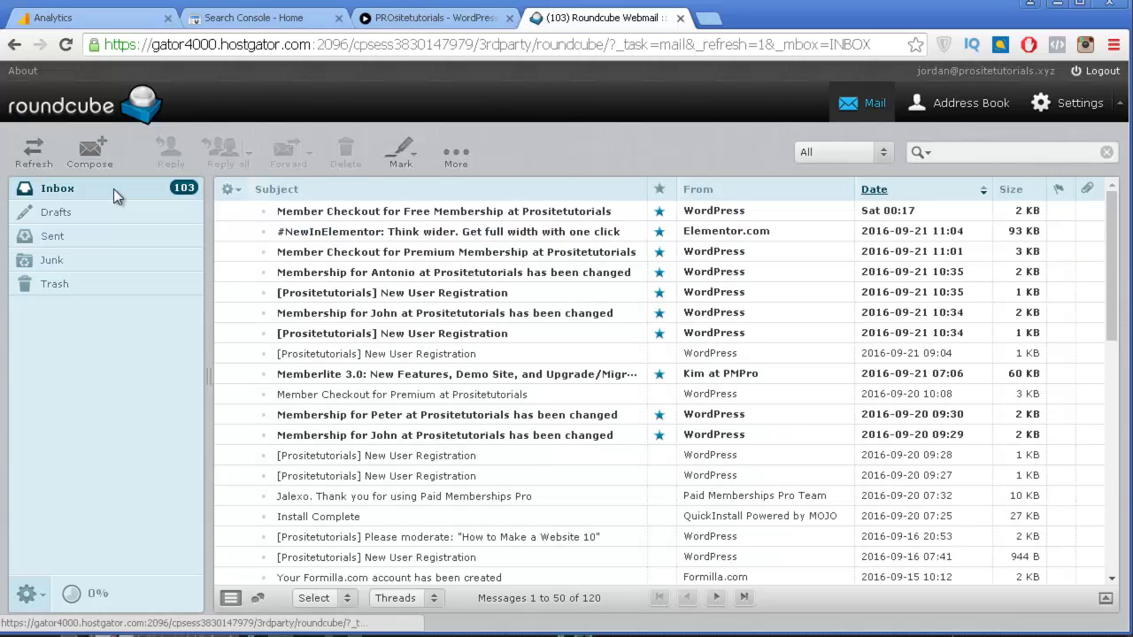
pyautogui.click(114, 189)
pyautogui.click(114, 188)
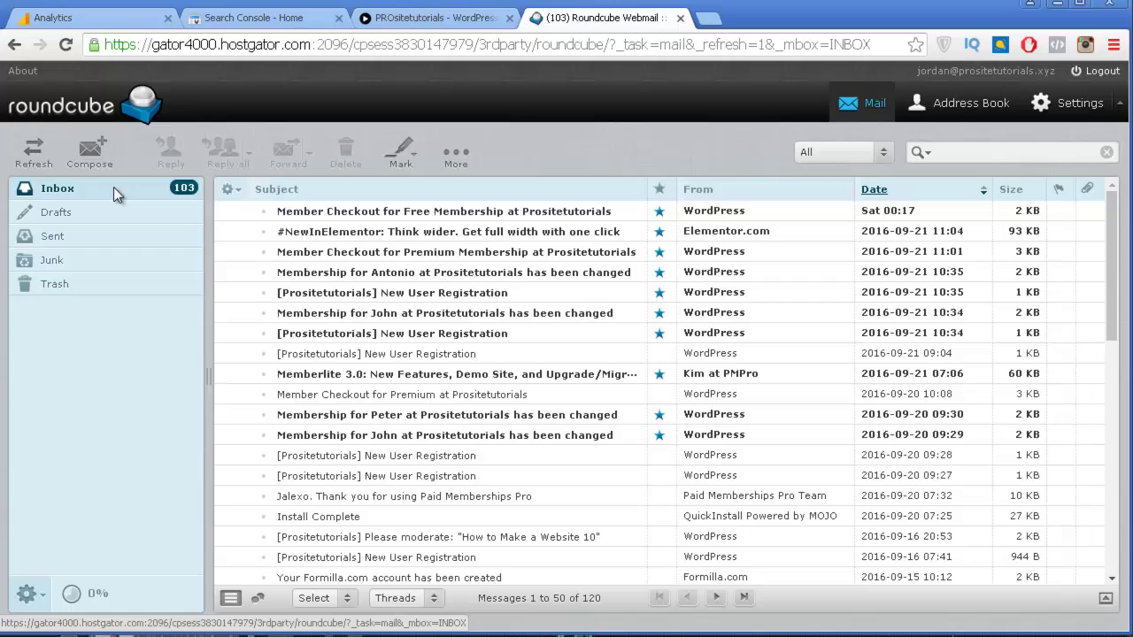
pyautogui.click(552, 213)
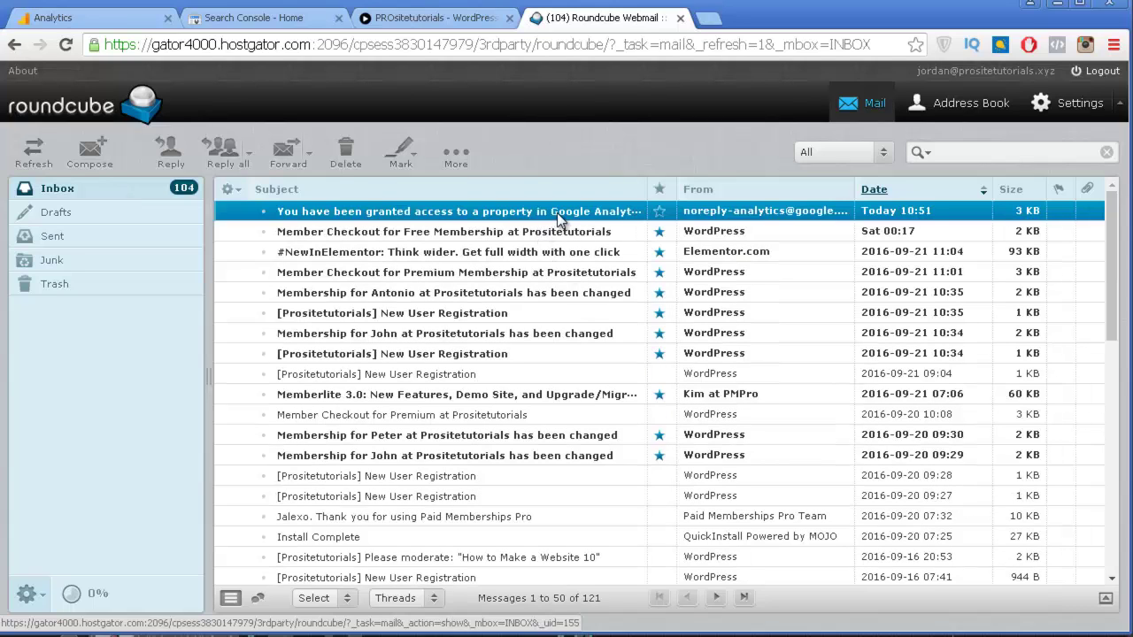
pyautogui.doubleClick(557, 212)
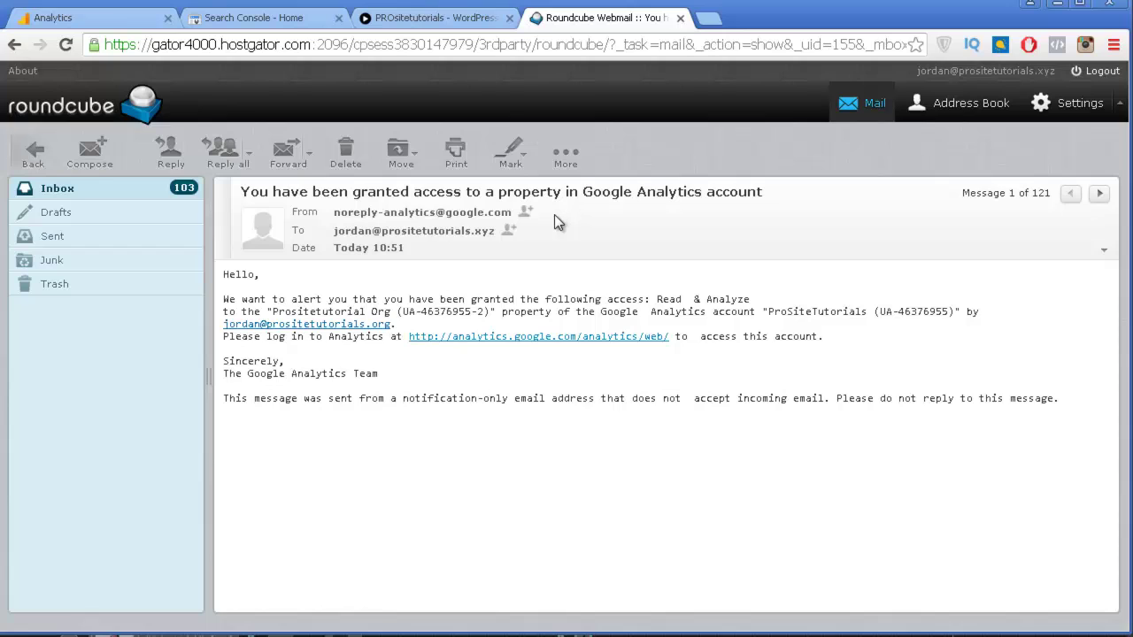
# Open the email's Analytics link in a new tab to see the accounts overview.
pyautogui.rightClick(443, 345)
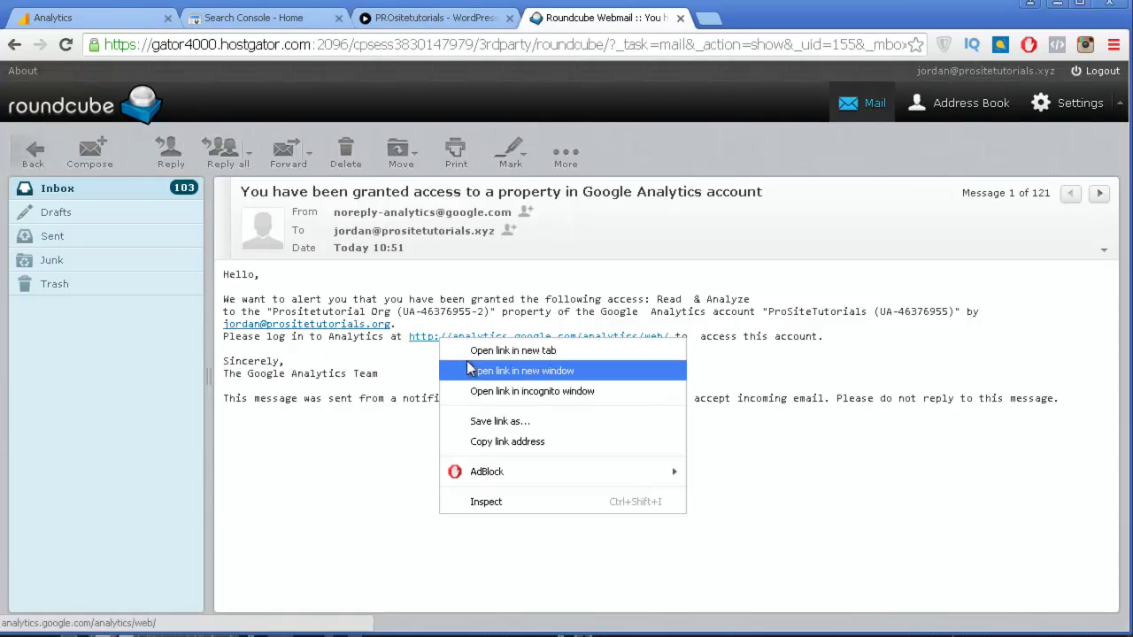
pyautogui.click(478, 352)
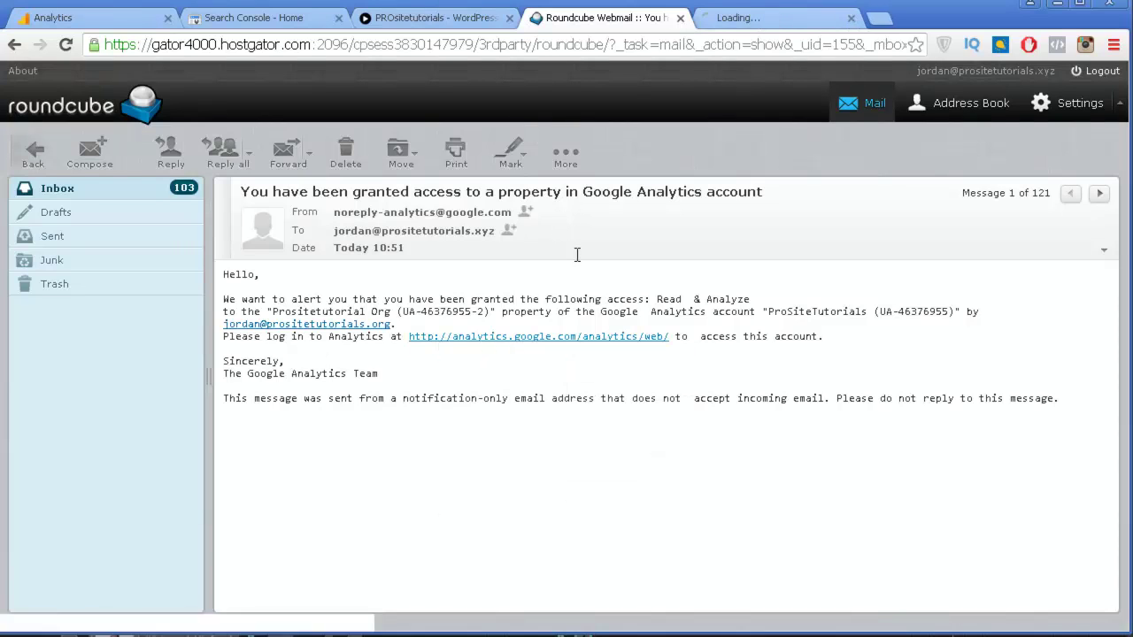
pyautogui.click(741, 26)
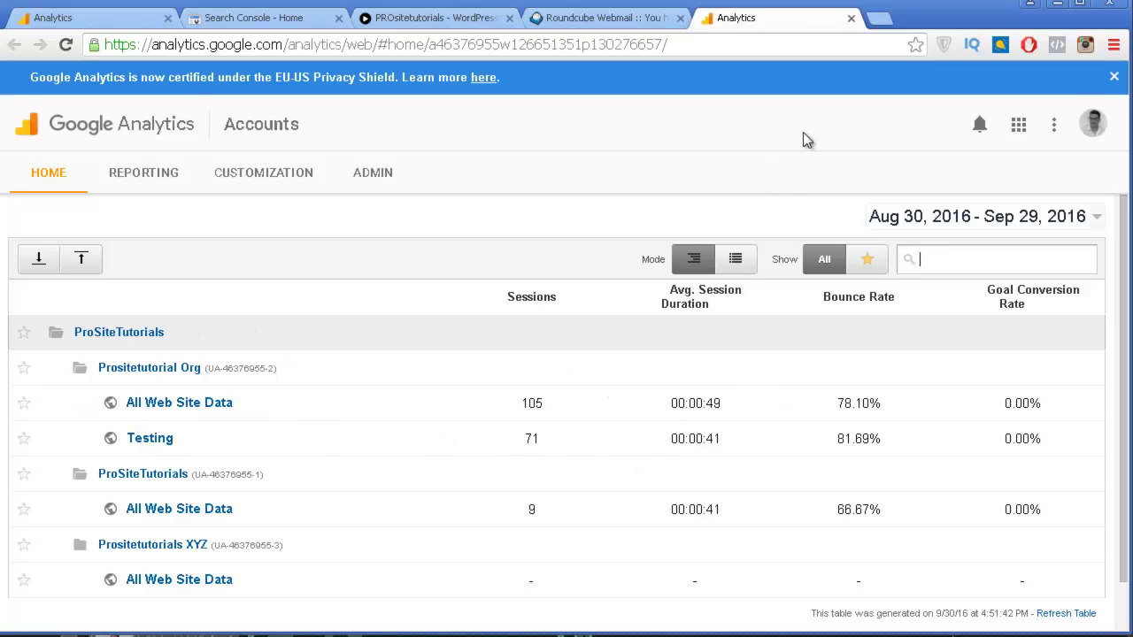
# Close the extra Analytics tab, return to the Admin overview, then switch to the PROsitetutorials blog.
pyautogui.click(849, 20)
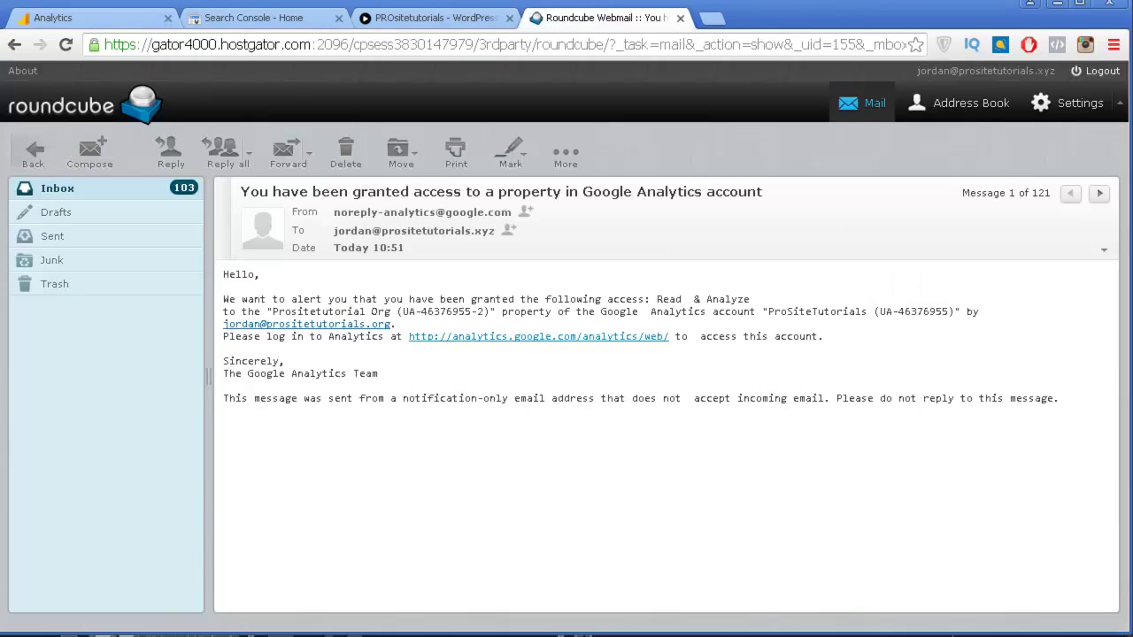
pyautogui.click(126, 26)
pyautogui.click(375, 180)
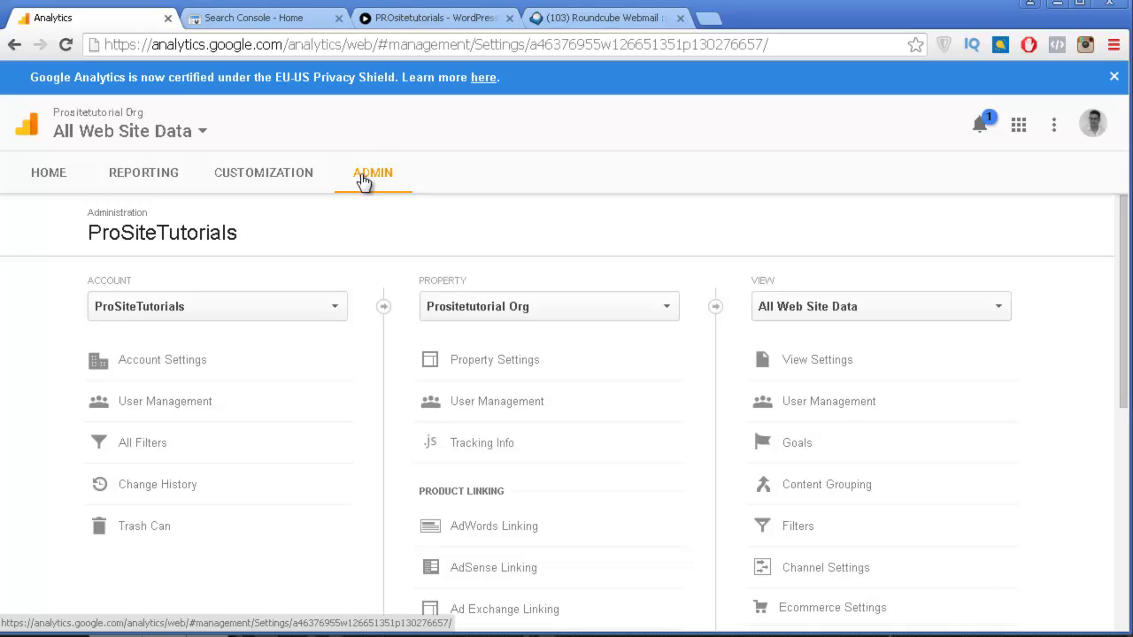
pyautogui.click(395, 21)
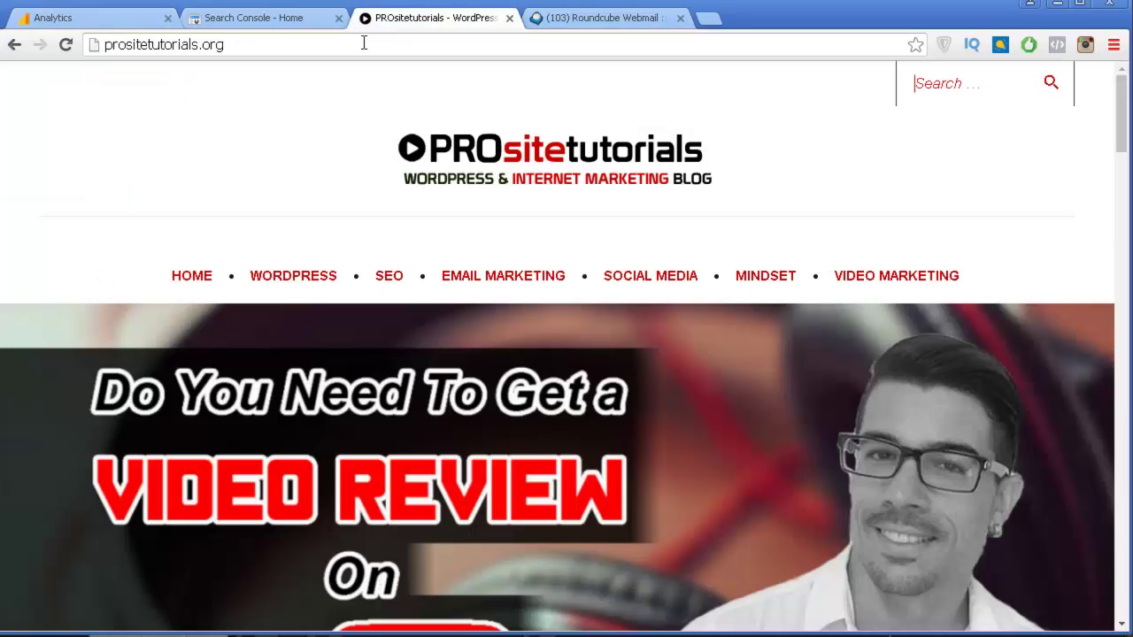
# Click into the blog's search box, then go back to the Analytics Admin page.
pyautogui.click(931, 82)
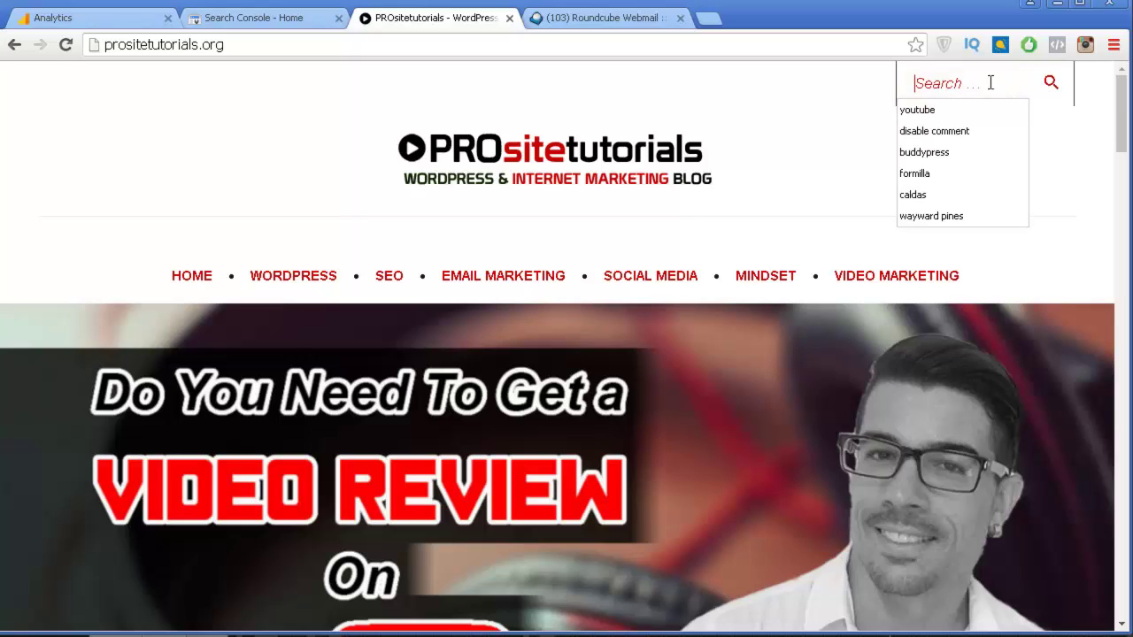
pyautogui.click(38, 12)
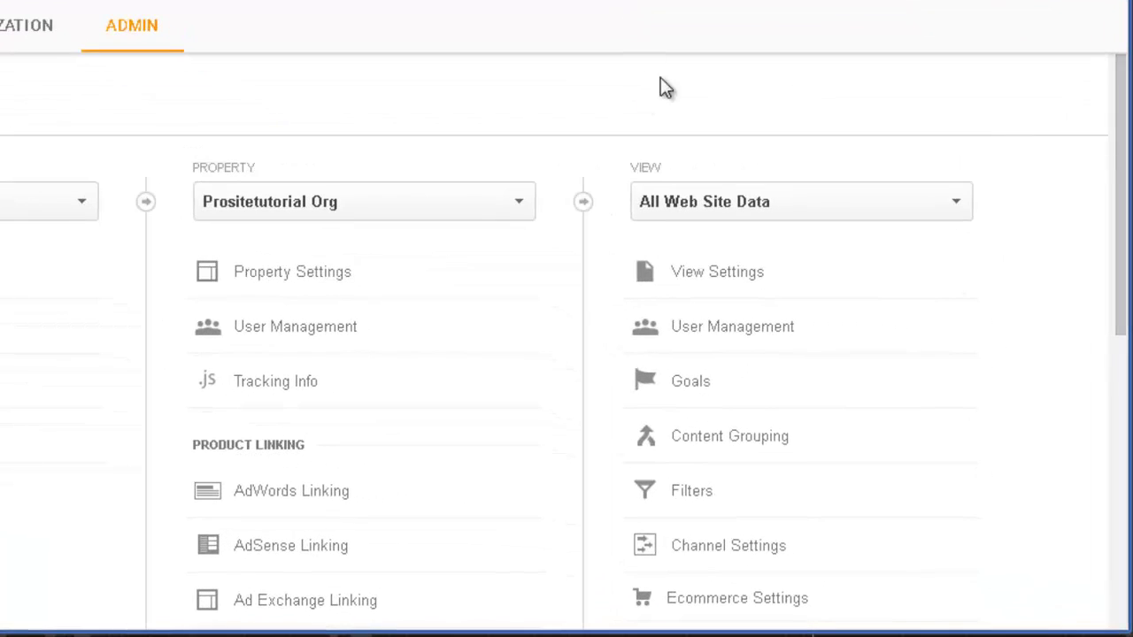
# Turn Site search Tracking ON in the All Web Site Data view settings.
pyautogui.click(724, 272)
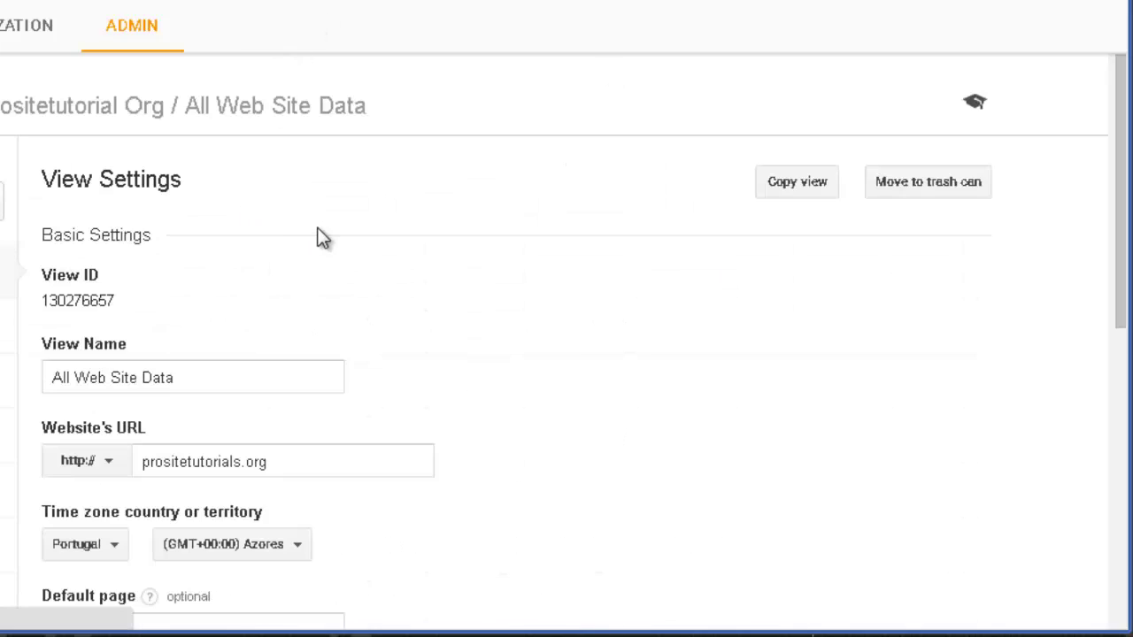
pyautogui.scroll(-7, 321, 238)
pyautogui.scroll(-1, 321, 196)
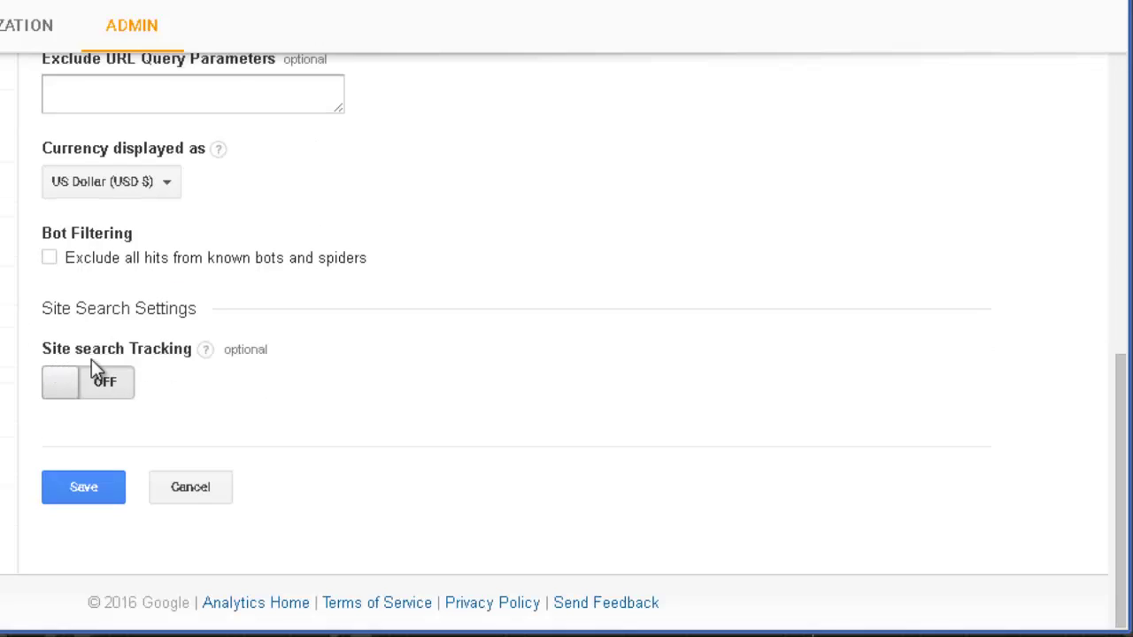
pyautogui.click(68, 389)
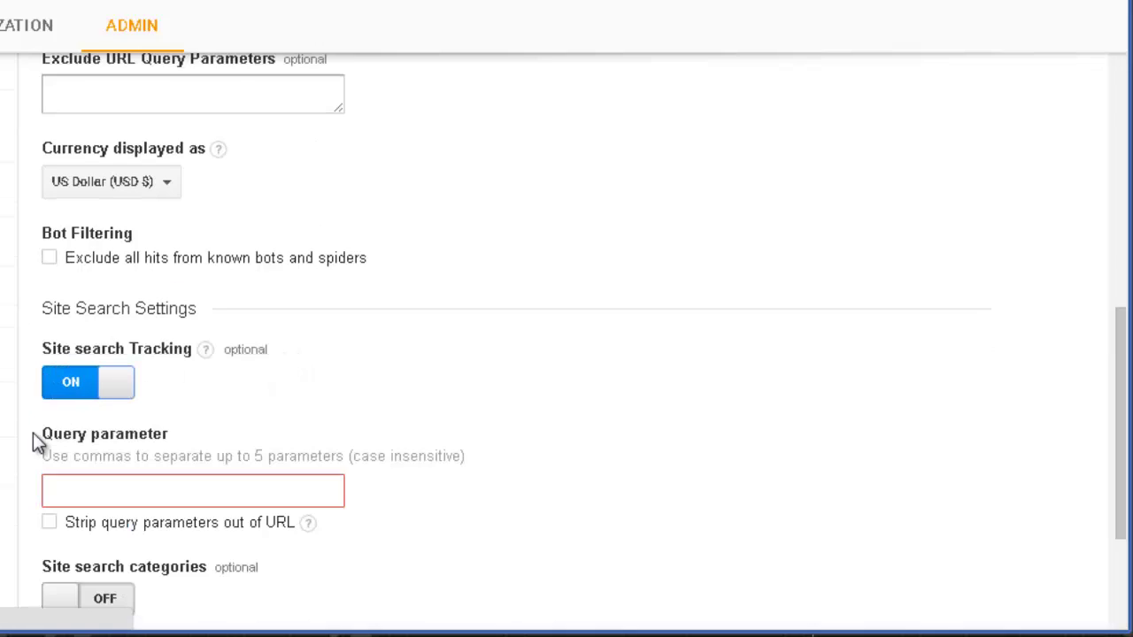
pyautogui.scroll(-2, 60, 451)
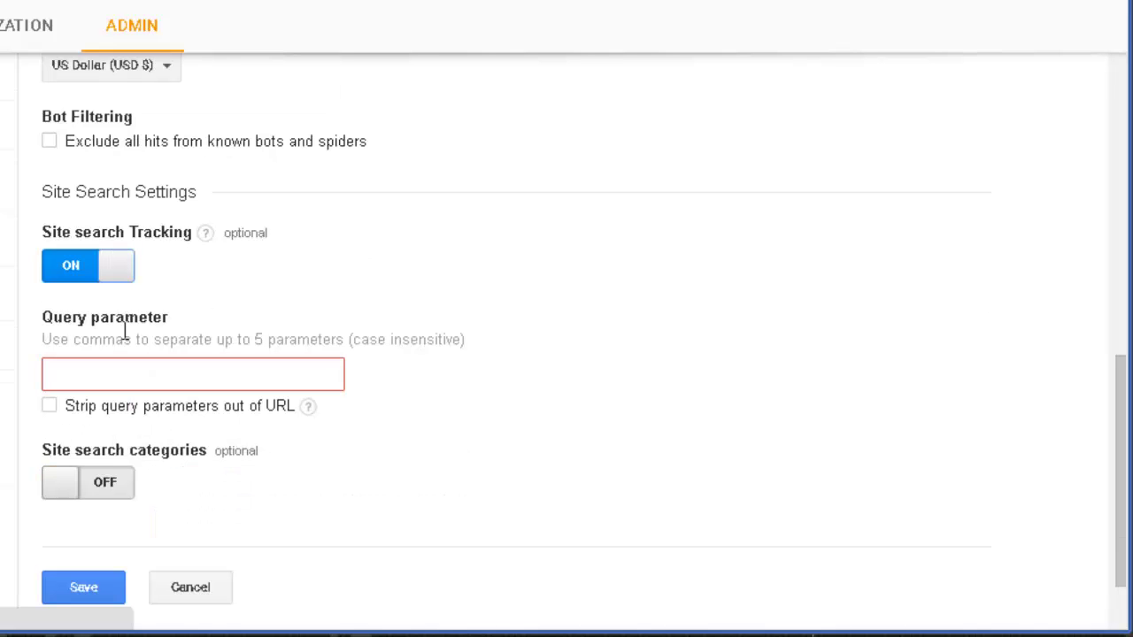
# Search the PROsitetutorials blog for youtube.
pyautogui.click(478, 24)
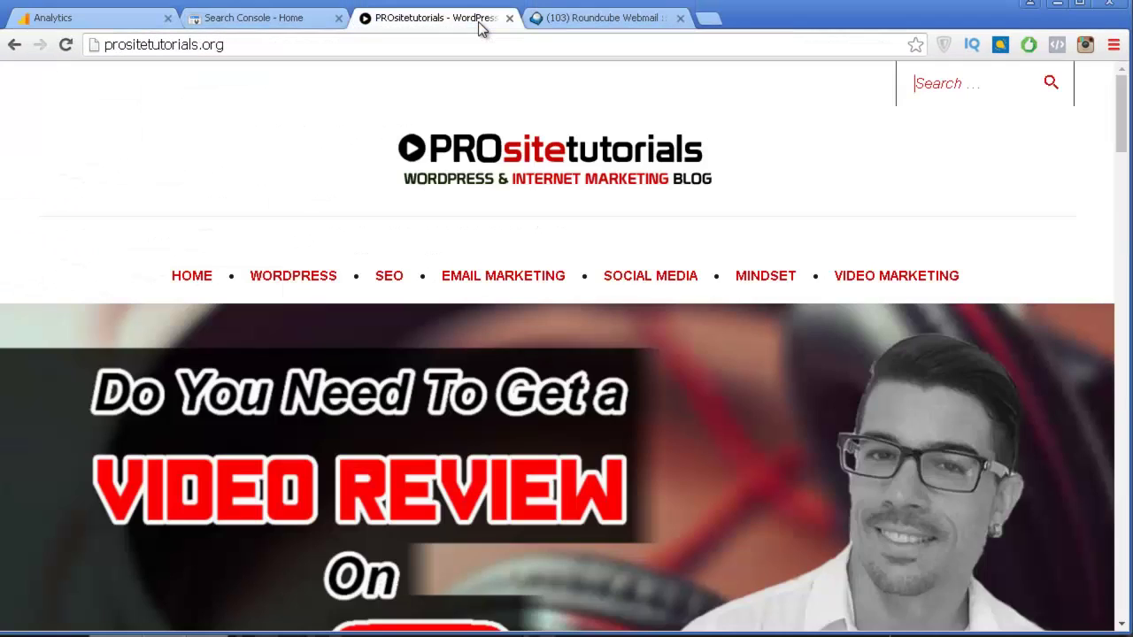
pyautogui.click(934, 91)
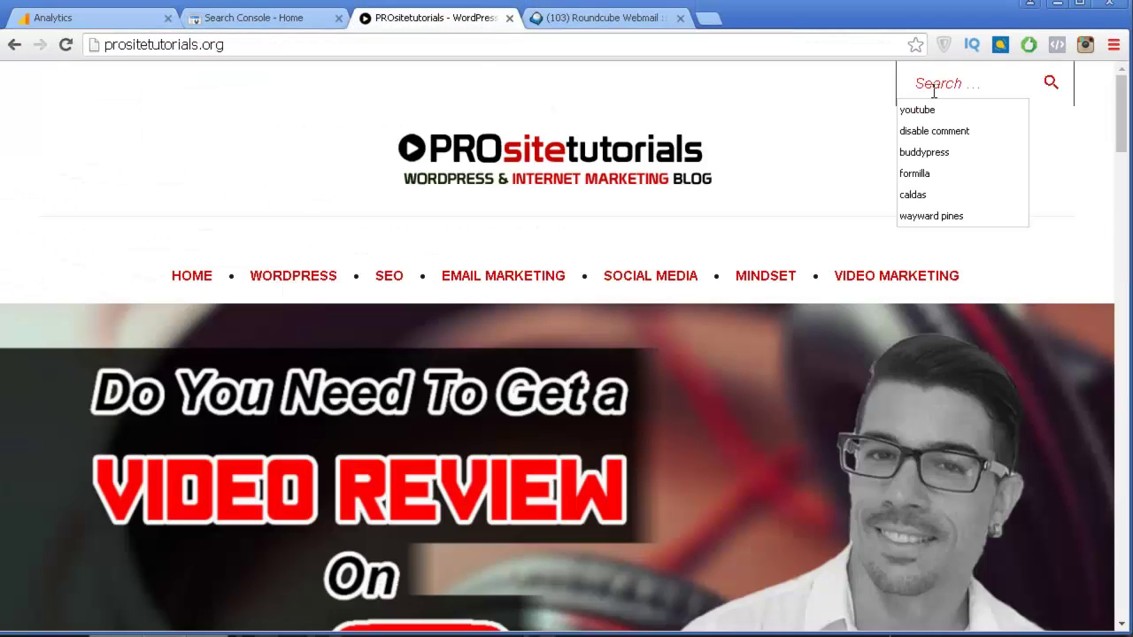
pyautogui.click(897, 110)
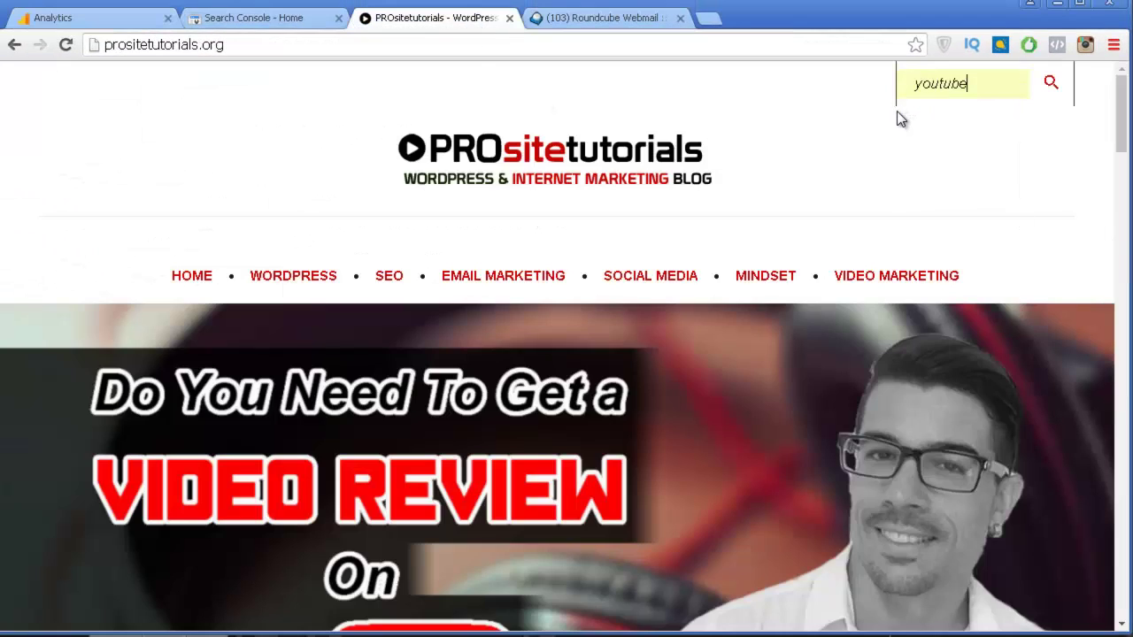
pyautogui.press('Return')
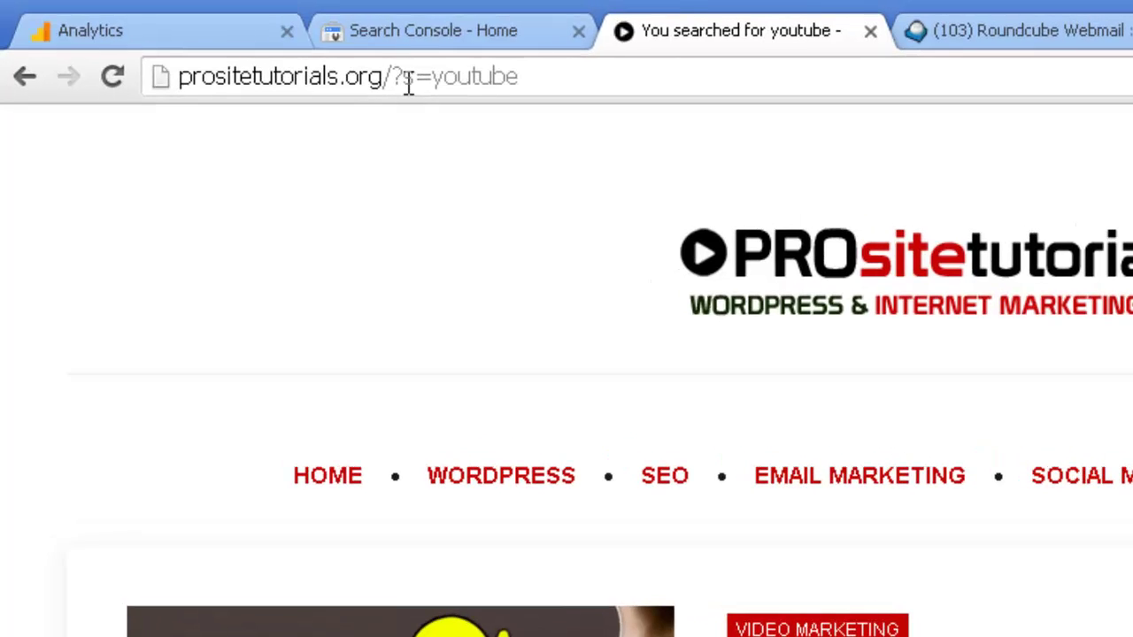
# Inspect the ?s=youtube parameter in the results address, then return to Analytics.
pyautogui.click(411, 78)
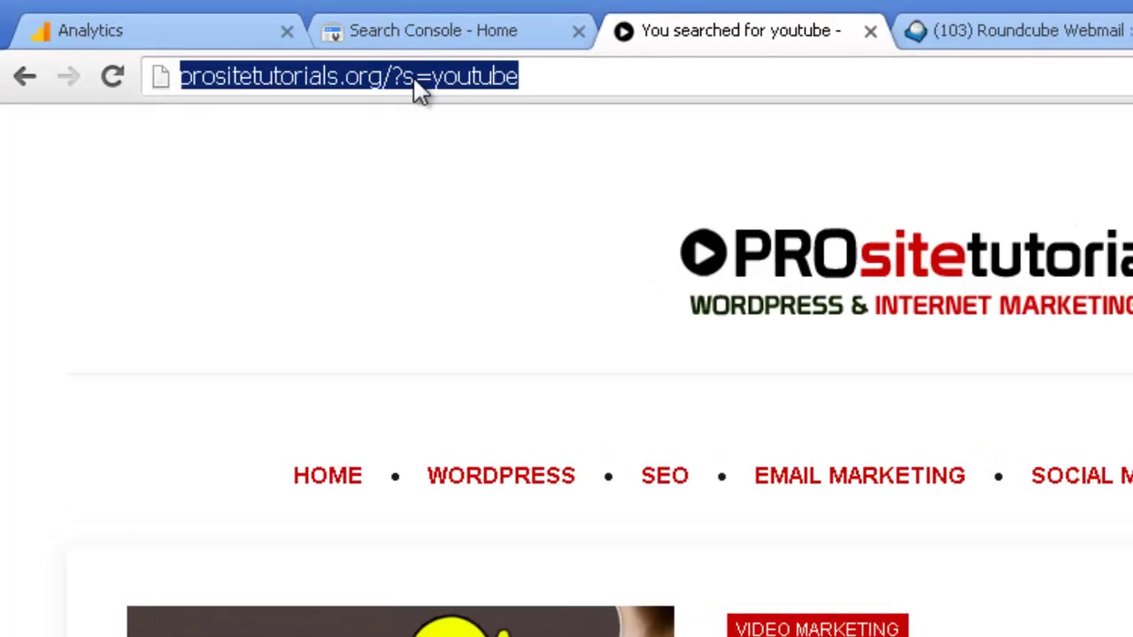
pyautogui.click(414, 77)
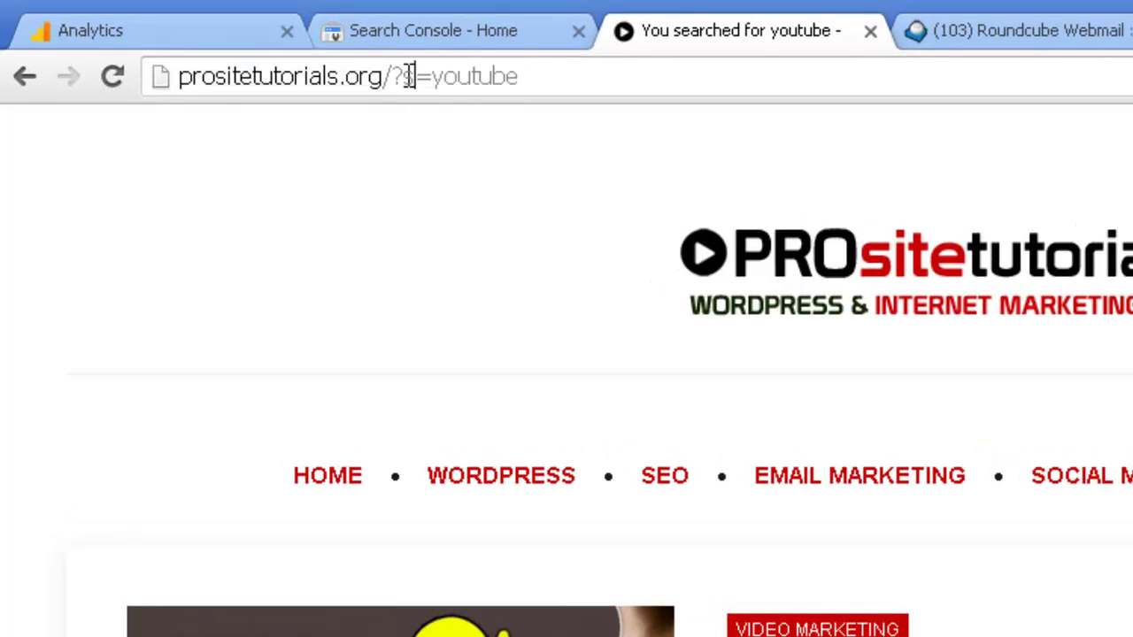
pyautogui.click(228, 35)
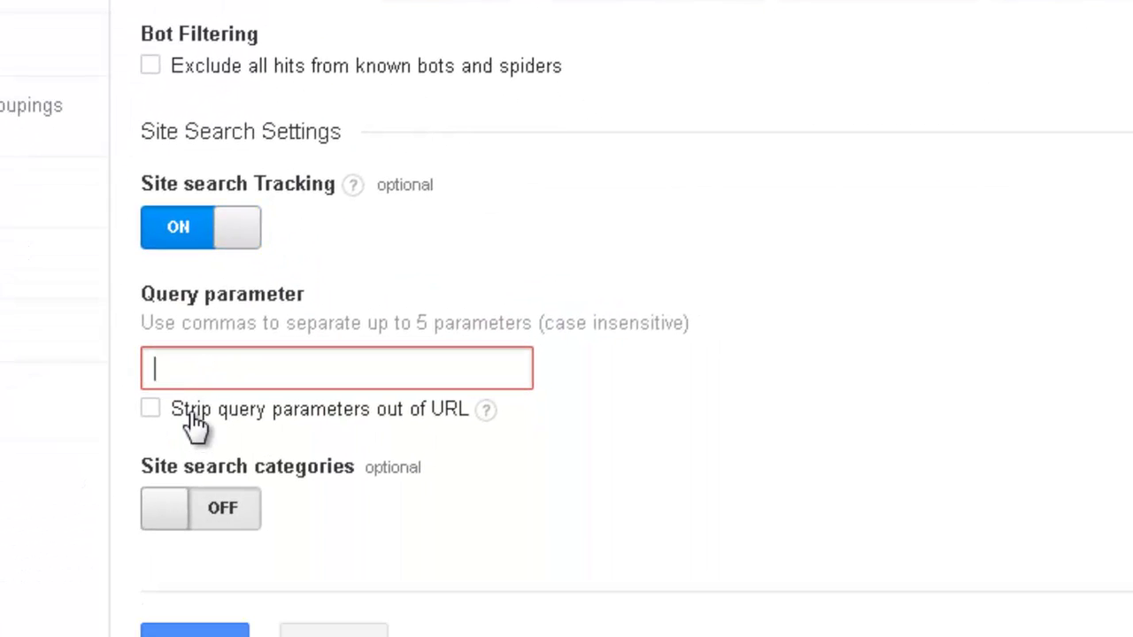
# Set the site search Query parameter to s, save the view settings, and return to Admin.
pyautogui.write('s')
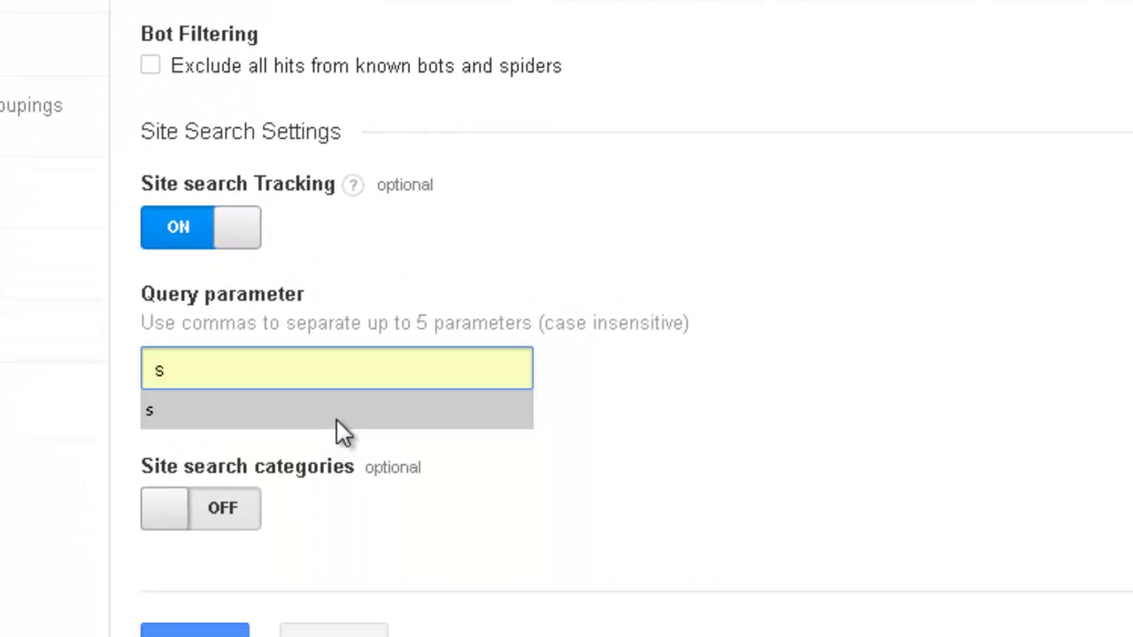
pyautogui.click(337, 420)
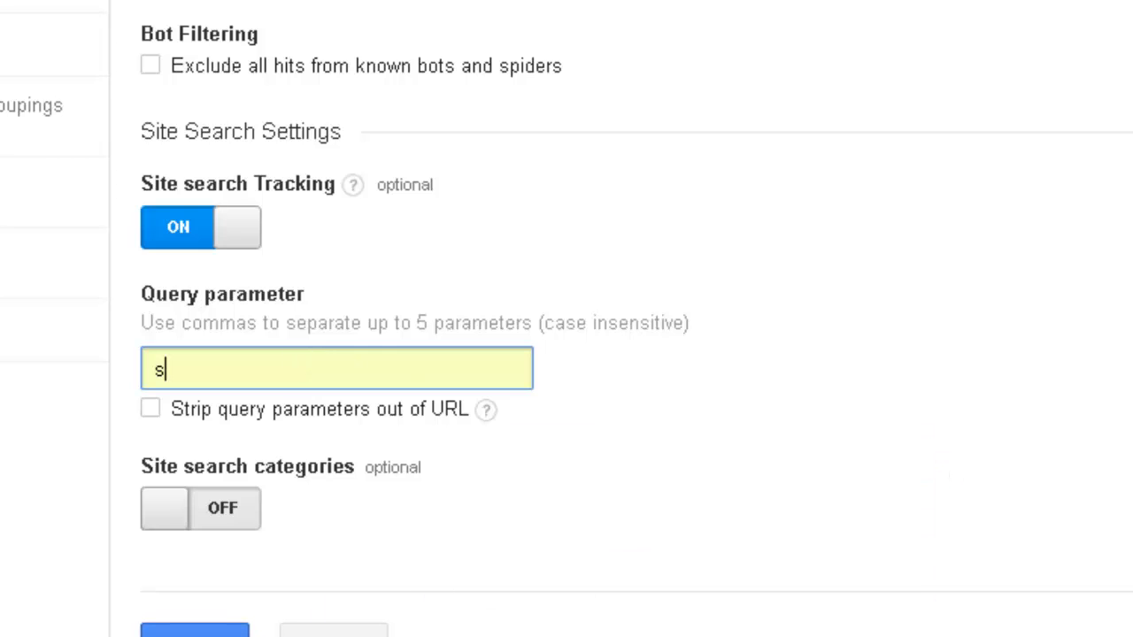
pyautogui.click(195, 631)
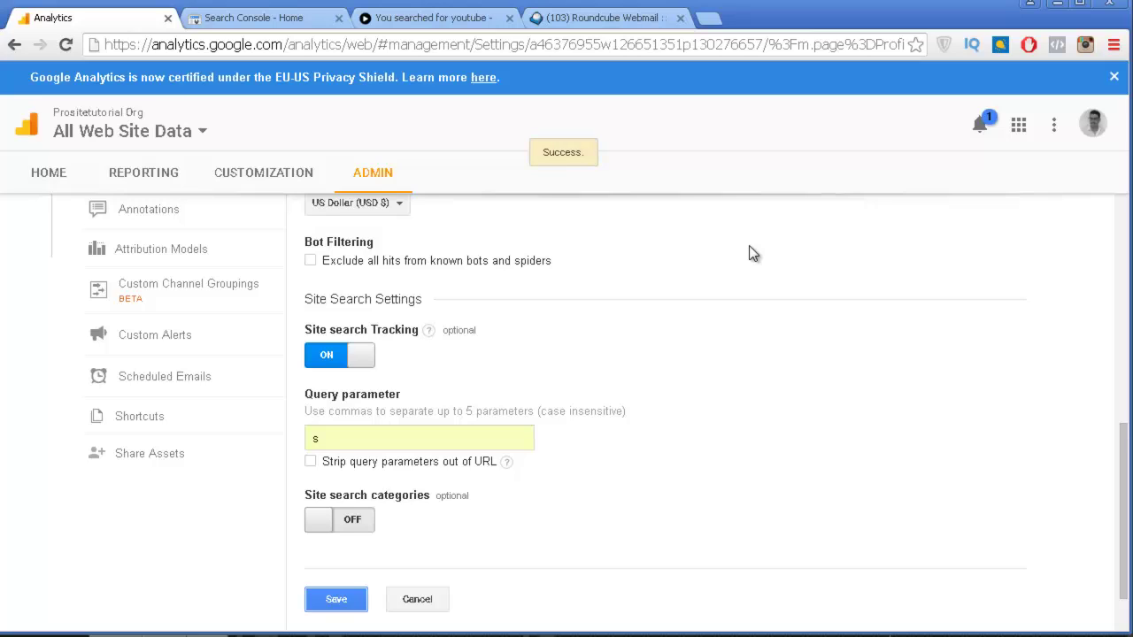
pyautogui.click(389, 184)
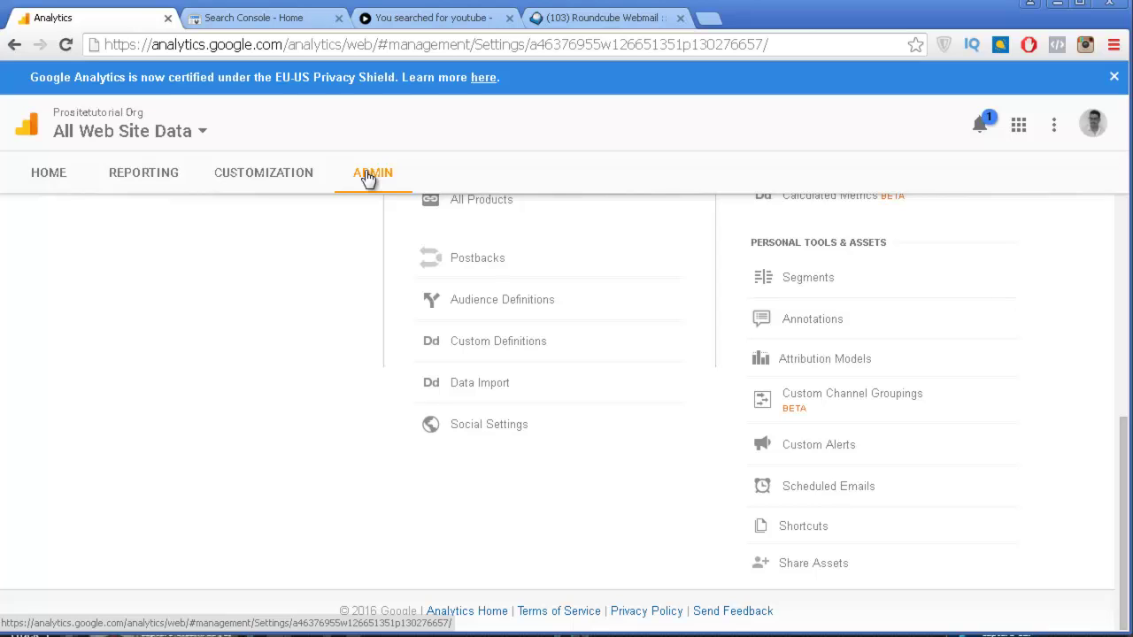
pyautogui.scroll(4, 413, 479)
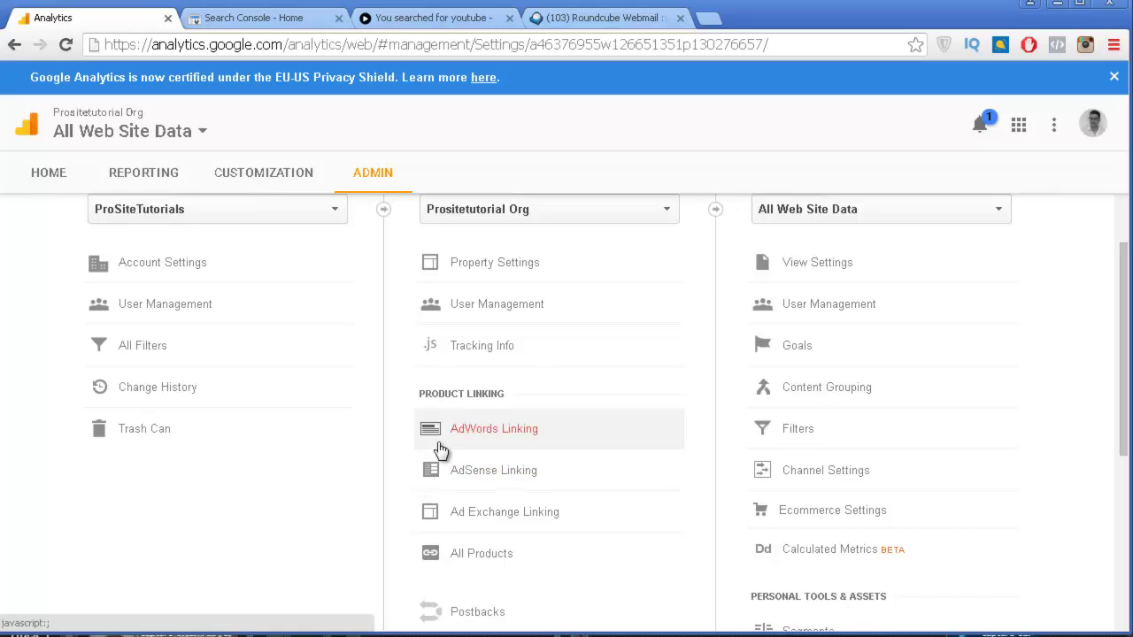
# Start a new reporting view for Prositetutorial Org and name it Testing 01.
pyautogui.scroll(1, 440, 450)
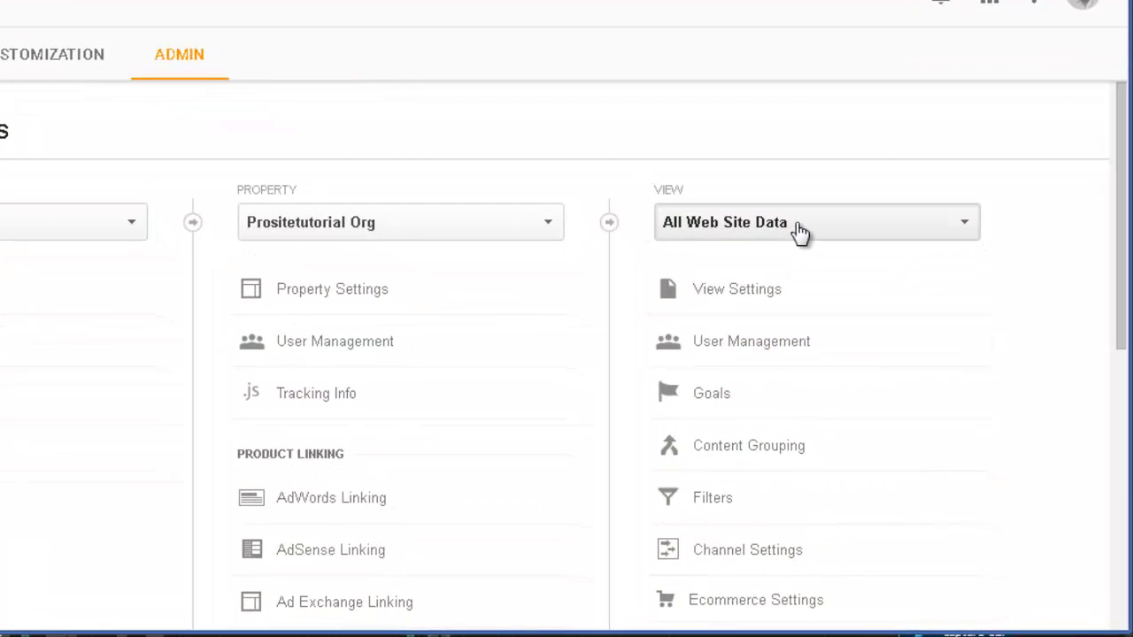
pyautogui.click(763, 227)
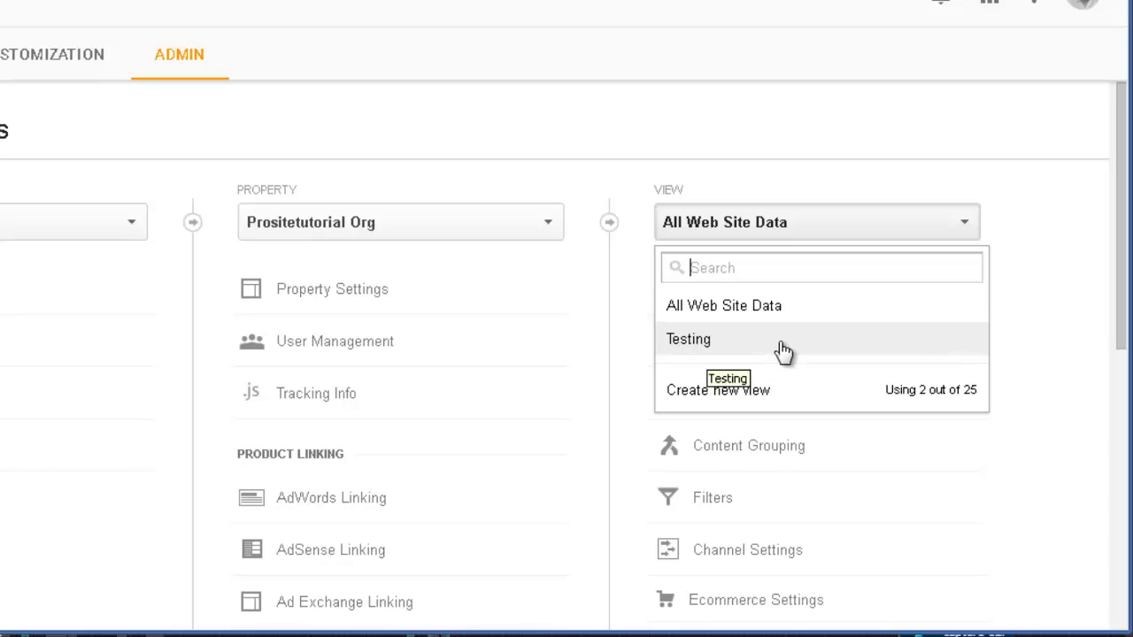
pyautogui.click(731, 395)
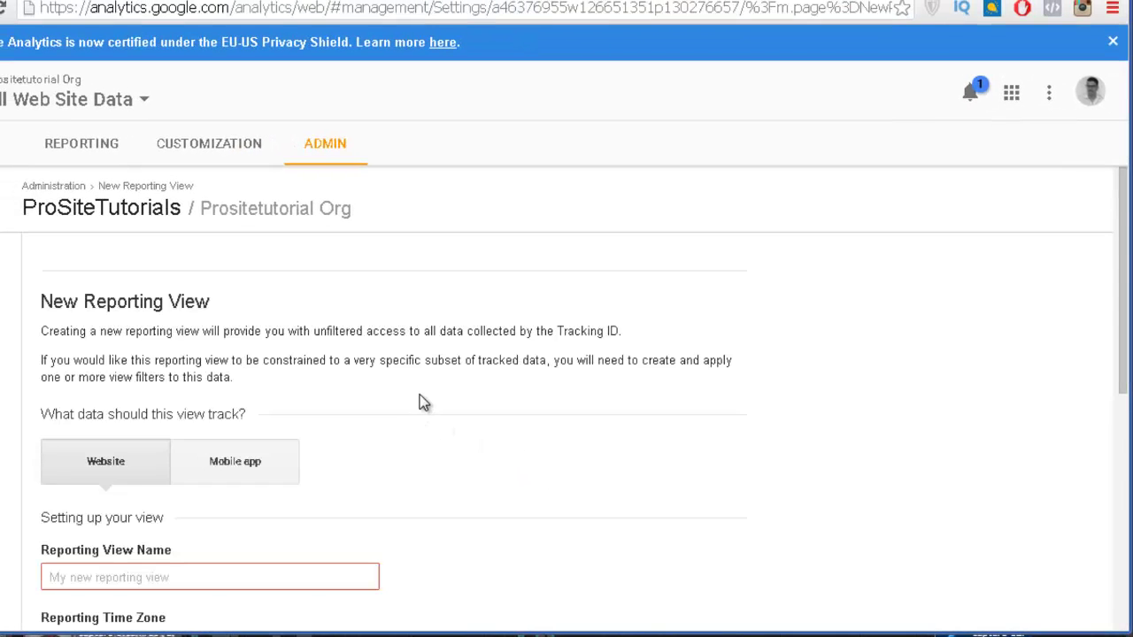
pyautogui.scroll(-5, 421, 398)
pyautogui.scroll(2, 331, 398)
pyautogui.click(195, 289)
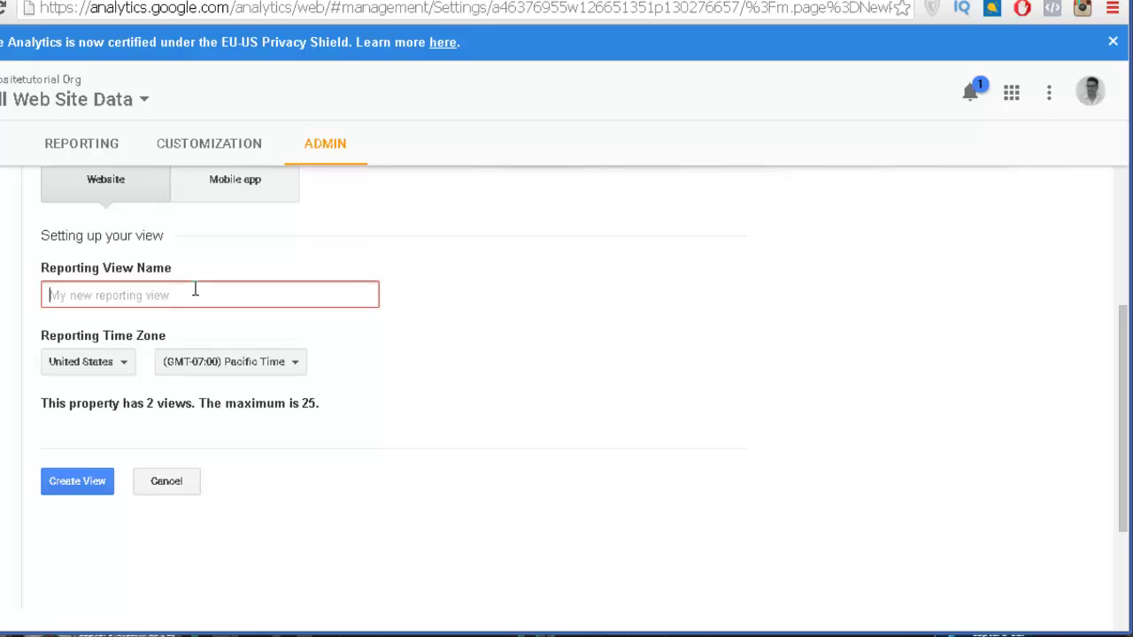
pyautogui.write('Tes')
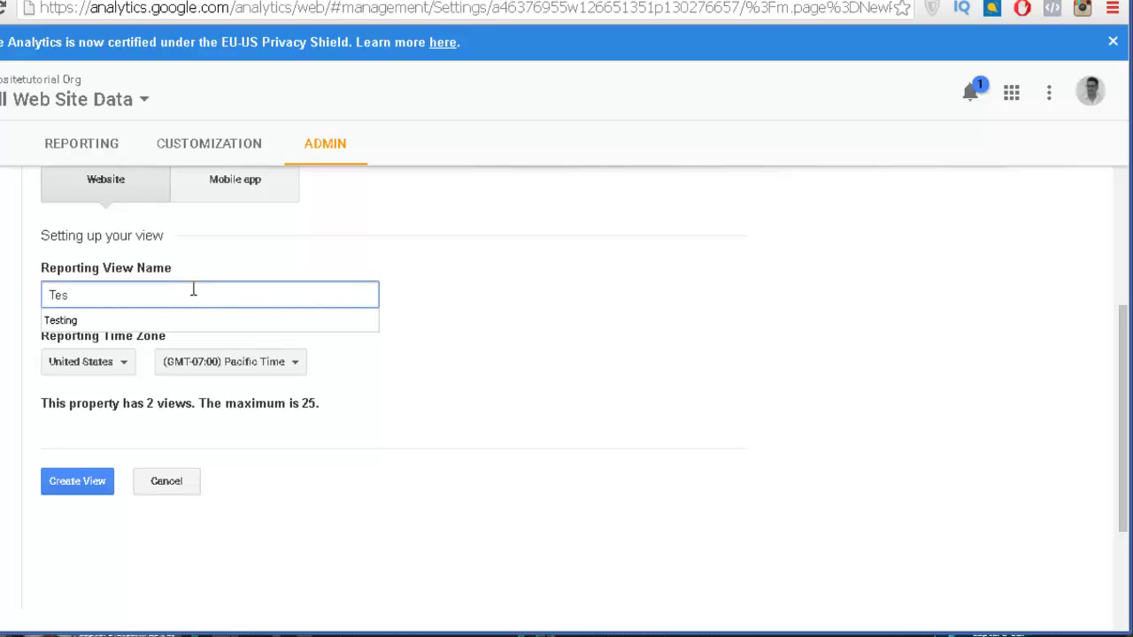
pyautogui.write('ting ')
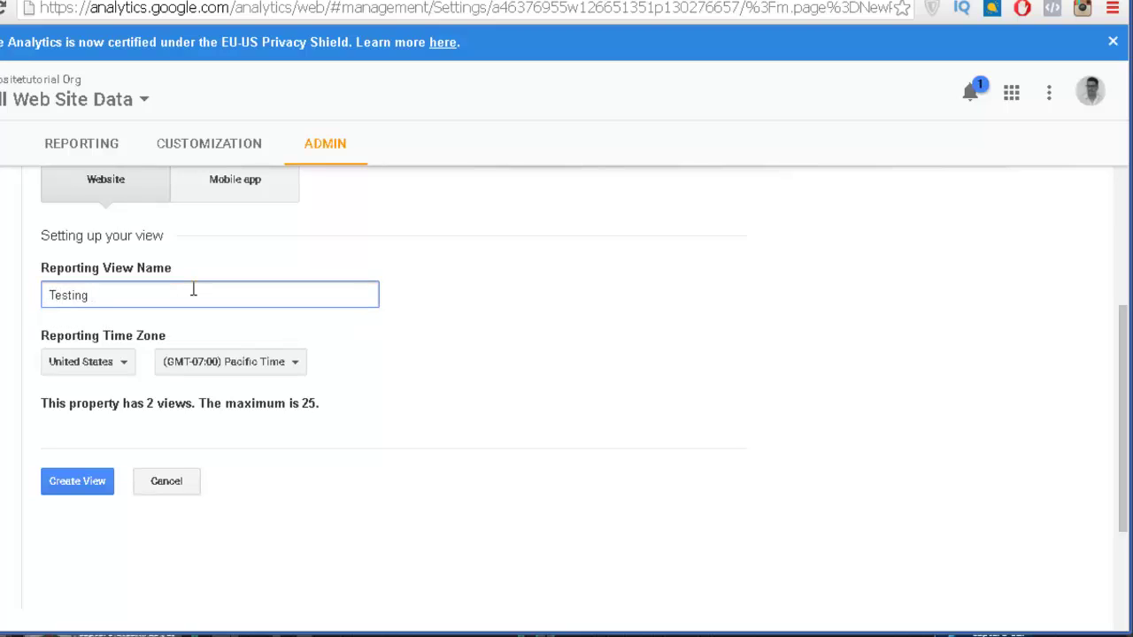
pyautogui.write('01')
# Set the reporting time zone country to Portugal and create the view.
pyautogui.moveTo(95, 366); pyautogui.dragTo(95, 380)
pyautogui.click(95, 365)
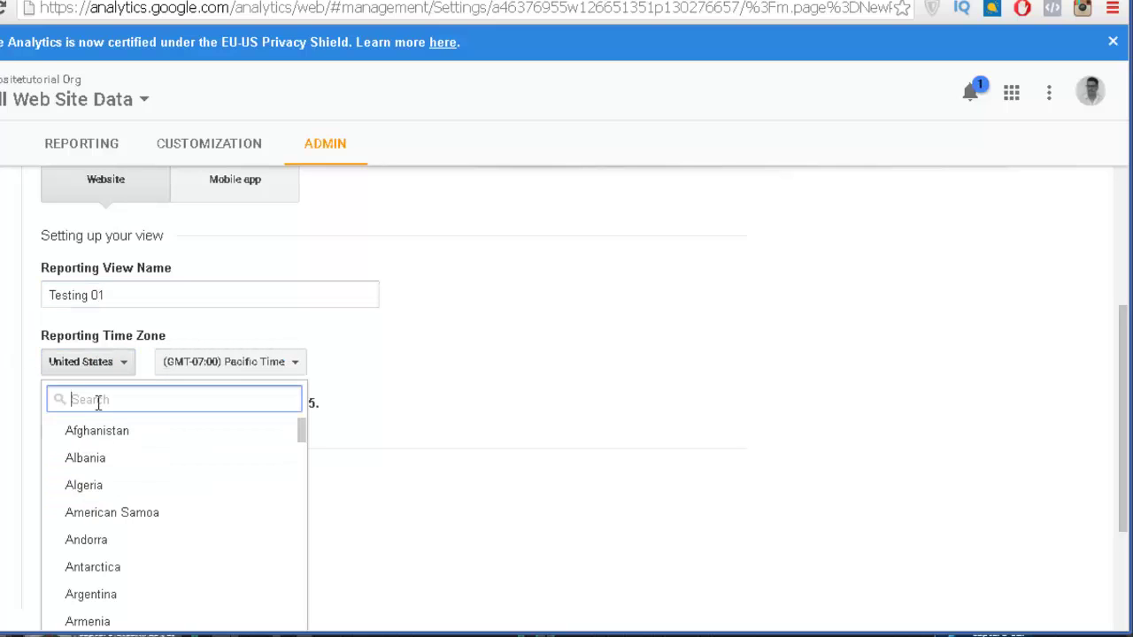
pyautogui.write('po')
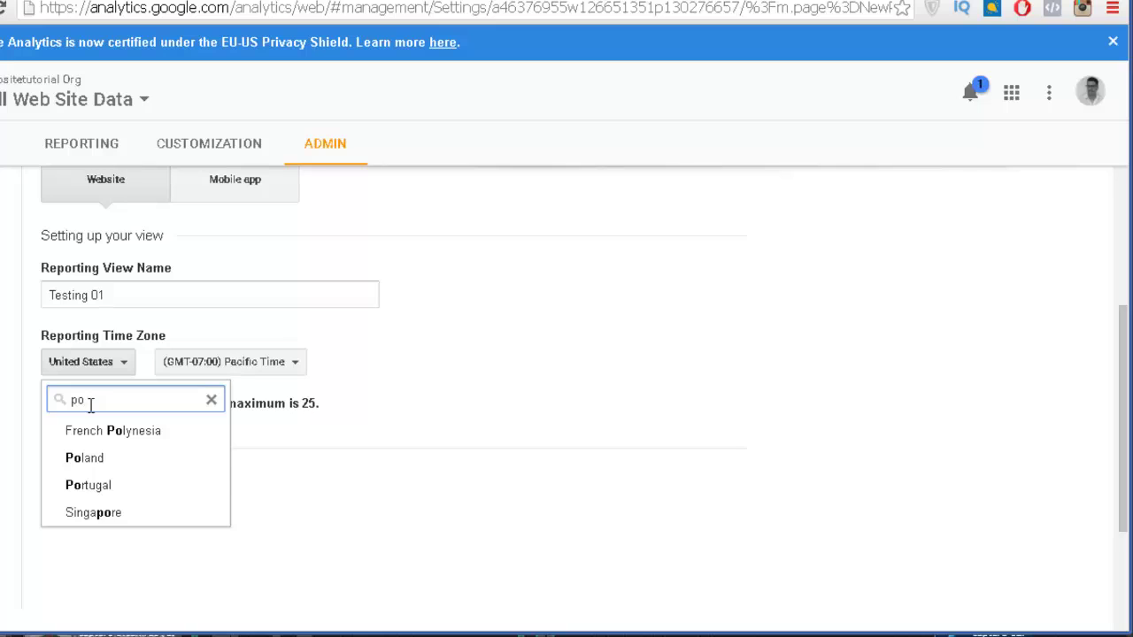
pyautogui.click(103, 486)
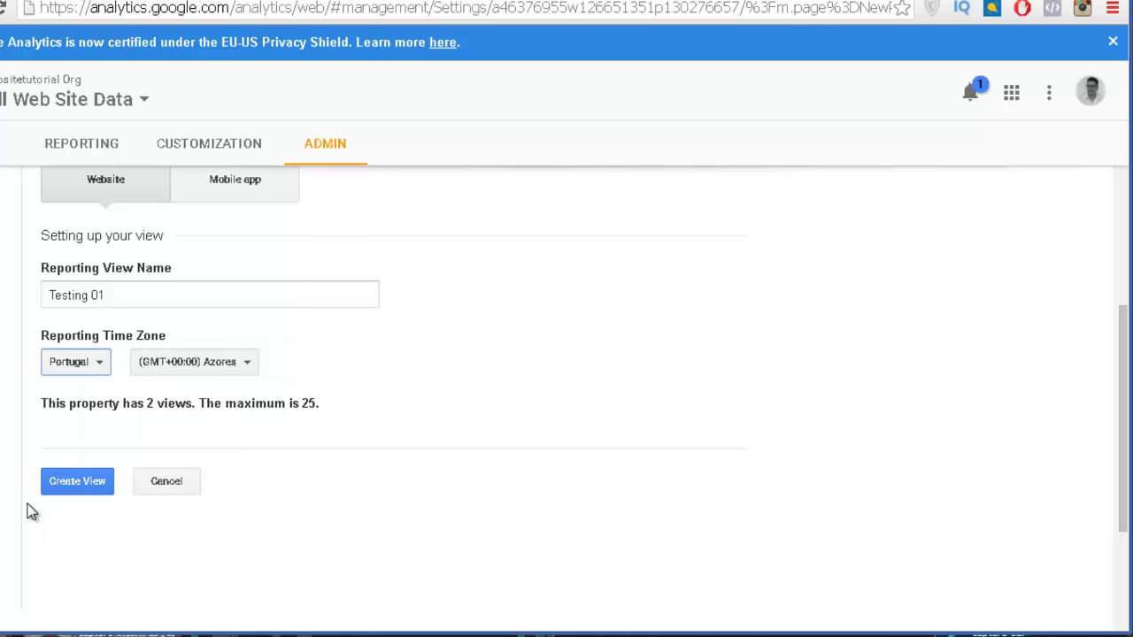
pyautogui.click(97, 501)
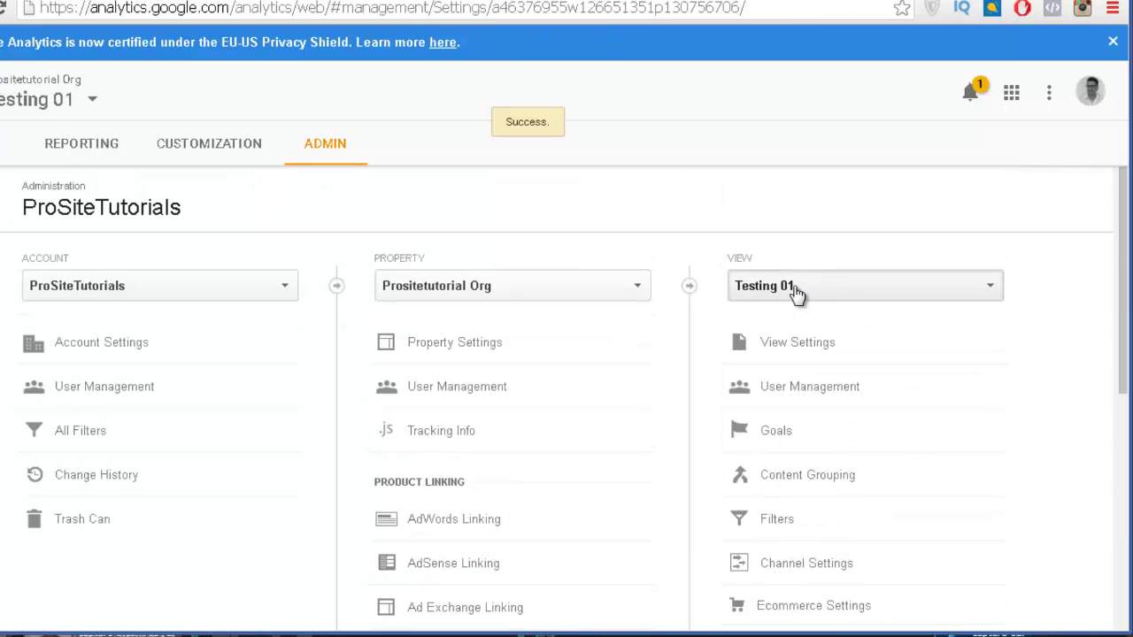
# Check the views list to confirm Testing 01 now exists.
pyautogui.scroll(-3, 824, 364)
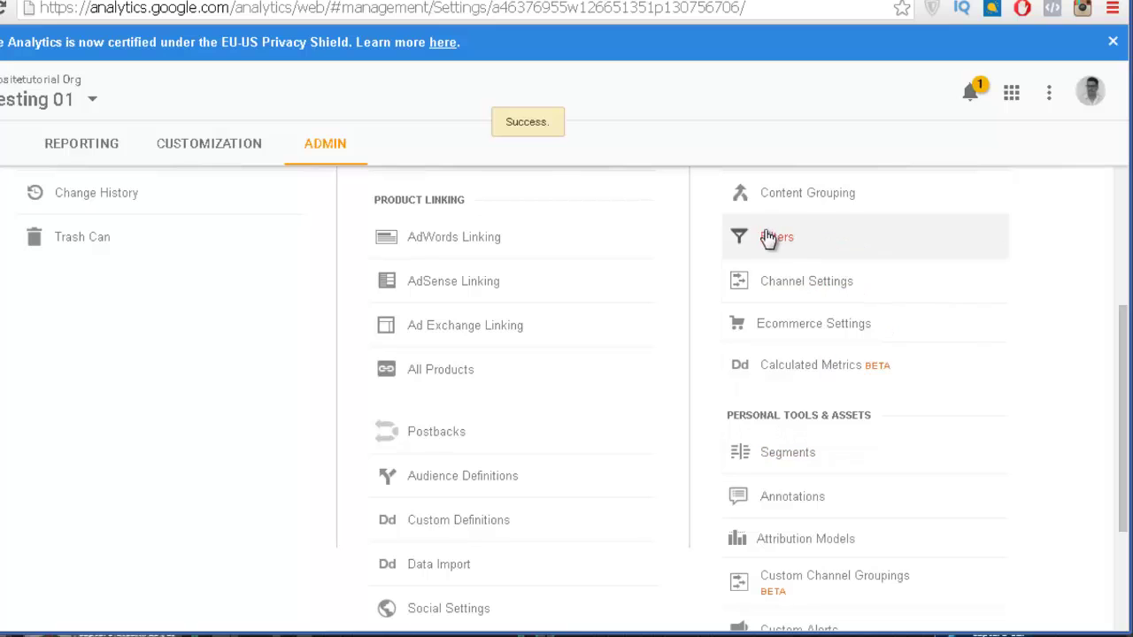
pyautogui.scroll(3, 799, 377)
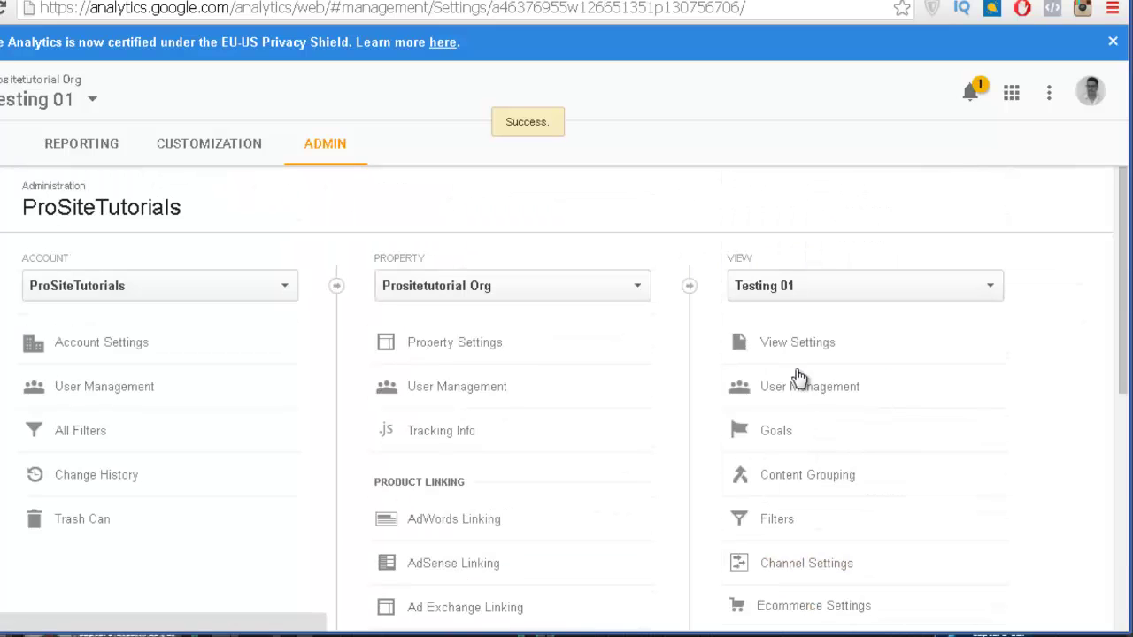
pyautogui.click(810, 285)
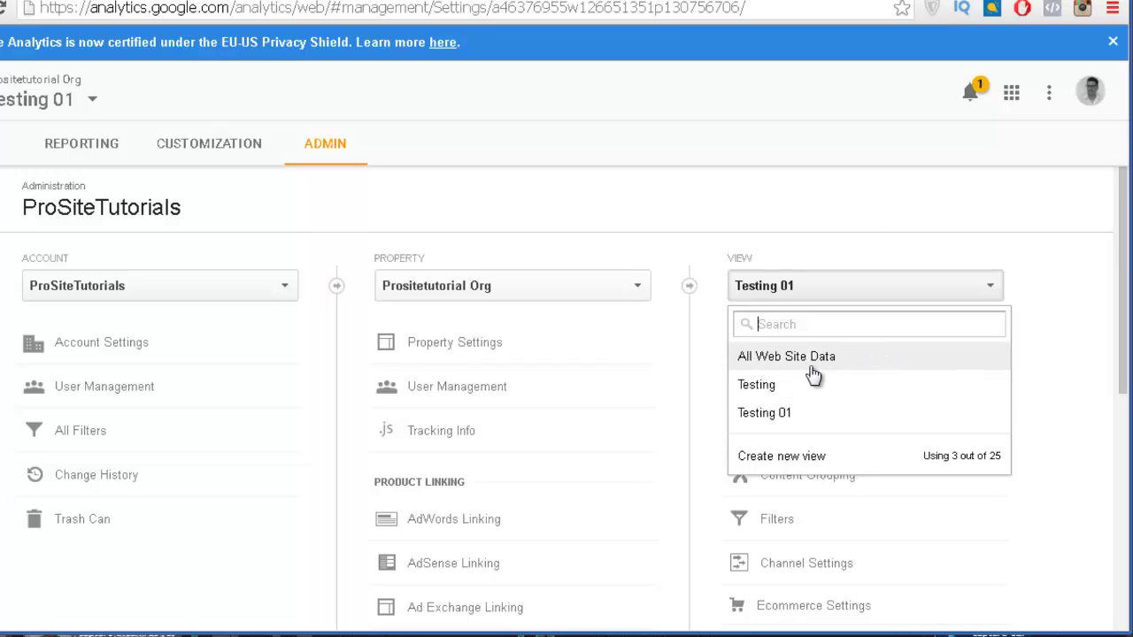
pyautogui.click(865, 221)
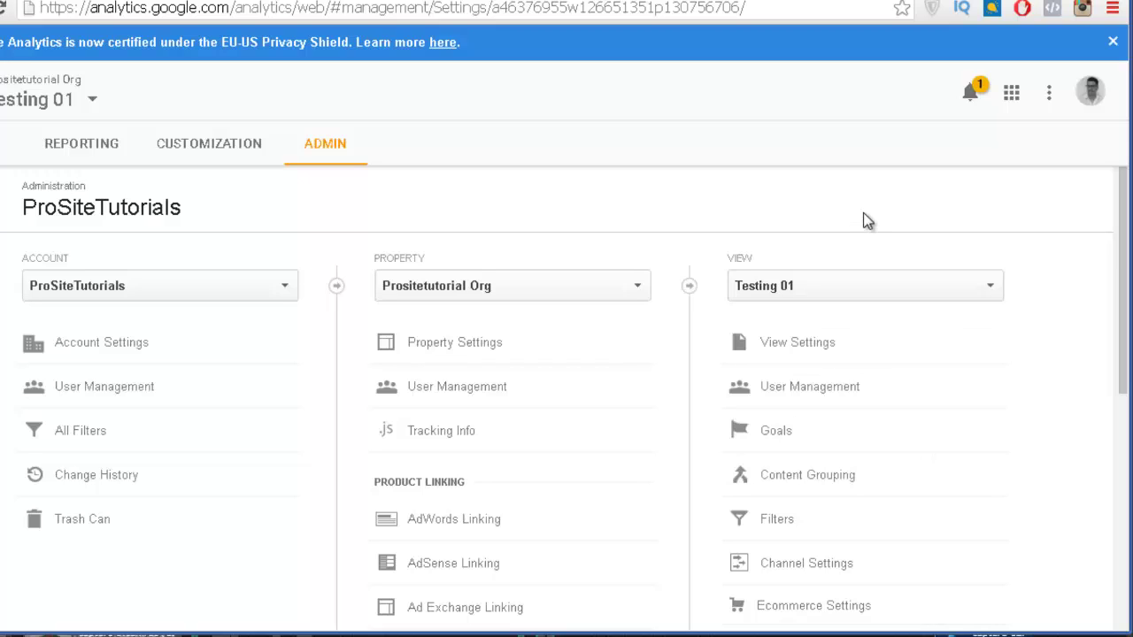
pyautogui.scroll(-1, 867, 220)
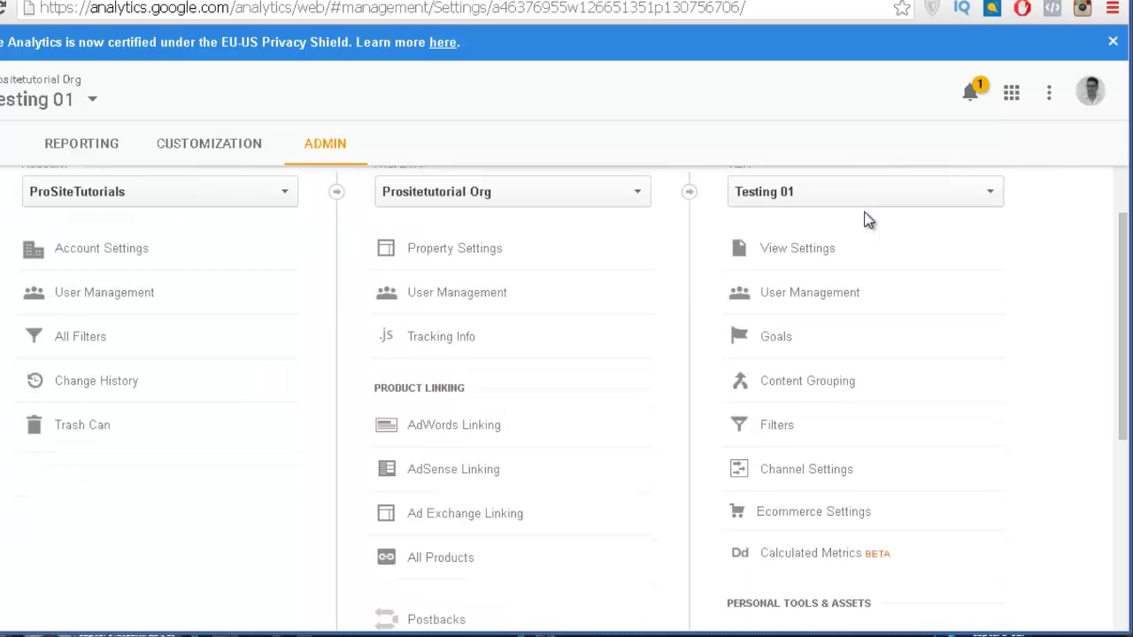
# Add a new filter to the Testing 01 view named No IP.
pyautogui.click(795, 428)
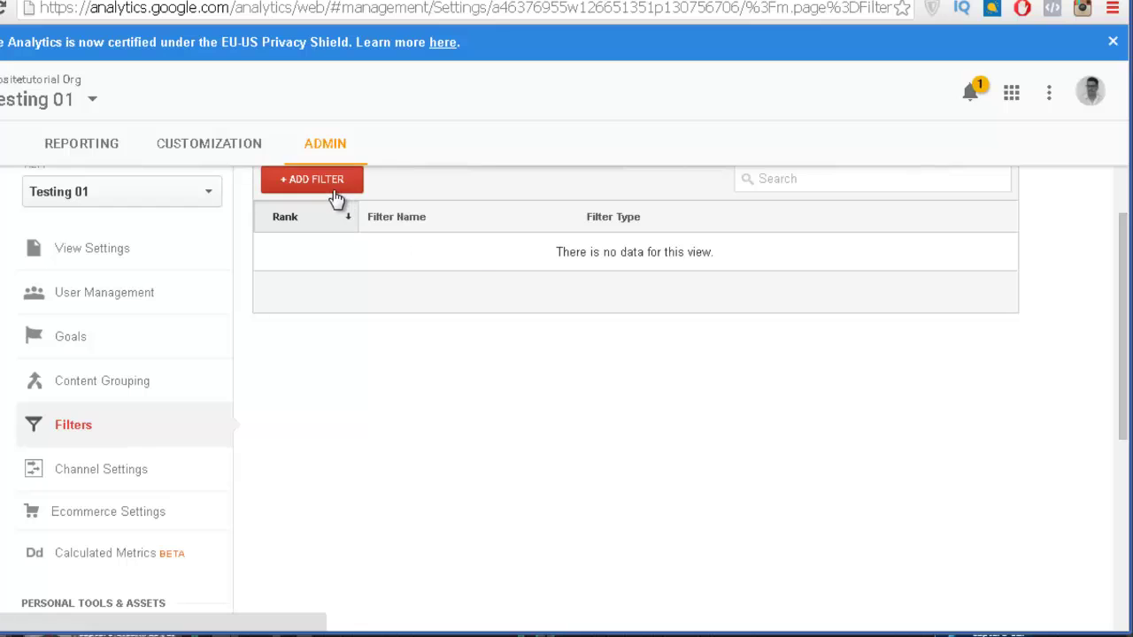
pyautogui.click(326, 186)
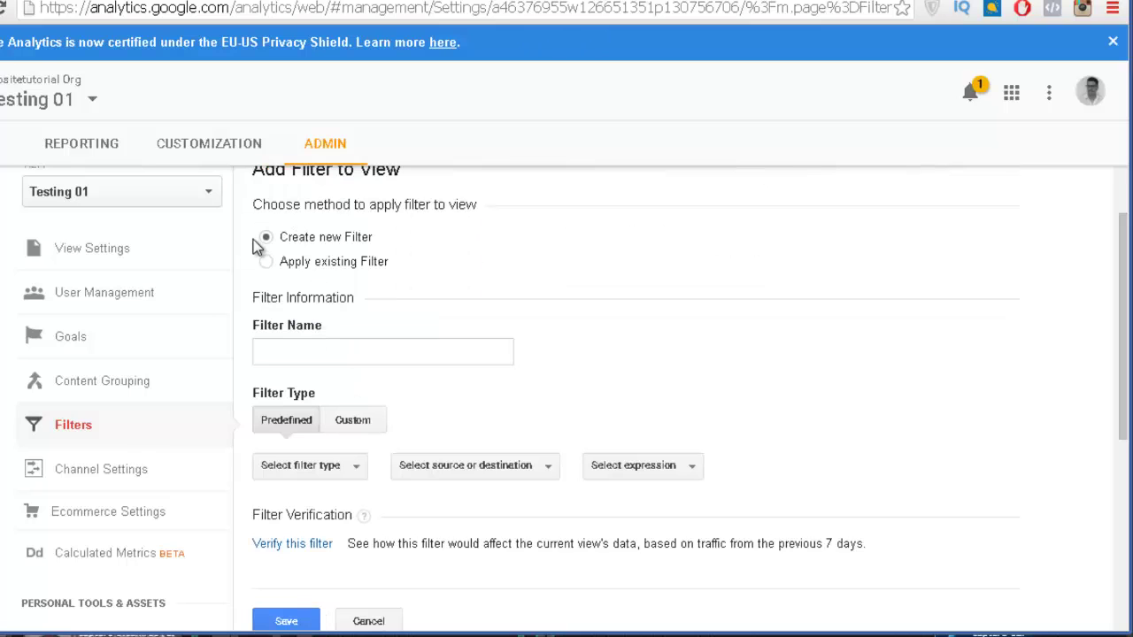
pyautogui.click(356, 350)
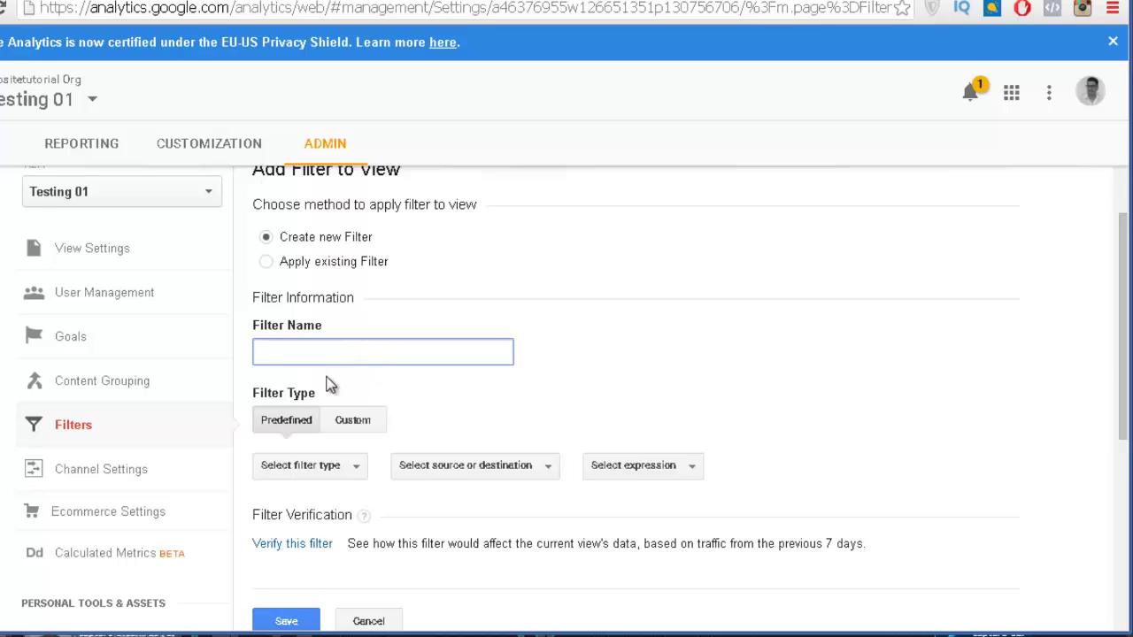
pyautogui.write('No IP')
# Switch the filter type to Custom and browse the available Filter Field options.
pyautogui.click(369, 423)
pyautogui.scroll(-2, 372, 423)
pyautogui.click(365, 511)
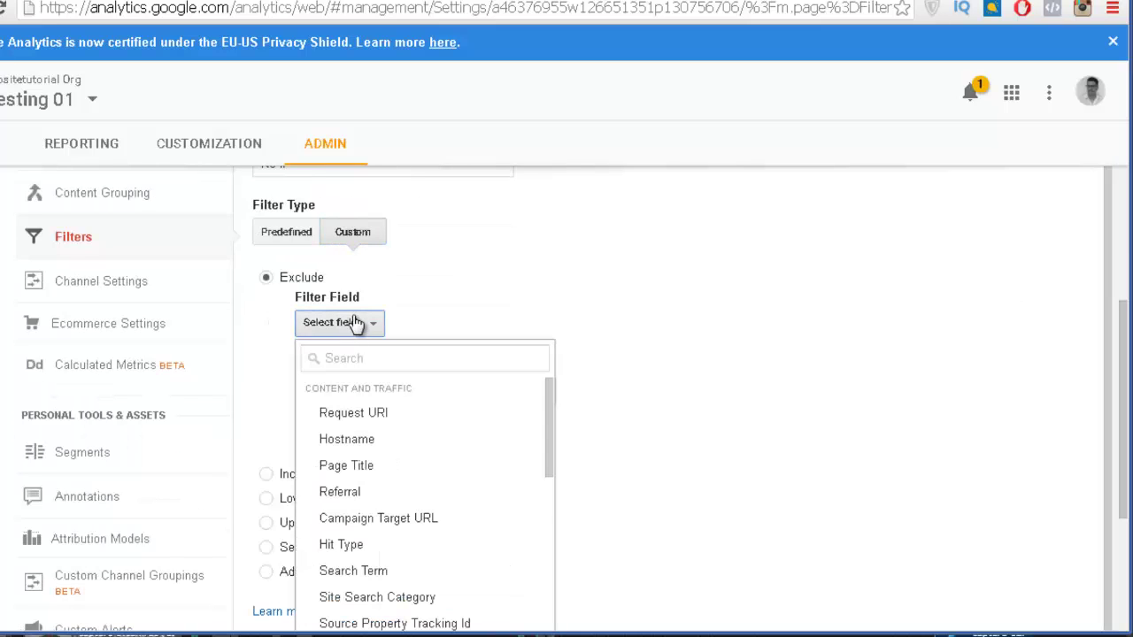
pyautogui.scroll(-2, 419, 410)
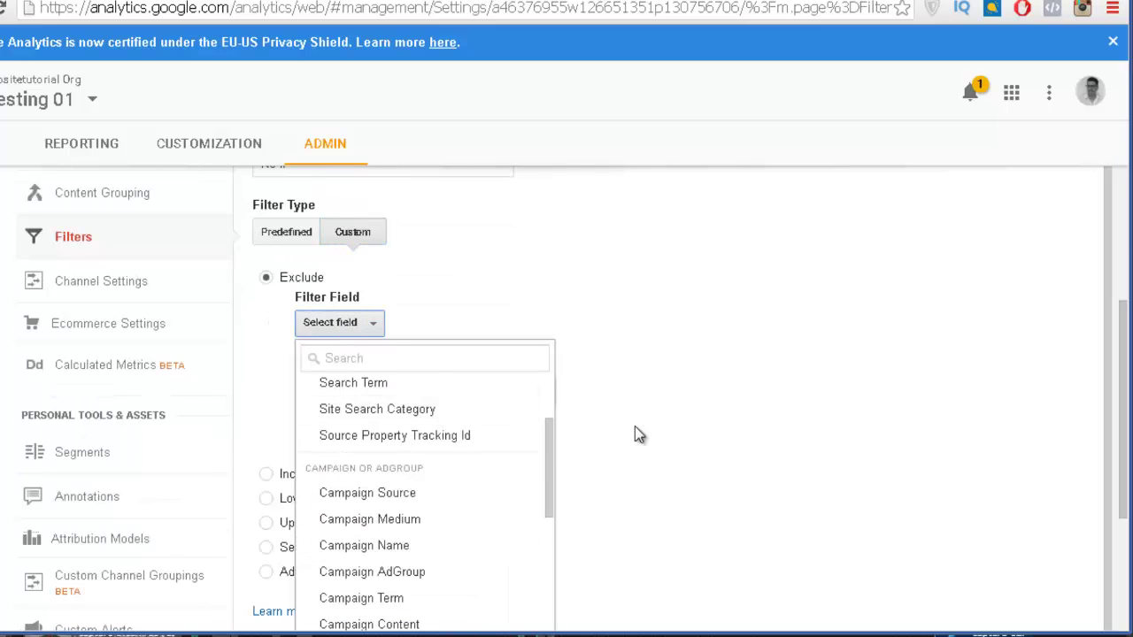
pyautogui.scroll(-1, 467, 429)
pyautogui.scroll(-8, 469, 429)
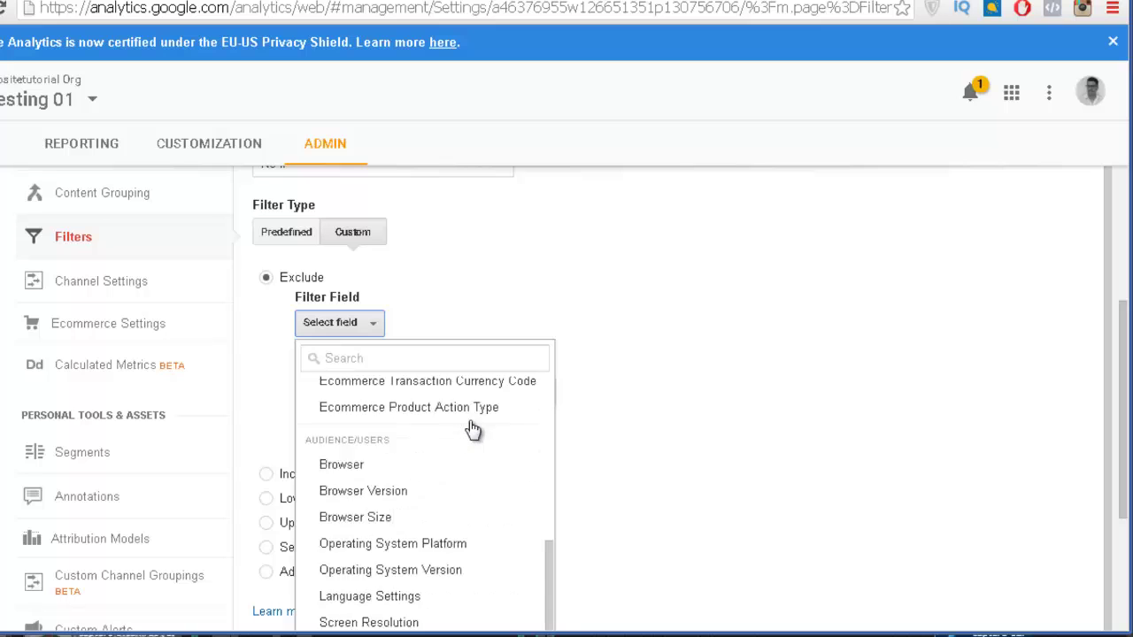
pyautogui.scroll(-4, 466, 423)
pyautogui.scroll(5, 467, 437)
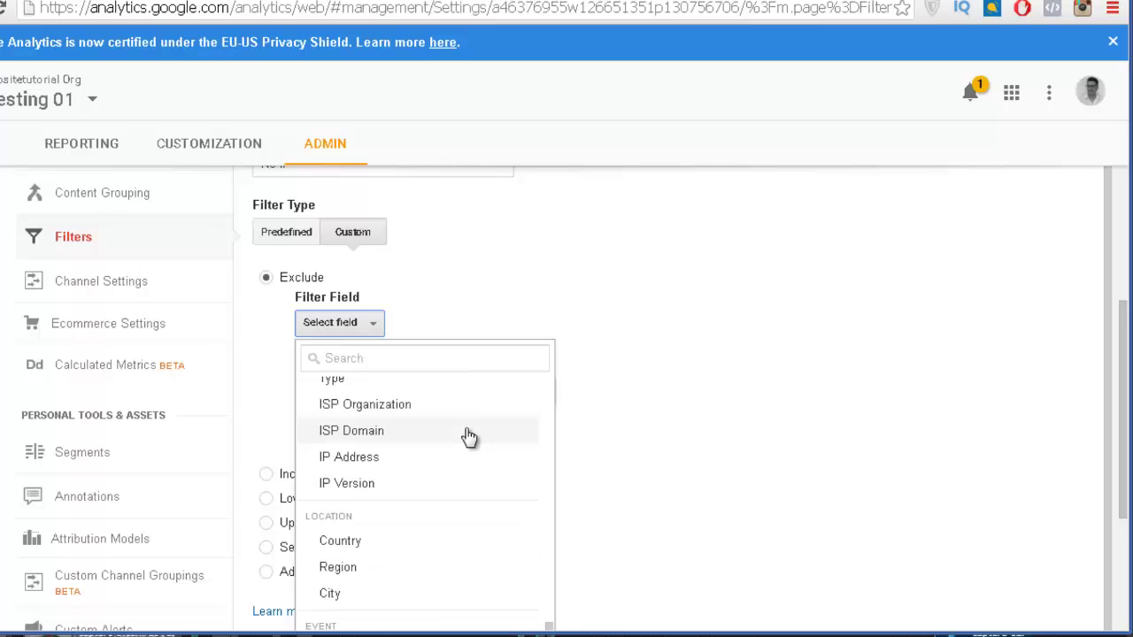
pyautogui.scroll(8, 467, 442)
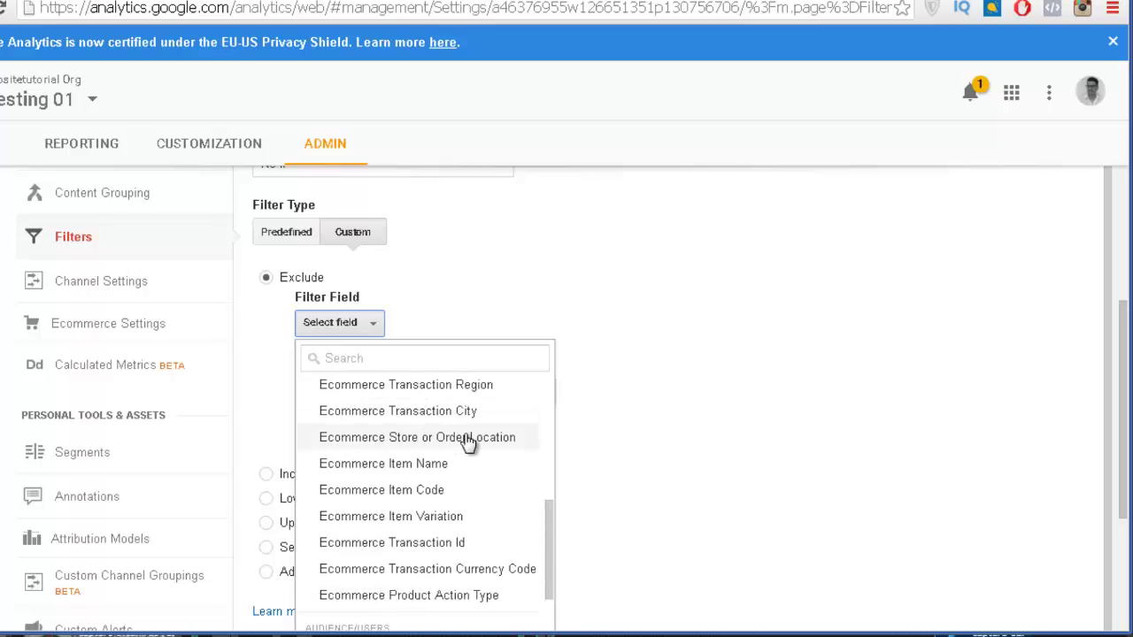
pyautogui.click(532, 331)
# Set the predefined filter to Exclude traffic from the IP addresses.
pyautogui.click(305, 247)
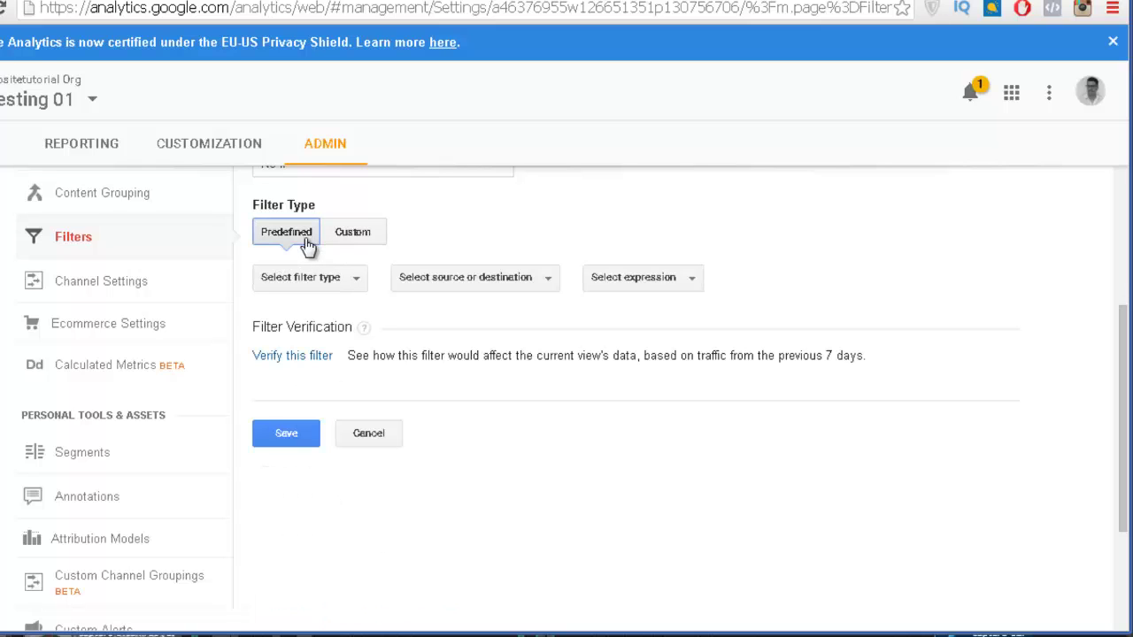
pyautogui.scroll(1, 432, 505)
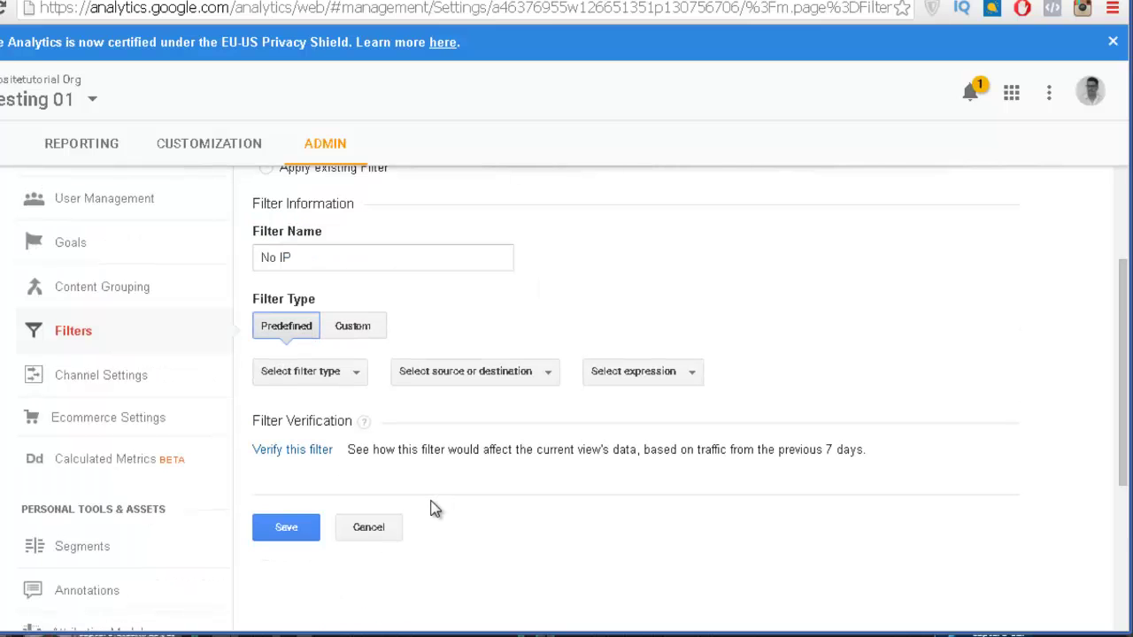
pyautogui.scroll(-1, 433, 505)
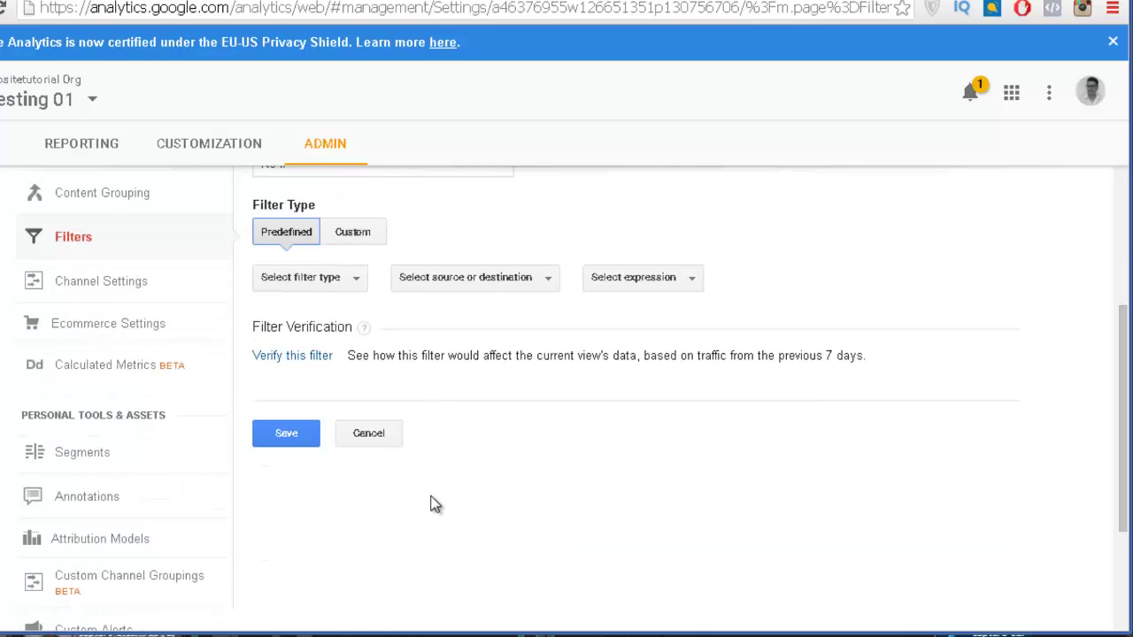
pyautogui.click(310, 285)
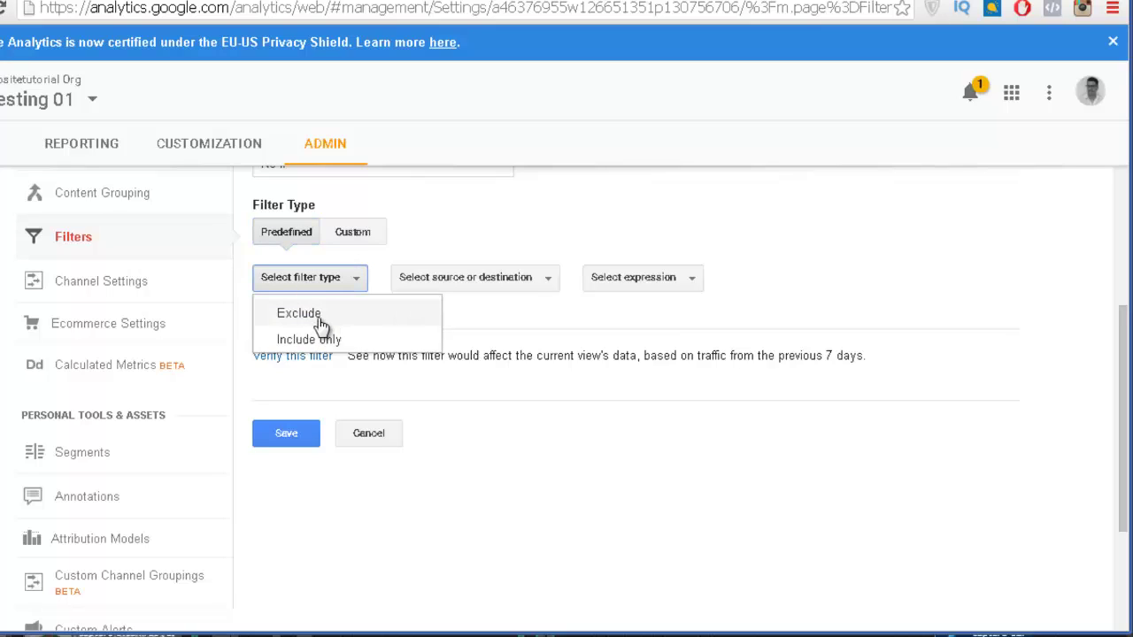
pyautogui.click(322, 324)
pyautogui.click(421, 276)
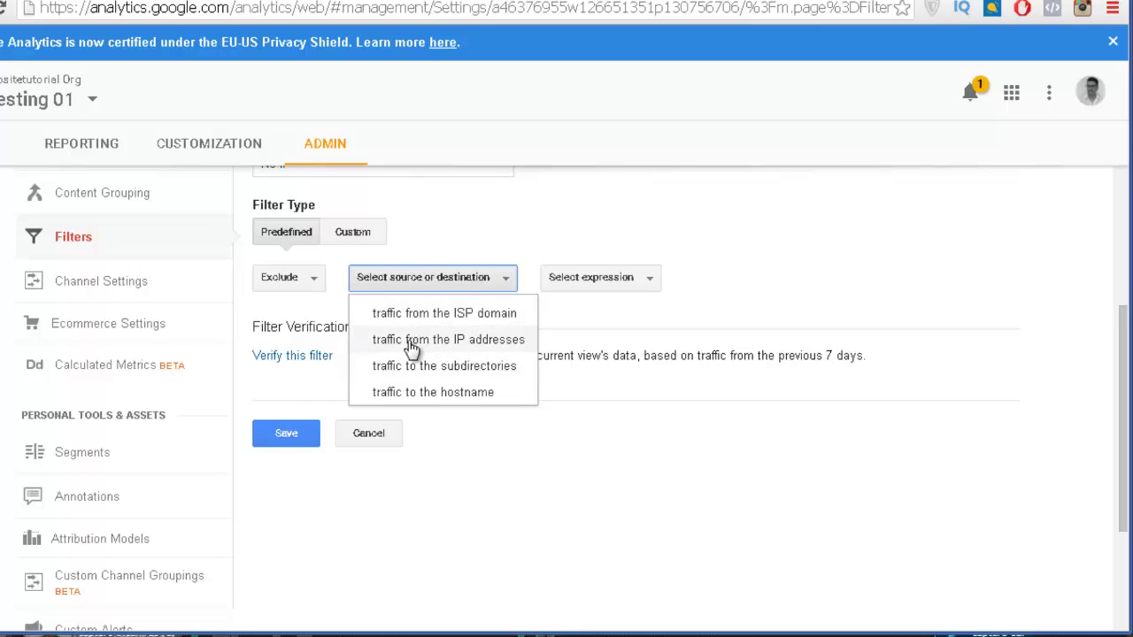
pyautogui.click(516, 343)
# Enter IP 74.125.12.187 with an 'that are equal to' match and save the No IP filter.
pyautogui.click(340, 348)
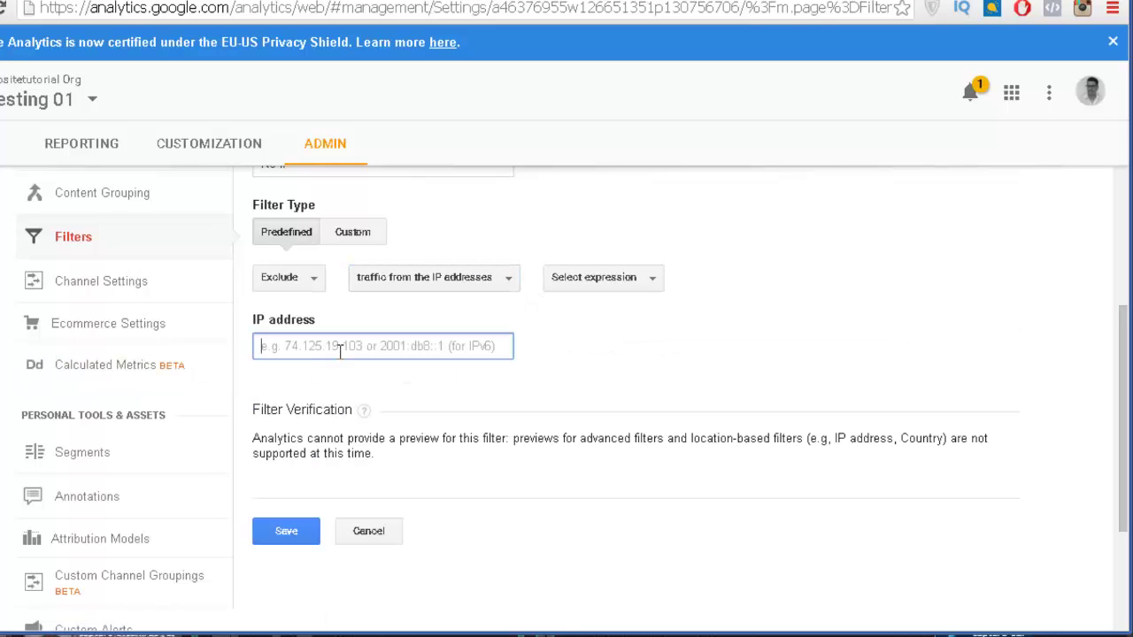
pyautogui.write('74.125.12.1')
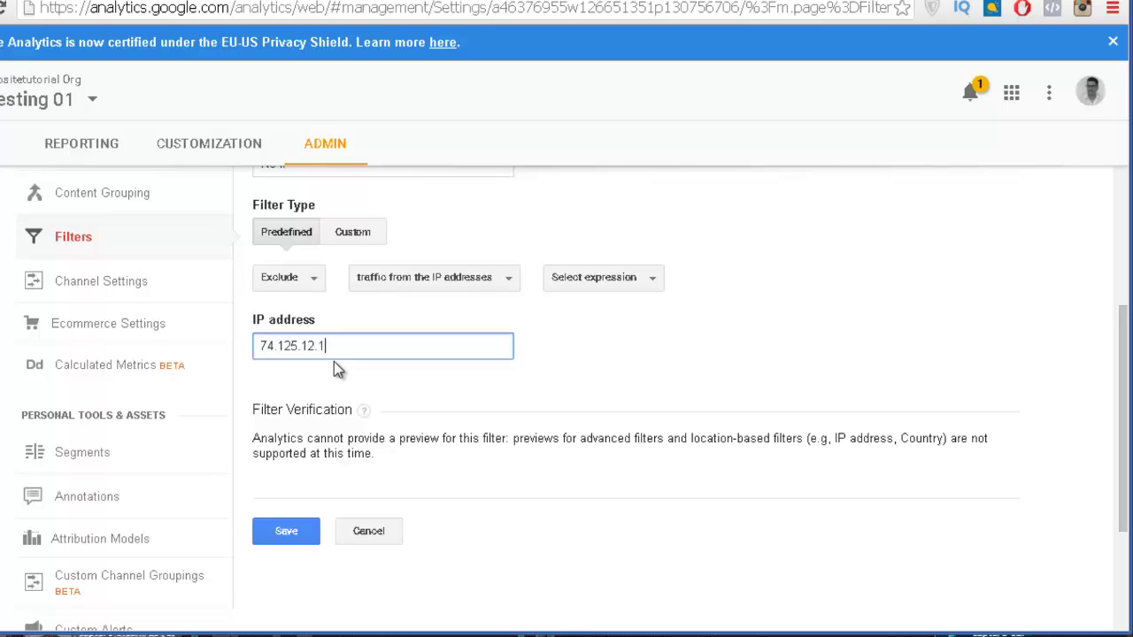
pyautogui.write('87')
pyautogui.click(619, 279)
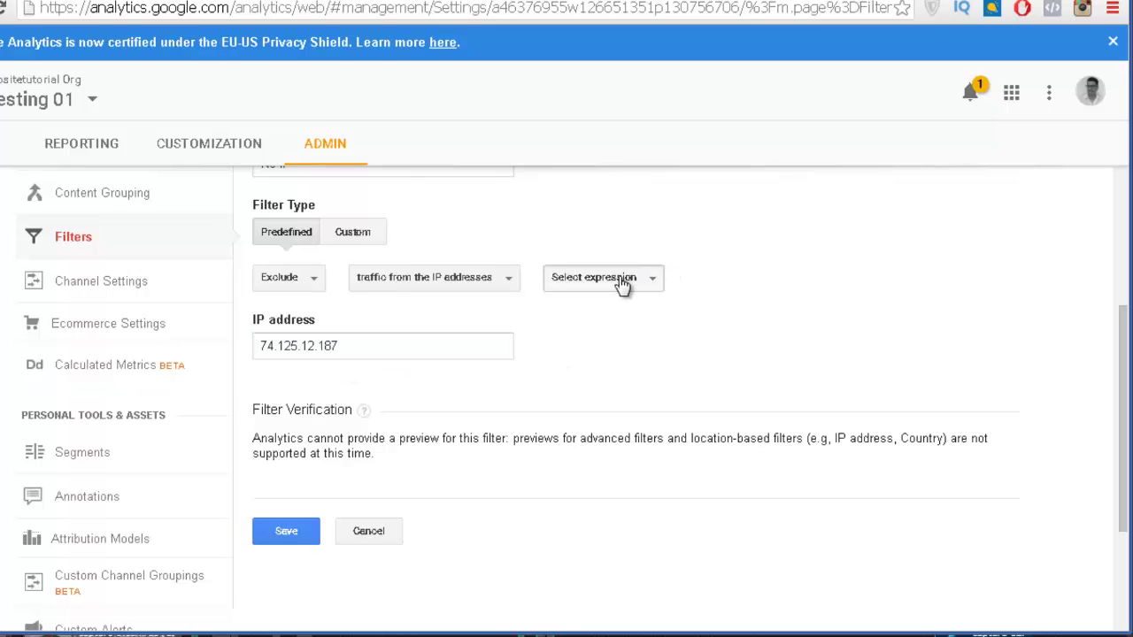
pyautogui.click(624, 315)
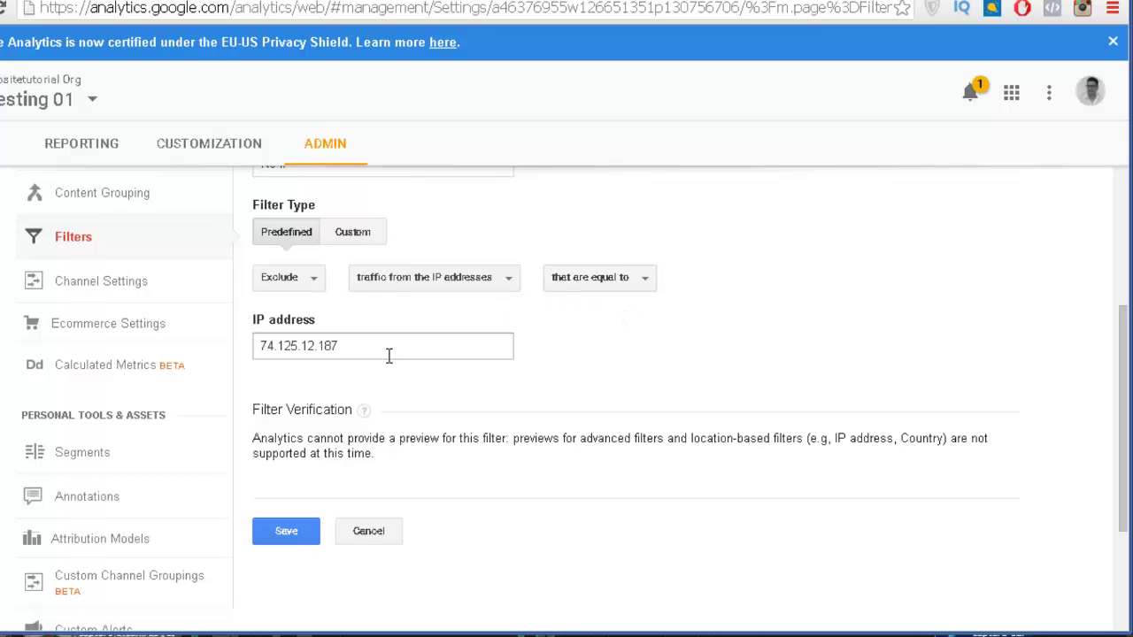
pyautogui.moveTo(389, 353); pyautogui.dragTo(258, 350)
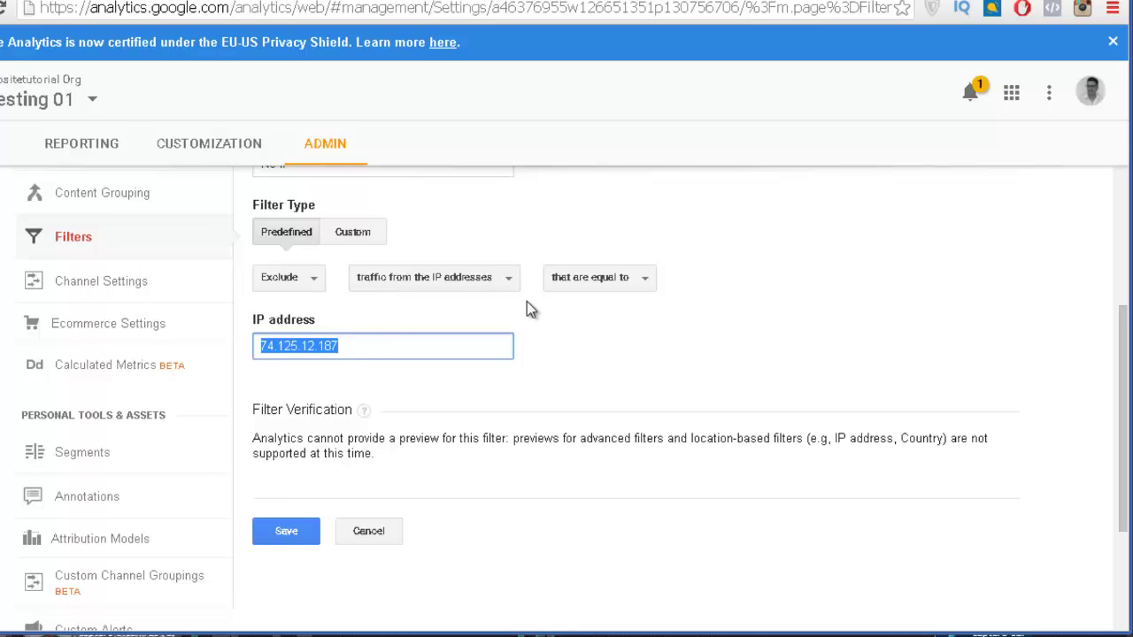
pyautogui.click(597, 279)
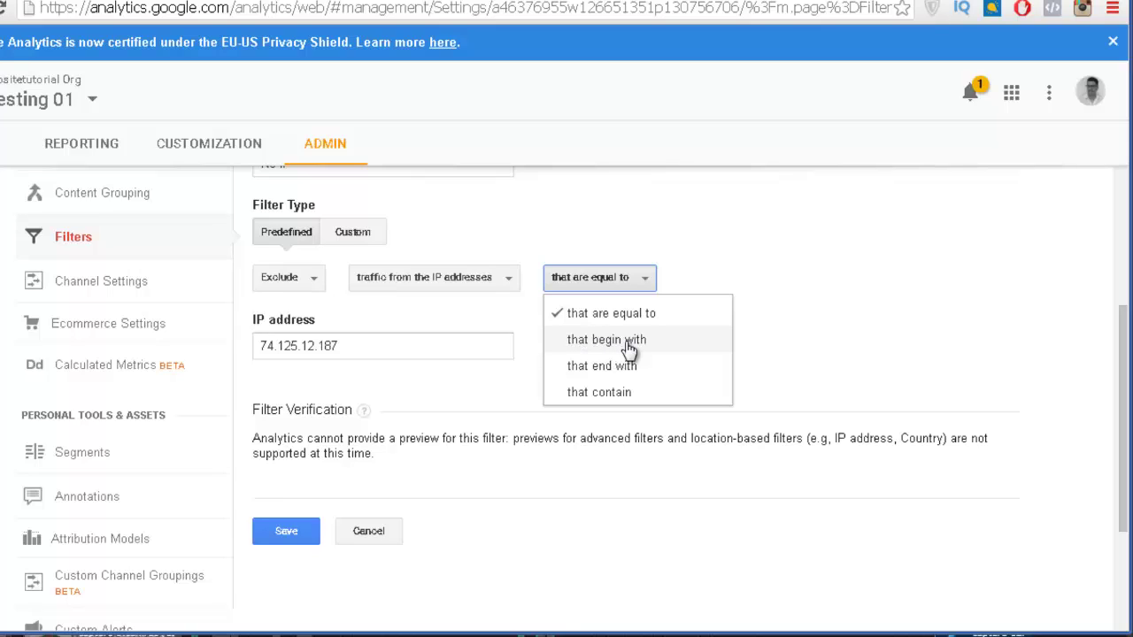
pyautogui.click(538, 329)
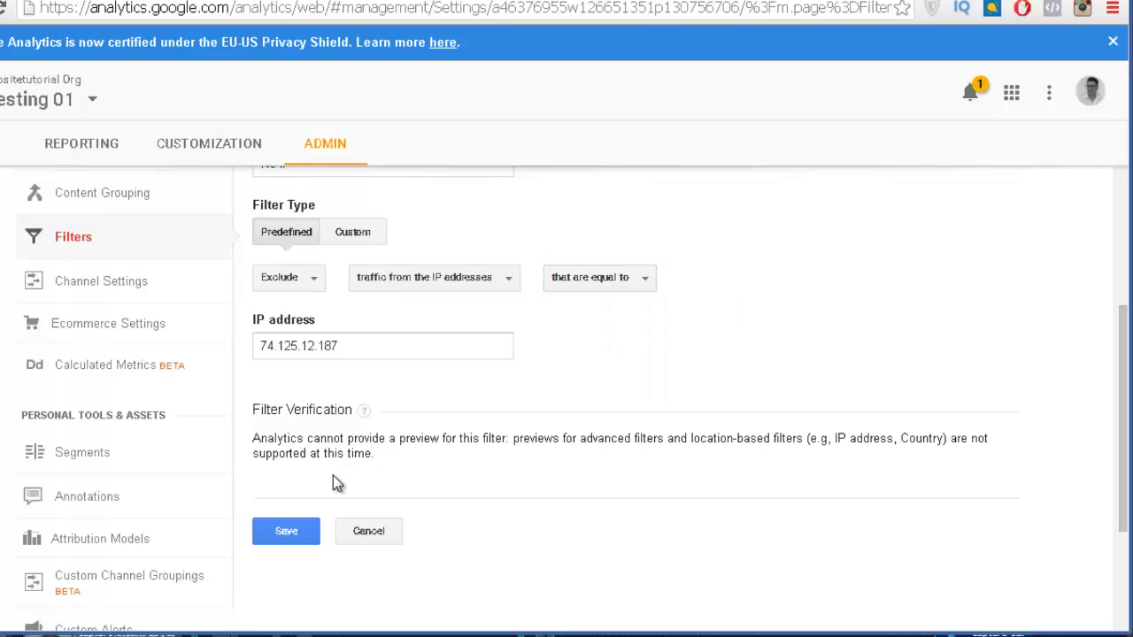
pyautogui.click(267, 535)
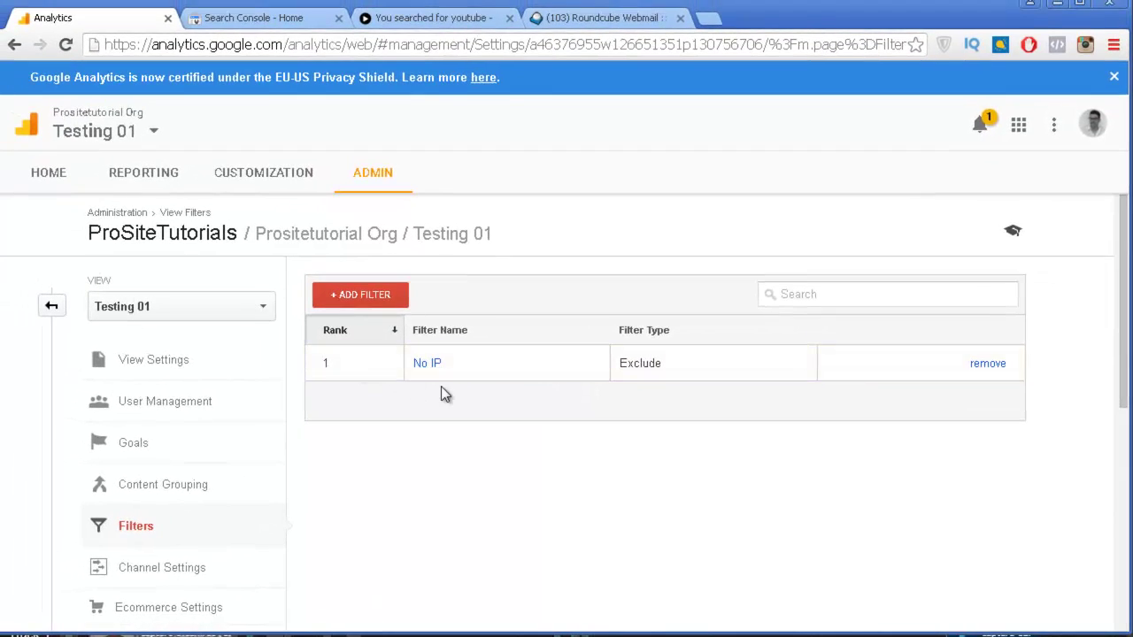
# Go to Goals for the Testing 01 view and start a new goal.
pyautogui.click(359, 176)
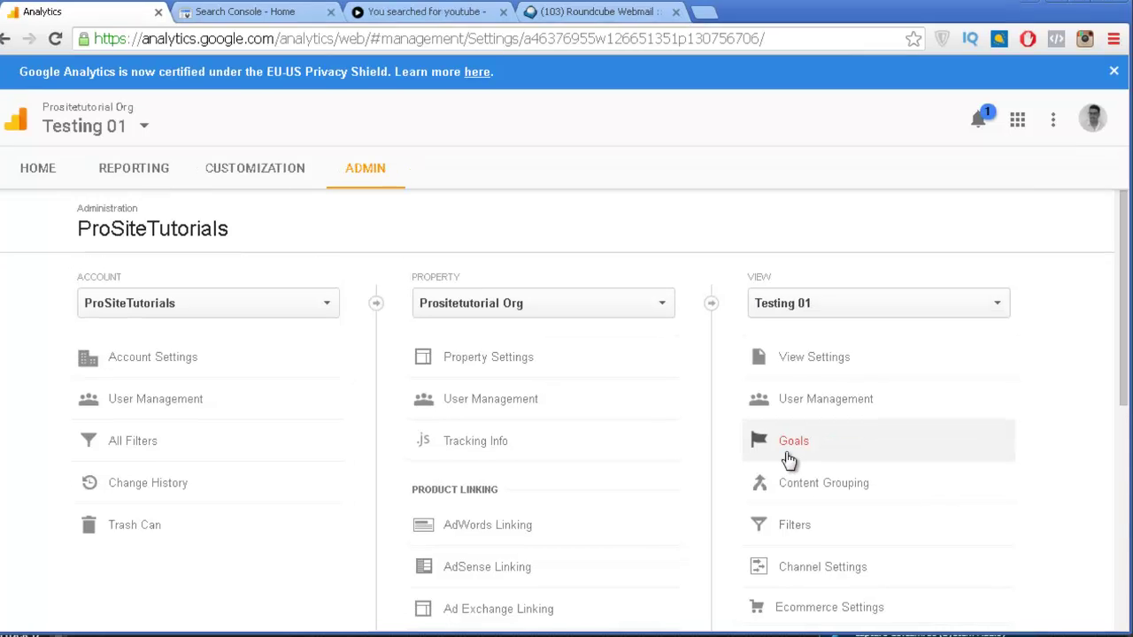
pyautogui.click(787, 458)
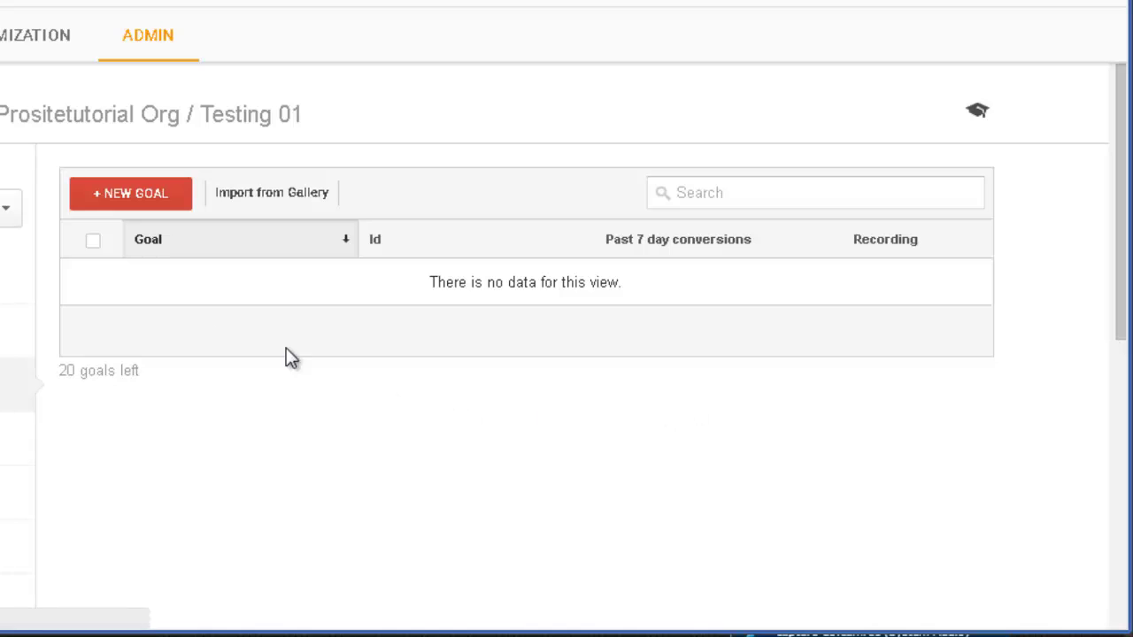
pyautogui.click(145, 205)
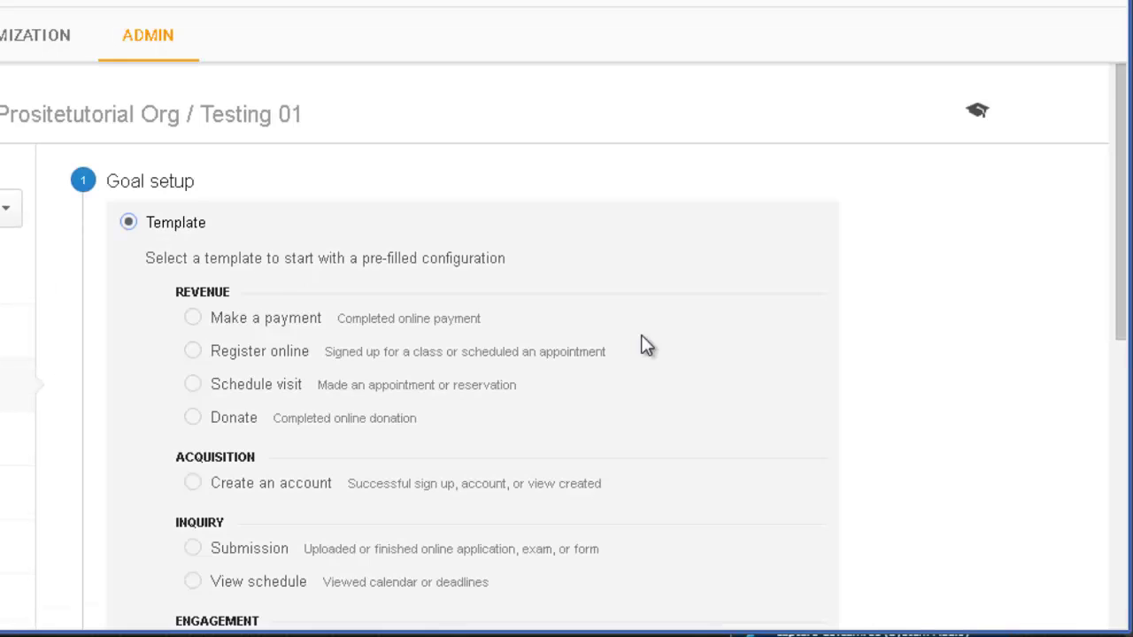
pyautogui.scroll(-4, 496, 126)
pyautogui.scroll(-3, 414, 155)
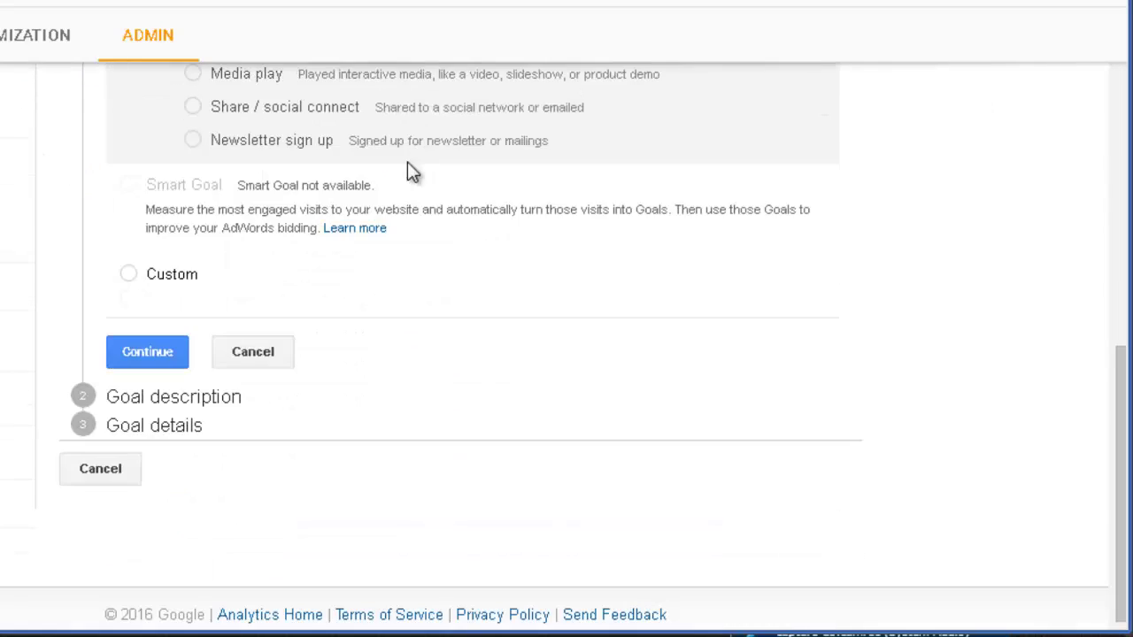
pyautogui.scroll(5, 405, 221)
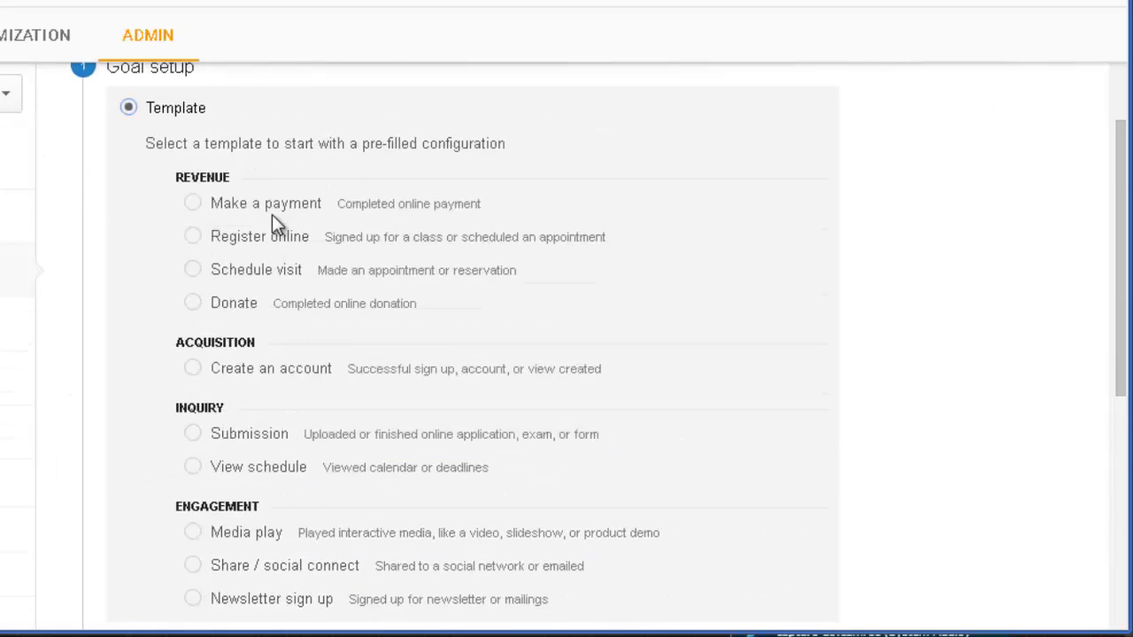
pyautogui.scroll(-3, 273, 219)
pyautogui.scroll(3, 275, 213)
# Choose the Make a payment goal template and review the setup form.
pyautogui.click(193, 203)
pyautogui.scroll(-1, 278, 220)
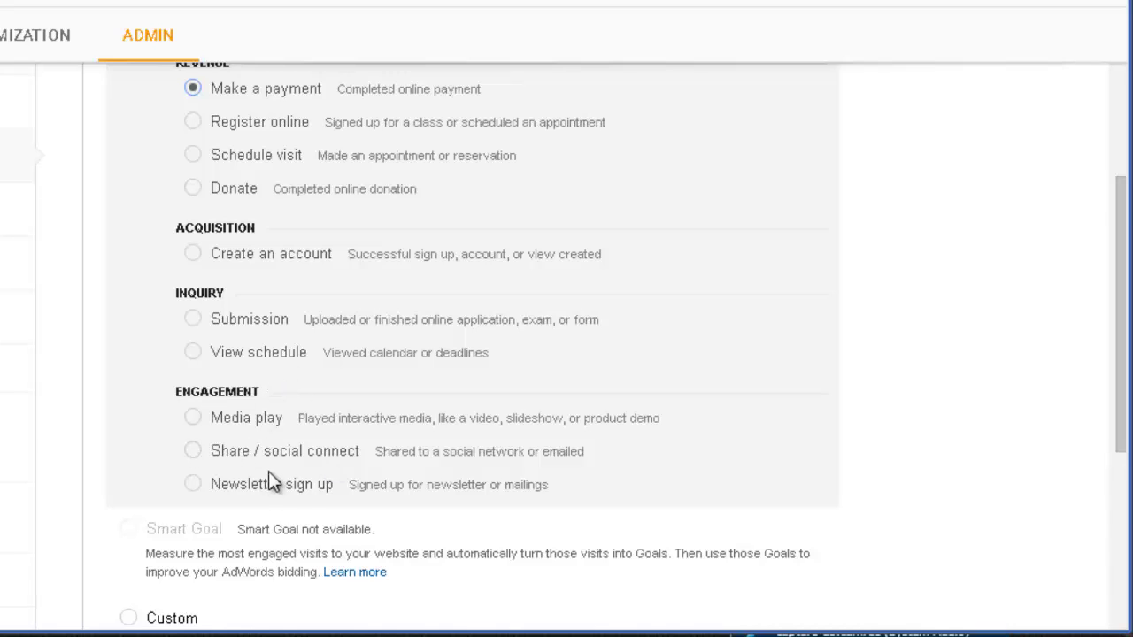
pyautogui.scroll(-1, 273, 469)
pyautogui.scroll(-1, 328, 491)
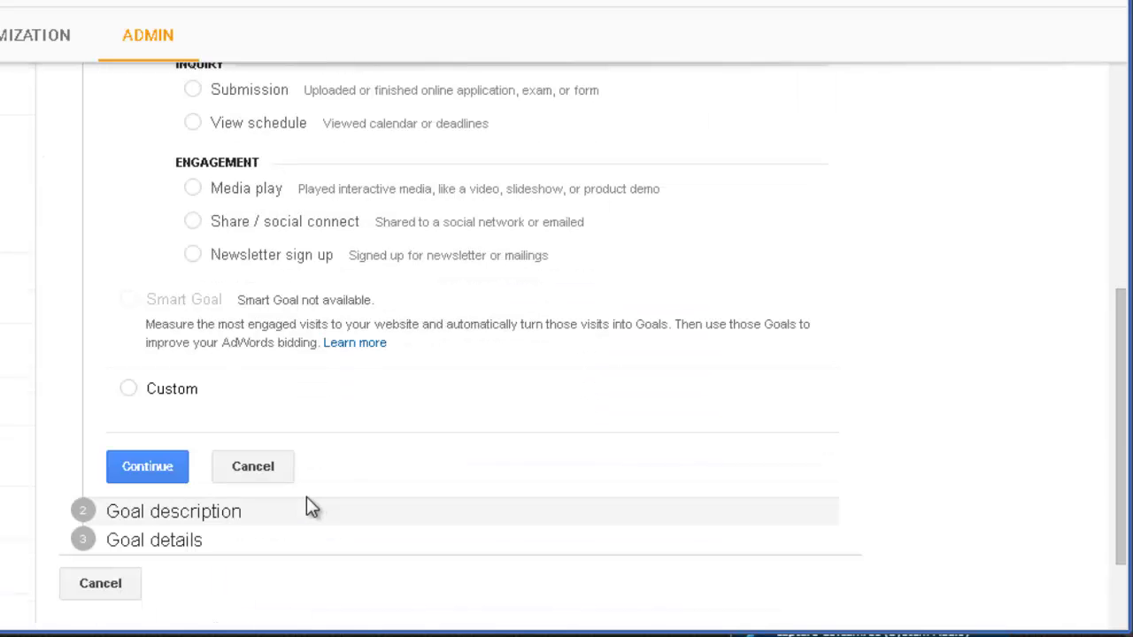
pyautogui.scroll(1, 477, 265)
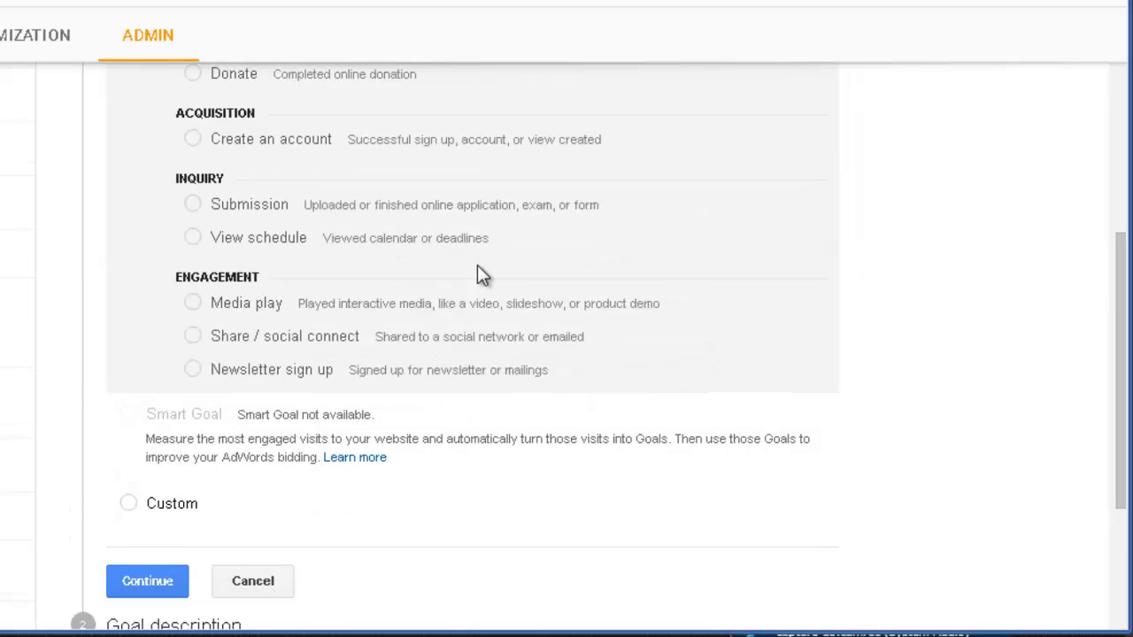
pyautogui.scroll(3, 399, 375)
pyautogui.scroll(-2, 304, 466)
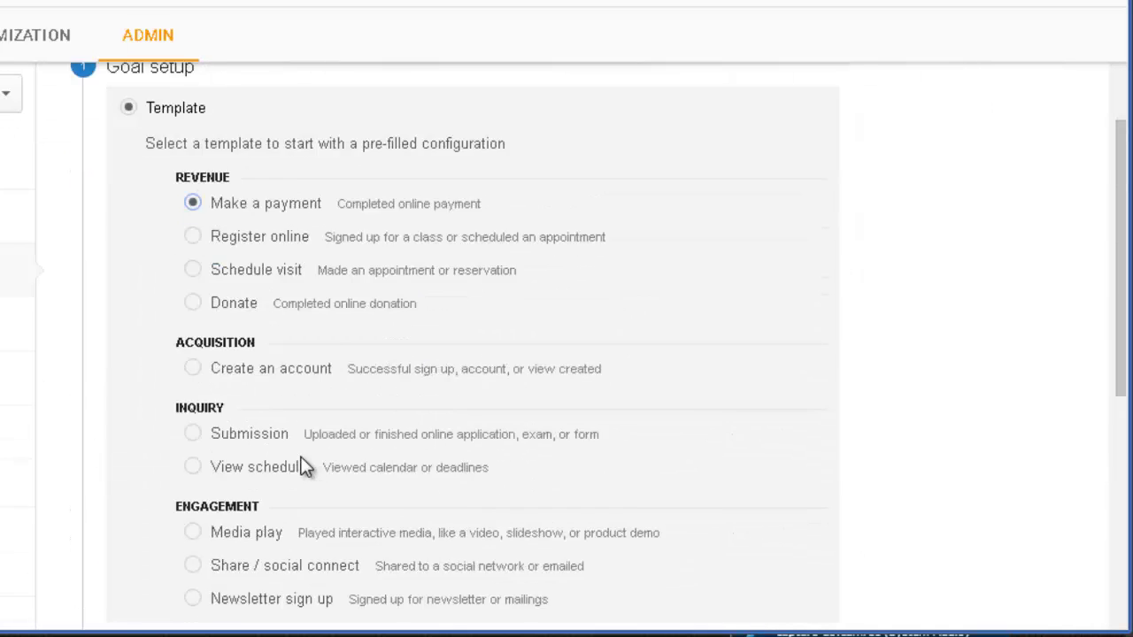
pyautogui.scroll(-1, 270, 418)
pyautogui.scroll(2, 253, 351)
pyautogui.scroll(-2, 221, 381)
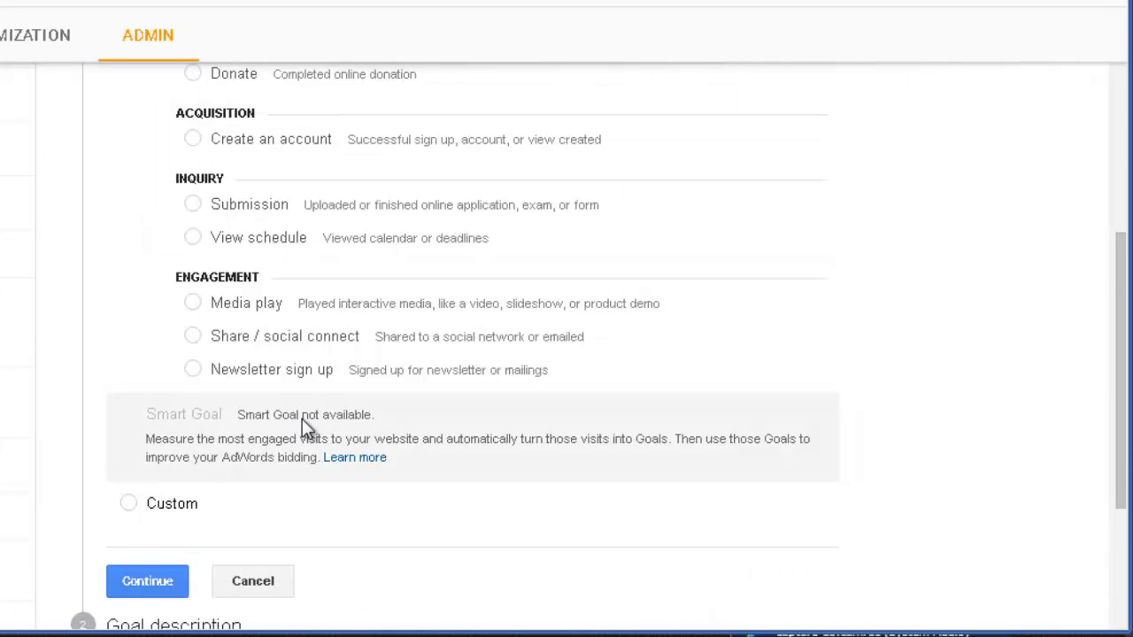
pyautogui.scroll(-1, 203, 443)
# Advance past the goal description to the goal details step.
pyautogui.click(147, 466)
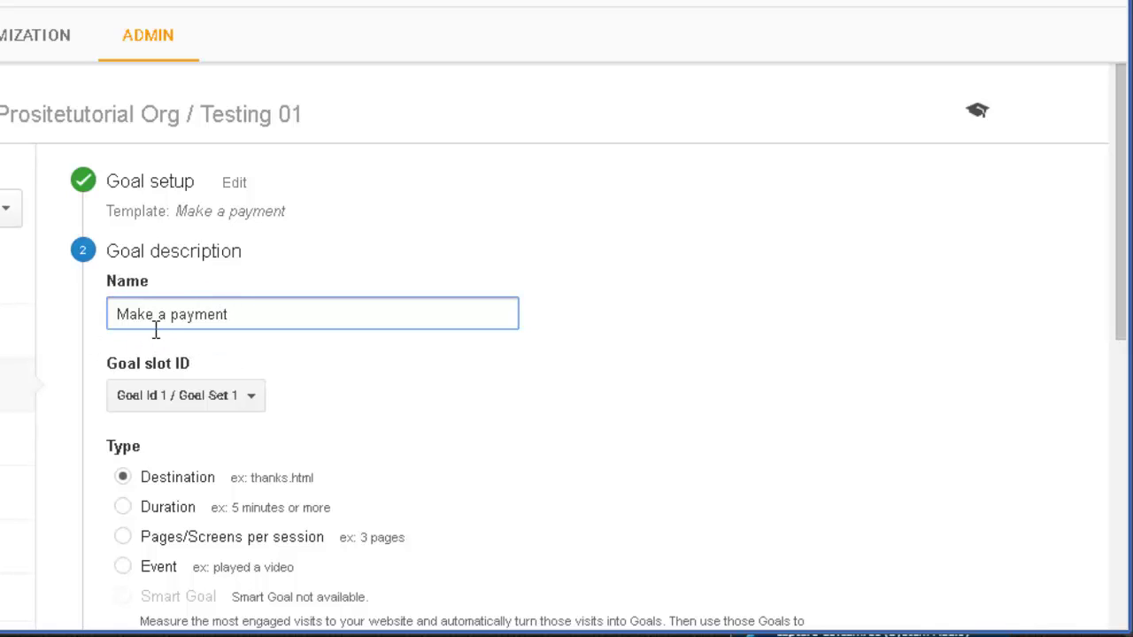
pyautogui.scroll(-1, 229, 352)
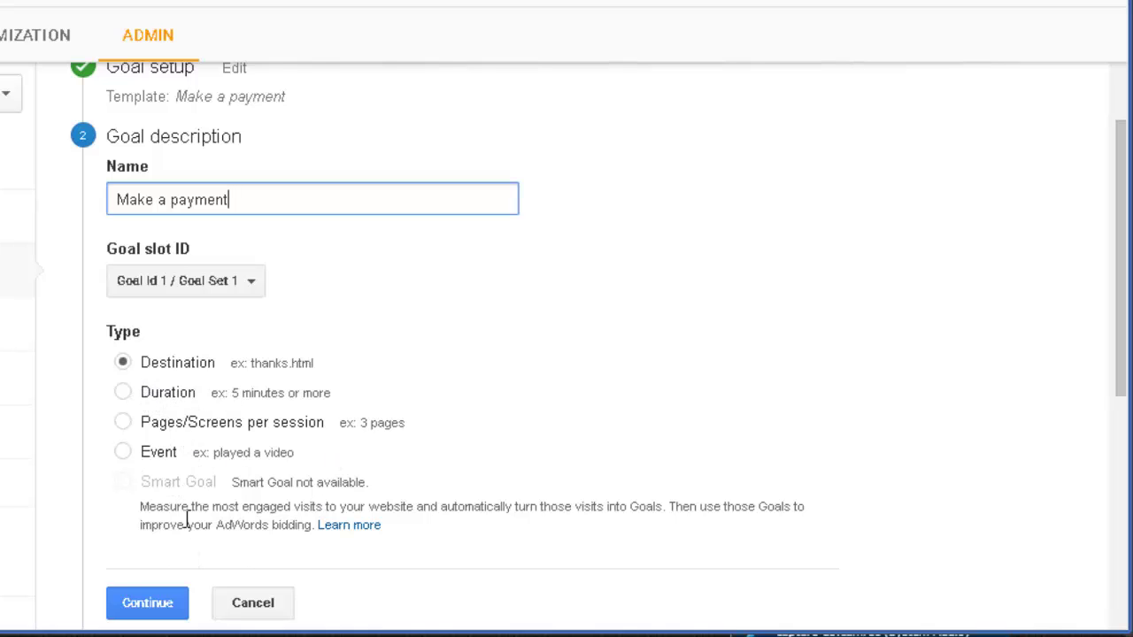
pyautogui.scroll(-1, 185, 522)
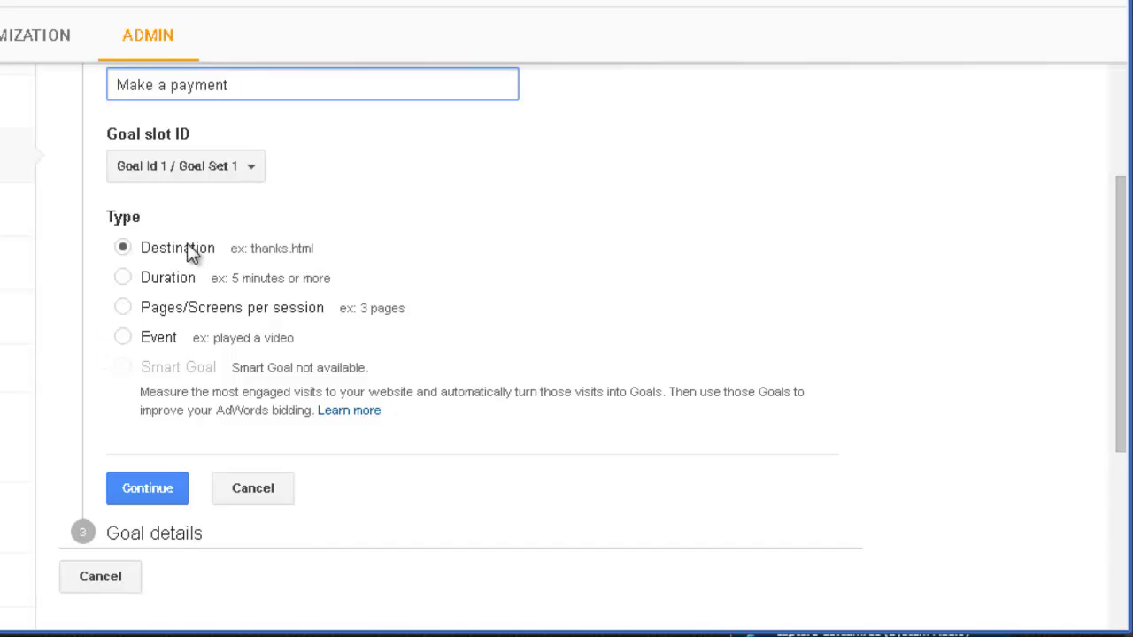
pyautogui.click(174, 498)
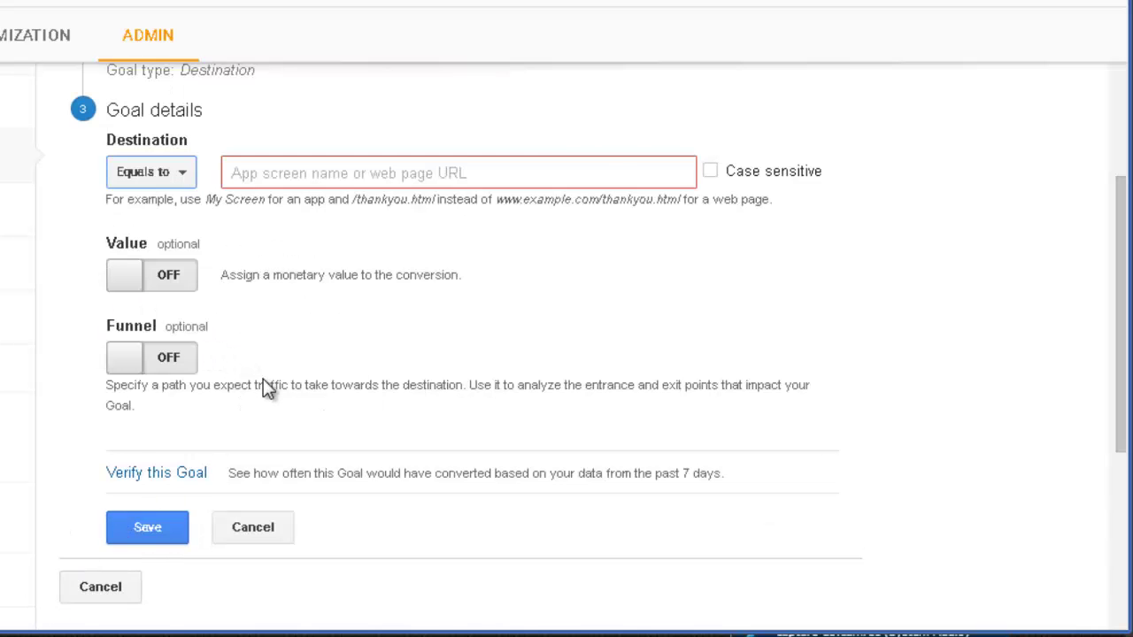
pyautogui.scroll(1, 268, 364)
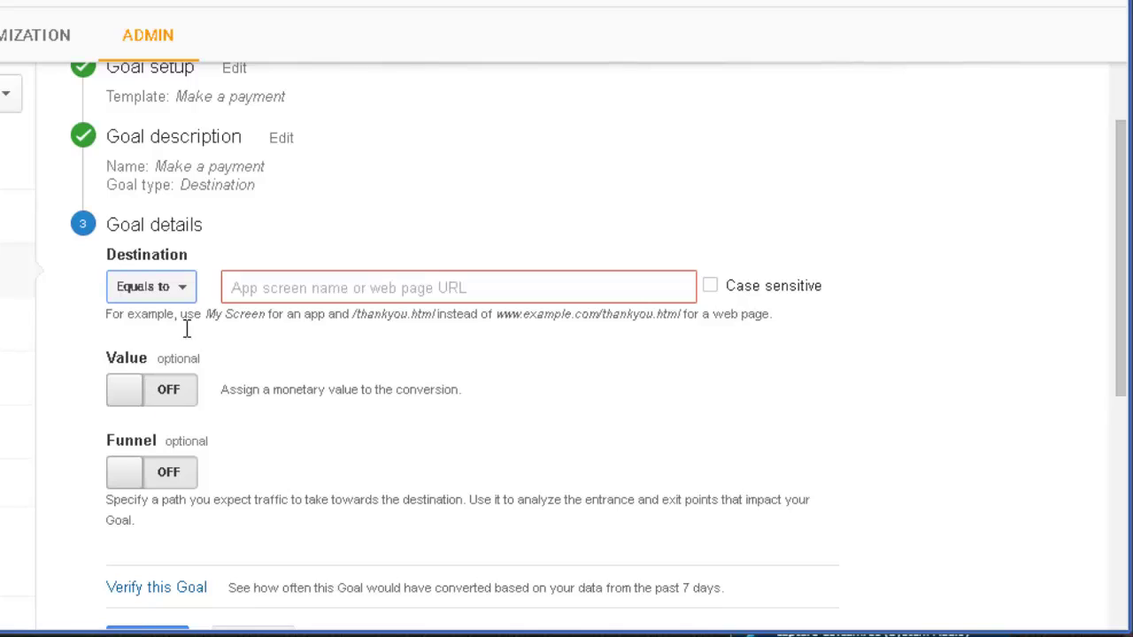
# Set the goal destination to Equals to 'Thanks'.
pyautogui.click(384, 296)
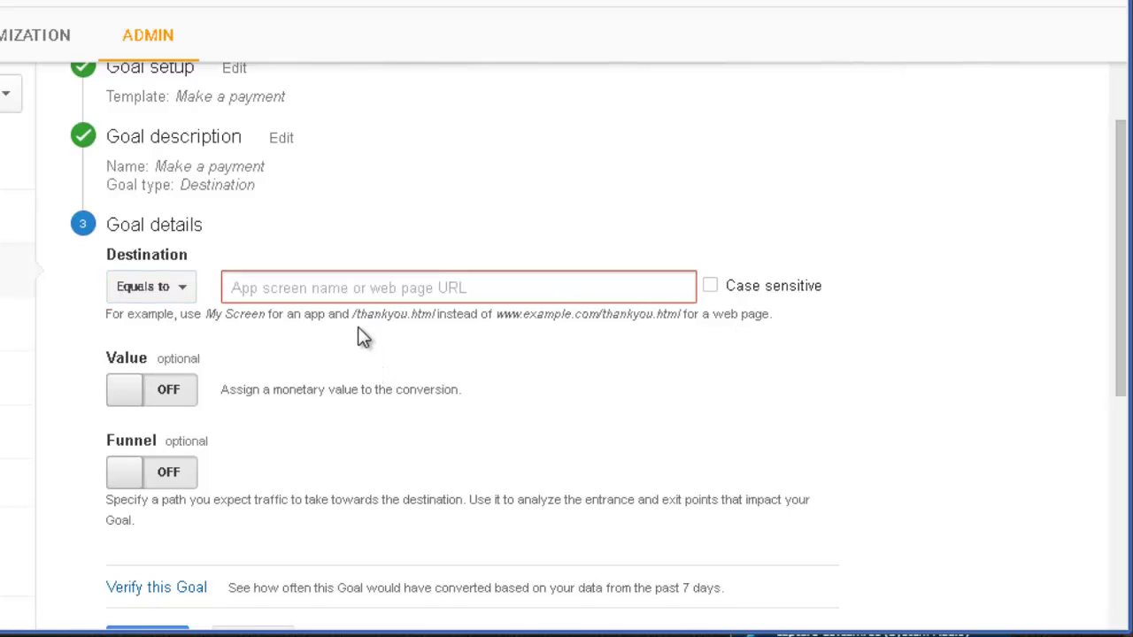
pyautogui.write('Tqh')
pyautogui.press('BackSpace')
pyautogui.press('BackSpace')
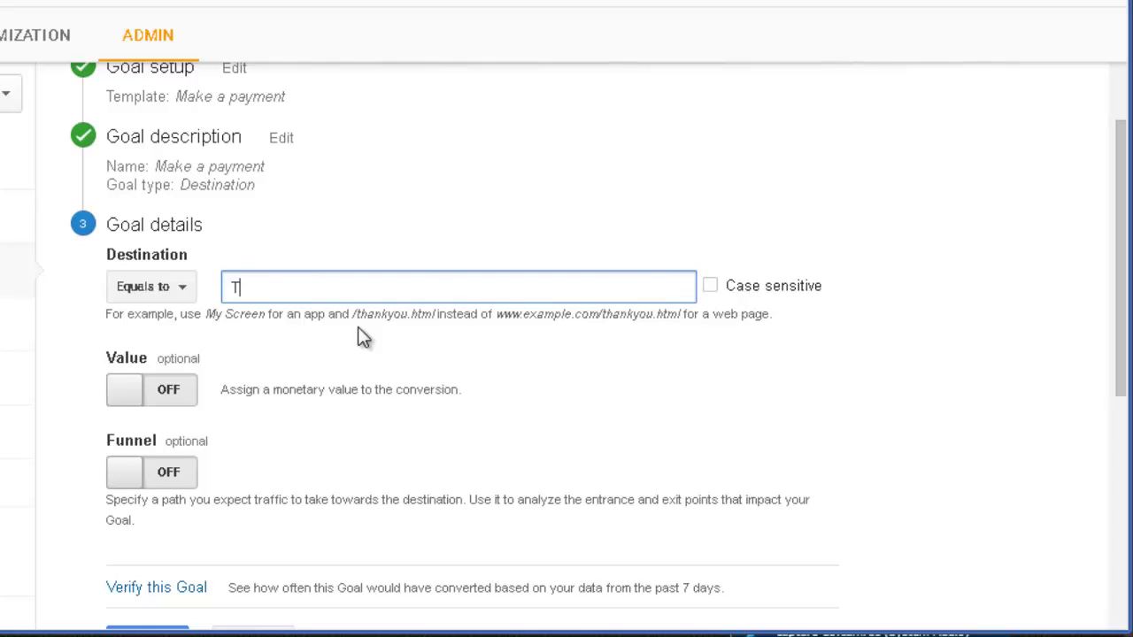
pyautogui.write('hanks')
pyautogui.moveTo(226, 286); pyautogui.dragTo(283, 286)
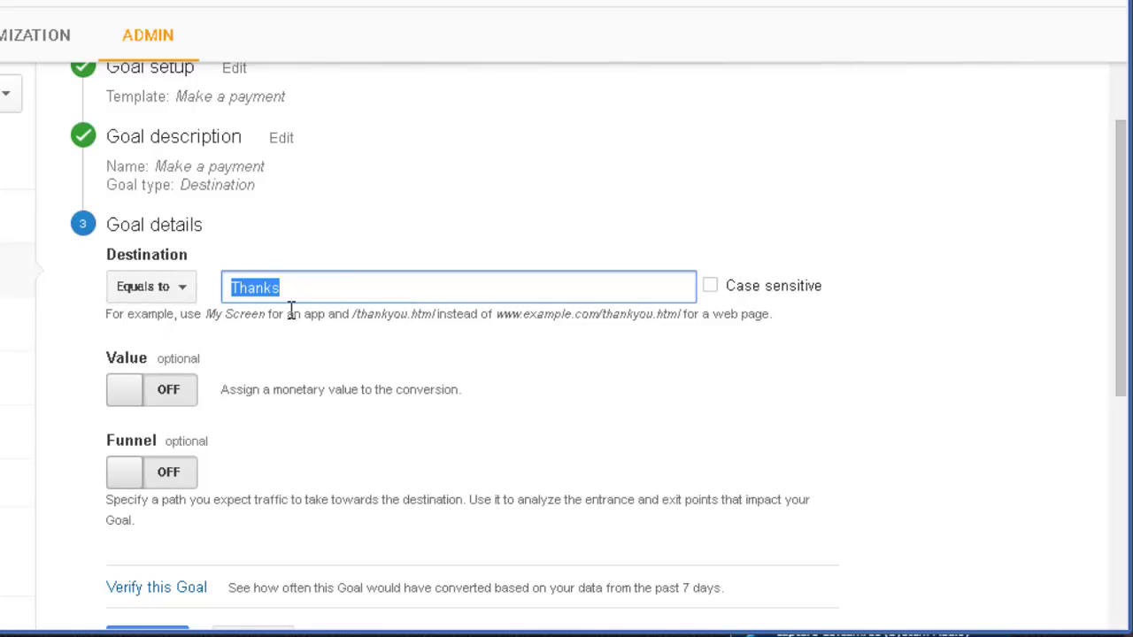
pyautogui.click(165, 292)
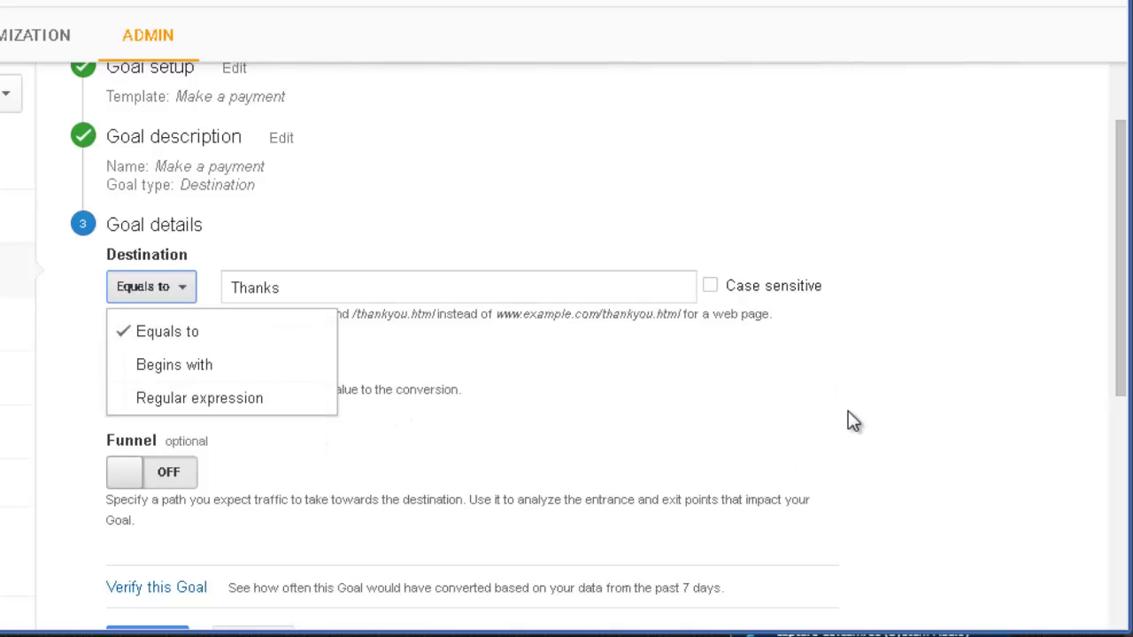
pyautogui.click(32, 387)
# Leave the funnel off after toggling it on, then save the Make a payment goal.
pyautogui.scroll(-1, 100, 341)
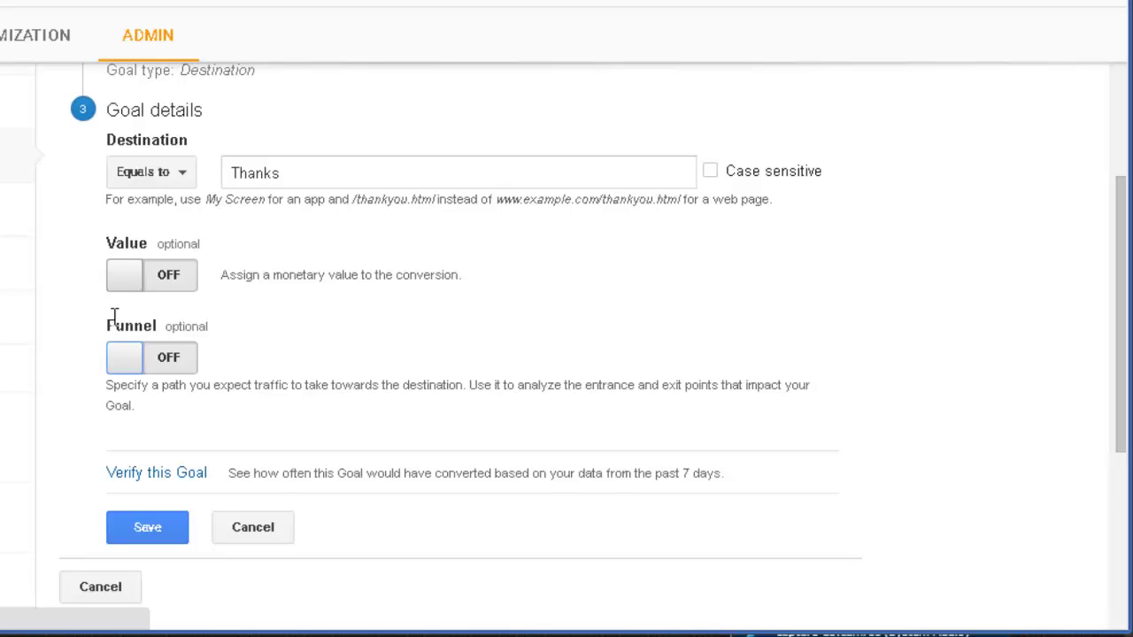
pyautogui.click(132, 363)
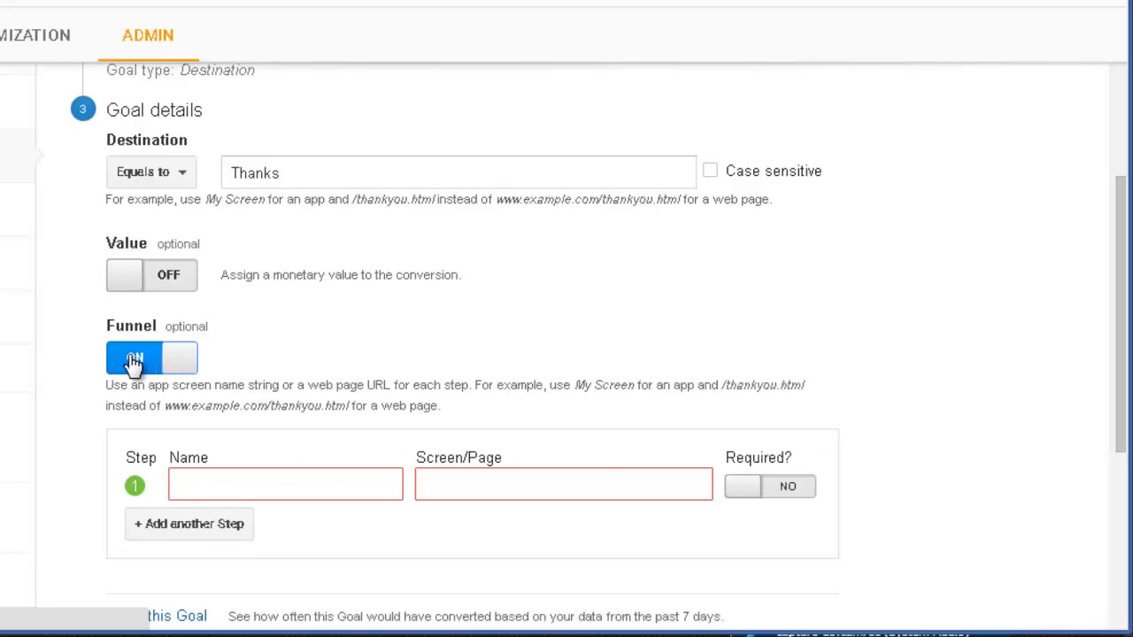
pyautogui.scroll(-1, 212, 495)
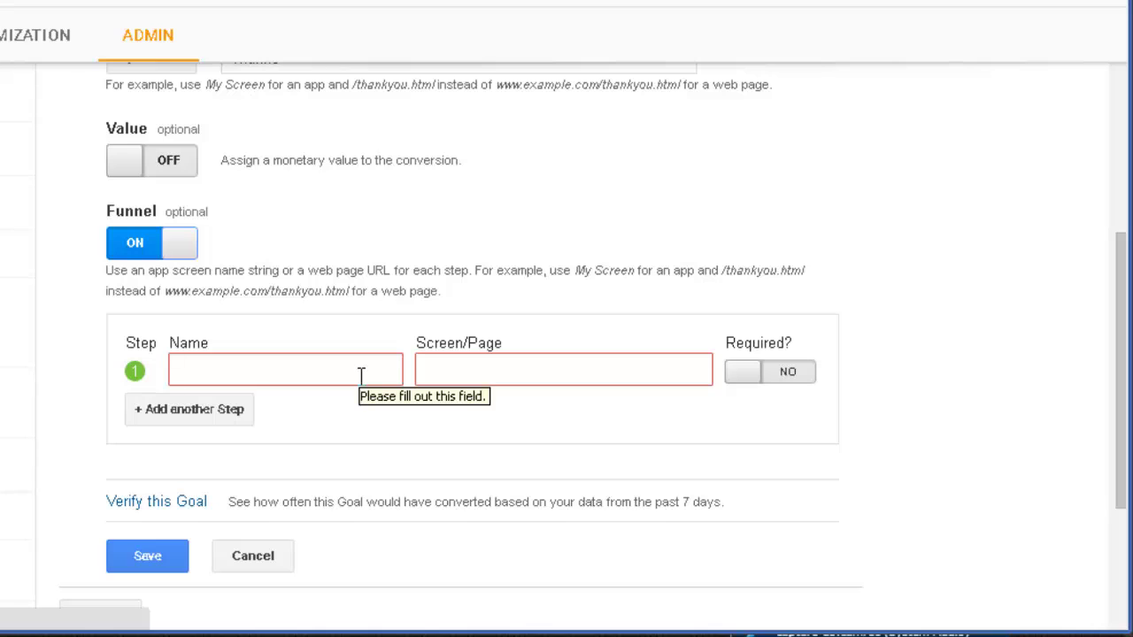
pyautogui.click(135, 248)
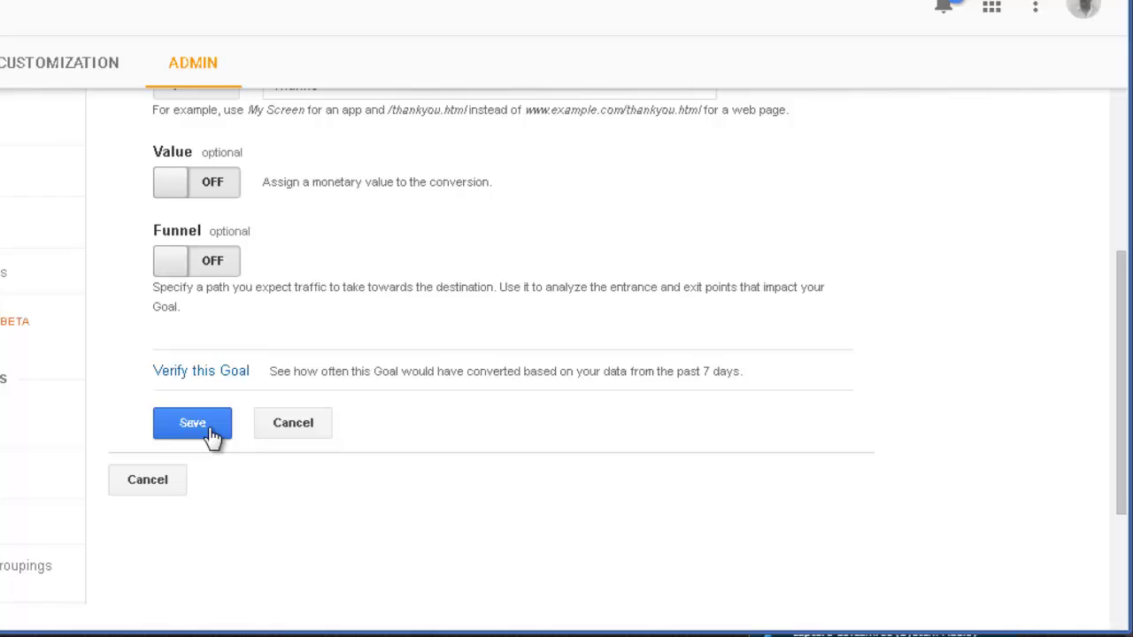
pyautogui.click(211, 433)
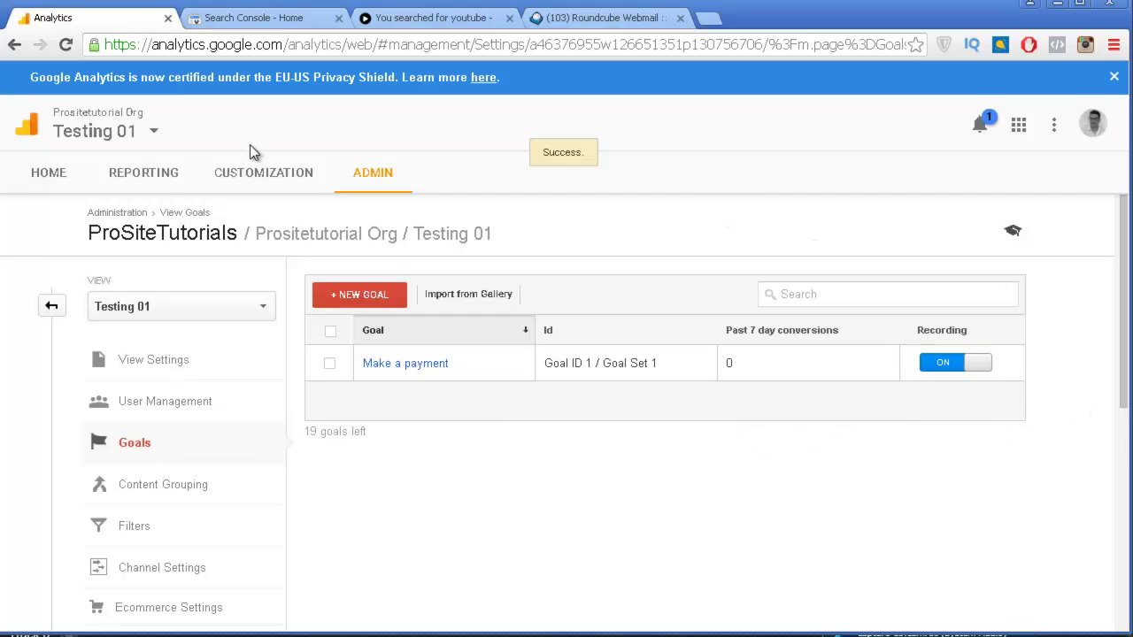
# Open Audience Overview for Testing 01 and scroll through its metrics and demographics.
pyautogui.click(155, 174)
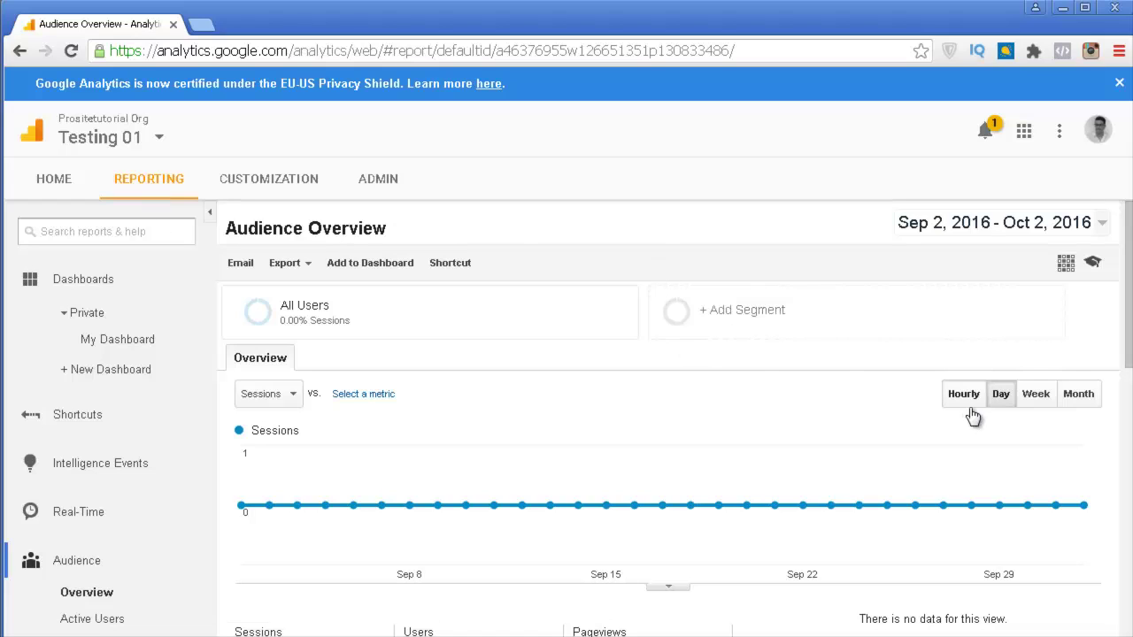
pyautogui.moveTo(269, 471)
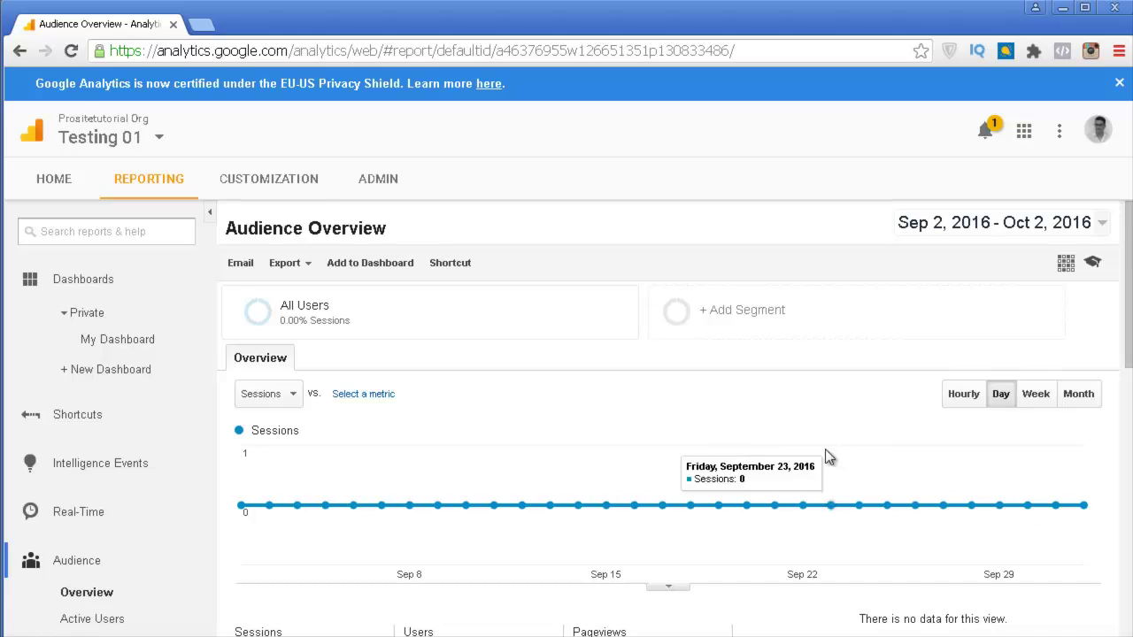
pyautogui.scroll(-2, 824, 457)
pyautogui.scroll(-4, 989, 435)
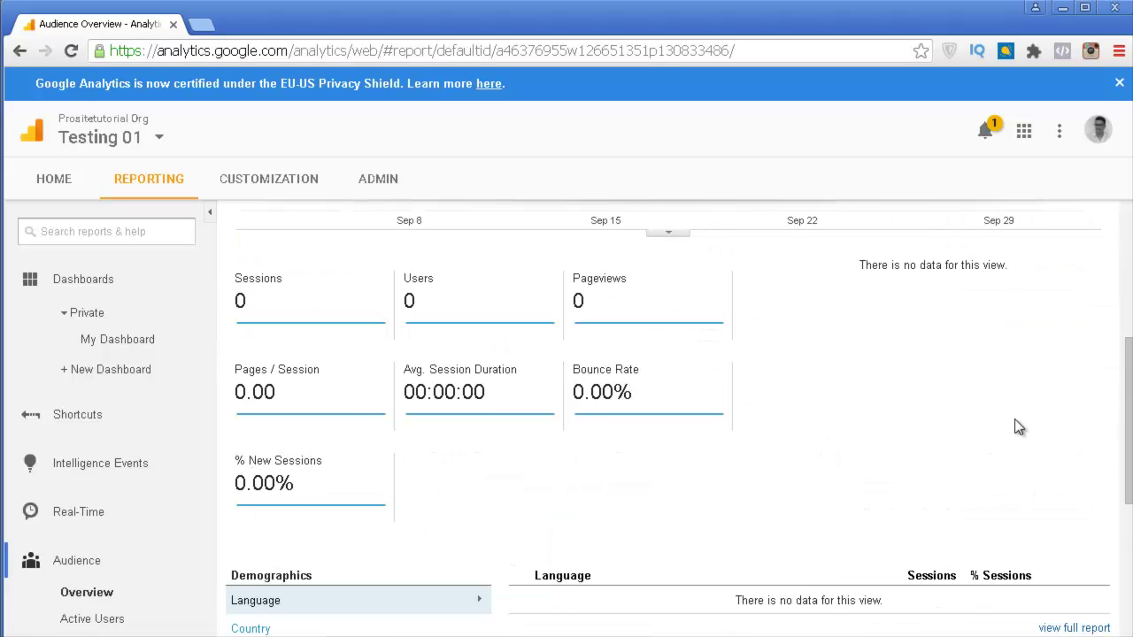
pyautogui.scroll(-1, 389, 372)
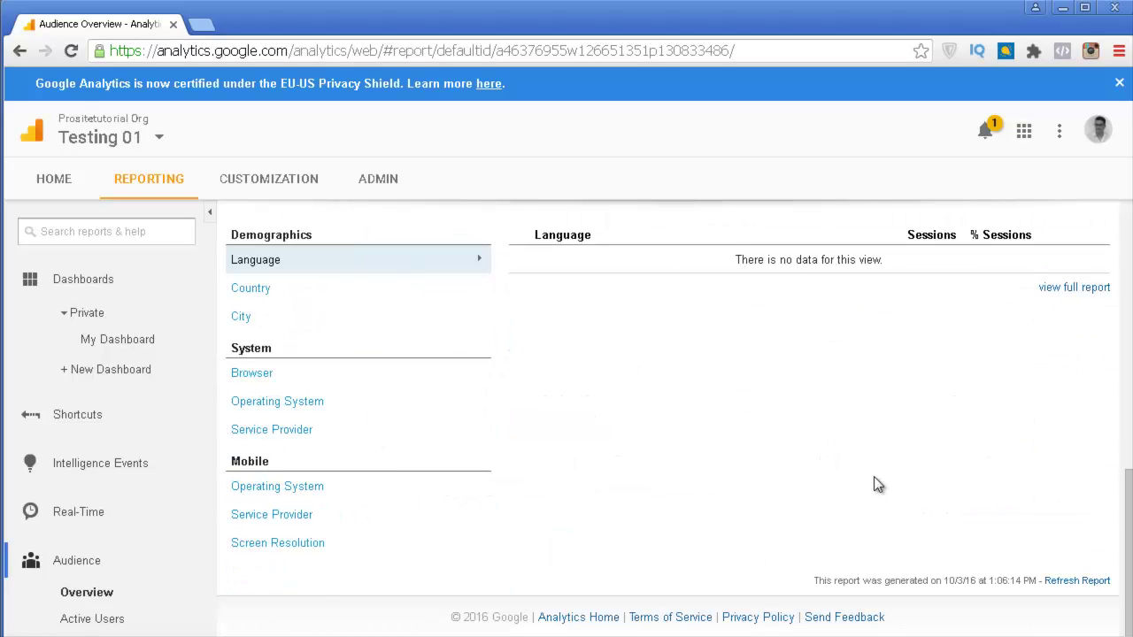
pyautogui.scroll(7, 676, 341)
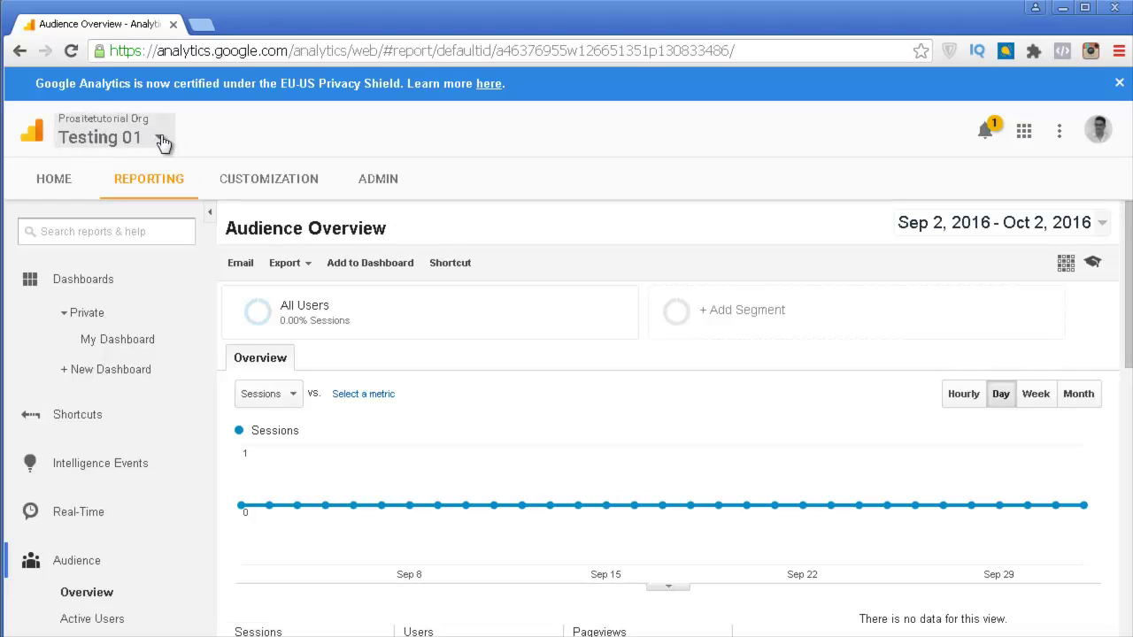
# Switch the report to the All Web Site Data view under Prositetutorial Org.
pyautogui.click(158, 141)
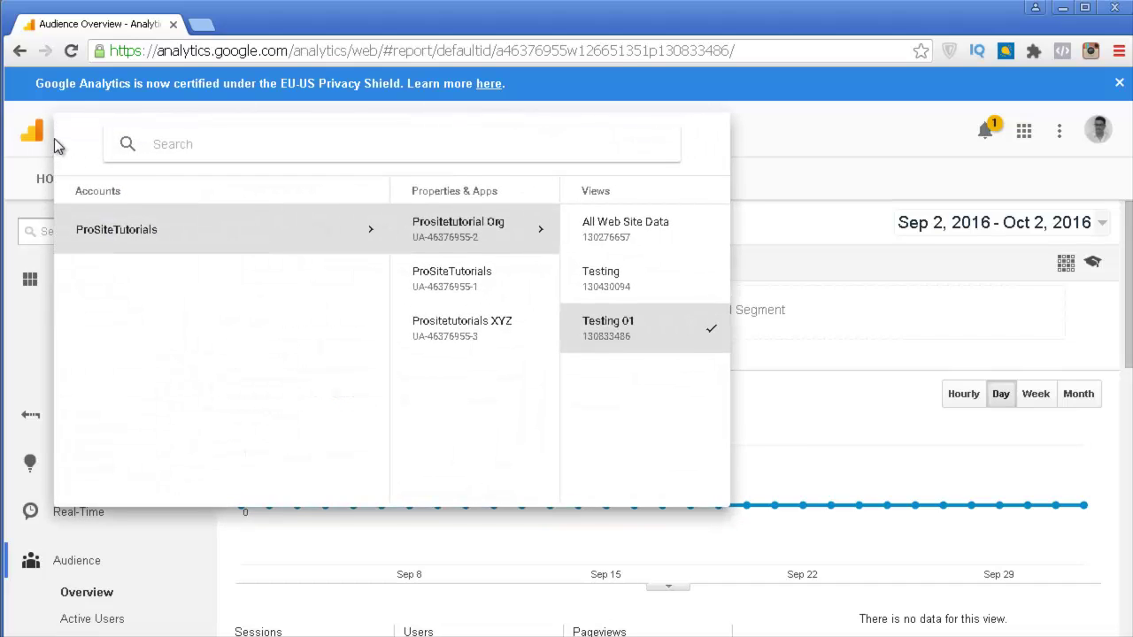
pyautogui.click(157, 234)
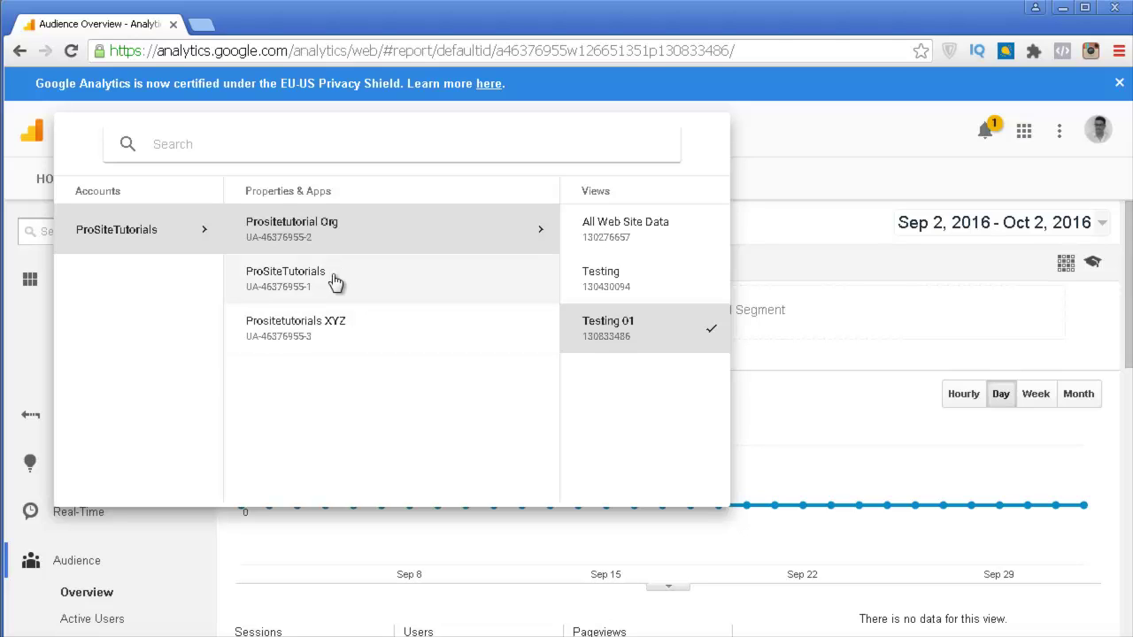
pyautogui.click(335, 282)
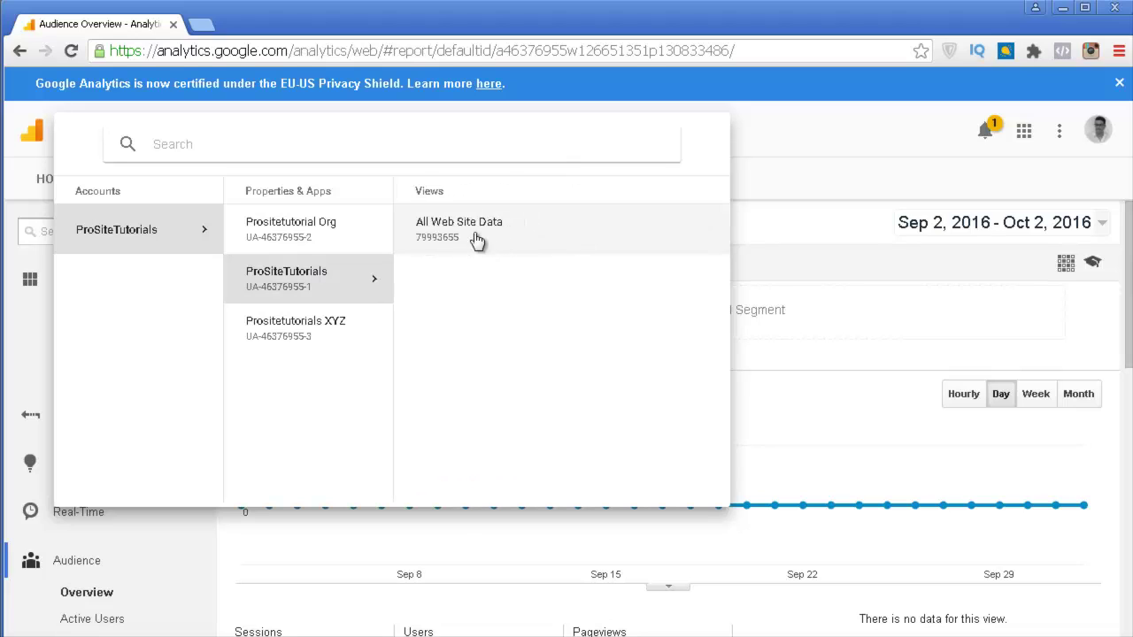
pyautogui.click(359, 240)
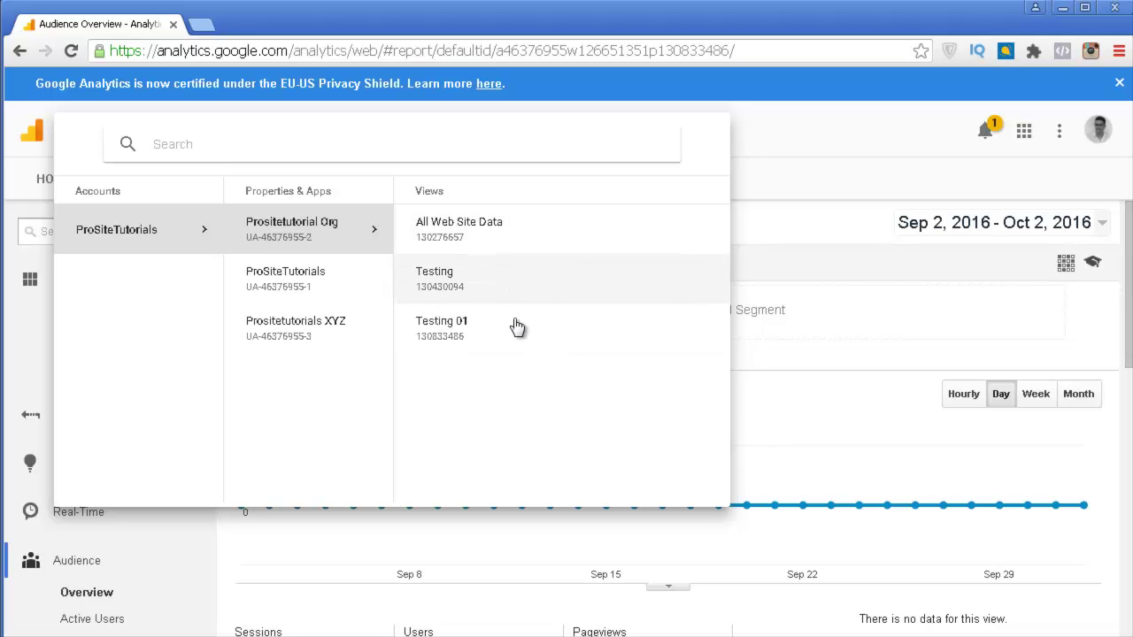
pyautogui.click(485, 248)
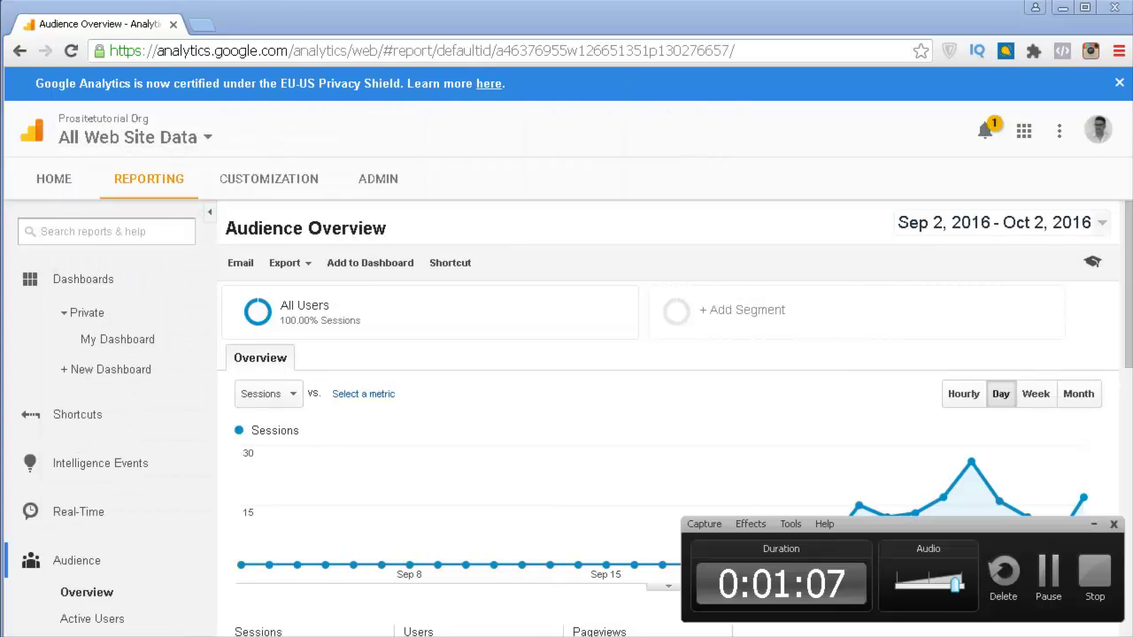
# Open the Email Report form for the Audience Overview report.
pyautogui.click(1094, 574)
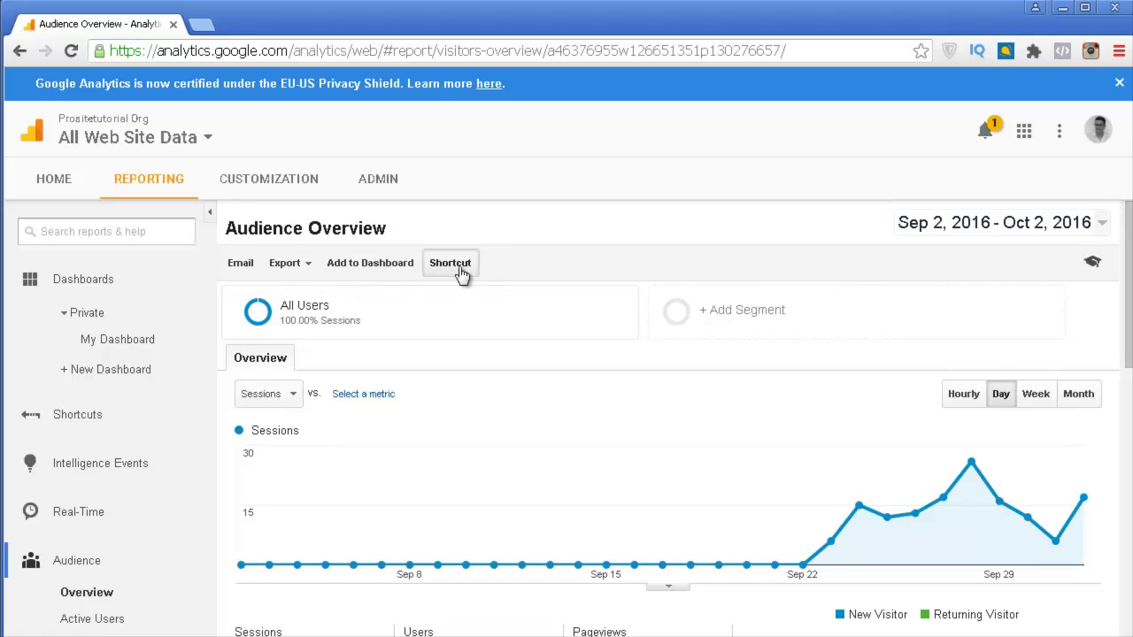
pyautogui.click(245, 269)
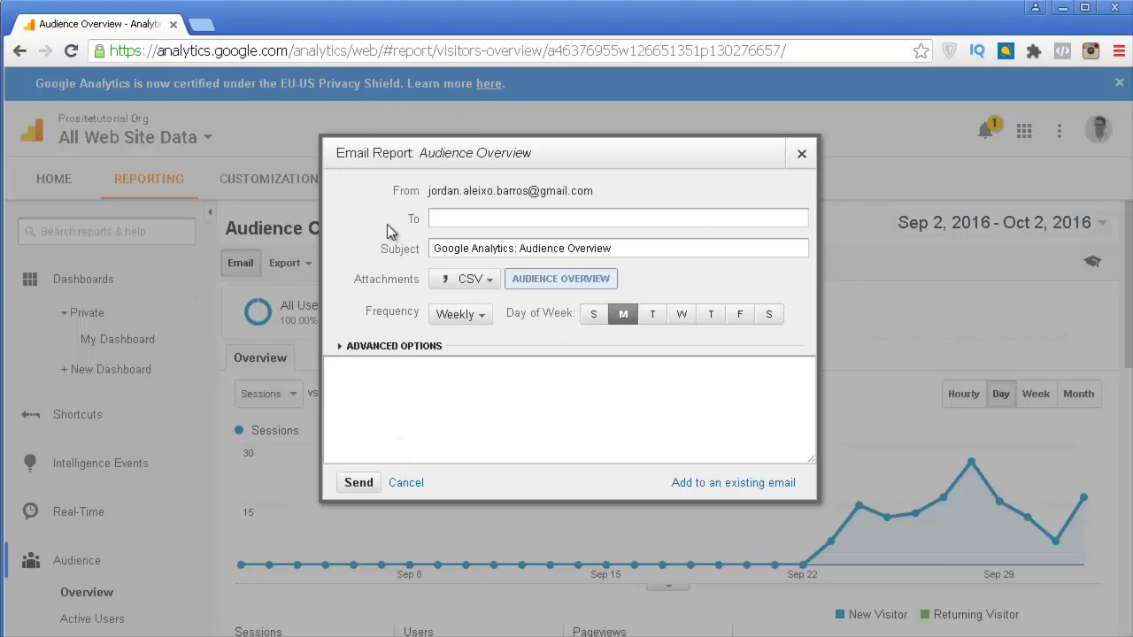
# Fill in the recipient's e-mail address and keep CSV as the attachment format.
pyautogui.click(449, 227)
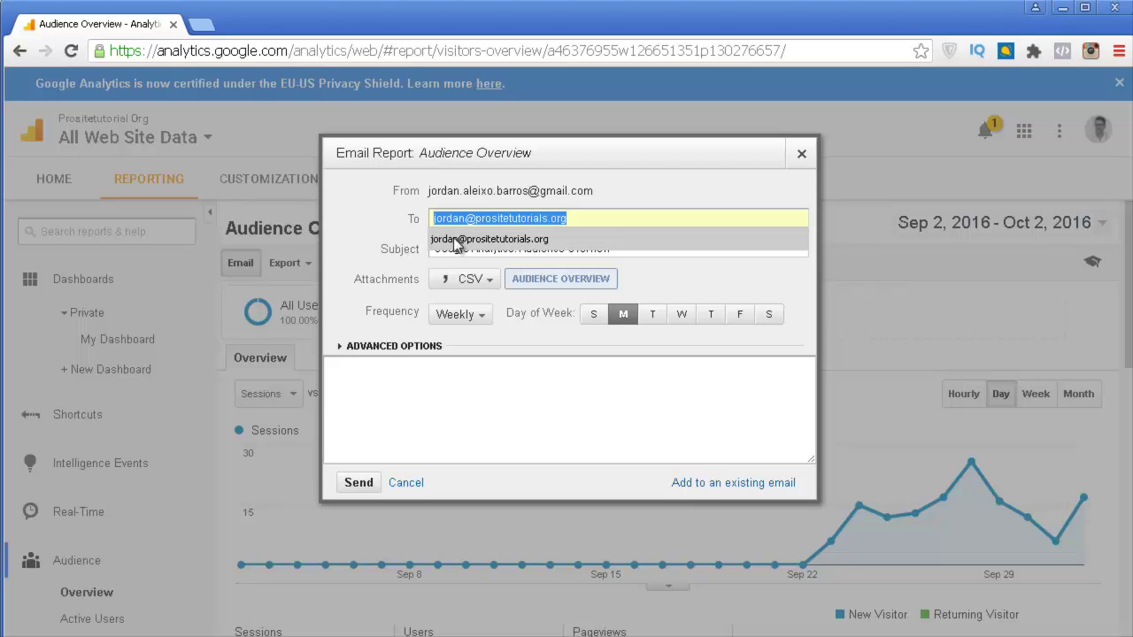
pyautogui.click(455, 241)
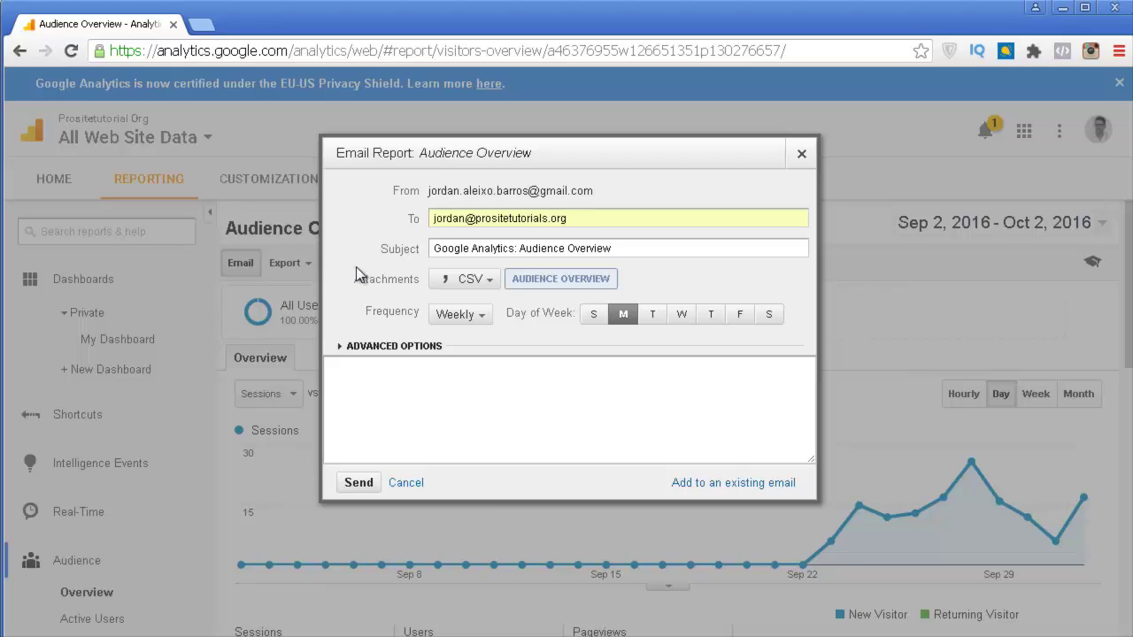
pyautogui.moveTo(433, 252); pyautogui.dragTo(534, 285)
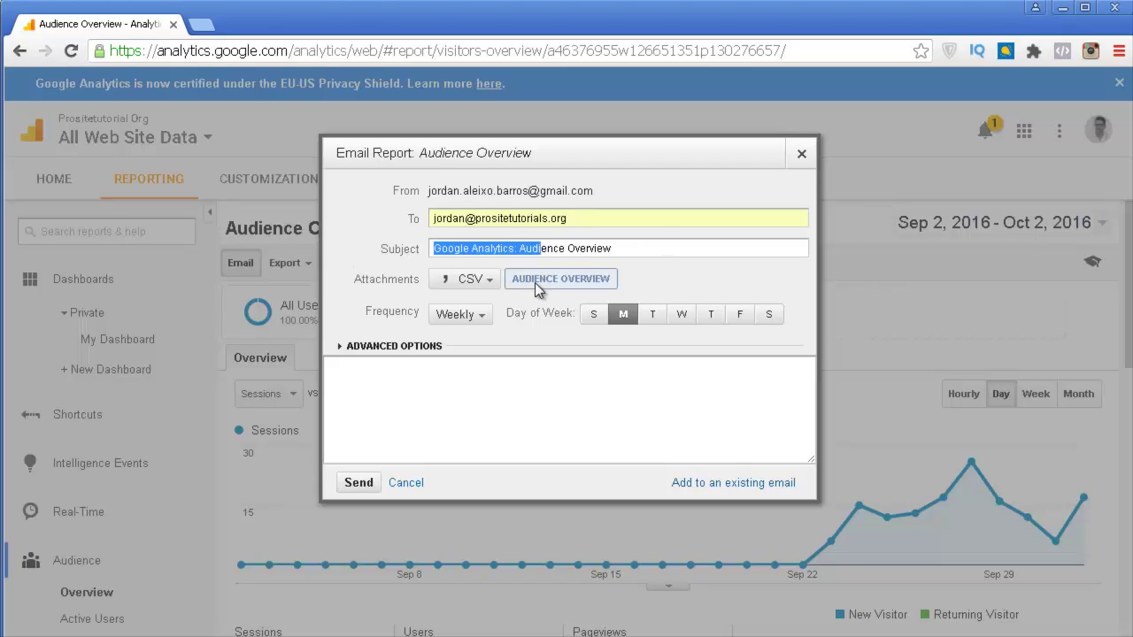
pyautogui.click(482, 281)
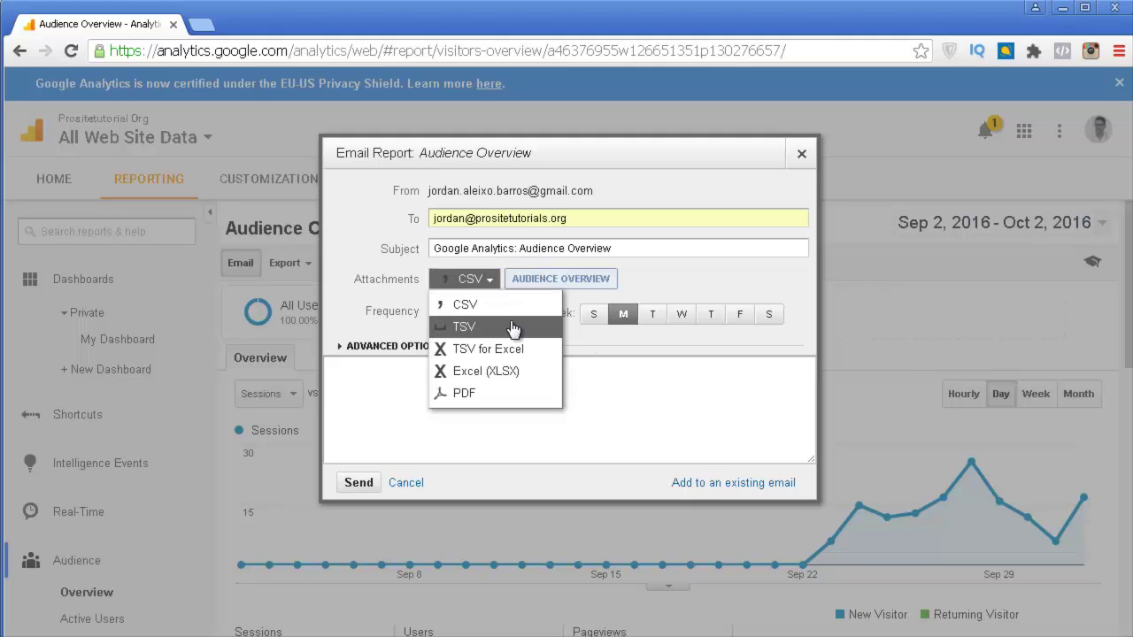
pyautogui.click(365, 440)
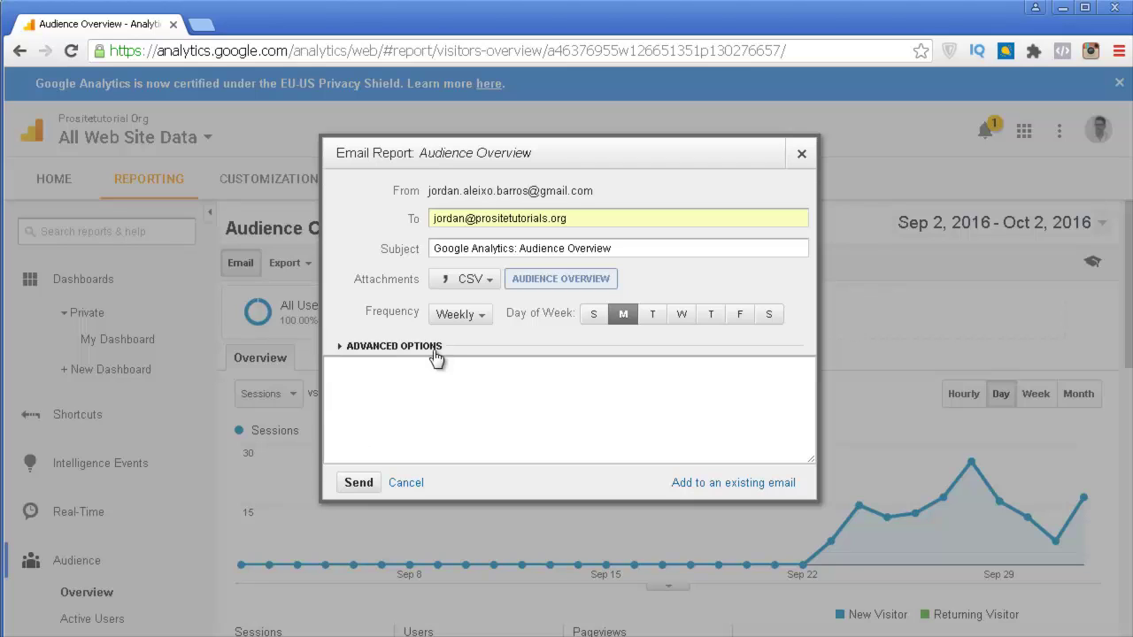
# Set the sending frequency to Once, then change it to Weekly.
pyautogui.click(455, 316)
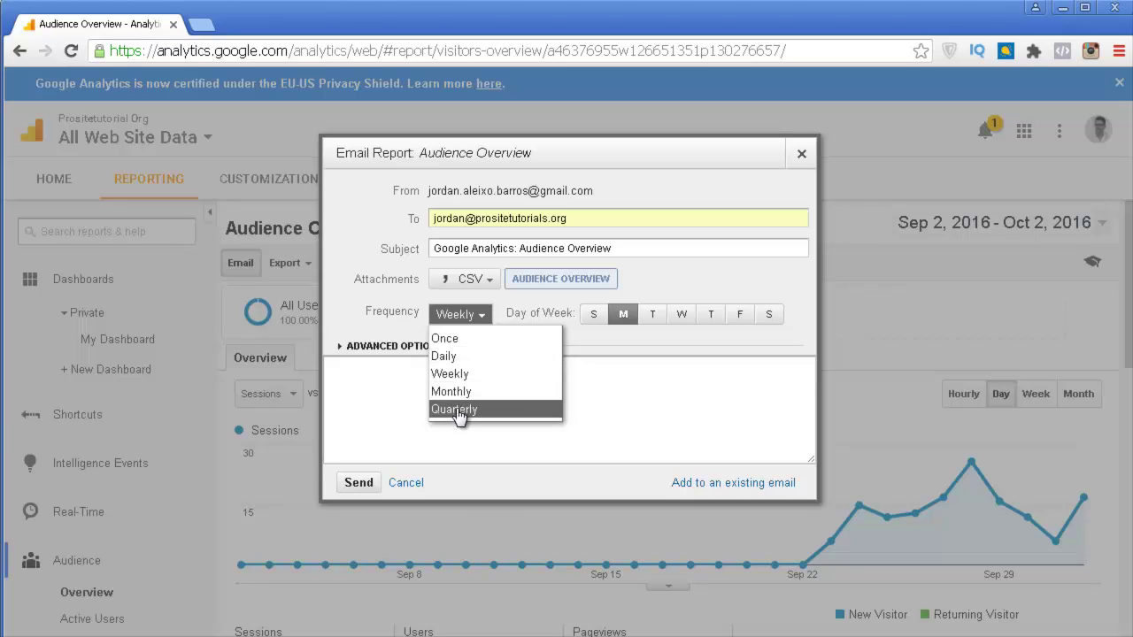
pyautogui.click(462, 338)
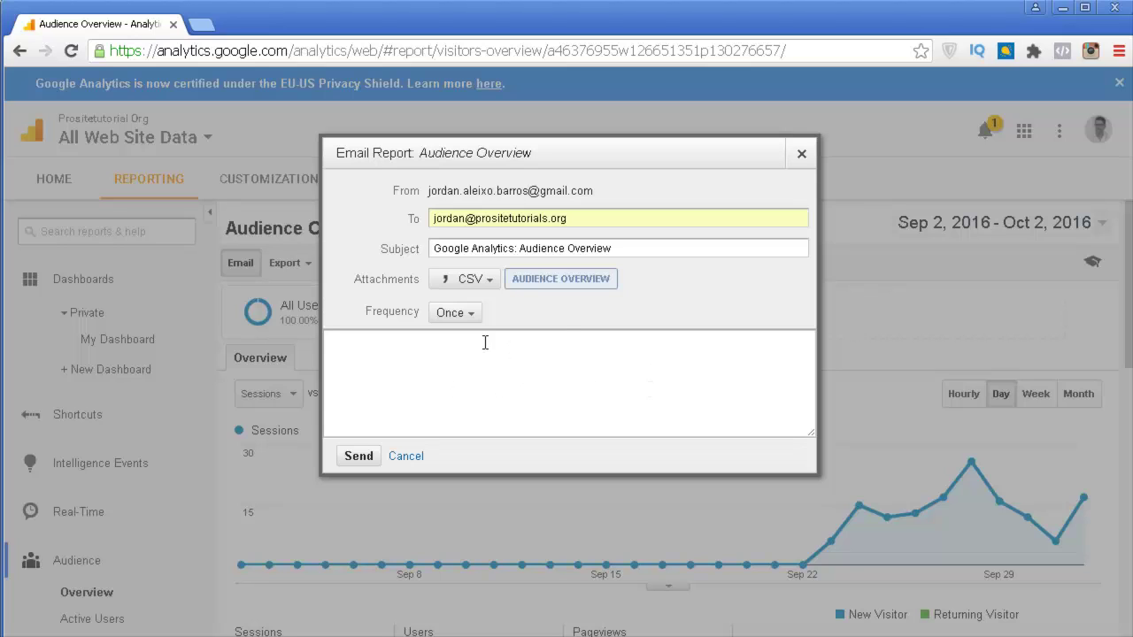
pyautogui.click(463, 316)
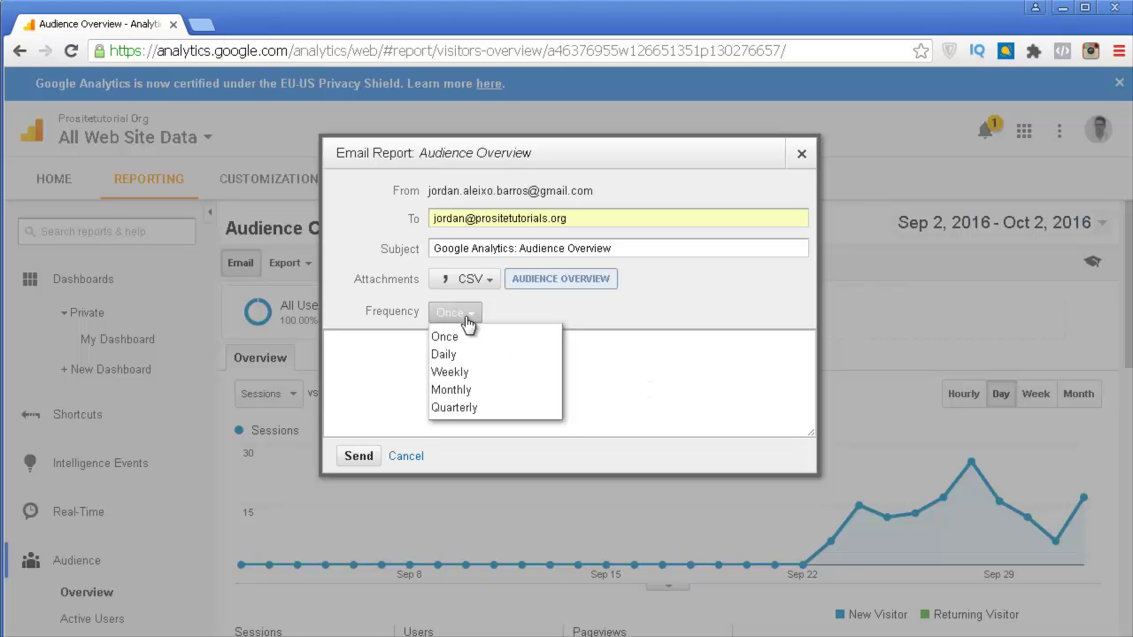
pyautogui.click(451, 372)
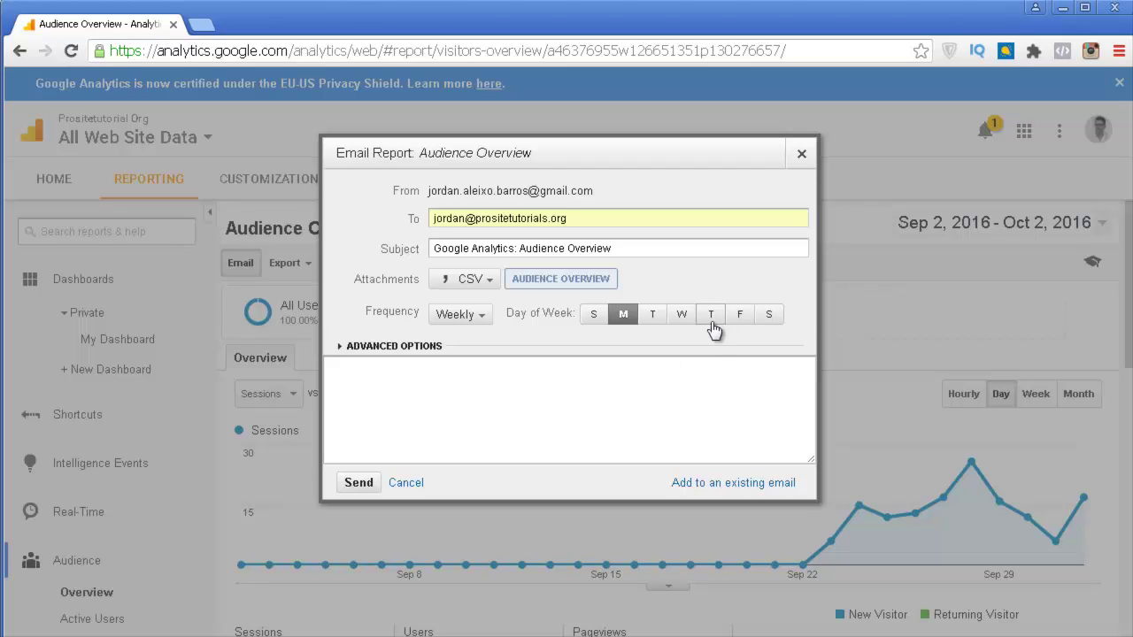
# Deliver the weekly report on Wednesdays with the message 'yy' and send it.
pyautogui.click(681, 315)
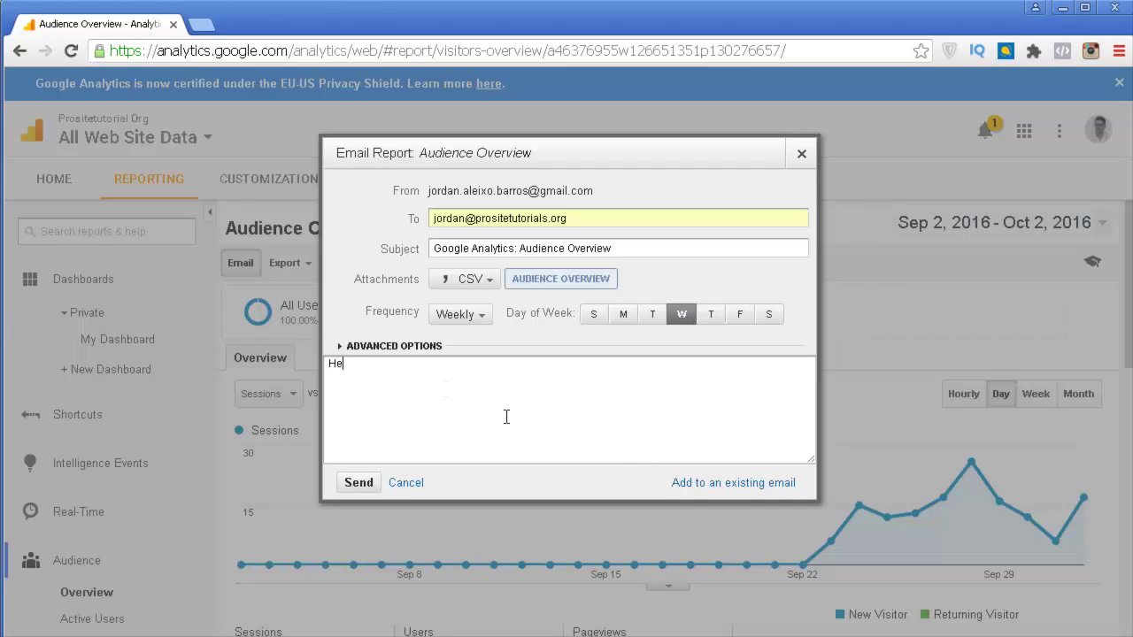
pyautogui.write('yy')
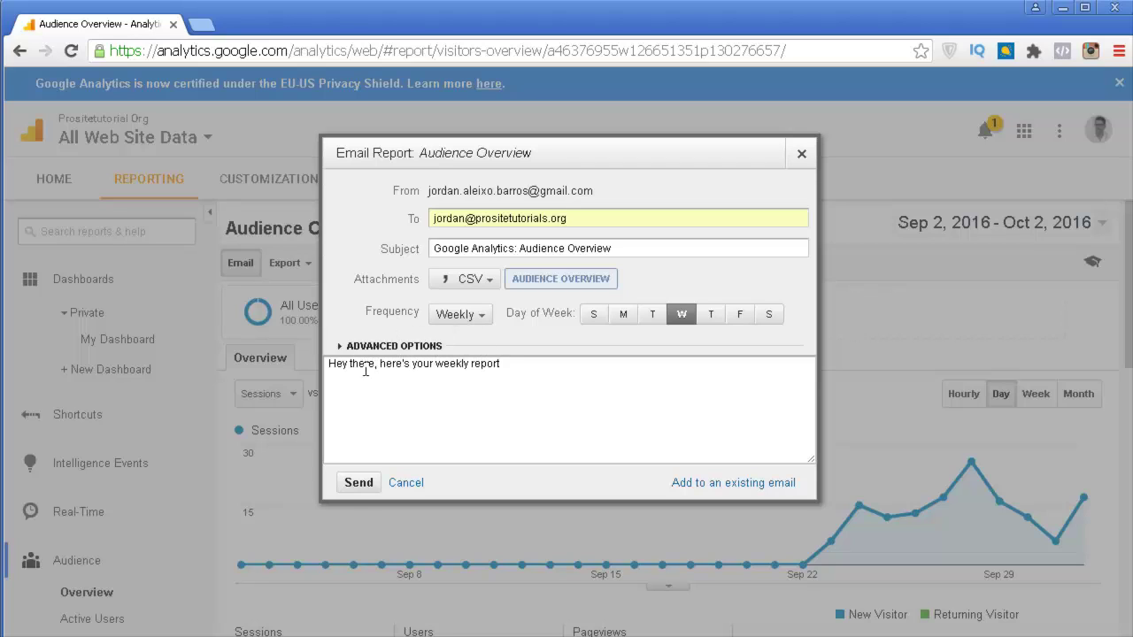
pyautogui.click(359, 485)
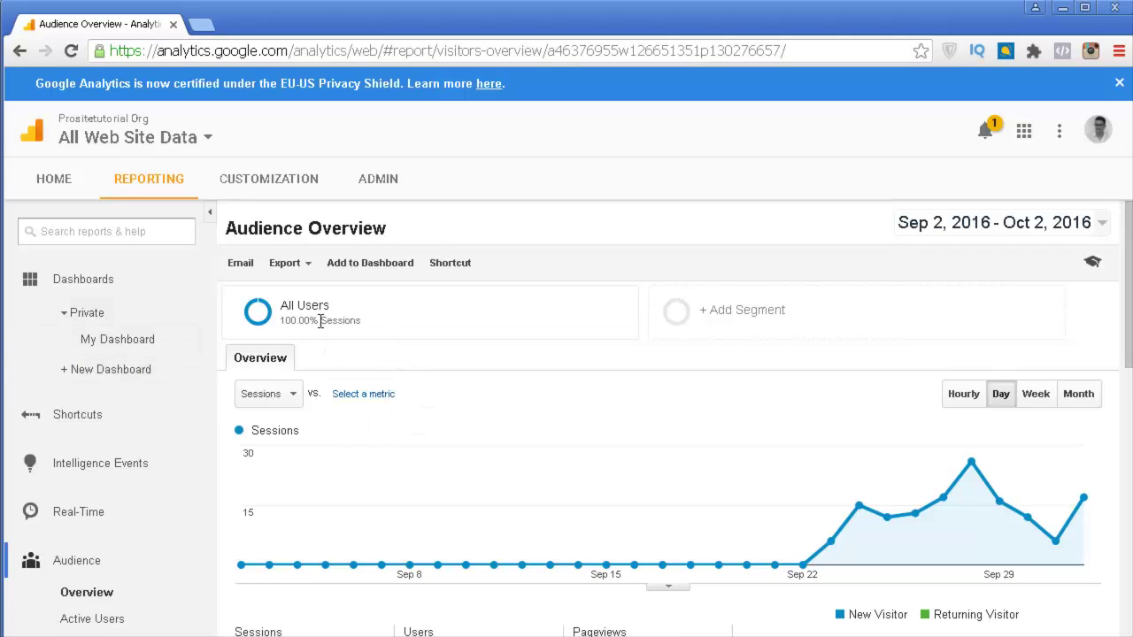
# Add the Sessions timeline and Sessions by Language table widgets to My Dashboard.
pyautogui.click(362, 273)
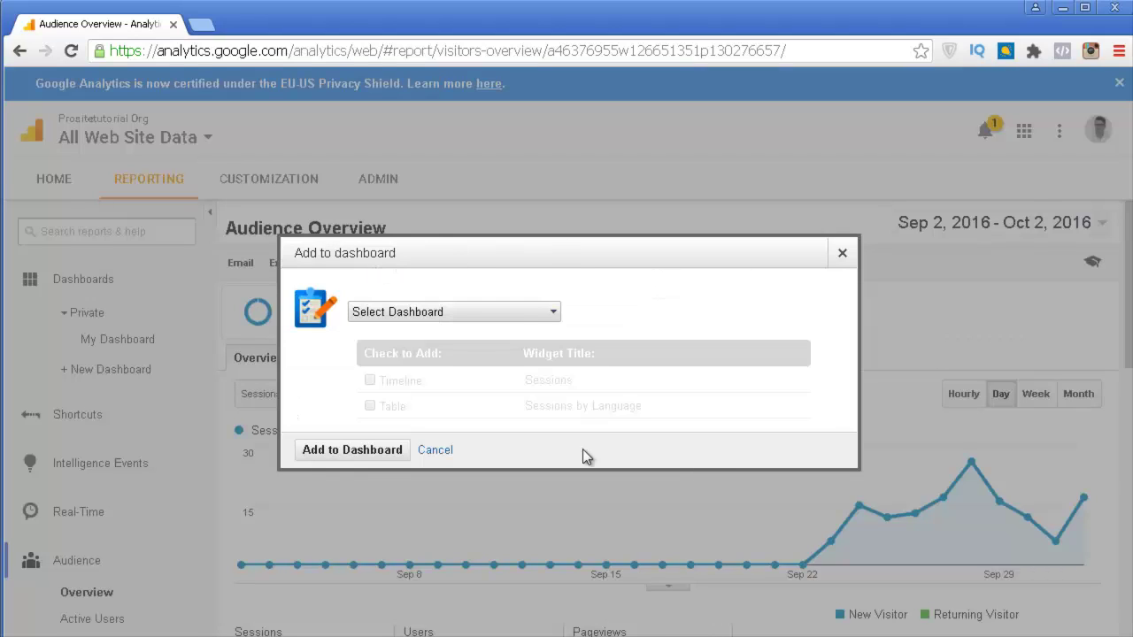
pyautogui.click(405, 315)
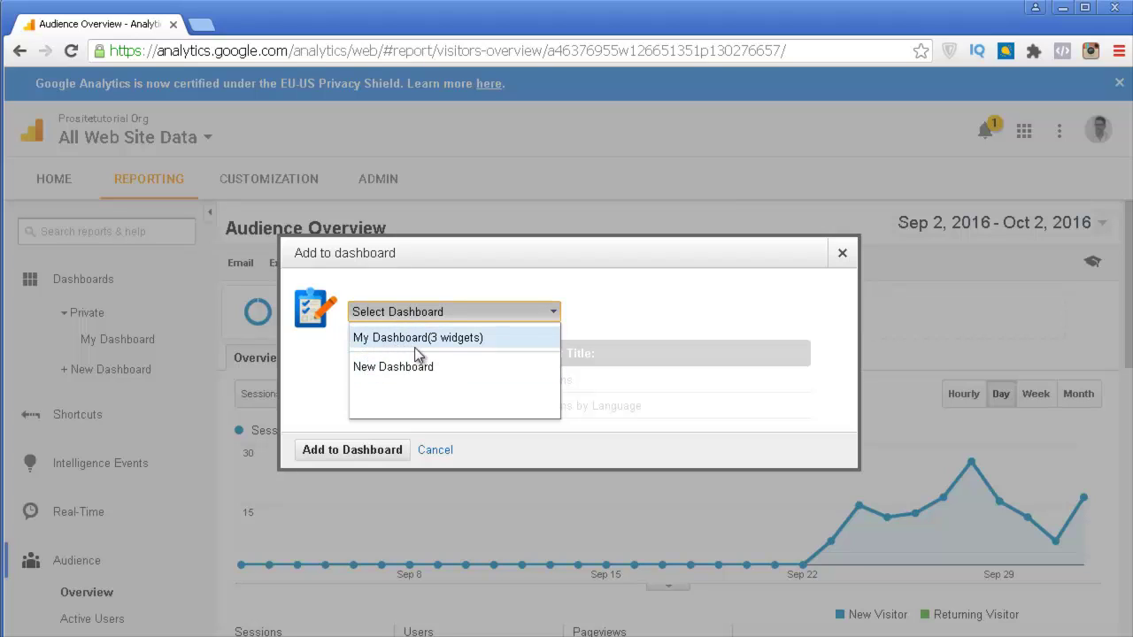
pyautogui.click(467, 337)
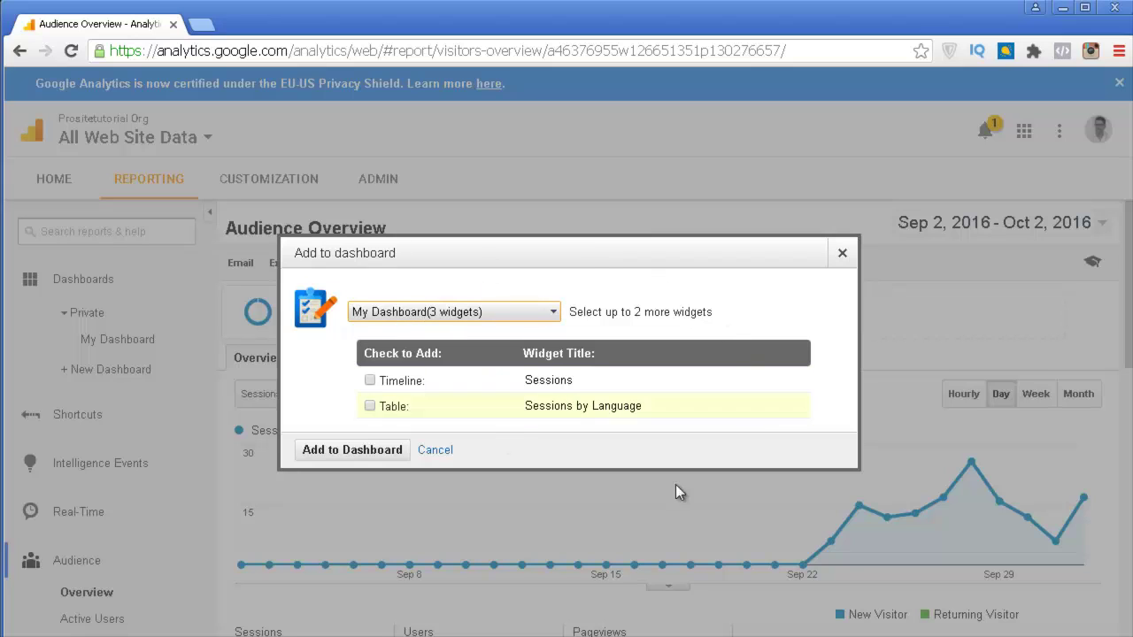
pyautogui.click(370, 381)
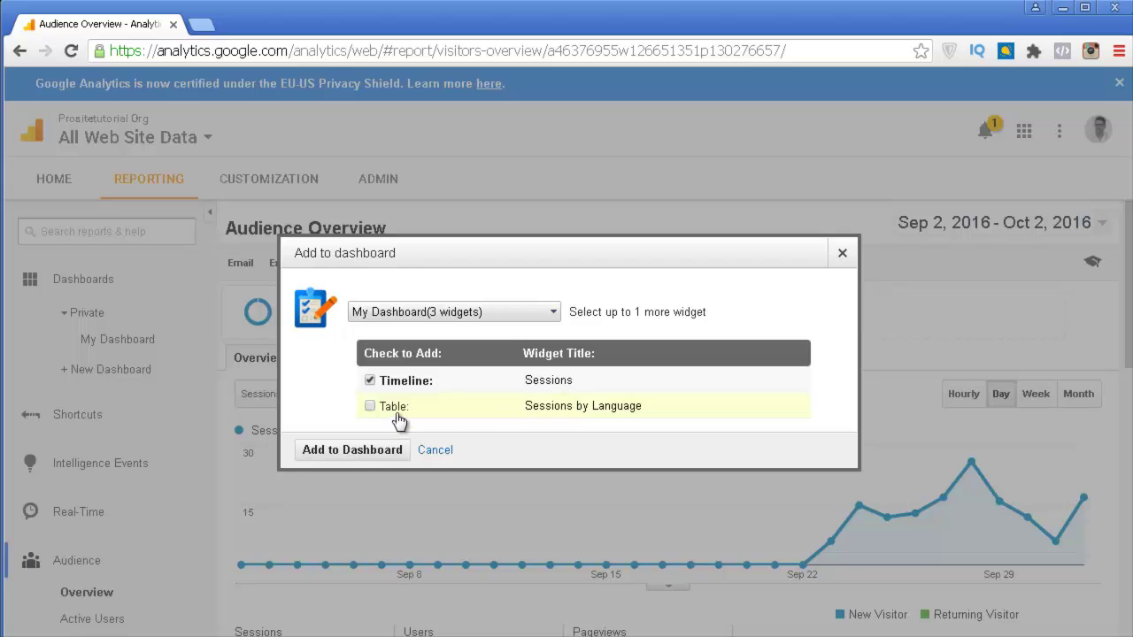
pyautogui.click(394, 409)
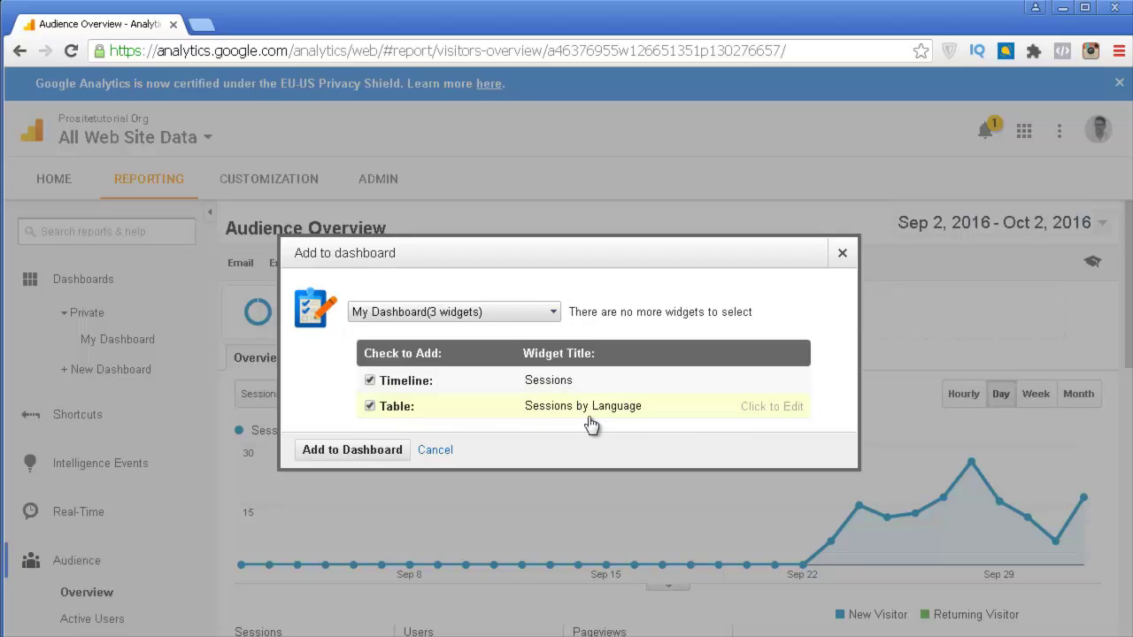
pyautogui.click(354, 451)
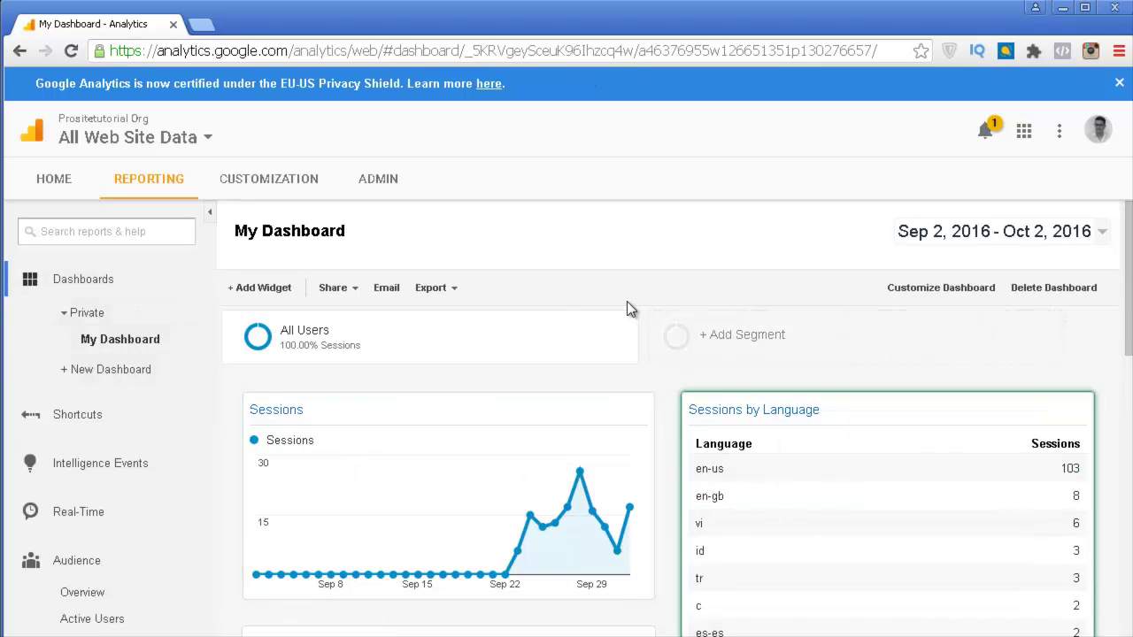
pyautogui.scroll(-3, 620, 297)
pyautogui.scroll(-6, 611, 285)
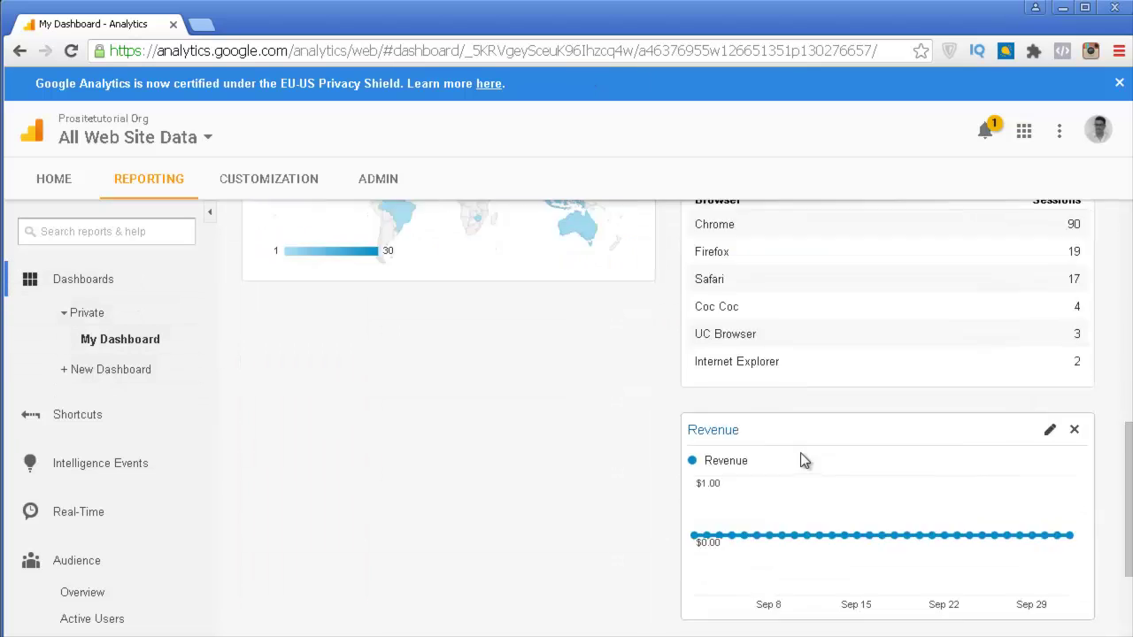
pyautogui.scroll(9, 672, 354)
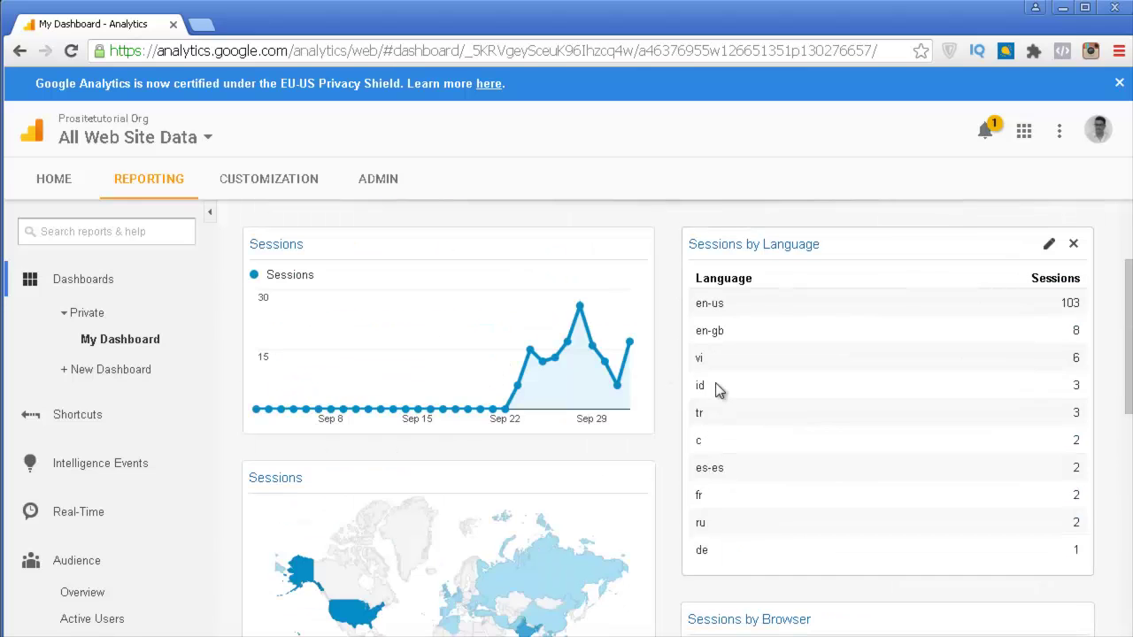
pyautogui.scroll(-5, 686, 349)
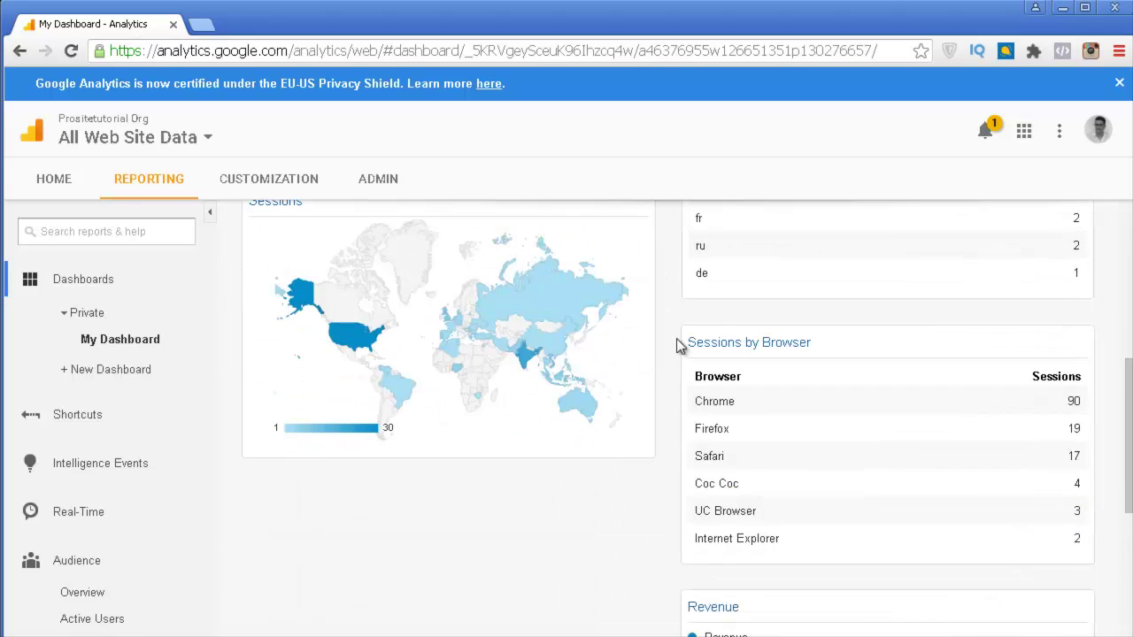
pyautogui.scroll(4, 680, 341)
pyautogui.scroll(1, 699, 350)
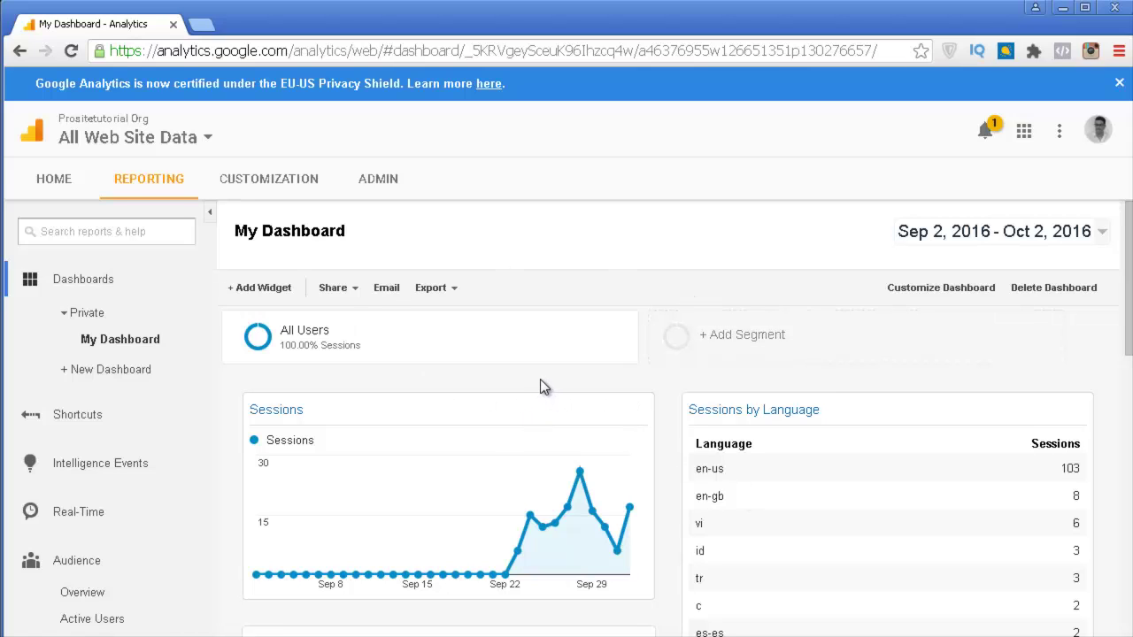
pyautogui.scroll(-4, 558, 354)
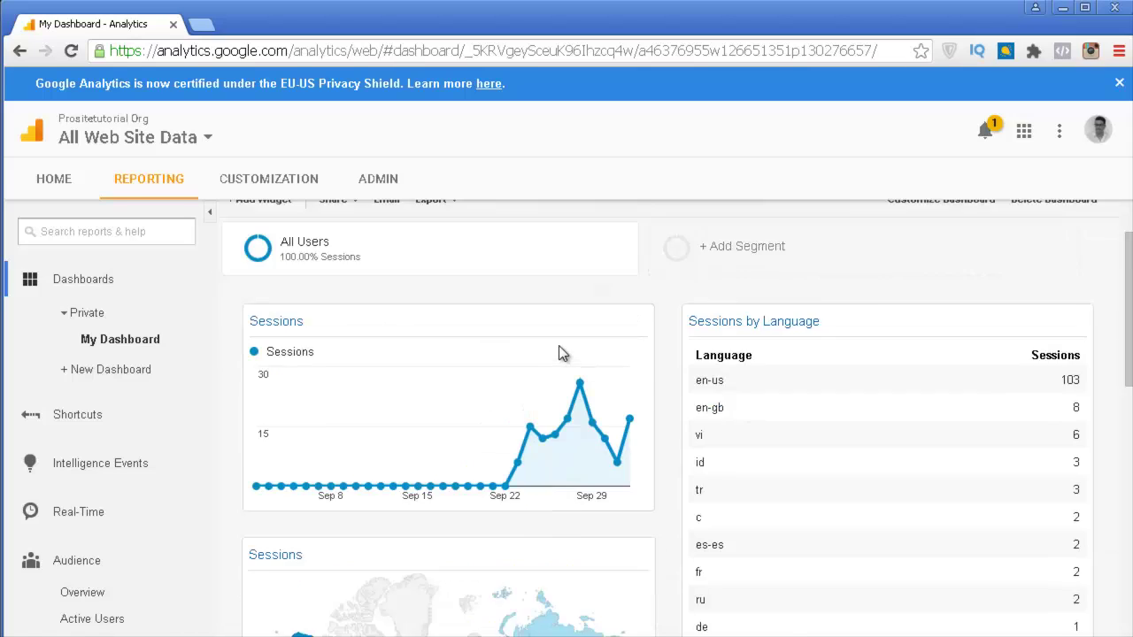
pyautogui.scroll(-1, 104, 366)
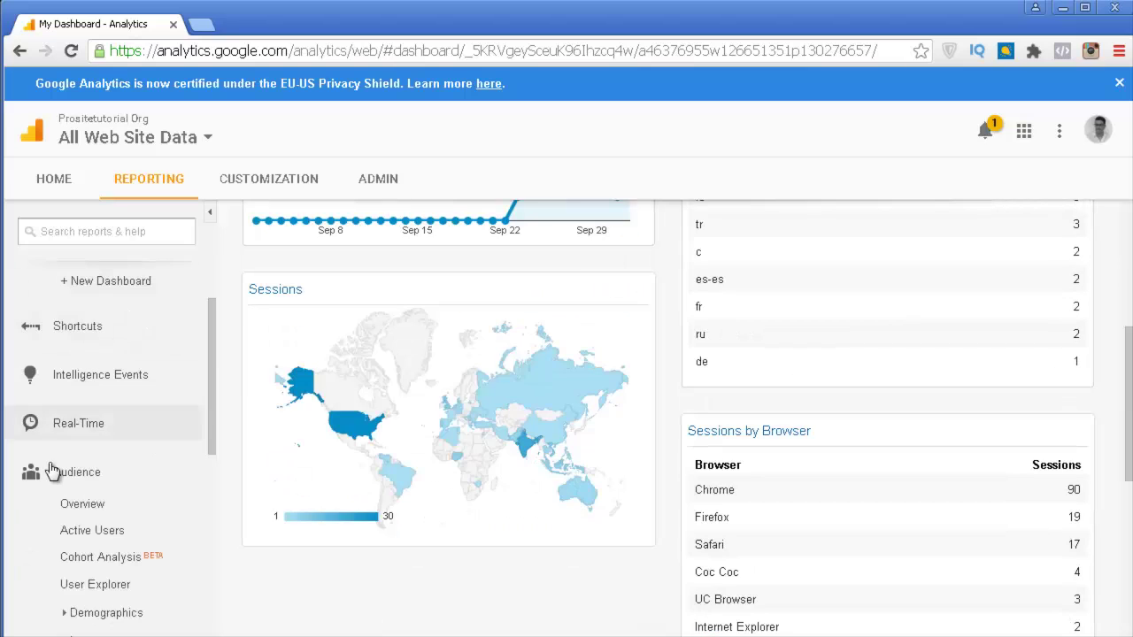
pyautogui.scroll(-5, 135, 450)
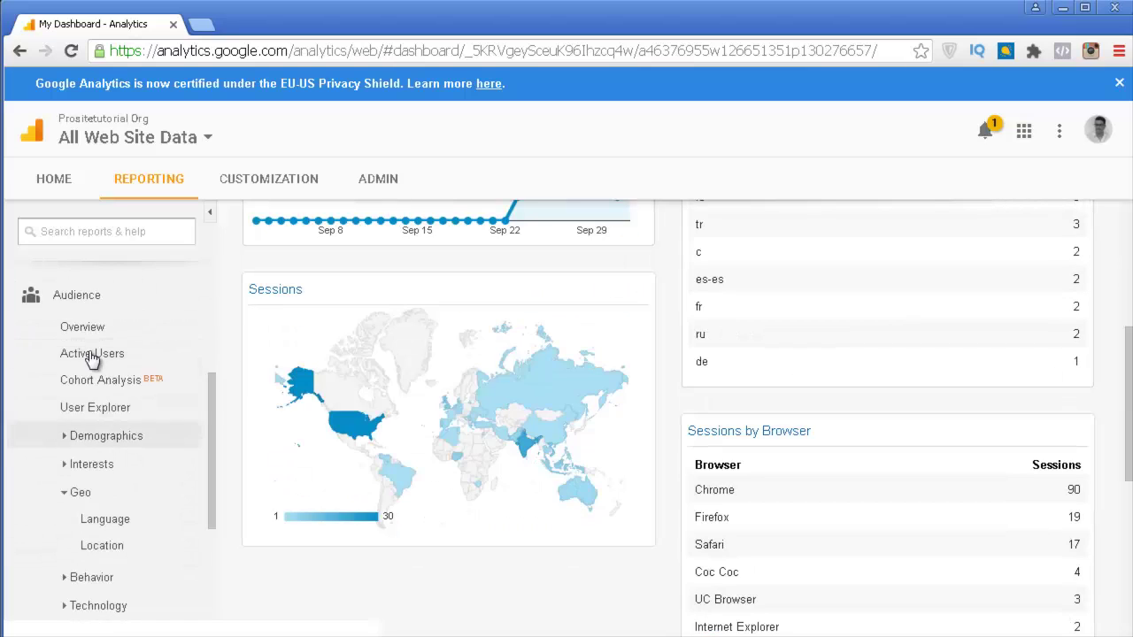
pyautogui.scroll(10, 89, 555)
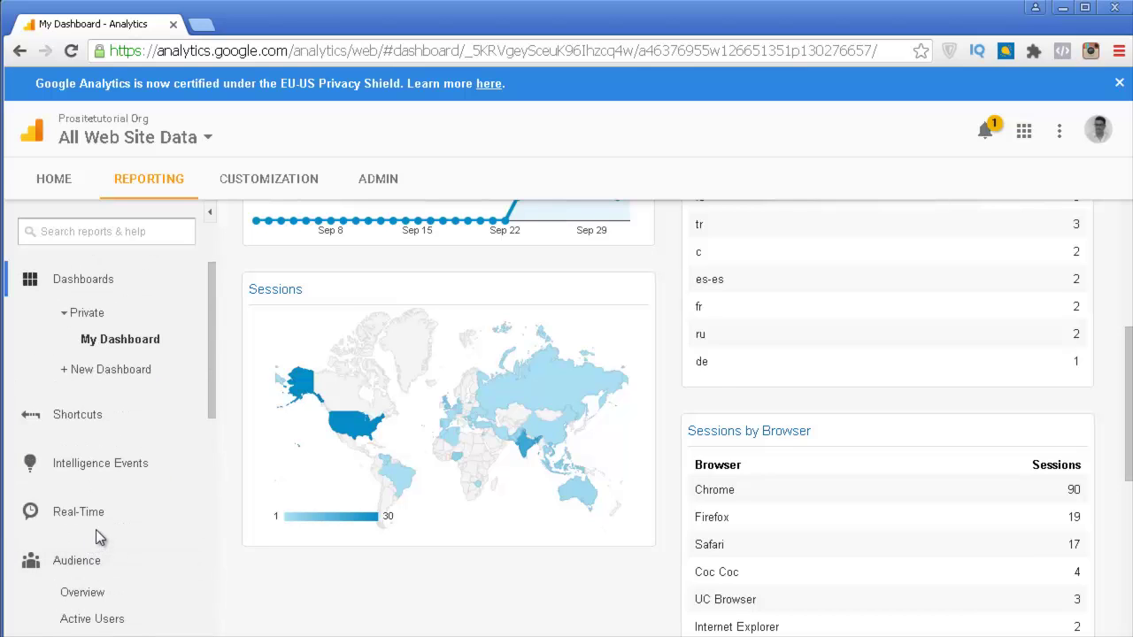
pyautogui.scroll(5, 713, 382)
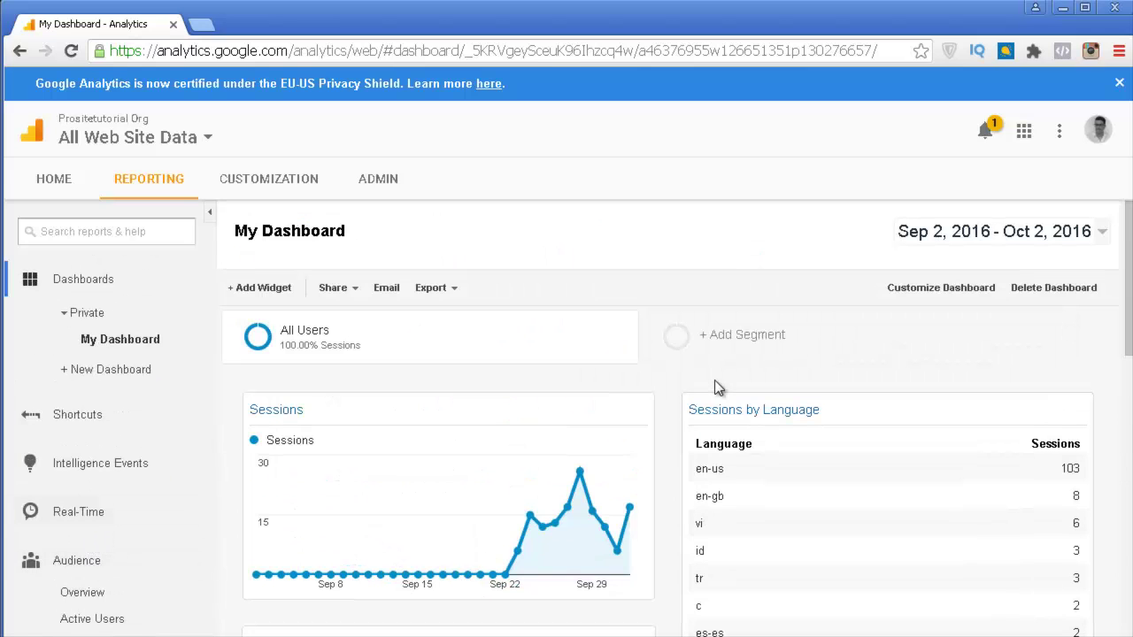
pyautogui.scroll(-1, 81, 447)
# Open Audience > Overview and save a shortcut to it named Audience Overview.
pyautogui.click(82, 504)
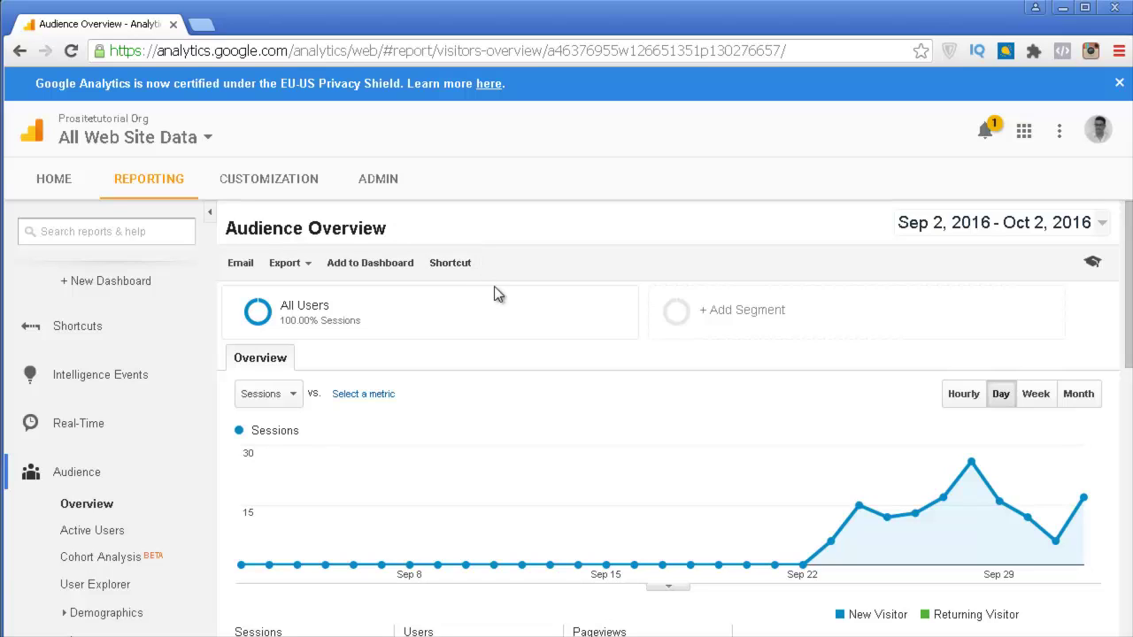
pyautogui.scroll(1, 211, 315)
pyautogui.moveTo(204, 333); pyautogui.dragTo(187, 249)
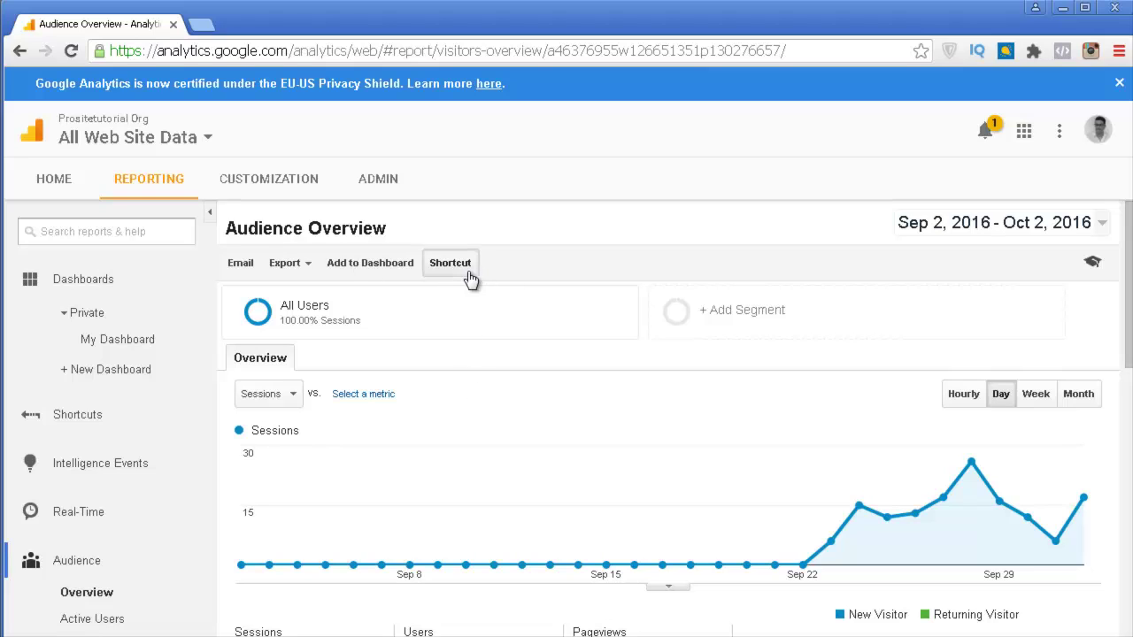
pyautogui.moveTo(463, 266); pyautogui.dragTo(459, 268)
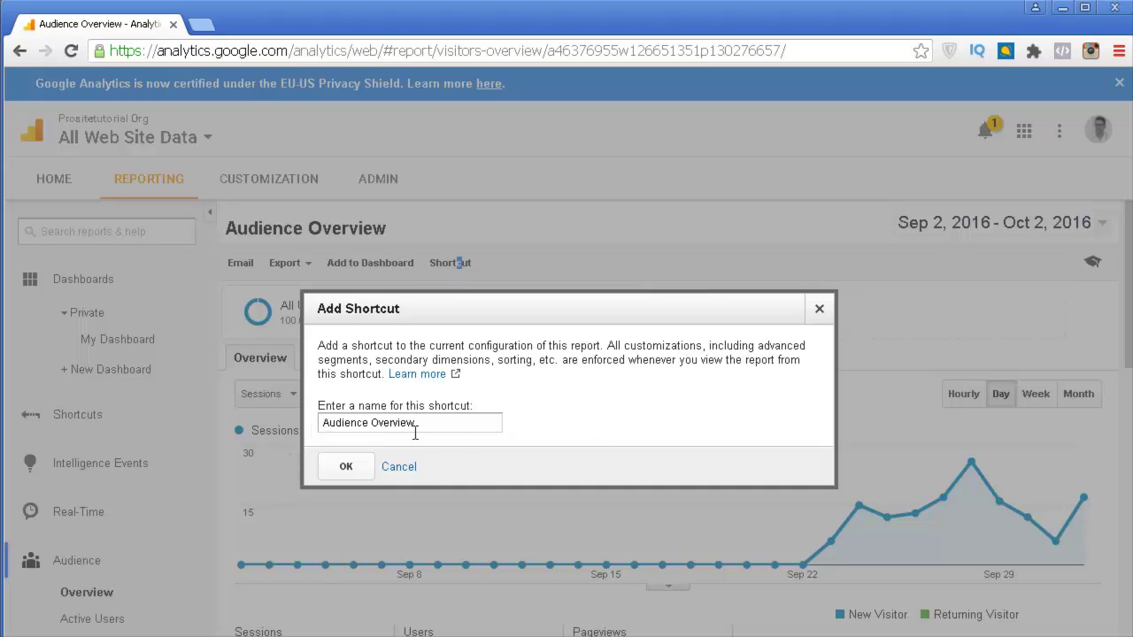
pyautogui.click(344, 469)
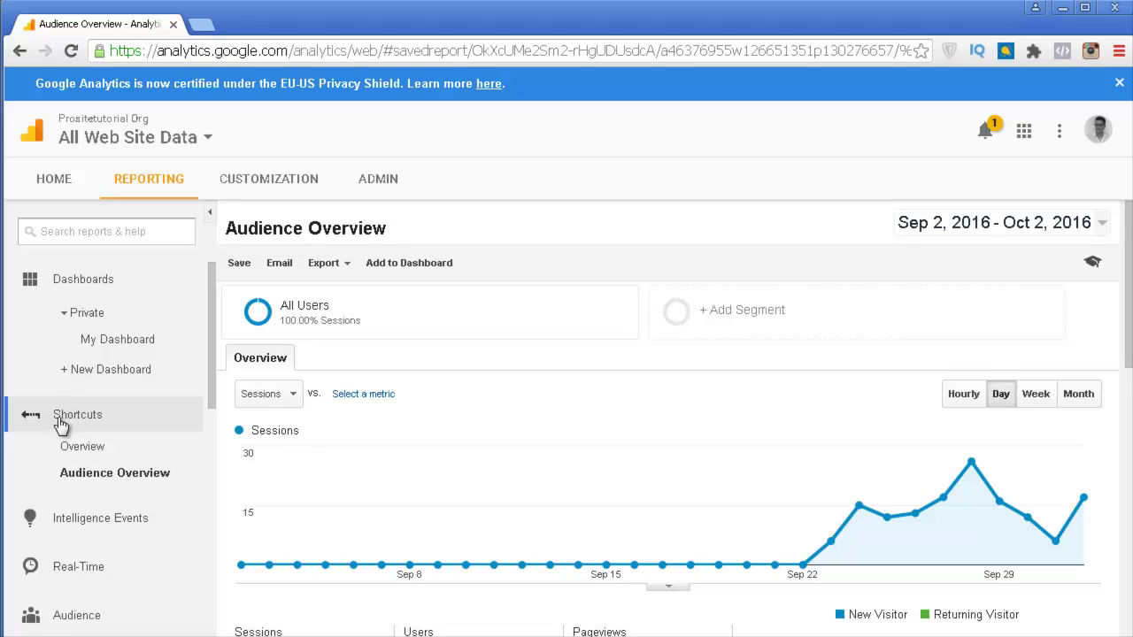
pyautogui.scroll(-6, 124, 489)
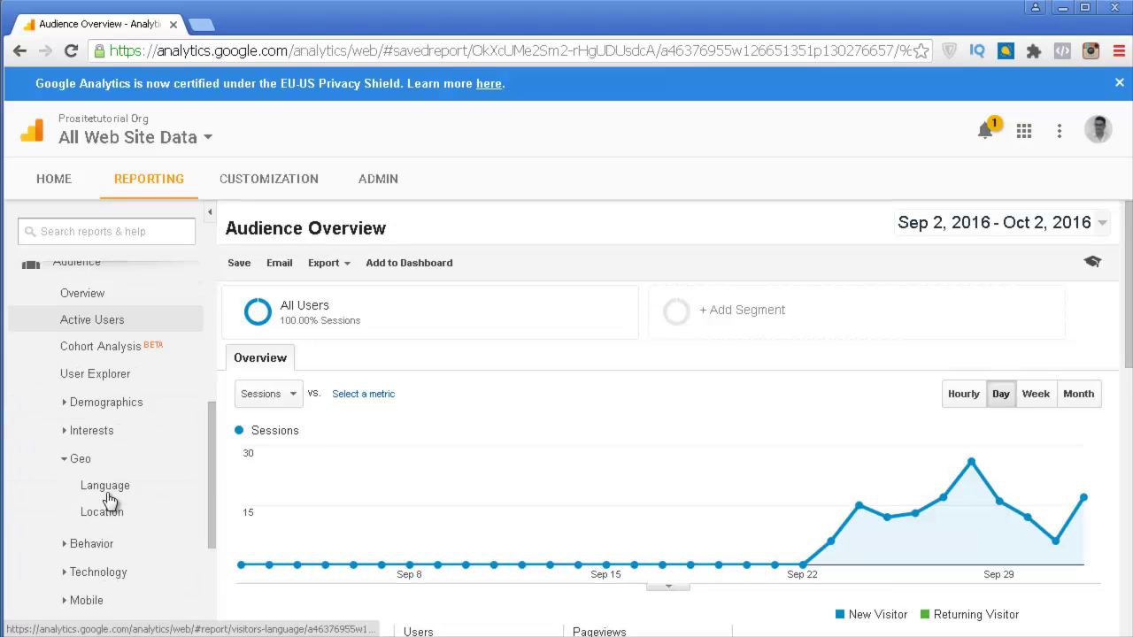
pyautogui.click(109, 466)
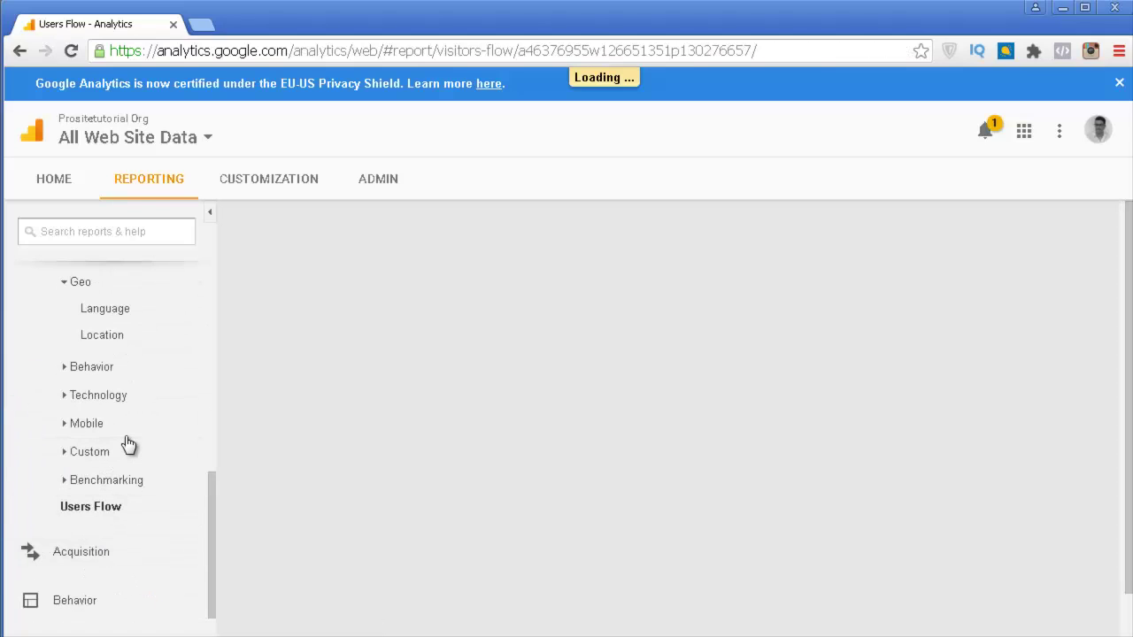
pyautogui.scroll(10, 127, 445)
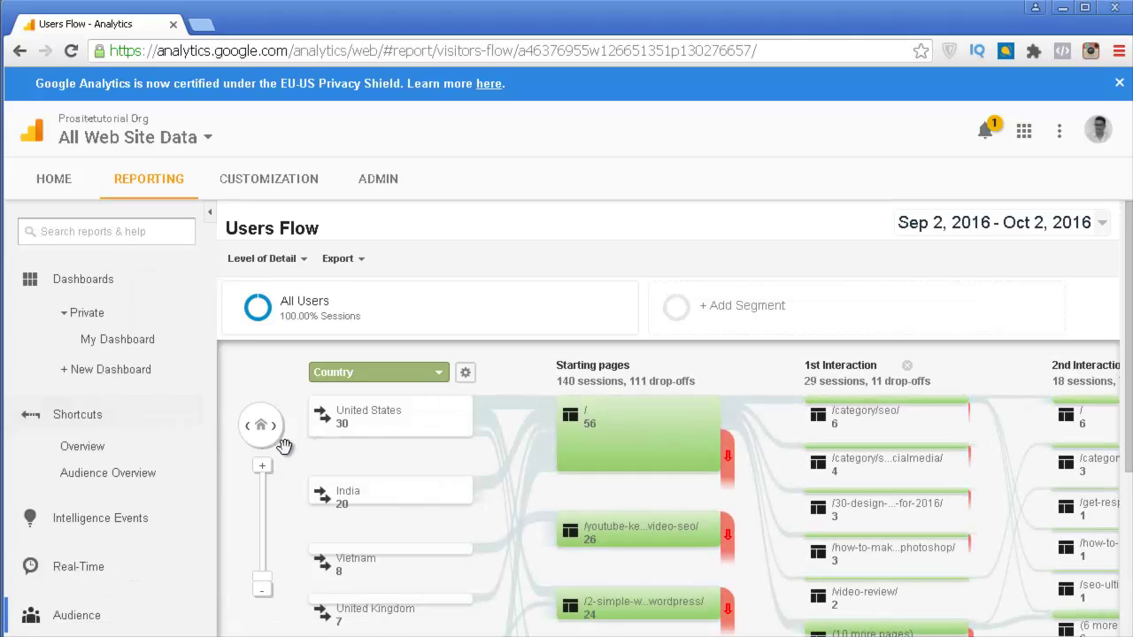
pyautogui.click(128, 479)
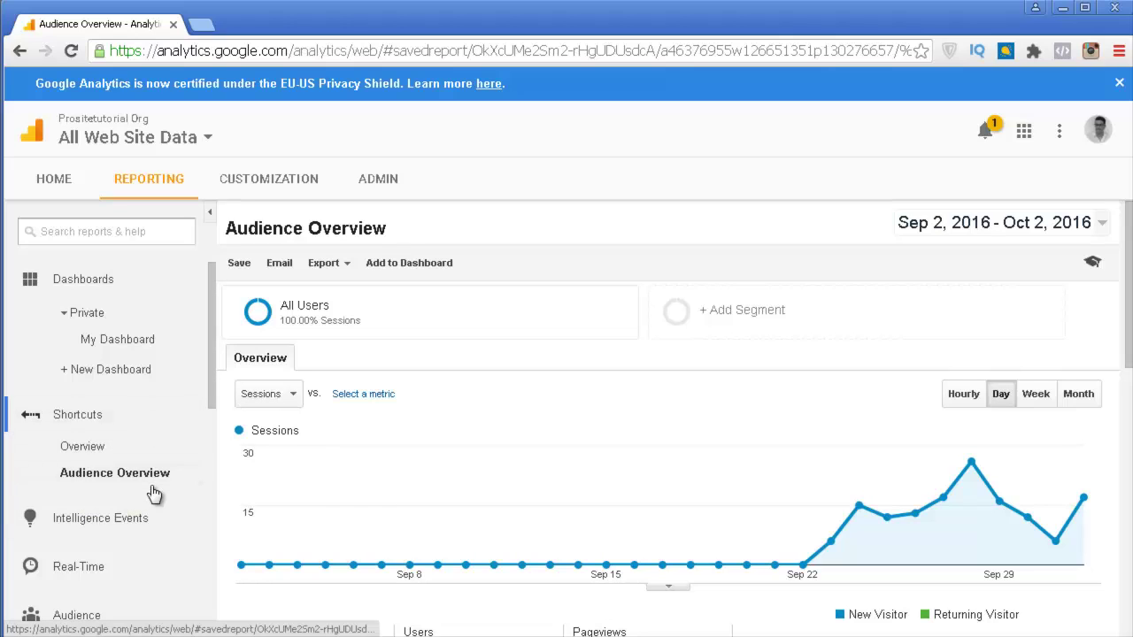
pyautogui.scroll(-2, 83, 399)
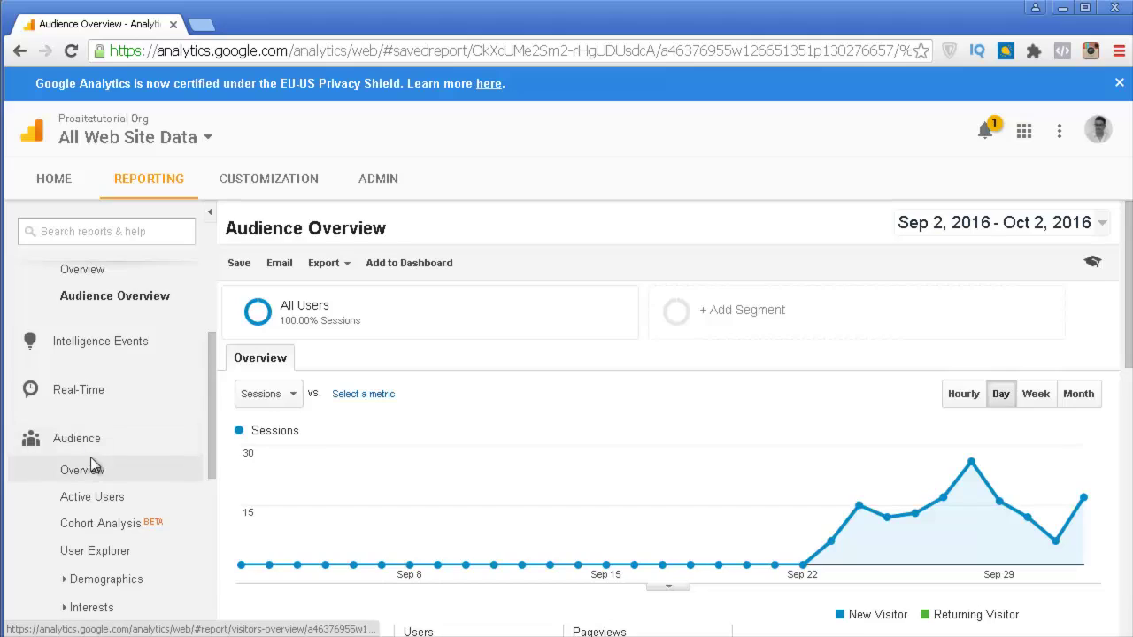
pyautogui.click(90, 457)
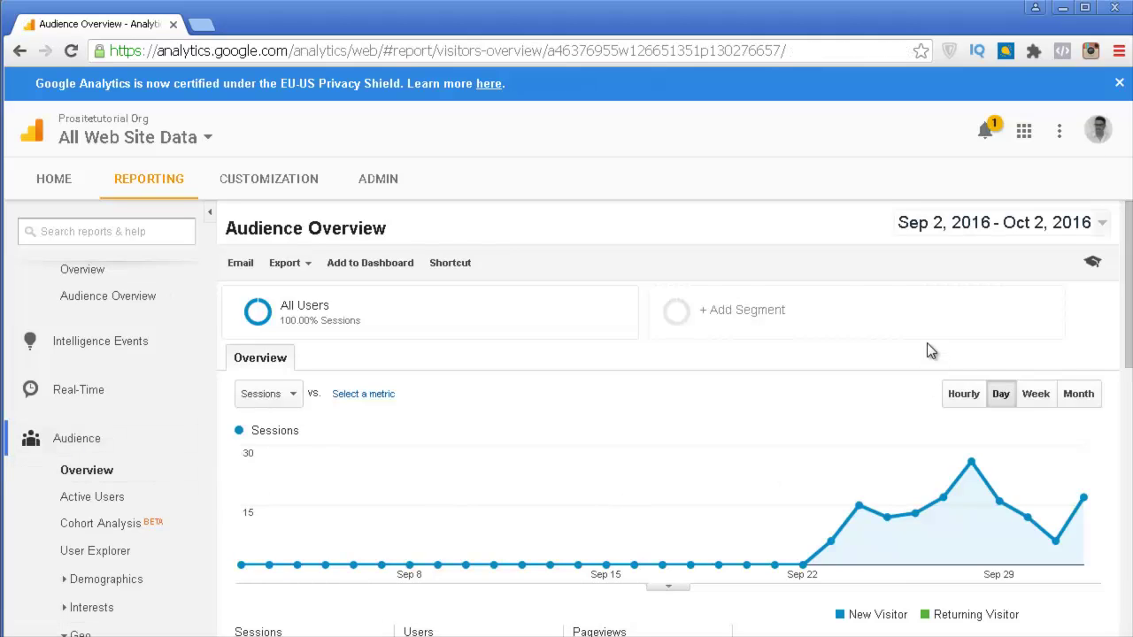
pyautogui.click(1061, 636)
# Switch the Audience Overview chart metric back to Sessions.
pyautogui.click(1048, 573)
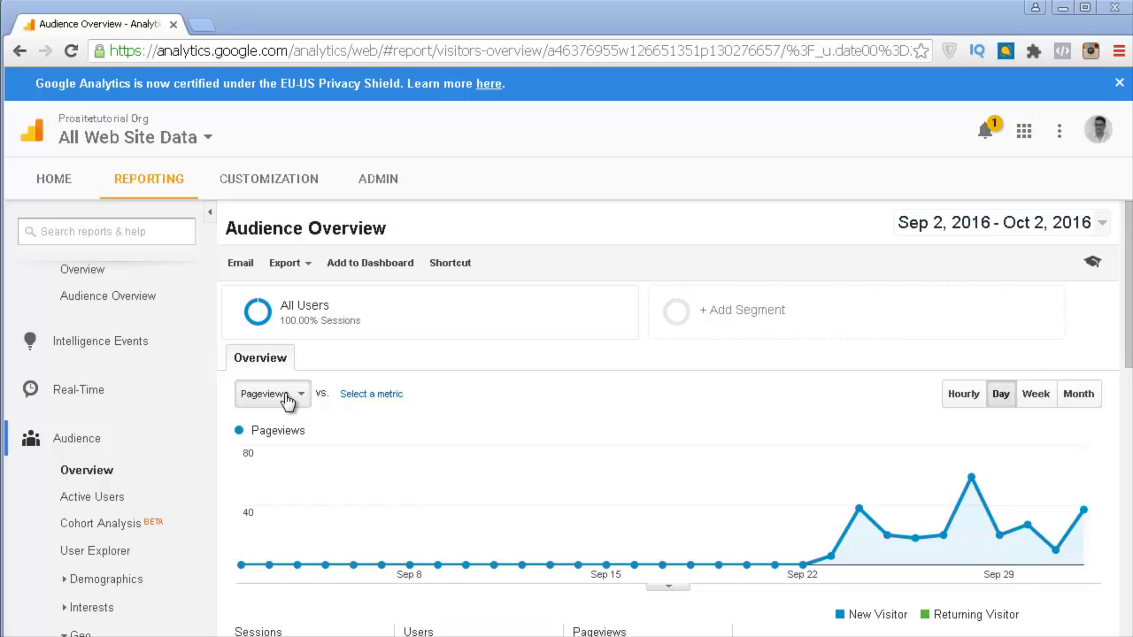
pyautogui.click(292, 395)
pyautogui.click(281, 570)
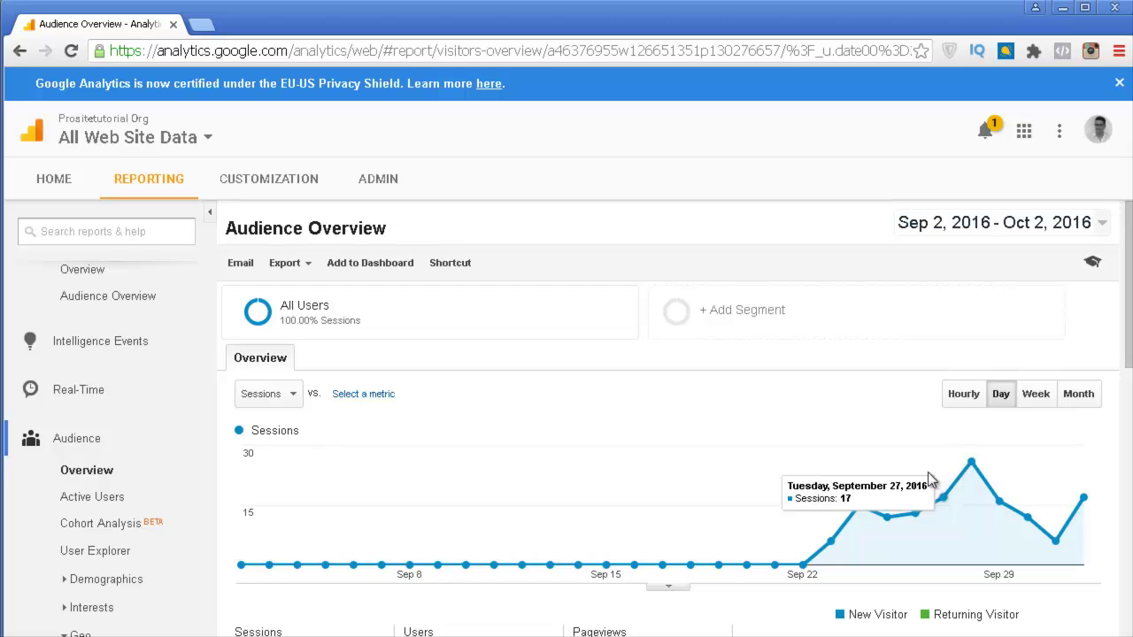
# Plot Pageviews on the chart and compare it against Sessions.
pyautogui.click(256, 399)
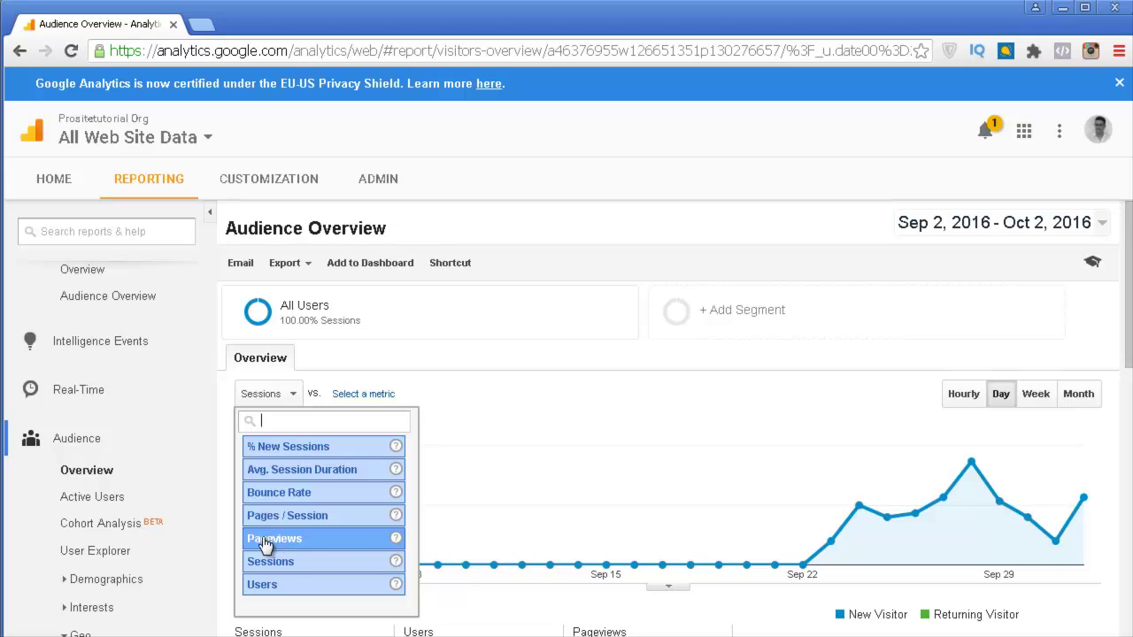
pyautogui.click(314, 541)
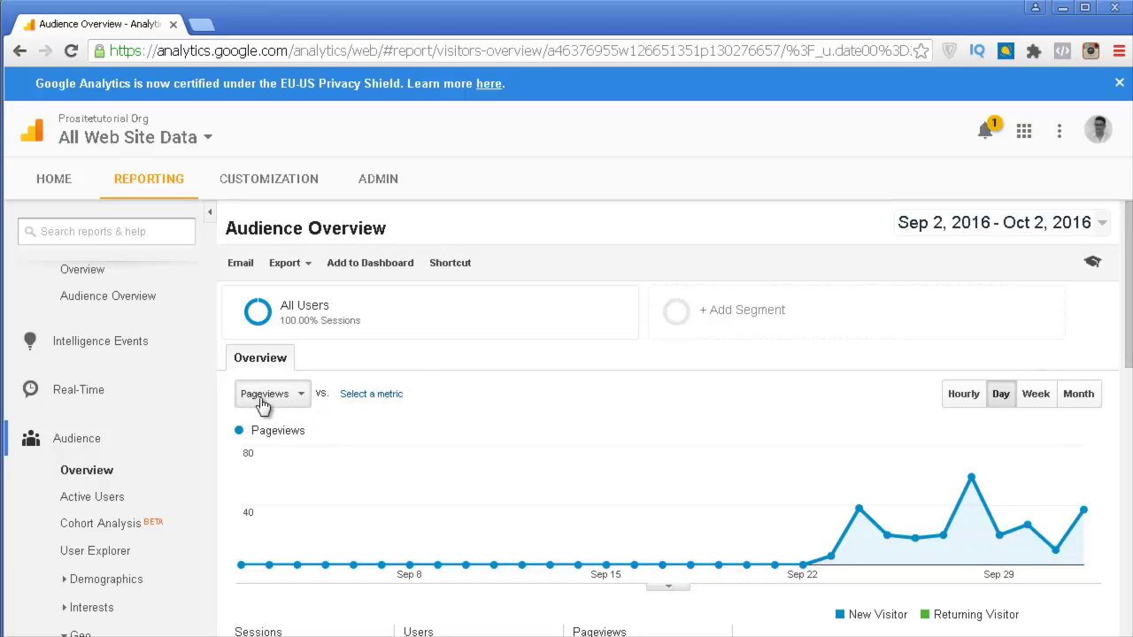
pyautogui.click(401, 399)
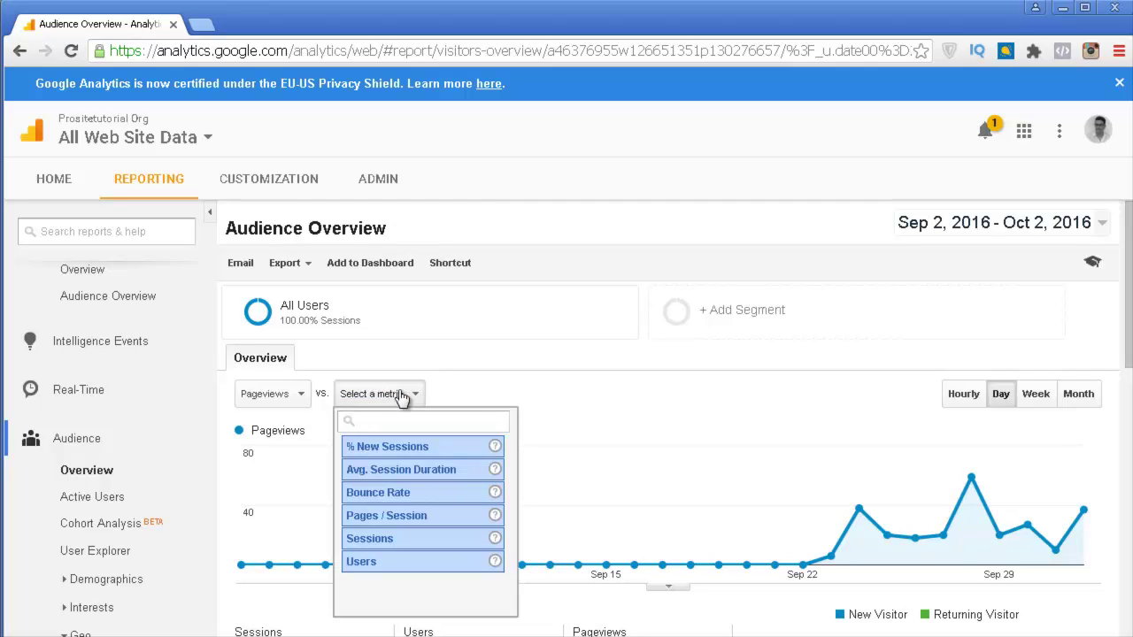
pyautogui.click(436, 540)
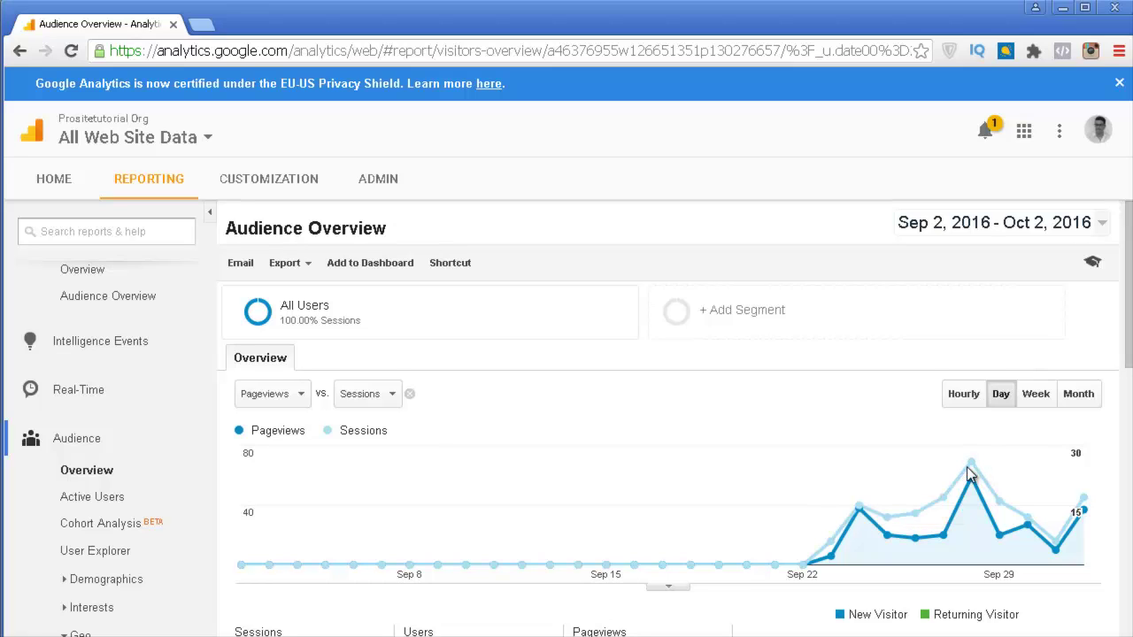
# Try hourly, weekly and monthly chart granularity, then return to daily points.
pyautogui.moveTo(1066, 550)
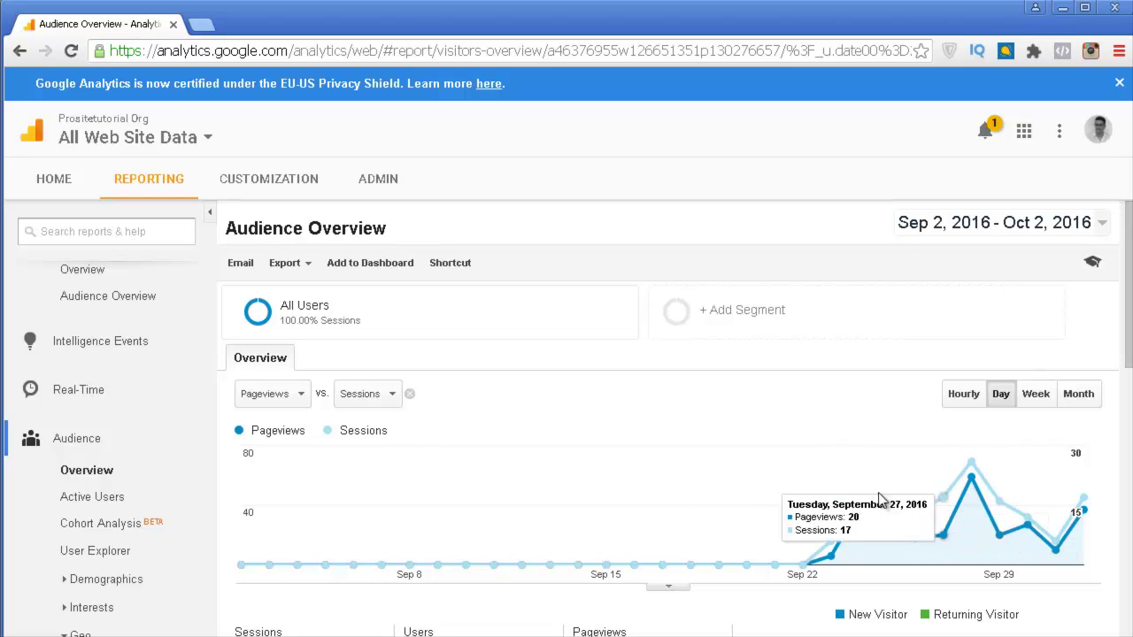
pyautogui.click(966, 397)
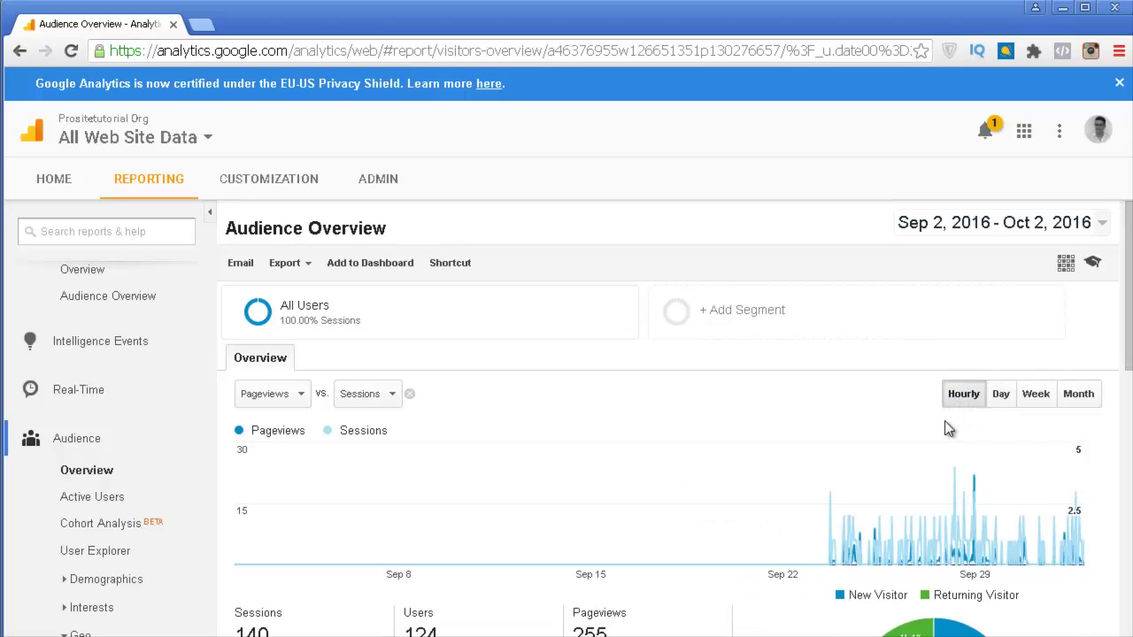
pyautogui.click(1034, 394)
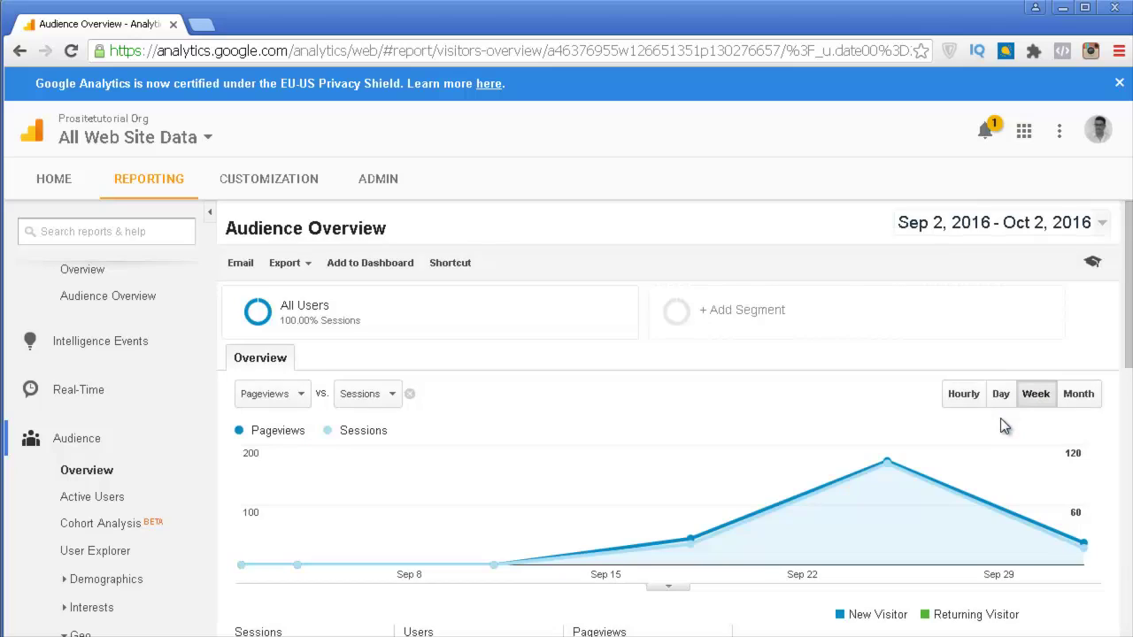
pyautogui.click(1079, 396)
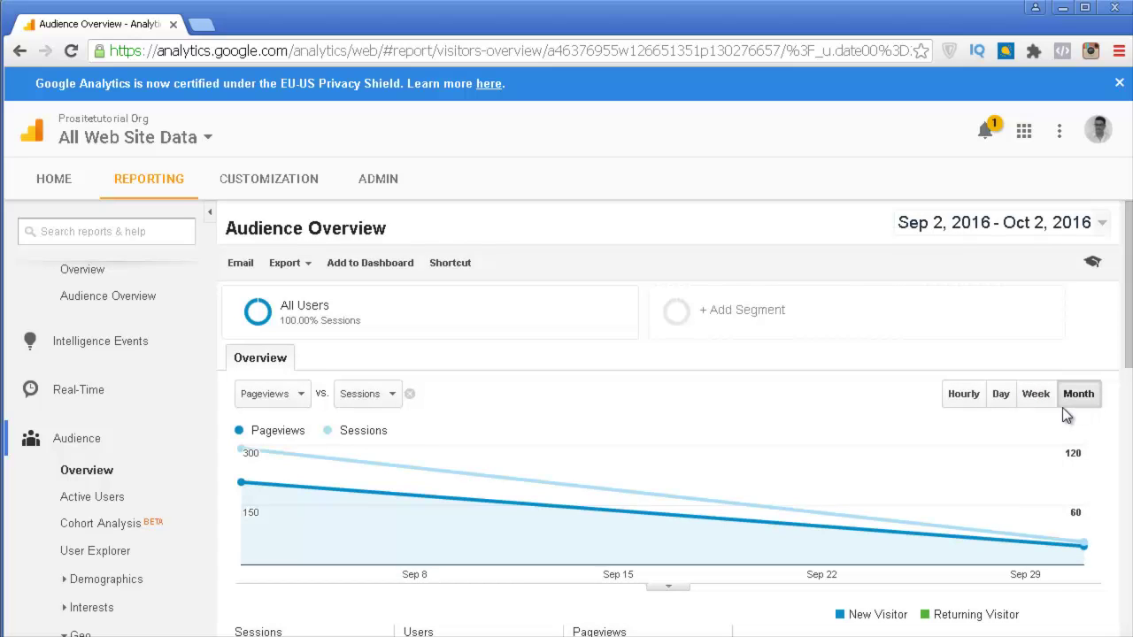
pyautogui.click(1002, 396)
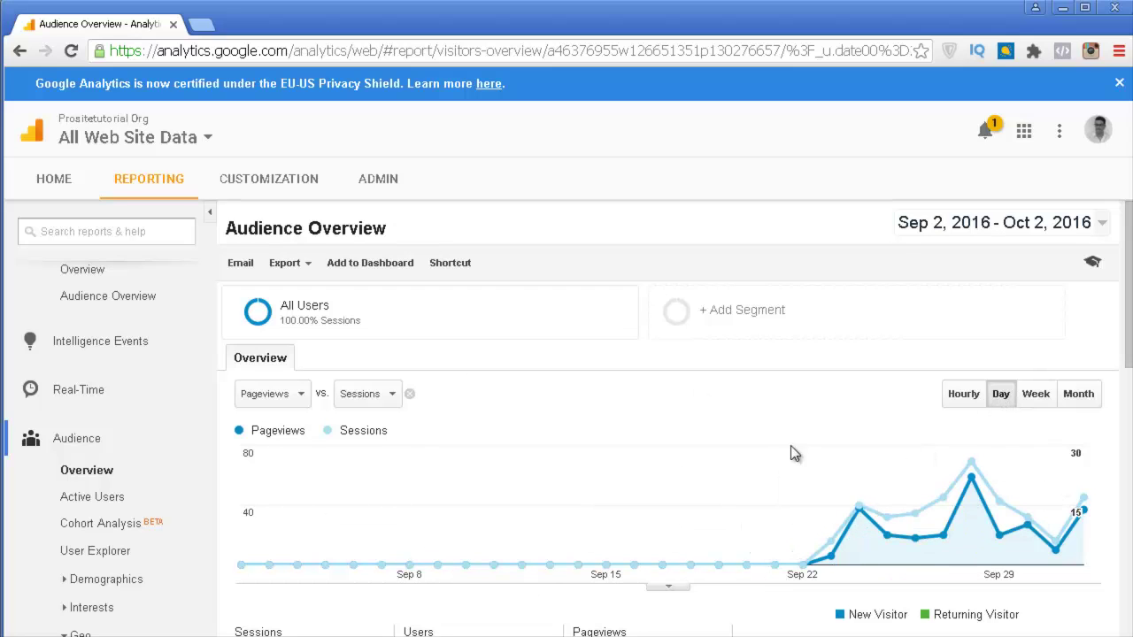
# Drop the Sessions comparison and set the date range to Sep 15 – Oct 2, 2016.
pyautogui.click(409, 394)
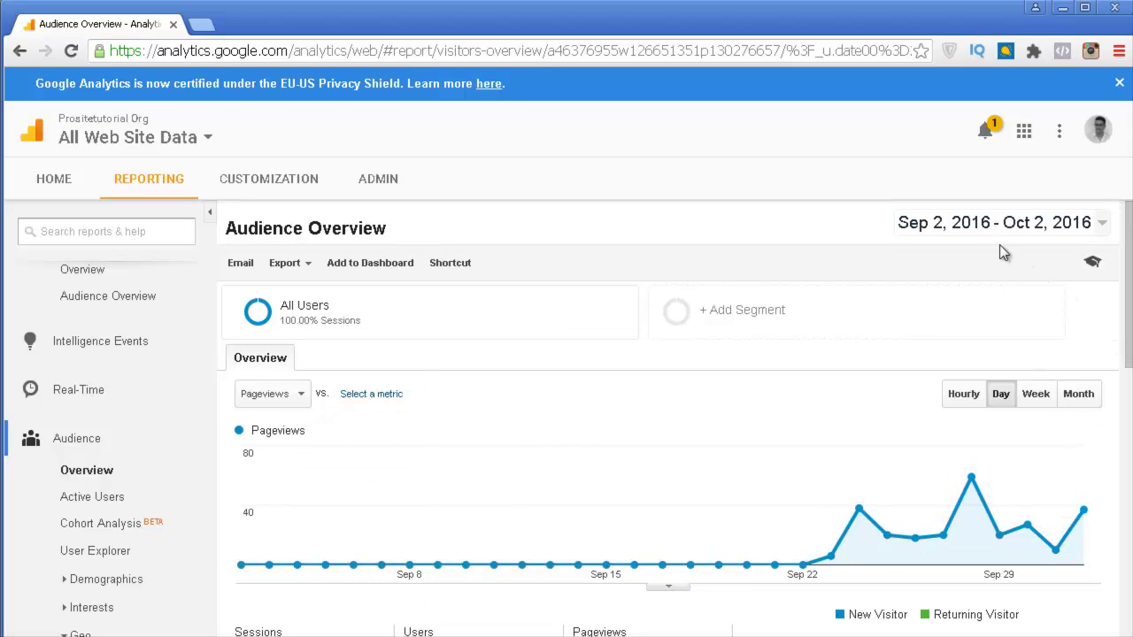
pyautogui.click(947, 226)
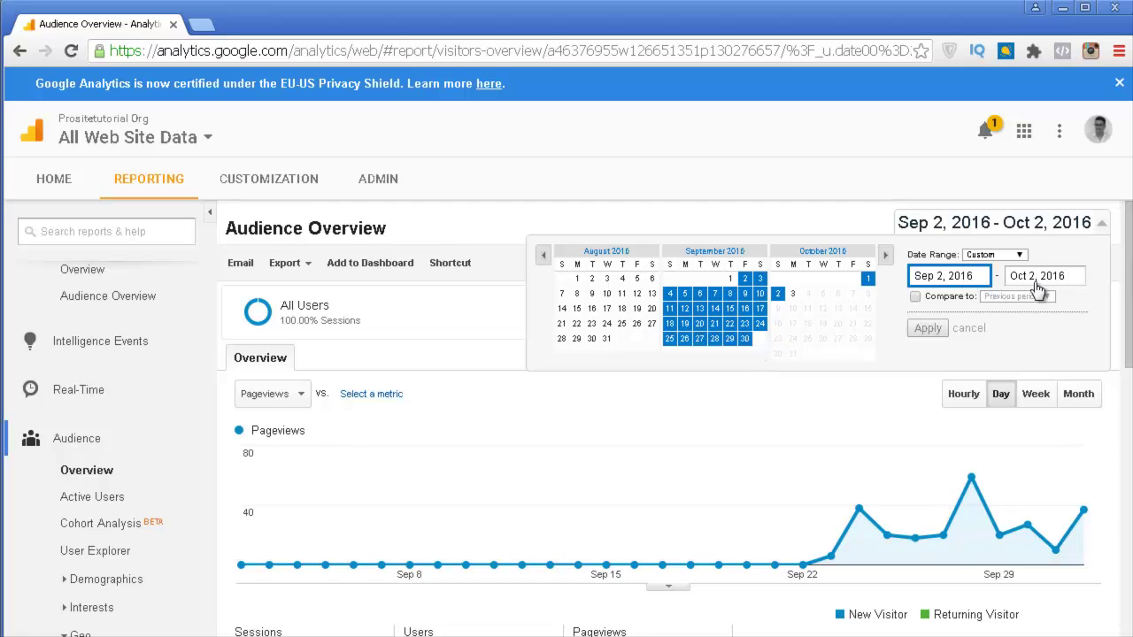
pyautogui.click(1035, 281)
pyautogui.click(963, 281)
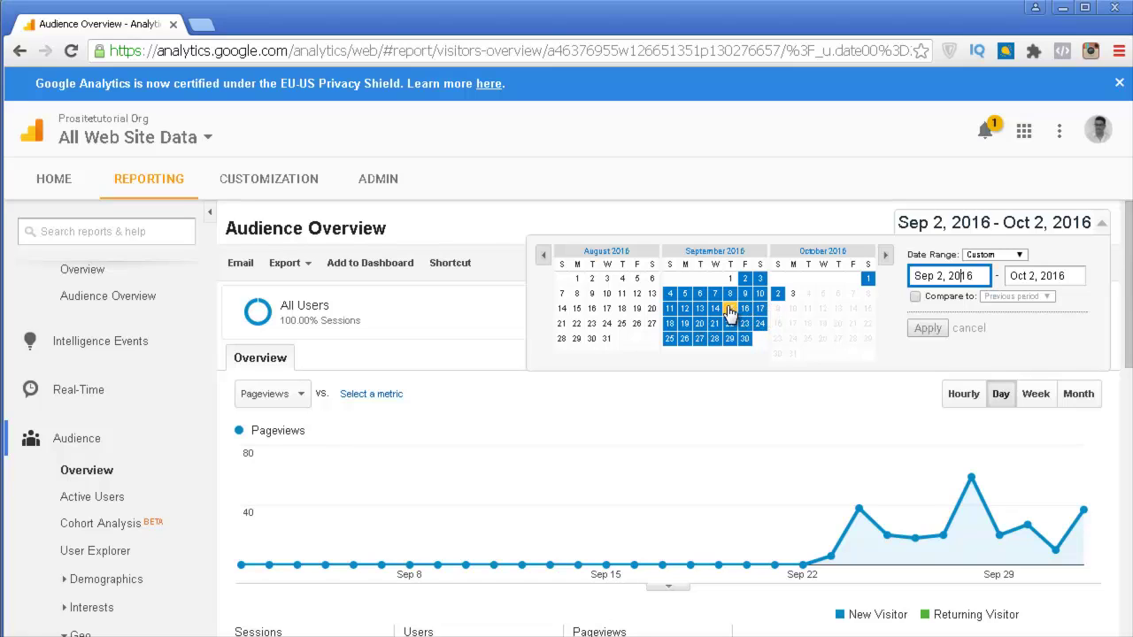
pyautogui.click(729, 308)
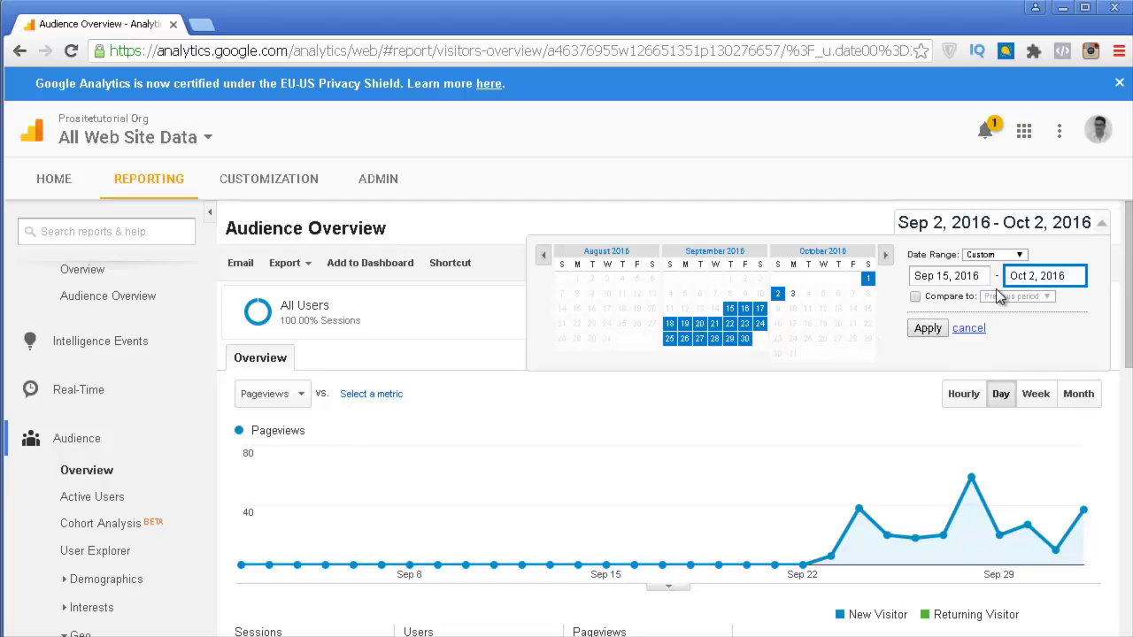
pyautogui.click(927, 328)
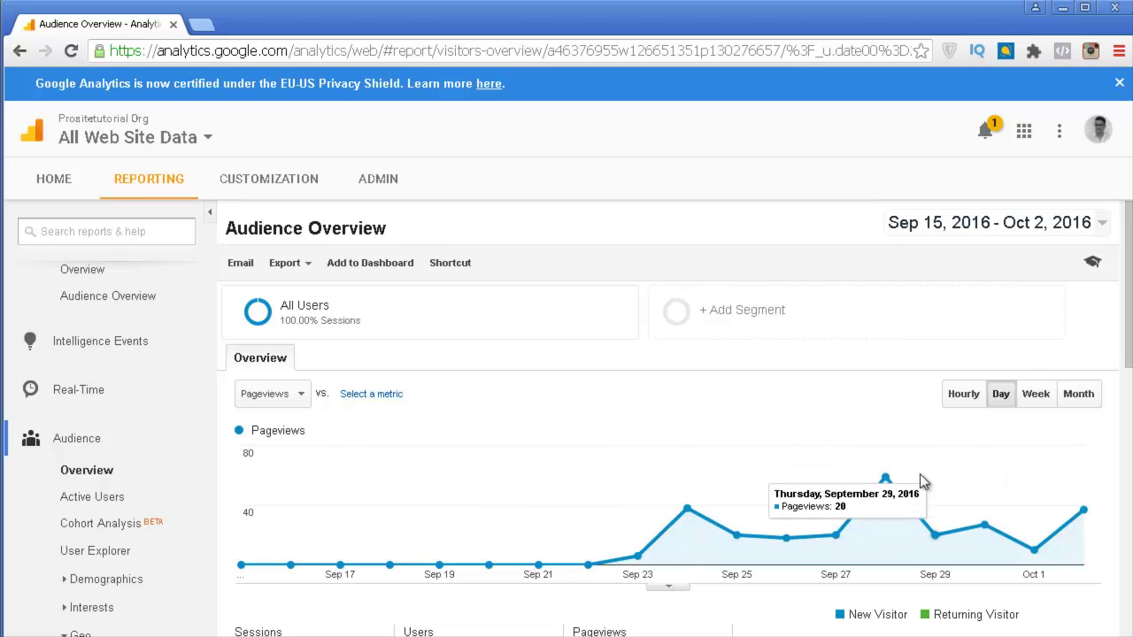
pyautogui.click(988, 230)
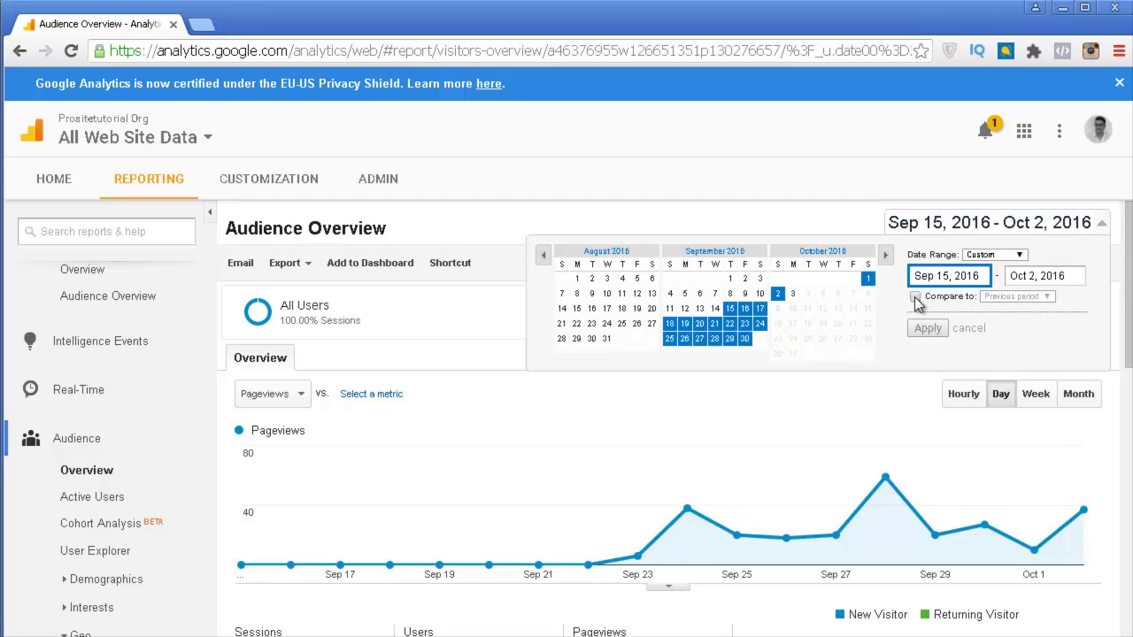
# Compare the Audience Overview against a custom Sep 2 – Sep 14 period.
pyautogui.click(916, 298)
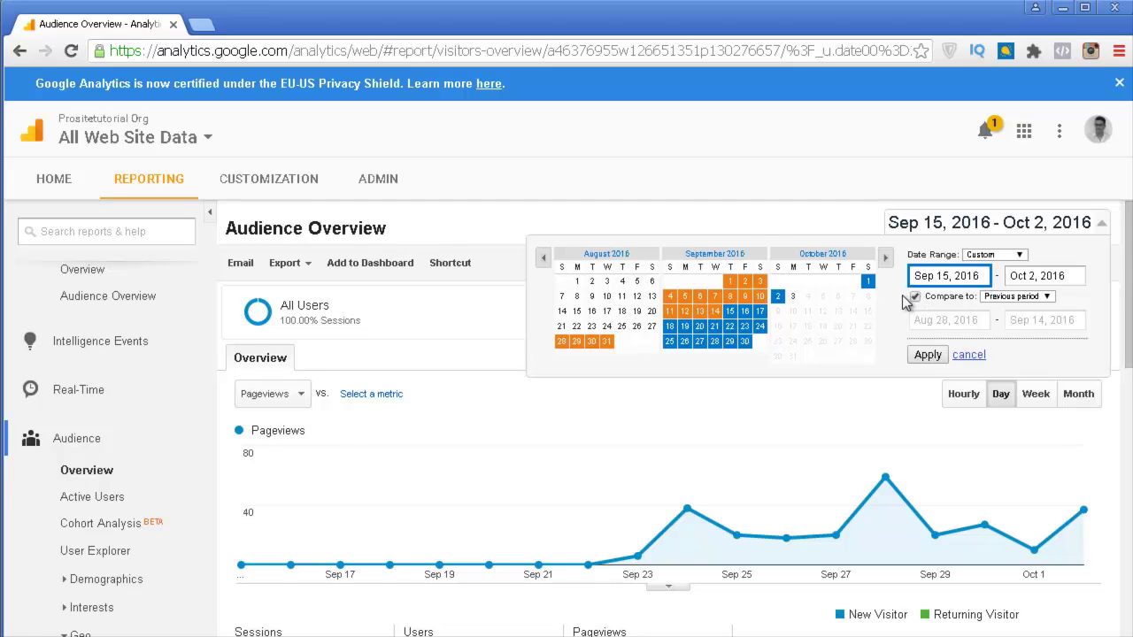
pyautogui.click(960, 327)
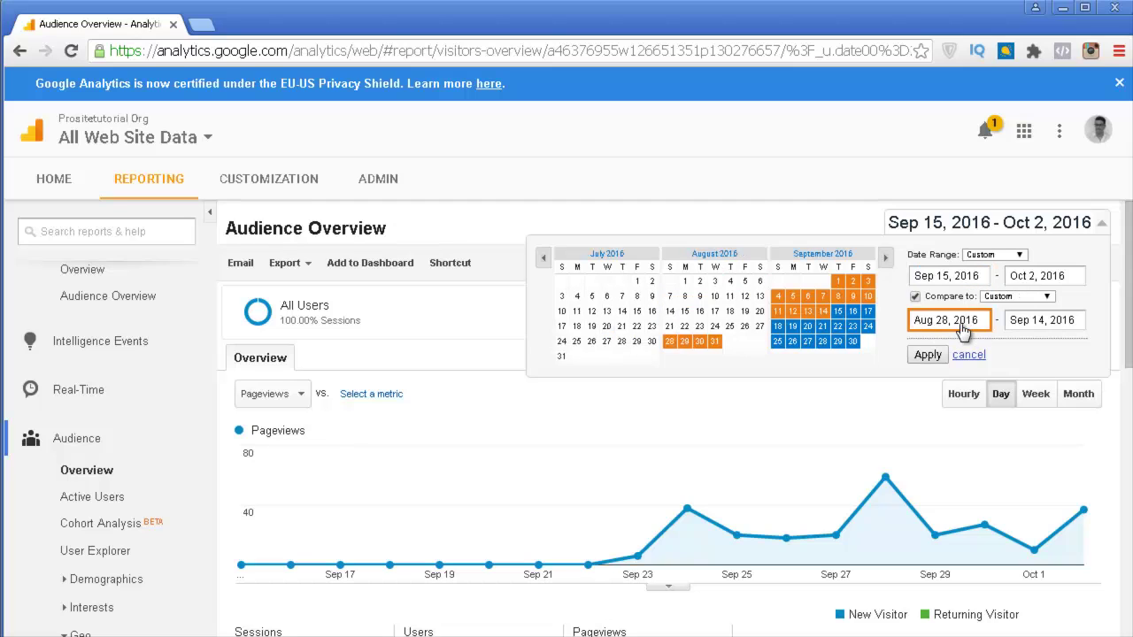
pyautogui.click(854, 285)
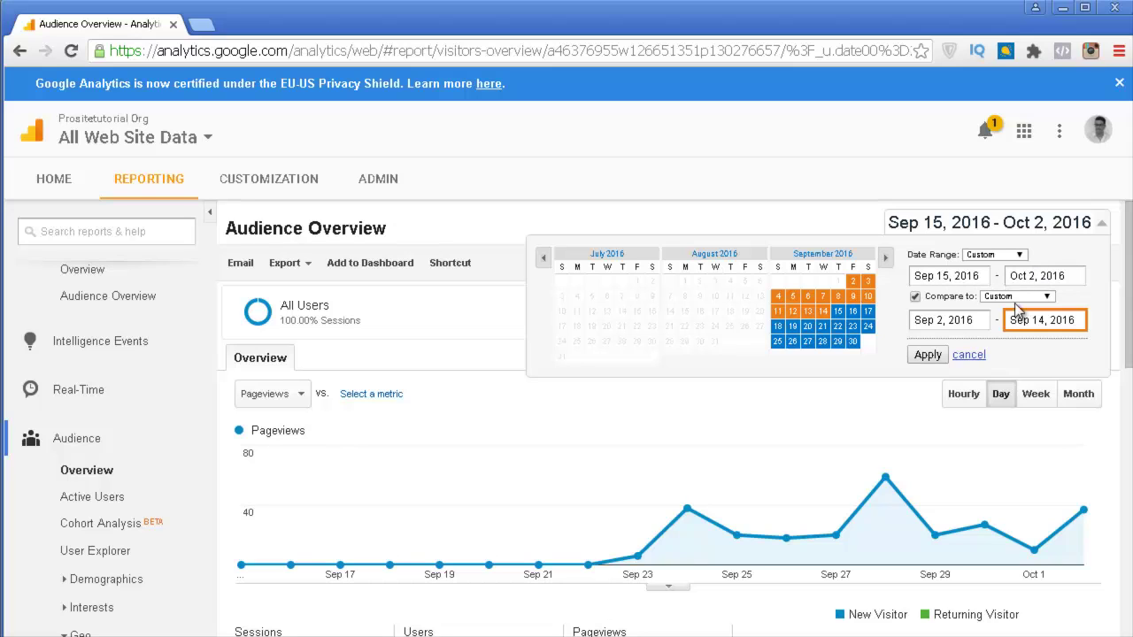
pyautogui.click(927, 355)
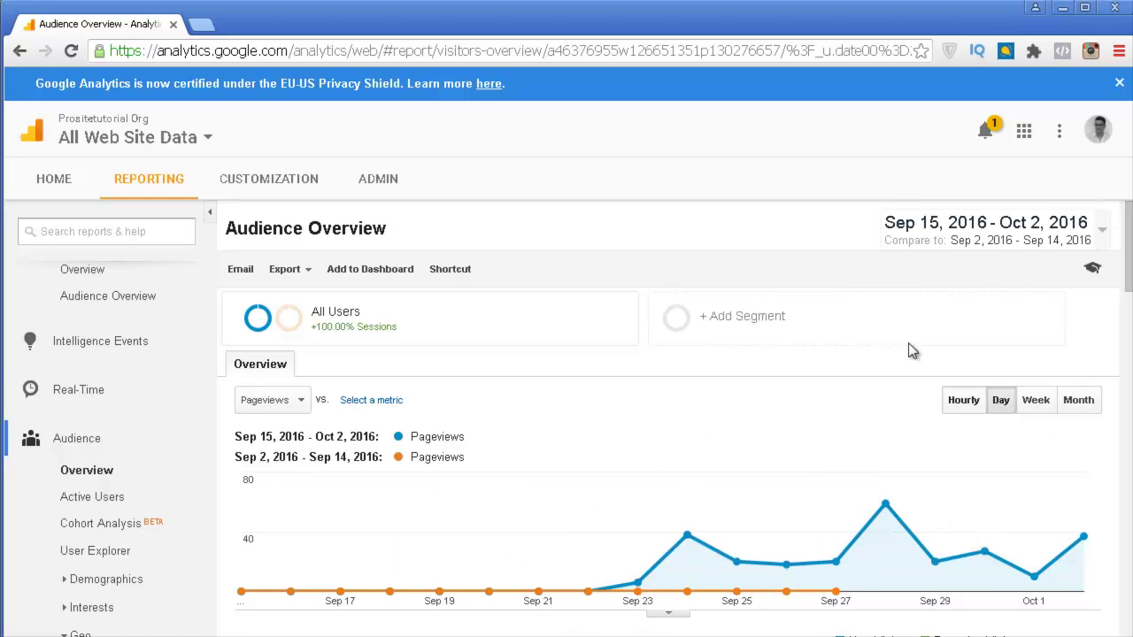
# Remove the comparison and reset the date range to Sep 2 – Oct 2, 2016.
pyautogui.click(1034, 239)
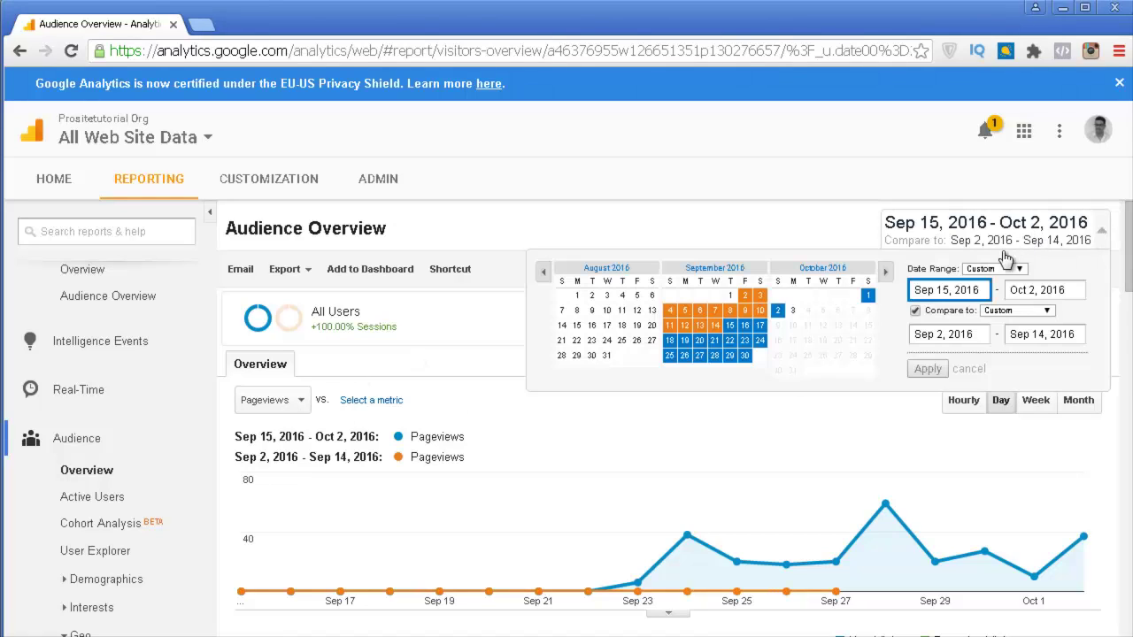
pyautogui.click(916, 312)
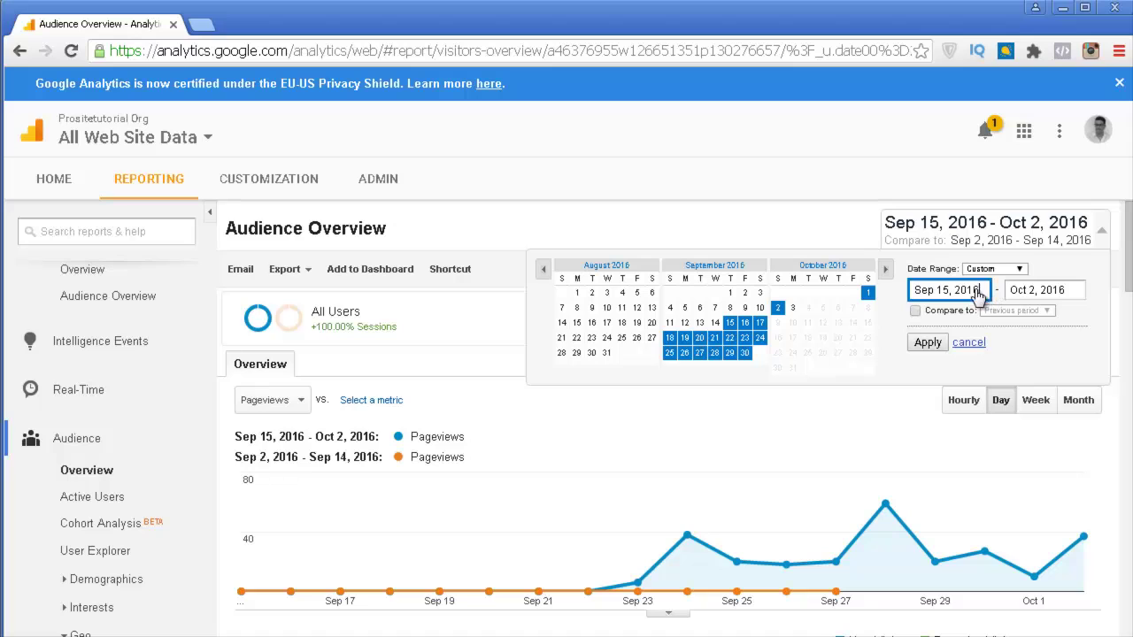
pyautogui.click(967, 289)
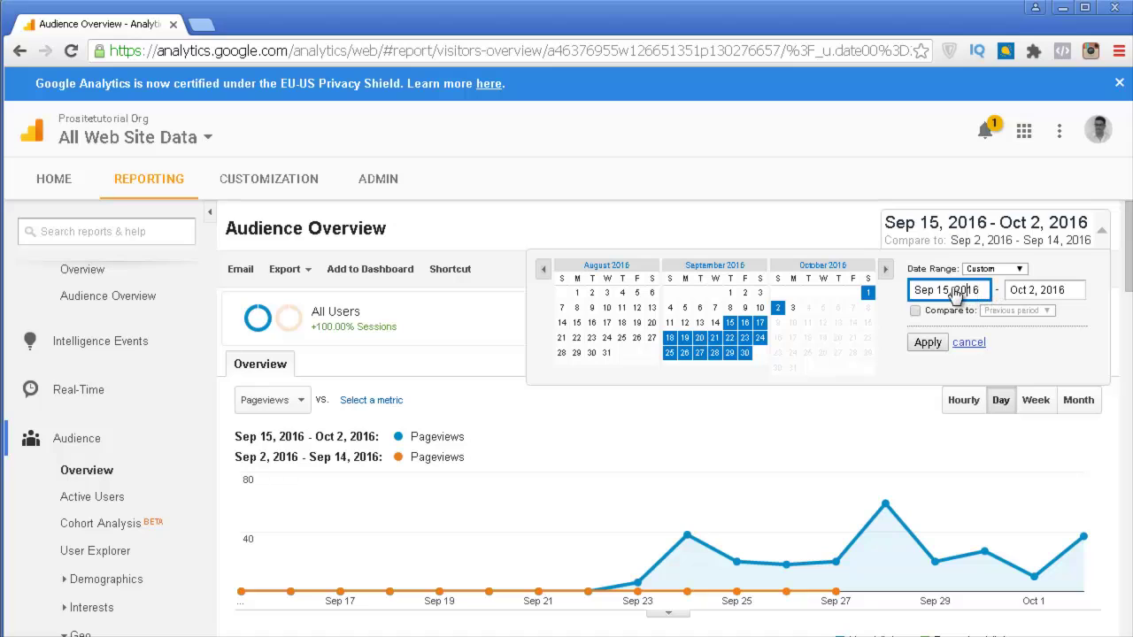
pyautogui.click(744, 292)
pyautogui.click(927, 342)
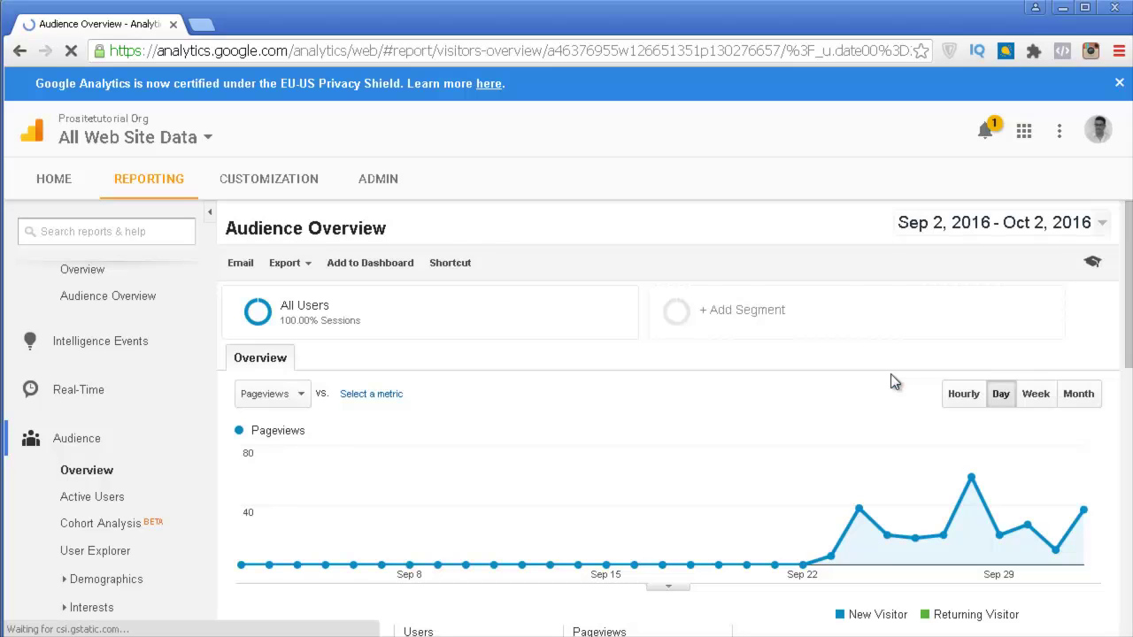
pyautogui.scroll(-4, 890, 363)
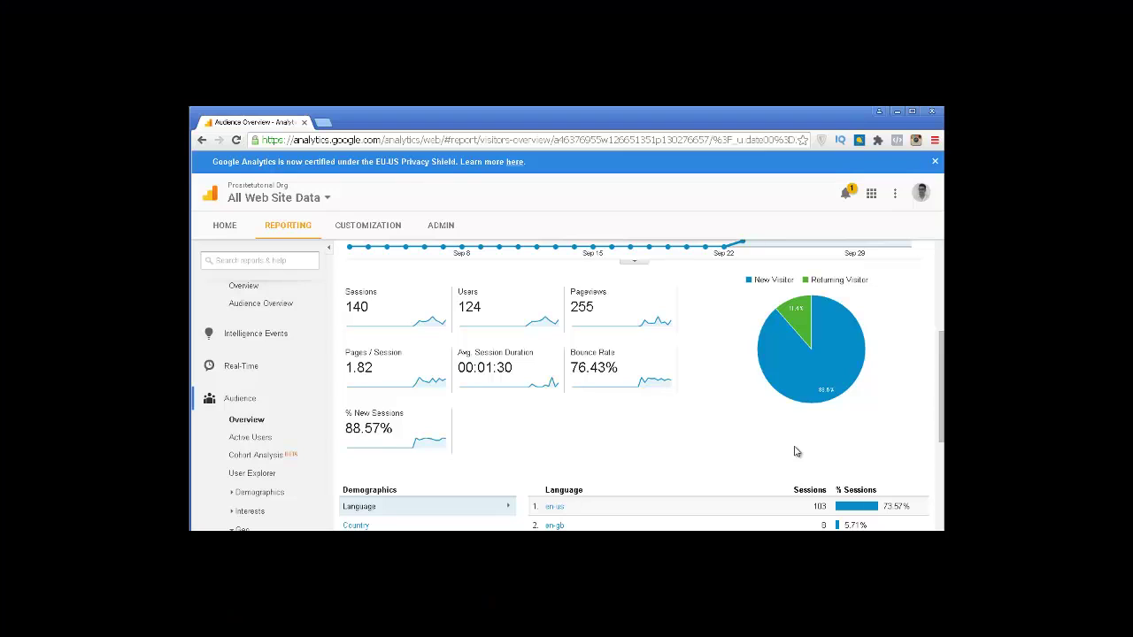
pyautogui.moveTo(823, 371)
pyautogui.moveTo(392, 297)
pyautogui.moveTo(474, 300)
pyautogui.moveTo(380, 362)
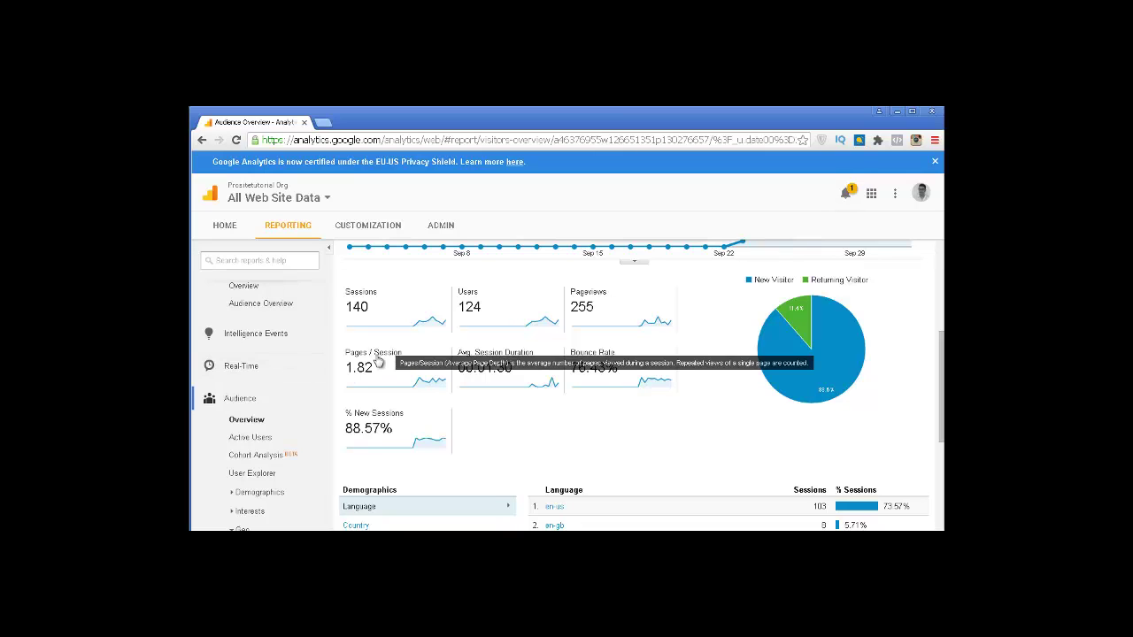
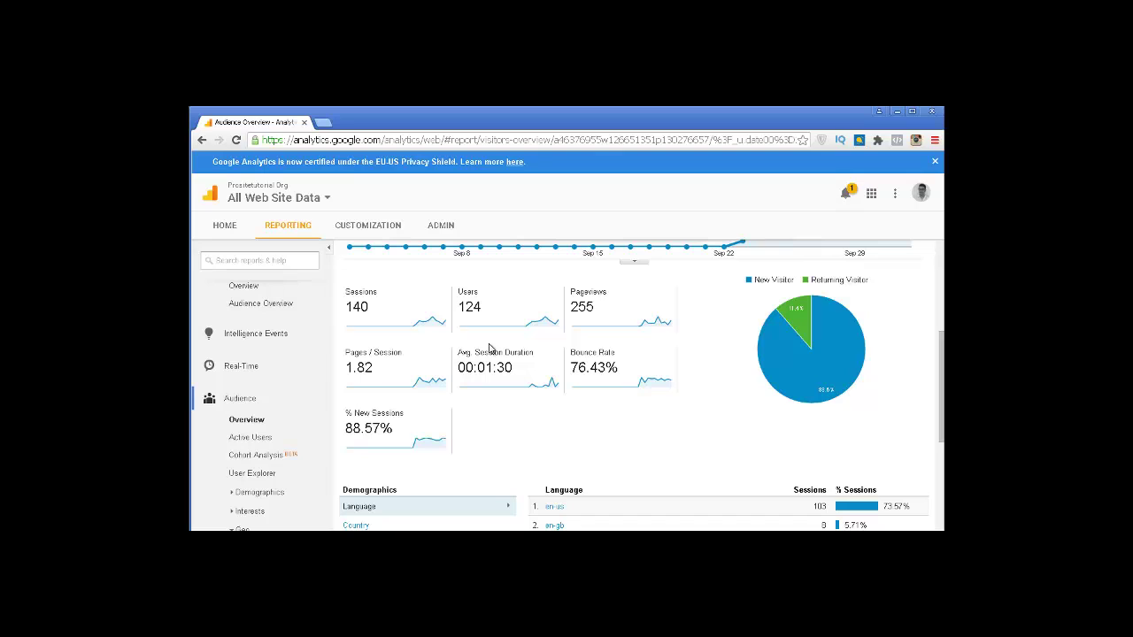
# Switch the Demographics table from Language to Country, led by United States (30) and India (20).
pyautogui.moveTo(781, 345)
pyautogui.moveTo(812, 352)
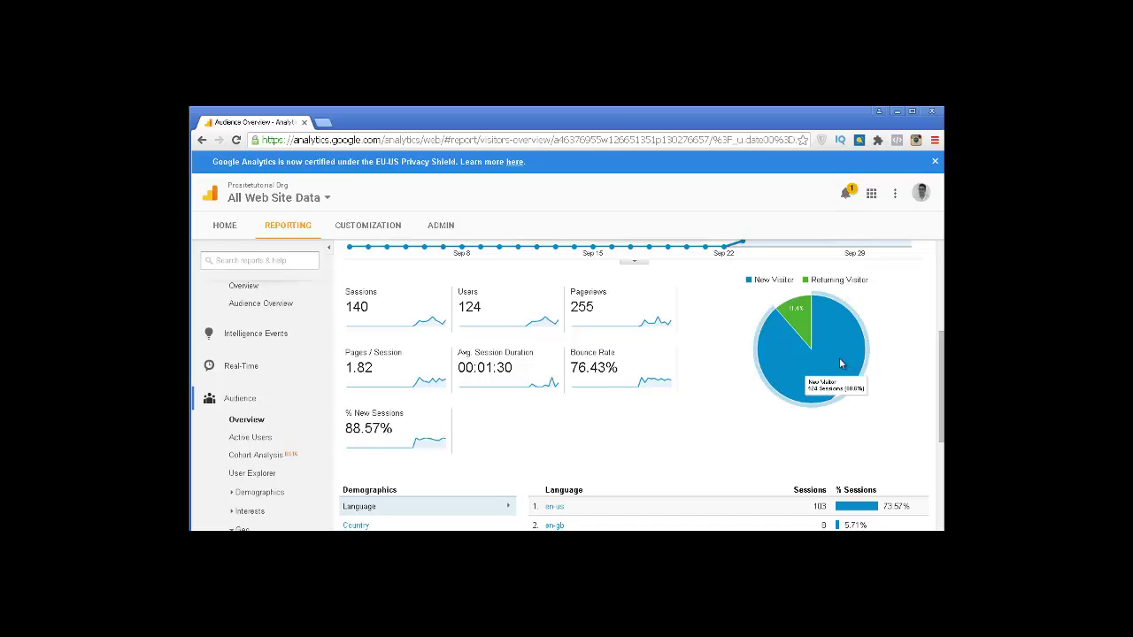
pyautogui.moveTo(789, 304)
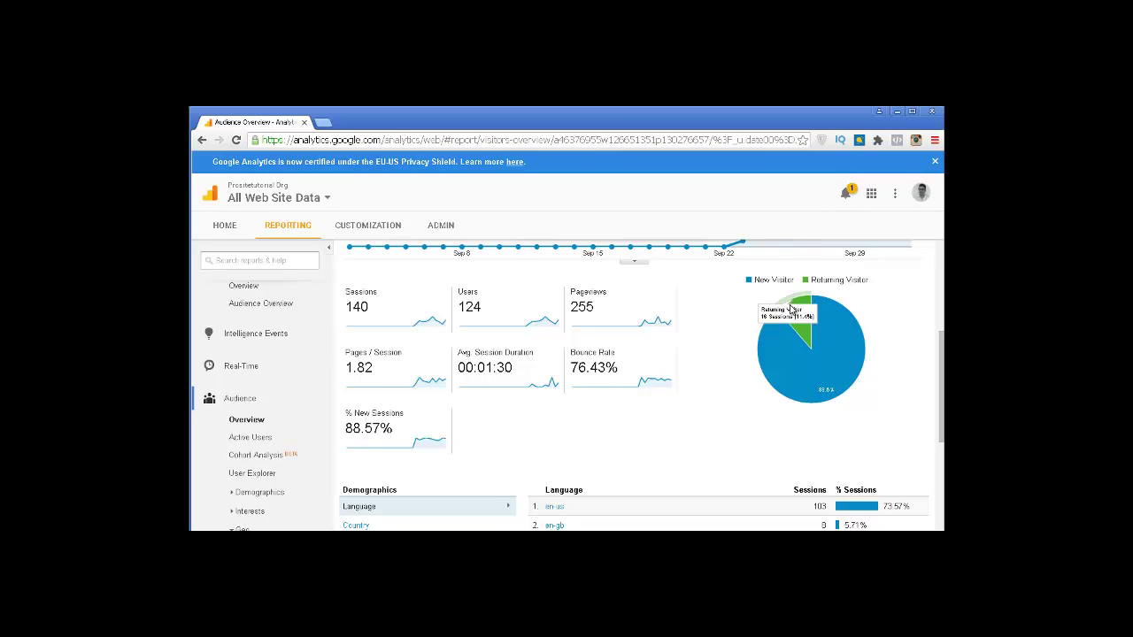
pyautogui.scroll(-2, 609, 368)
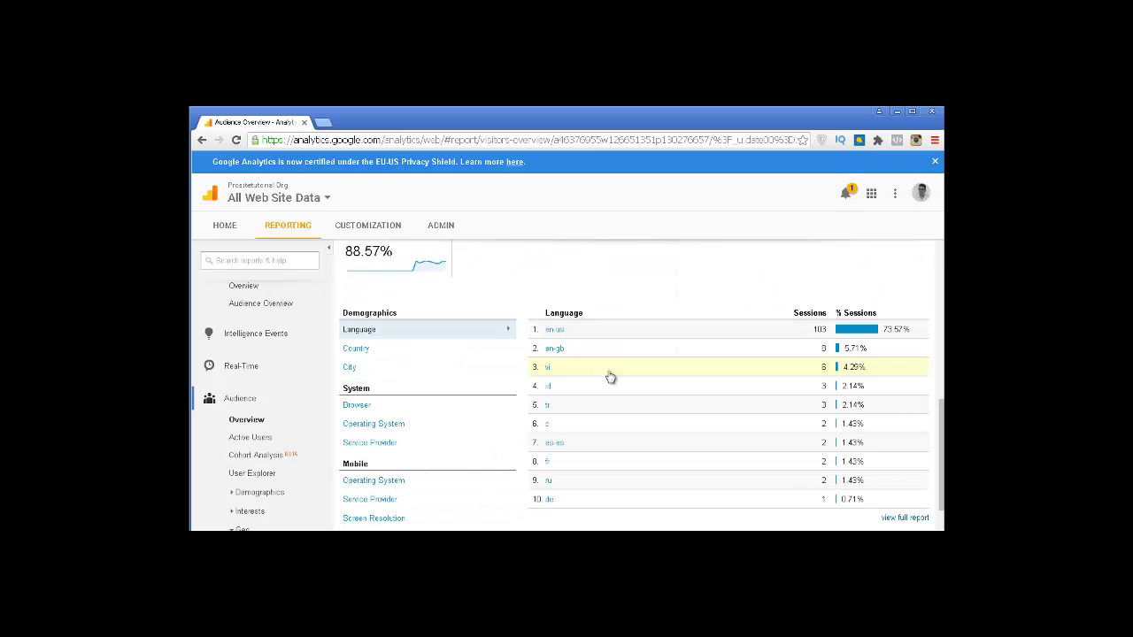
pyautogui.scroll(-1, 610, 378)
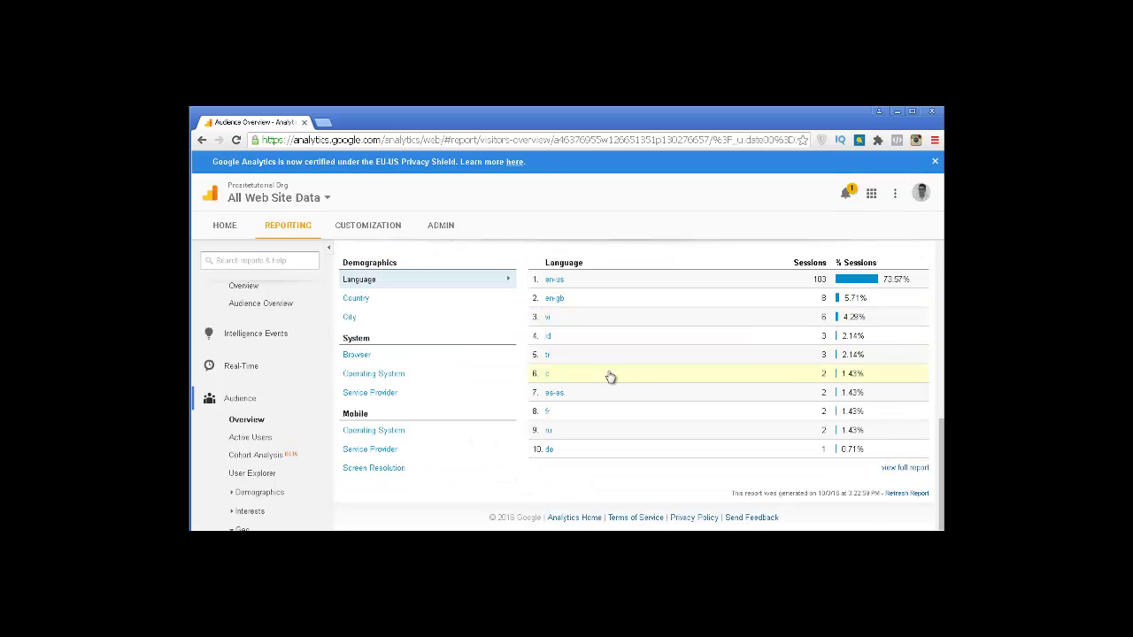
pyautogui.click(924, 624)
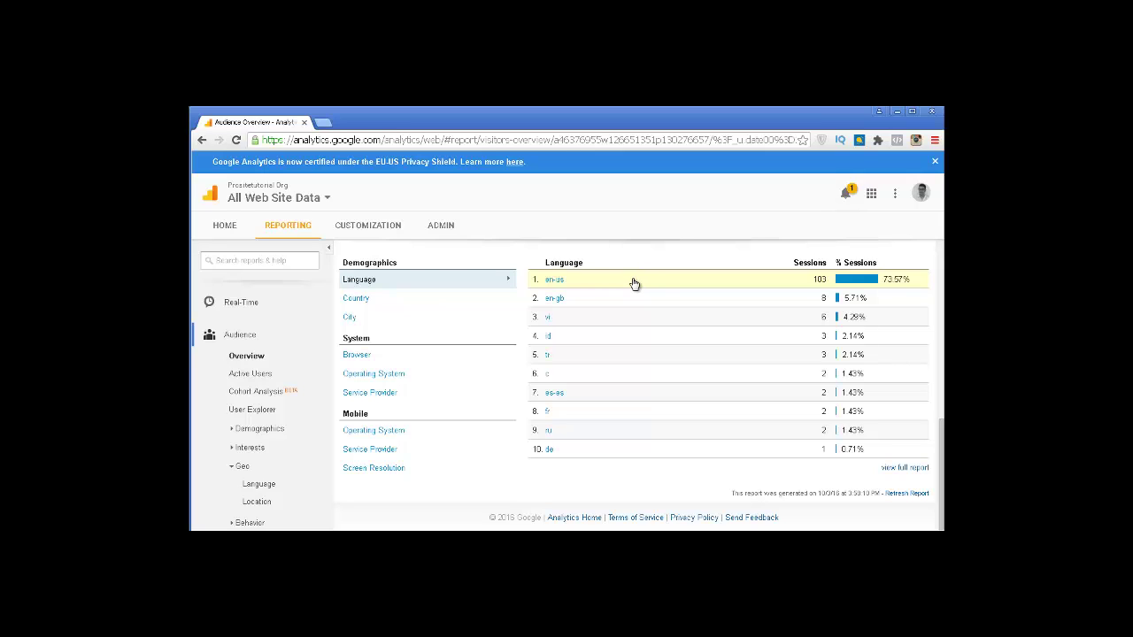
pyautogui.click(356, 299)
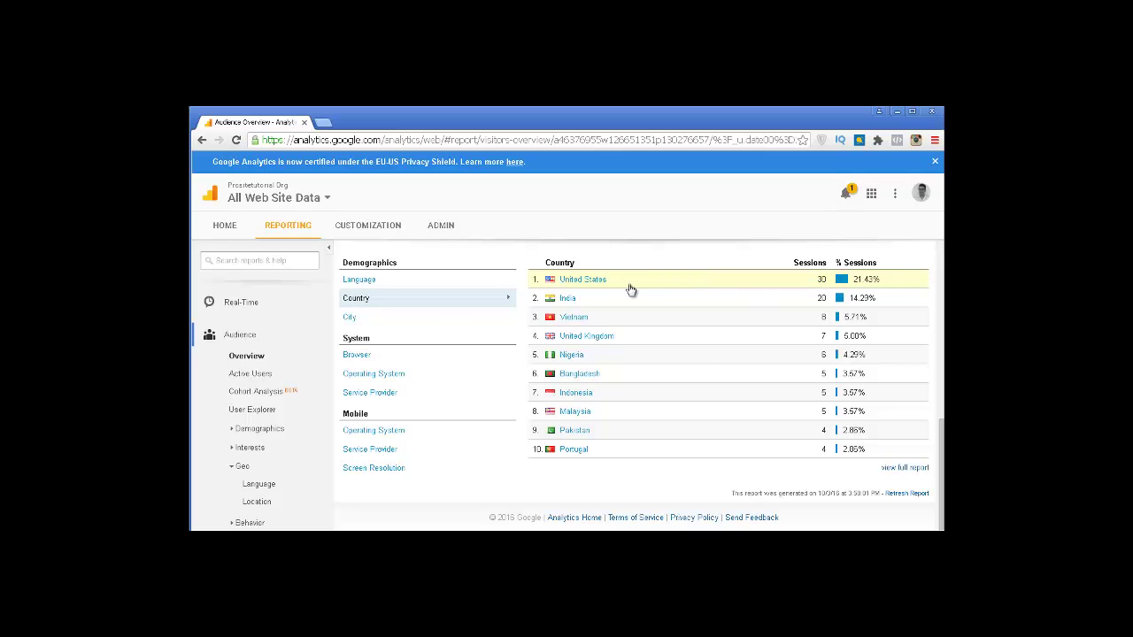
pyautogui.click(425, 322)
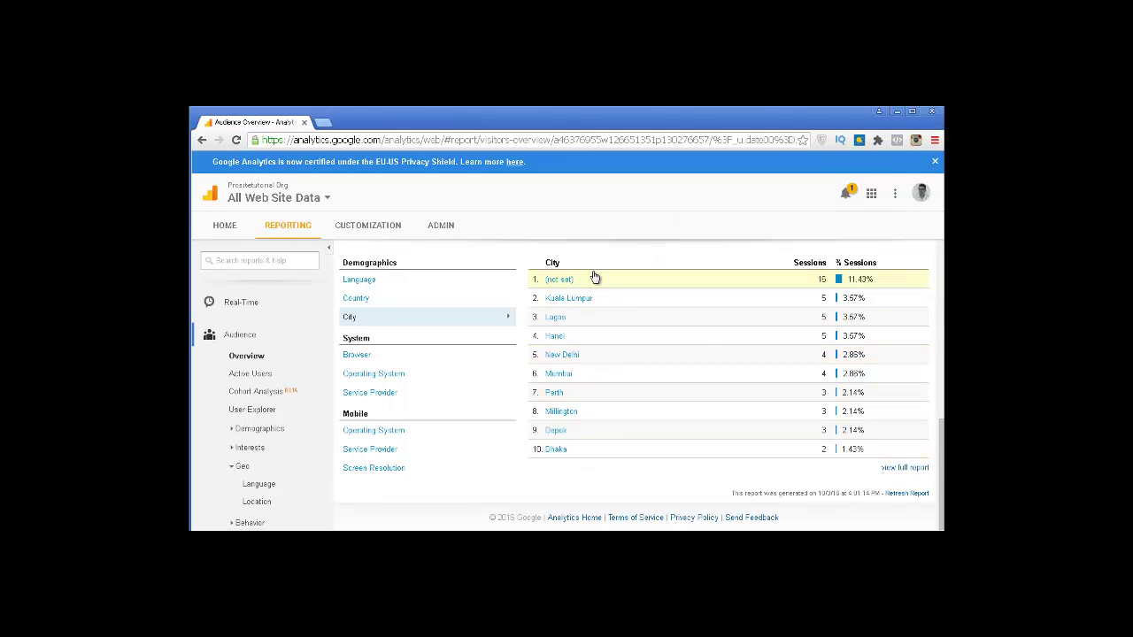
pyautogui.click(378, 361)
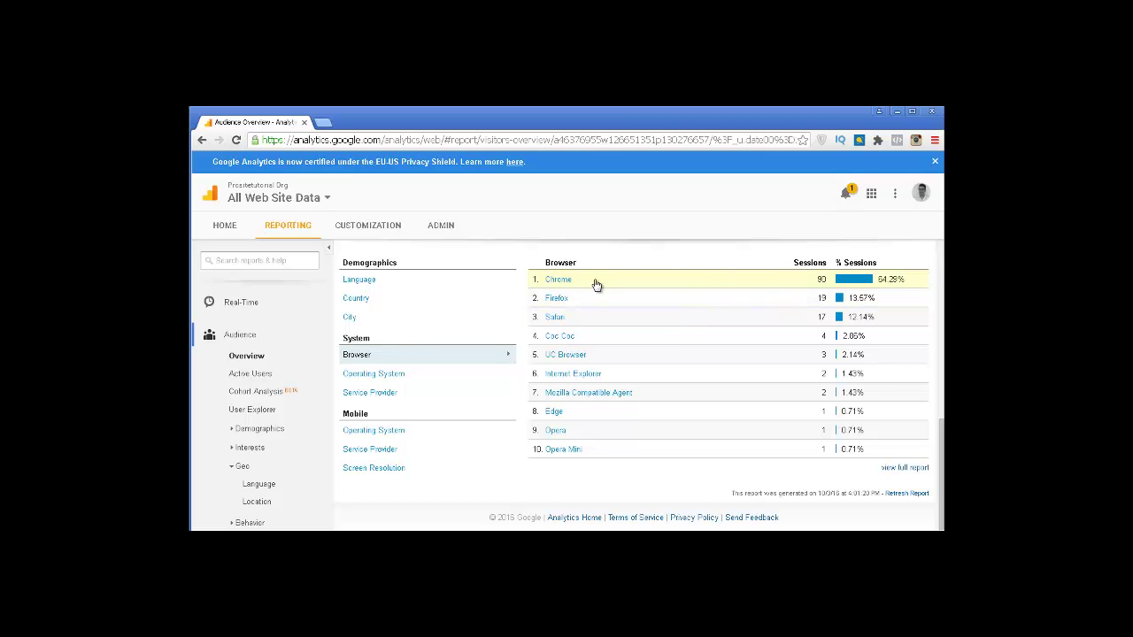
pyautogui.click(395, 375)
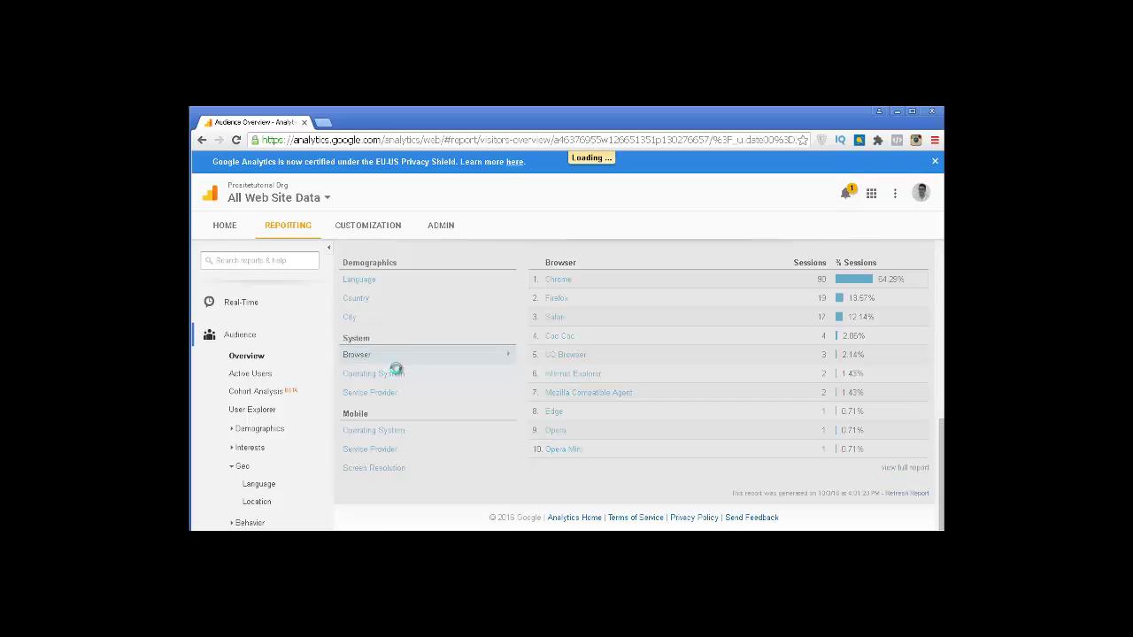
pyautogui.click(354, 394)
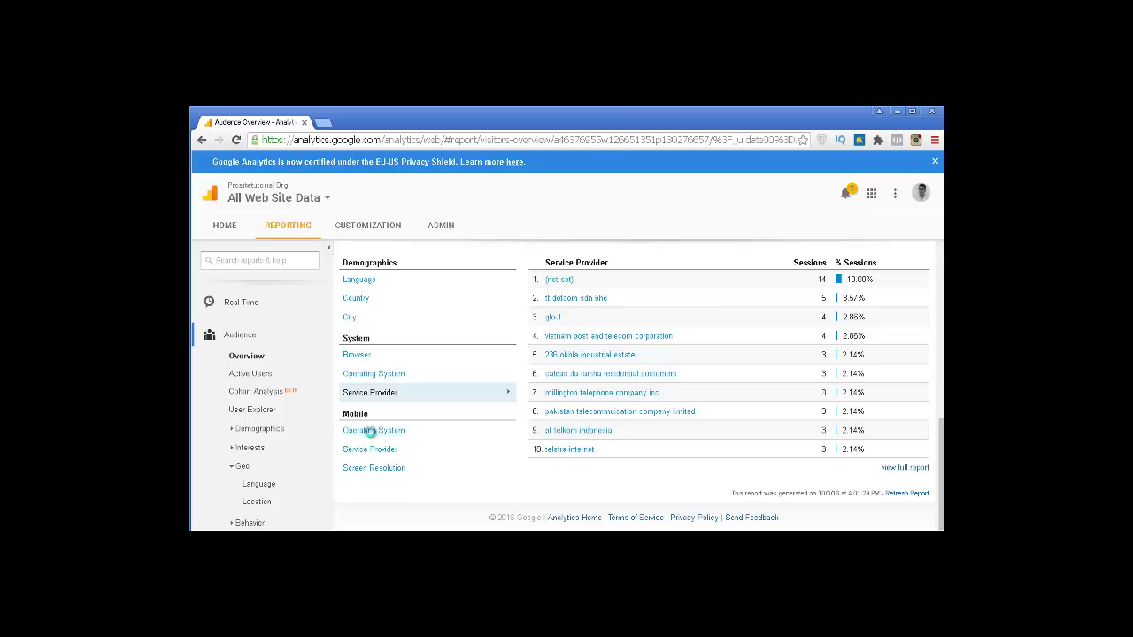
pyautogui.click(372, 433)
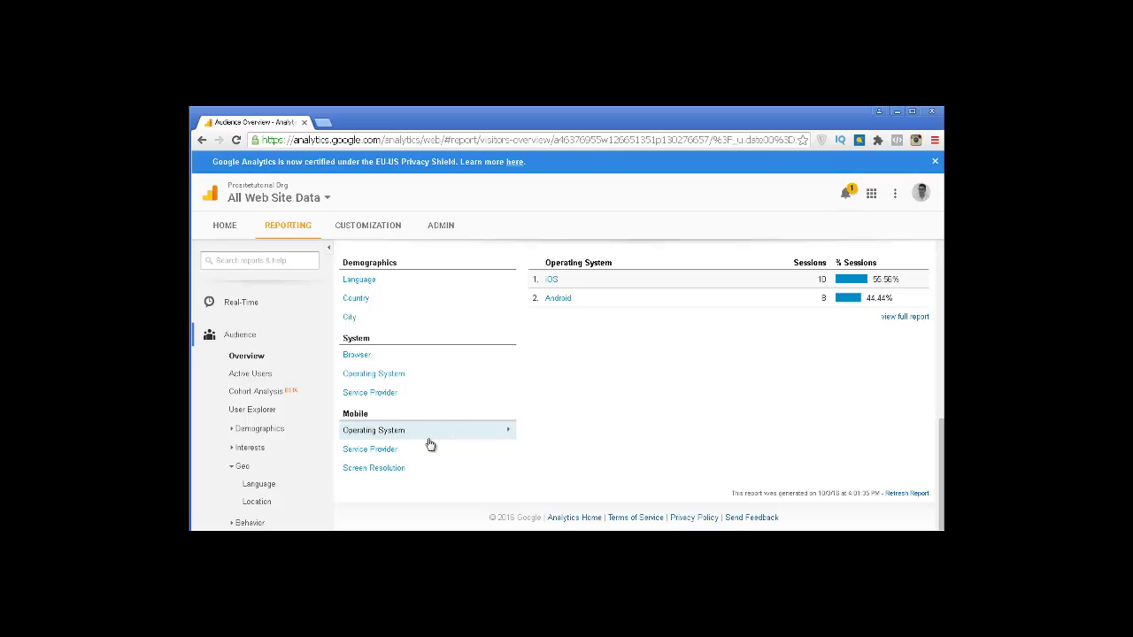
pyautogui.click(365, 449)
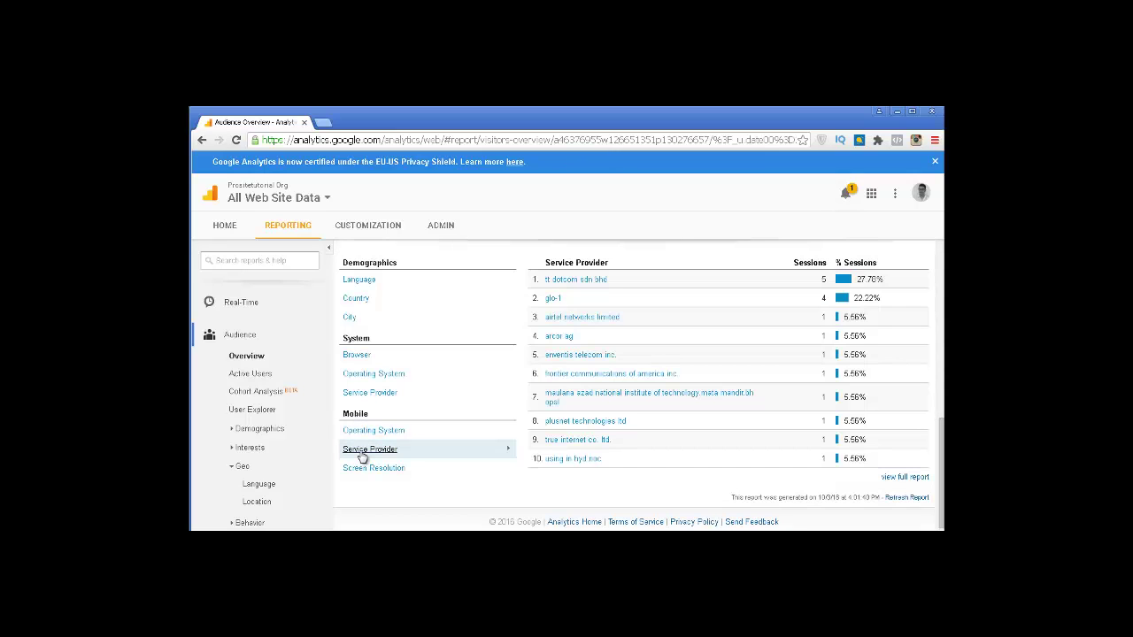
pyautogui.click(363, 469)
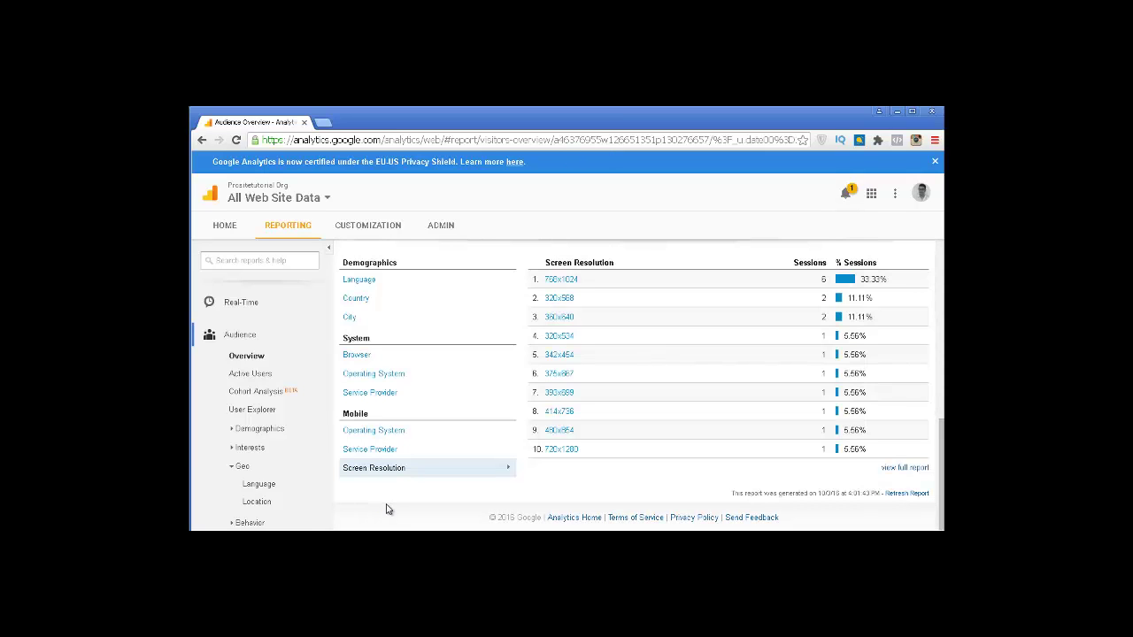
pyautogui.click(358, 299)
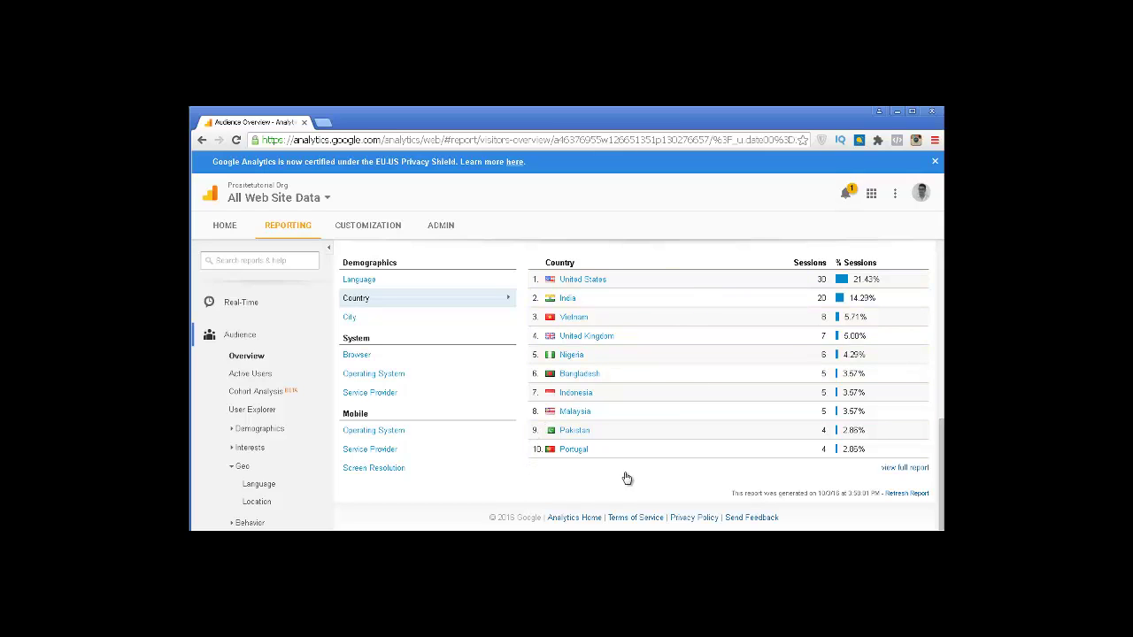
# Open the full Location report and review its world map and country table (140 sessions, 76.43% bounce).
pyautogui.click(893, 471)
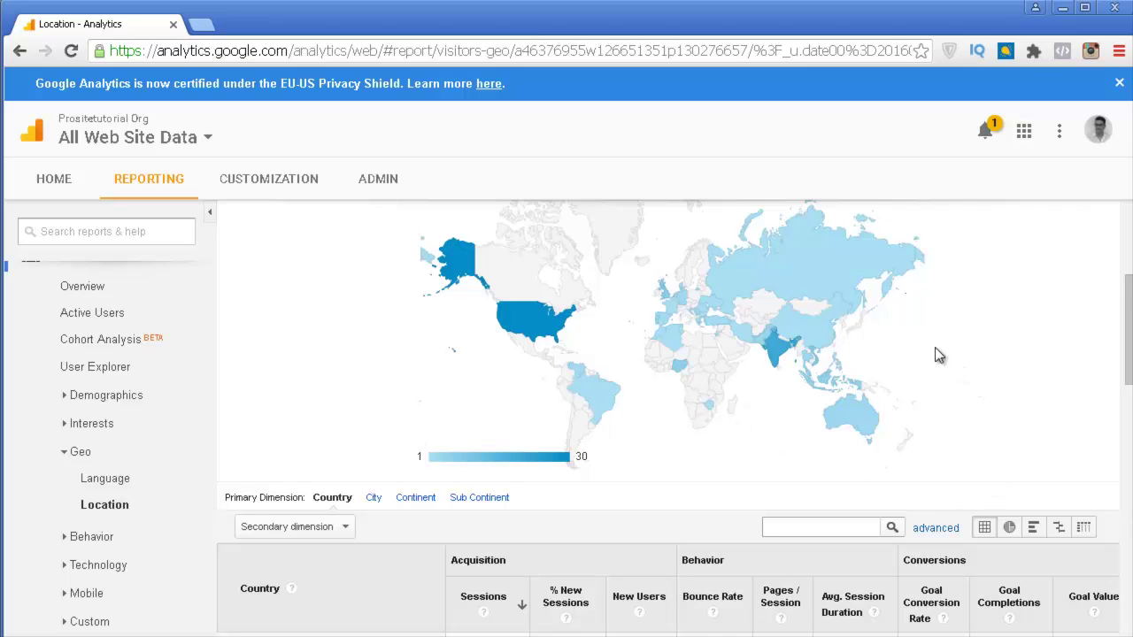
pyautogui.scroll(1, 699, 296)
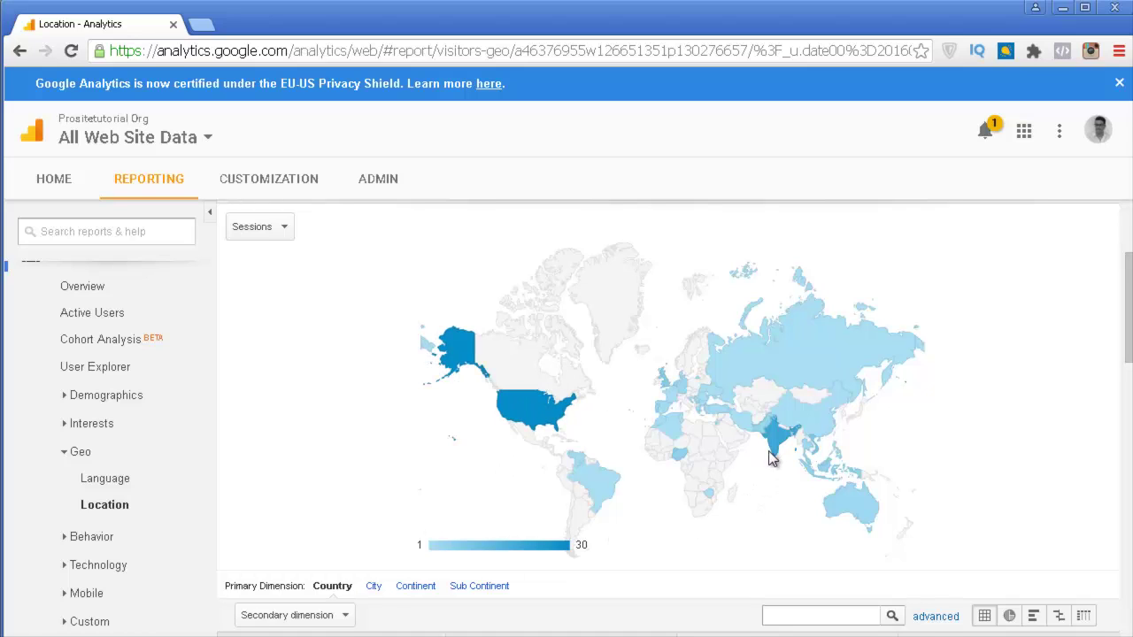
pyautogui.moveTo(777, 442)
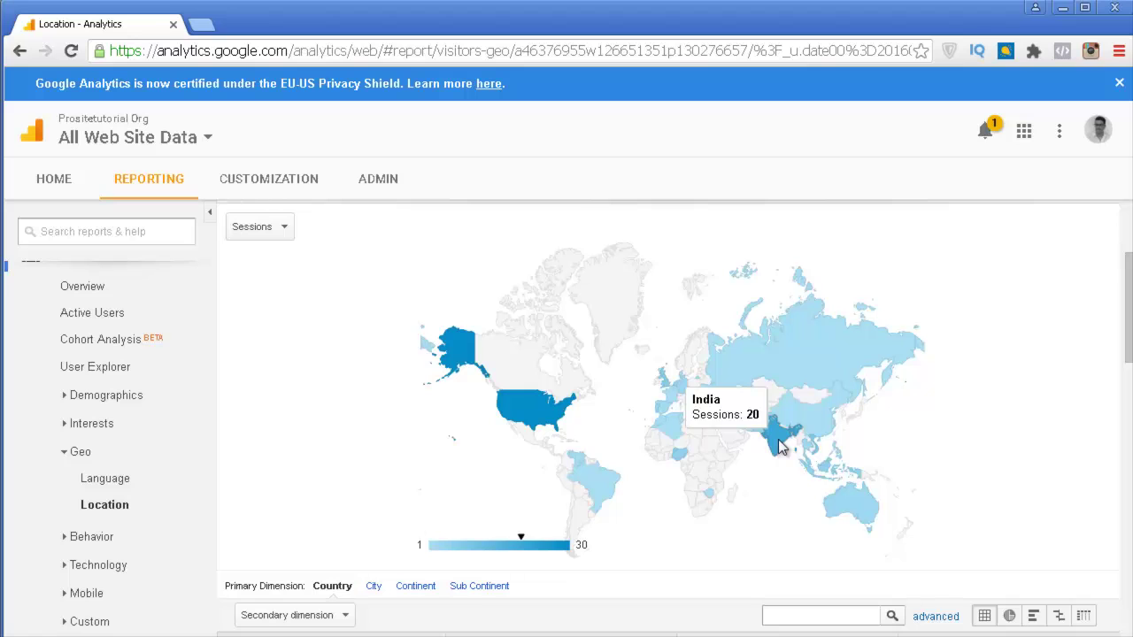
pyautogui.scroll(-5, 778, 439)
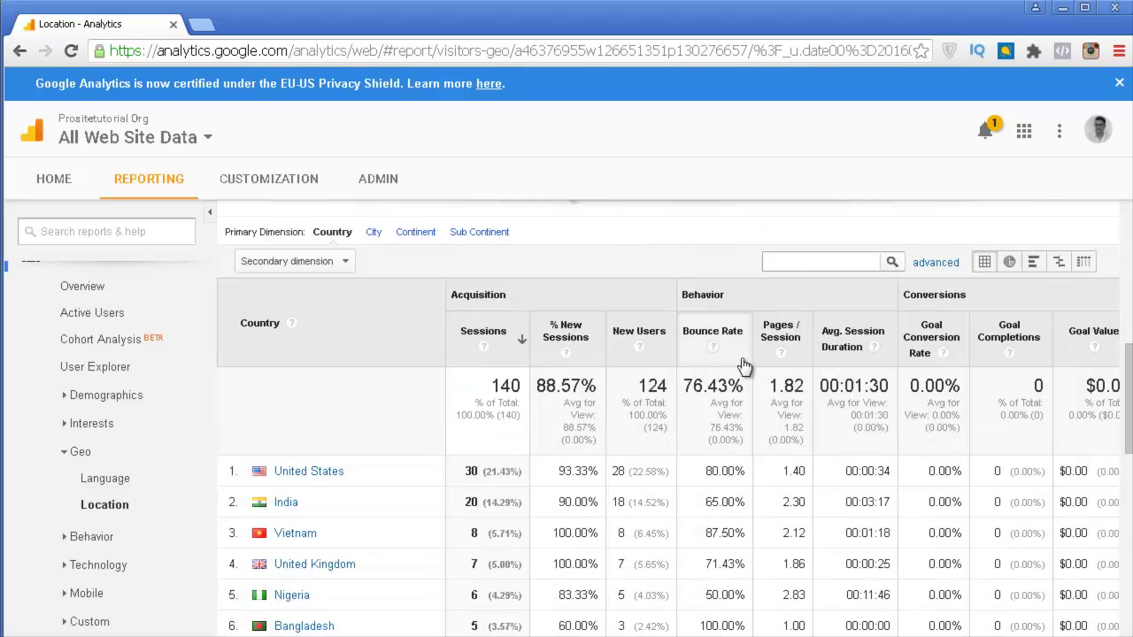
pyautogui.scroll(-8, 392, 298)
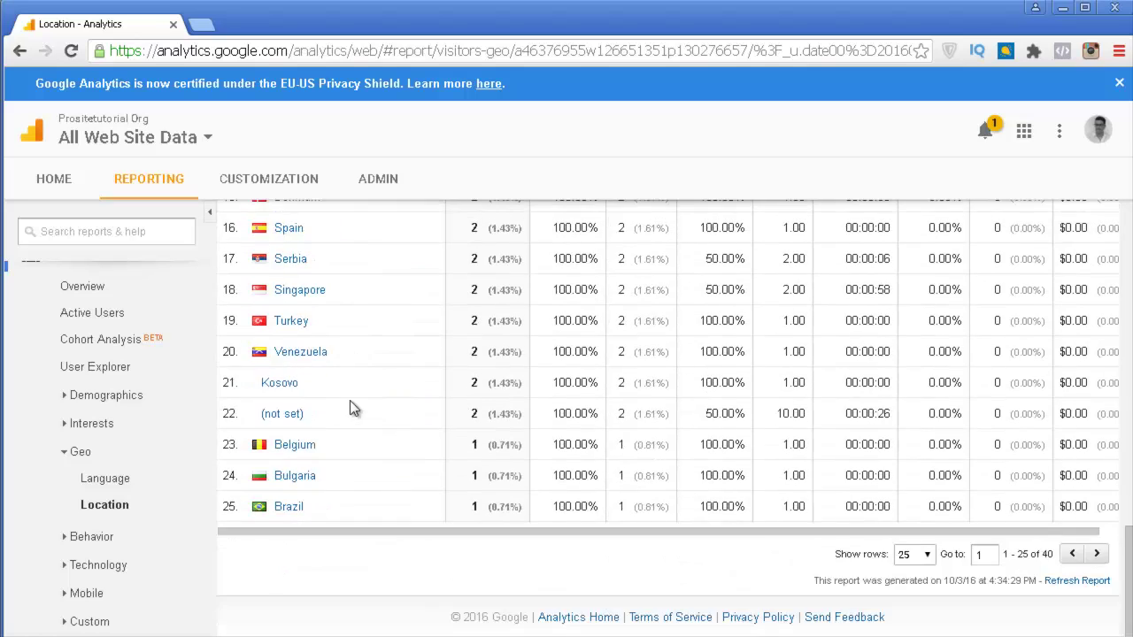
pyautogui.scroll(7, 570, 389)
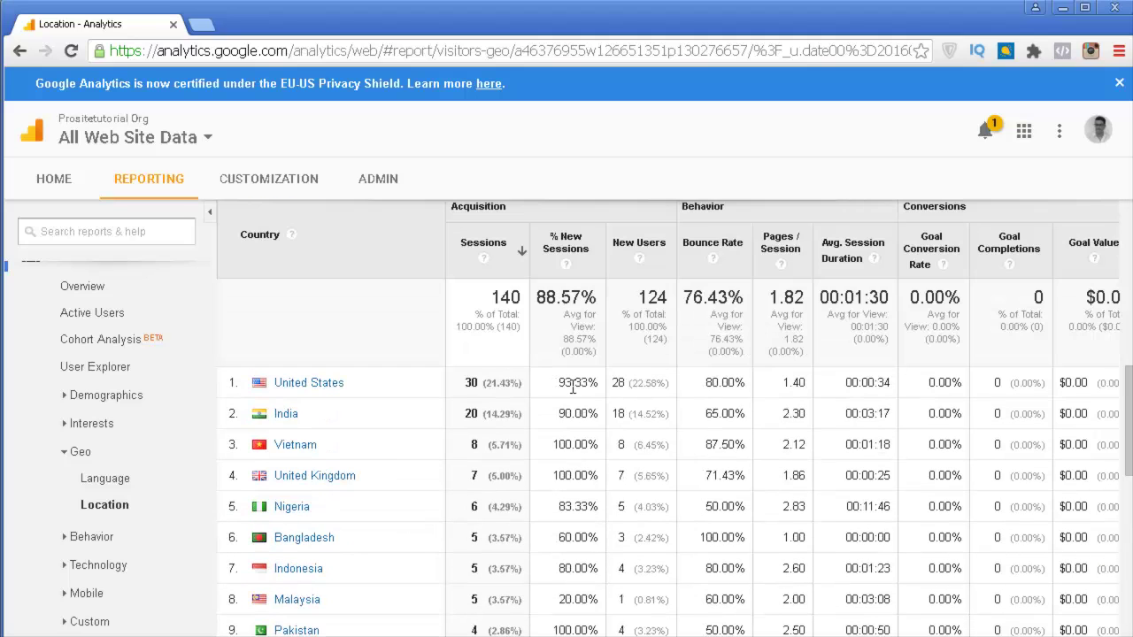
pyautogui.scroll(1, 466, 341)
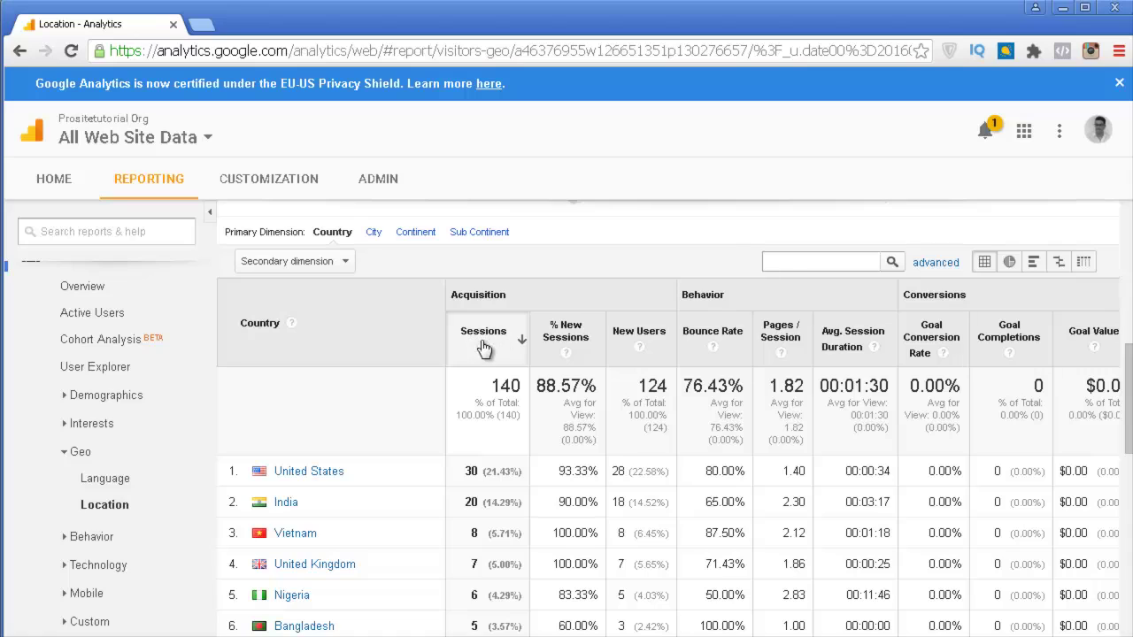
pyautogui.moveTo(483, 351)
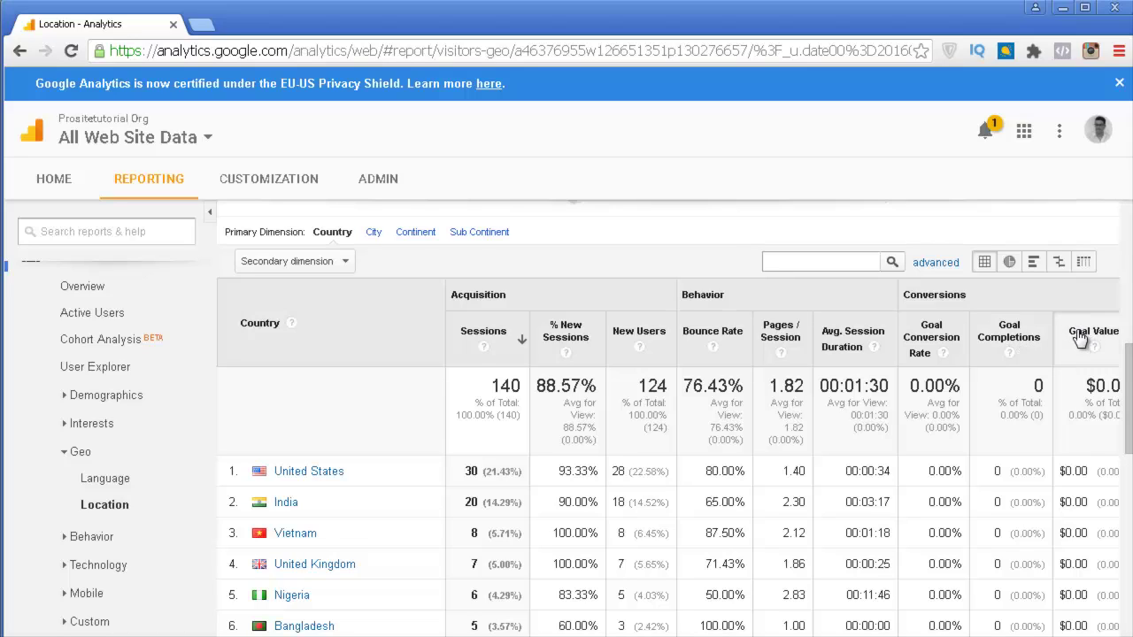
# Page the country table at 25 rows instead of 50, showing countries 1–25 of 40.
pyautogui.scroll(-1, 1026, 327)
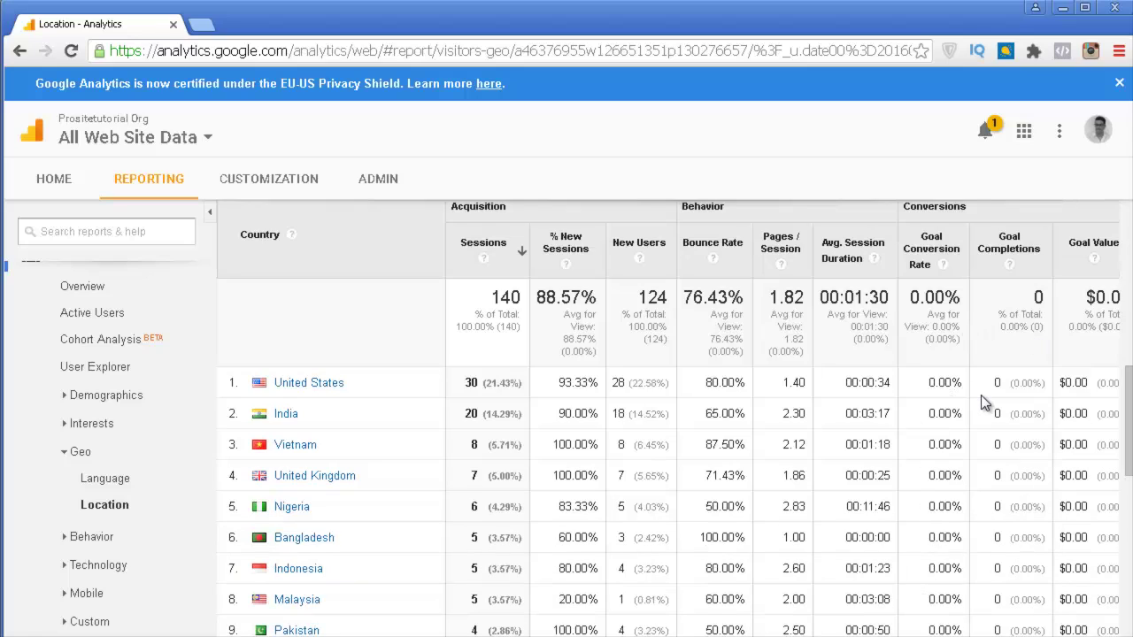
pyautogui.scroll(-6, 984, 398)
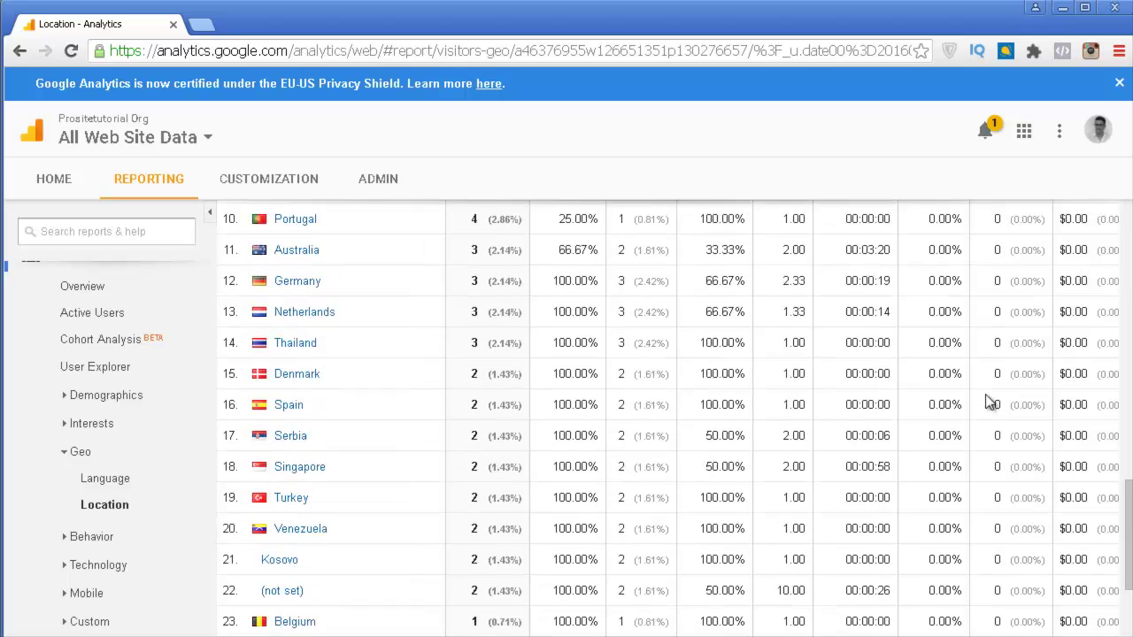
pyautogui.scroll(-1, 985, 393)
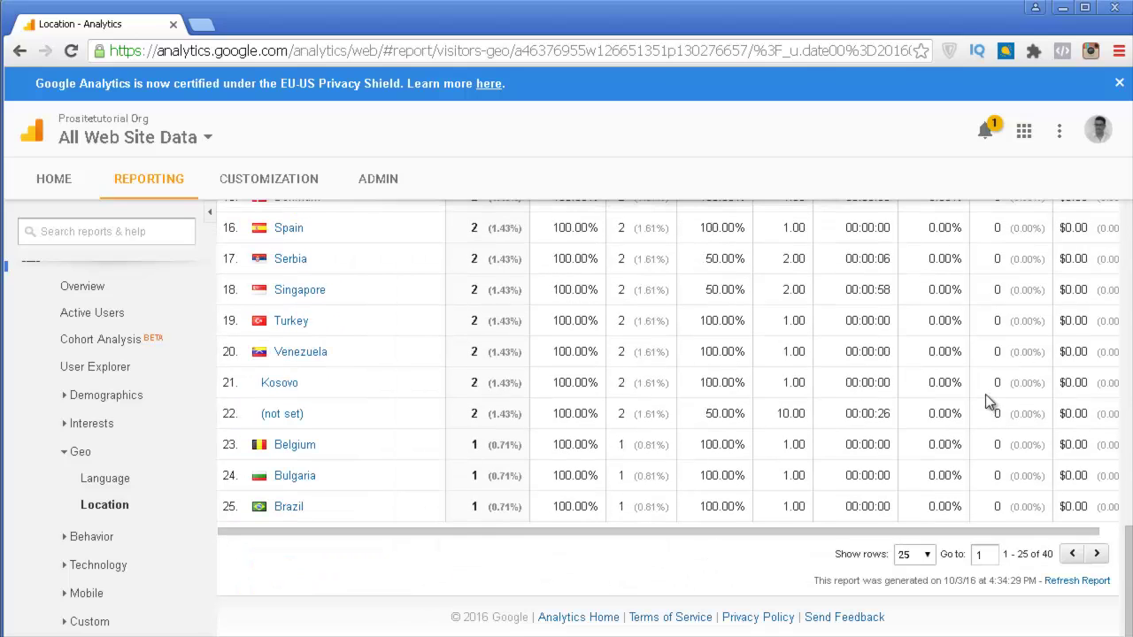
pyautogui.click(915, 558)
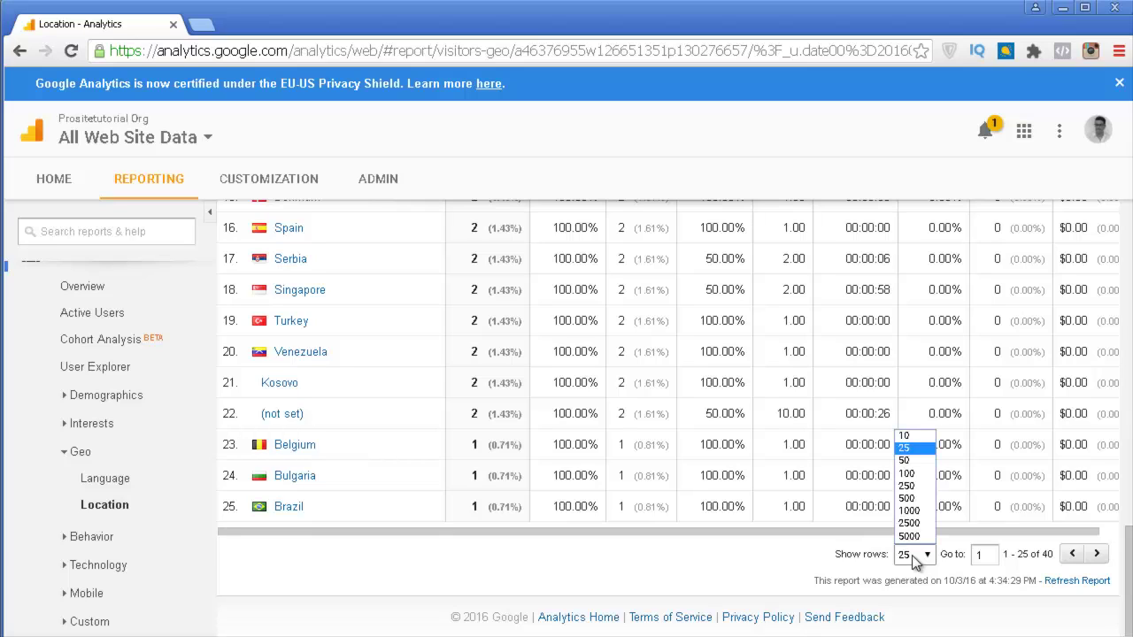
pyautogui.click(919, 461)
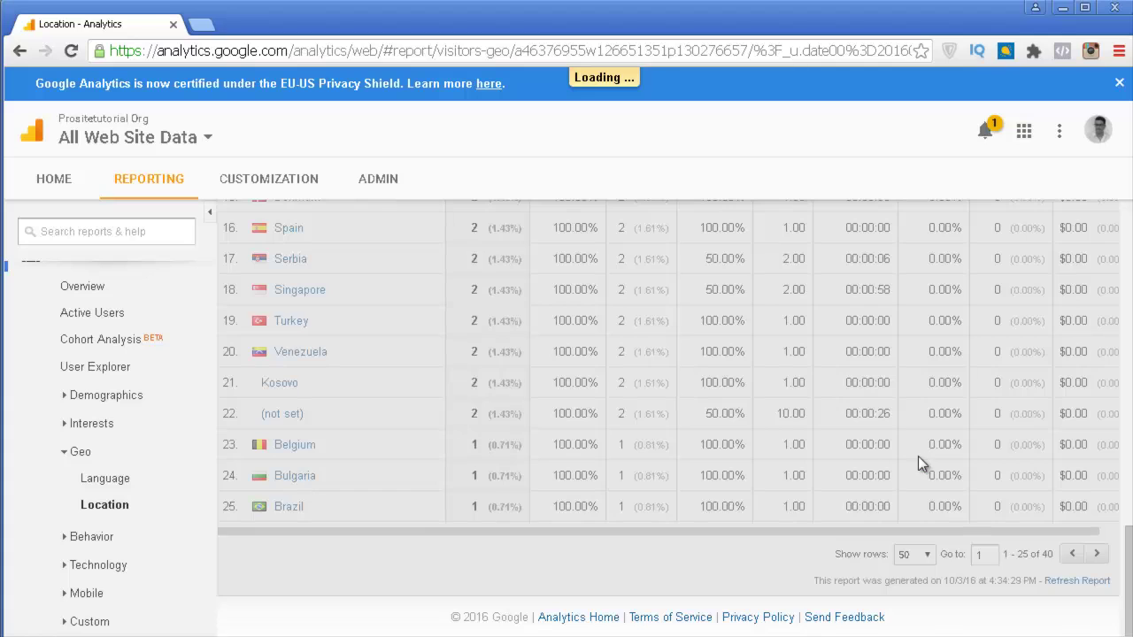
pyautogui.scroll(-5, 917, 455)
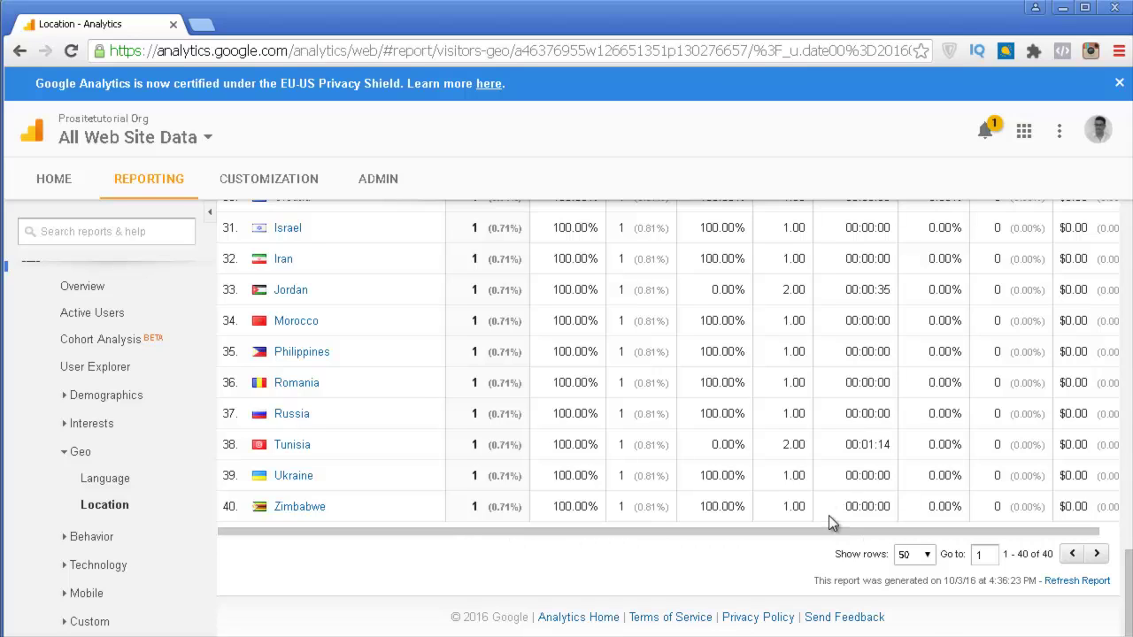
pyautogui.click(914, 554)
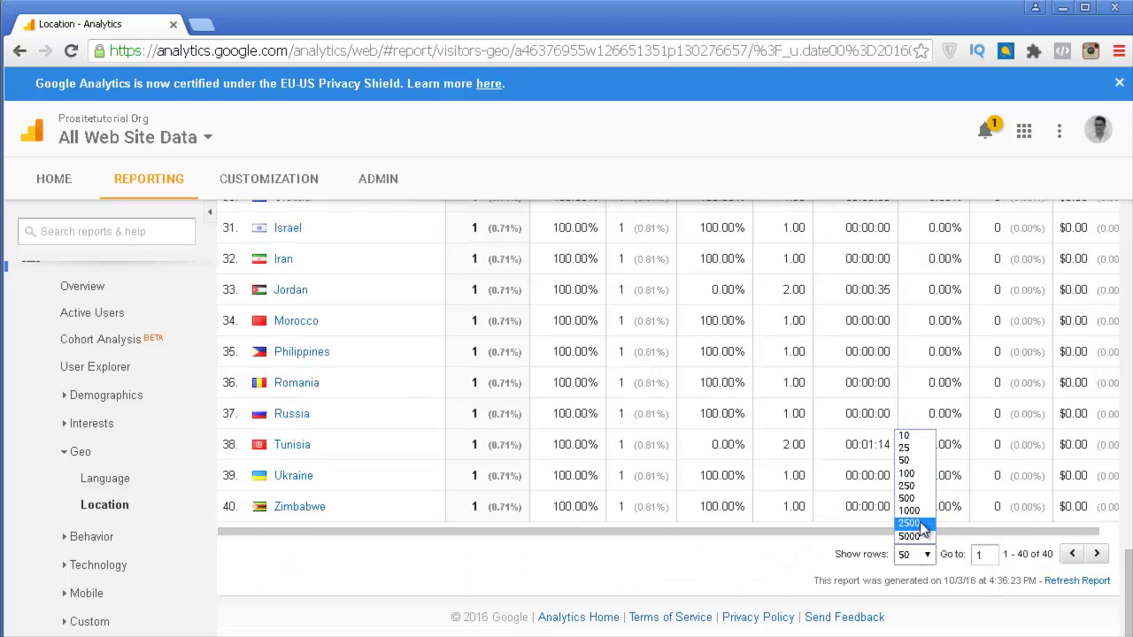
pyautogui.click(917, 449)
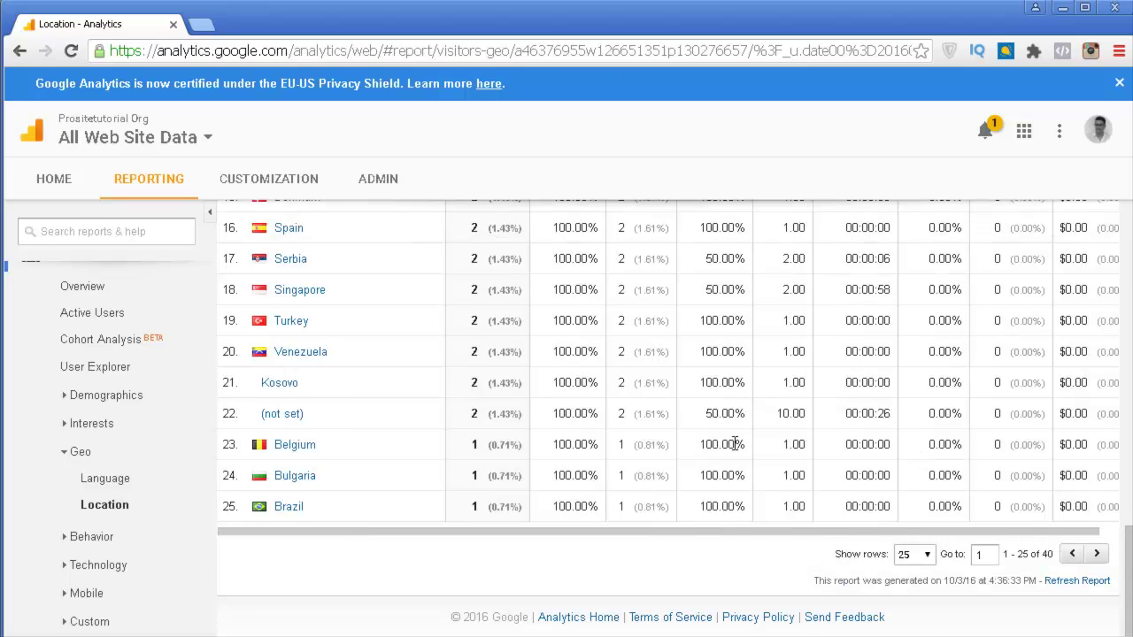
pyautogui.scroll(10, 733, 443)
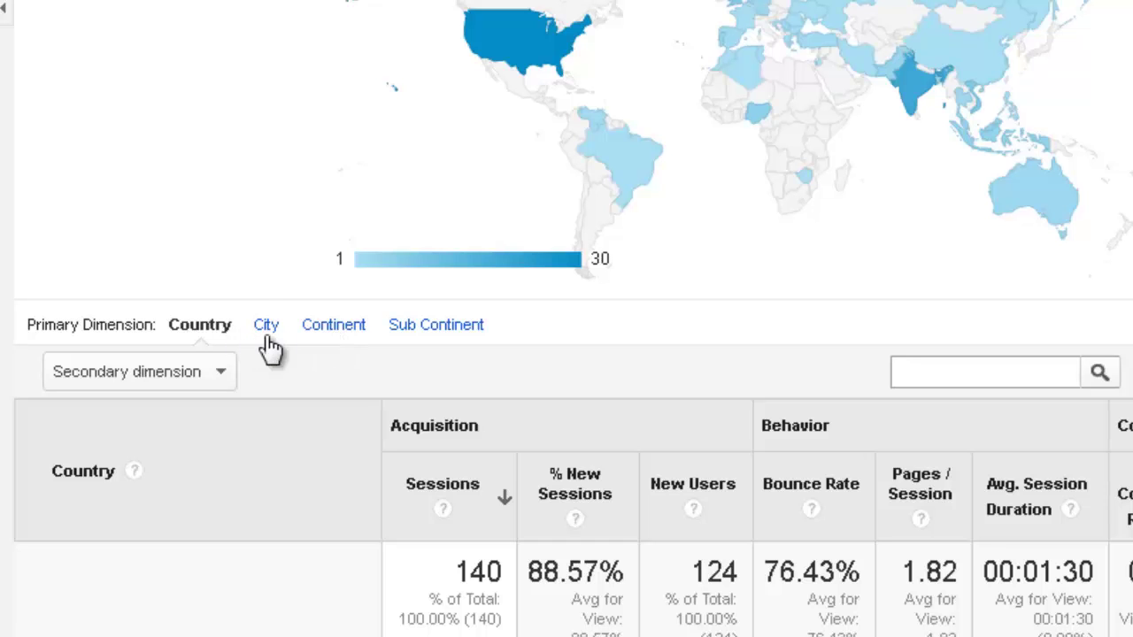
pyautogui.click(265, 325)
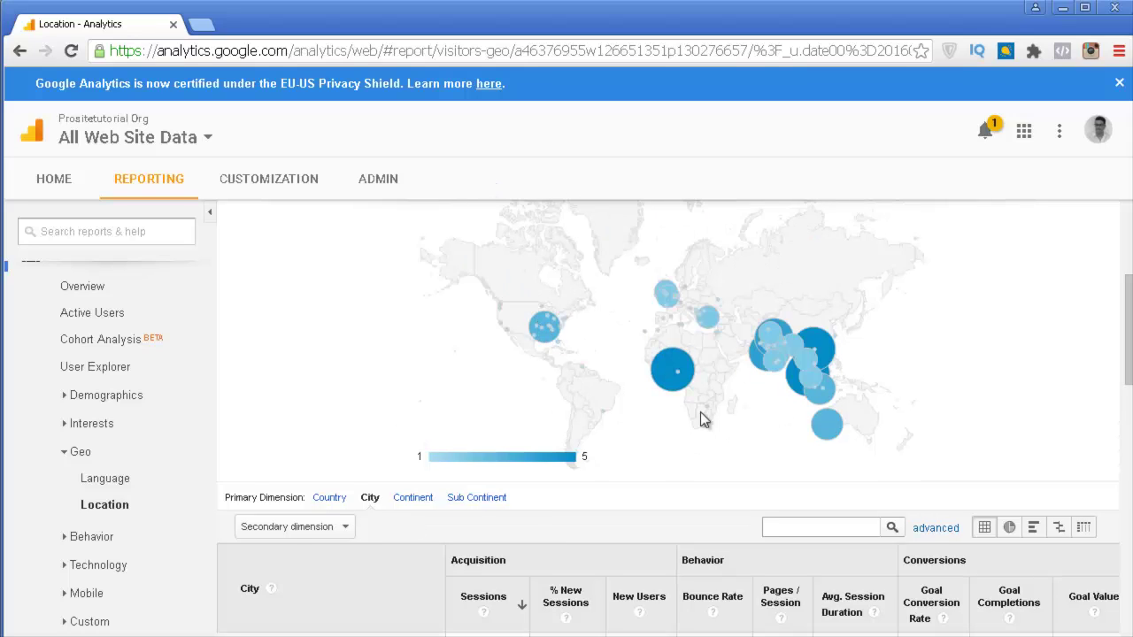
pyautogui.moveTo(669, 388)
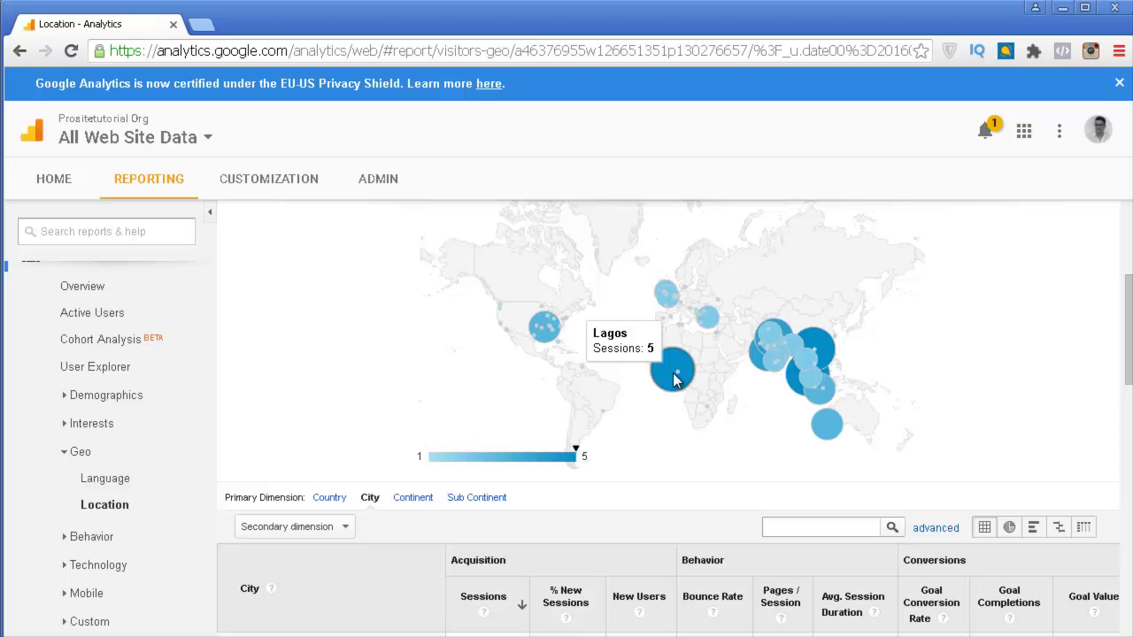
pyautogui.moveTo(819, 358)
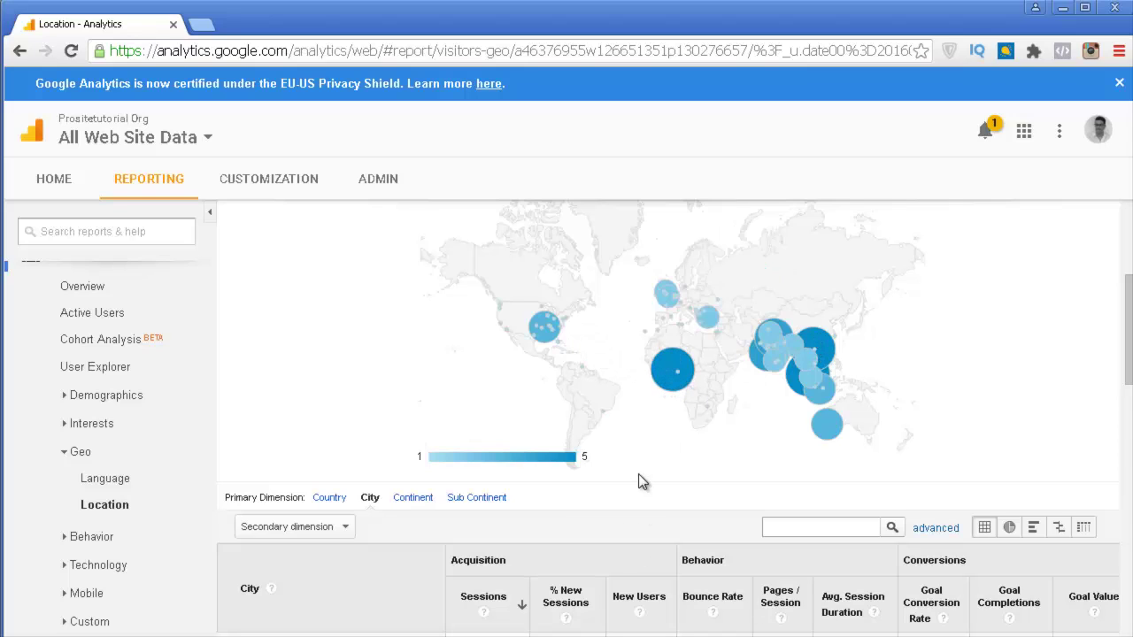
pyautogui.scroll(-7, 638, 478)
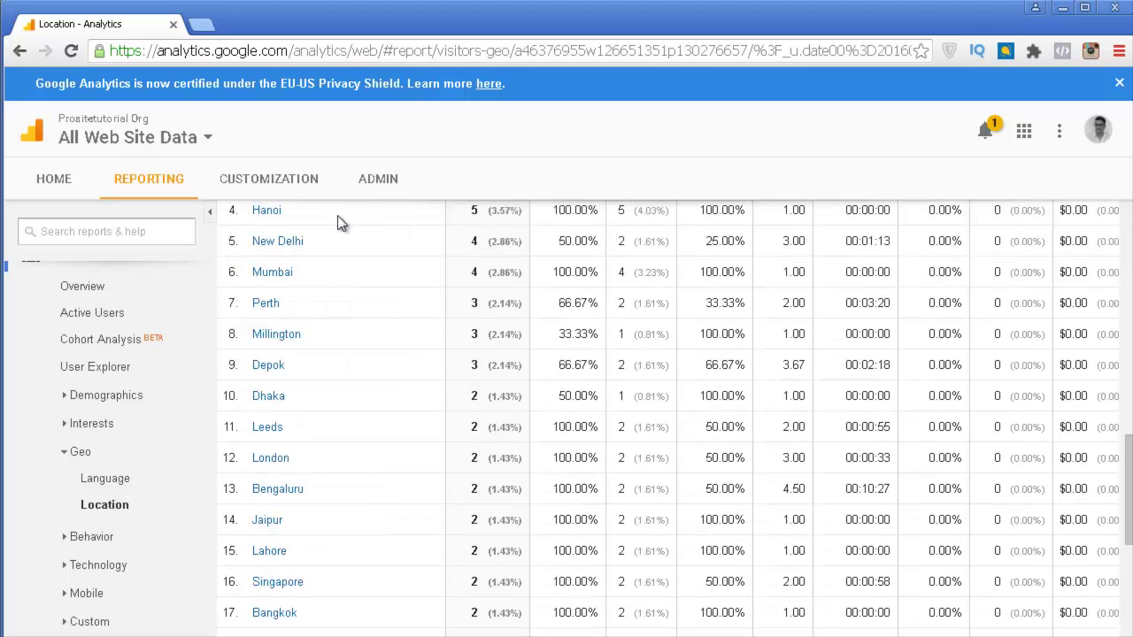
pyautogui.scroll(-4, 331, 435)
pyautogui.scroll(4, 298, 486)
pyautogui.scroll(5, 711, 455)
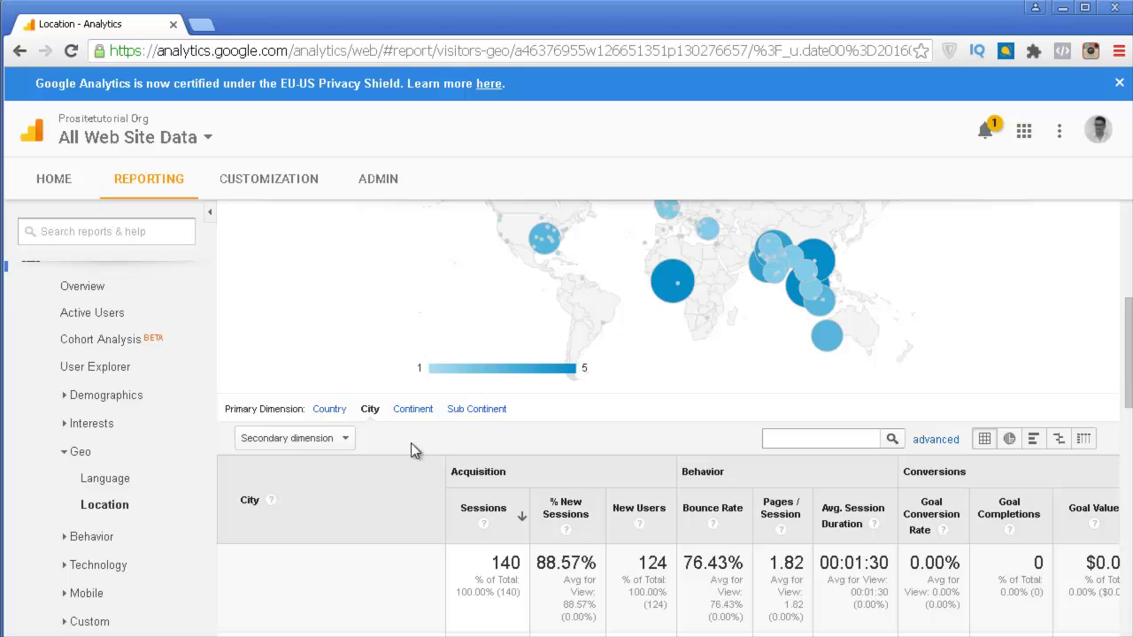
pyautogui.click(414, 411)
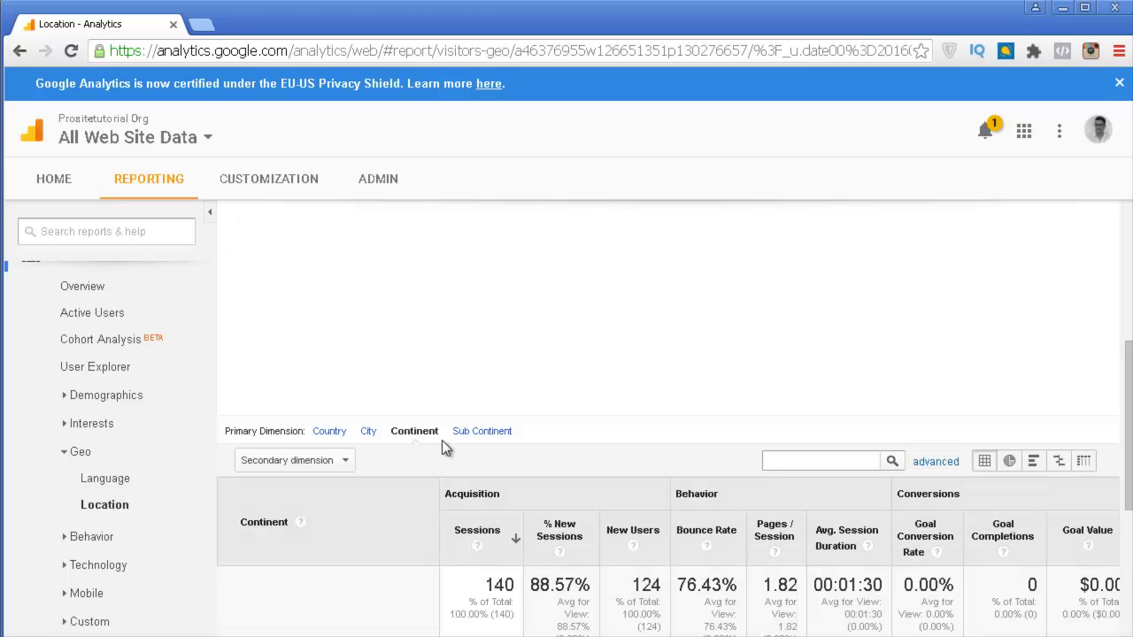
pyautogui.click(476, 434)
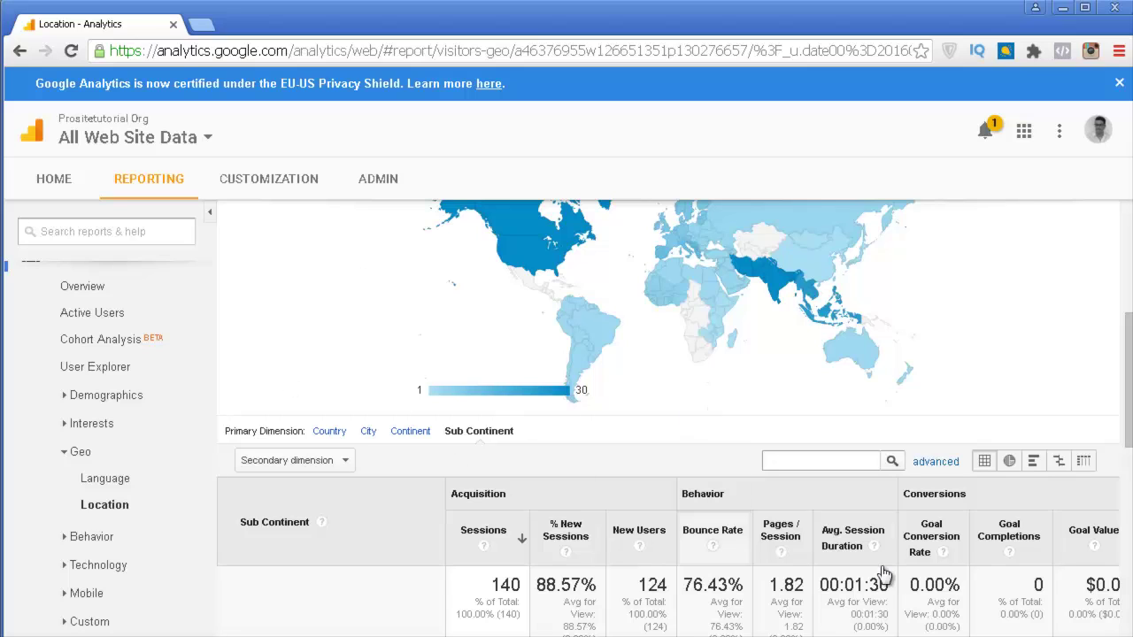
pyautogui.click(326, 432)
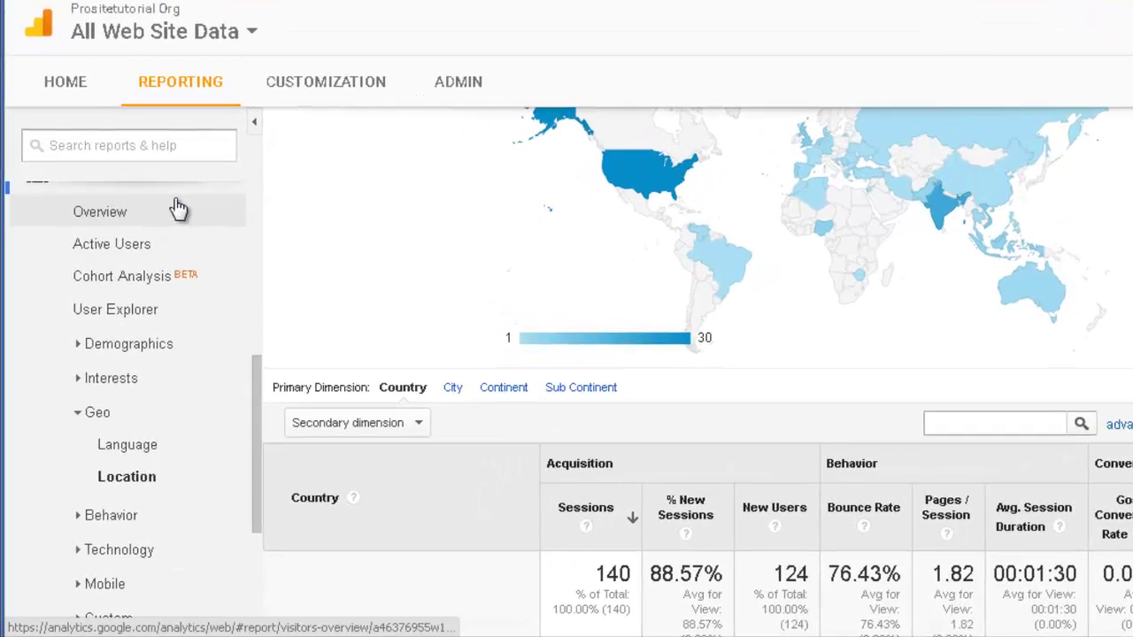
pyautogui.scroll(2, 146, 295)
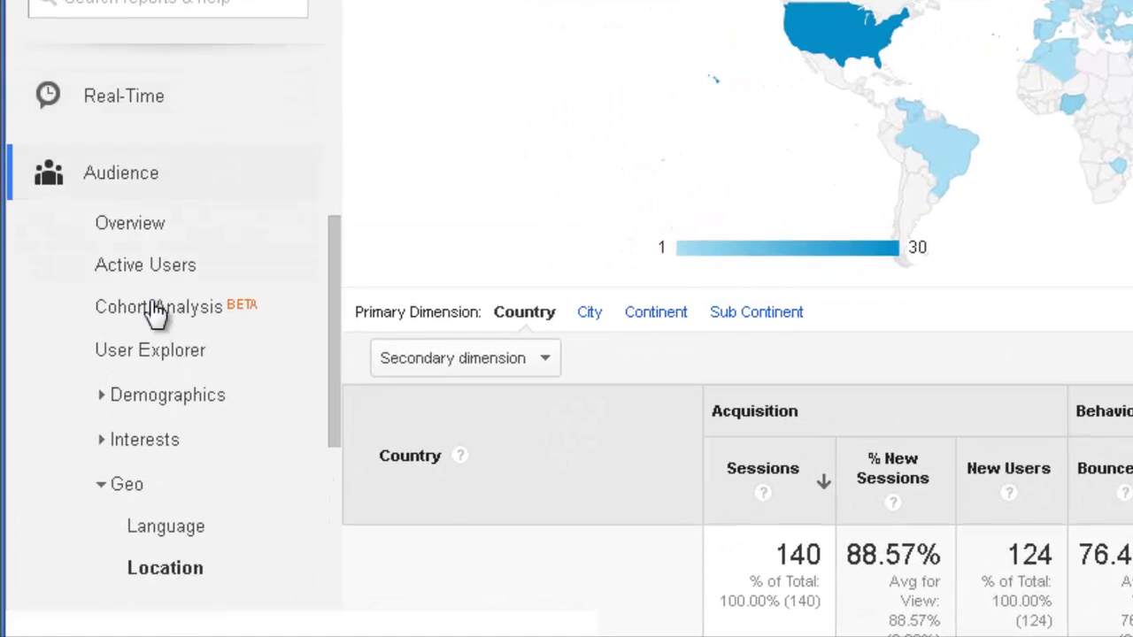
pyautogui.scroll(-2, 195, 205)
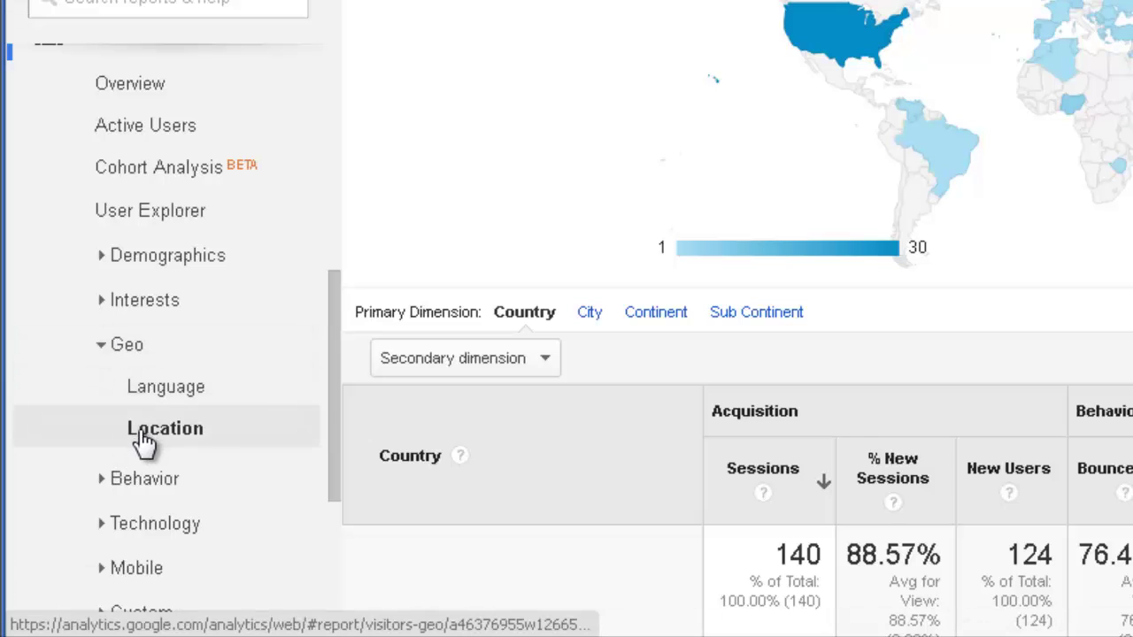
pyautogui.scroll(3, 853, 228)
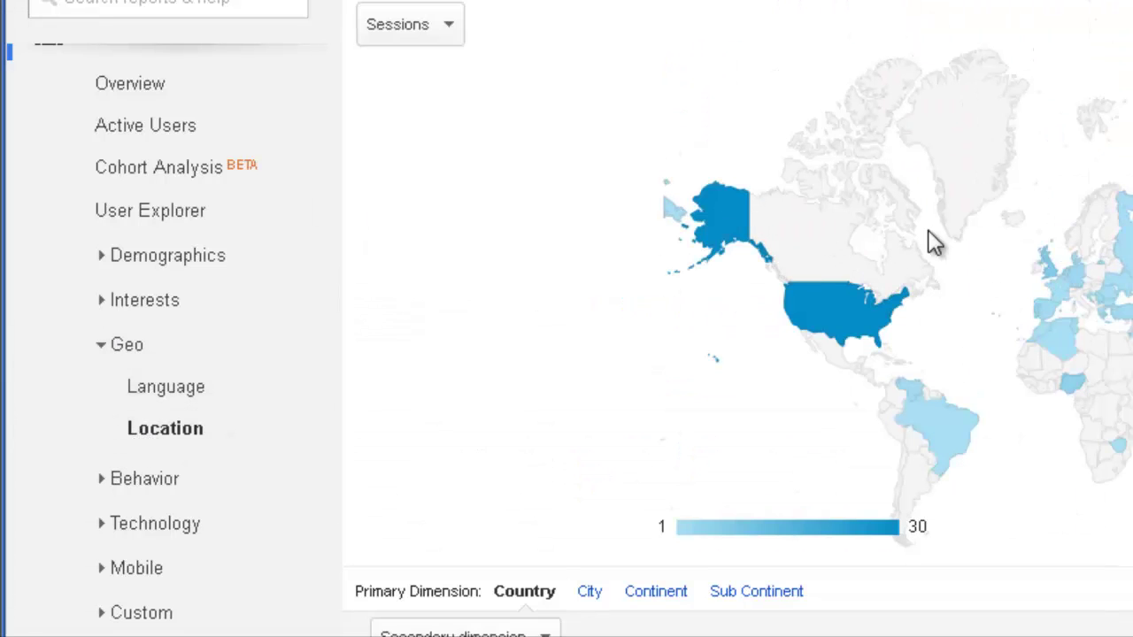
pyautogui.scroll(-3, 640, 185)
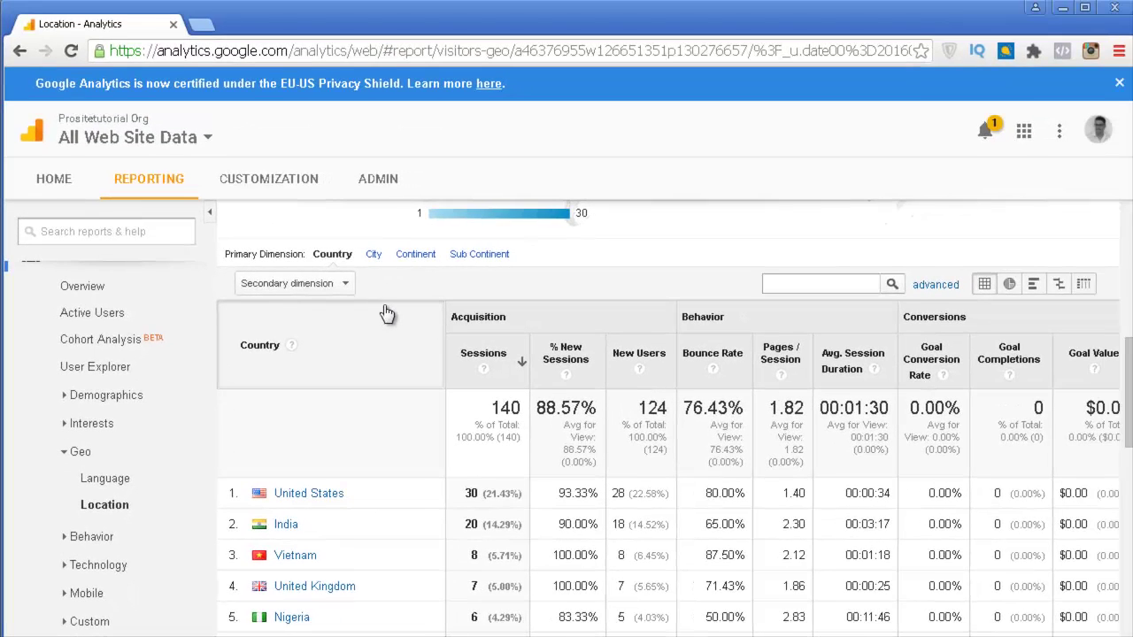
pyautogui.scroll(-5, 389, 319)
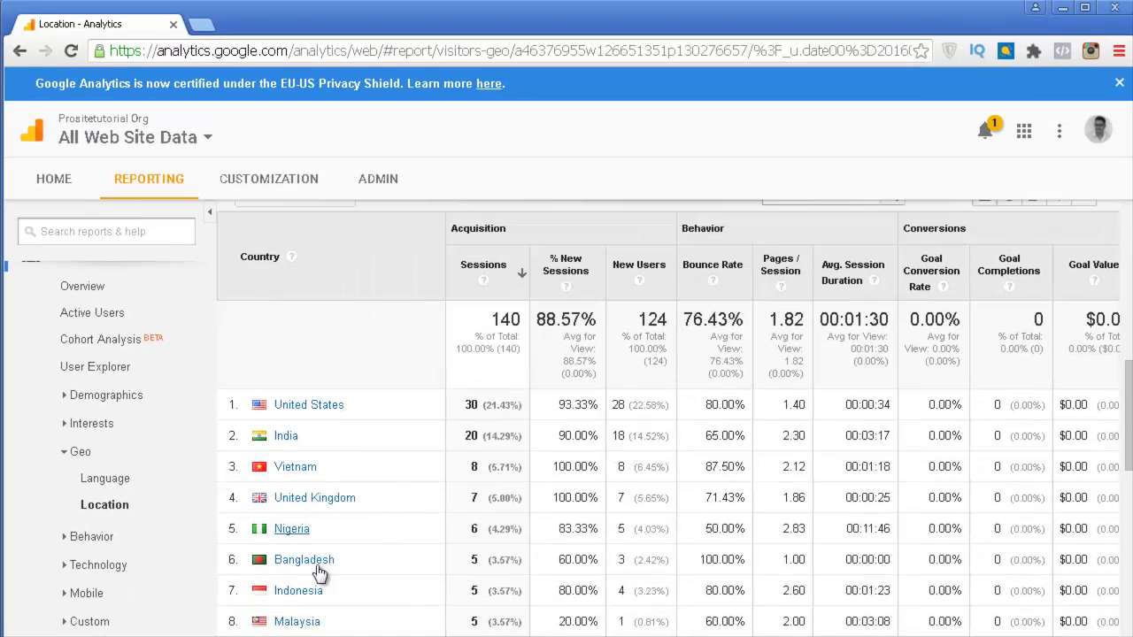
pyautogui.scroll(-3, 427, 582)
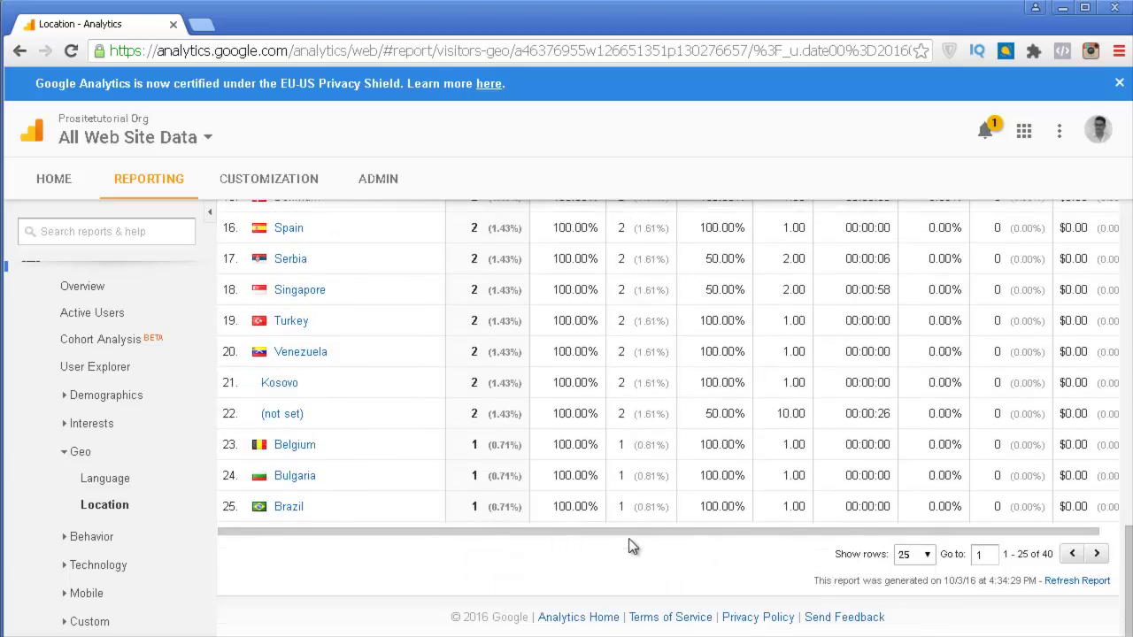
pyautogui.scroll(3, 632, 541)
pyautogui.scroll(5, 555, 560)
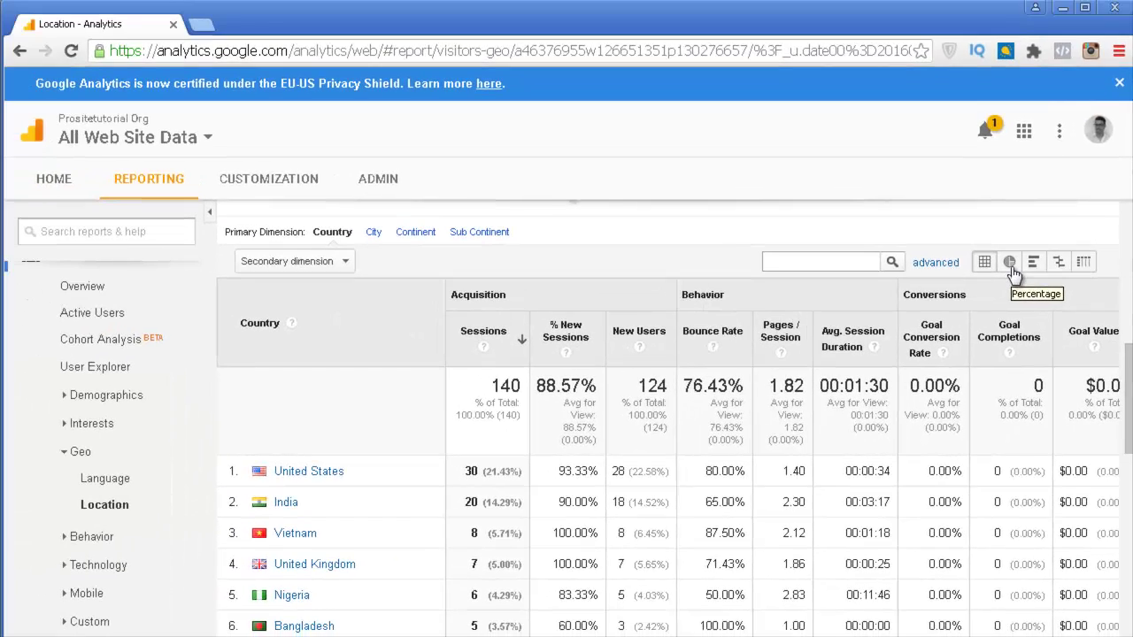
# Show the countries as a sessions-share pie chart: United States 21.4%, India 14.3%.
pyautogui.click(1010, 263)
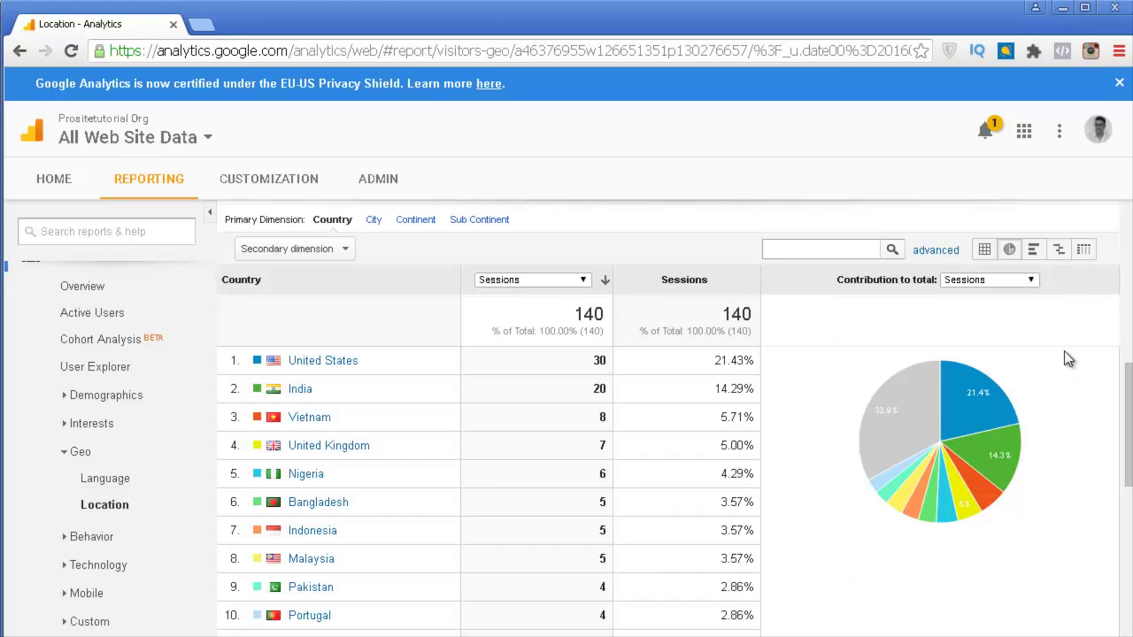
pyautogui.moveTo(954, 402)
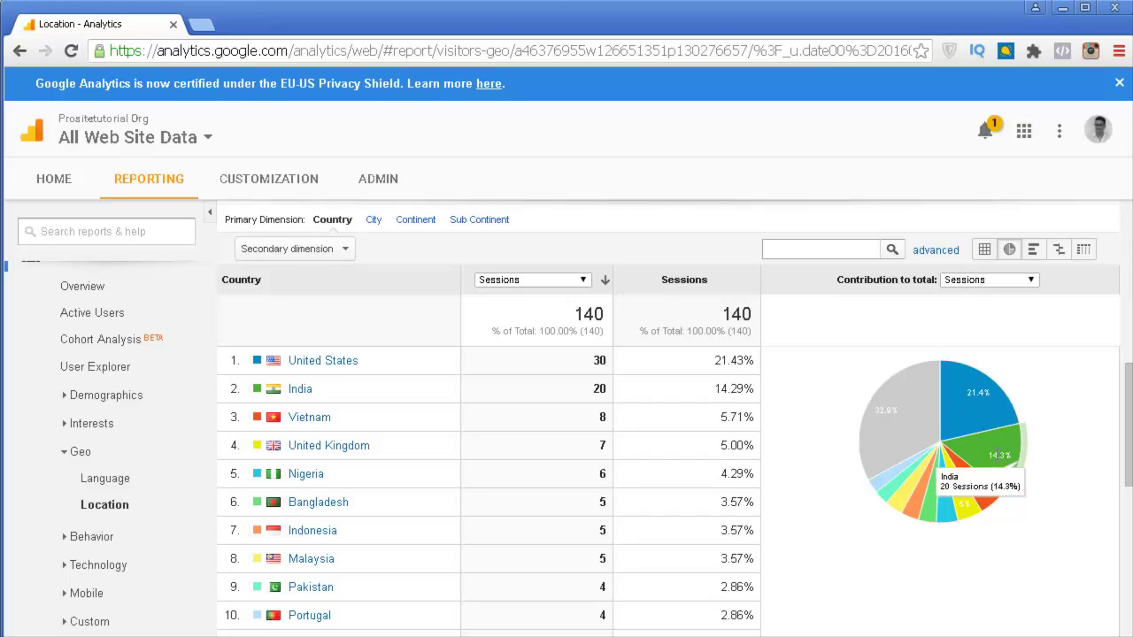
pyautogui.moveTo(977, 500)
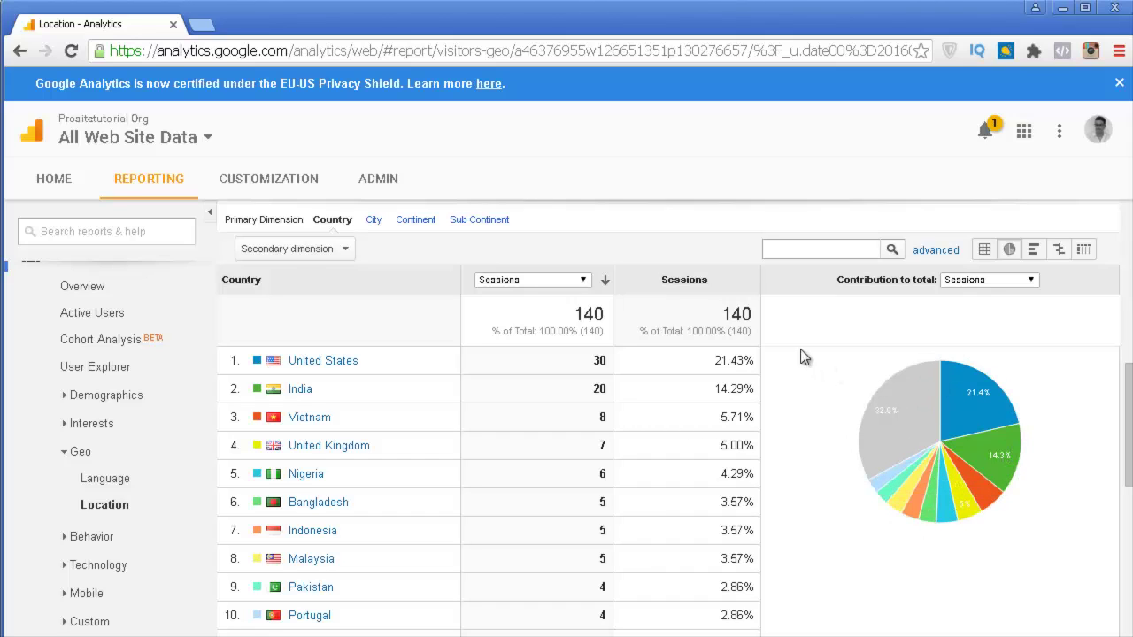
pyautogui.scroll(-6, 341, 387)
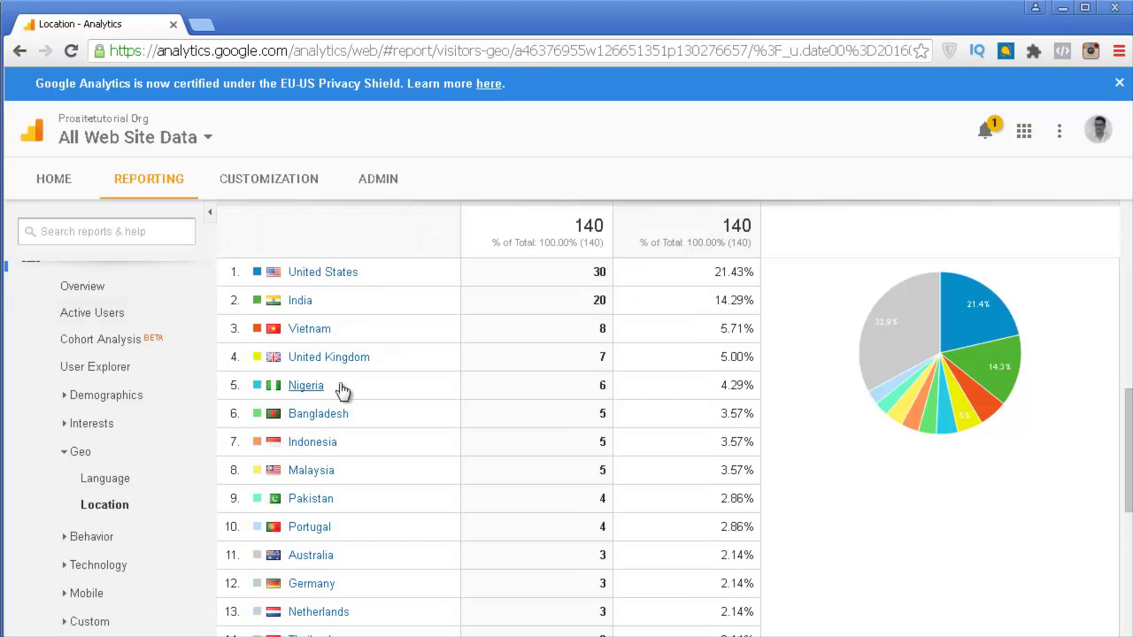
pyautogui.scroll(7, 408, 387)
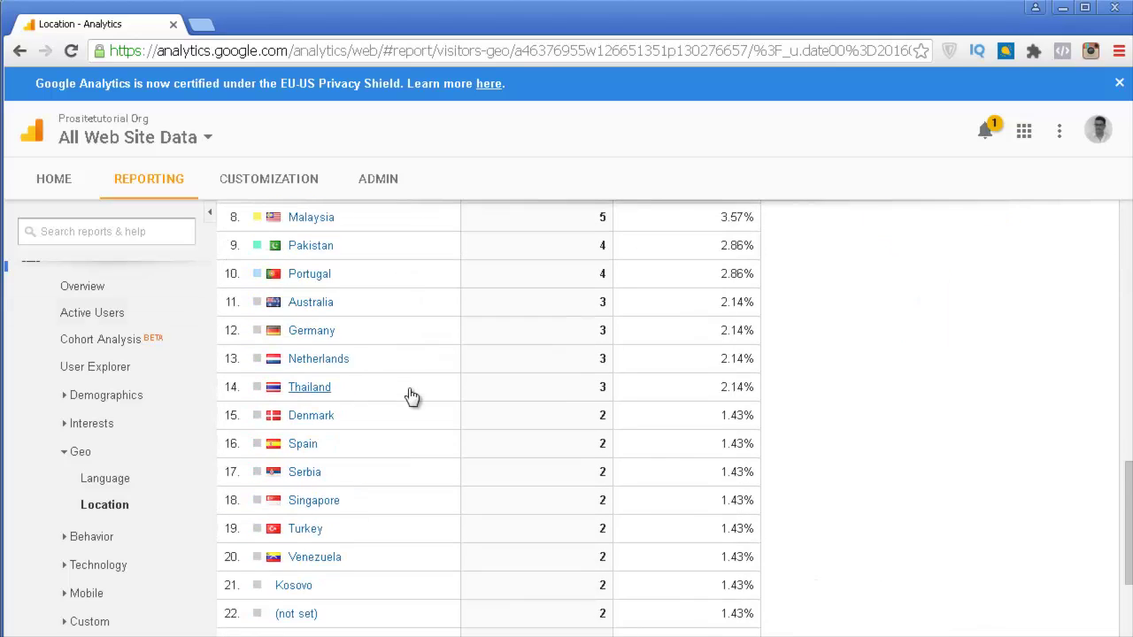
pyautogui.scroll(-1, 411, 401)
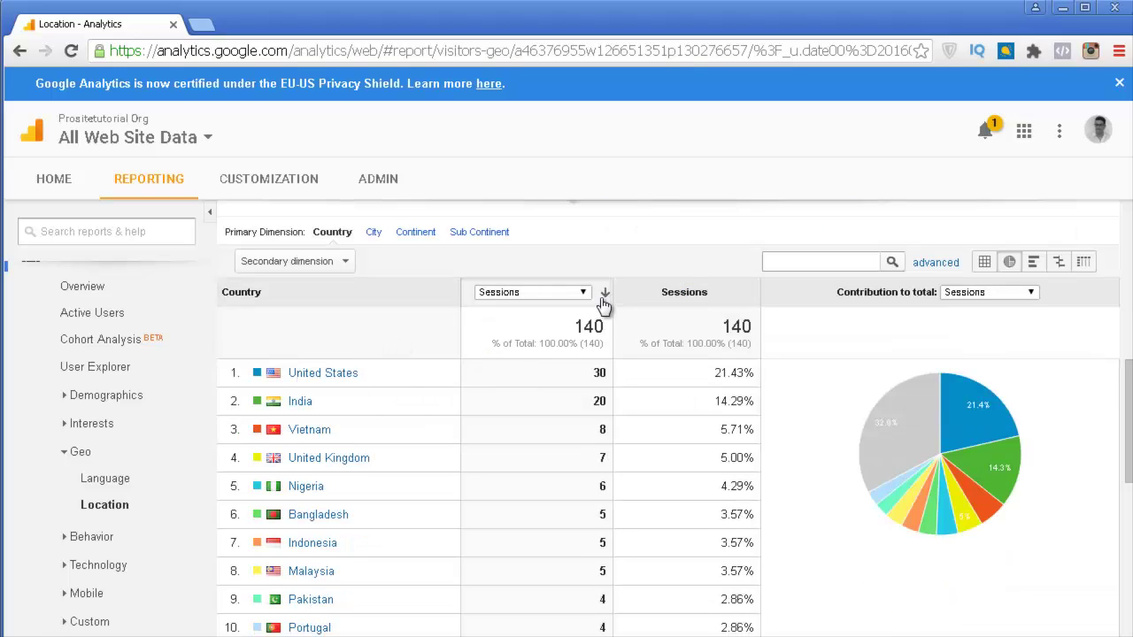
pyautogui.moveTo(601, 304); pyautogui.dragTo(526, 386)
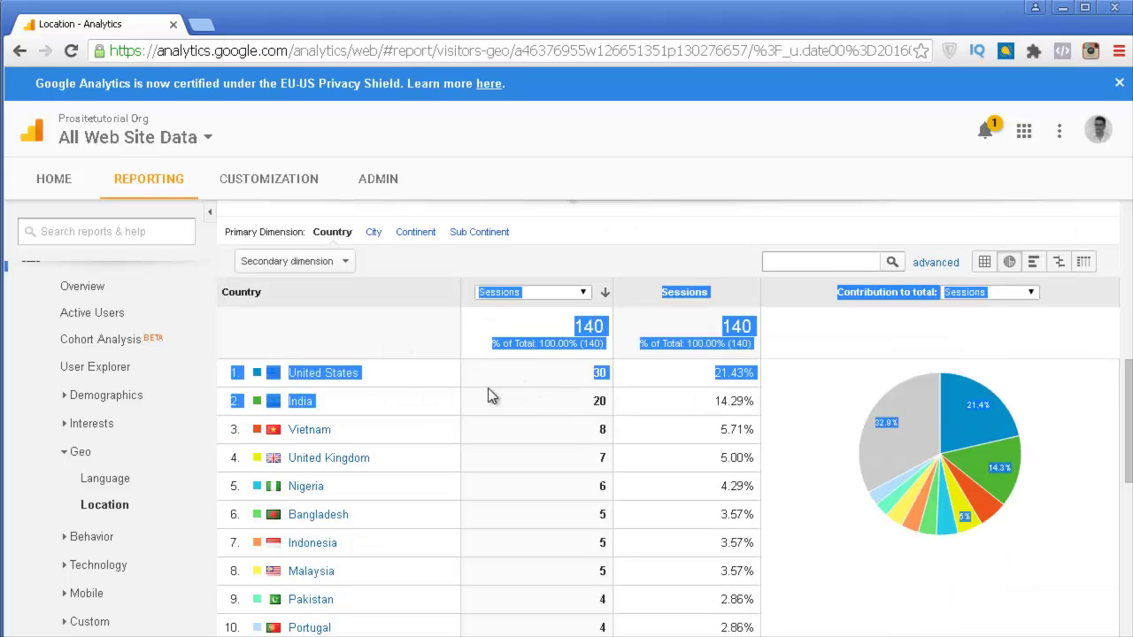
pyautogui.scroll(-6, 510, 494)
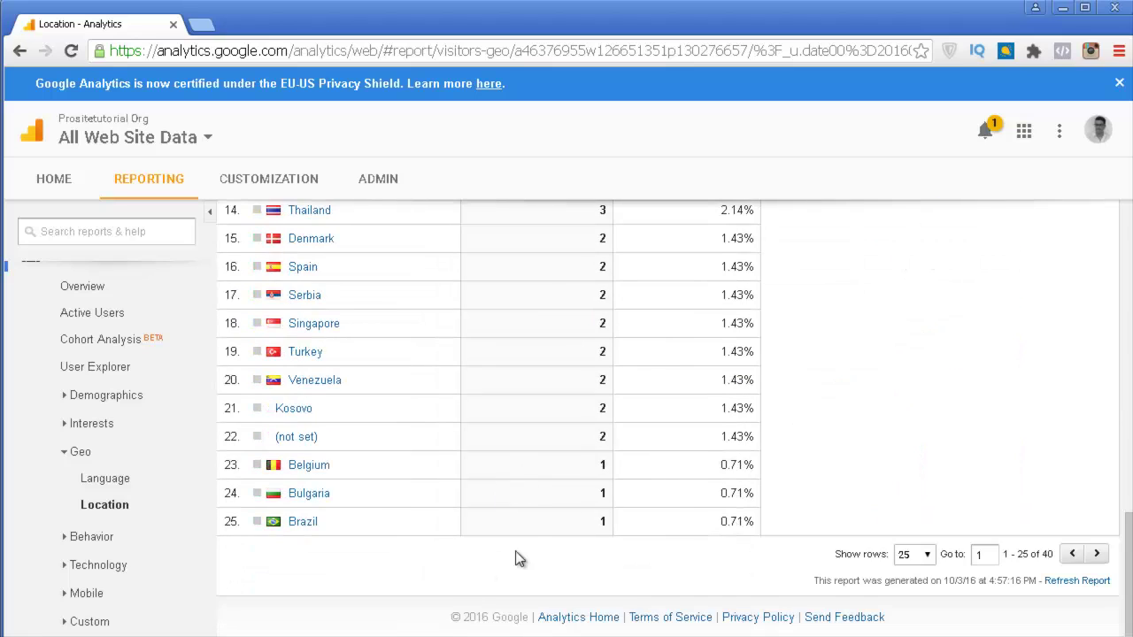
pyautogui.scroll(4, 531, 562)
pyautogui.scroll(4, 539, 566)
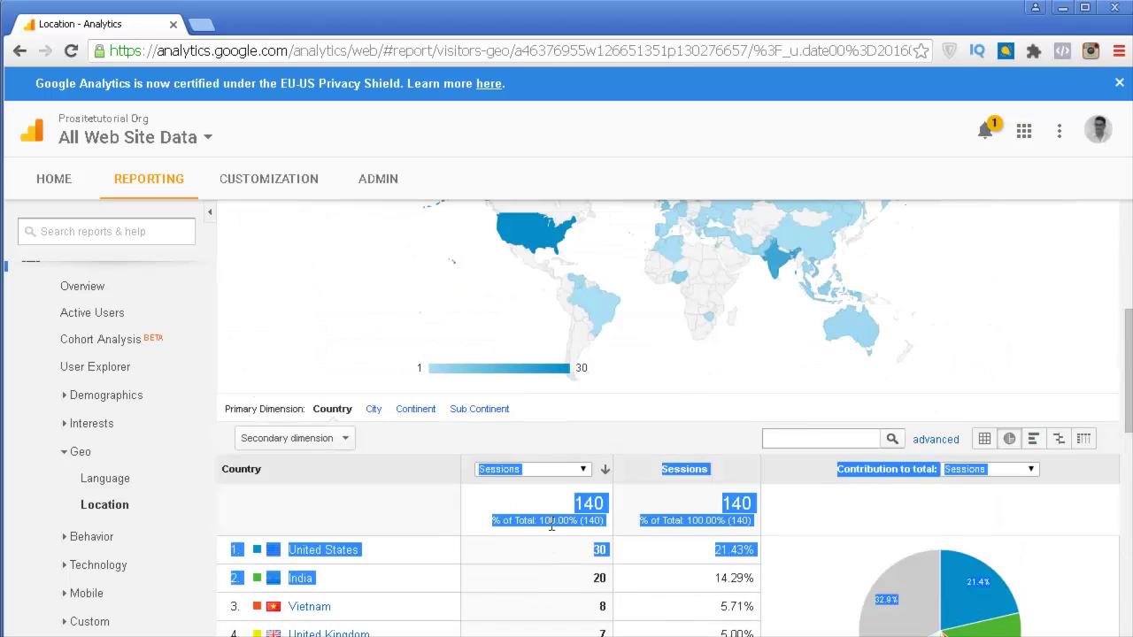
# Sort the countries by sessions fewest first, then back to most first.
pyautogui.click(607, 470)
pyautogui.scroll(-3, 610, 478)
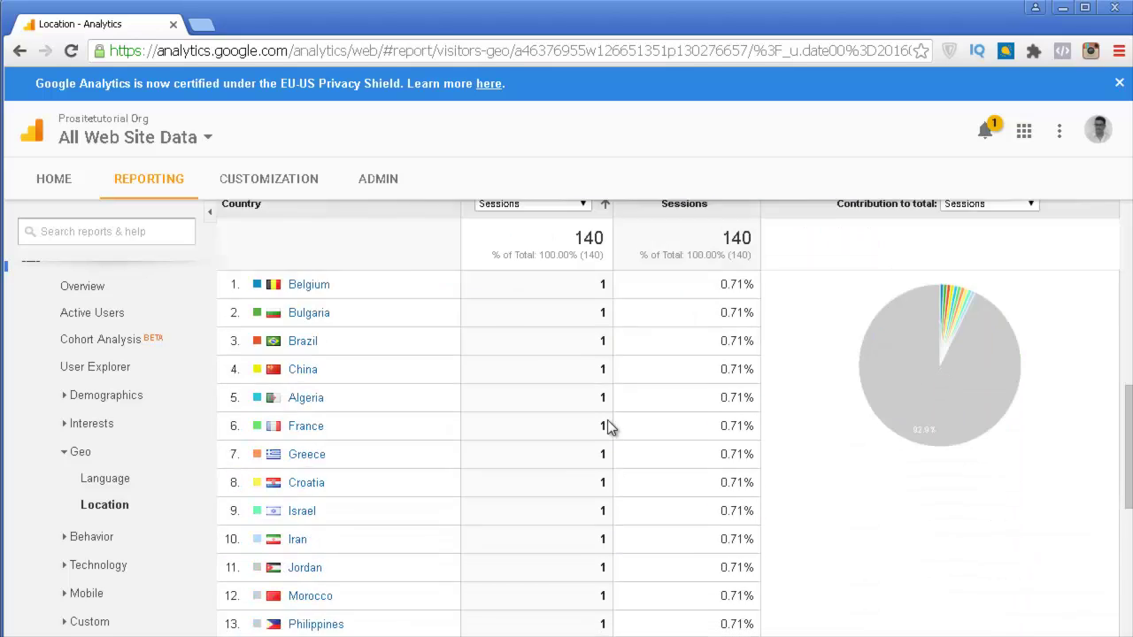
pyautogui.scroll(-5, 558, 306)
pyautogui.scroll(5, 566, 530)
pyautogui.scroll(3, 571, 560)
pyautogui.click(607, 470)
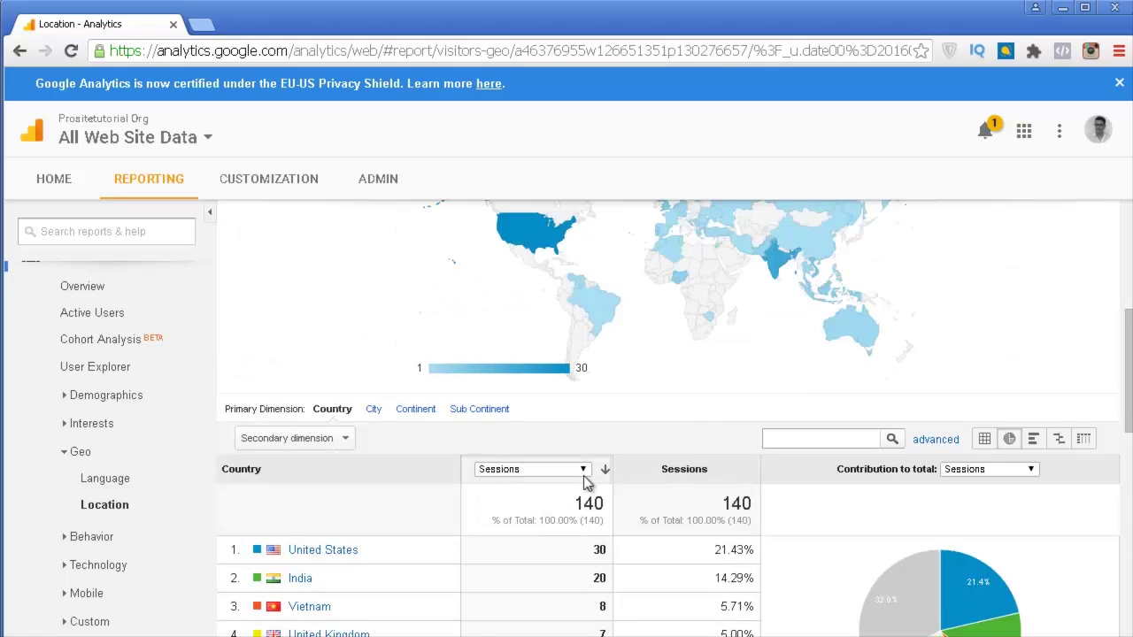
pyautogui.scroll(-3, 514, 505)
pyautogui.scroll(2, 514, 505)
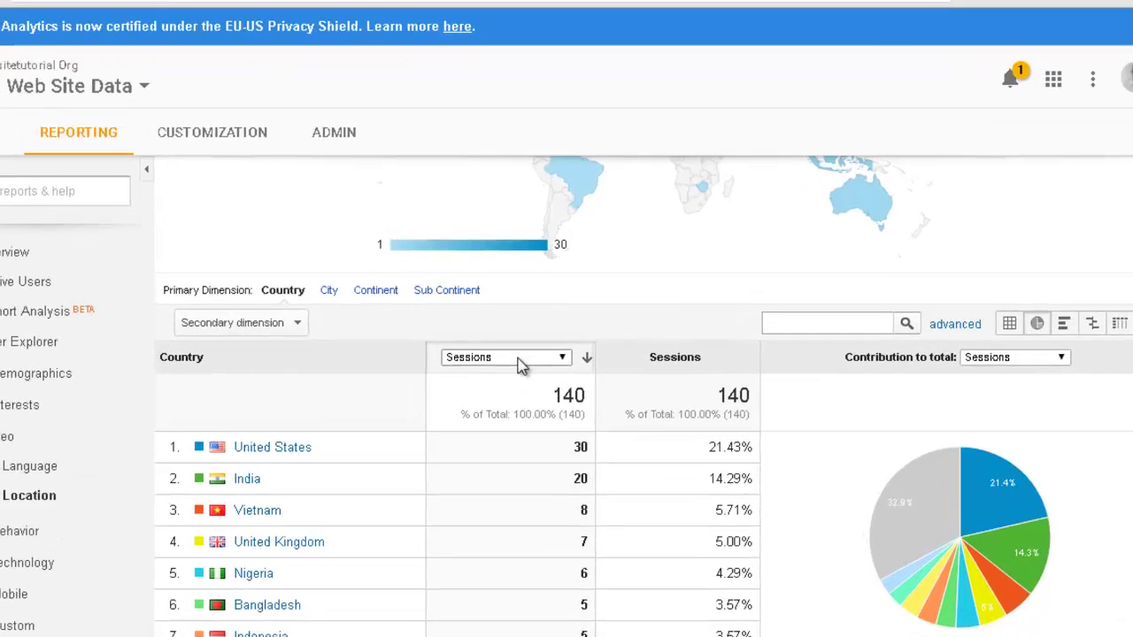
# Compare countries by Bounce Rate sorted lowest first, then switch the comparison back to Sessions.
pyautogui.click(542, 381)
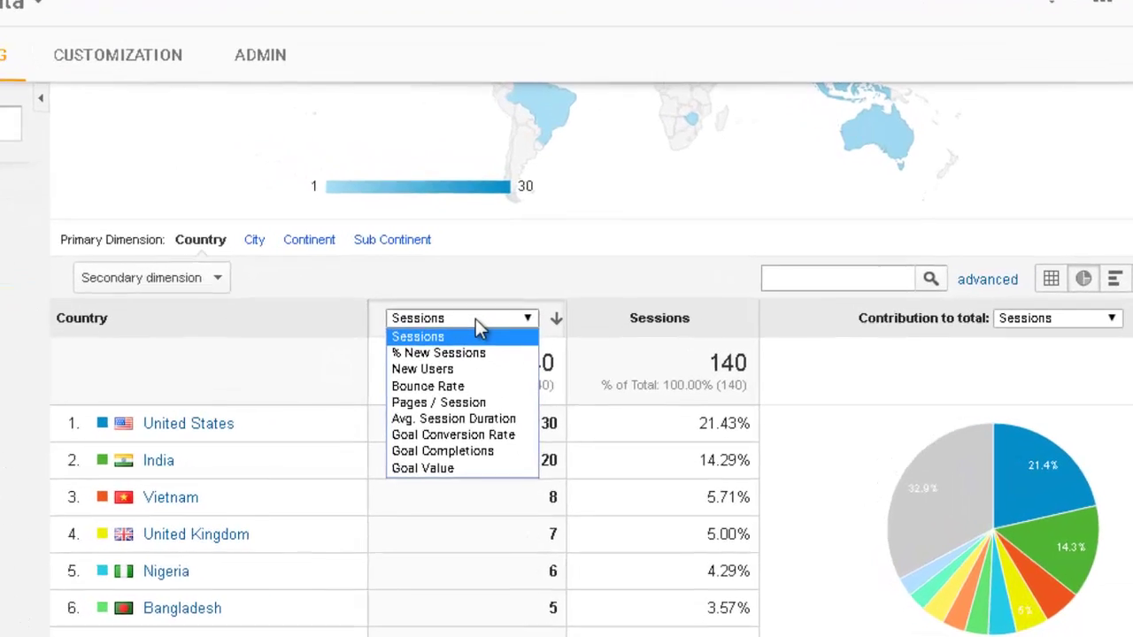
pyautogui.click(438, 375)
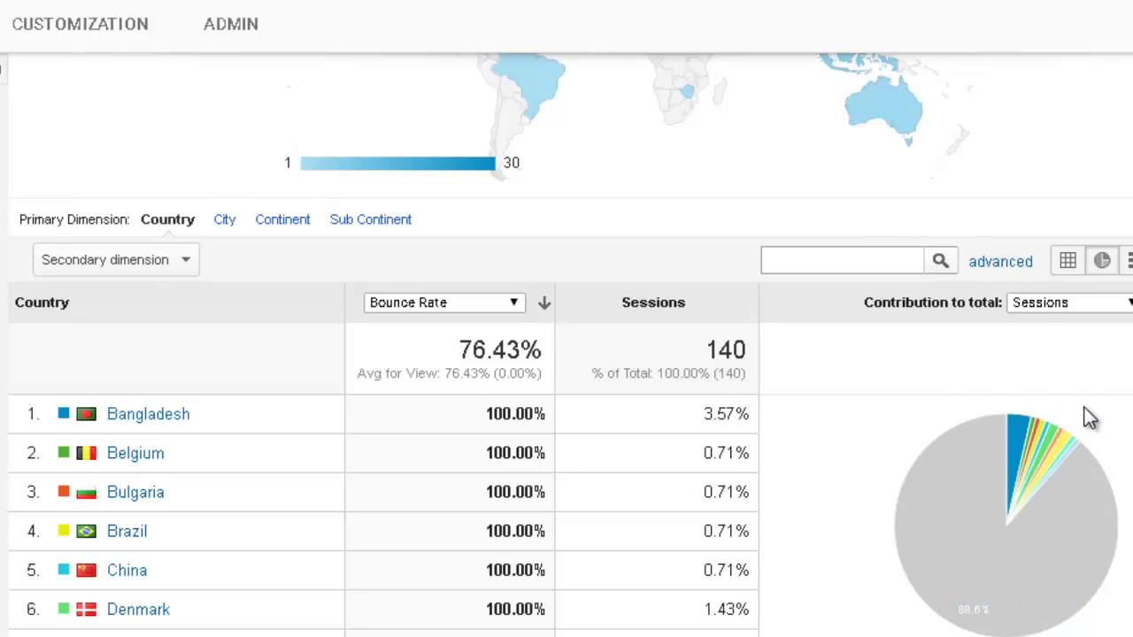
pyautogui.moveTo(965, 566)
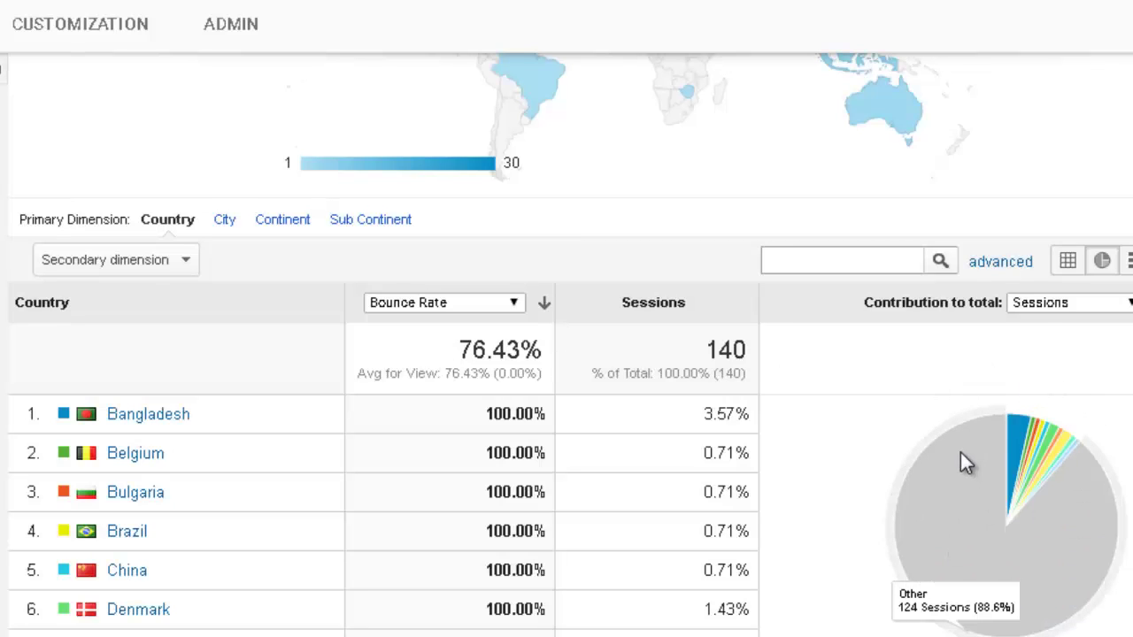
pyautogui.click(544, 303)
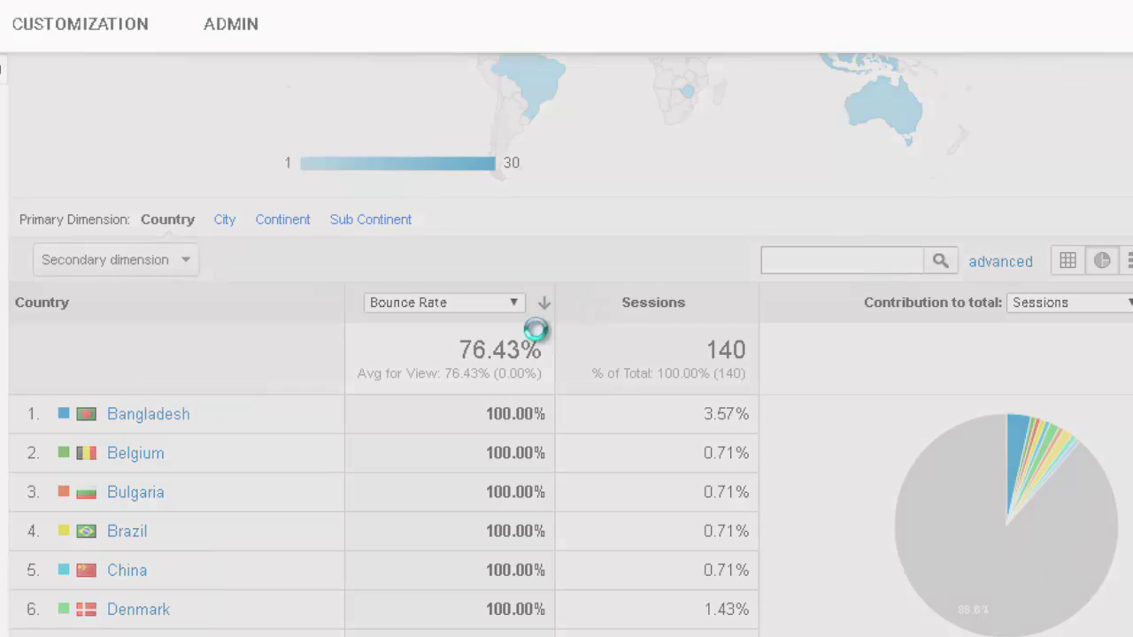
pyautogui.scroll(-4, 516, 399)
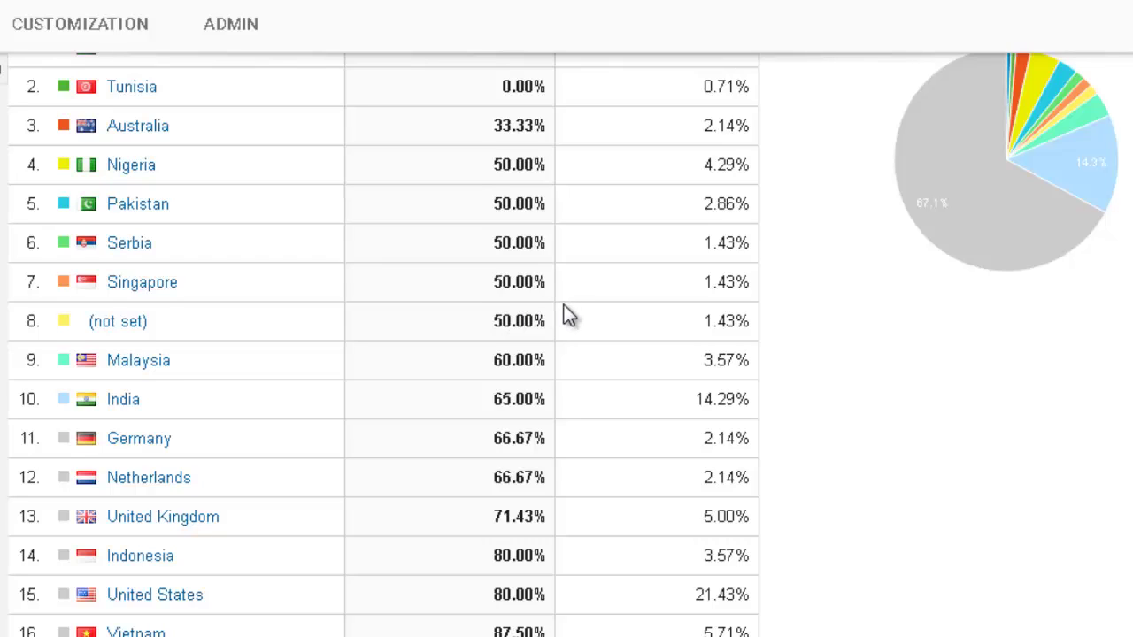
pyautogui.scroll(2, 599, 315)
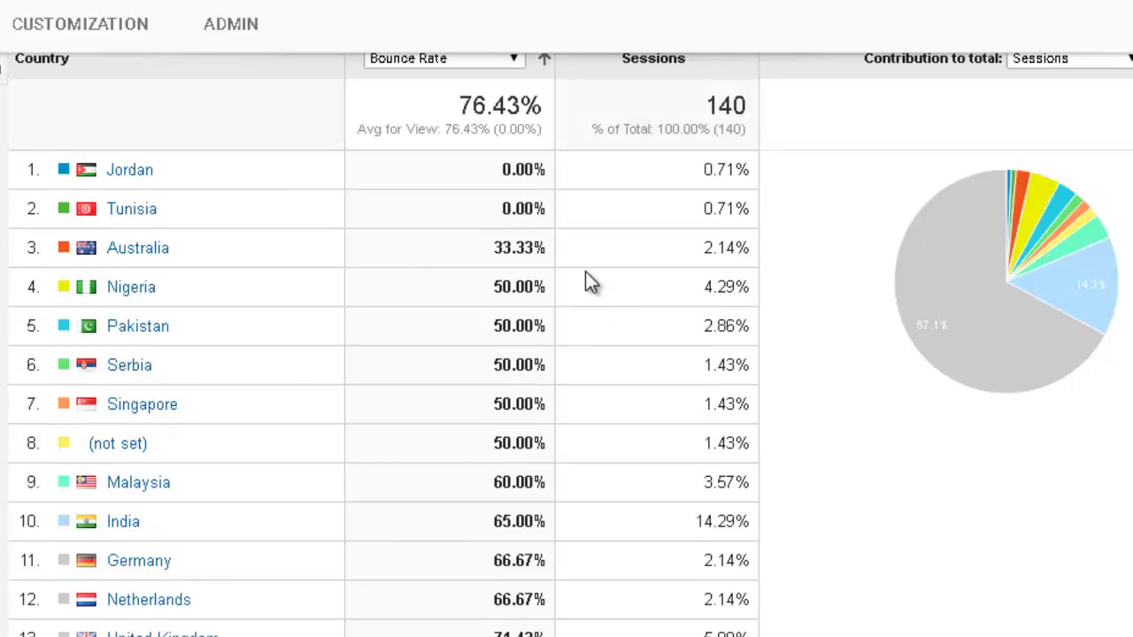
pyautogui.scroll(2, 589, 281)
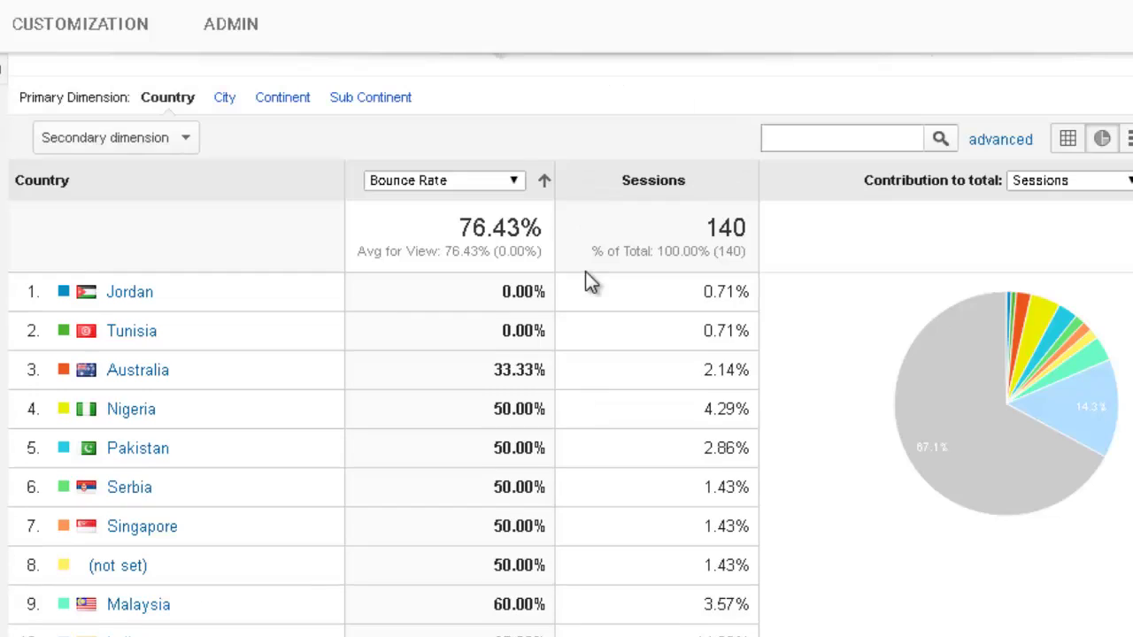
pyautogui.scroll(2, 513, 328)
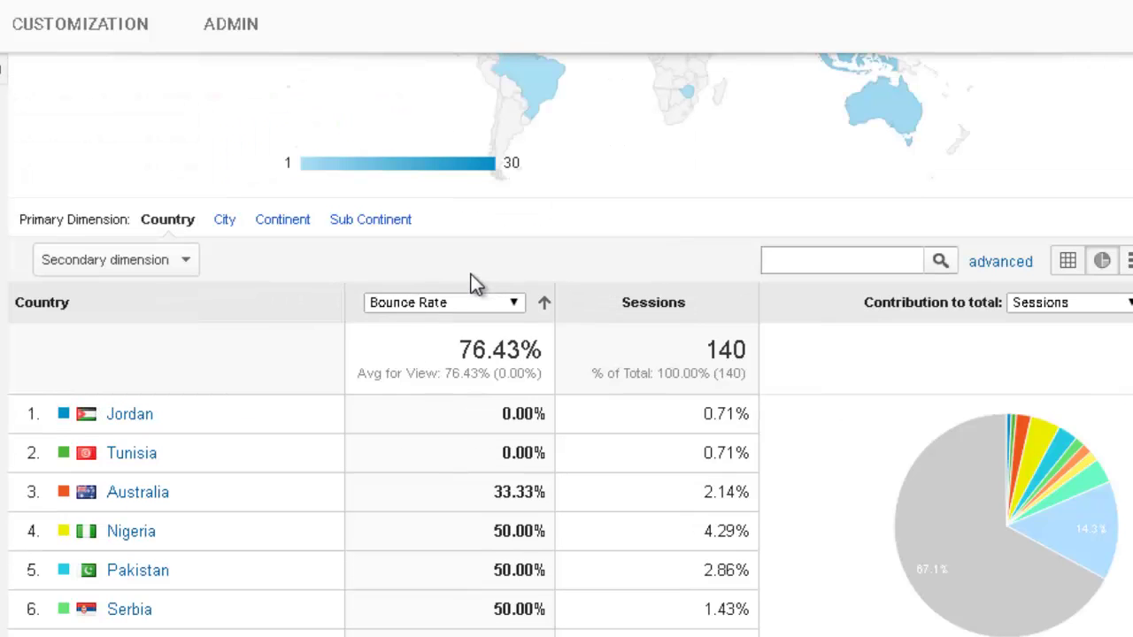
pyautogui.click(386, 306)
pyautogui.click(398, 324)
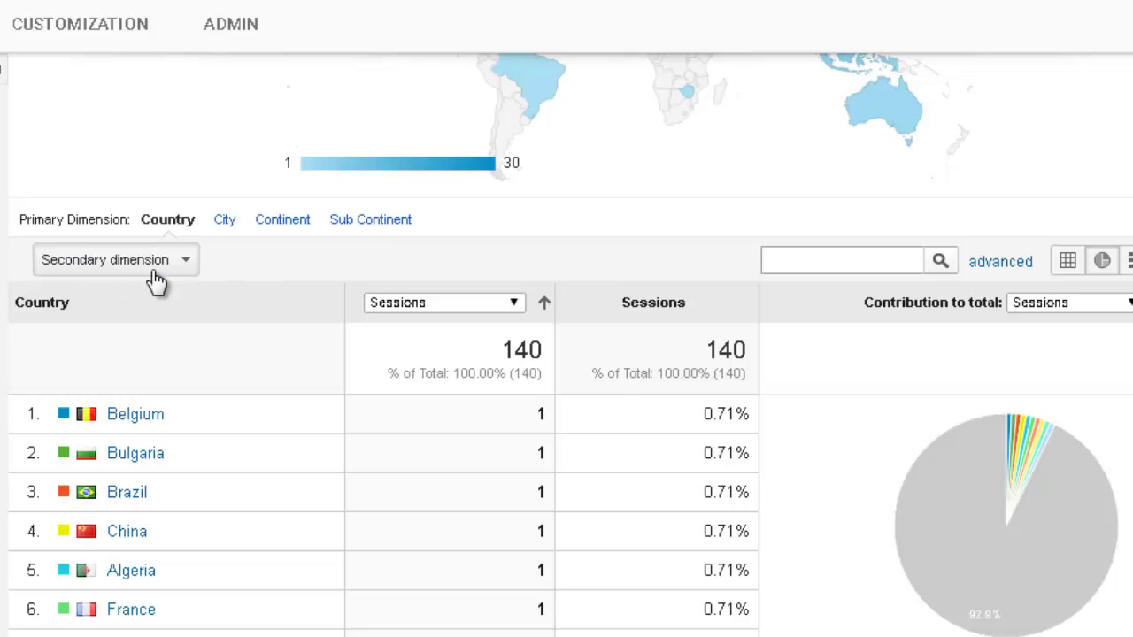
# Add Acquisition > Source as a secondary dimension, topped by United States via google with 24 sessions.
pyautogui.click(1064, 261)
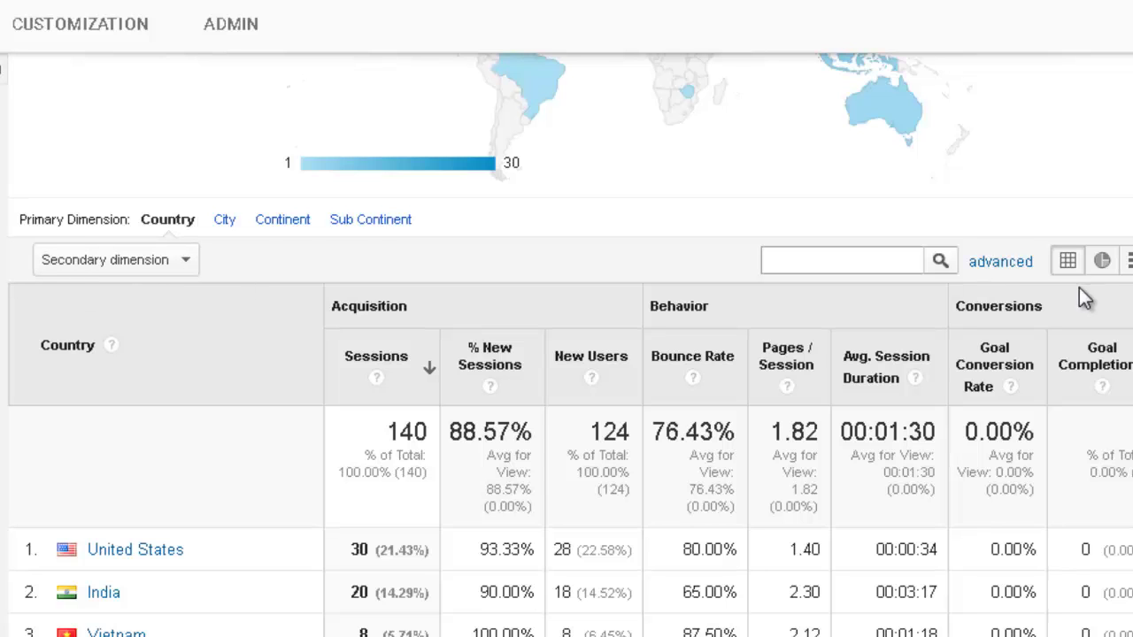
pyautogui.click(1102, 262)
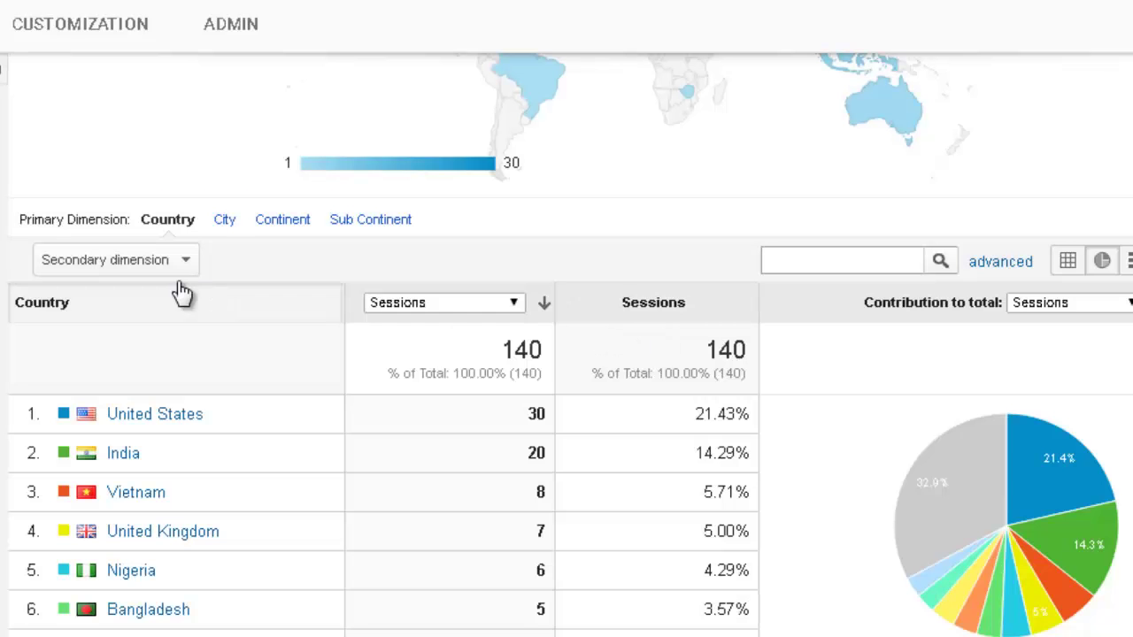
pyautogui.click(158, 266)
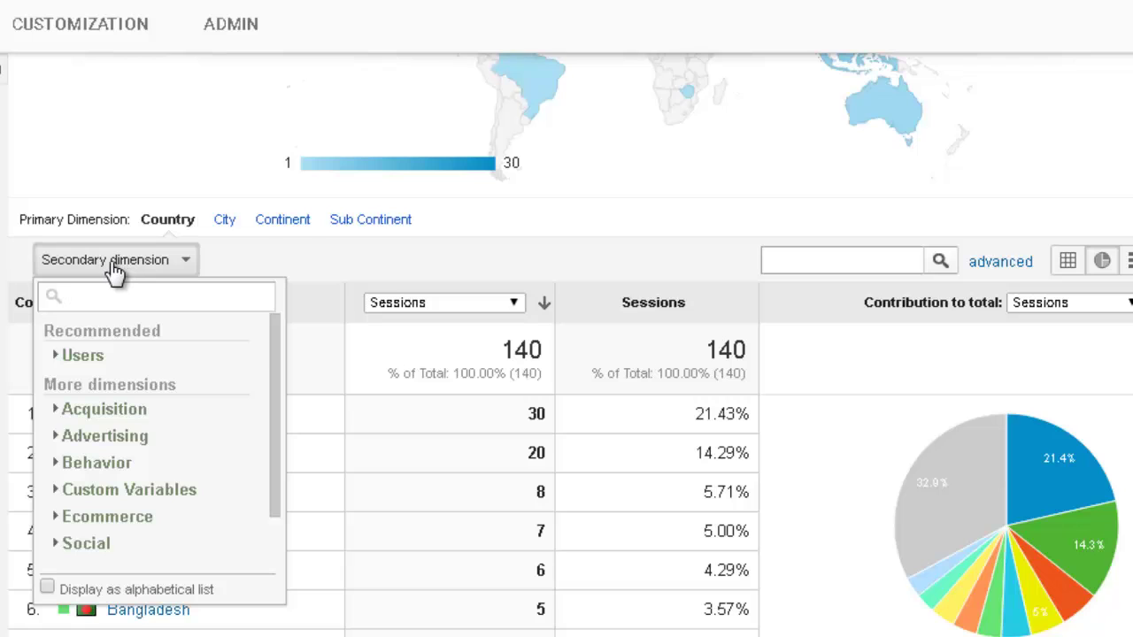
pyautogui.click(60, 413)
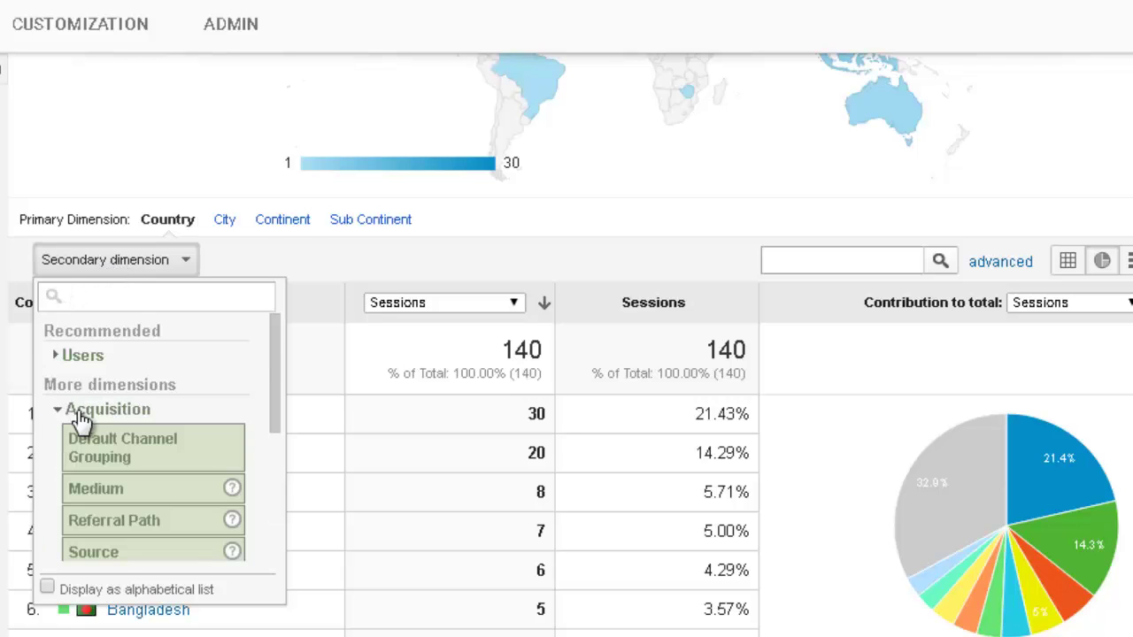
pyautogui.scroll(-2, 84, 421)
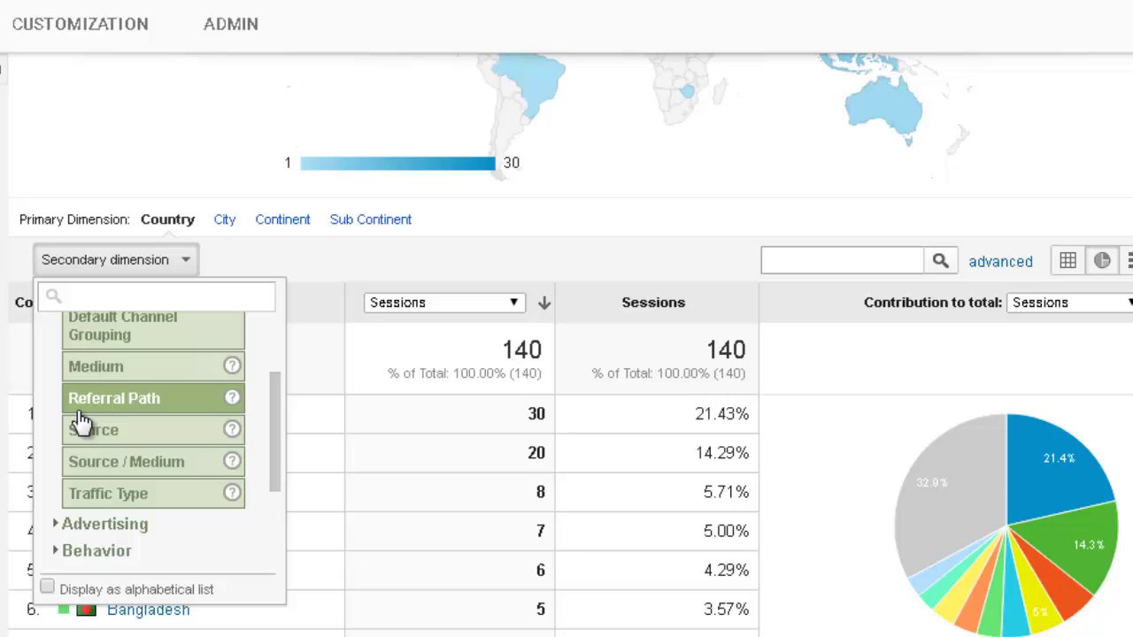
pyautogui.click(146, 432)
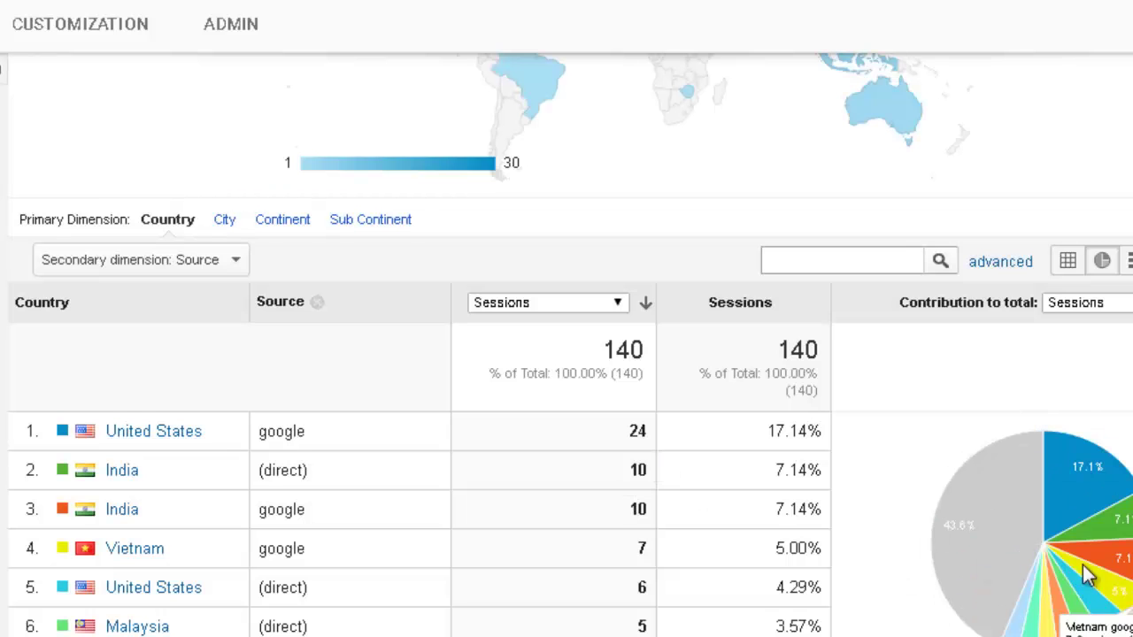
pyautogui.scroll(-2, 1035, 429)
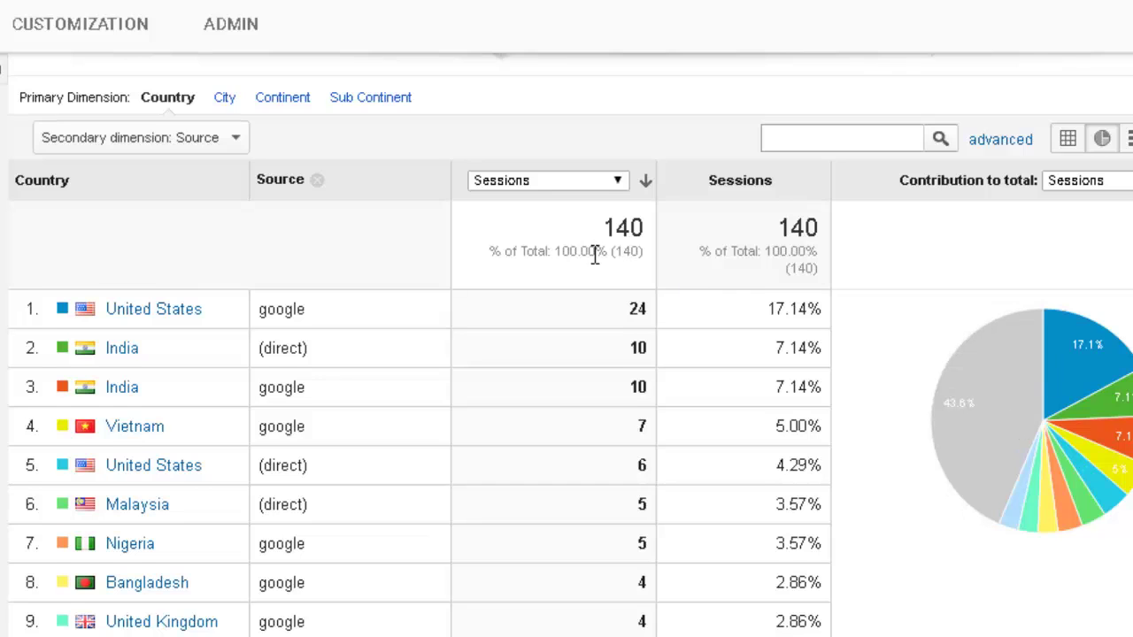
pyautogui.scroll(-2, 567, 261)
pyautogui.scroll(-10, 497, 178)
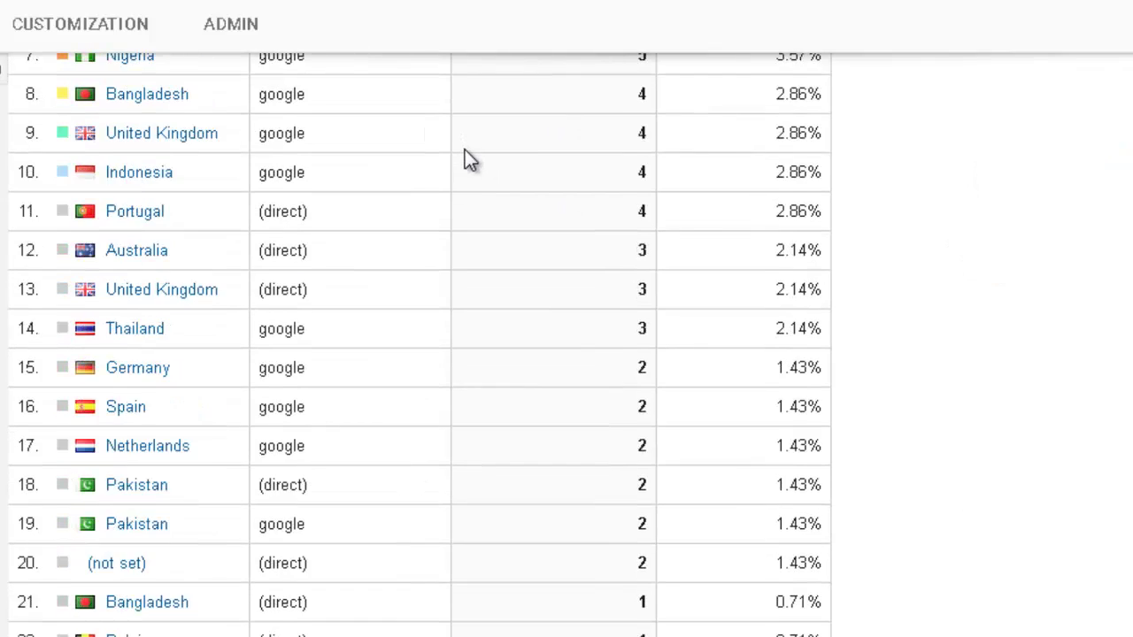
pyautogui.scroll(12, 465, 155)
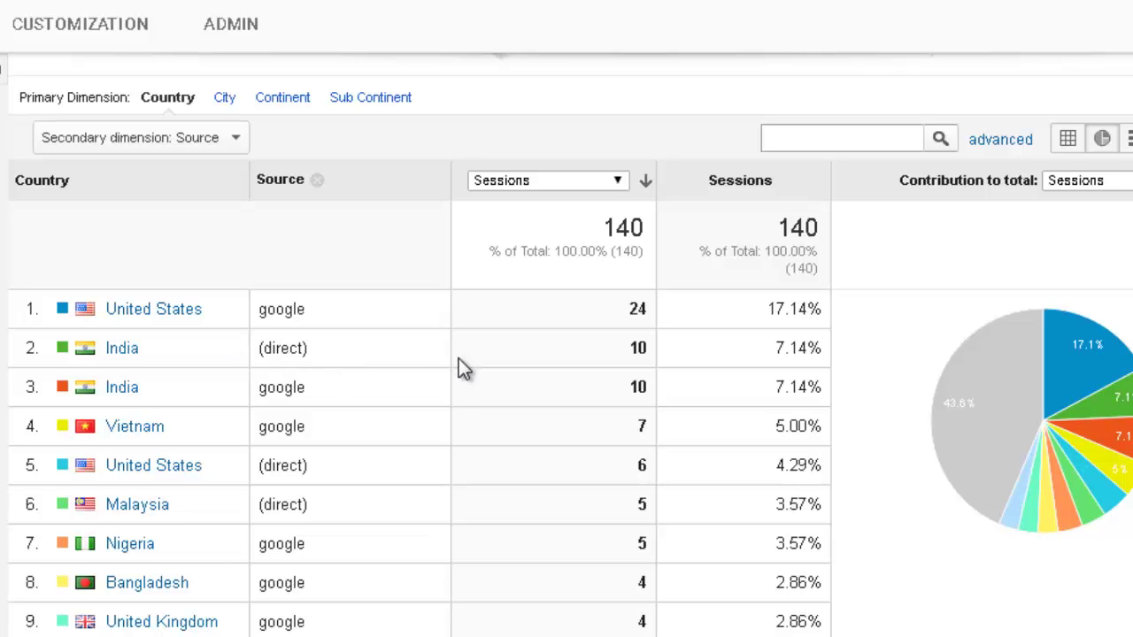
pyautogui.scroll(-5, 523, 177)
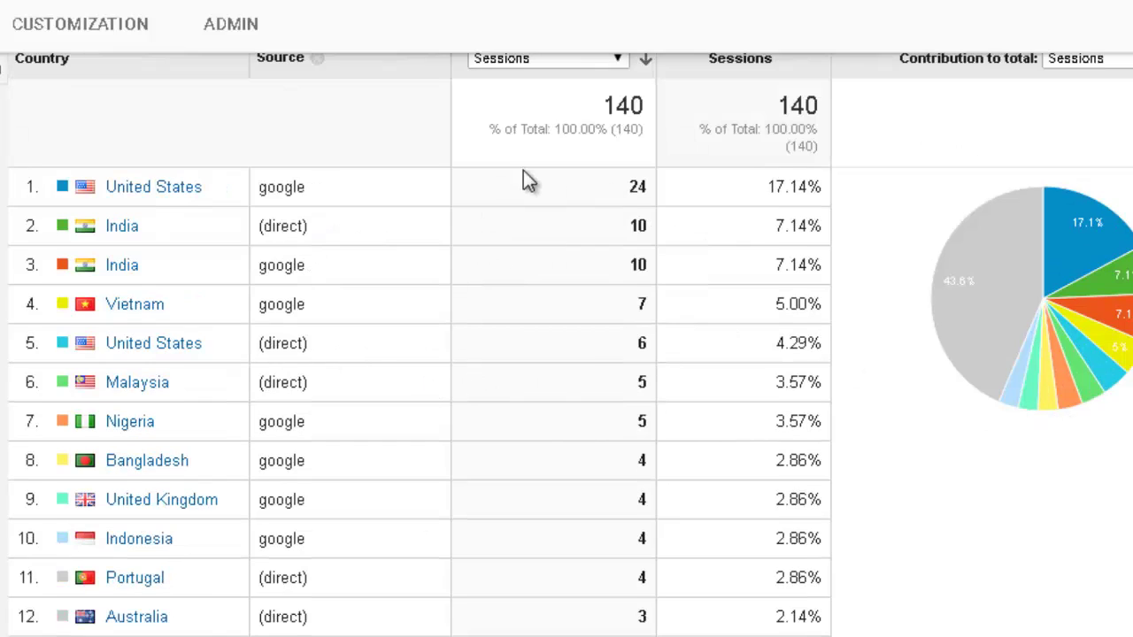
pyautogui.scroll(-3, 509, 177)
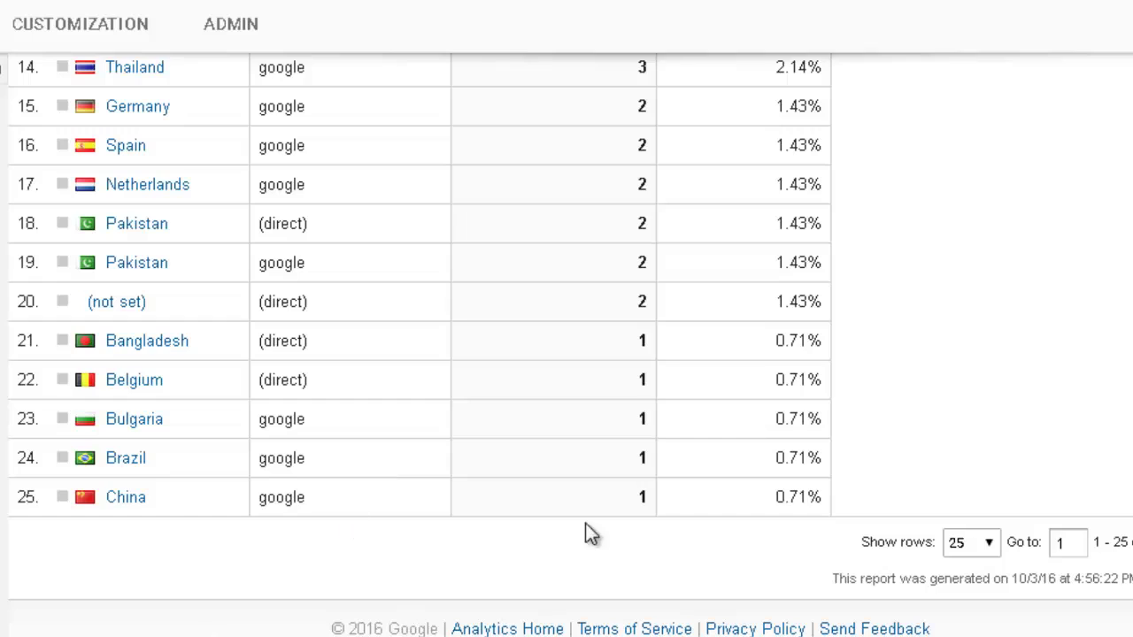
pyautogui.scroll(12, 591, 531)
pyautogui.scroll(-3, 306, 460)
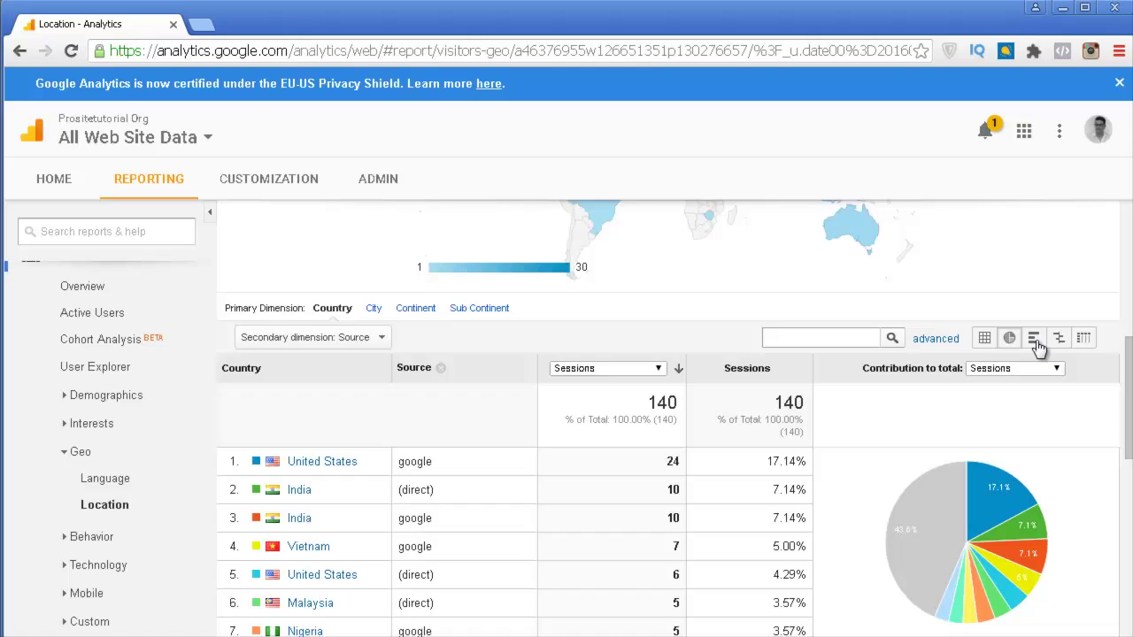
# Cycle the table through Performance and Comparison views, ending in a Pivot with per-country Sessions columns.
pyautogui.click(1034, 340)
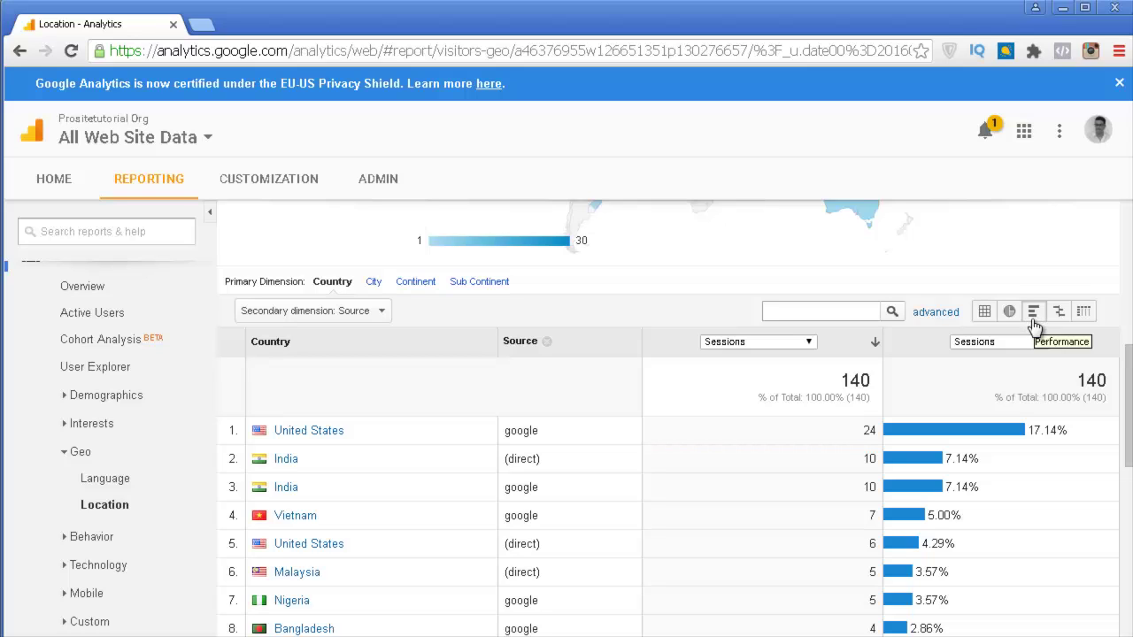
pyautogui.click(1058, 317)
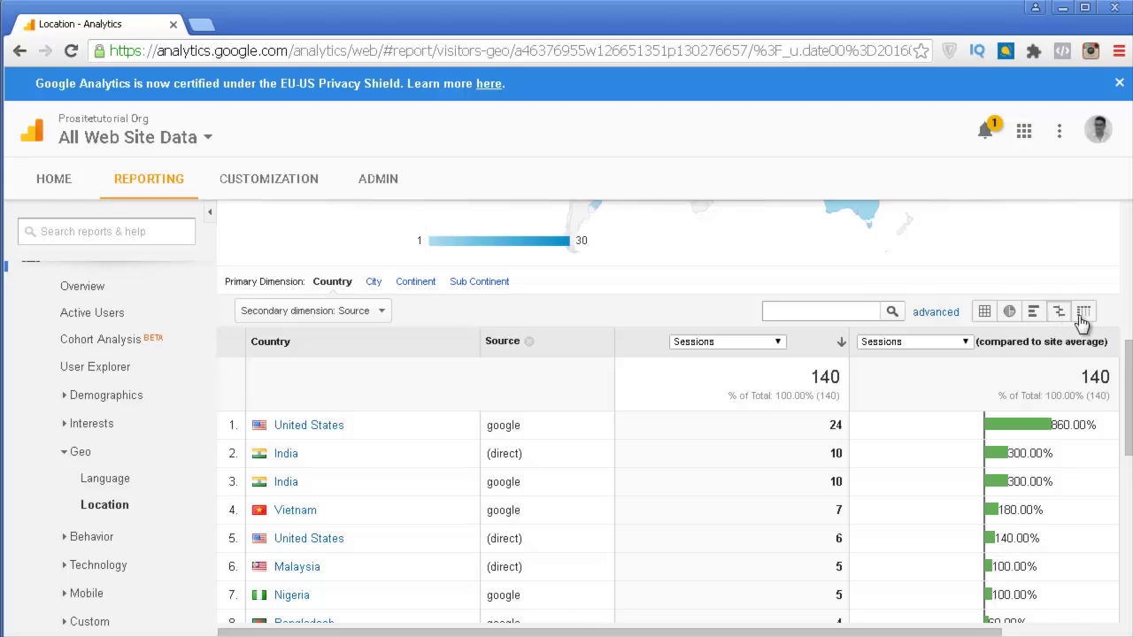
pyautogui.click(1083, 316)
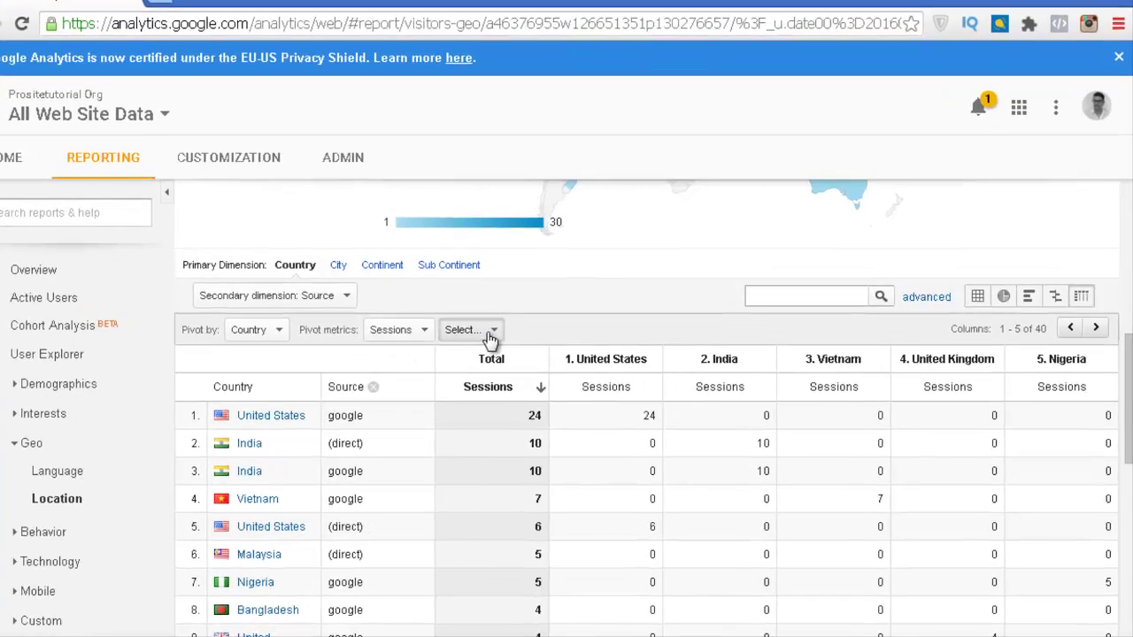
# Add % New Sessions as a second pivot metric and scroll through the 56-row pivot.
pyautogui.click(513, 352)
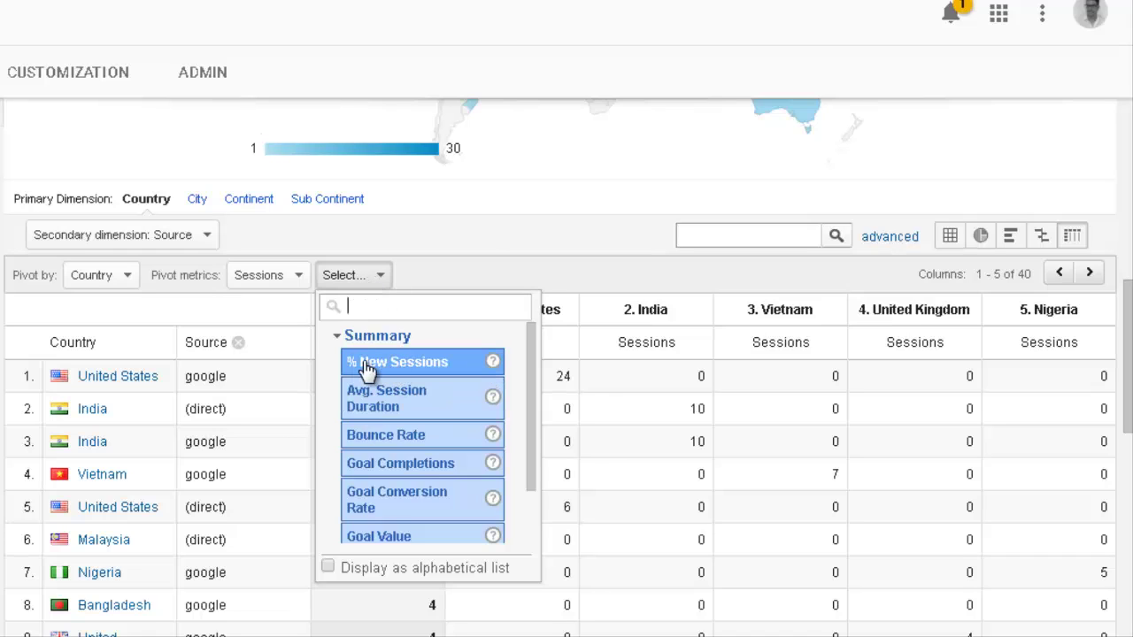
pyautogui.click(407, 366)
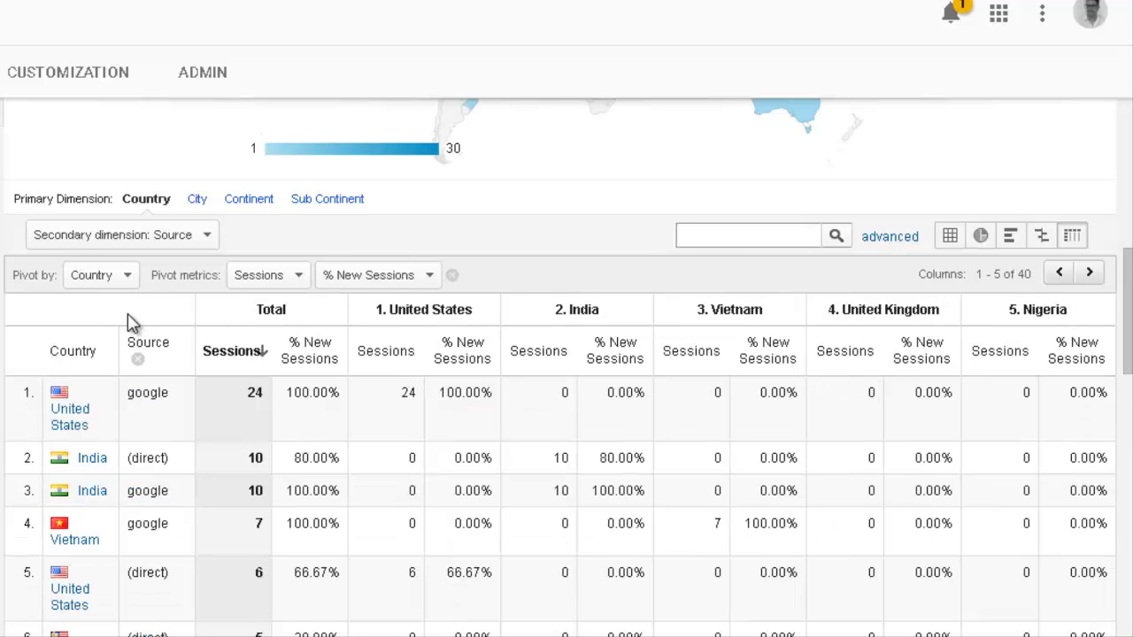
pyautogui.scroll(-1, 124, 323)
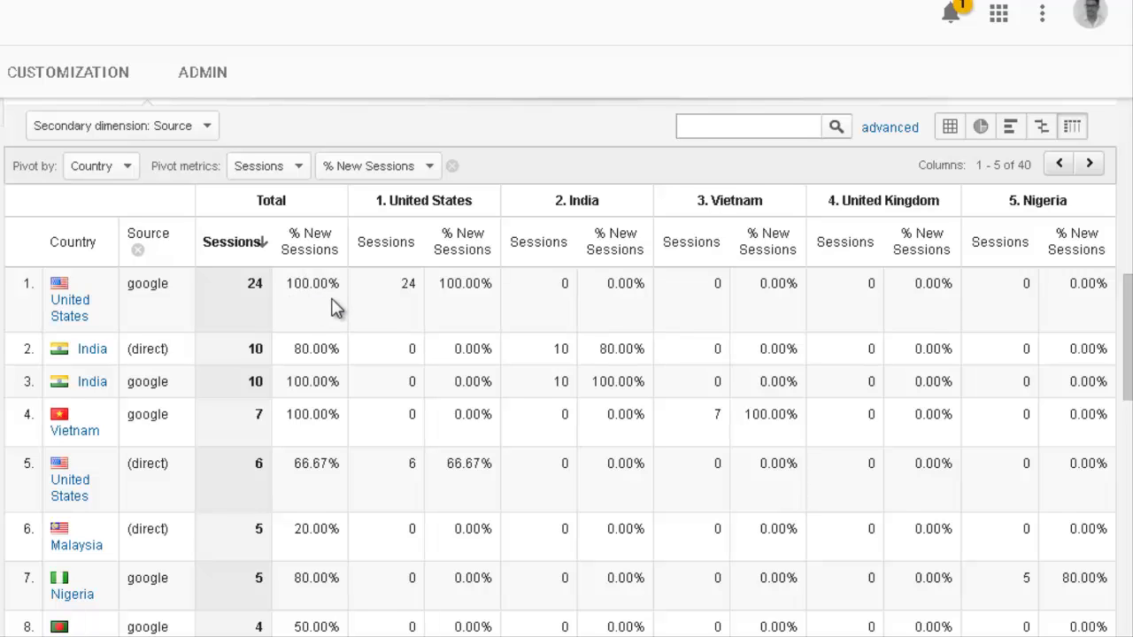
pyautogui.scroll(-2, 335, 305)
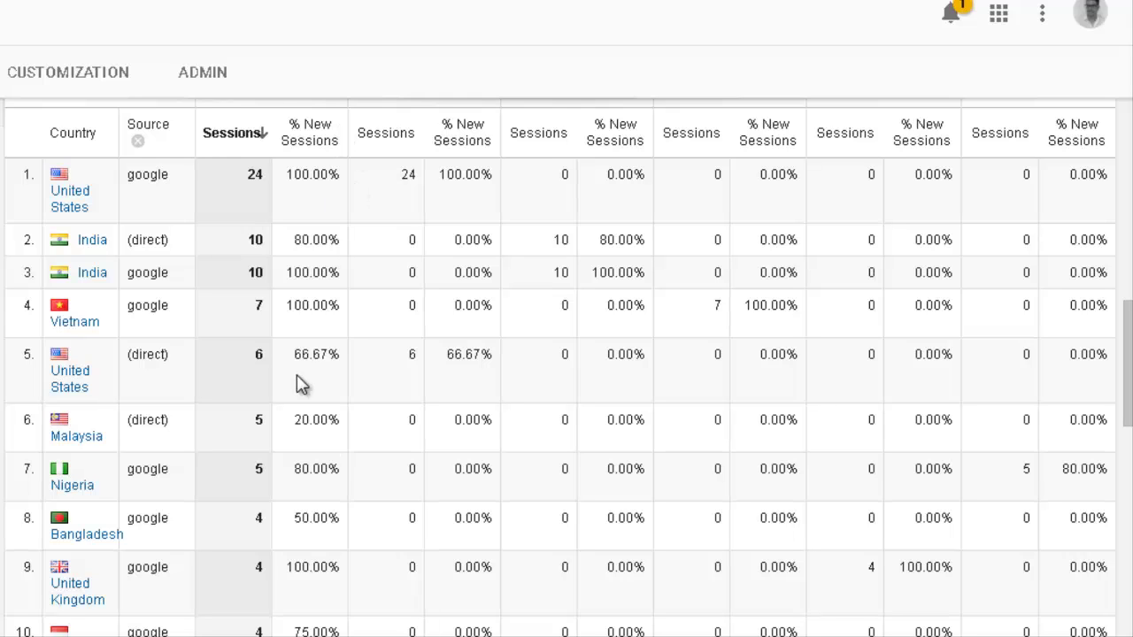
pyautogui.scroll(-10, 118, 343)
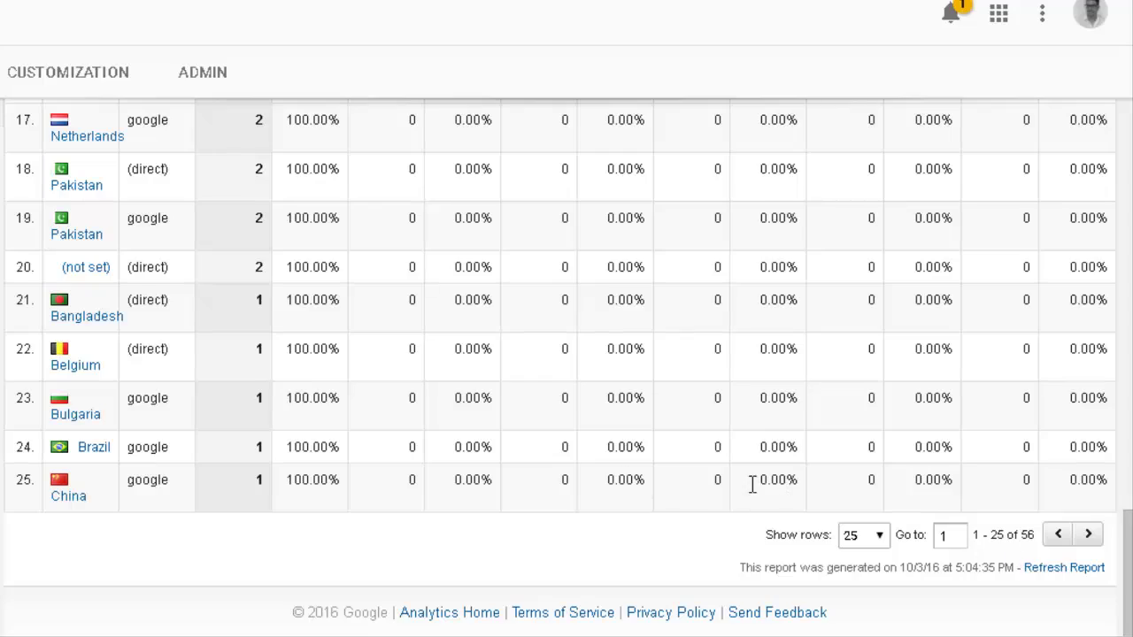
pyautogui.scroll(3, 863, 485)
pyautogui.scroll(10, 862, 485)
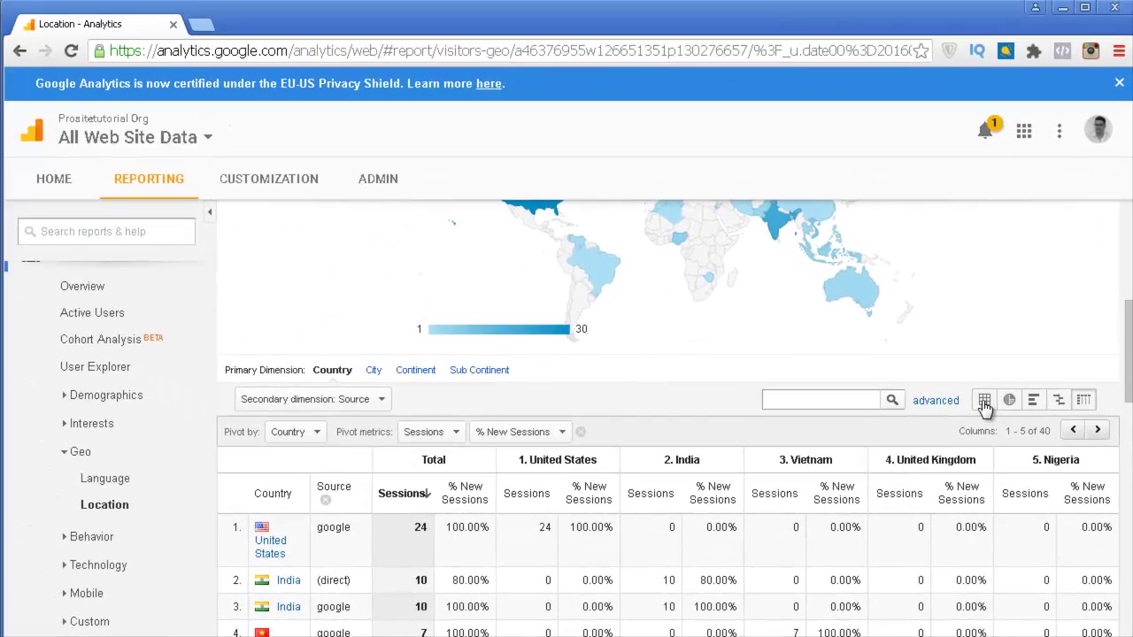
# Return to the data table and drill into United States regions: California and Tennessee, 5 sessions each.
pyautogui.click(984, 401)
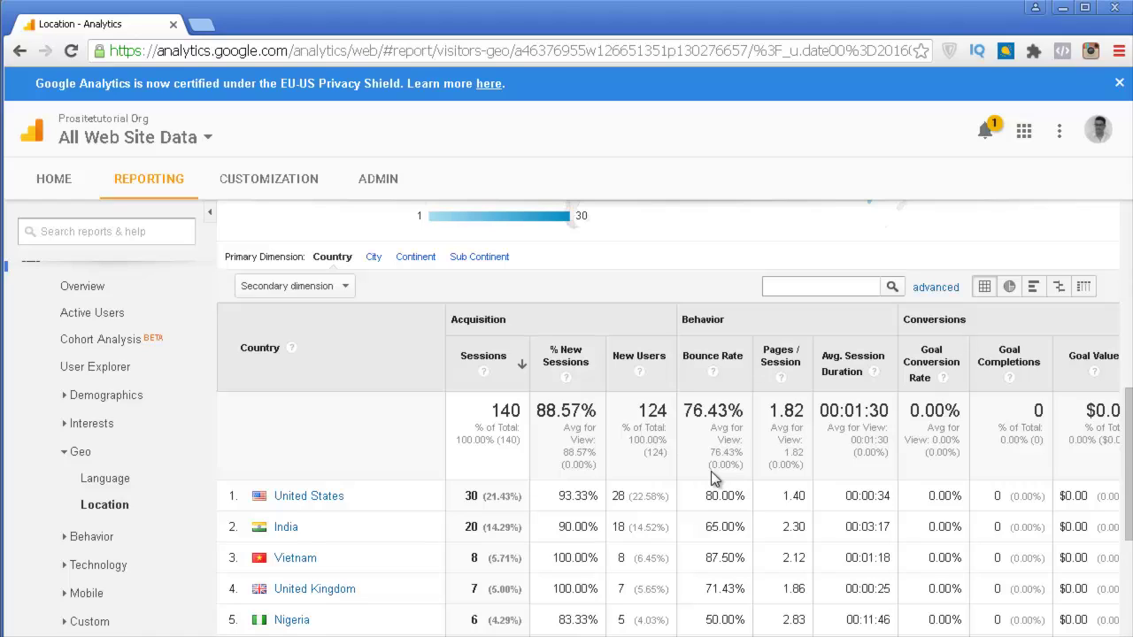
pyautogui.click(320, 498)
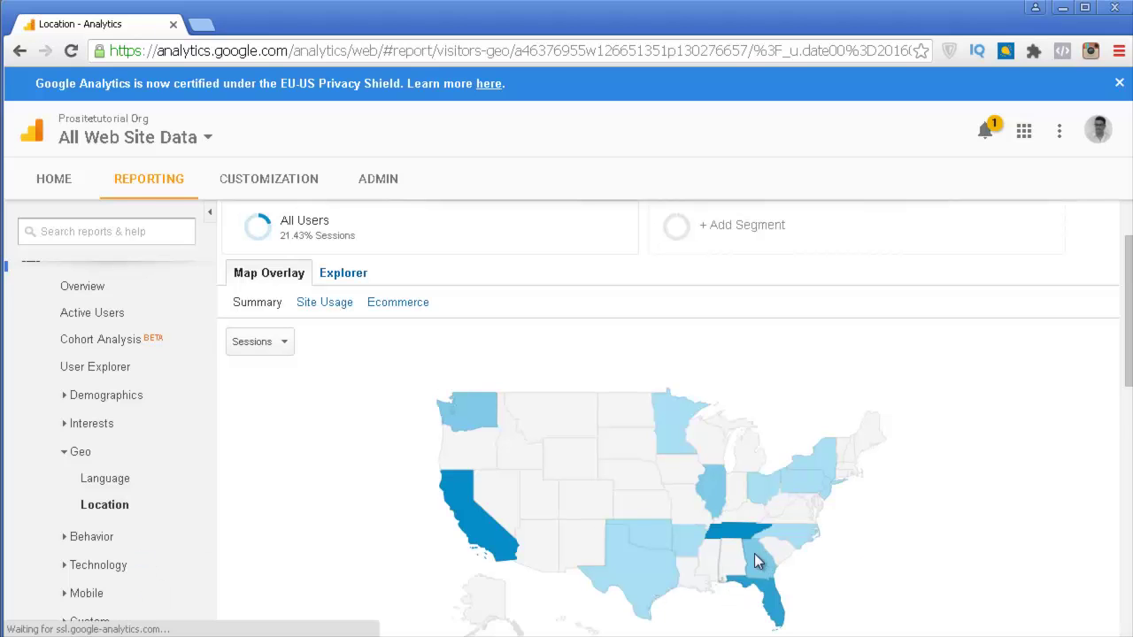
pyautogui.scroll(-1, 699, 460)
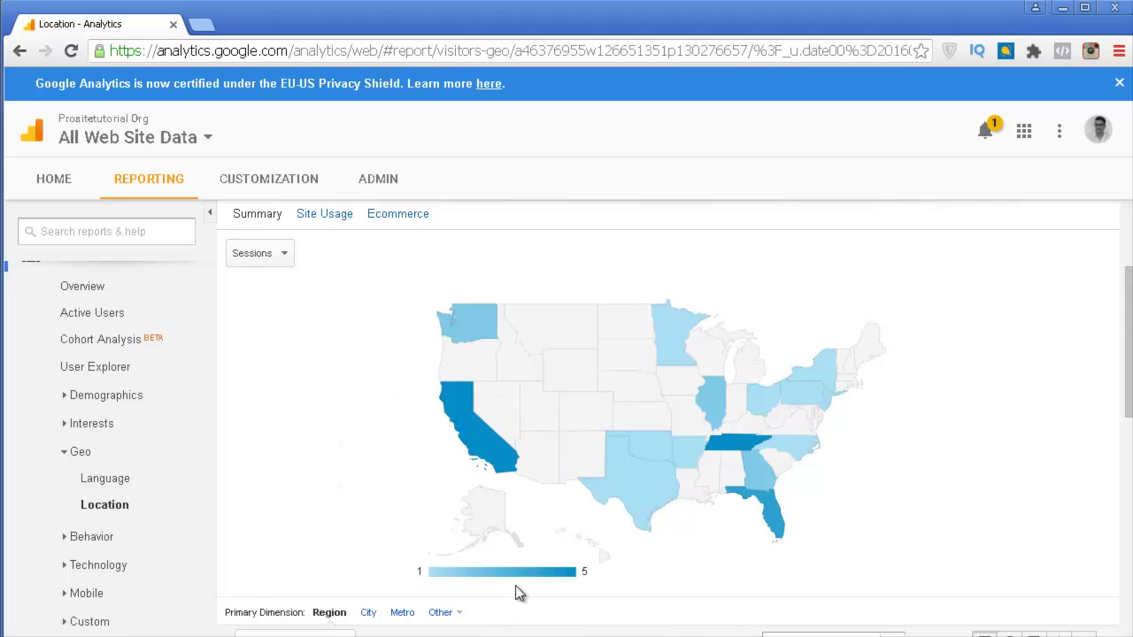
pyautogui.scroll(-2, 519, 589)
pyautogui.scroll(2, 518, 556)
pyautogui.moveTo(467, 430)
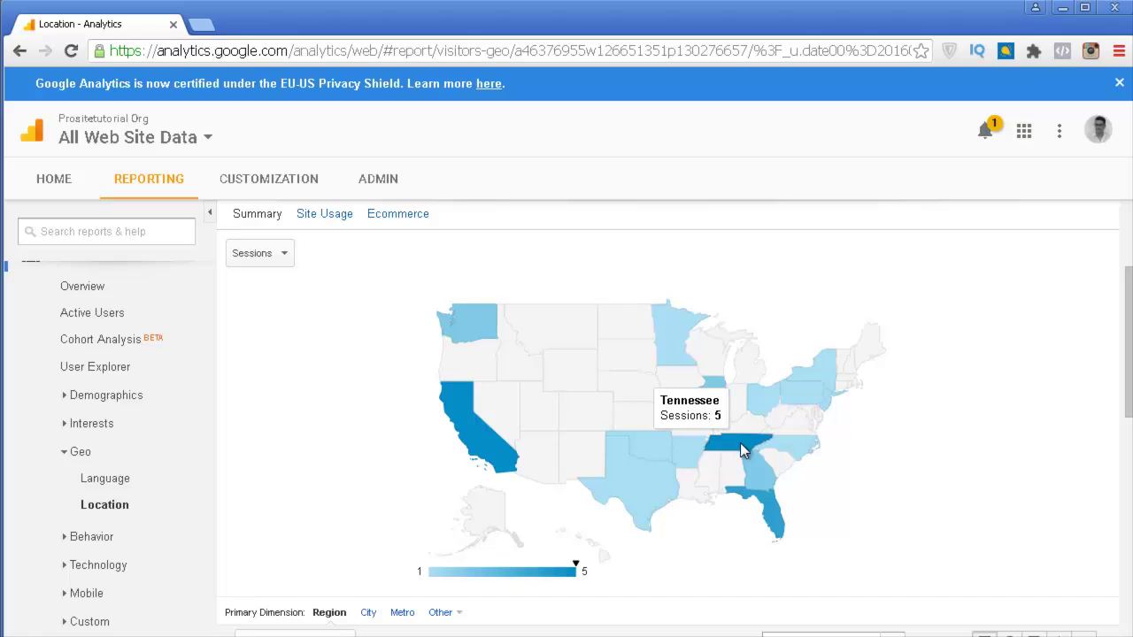
pyautogui.moveTo(772, 510)
pyautogui.scroll(-3, 774, 519)
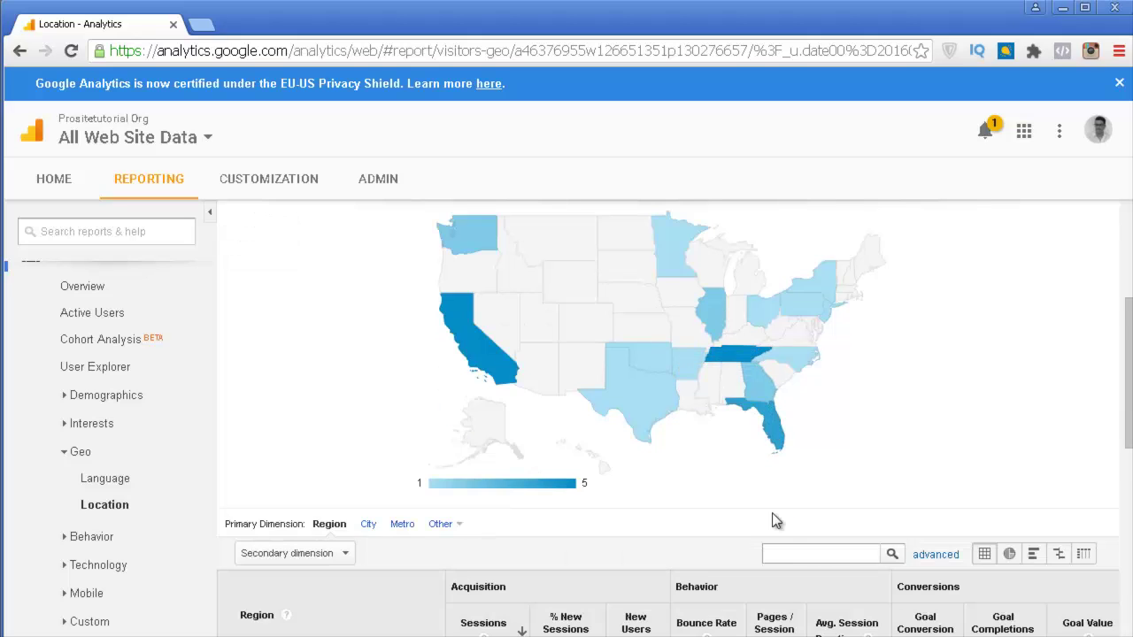
pyautogui.scroll(-6, 723, 370)
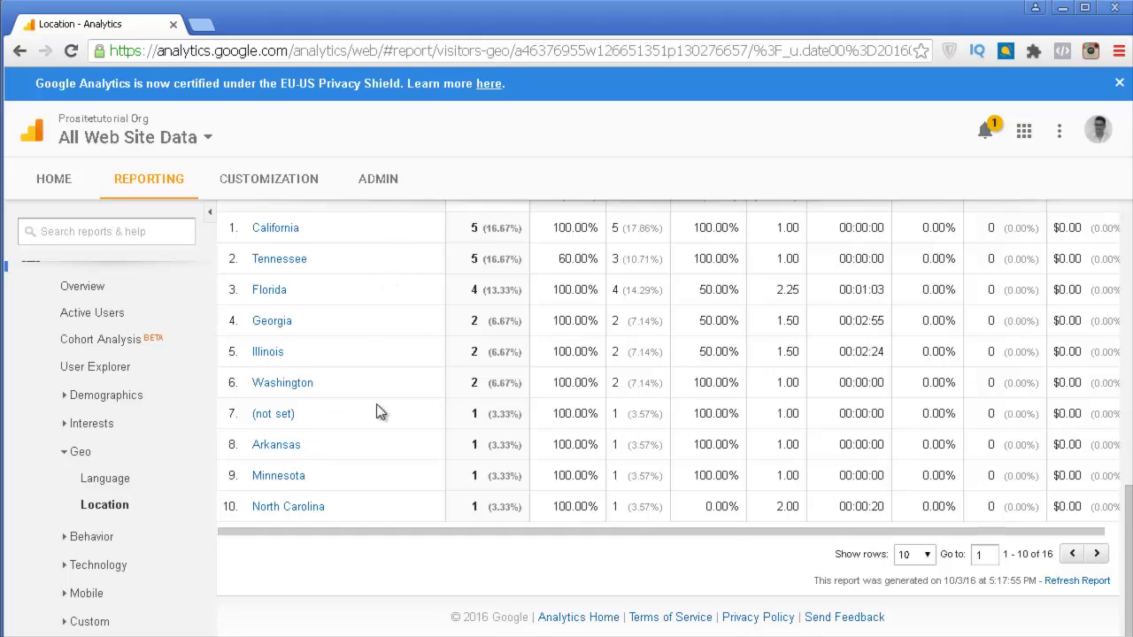
pyautogui.scroll(4, 443, 591)
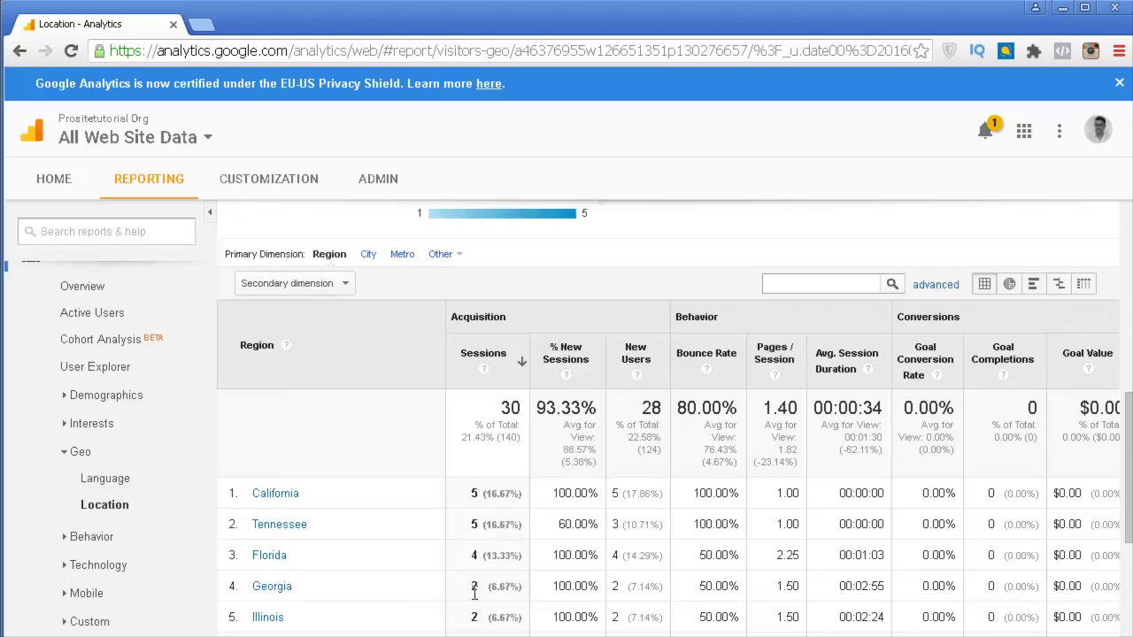
pyautogui.scroll(-1, 478, 599)
pyautogui.scroll(1, 475, 591)
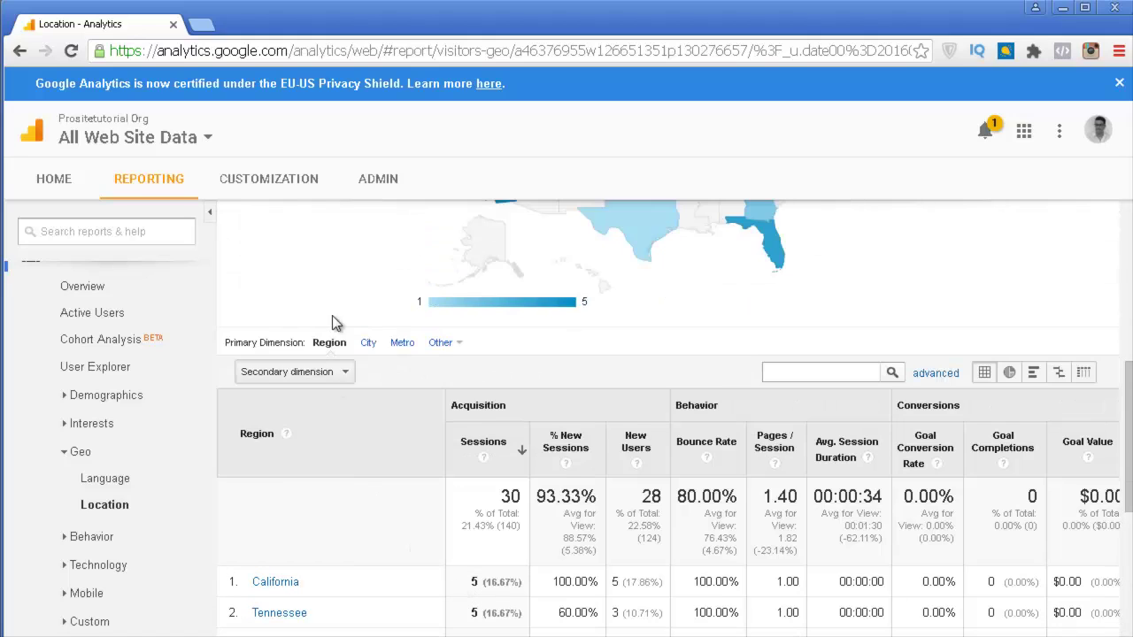
pyautogui.click(370, 345)
pyautogui.scroll(-3, 372, 352)
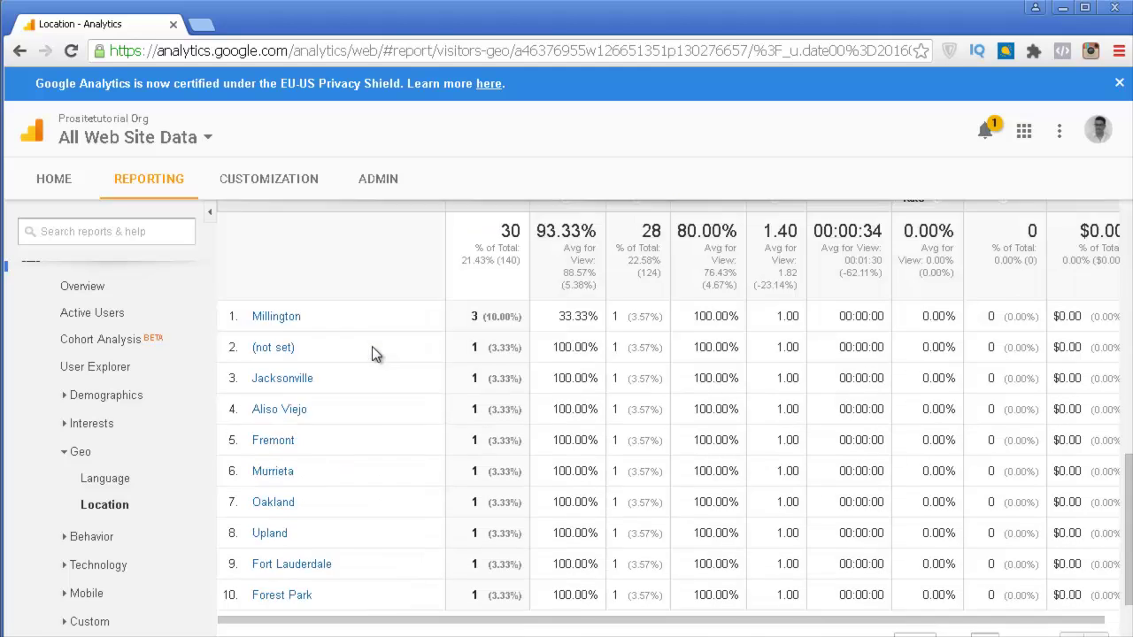
pyautogui.scroll(-2, 371, 350)
pyautogui.scroll(4, 374, 357)
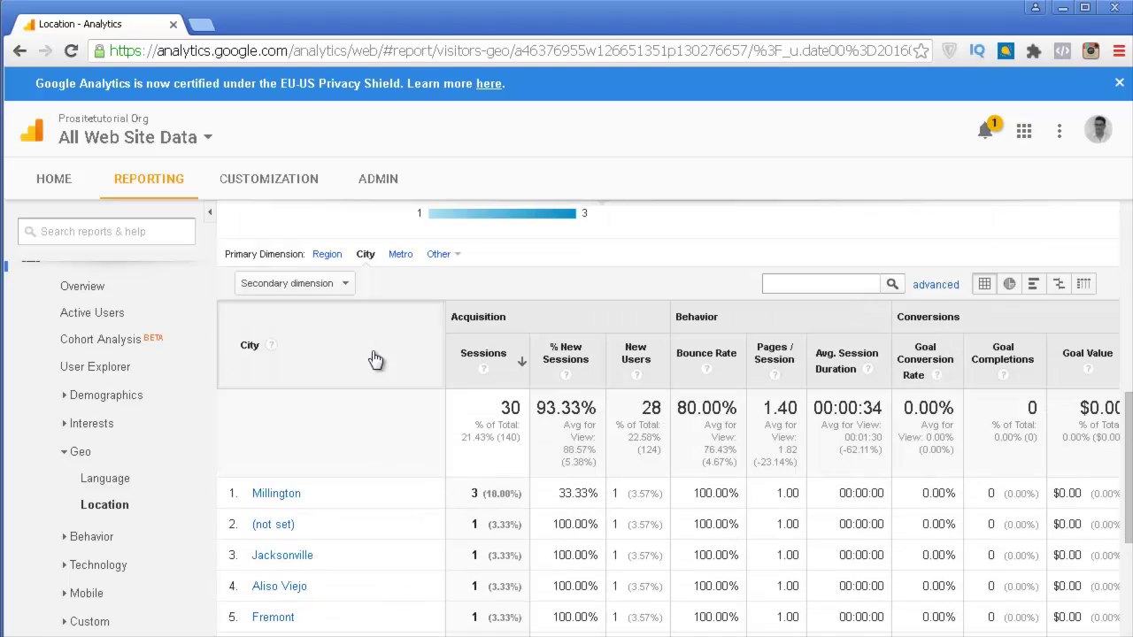
pyautogui.click(400, 255)
pyautogui.scroll(-3, 470, 402)
pyautogui.scroll(3, 470, 403)
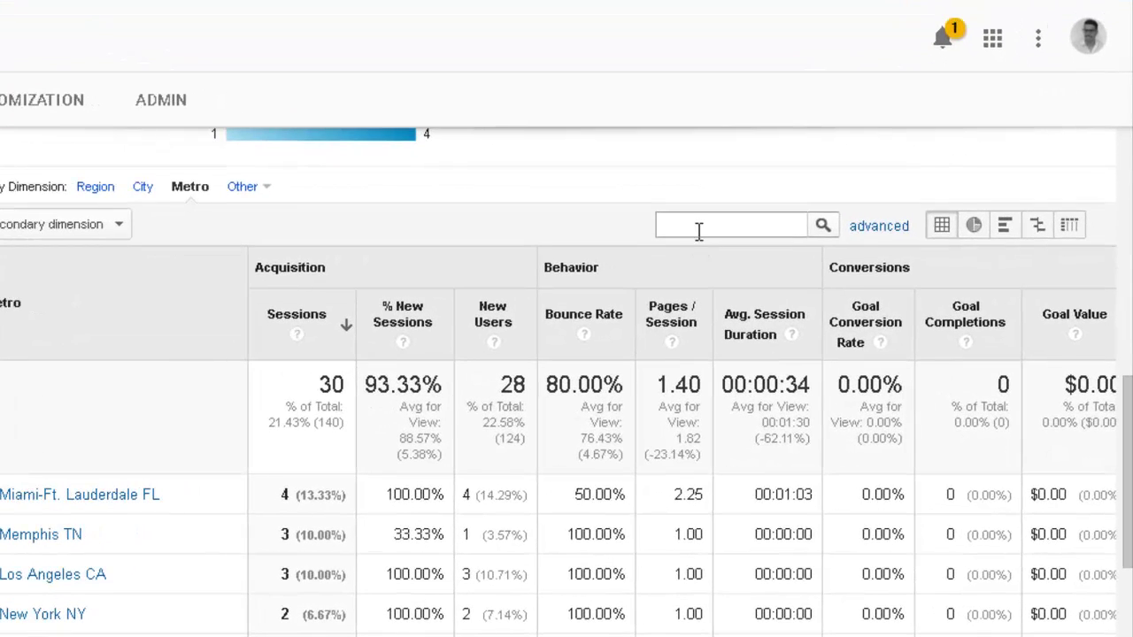
pyautogui.click(106, 189)
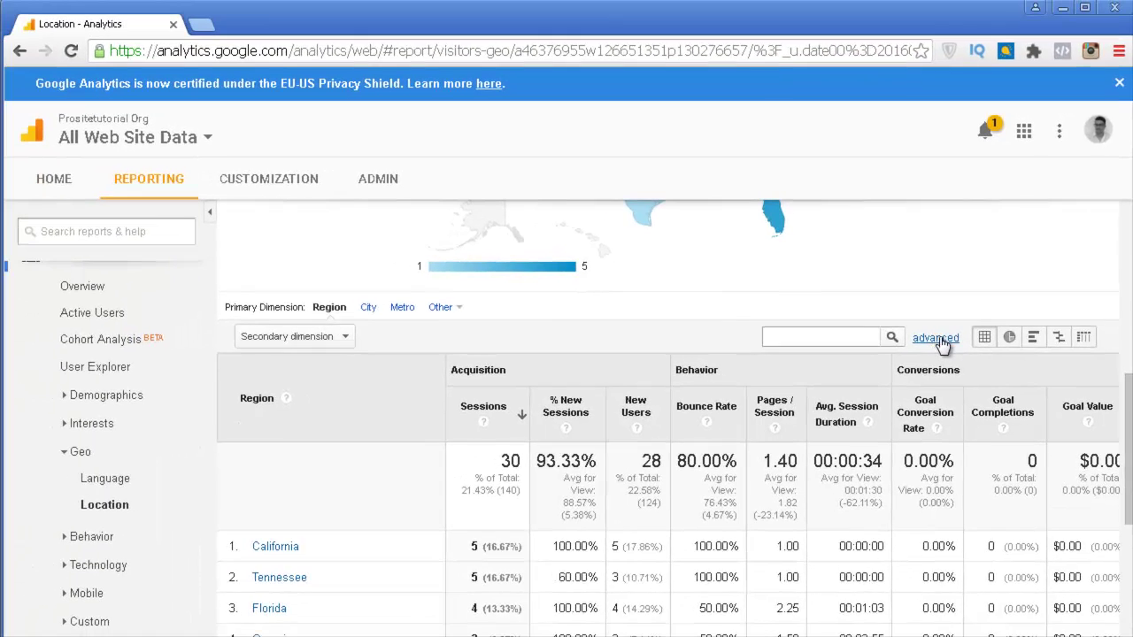
# Apply an advanced filter excluding regions whose Bounce Rate is greater than 50.
pyautogui.click(940, 341)
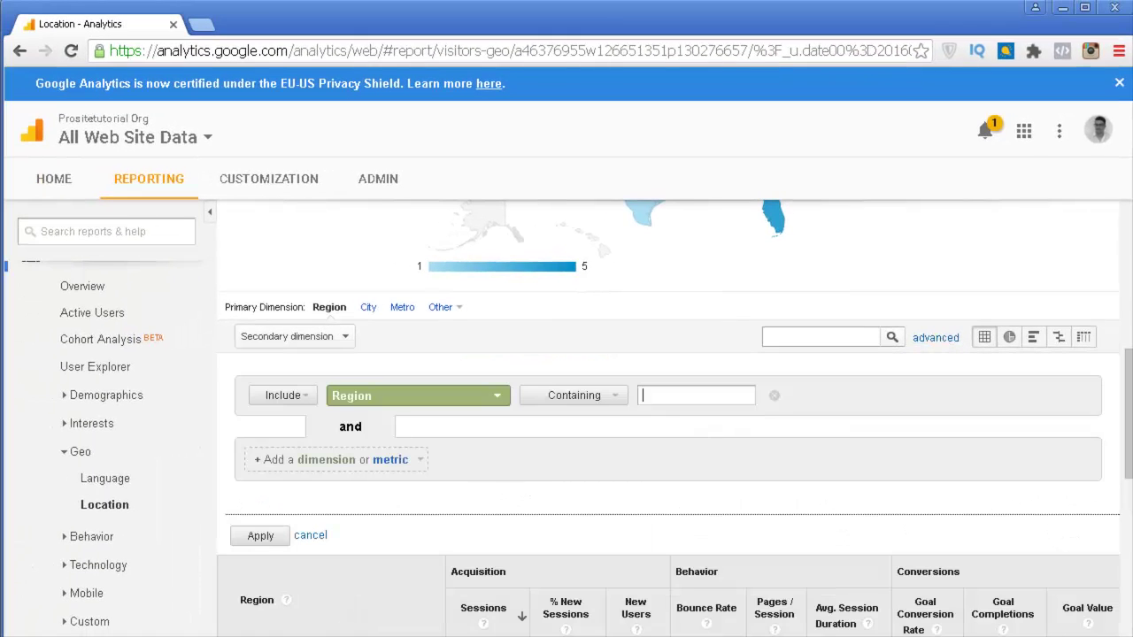
pyautogui.click(283, 395)
pyautogui.click(276, 432)
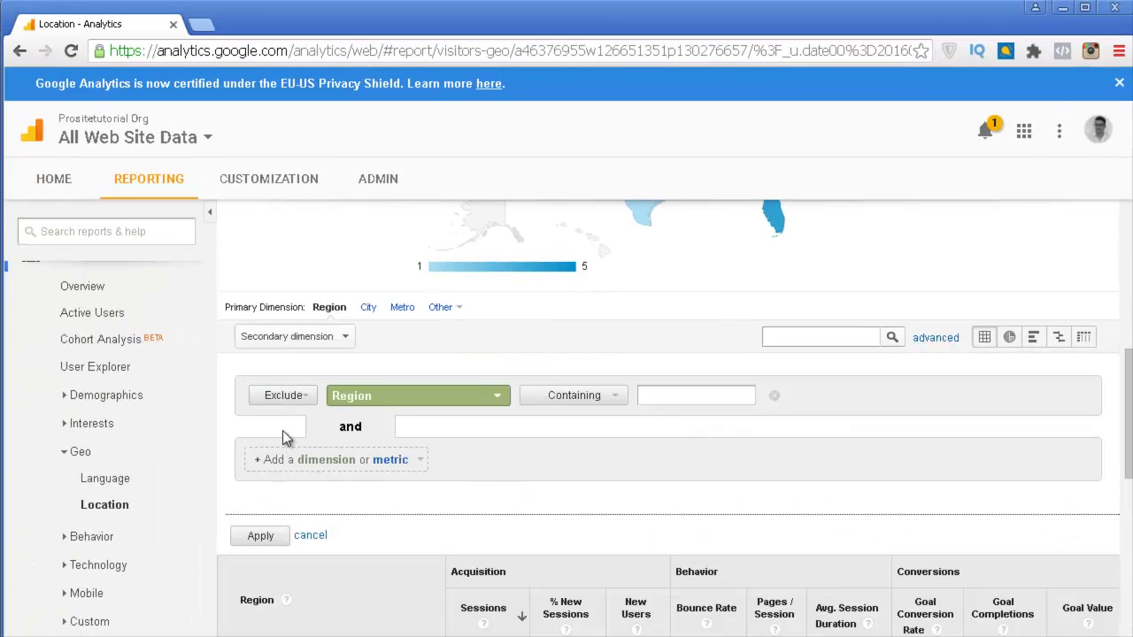
pyautogui.click(376, 403)
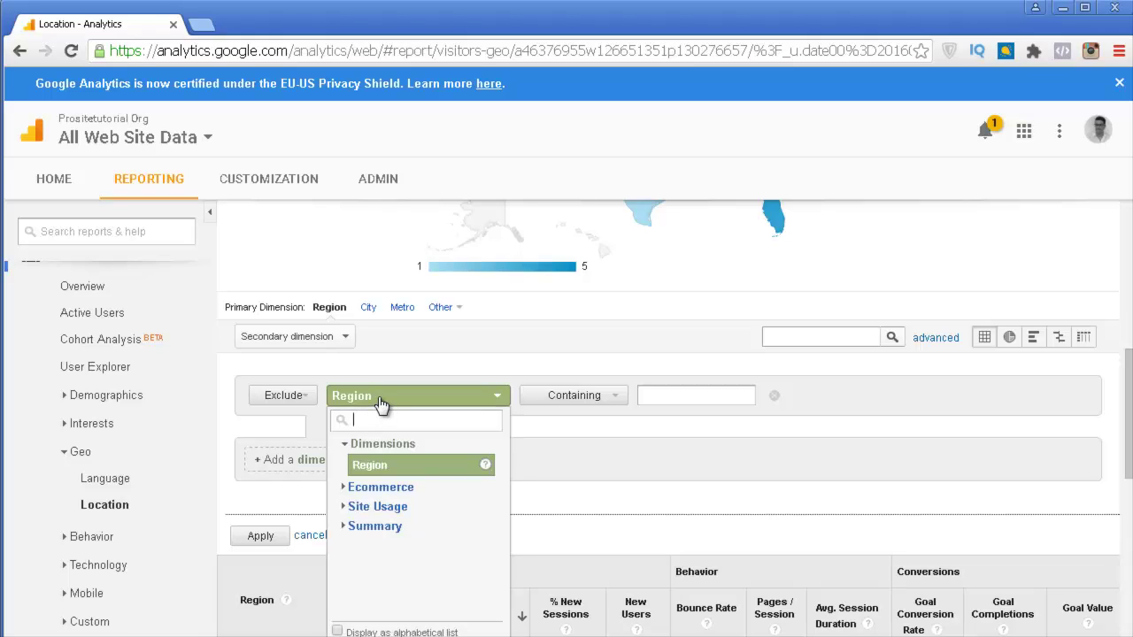
pyautogui.click(345, 526)
pyautogui.scroll(-1, 381, 513)
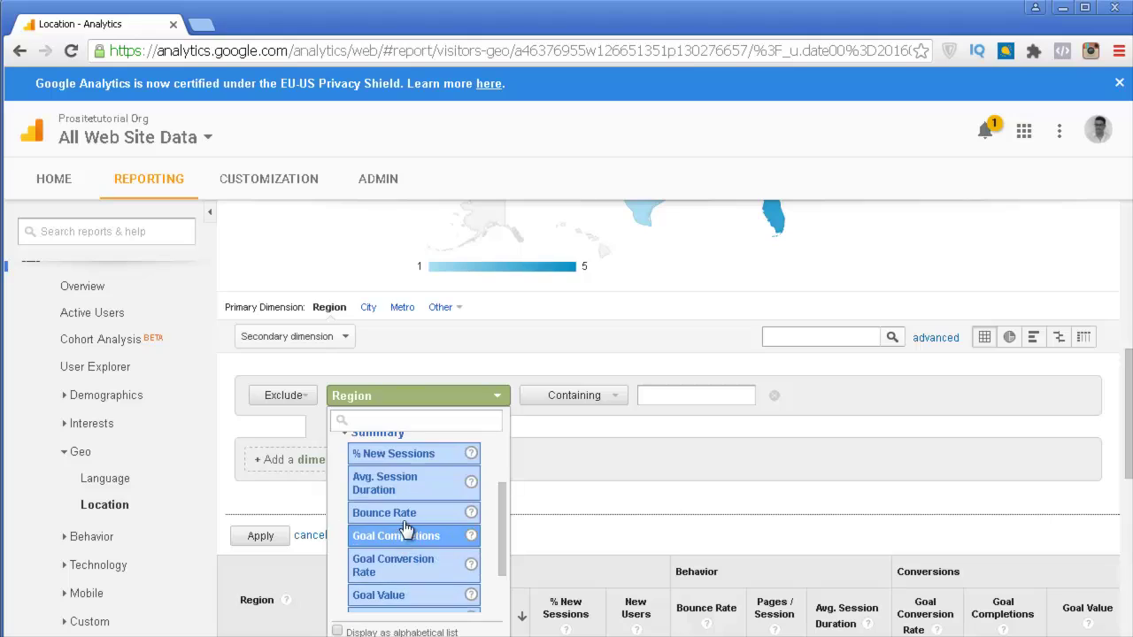
pyautogui.click(381, 511)
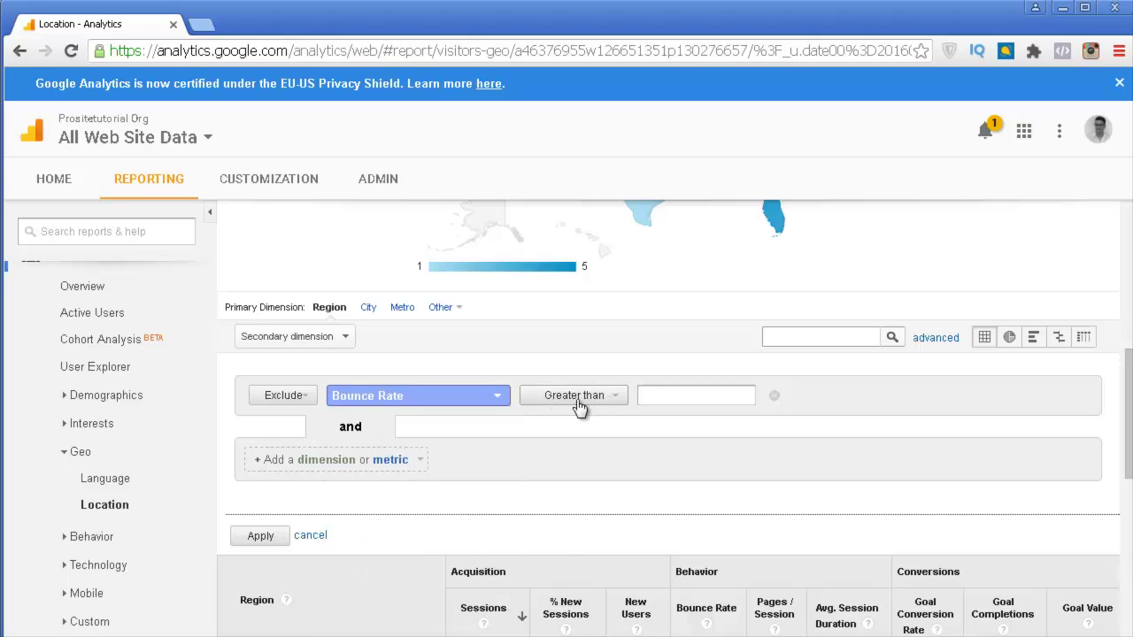
pyautogui.click(663, 395)
pyautogui.write('50')
pyautogui.click(262, 537)
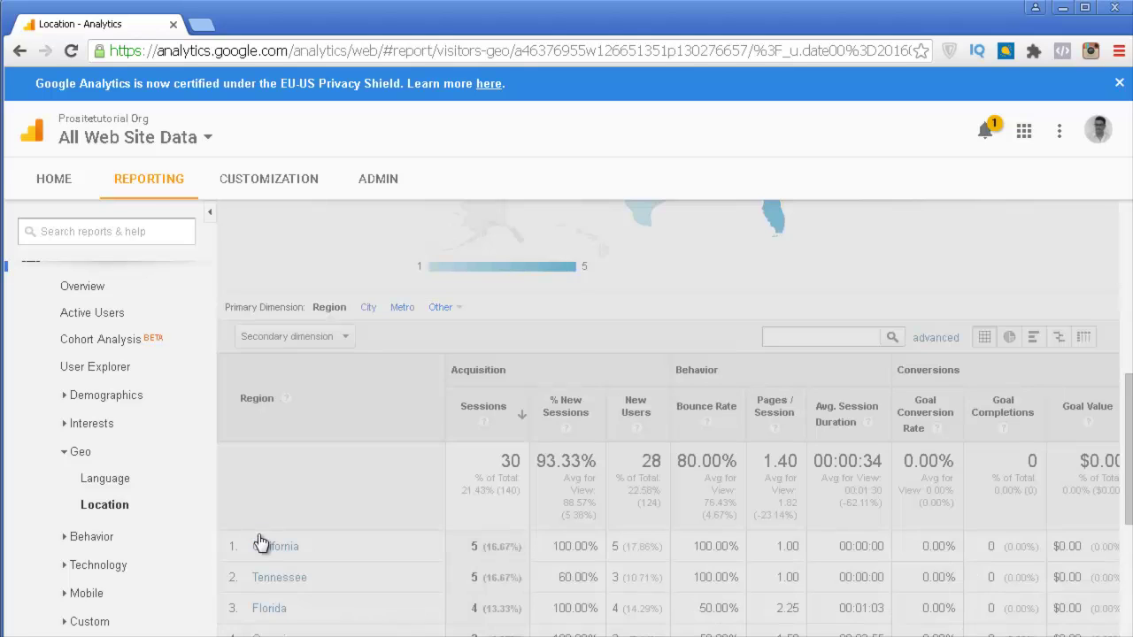
# Scroll the Audience Overview daily sessions chart for All Users, Sep 3 – Oct 3, 2016.
pyautogui.scroll(-4, 681, 471)
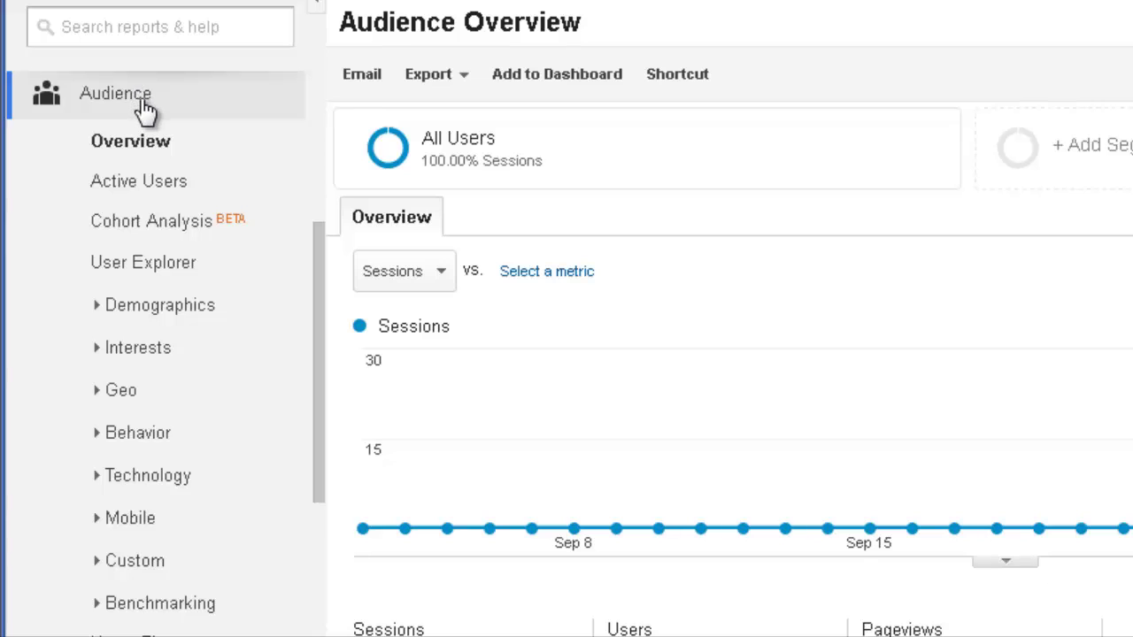
# Browse the Audience Overview, then open Demographics Overview, which shows no Age or Gender data.
pyautogui.scroll(-2, 116, 177)
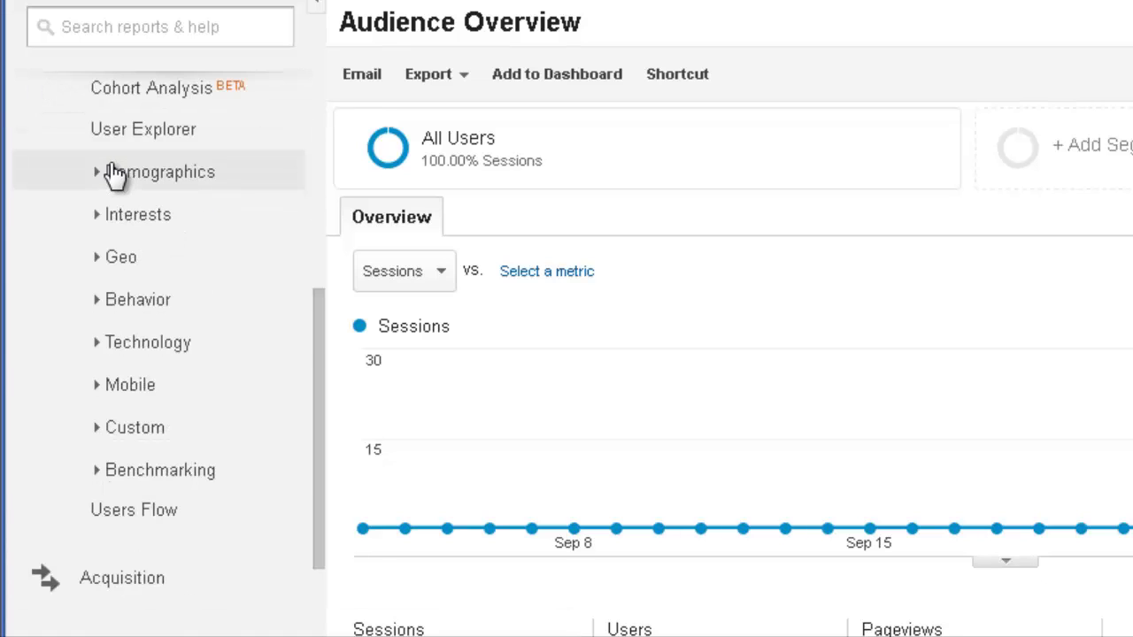
pyautogui.scroll(-2, 76, 372)
pyautogui.scroll(2, 147, 372)
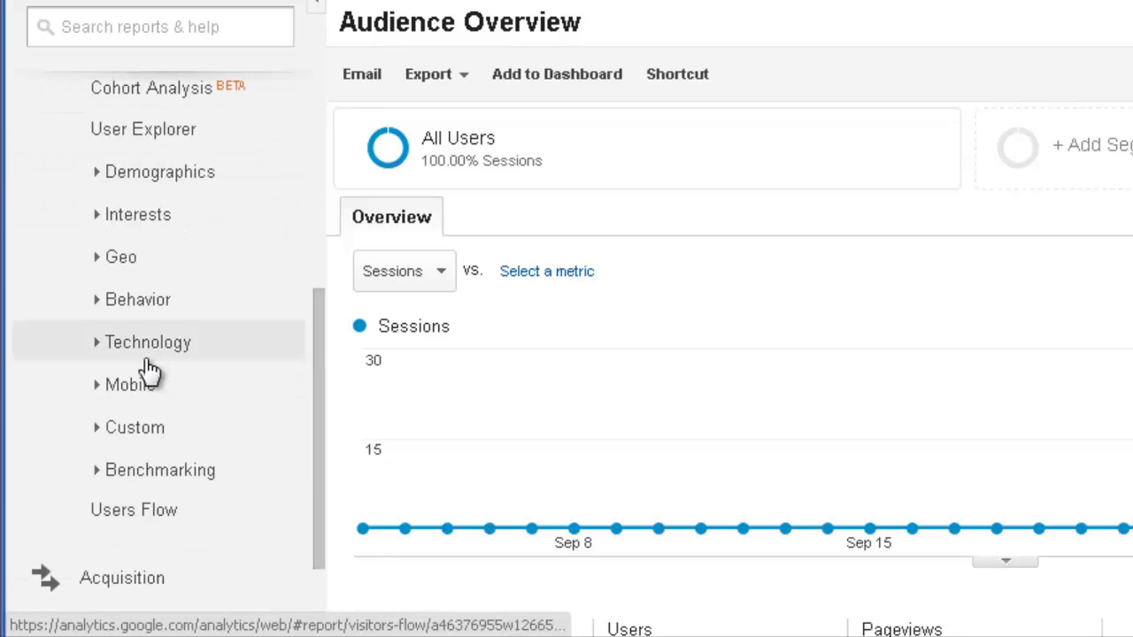
pyautogui.scroll(2, 147, 371)
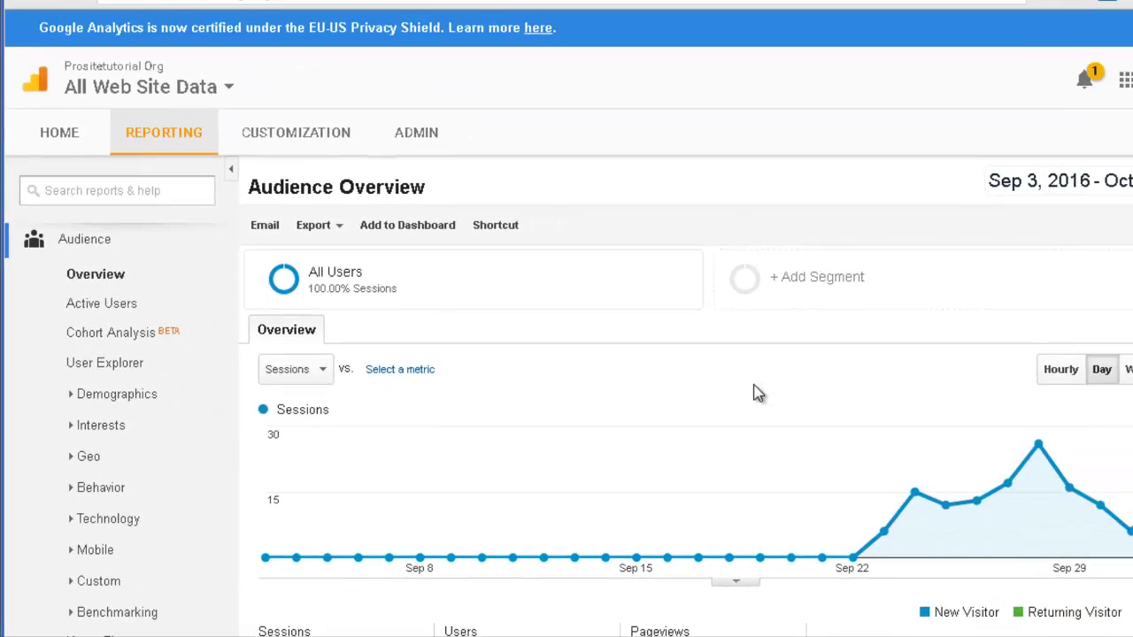
pyautogui.scroll(-6, 758, 392)
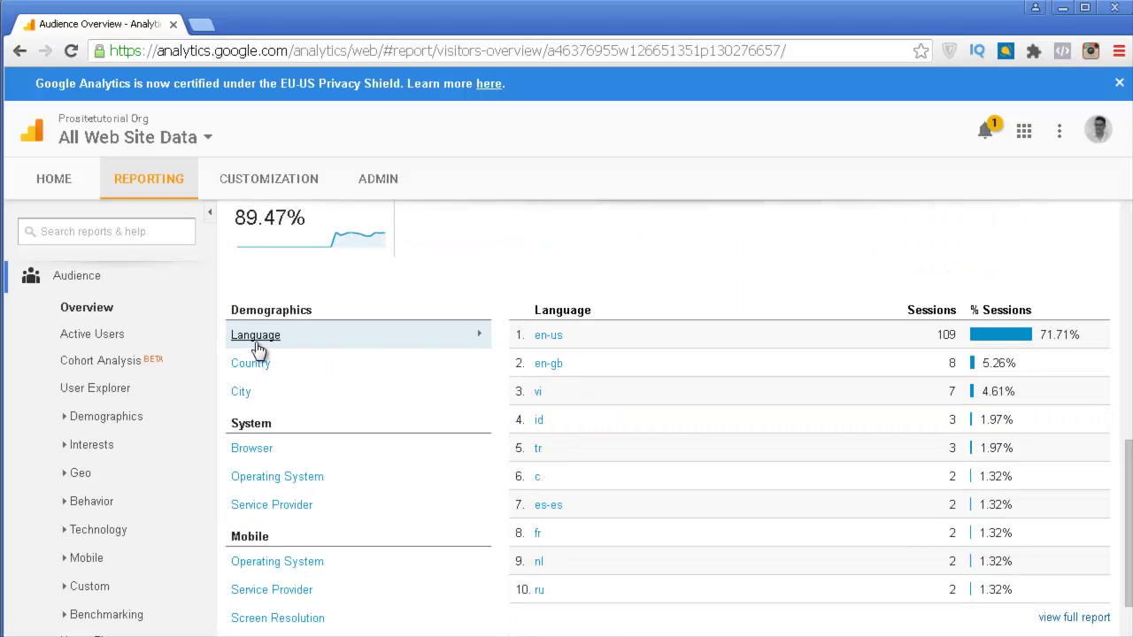
pyautogui.scroll(-1, 261, 387)
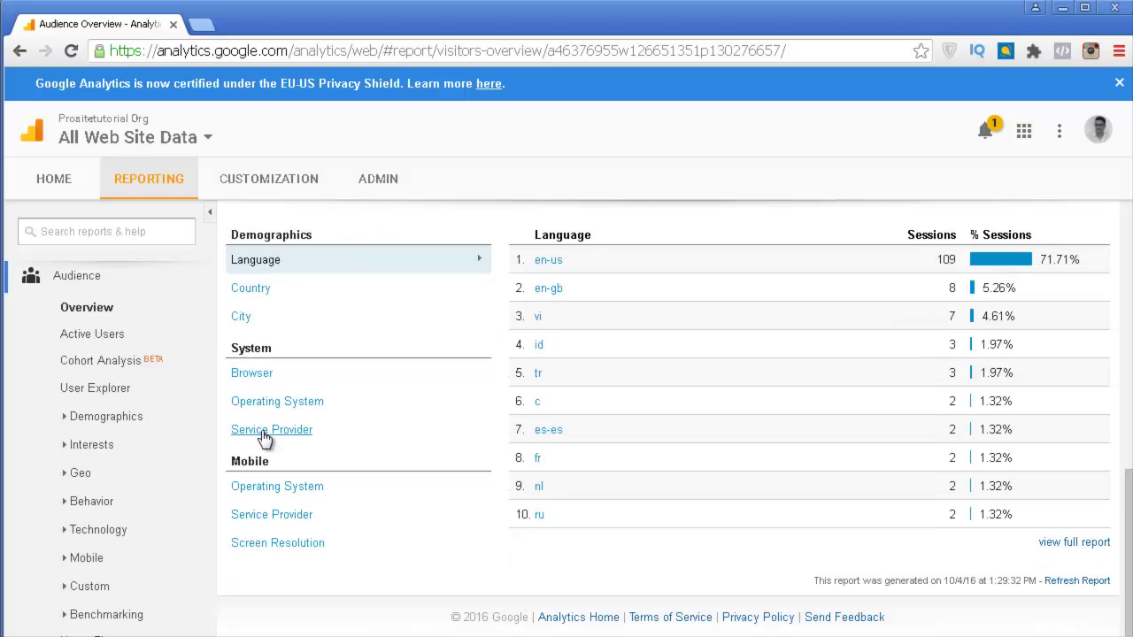
pyautogui.scroll(1, 253, 376)
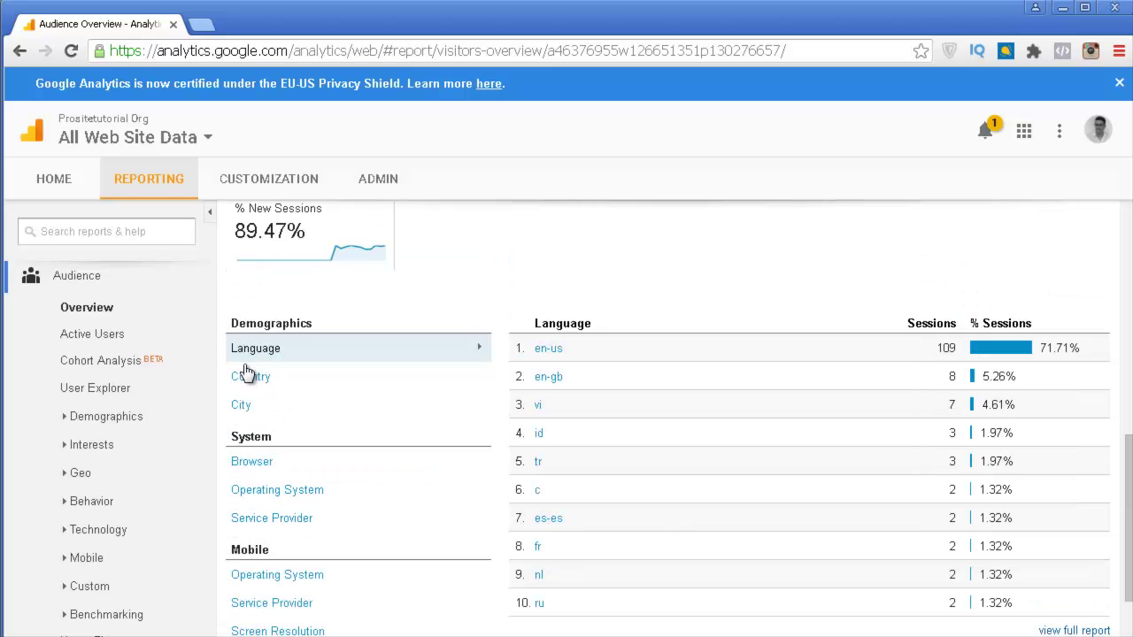
pyautogui.click(98, 416)
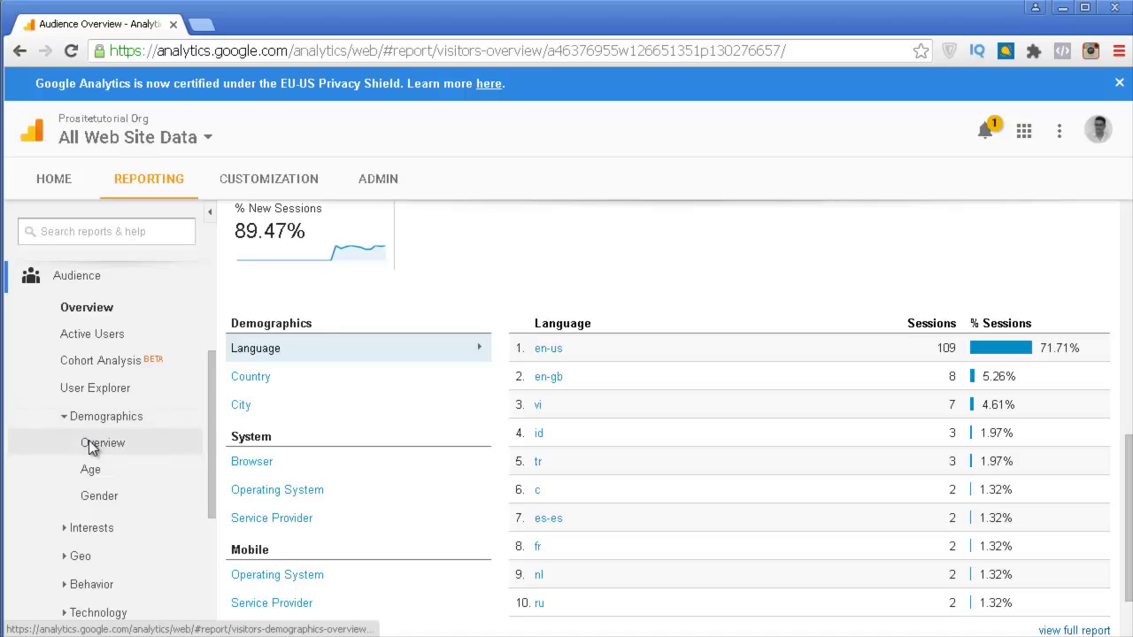
pyautogui.click(94, 446)
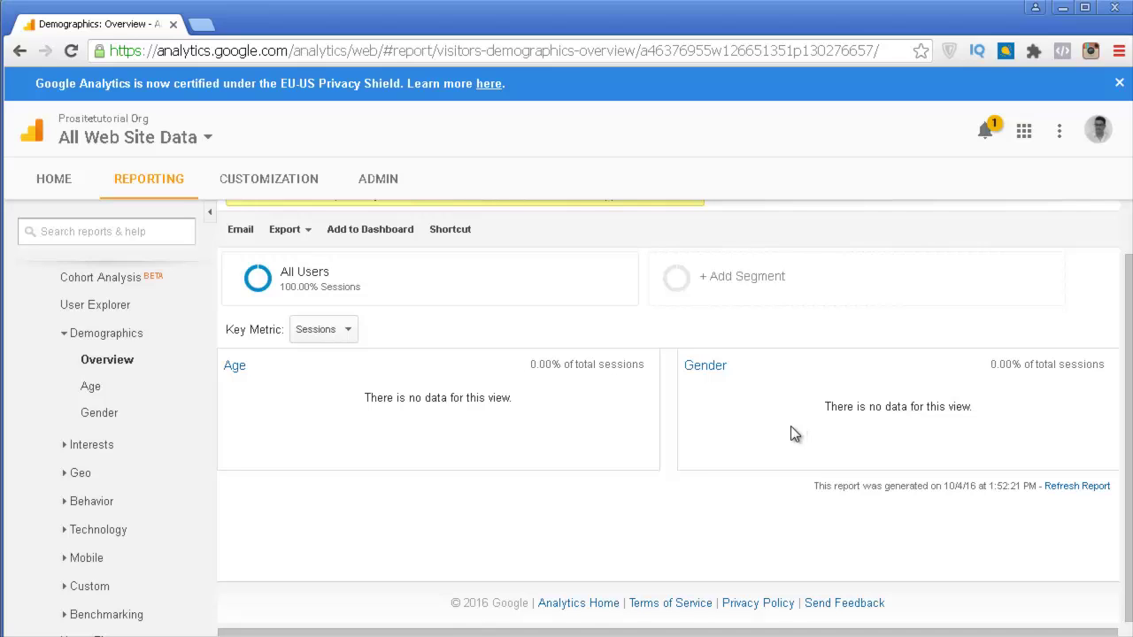
# View the Age and Gender reports, then expand Geo to reveal Language and Location.
pyautogui.click(92, 388)
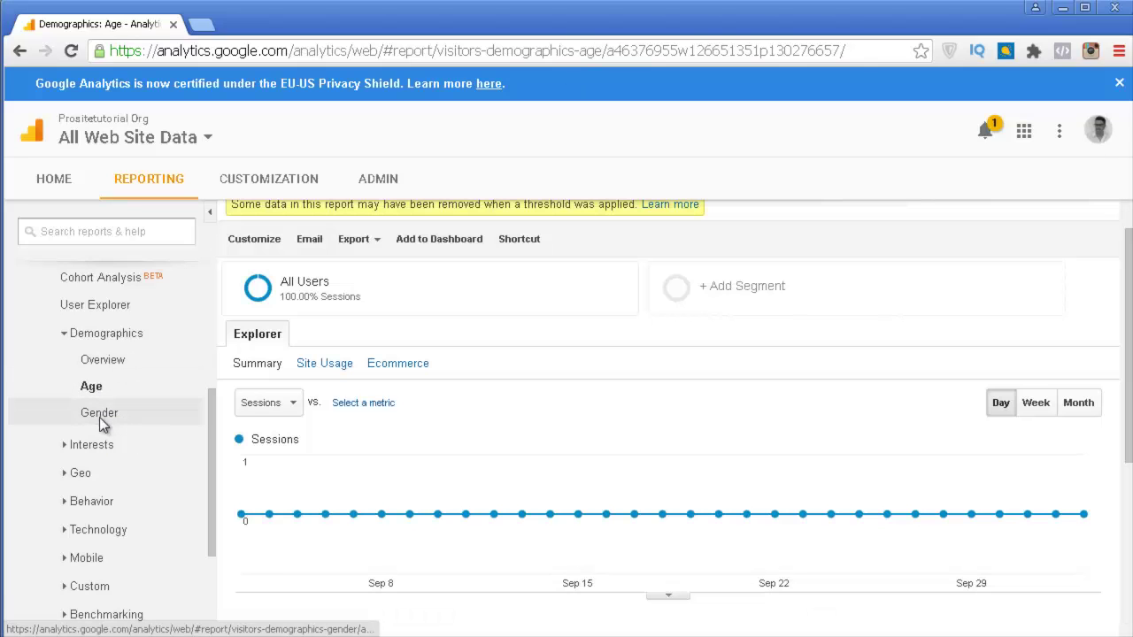
pyautogui.click(100, 417)
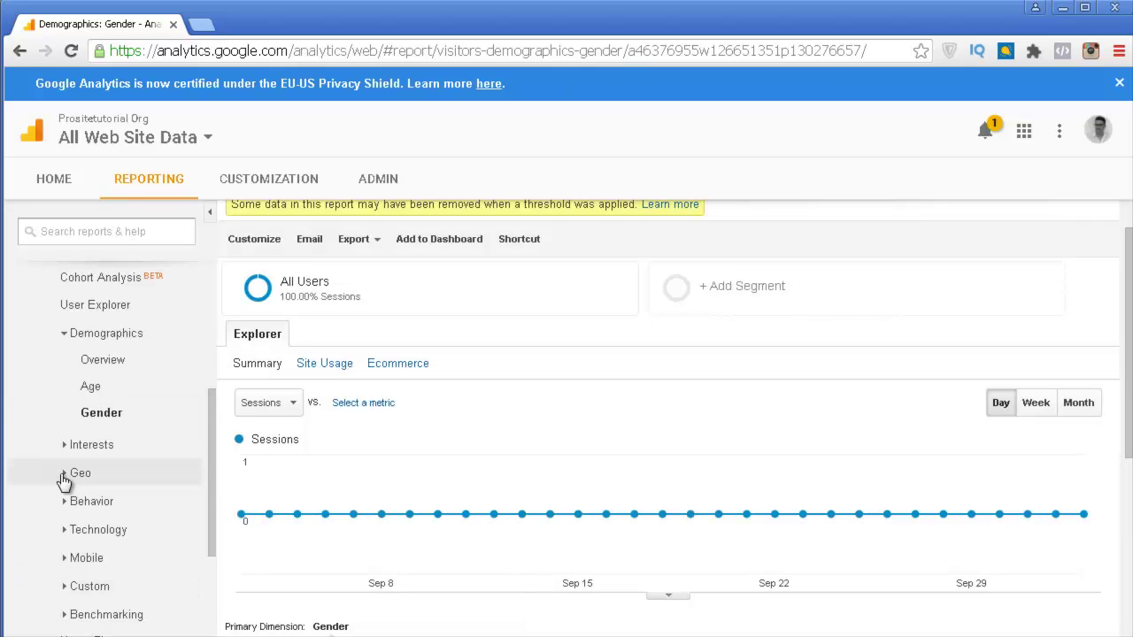
pyautogui.click(76, 471)
pyautogui.scroll(-1, 76, 469)
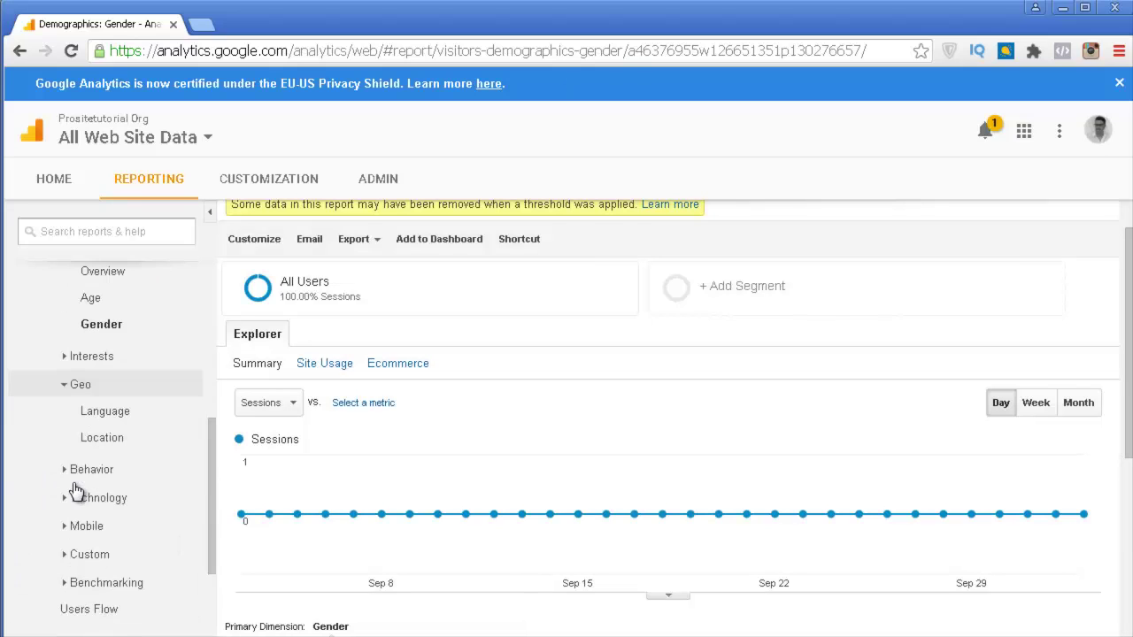
# Open the Geo Language report and scroll through its sessions-by-language table.
pyautogui.click(84, 413)
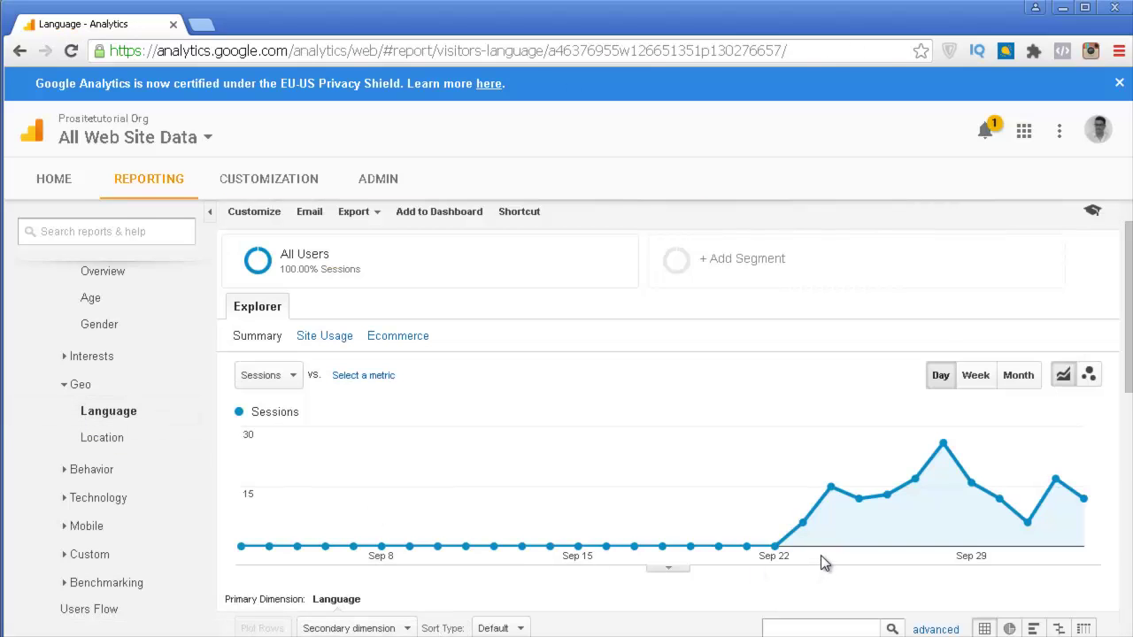
pyautogui.scroll(-1, 808, 464)
pyautogui.scroll(-3, 805, 460)
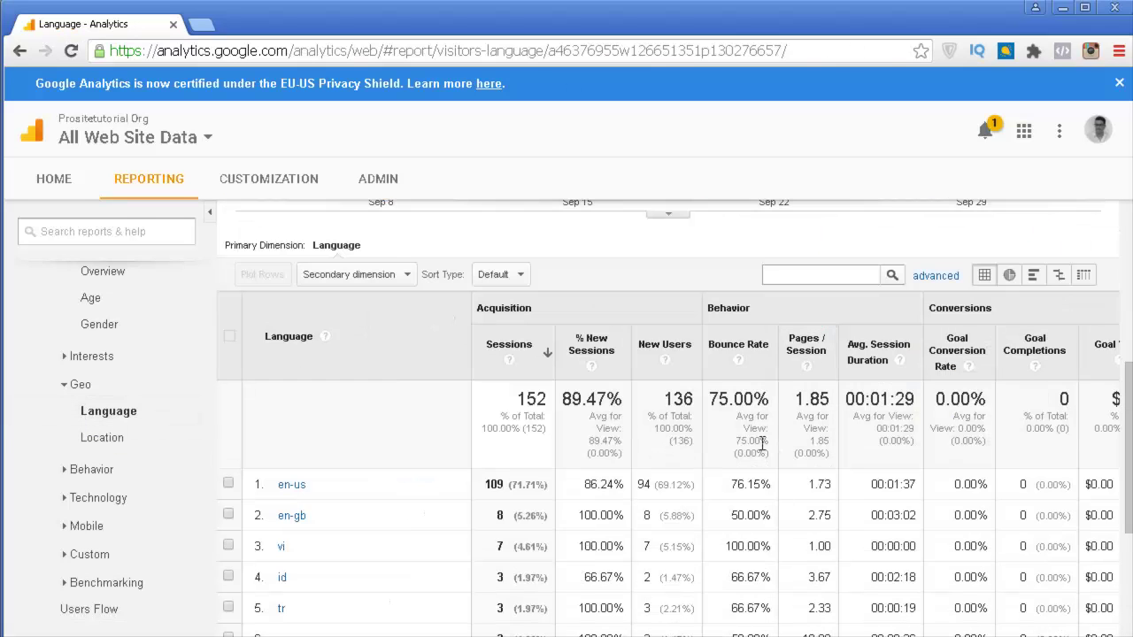
pyautogui.scroll(-3, 762, 445)
pyautogui.scroll(1, 762, 445)
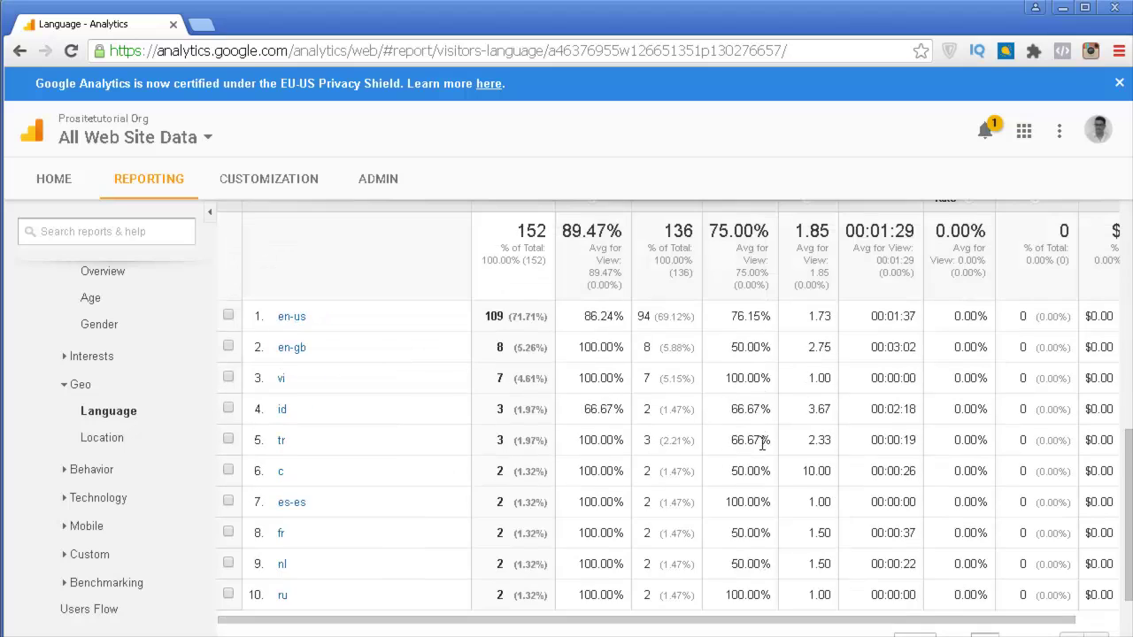
pyautogui.scroll(1, 762, 445)
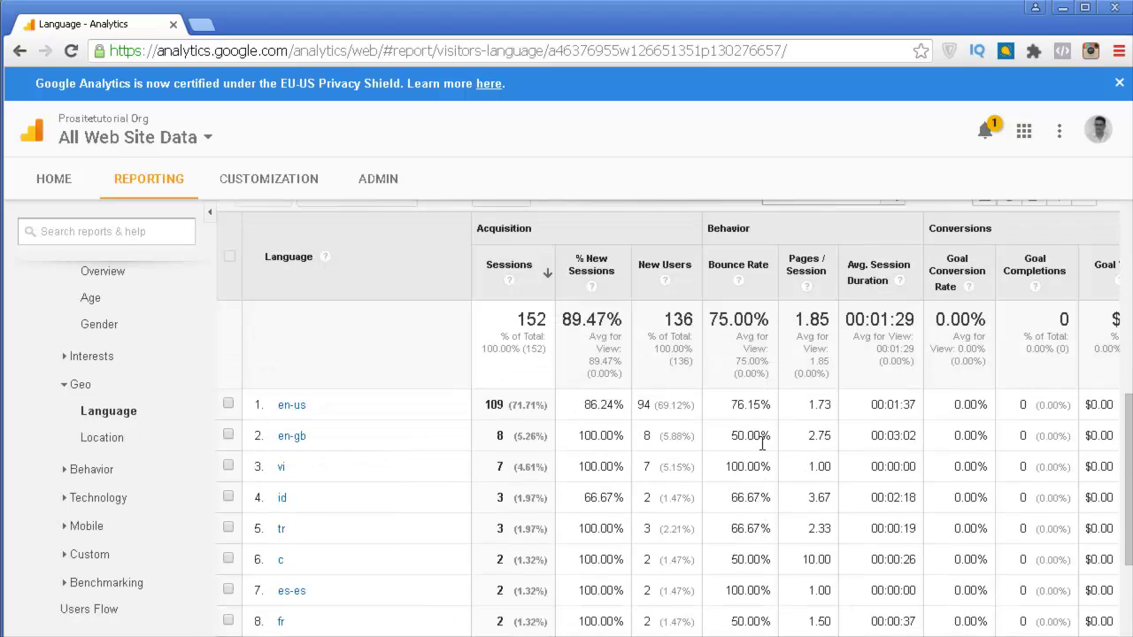
pyautogui.scroll(2, 762, 444)
pyautogui.scroll(-2, 762, 444)
# Review the Location map and country table: 152 sessions, United States 32, India 21.
pyautogui.click(114, 435)
pyautogui.scroll(-5, 537, 399)
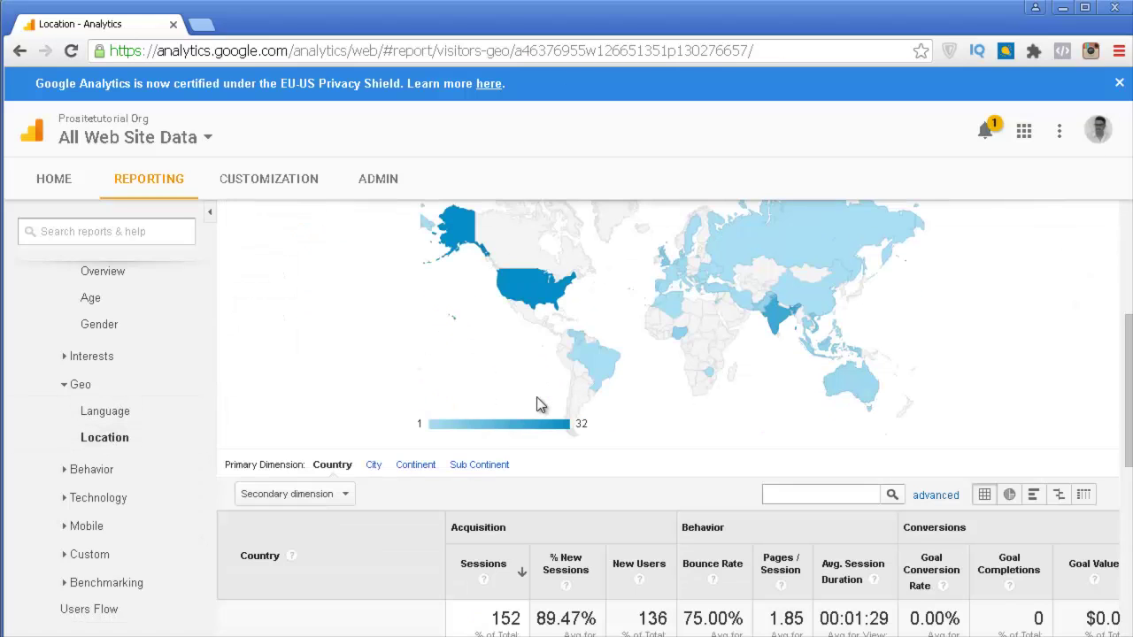
pyautogui.scroll(-4, 536, 397)
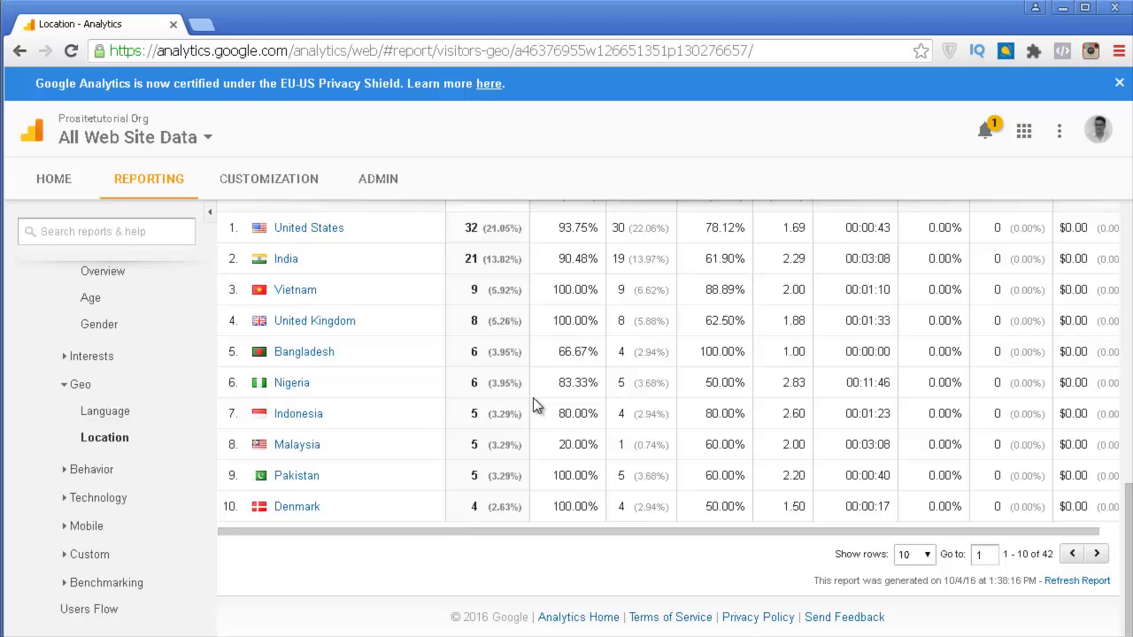
pyautogui.scroll(1, 534, 400)
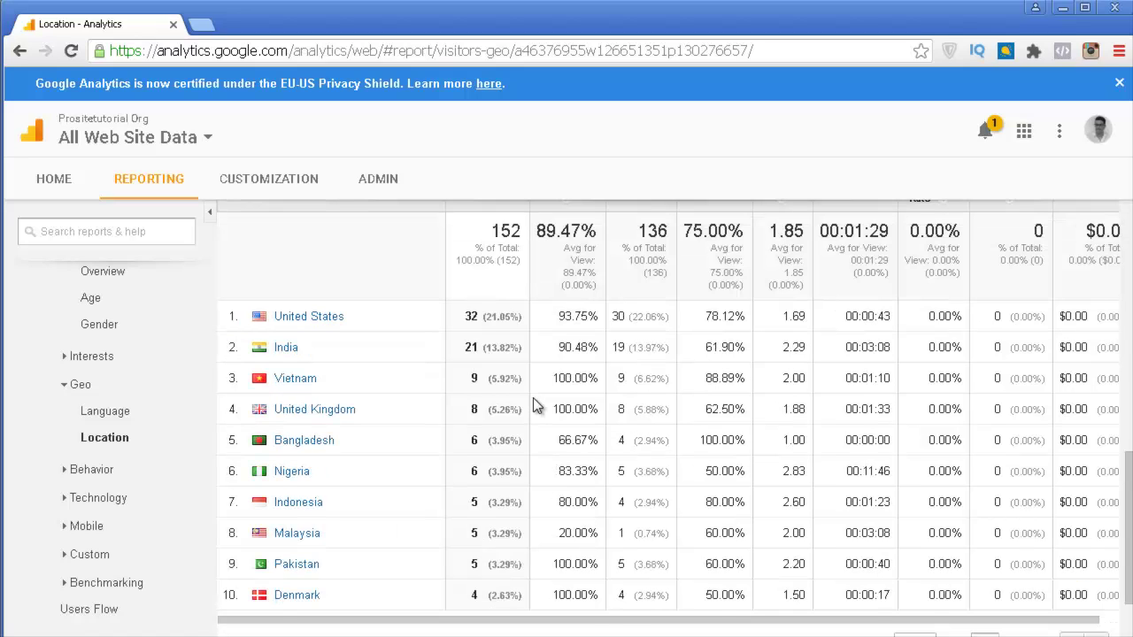
pyautogui.scroll(2, 533, 397)
pyautogui.scroll(1, 536, 406)
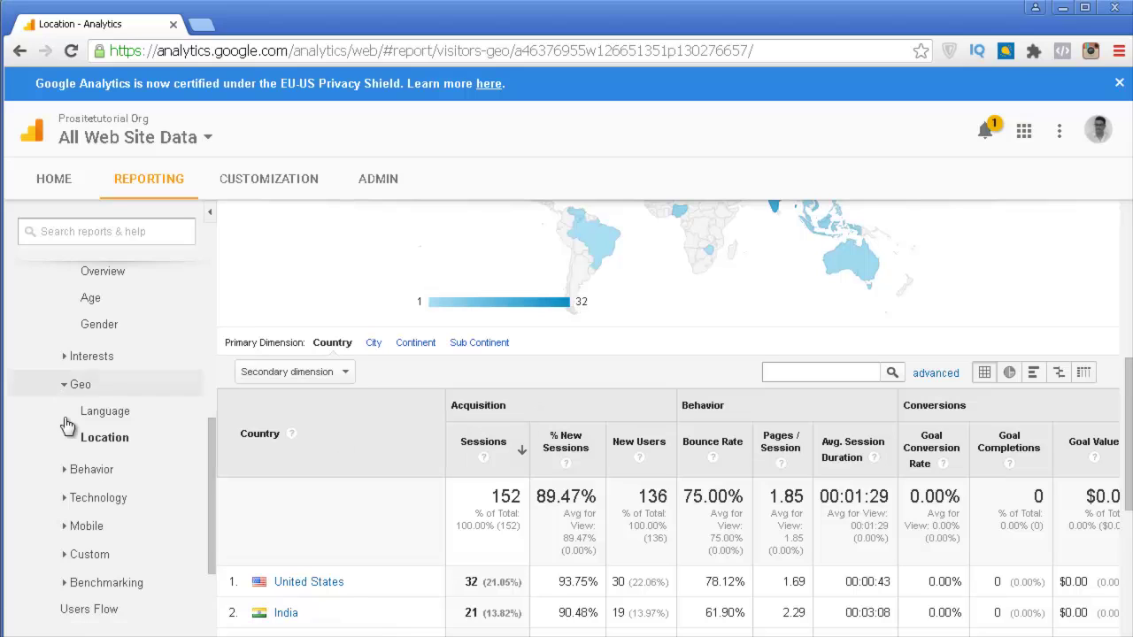
# Review the New vs Returning table, then open Engagement showing 152 sessions and 281 pageviews.
pyautogui.click(94, 470)
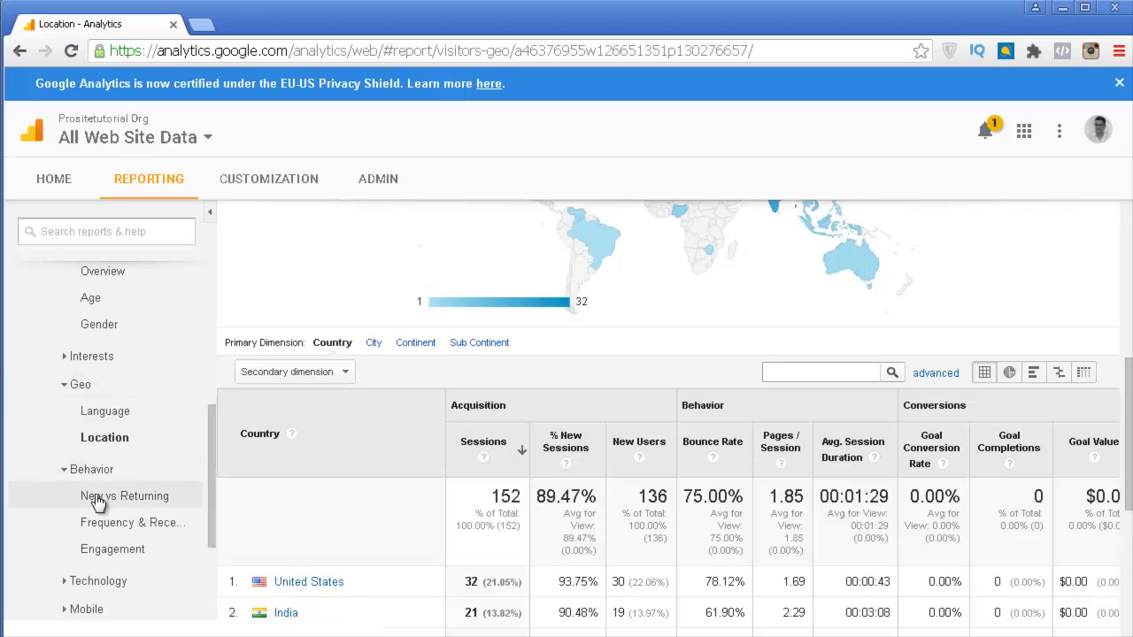
pyautogui.click(98, 500)
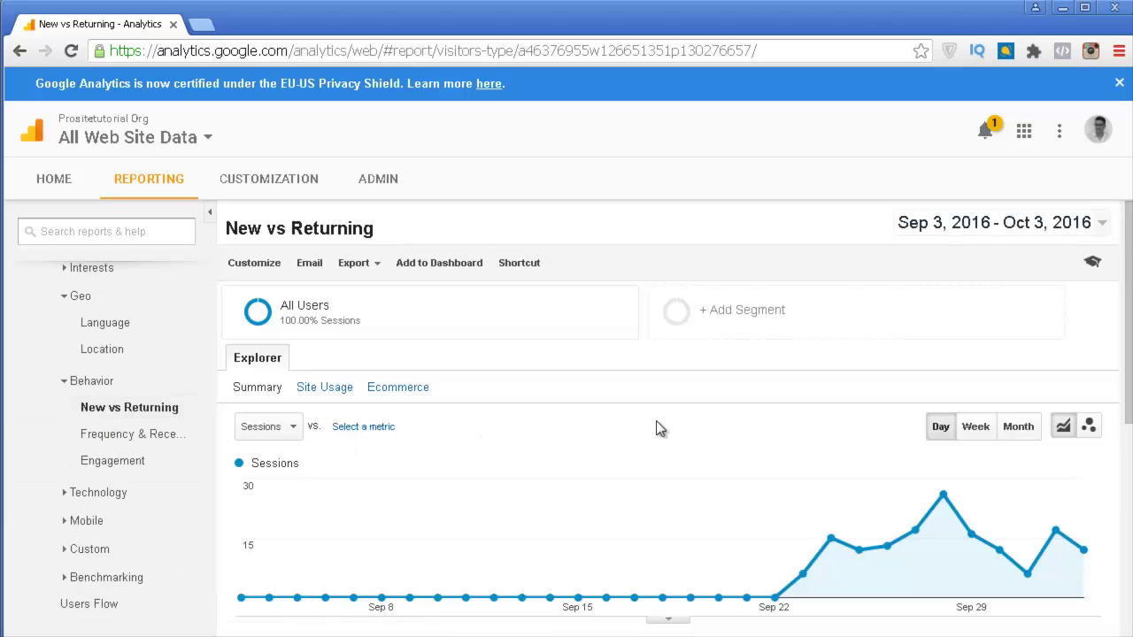
pyautogui.scroll(-3, 657, 423)
pyautogui.scroll(-2, 656, 420)
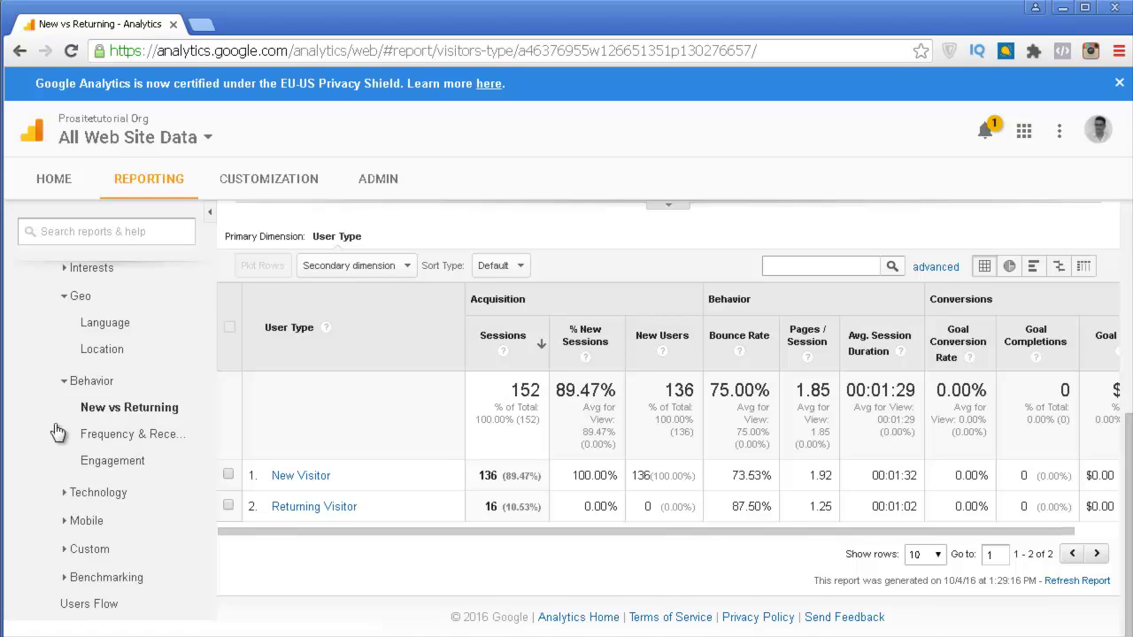
pyautogui.click(69, 462)
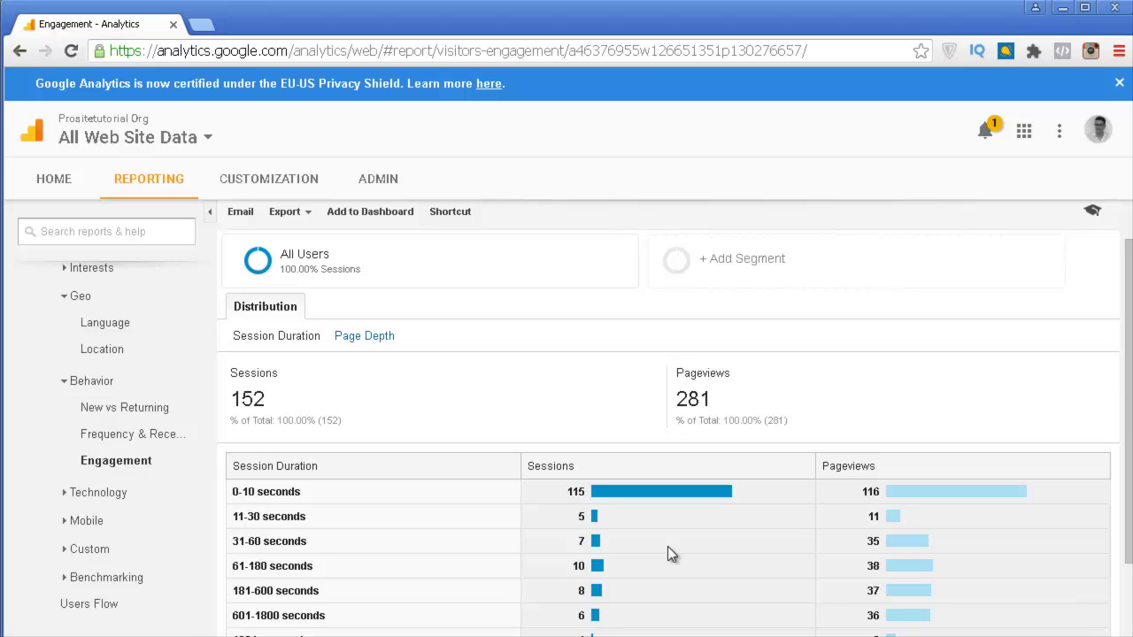
# Expand Technology and scroll through the Browser & OS report's table.
pyautogui.click(65, 496)
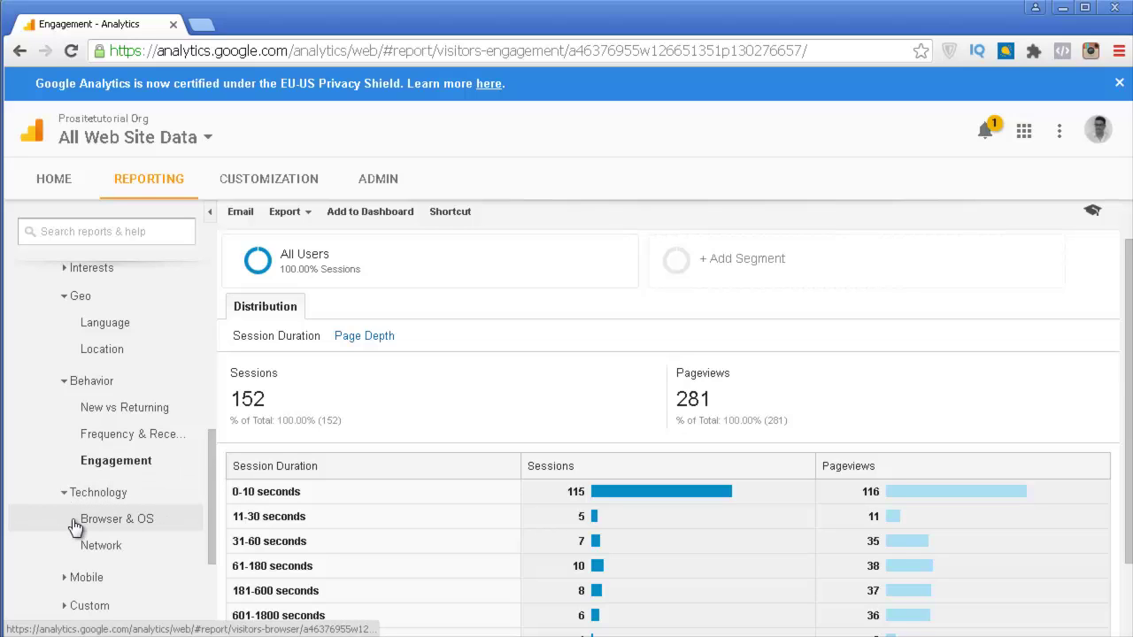
pyautogui.click(130, 525)
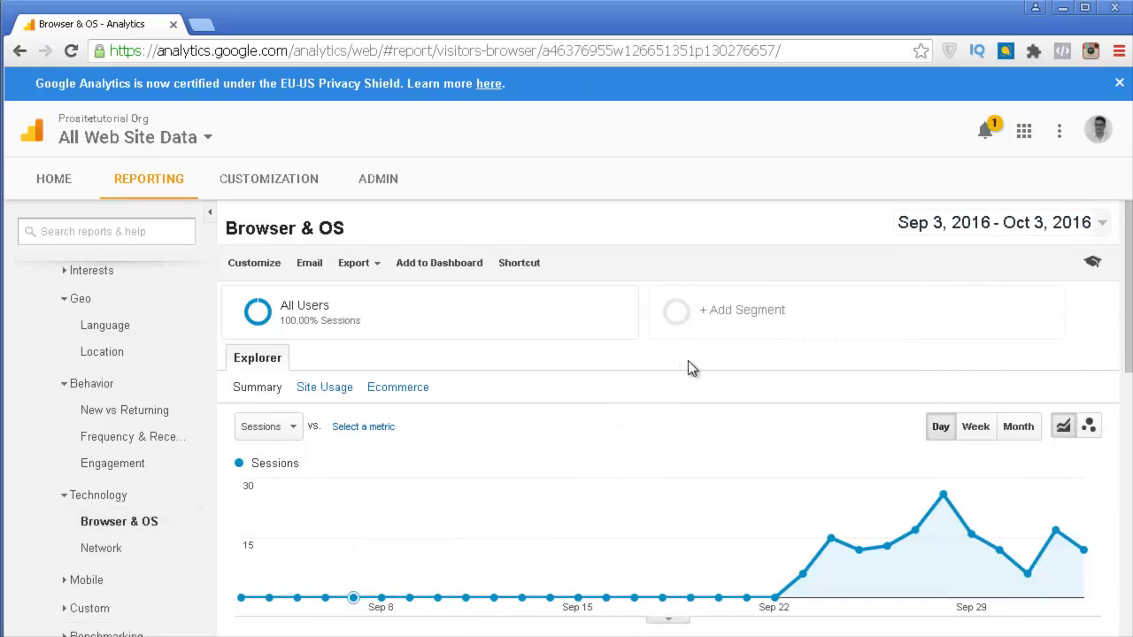
pyautogui.scroll(-4, 688, 368)
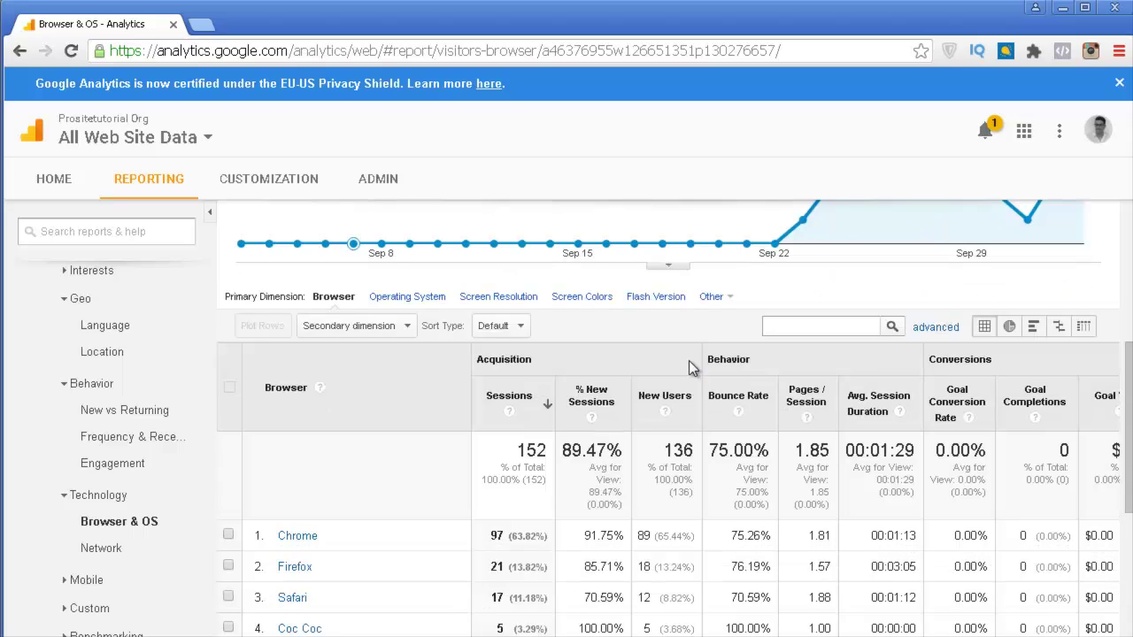
pyautogui.scroll(-2, 688, 368)
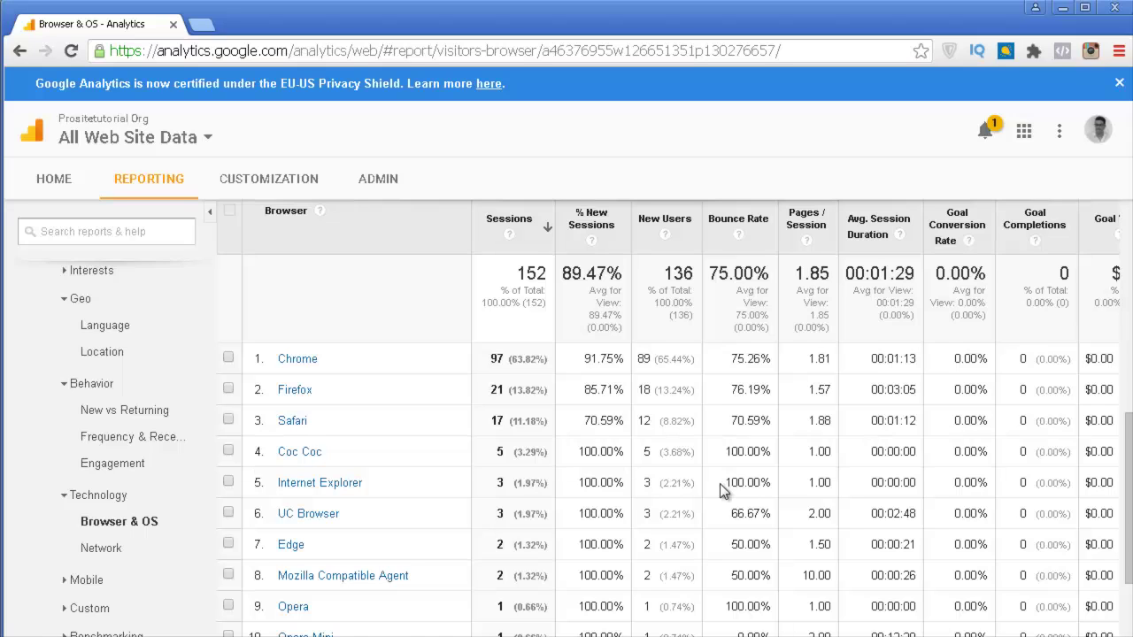
# Scroll the Network report's service providers, led by (not set) with 17 sessions.
pyautogui.click(143, 542)
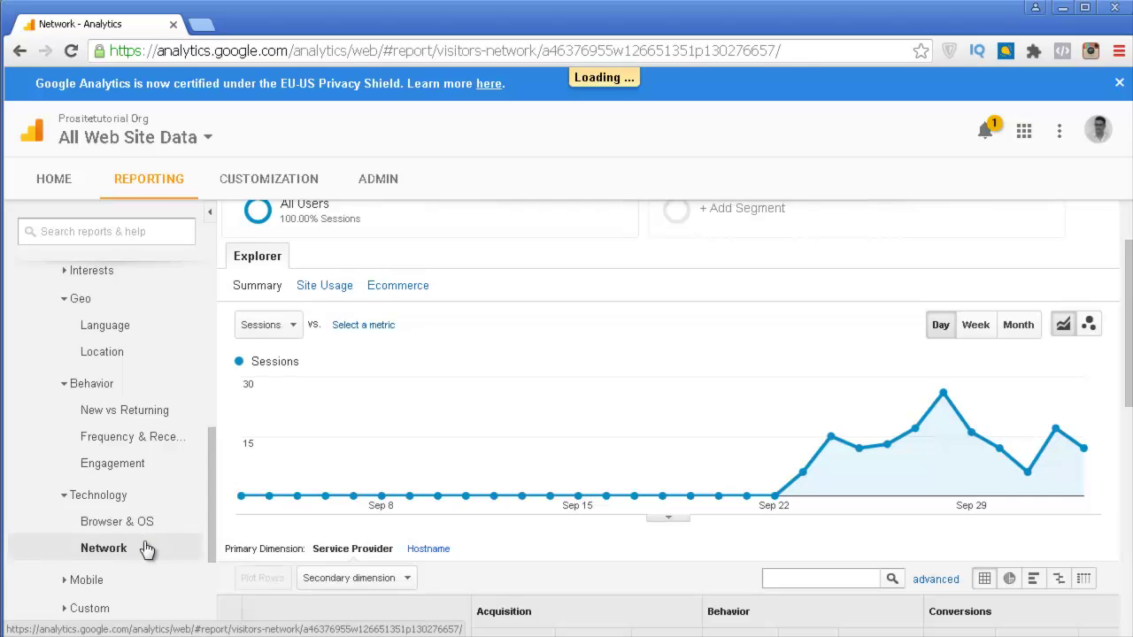
pyautogui.scroll(-1, 688, 529)
pyautogui.scroll(-2, 687, 531)
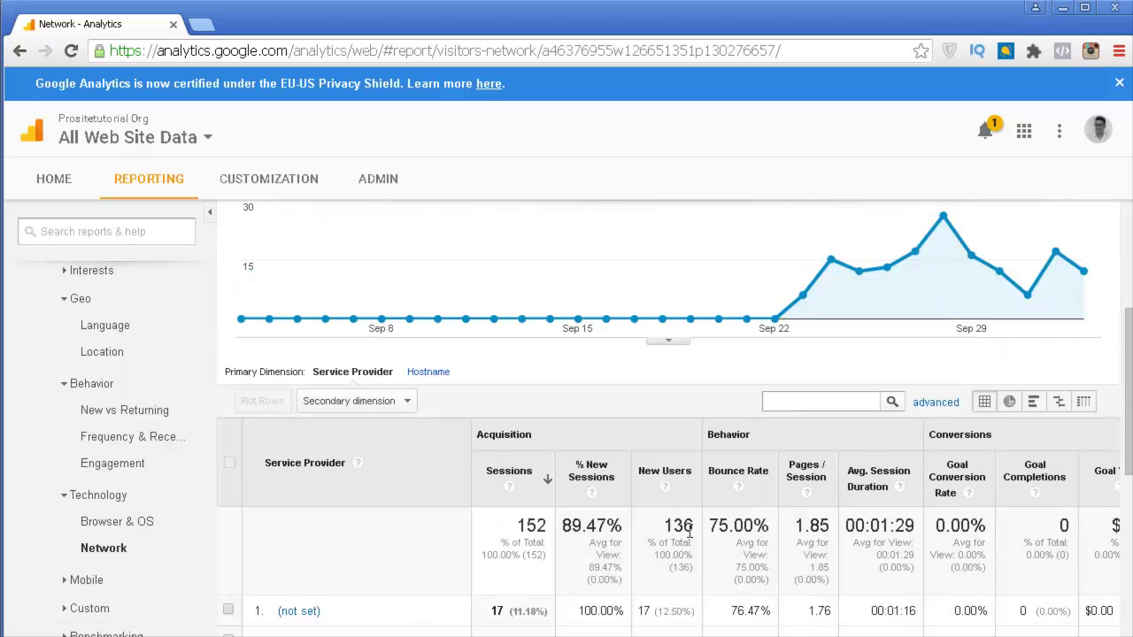
pyautogui.scroll(-1, 690, 535)
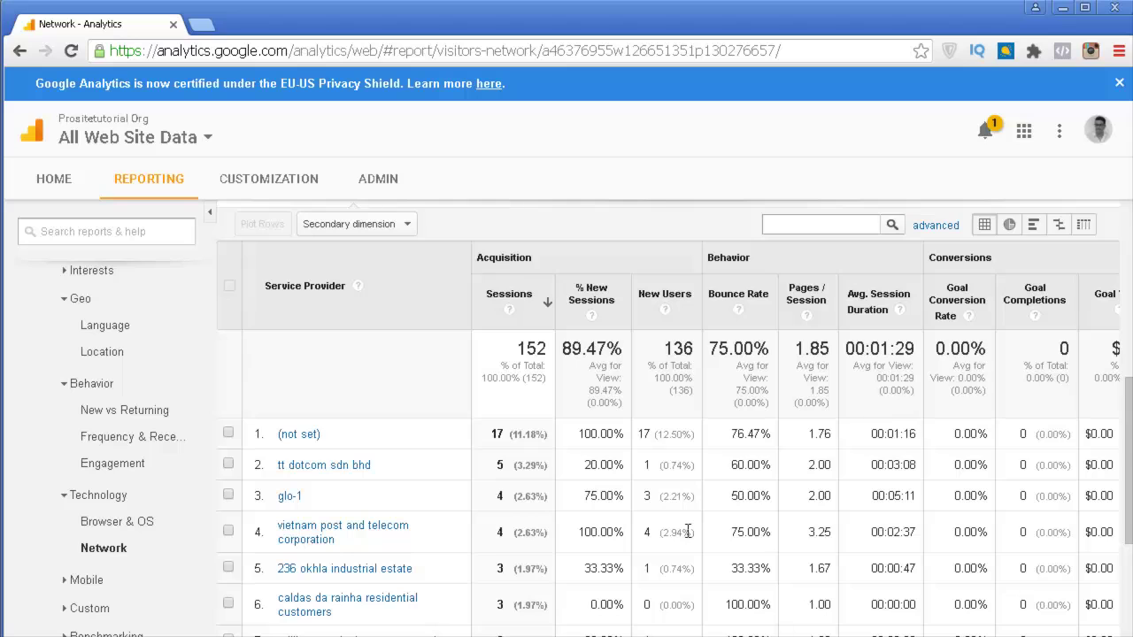
pyautogui.scroll(-1, 688, 531)
# Expand Mobile and view the Overview's Device Category table.
pyautogui.click(87, 580)
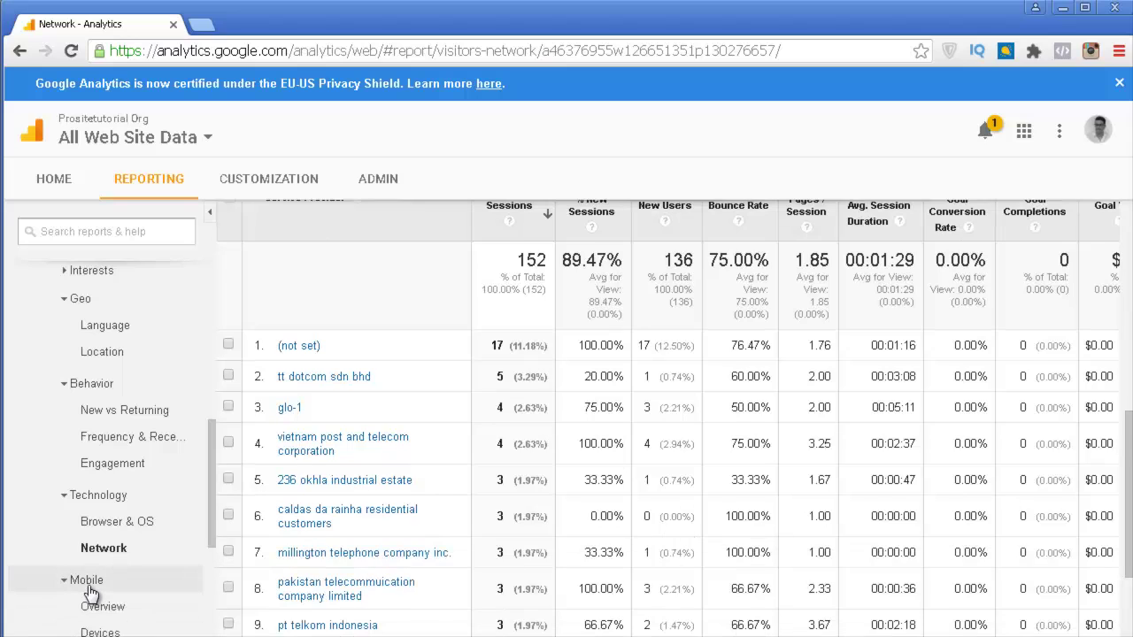
pyautogui.scroll(-1, 93, 575)
pyautogui.click(98, 518)
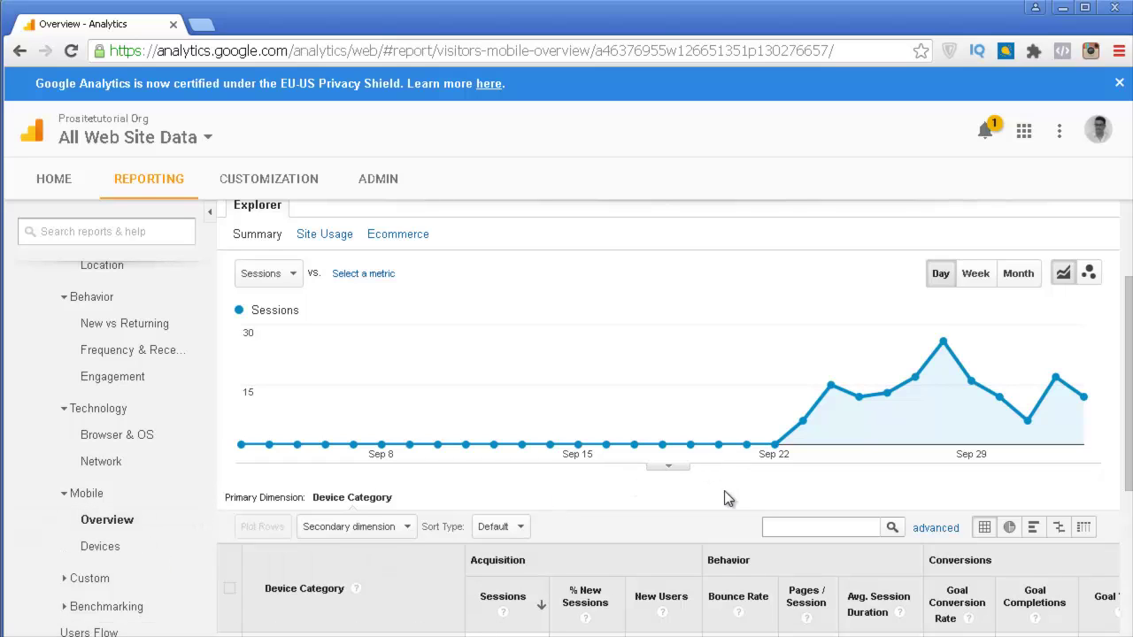
pyautogui.scroll(-3, 724, 490)
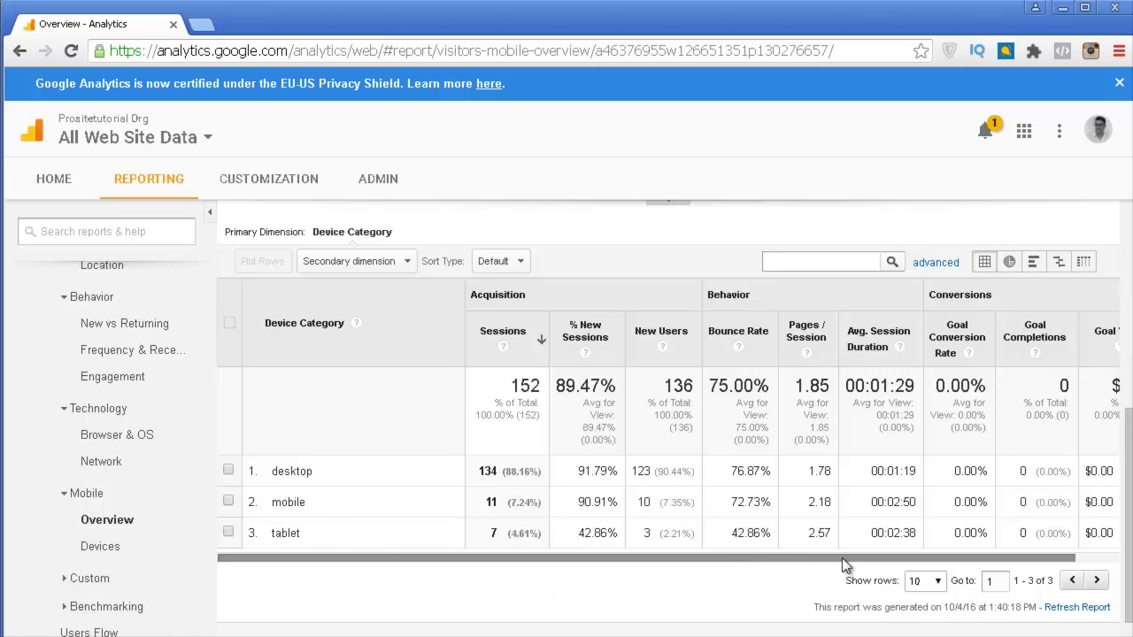
# Browse the Mobile Devices table: 18 sessions, led by Apple iPad (6) and Apple iPhone (4).
pyautogui.click(116, 551)
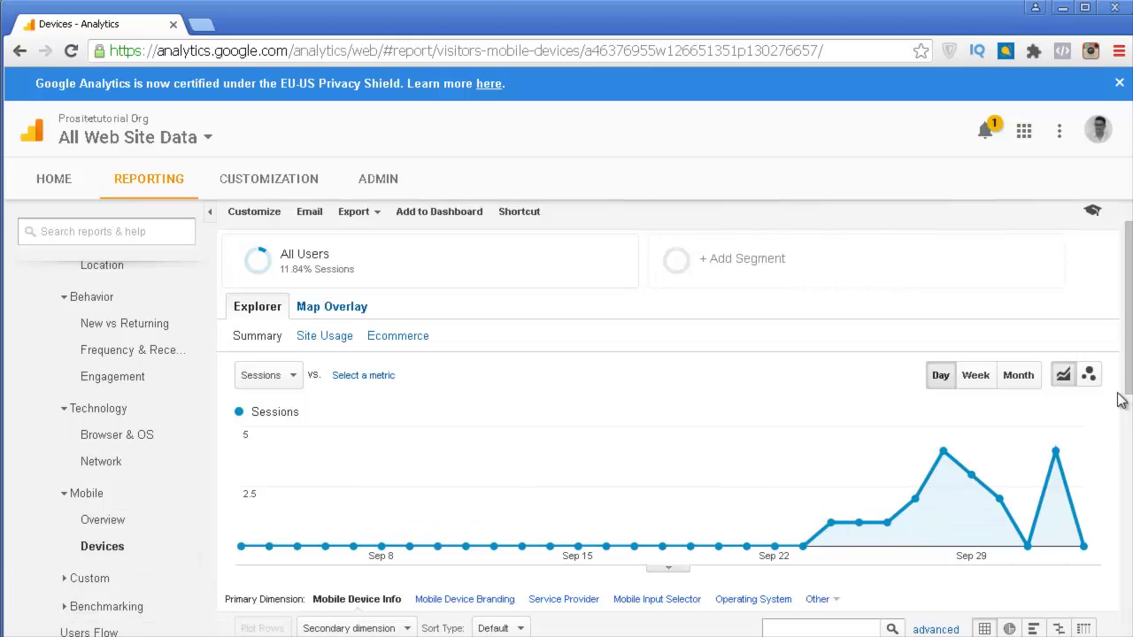
pyautogui.moveTo(1127, 333); pyautogui.dragTo(1102, 580)
pyautogui.scroll(1, 1100, 571)
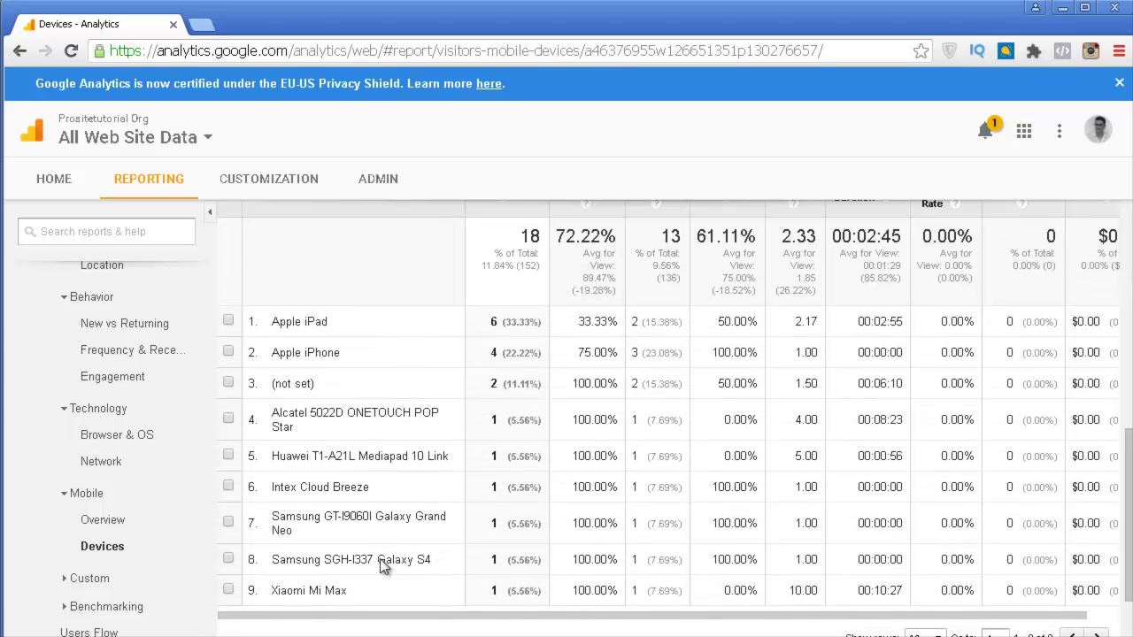
pyautogui.scroll(-1, 152, 605)
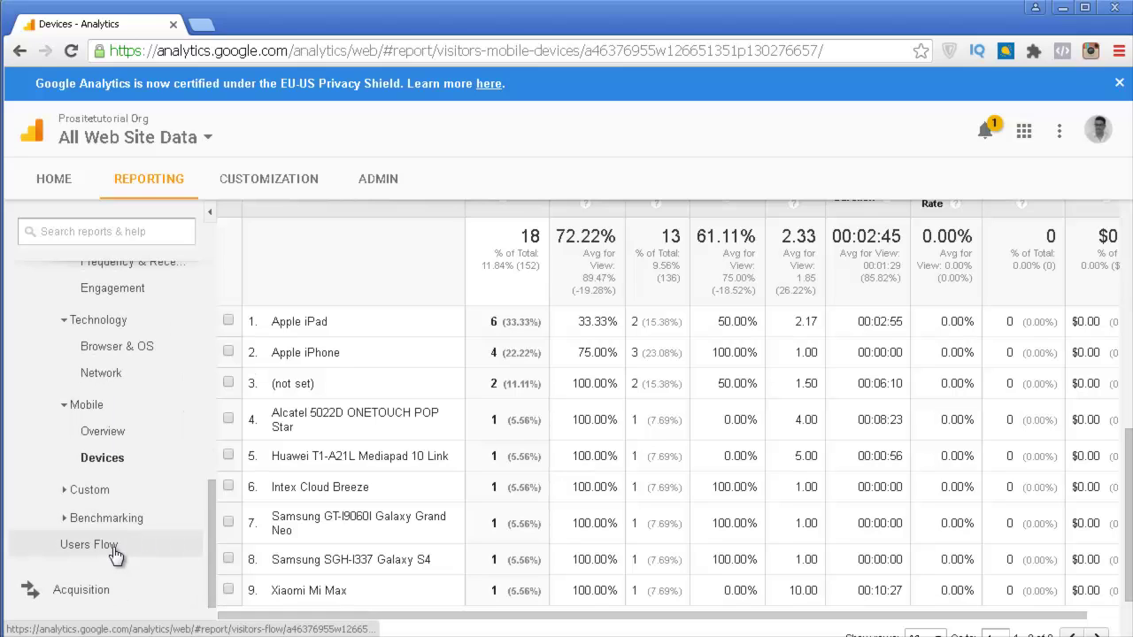
# Open the Users Flow report and bring up the menu for the / starting page node.
pyautogui.click(82, 545)
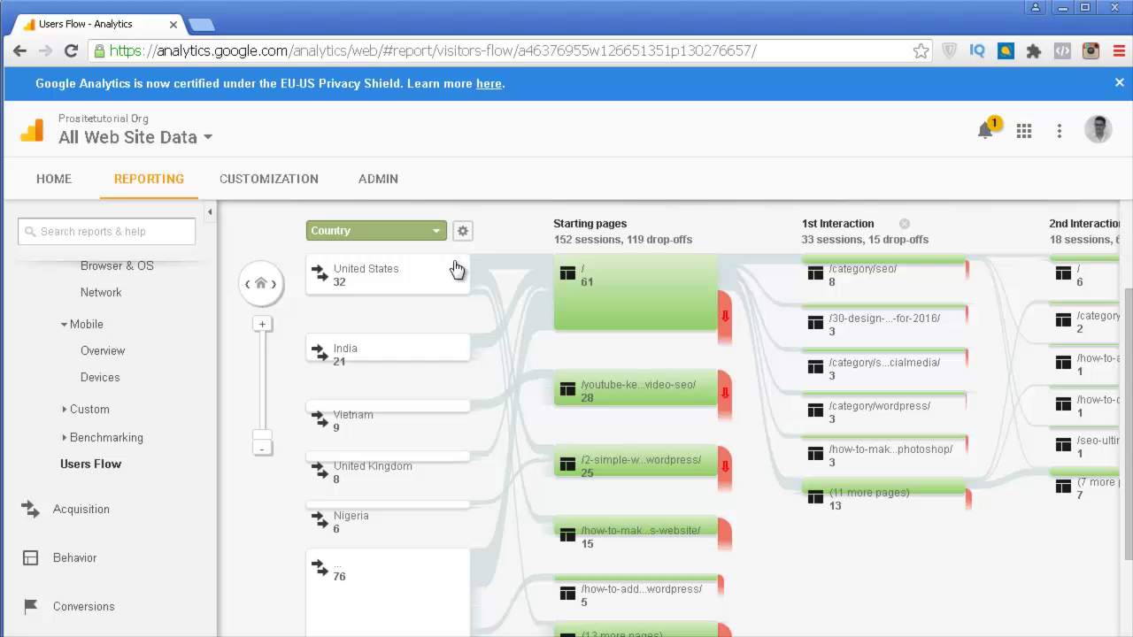
pyautogui.moveTo(652, 296)
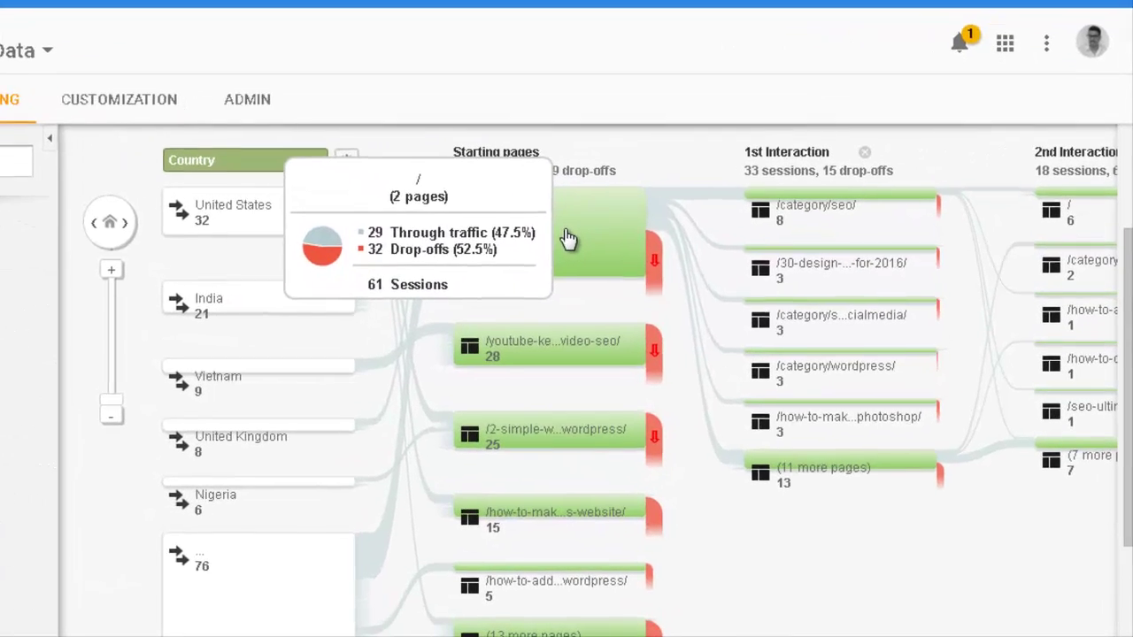
pyautogui.click(650, 296)
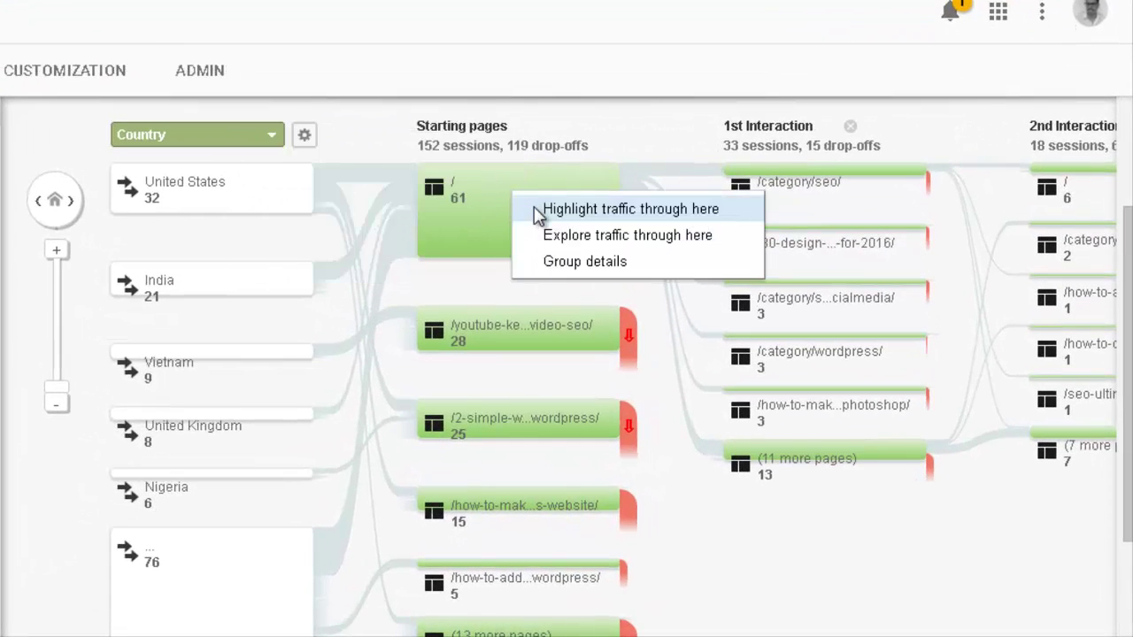
# Highlight traffic through the / starting page and inspect nodes' traffic and drop-off details.
pyautogui.click(590, 219)
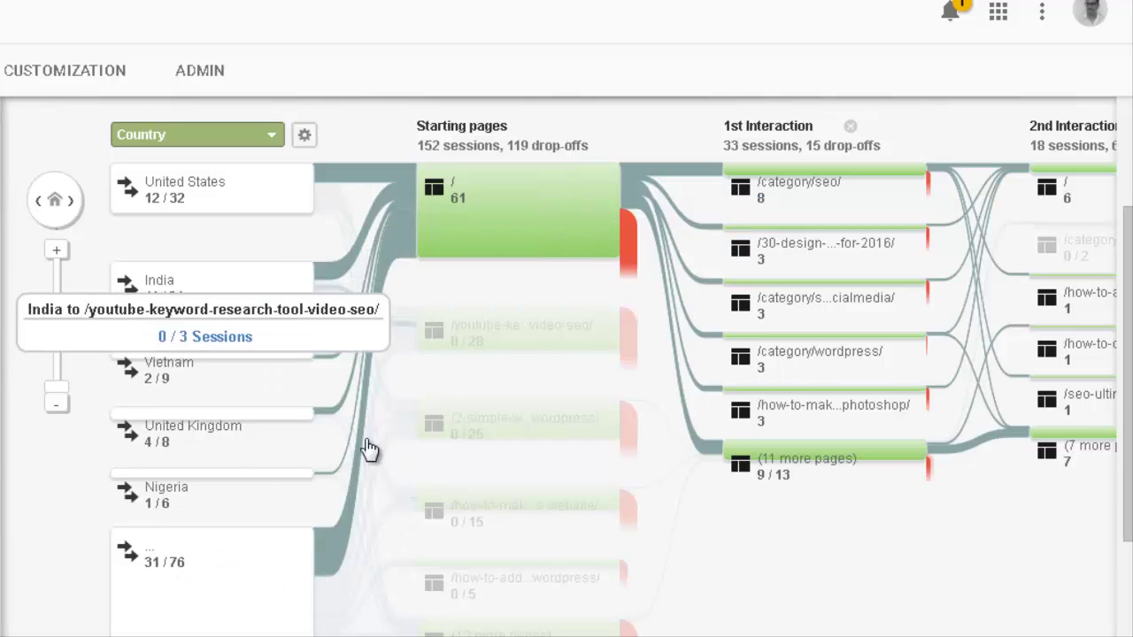
pyautogui.scroll(2, 76, 569)
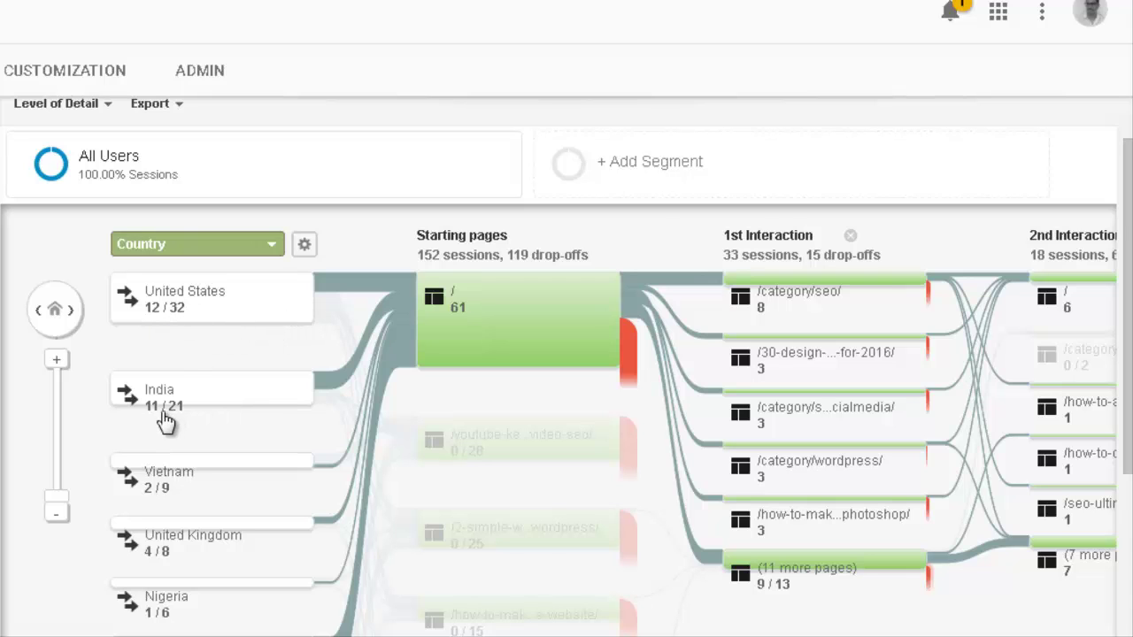
pyautogui.scroll(-3, 168, 371)
pyautogui.scroll(3, 164, 475)
pyautogui.moveTo(466, 347)
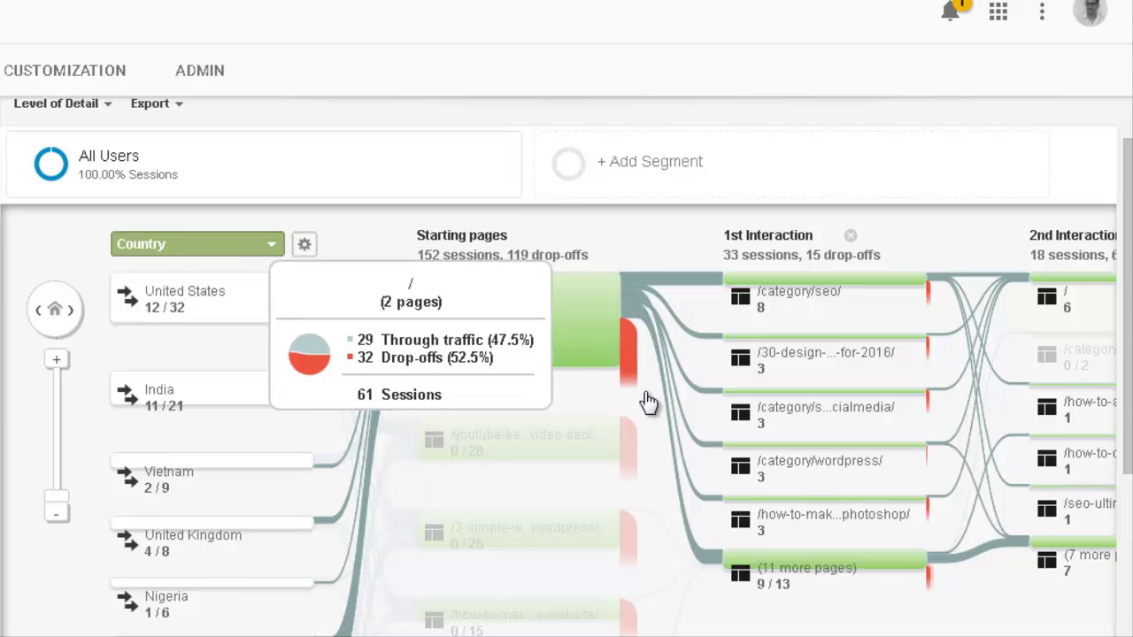
pyautogui.scroll(2, 660, 407)
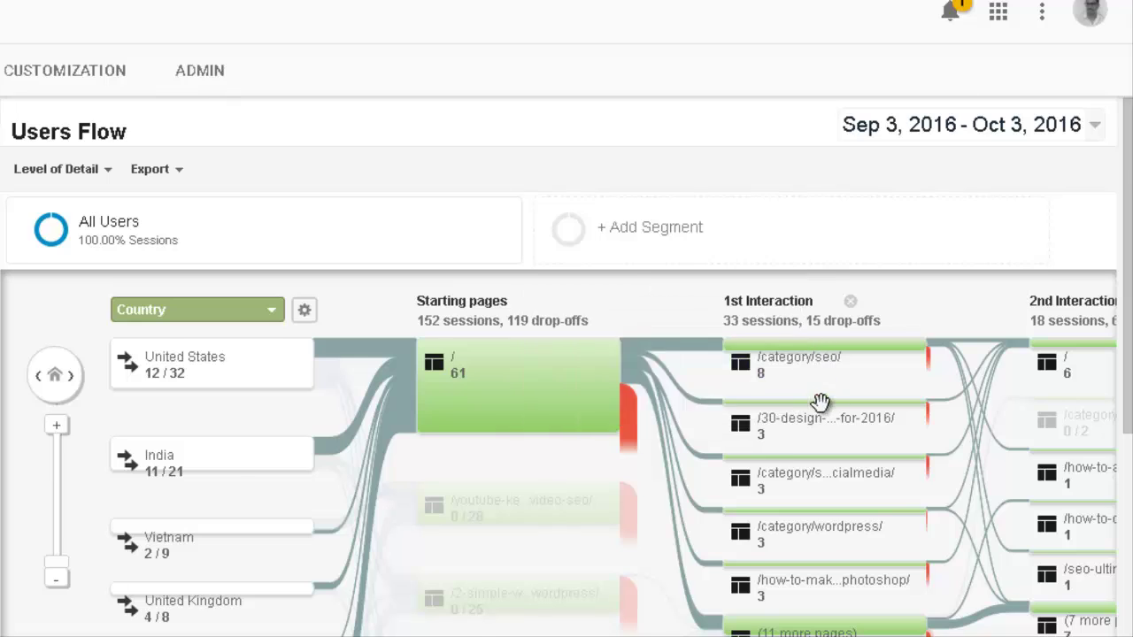
pyautogui.scroll(-3, 822, 399)
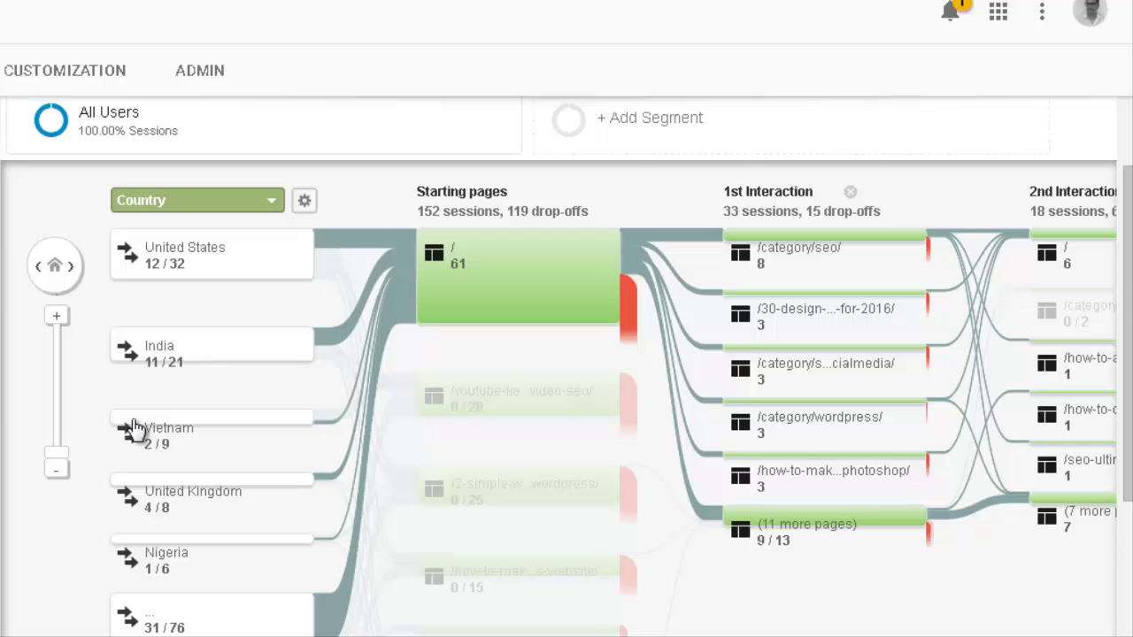
pyautogui.moveTo(481, 405)
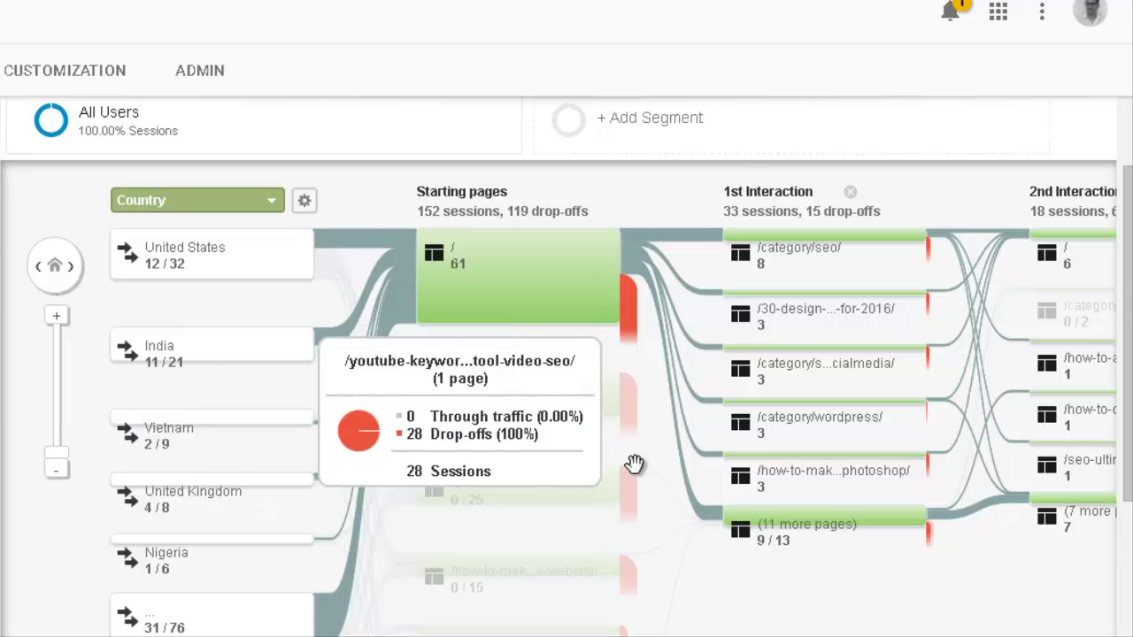
pyautogui.moveTo(574, 603)
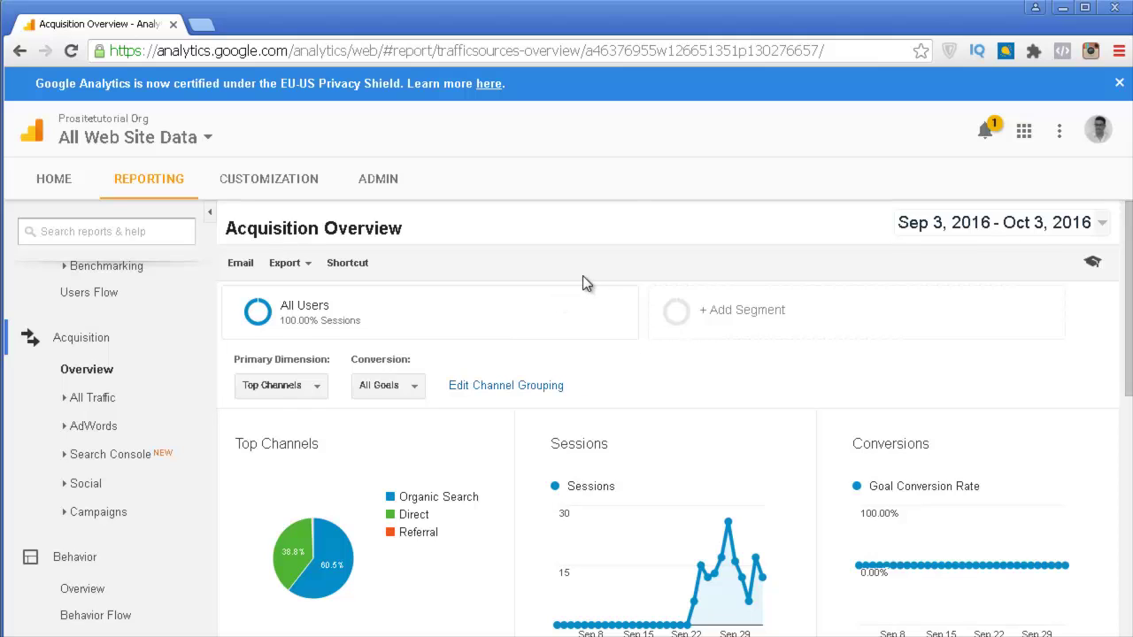
# Inspect the Top Channels pie and channels table: Organic Search 92, Direct 59, Referral 1.
pyautogui.scroll(-1, 582, 277)
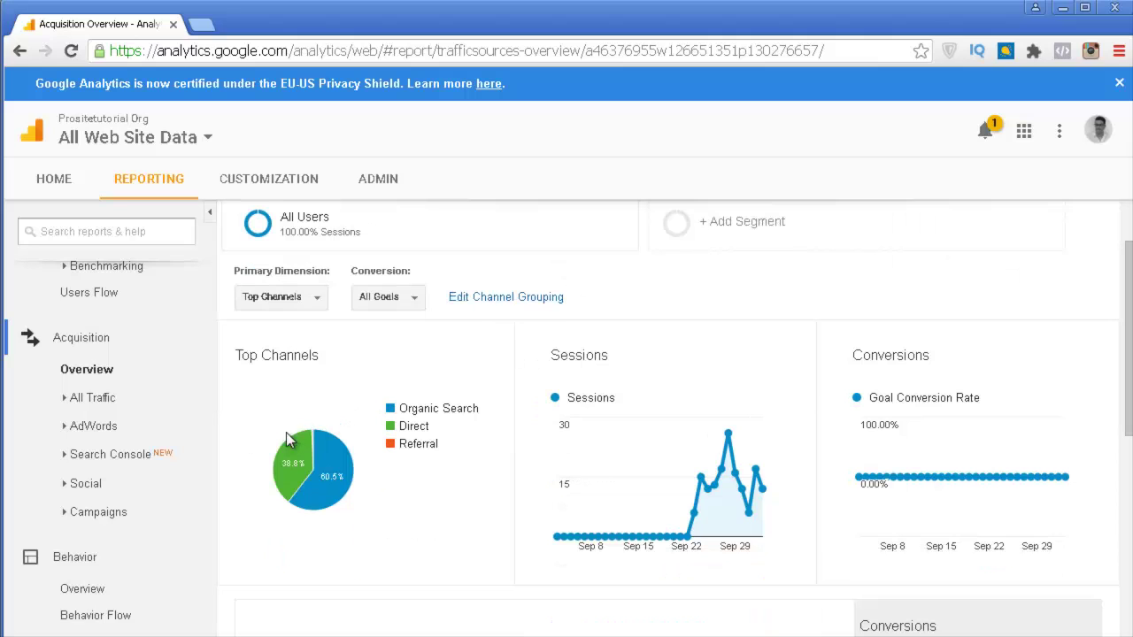
pyautogui.moveTo(274, 476)
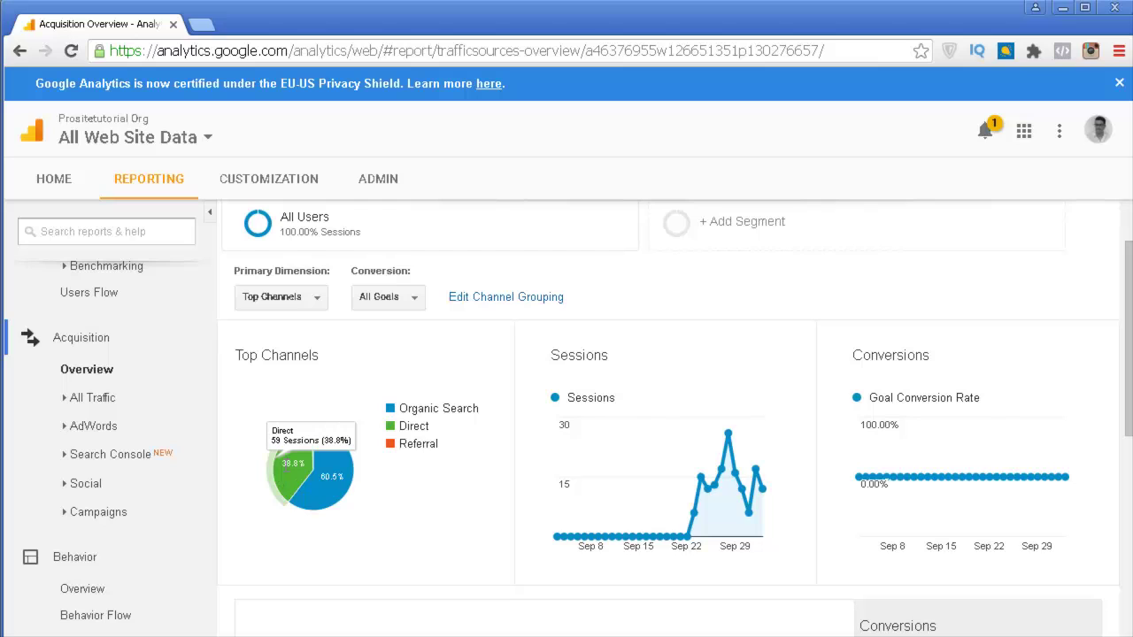
pyautogui.moveTo(322, 479)
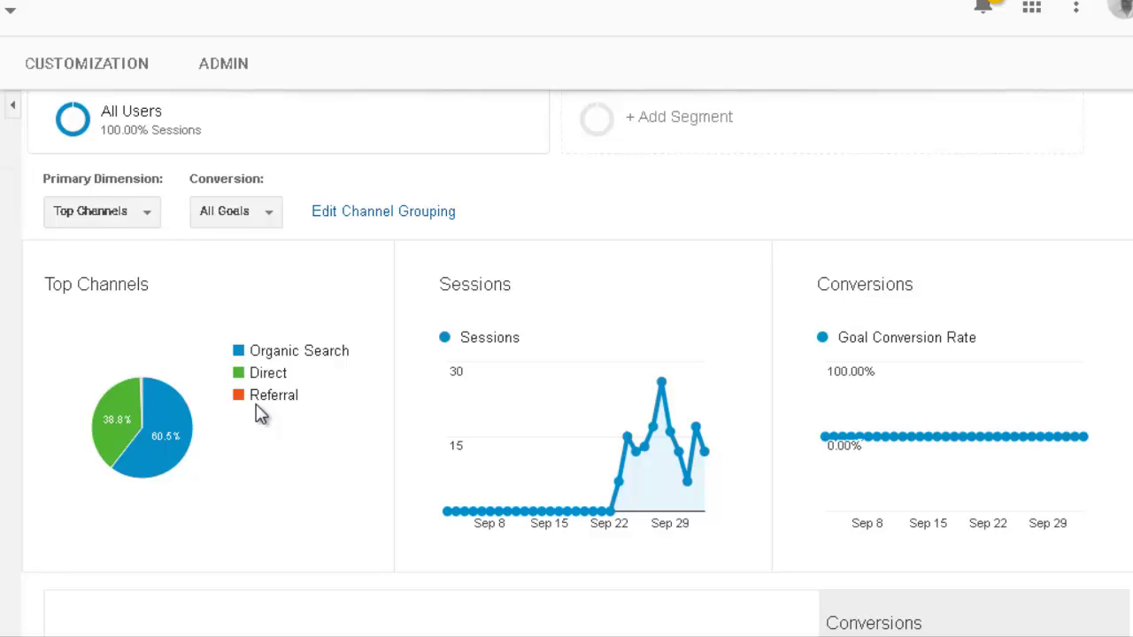
pyautogui.scroll(-5, 404, 374)
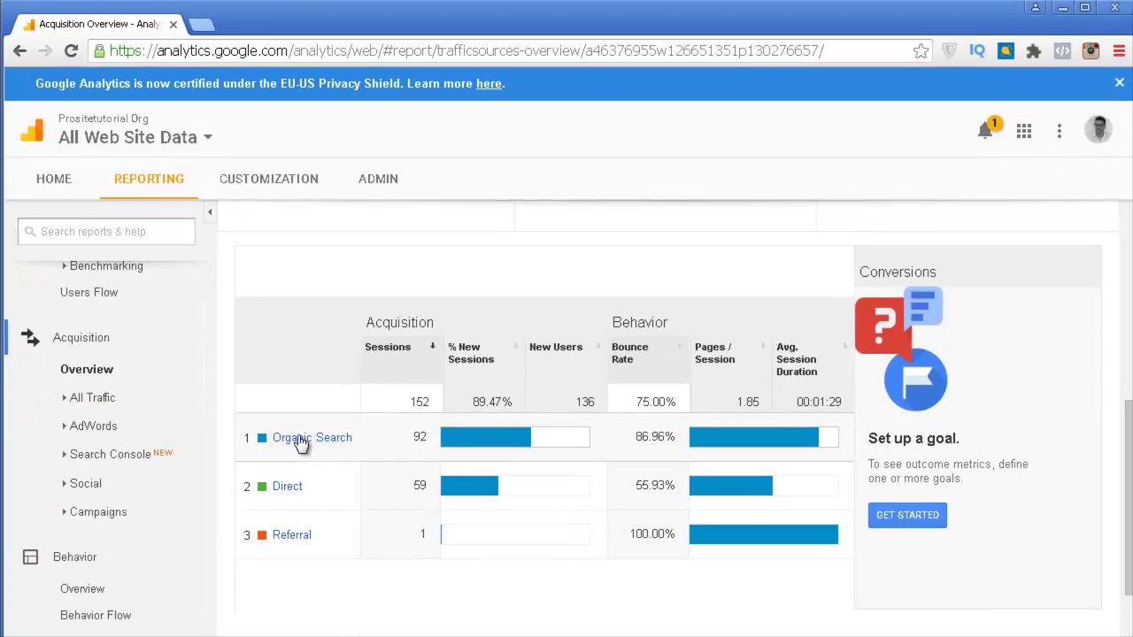
# Open the Organic Search channel and review its Keyword table, where (not provided) holds 88 of 92 sessions.
pyautogui.click(301, 439)
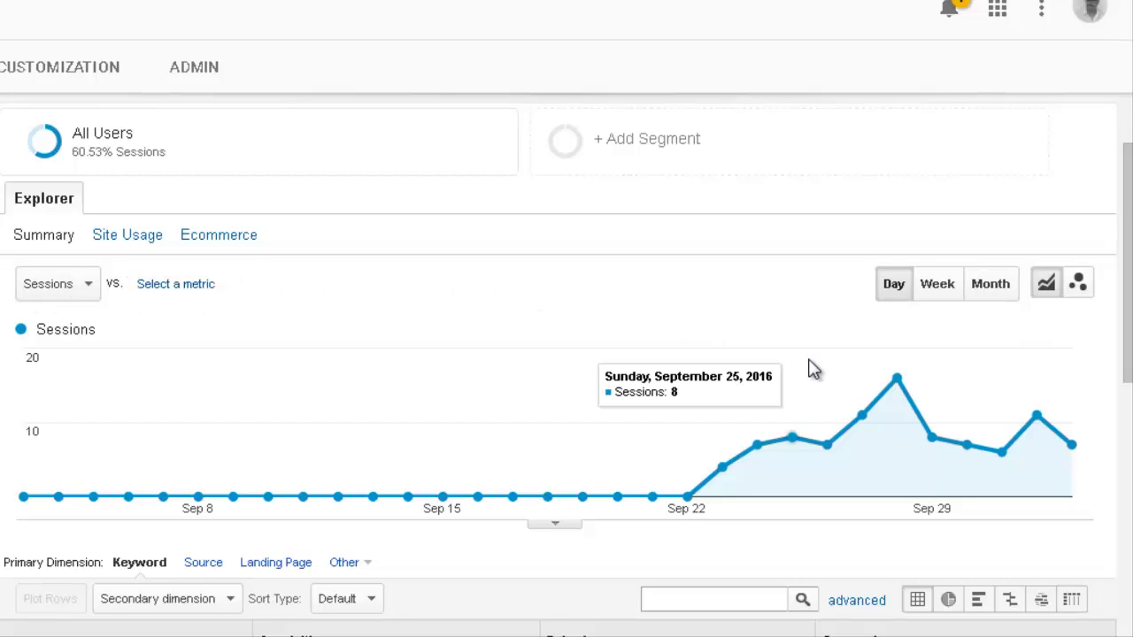
pyautogui.scroll(-5, 916, 410)
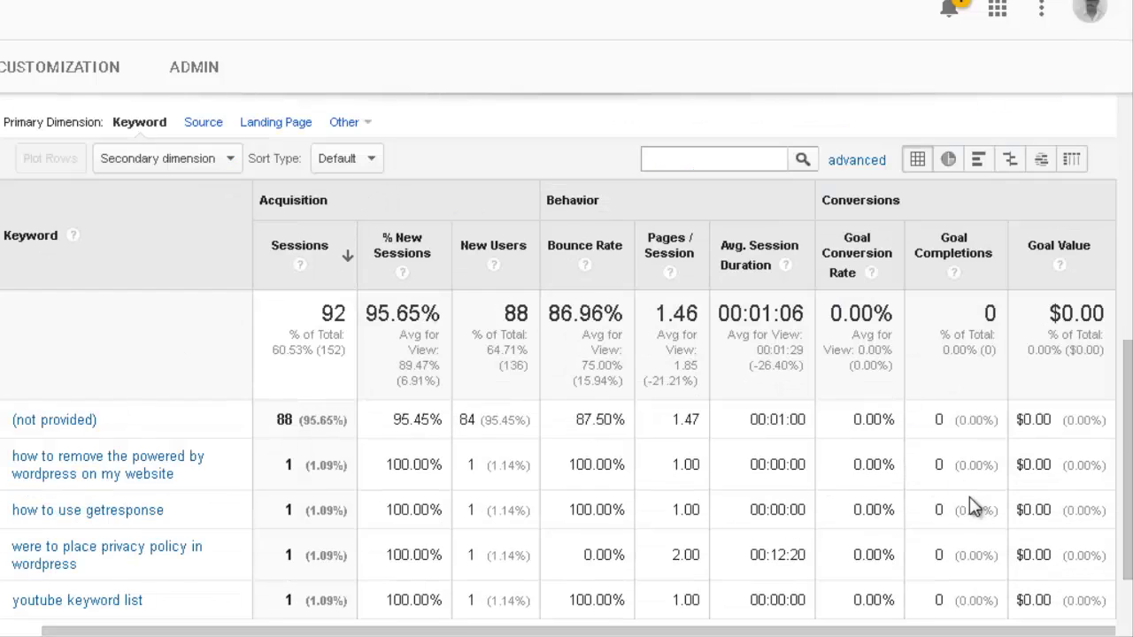
pyautogui.scroll(-2, 969, 498)
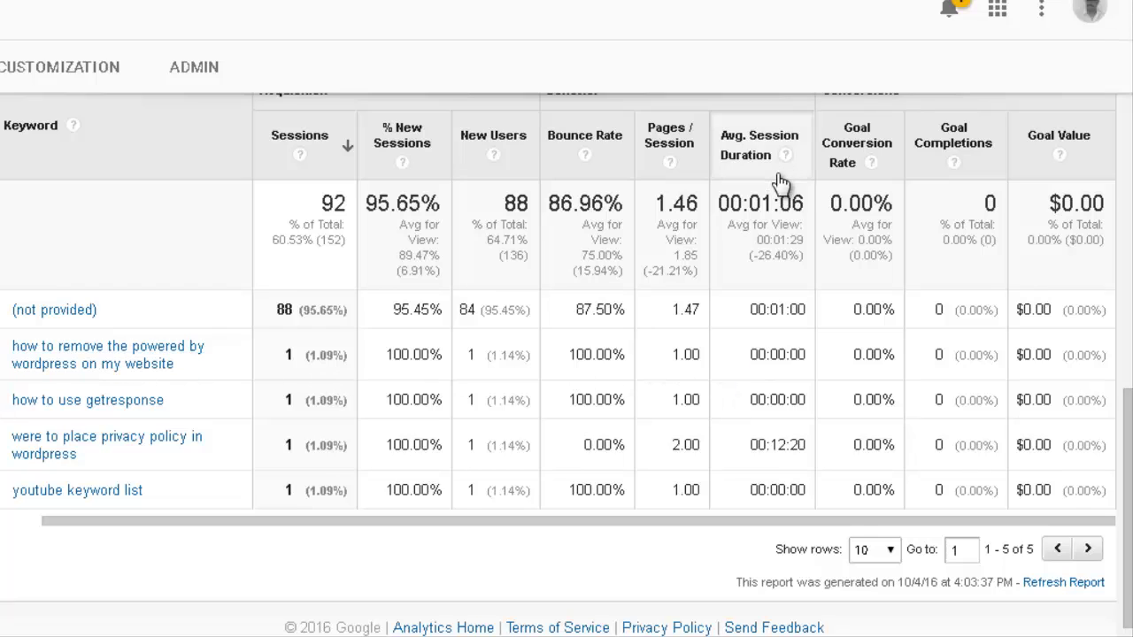
pyautogui.moveTo(783, 166)
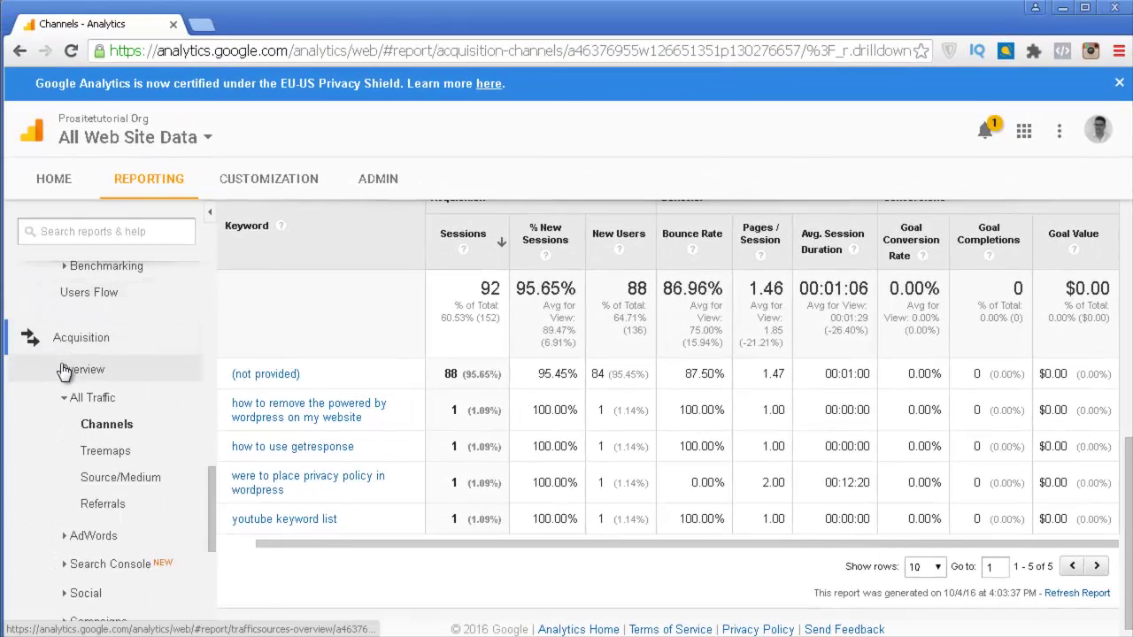
# Return to the Acquisition Overview channel table.
pyautogui.click(64, 370)
pyautogui.scroll(-1, 729, 396)
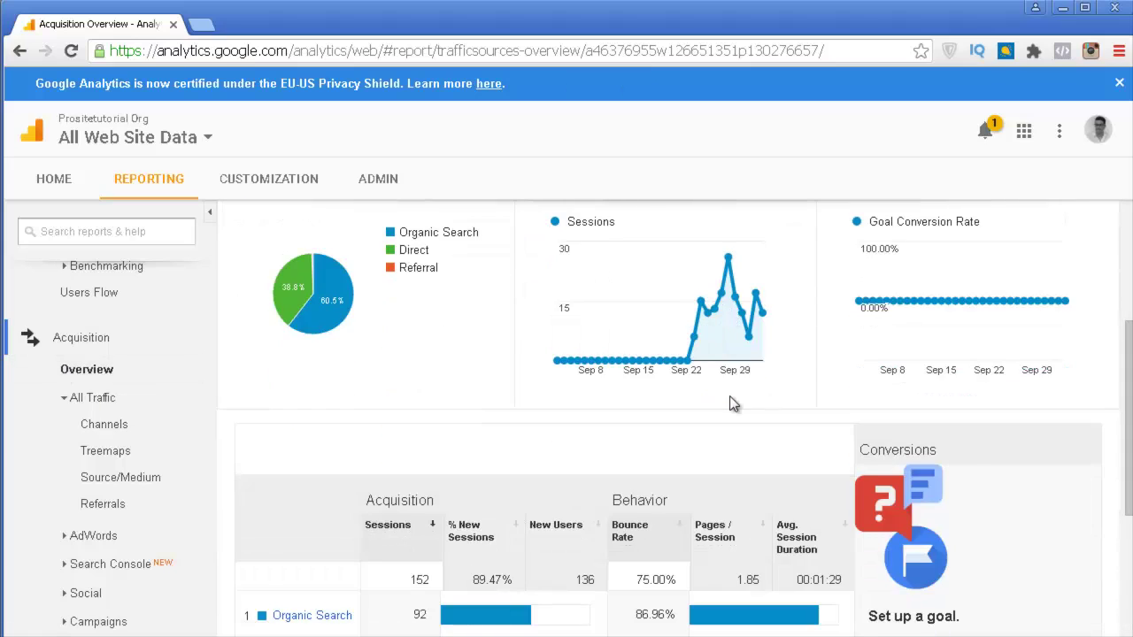
pyautogui.scroll(-2, 729, 398)
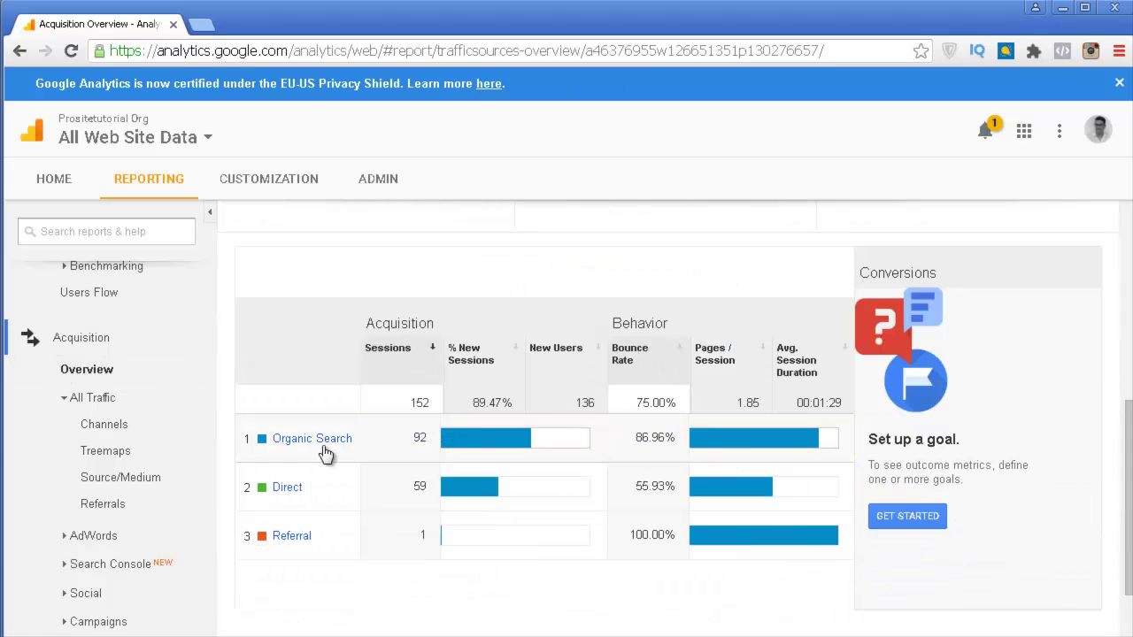
# Review the Direct channel's Landing Page table, then go back to the Acquisition Overview.
pyautogui.click(282, 492)
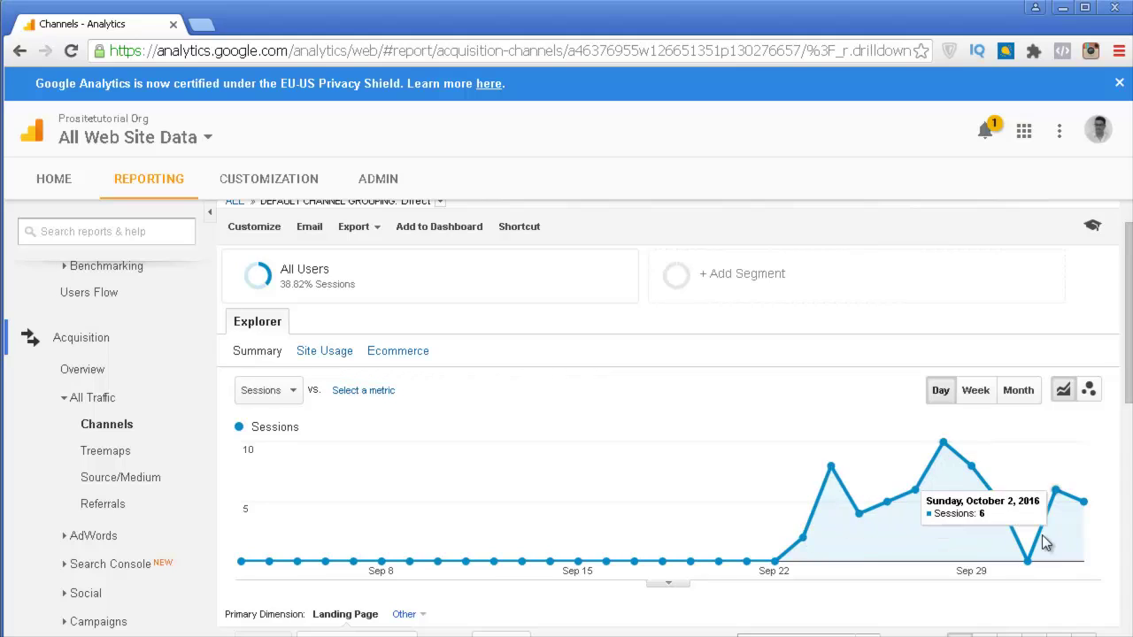
pyautogui.scroll(-6, 624, 443)
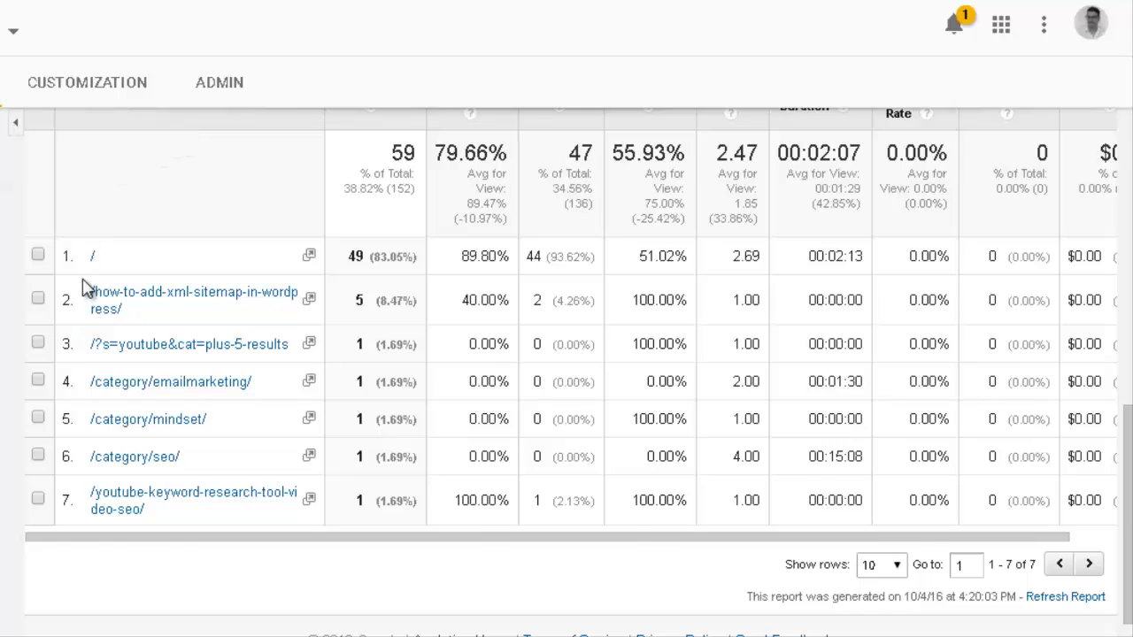
pyautogui.scroll(1, 86, 288)
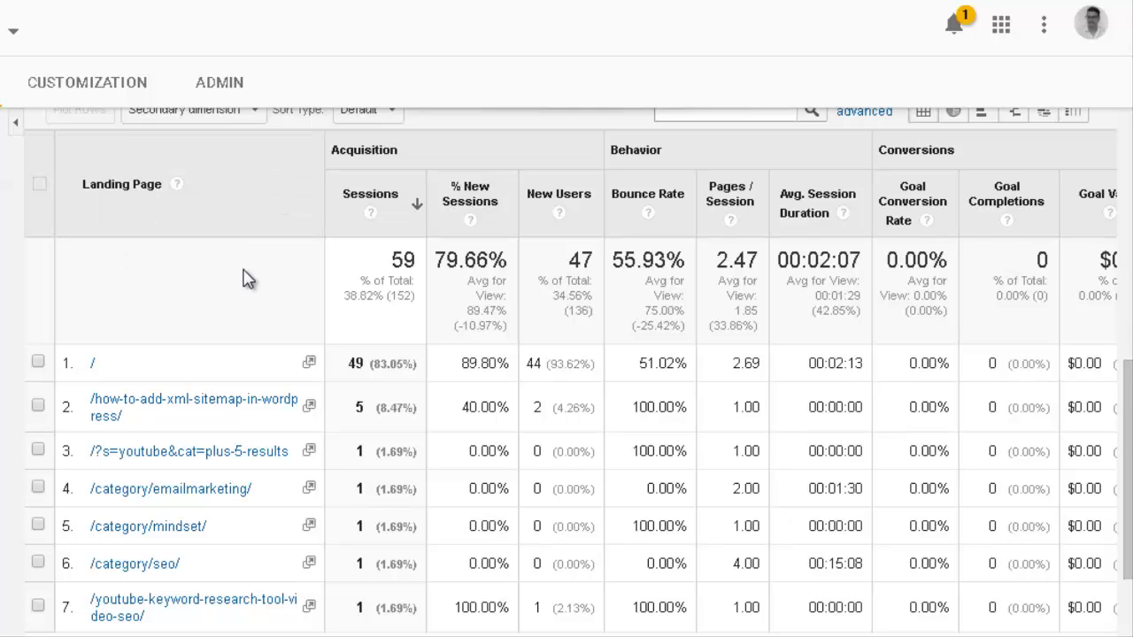
pyautogui.scroll(-1, 253, 270)
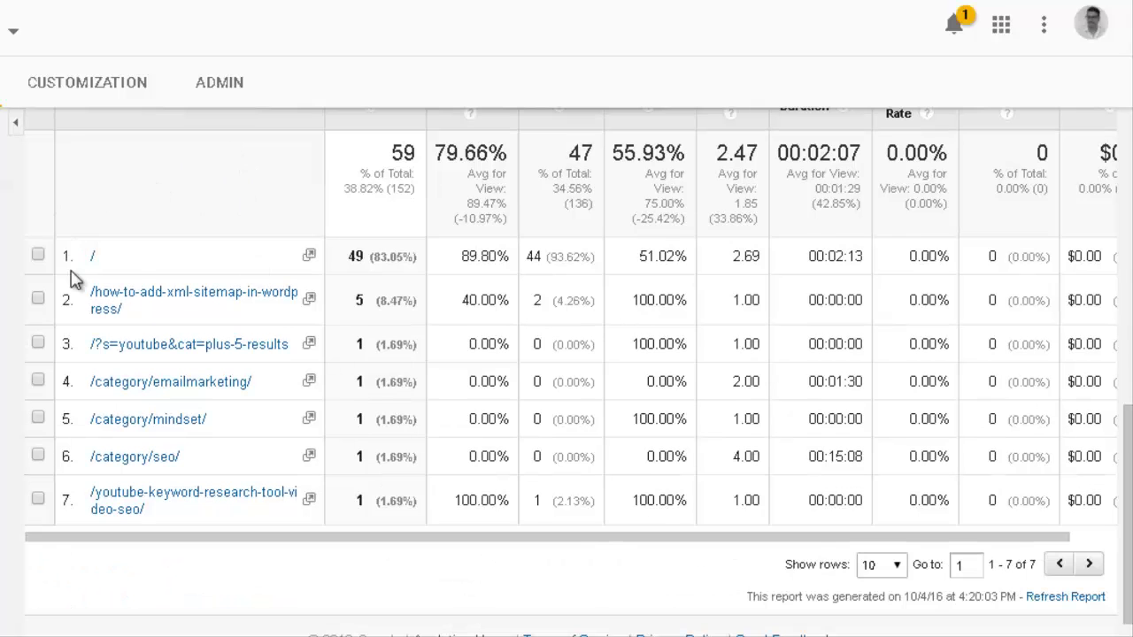
pyautogui.scroll(-1, 75, 280)
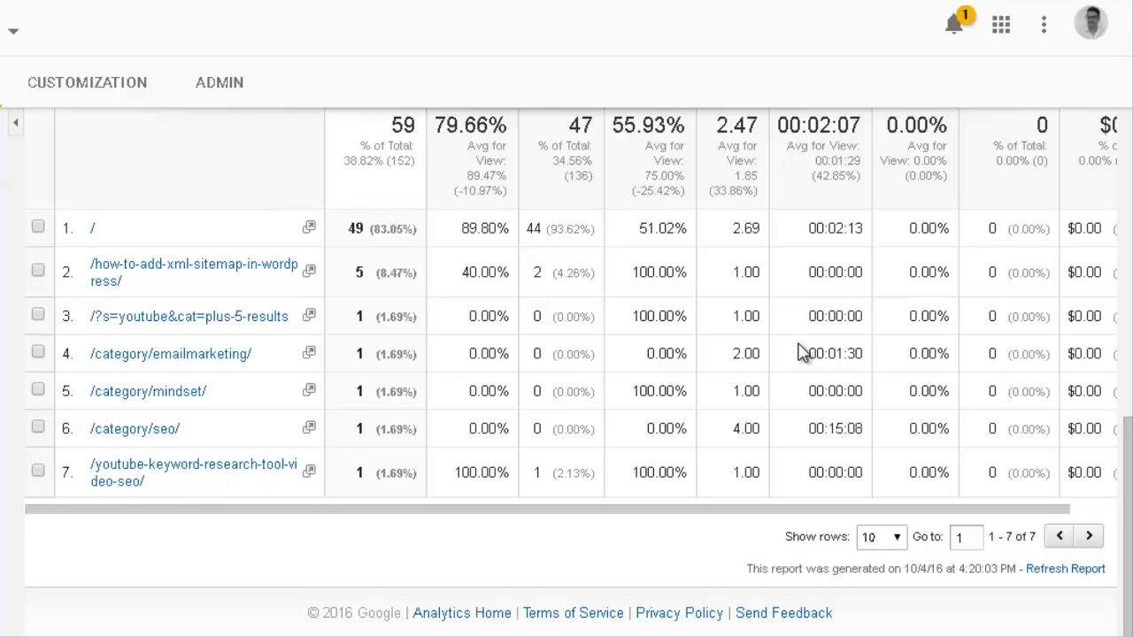
pyautogui.scroll(1, 841, 321)
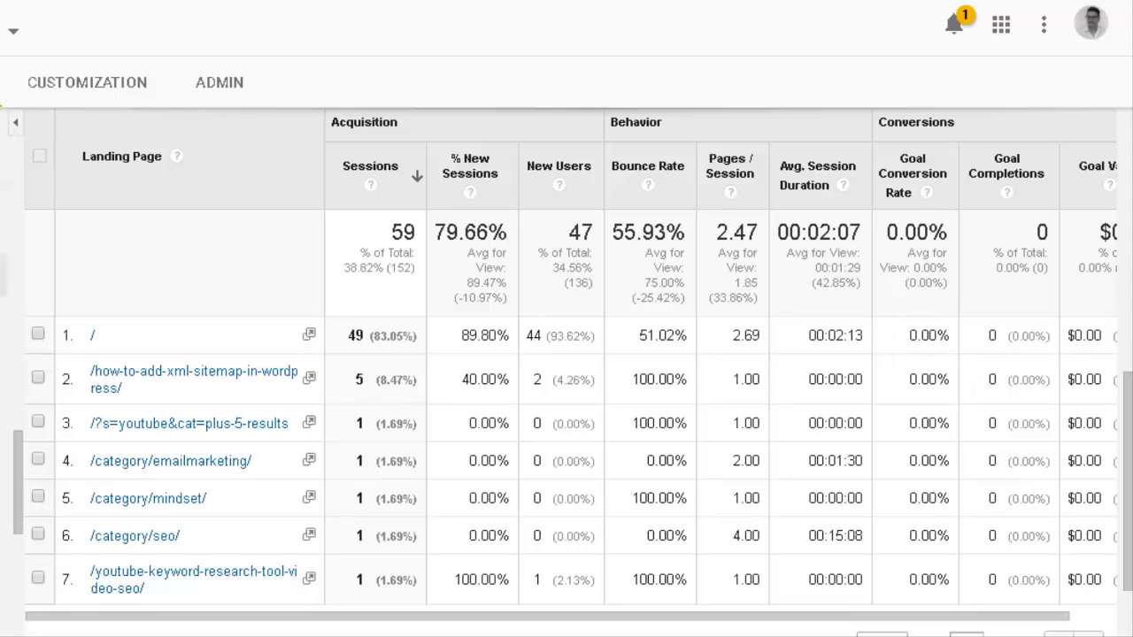
pyautogui.click(3, 310)
# Open the Referral channel report and look over its sources.
pyautogui.scroll(-5, 274, 316)
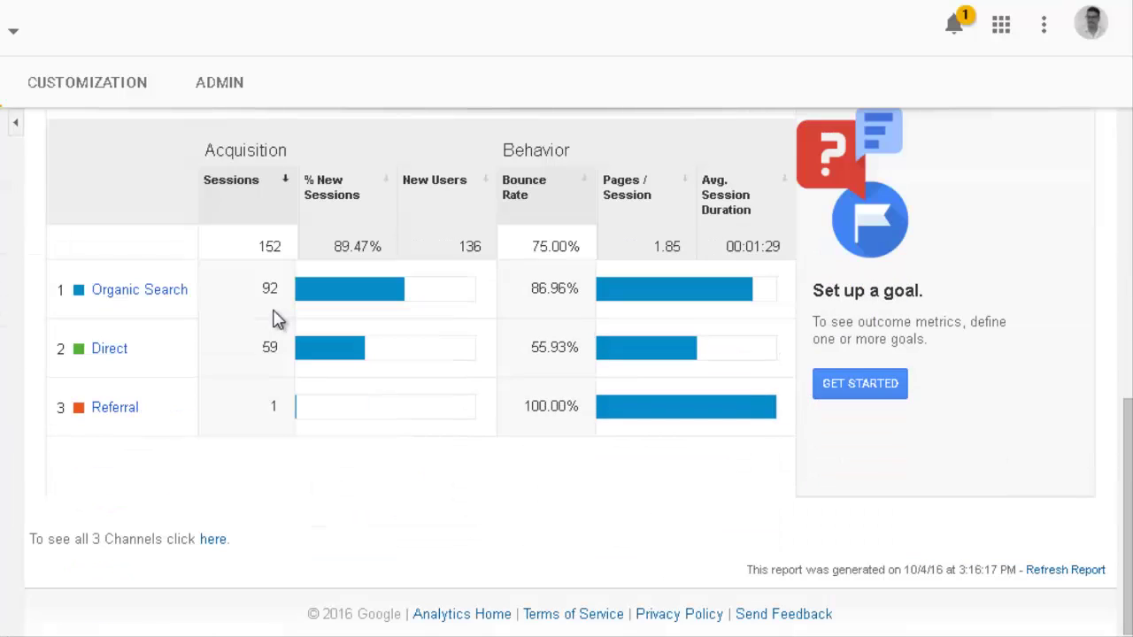
pyautogui.click(106, 409)
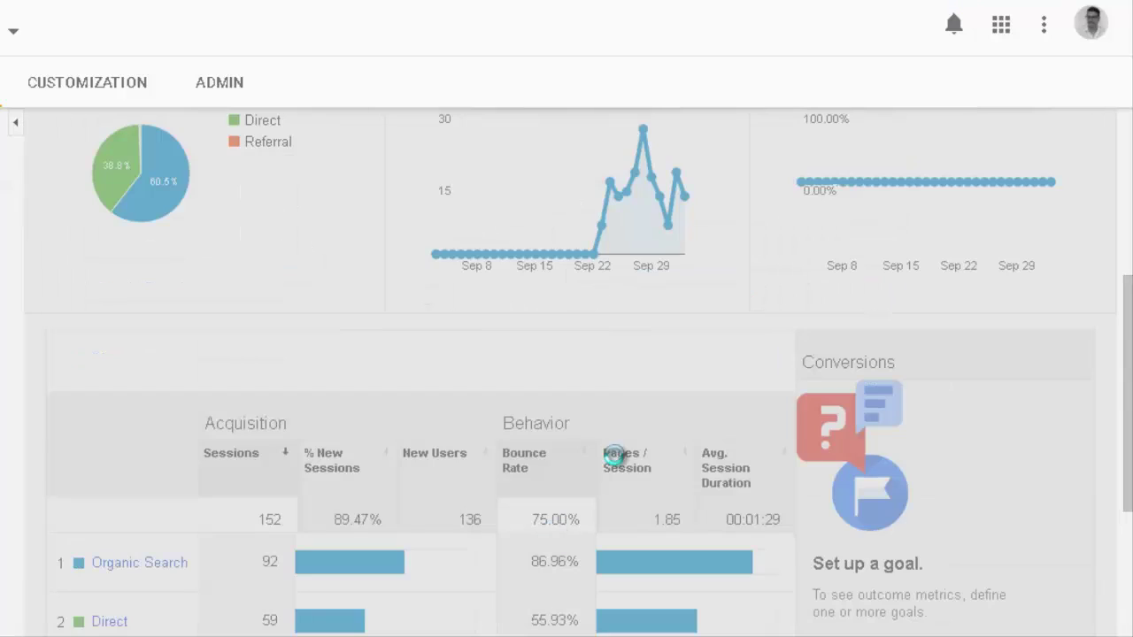
pyautogui.scroll(-5, 619, 401)
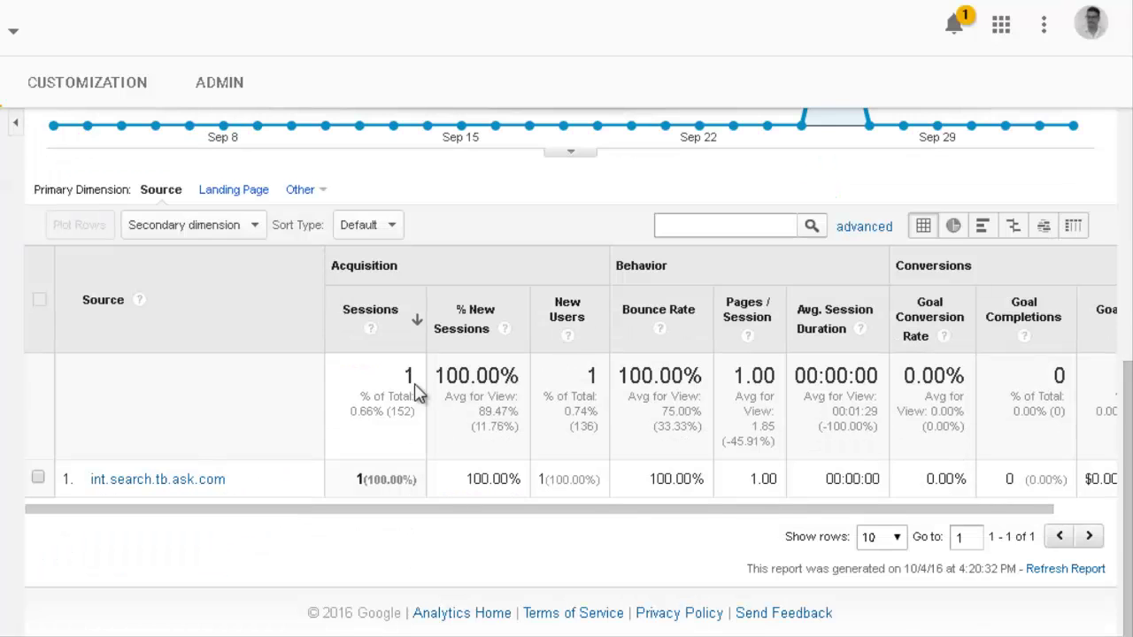
pyautogui.scroll(2, 653, 538)
pyautogui.scroll(-2, 652, 526)
# Drill into int.search.tb.ask.com and open the referring page /search/GGmain.jhtml in a new window.
pyautogui.click(158, 479)
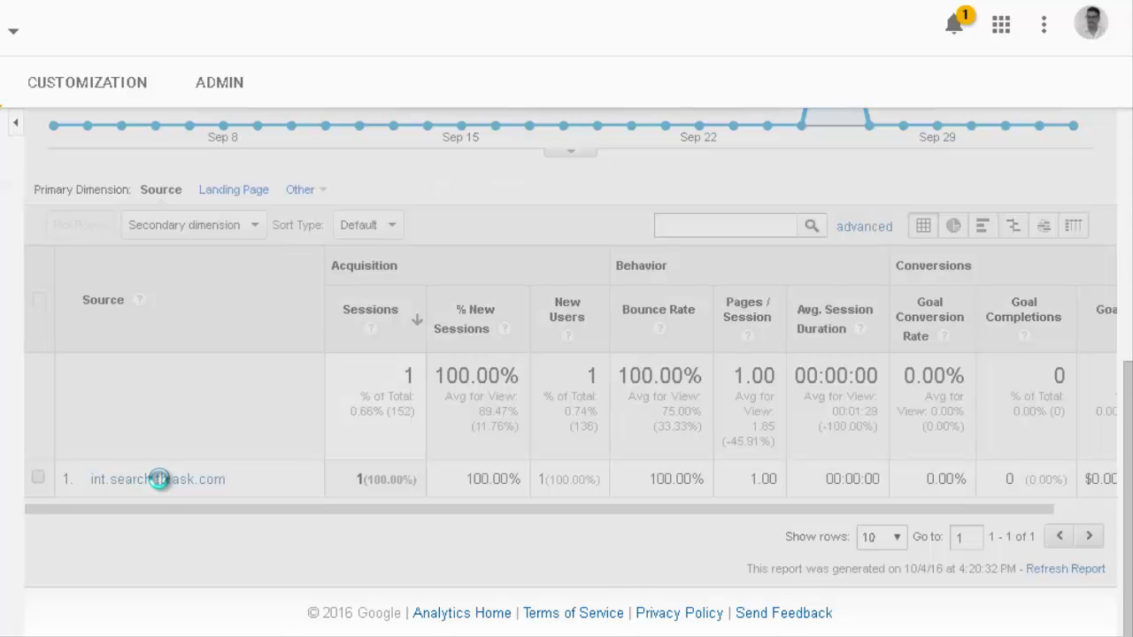
pyautogui.scroll(-5, 159, 487)
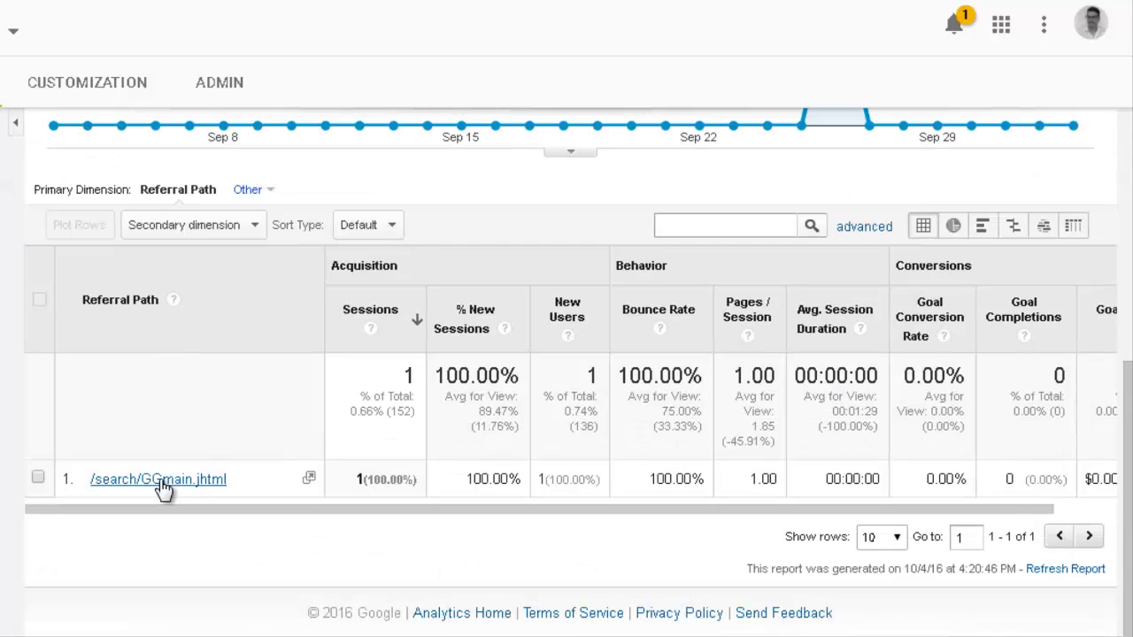
pyautogui.click(310, 482)
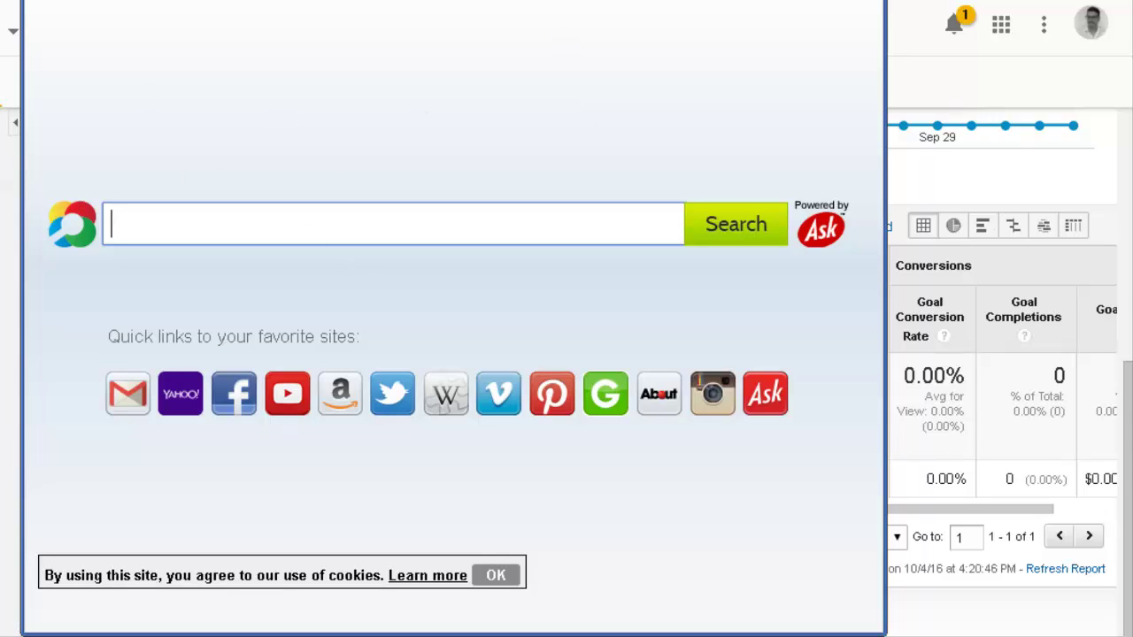
# Close the popup and view traffic broken down by Source/Medium.
pyautogui.click(866, 3)
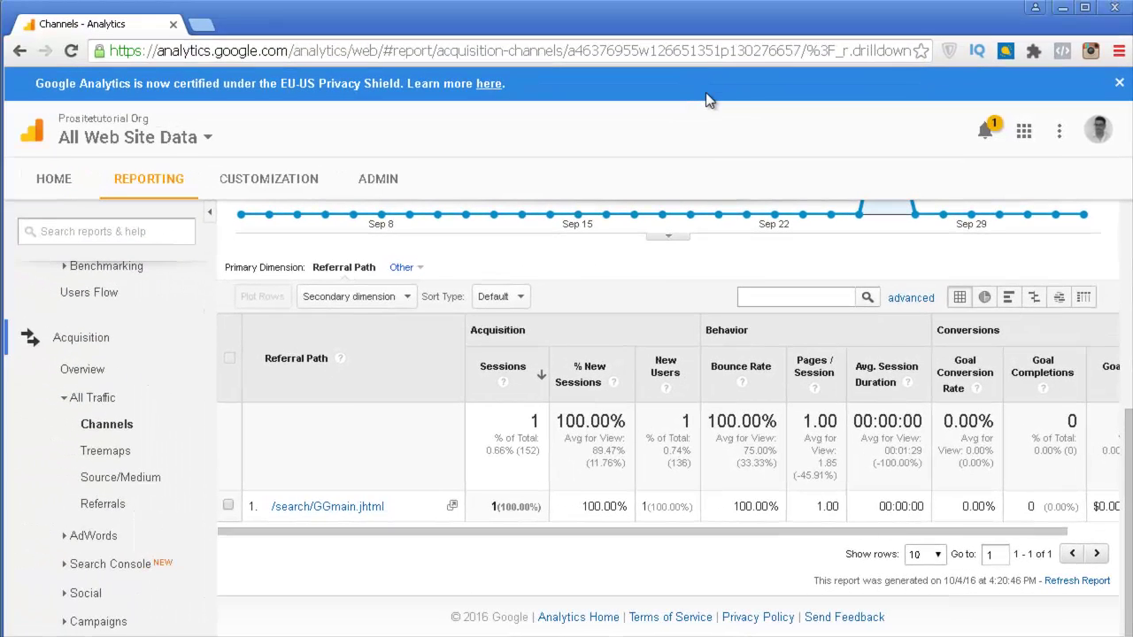
pyautogui.click(148, 479)
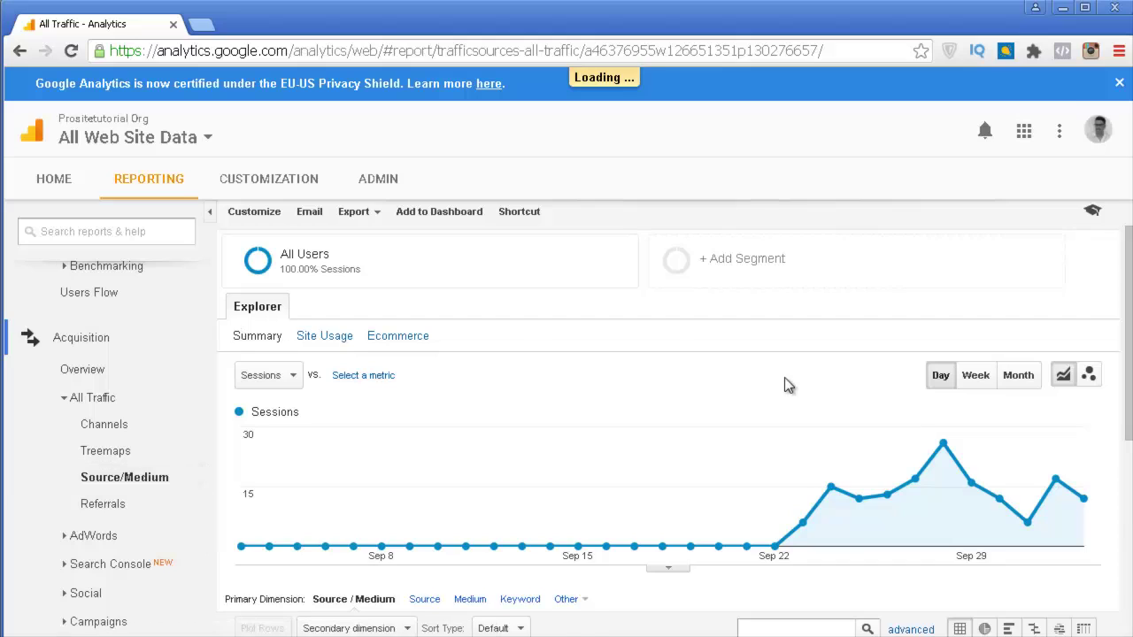
pyautogui.scroll(-3, 784, 385)
pyautogui.scroll(-1, 784, 381)
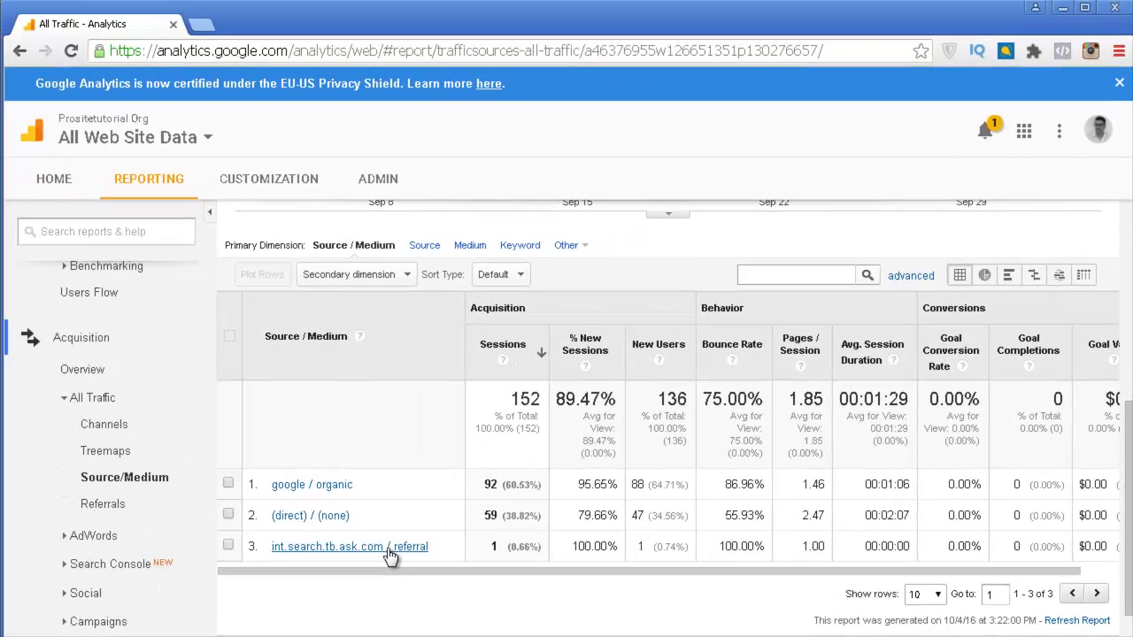
# Open the Referrals report, which lists int.search.tb.ask.com as the only source.
pyautogui.click(104, 503)
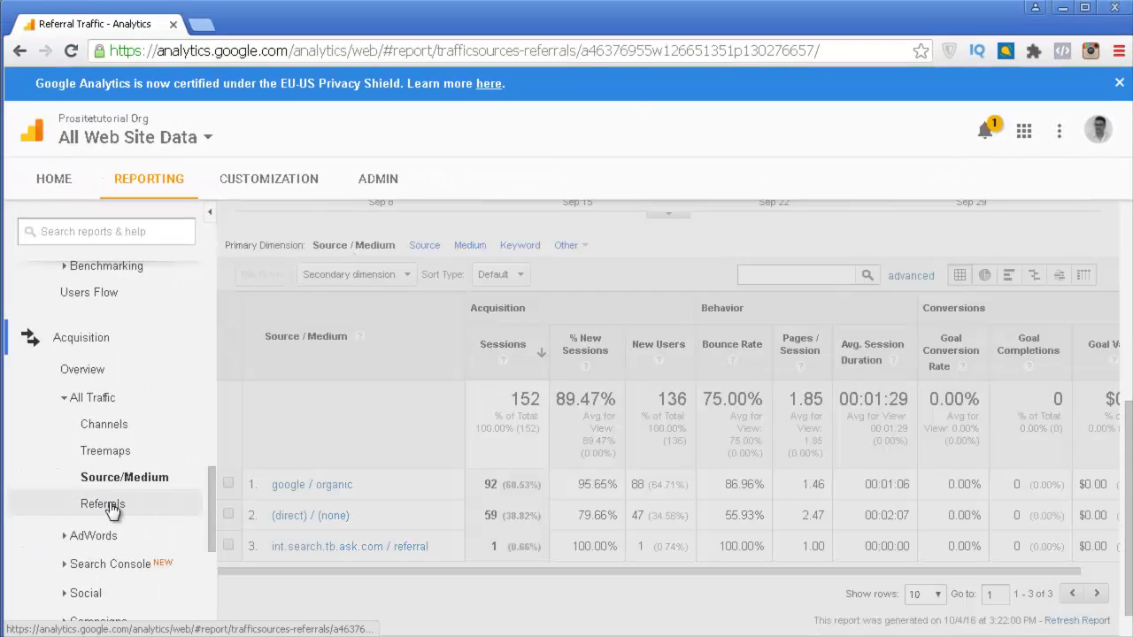
pyautogui.scroll(-3, 354, 505)
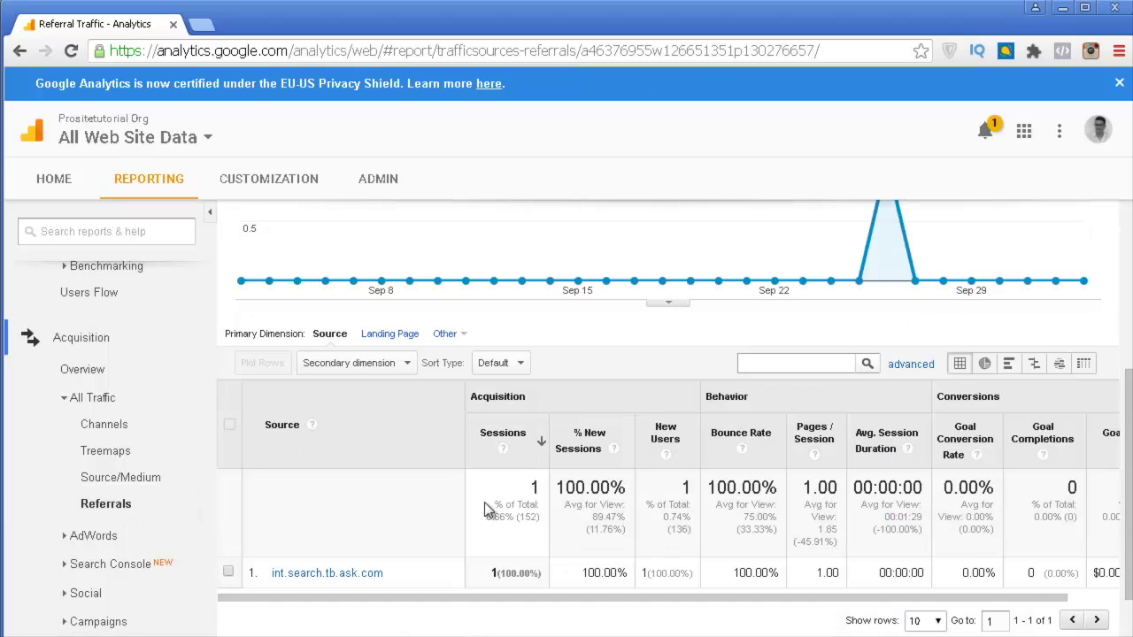
pyautogui.scroll(1, 485, 509)
pyautogui.scroll(-1, 485, 509)
# Switch to the Landing Page dimension and review the totals: 296 pageviews, 76.51% bounce rate.
pyautogui.click(384, 335)
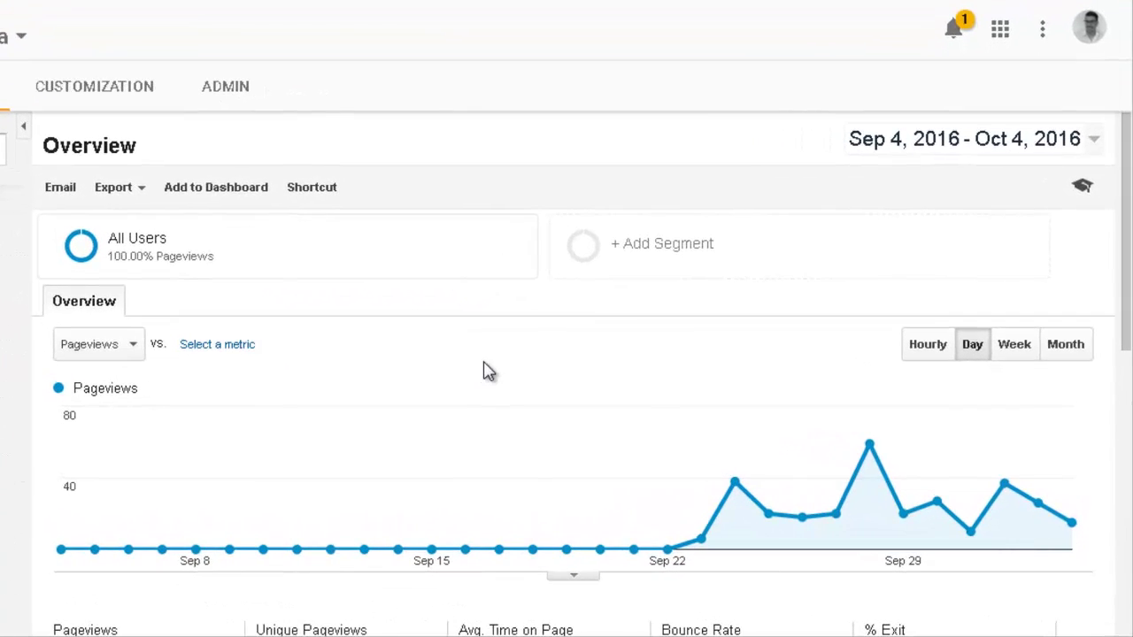
pyautogui.scroll(-1, 911, 498)
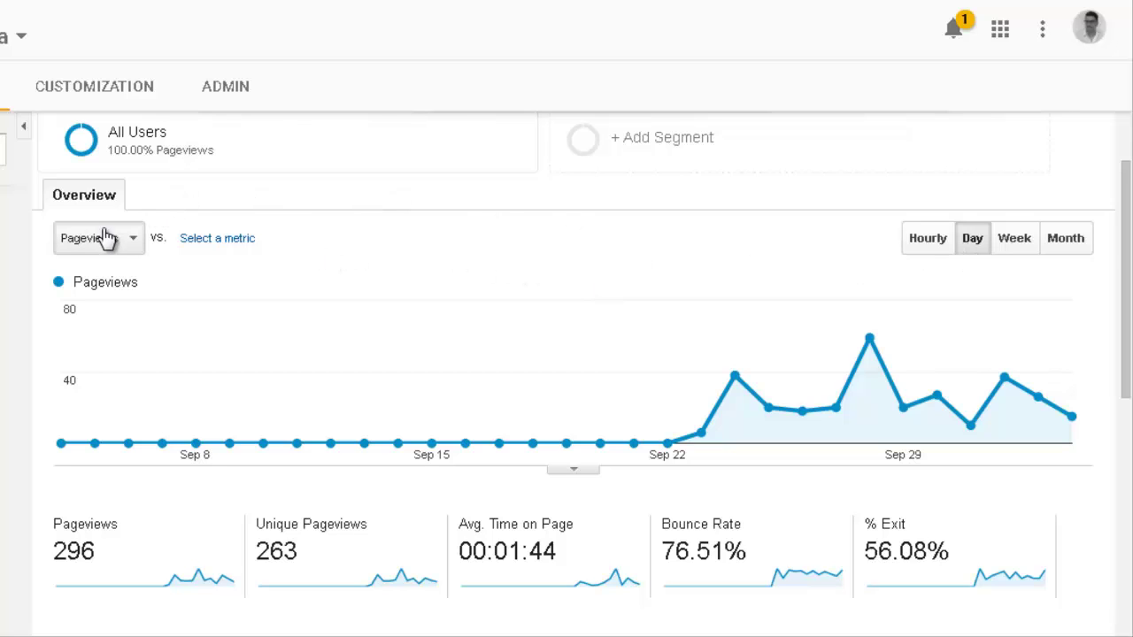
pyautogui.scroll(-2, 81, 413)
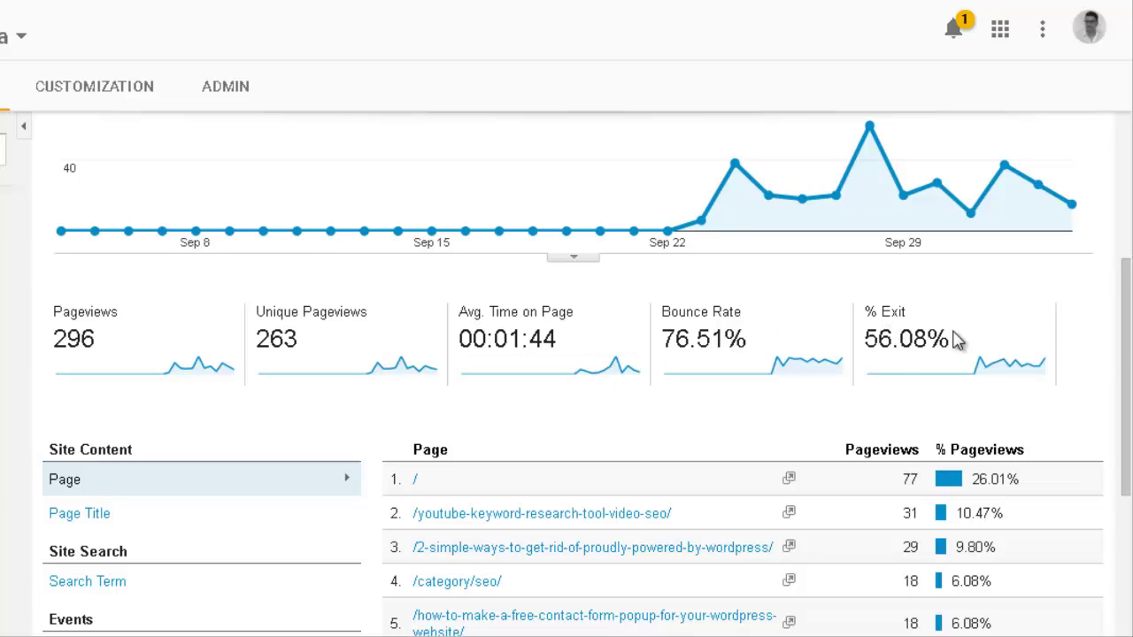
pyautogui.scroll(-3, 956, 340)
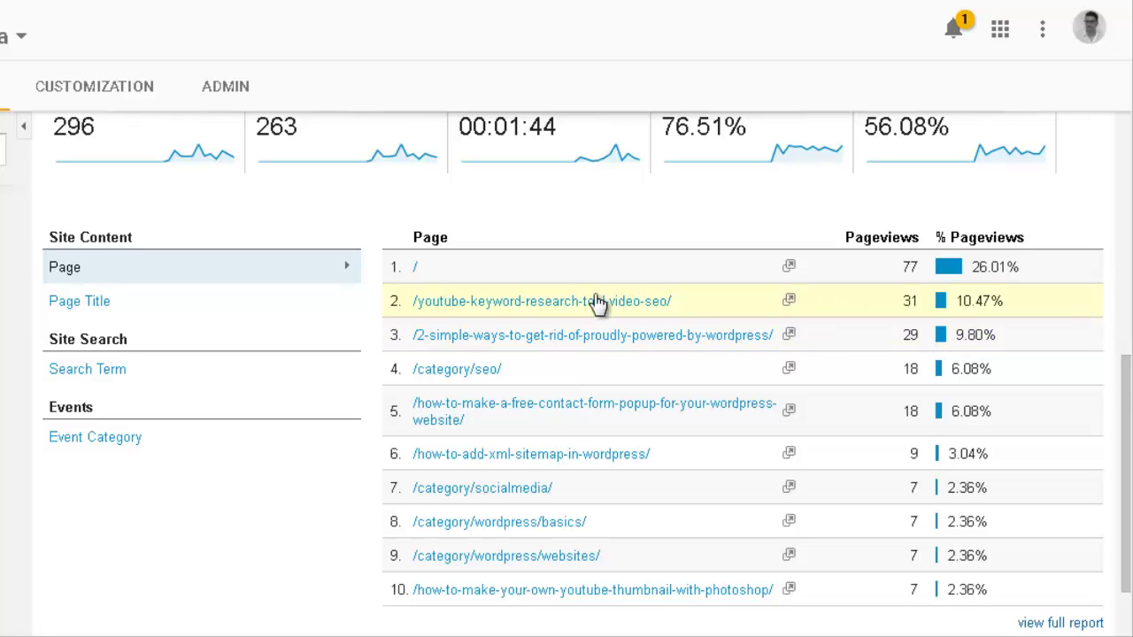
pyautogui.scroll(-1, 600, 302)
pyautogui.scroll(2, 601, 303)
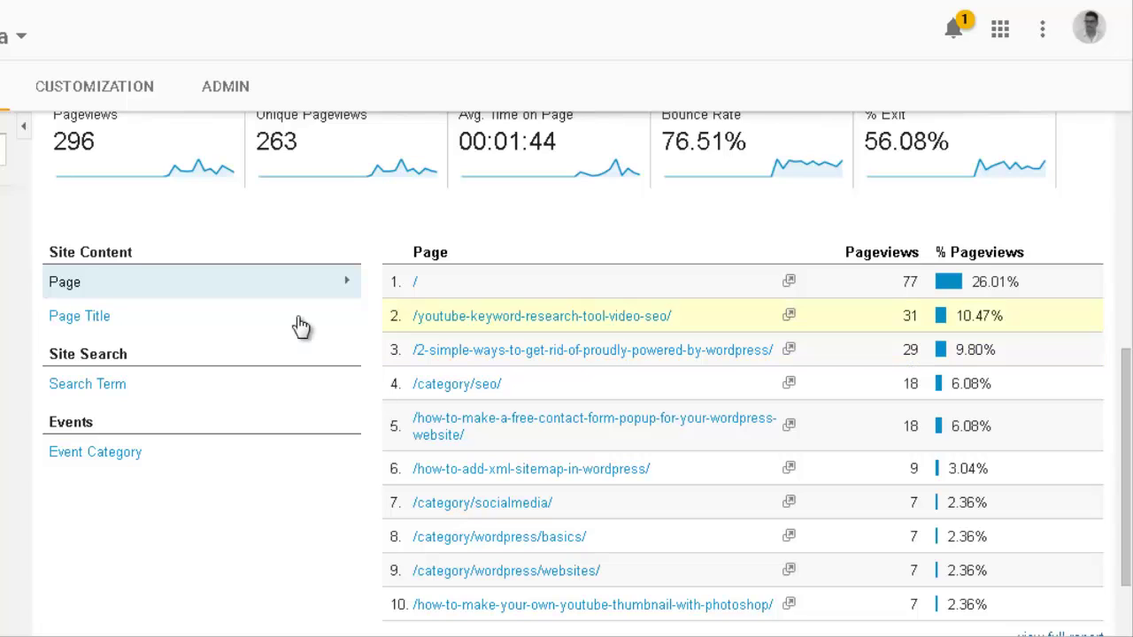
# Show the Site Content table by Page Title, led by the PROsitetutorials page with 84 pageviews.
pyautogui.click(89, 317)
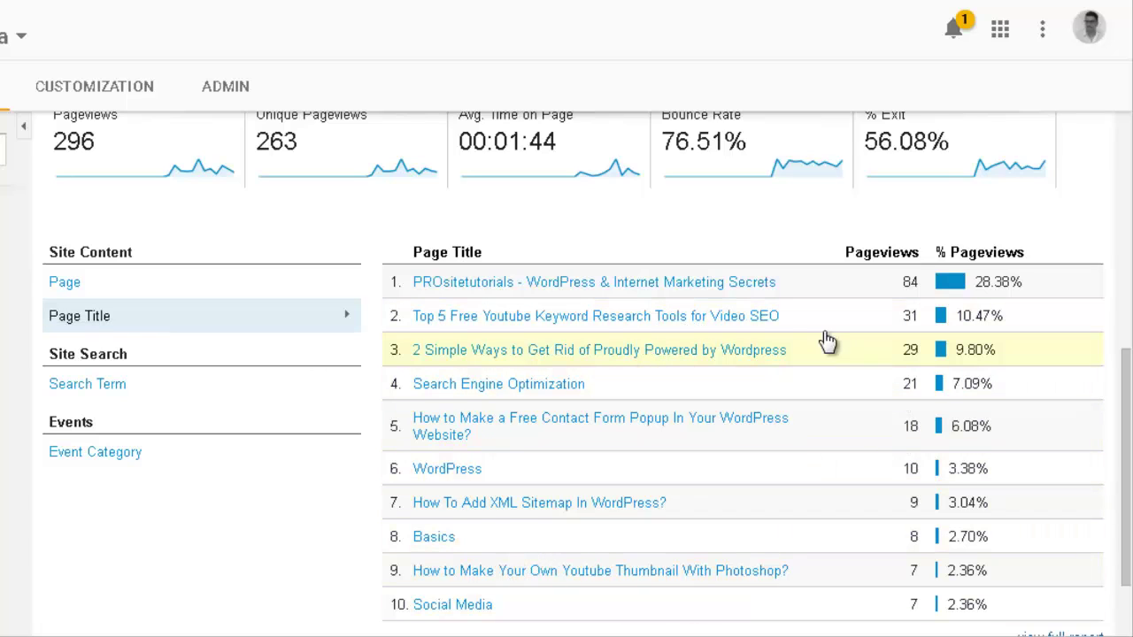
pyautogui.click(178, 288)
pyautogui.click(172, 324)
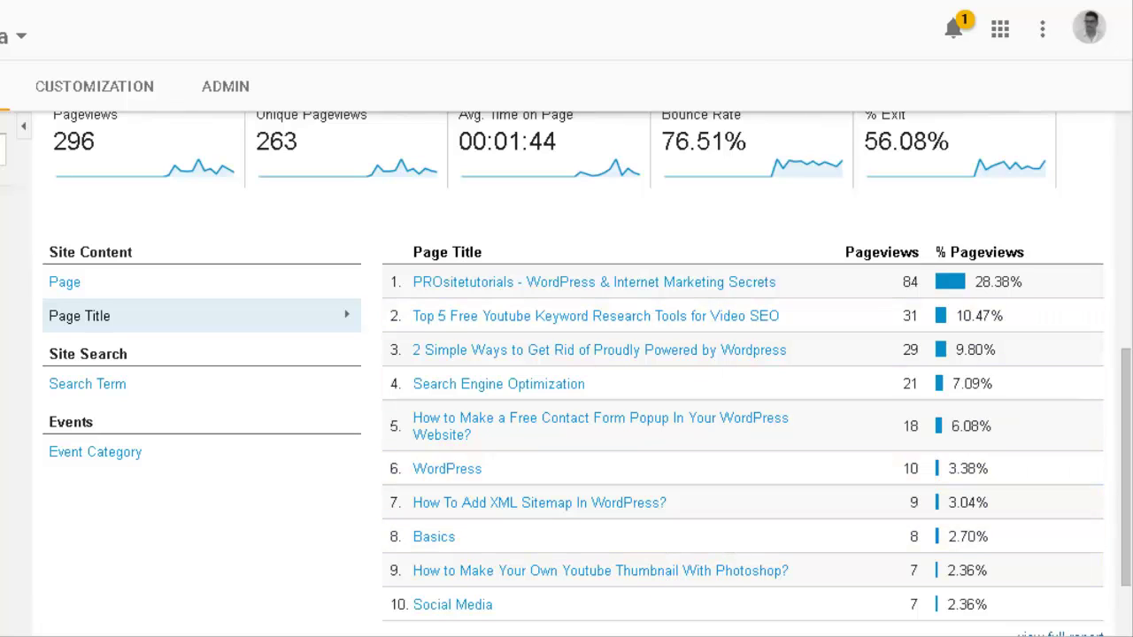
# List the site search terms Bbpress, Privacy policy and youtube, each with one unique search.
pyautogui.click(58, 386)
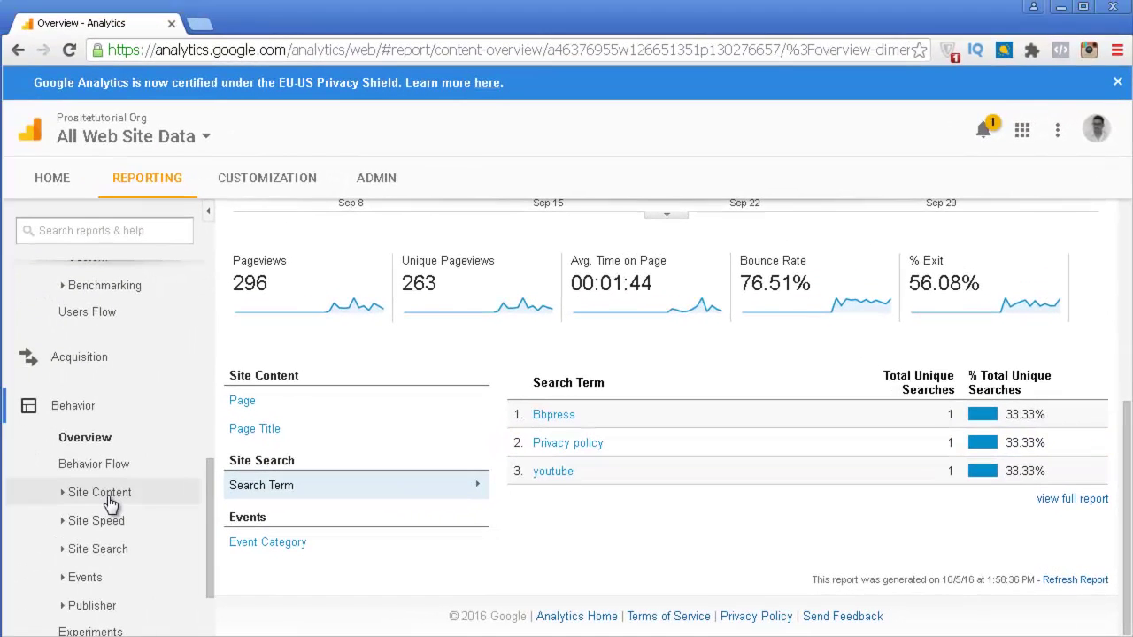
# Open Site Content > All Pages and look over the page URLs table.
pyautogui.click(110, 495)
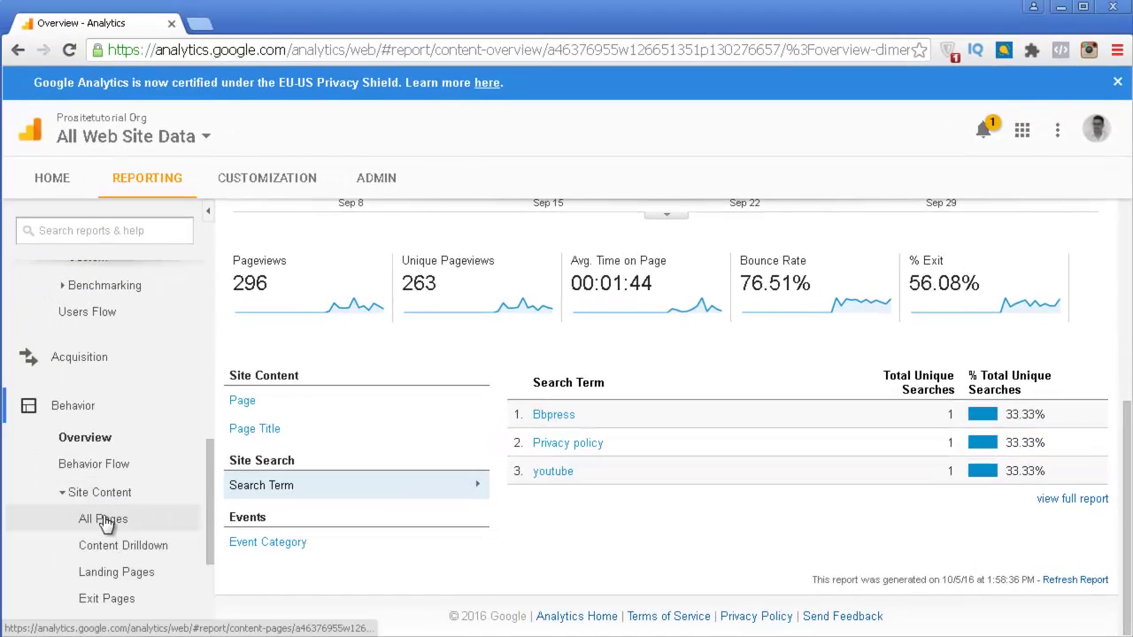
pyautogui.click(104, 522)
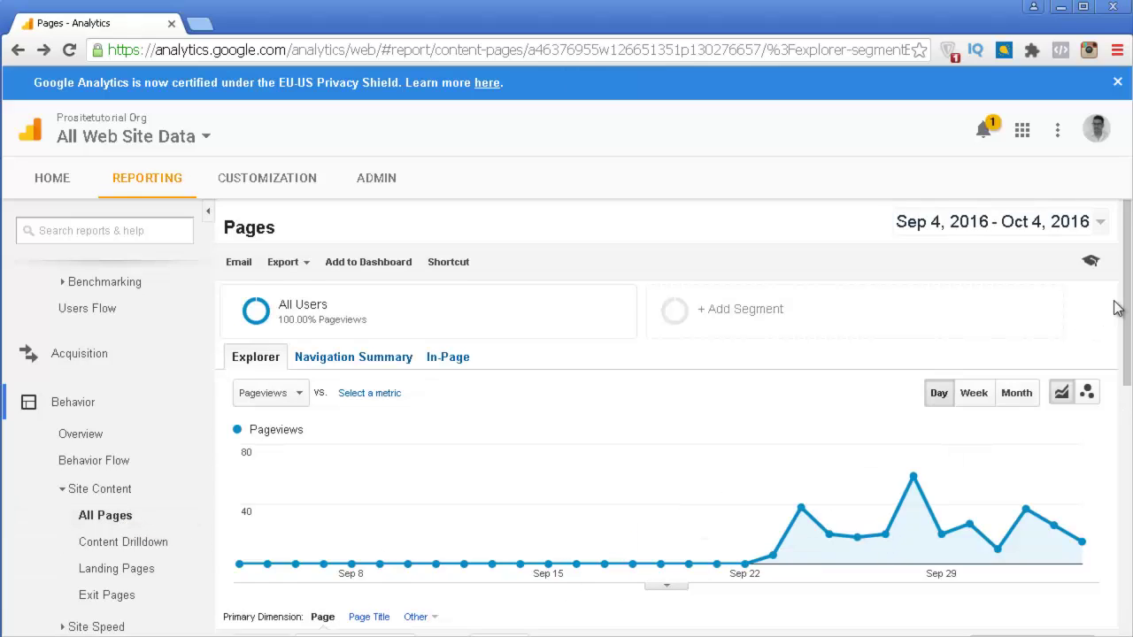
pyautogui.moveTo(1126, 300); pyautogui.dragTo(1119, 403)
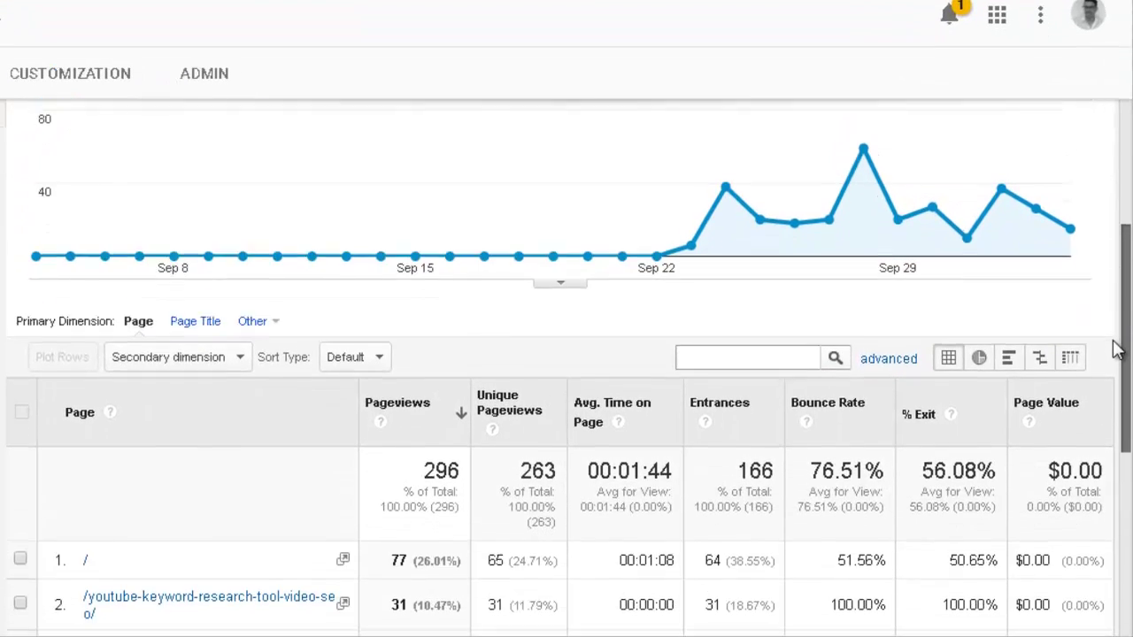
pyautogui.moveTo(1116, 349); pyautogui.dragTo(1105, 463)
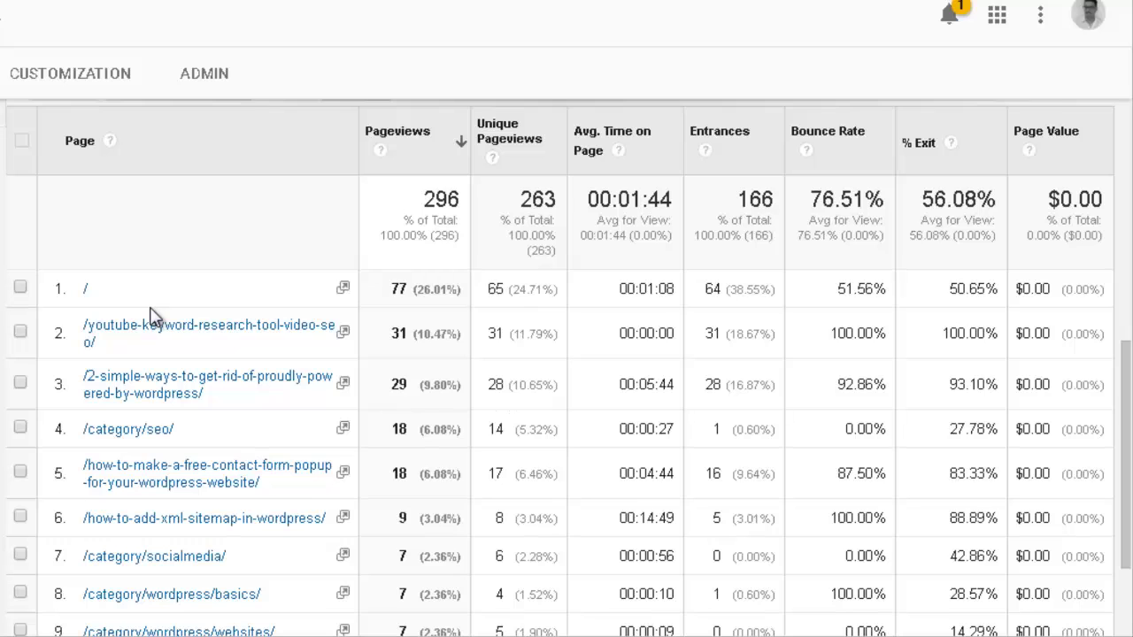
pyautogui.scroll(1, 152, 317)
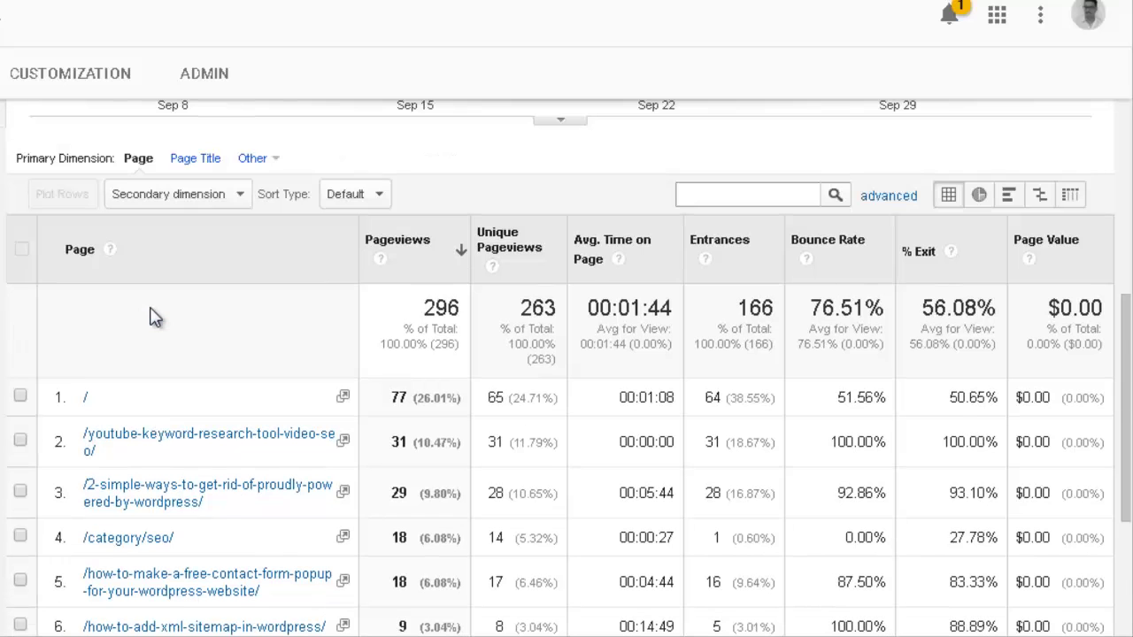
pyautogui.scroll(-1, 152, 318)
pyautogui.scroll(1, 152, 321)
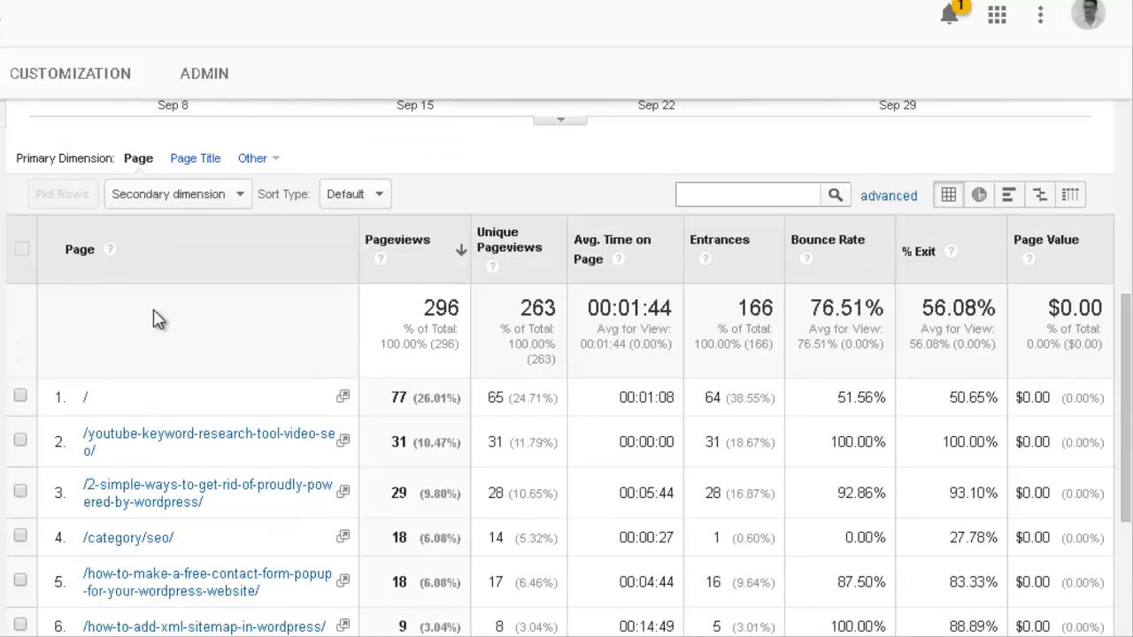
# Switch the primary dimension to Page Title, then back to Page.
pyautogui.click(204, 160)
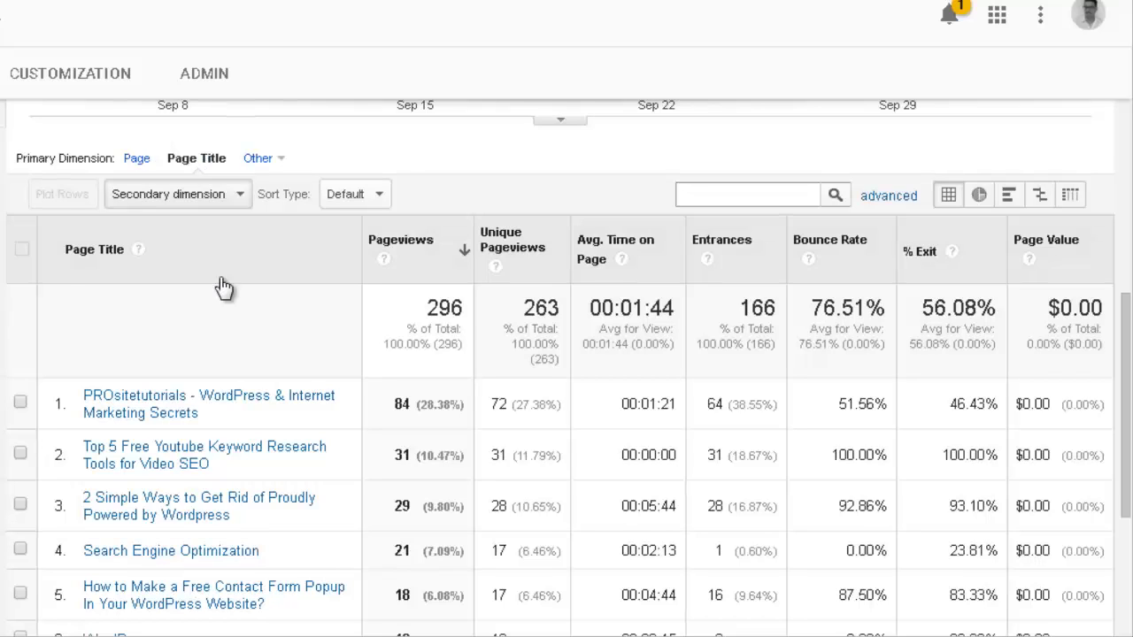
pyautogui.scroll(-3, 251, 446)
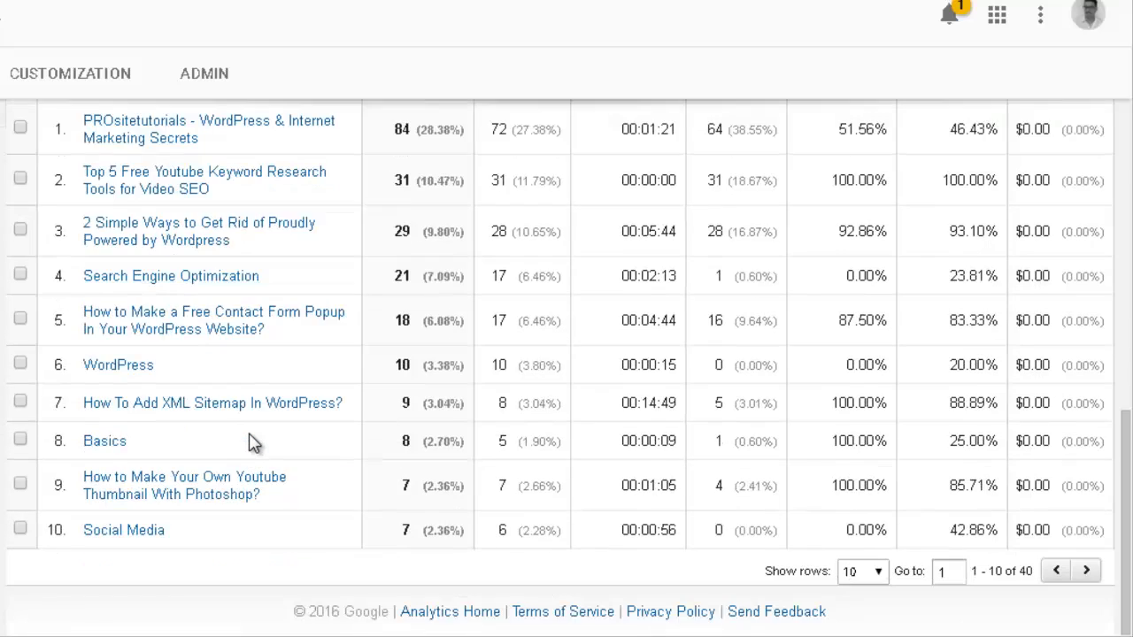
pyautogui.scroll(4, 253, 372)
pyautogui.click(137, 209)
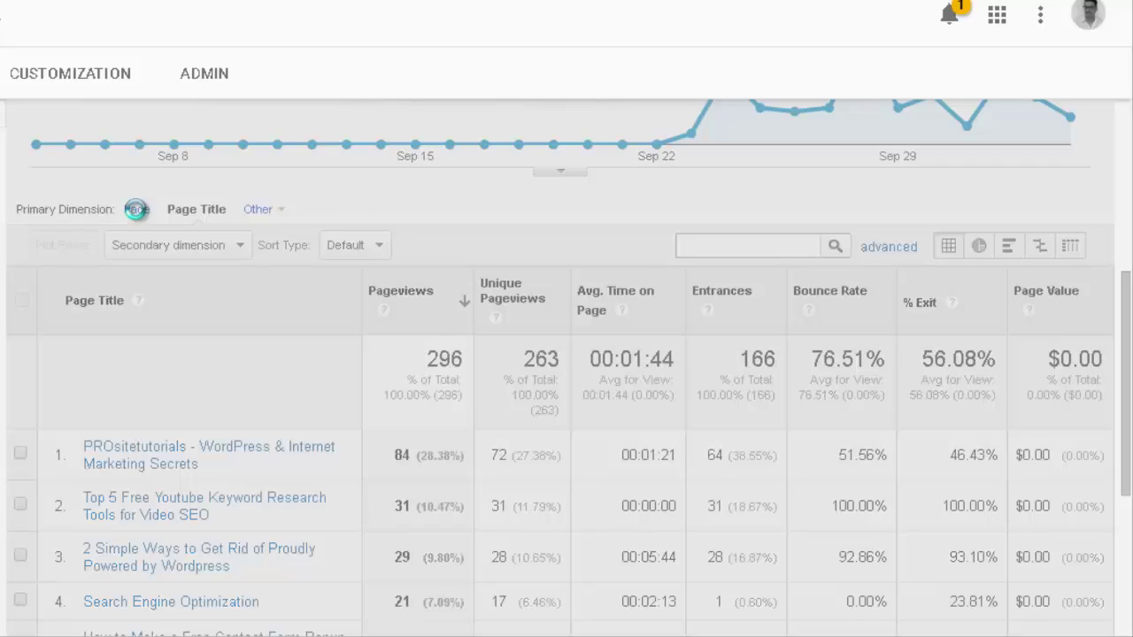
pyautogui.scroll(-3, 193, 259)
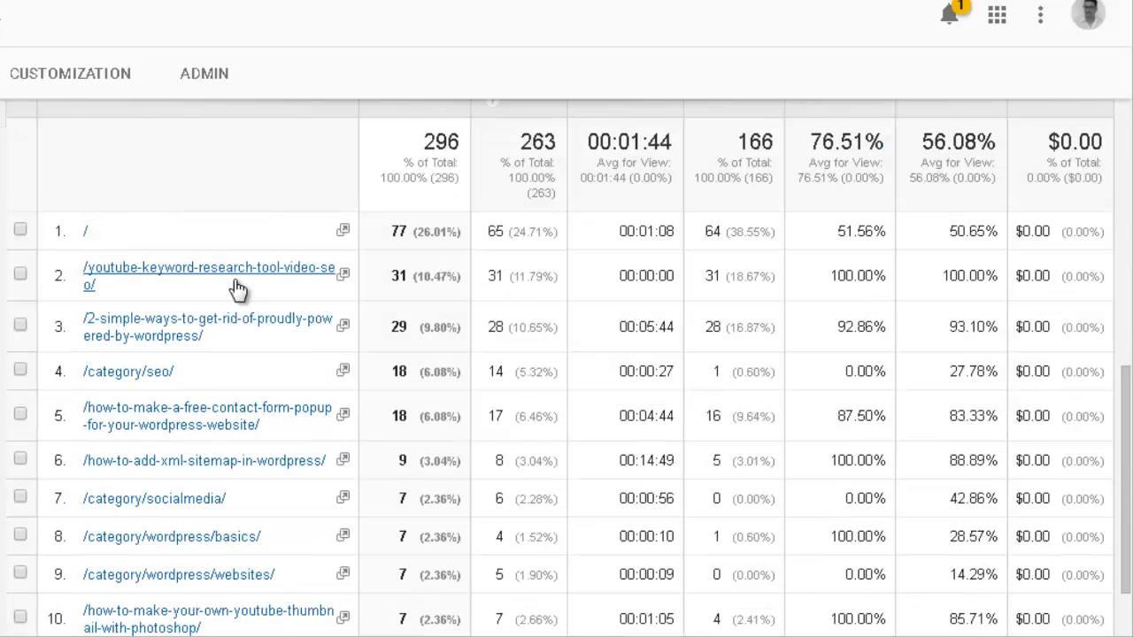
# Drill into /youtube-keyword-research-tool-video-seo/: 31 pageviews and 100% bounce rate.
pyautogui.click(225, 273)
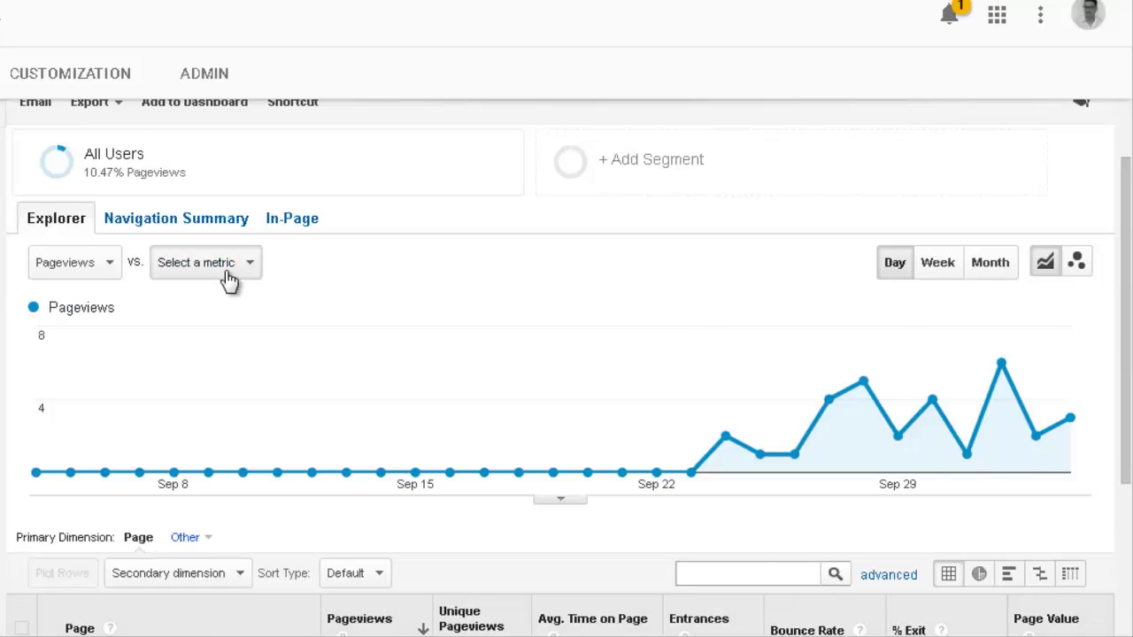
pyautogui.scroll(-3, 225, 270)
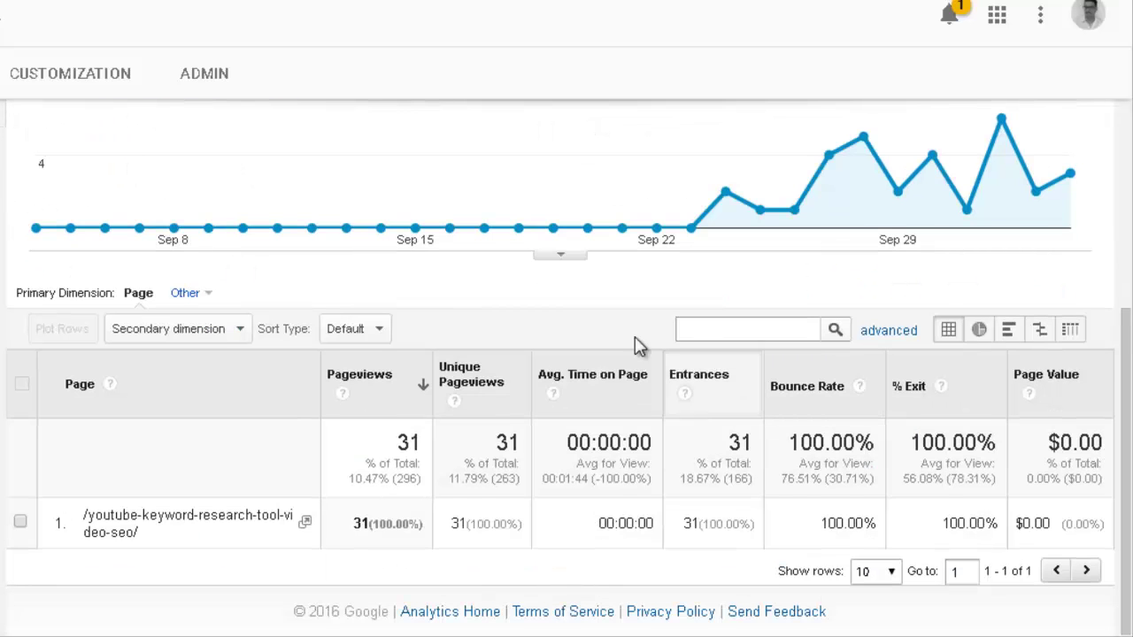
pyautogui.scroll(1, 393, 350)
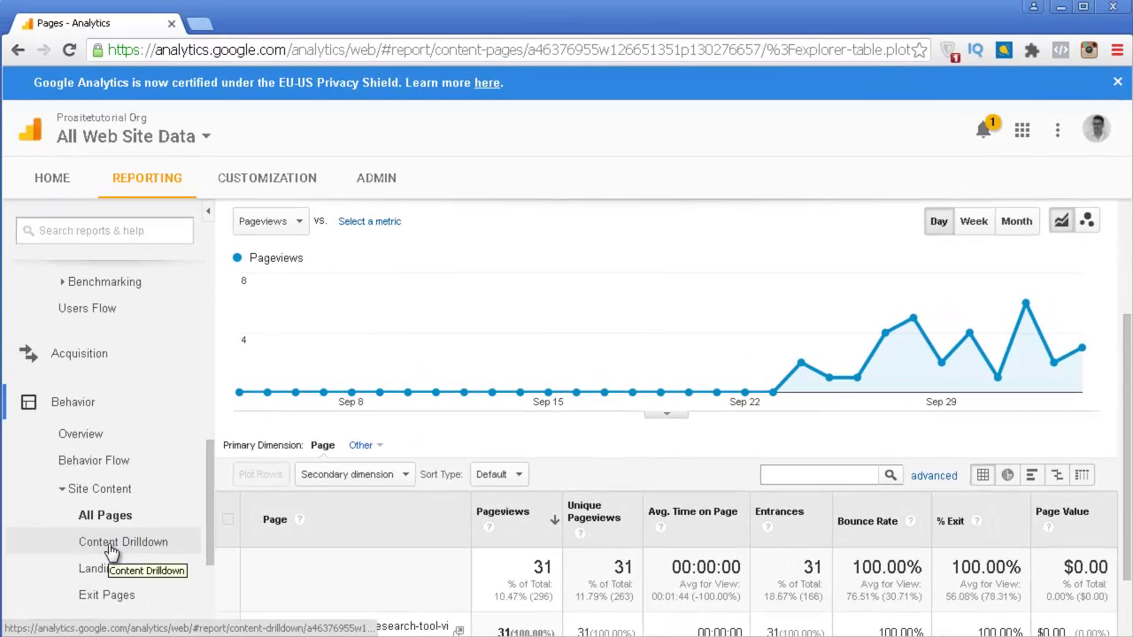
pyautogui.click(109, 545)
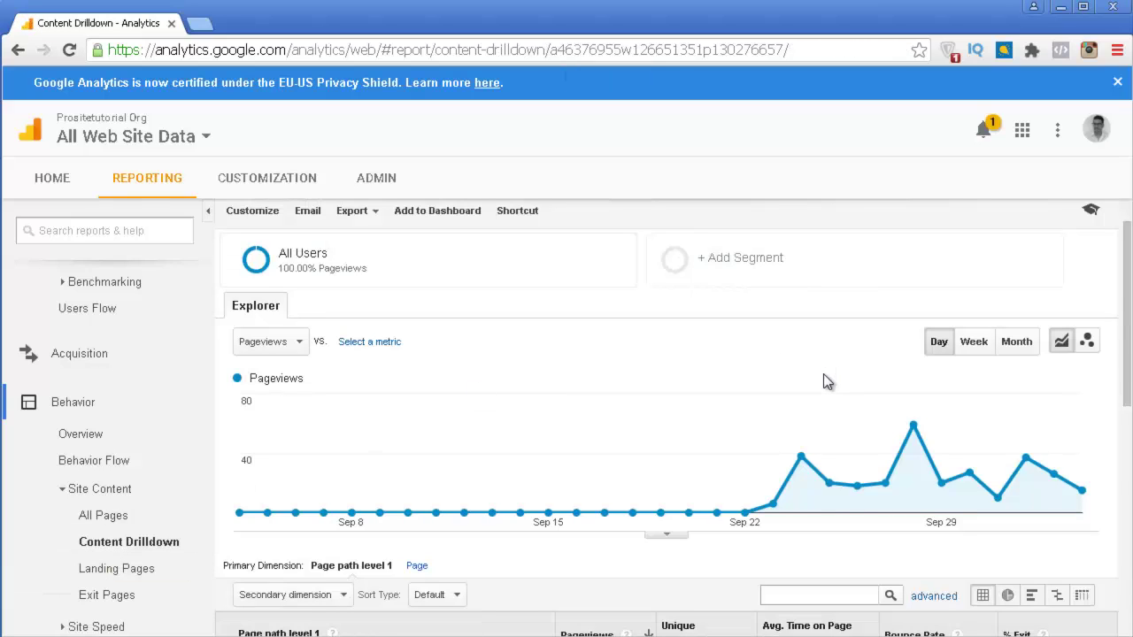
pyautogui.scroll(-2, 822, 373)
pyautogui.scroll(-1, 823, 382)
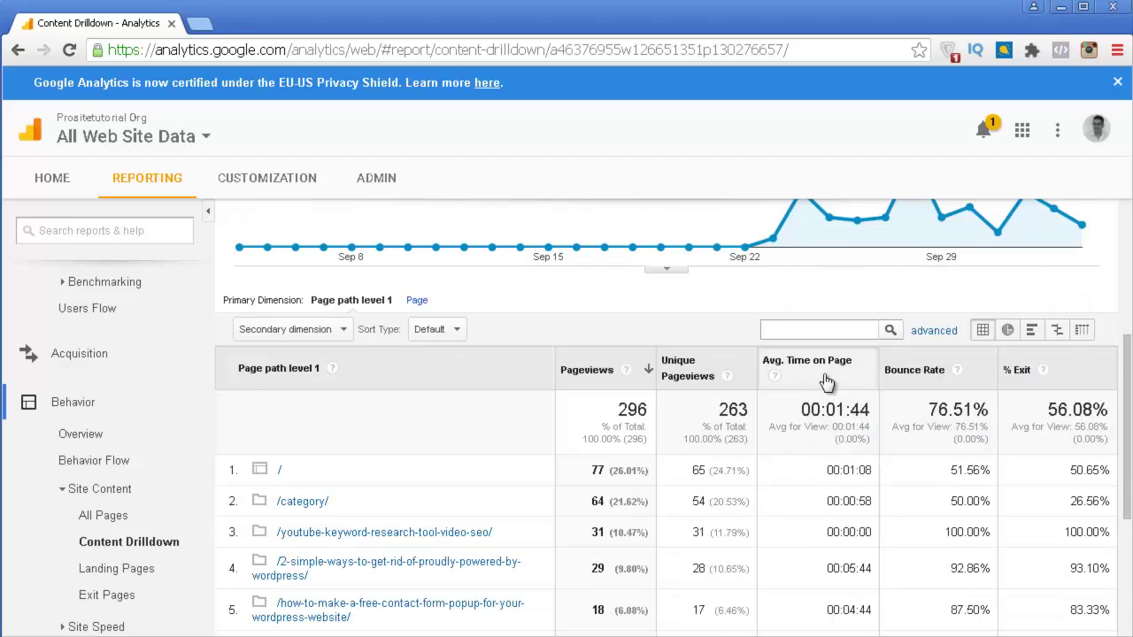
pyautogui.scroll(-1, 825, 382)
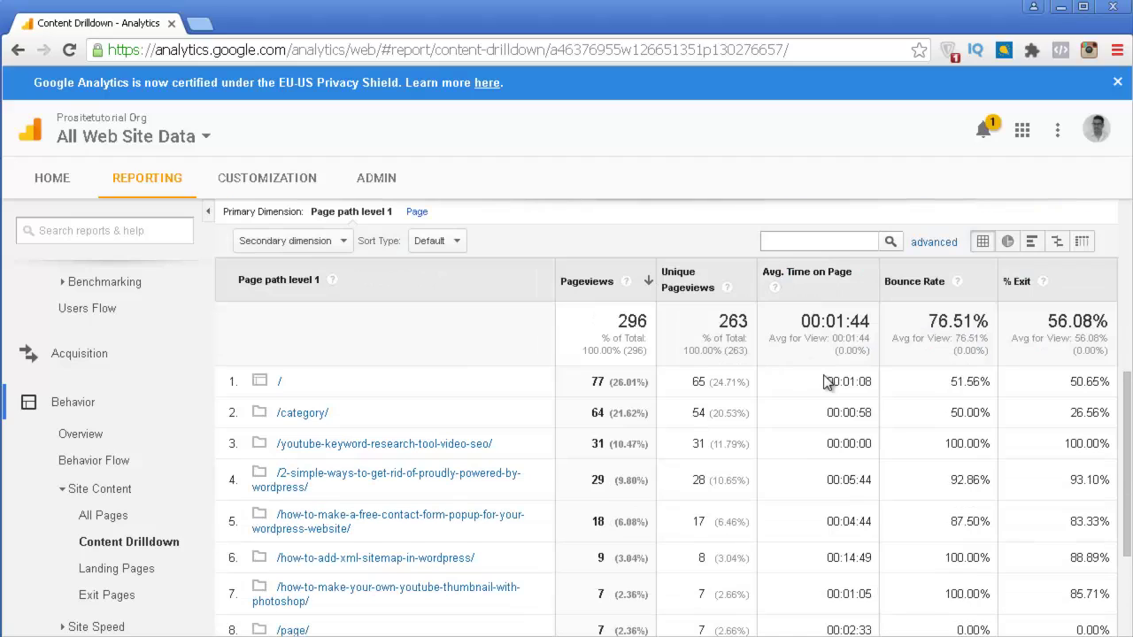
pyautogui.scroll(-2, 823, 381)
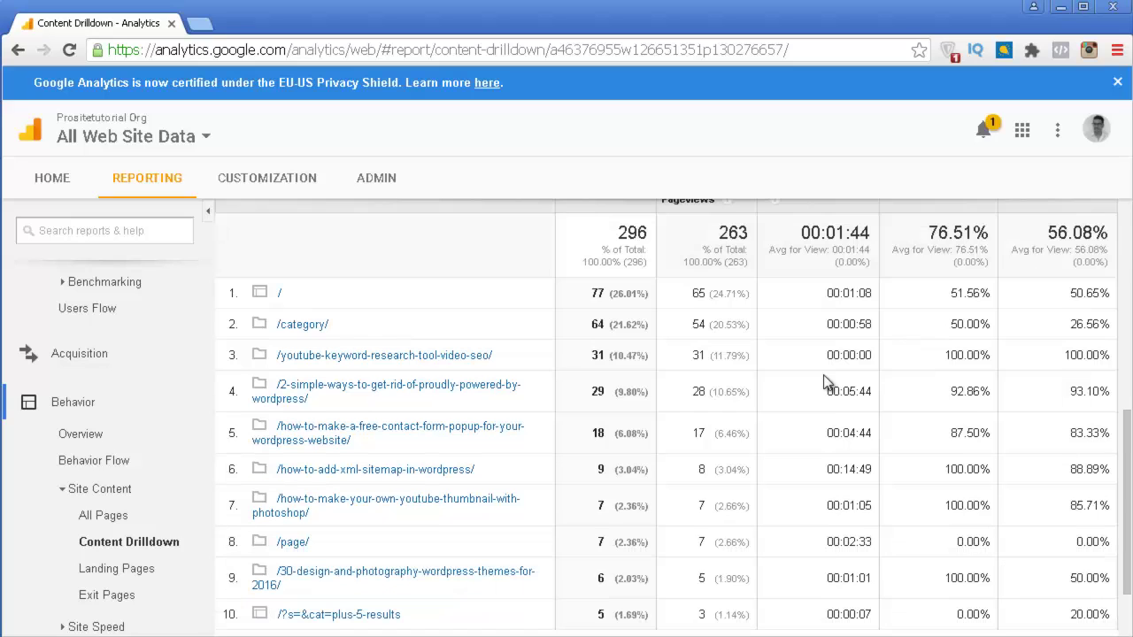
# Open the Landing Pages report: 166 sessions, with / on top at 64.
pyautogui.click(164, 567)
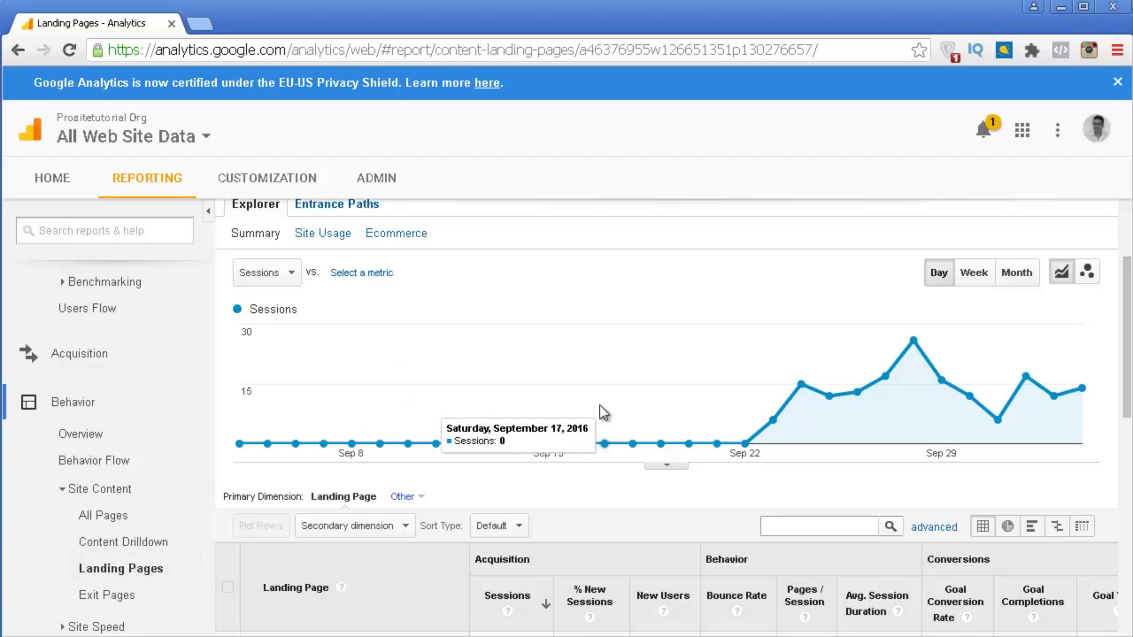
pyautogui.scroll(-1, 616, 476)
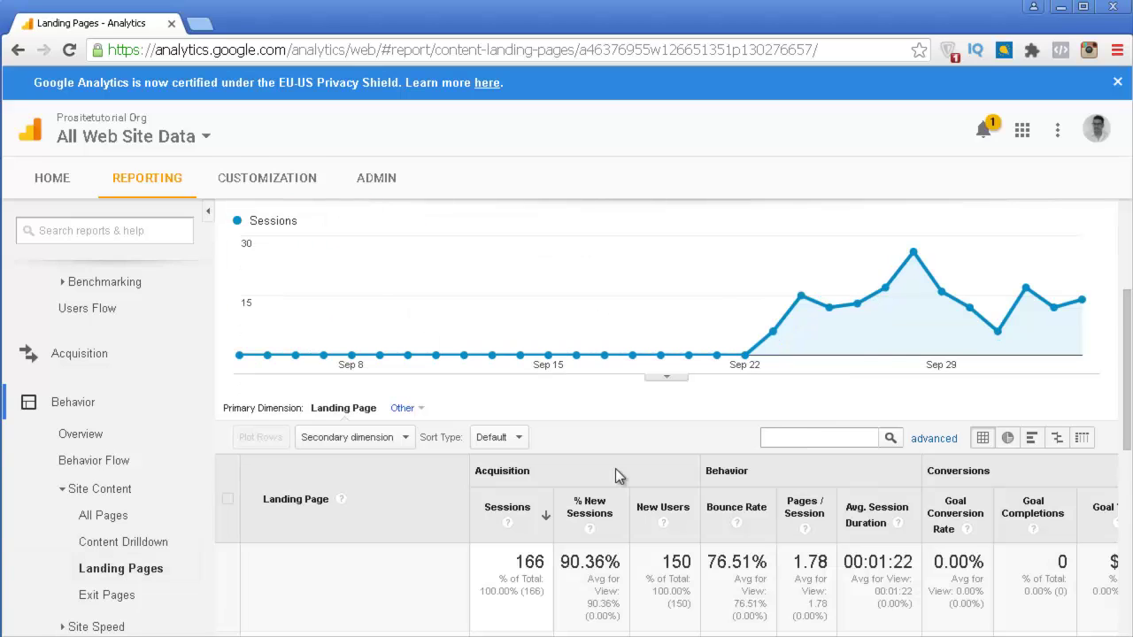
pyautogui.scroll(-3, 615, 469)
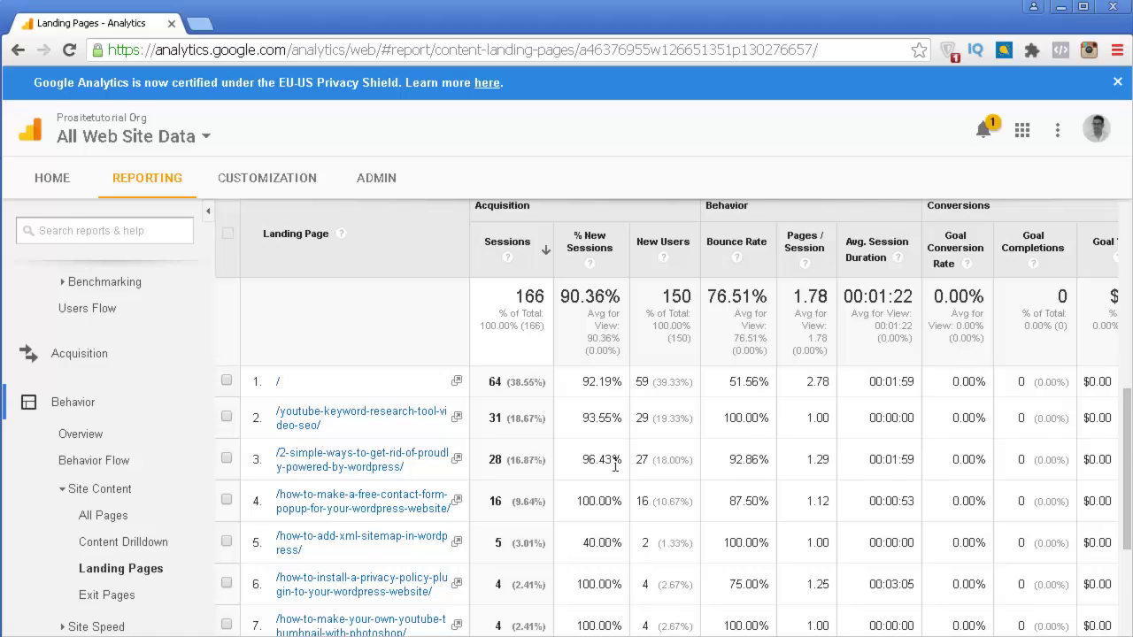
pyautogui.scroll(-2, 615, 465)
pyautogui.scroll(2, 614, 462)
# Browse the Exit Pages report (166 exits, home page leading with 39), then expand Site Speed.
pyautogui.click(100, 598)
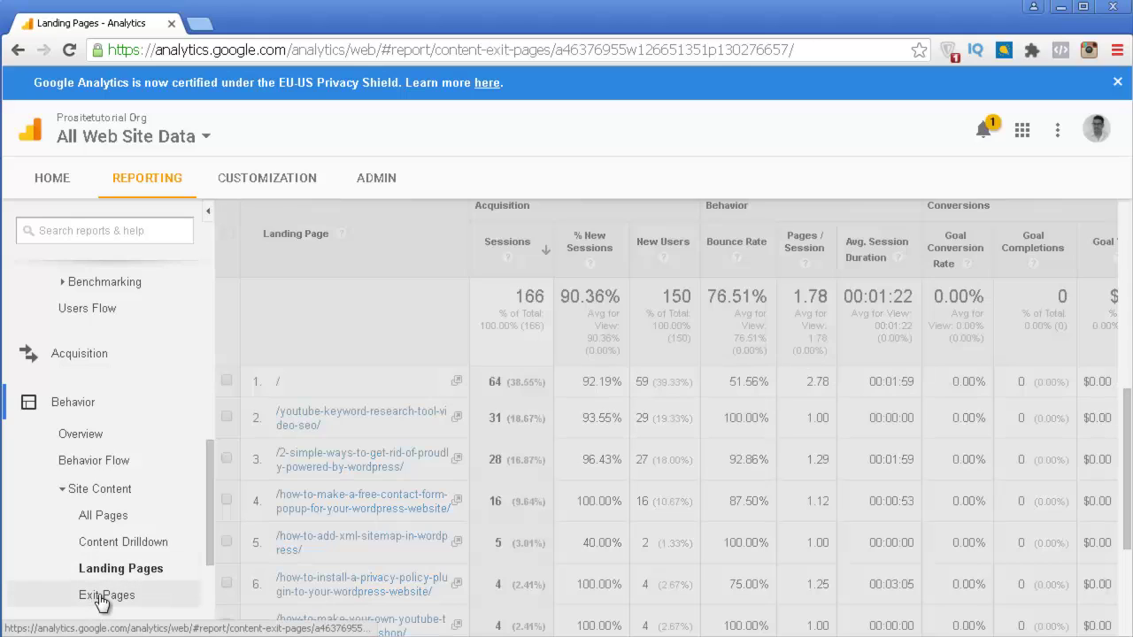
pyautogui.scroll(-2, 699, 473)
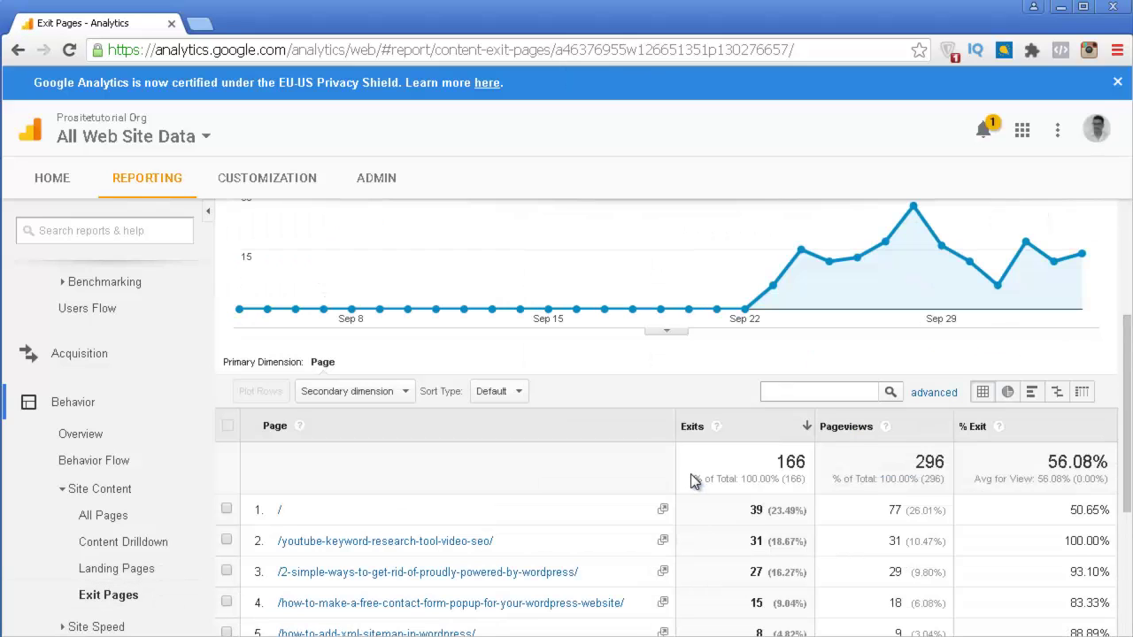
pyautogui.scroll(-2, 692, 455)
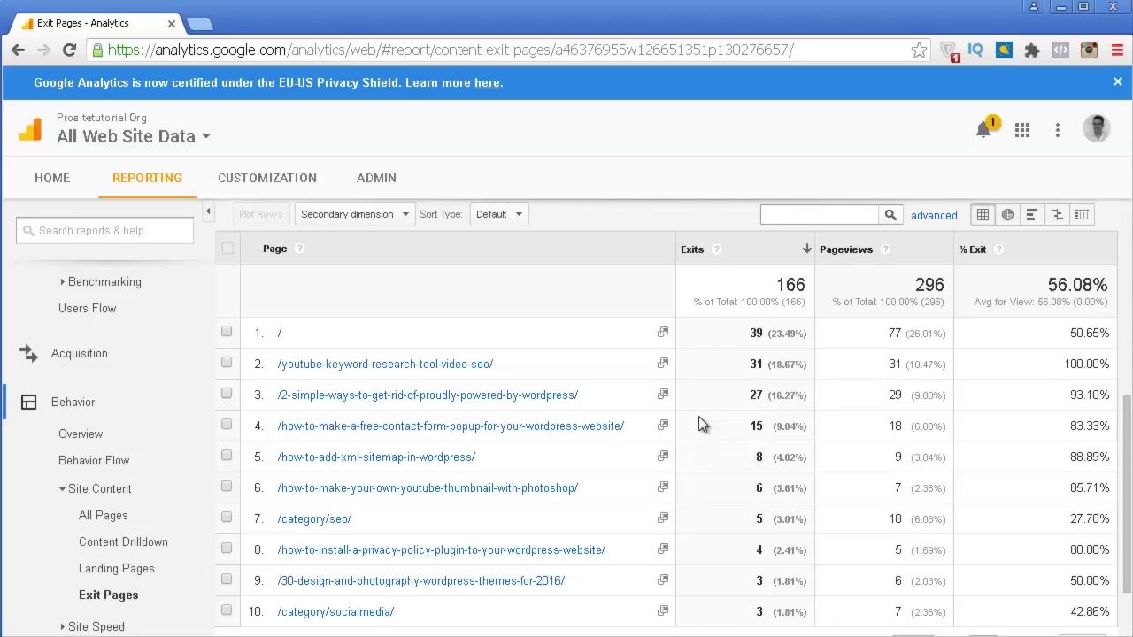
pyautogui.scroll(-1, 699, 420)
pyautogui.scroll(-1, 181, 562)
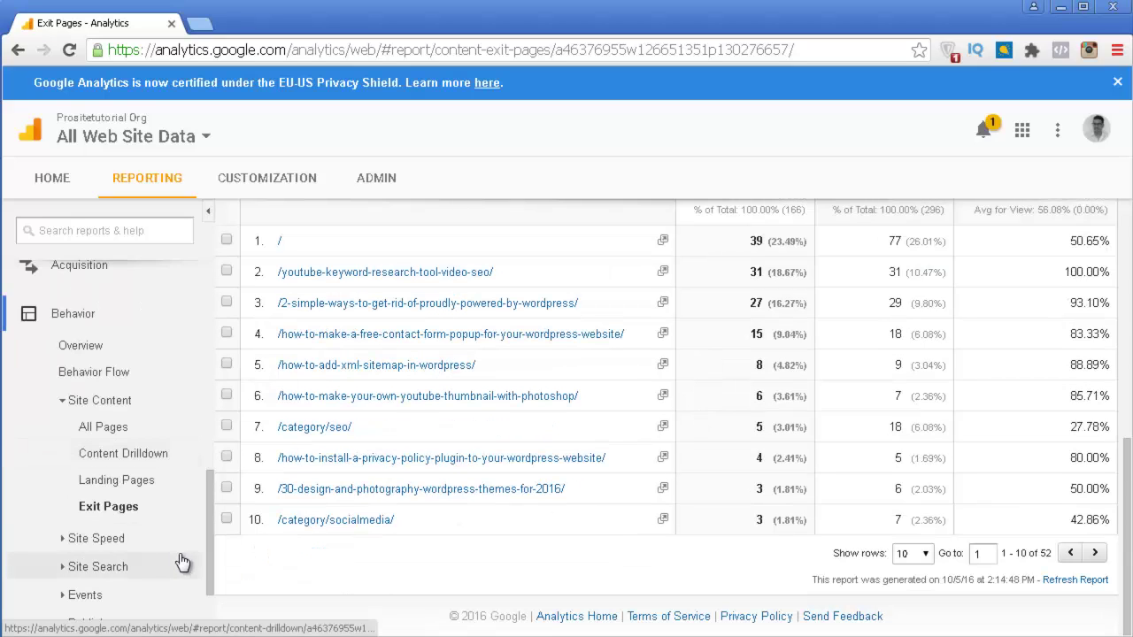
pyautogui.click(140, 541)
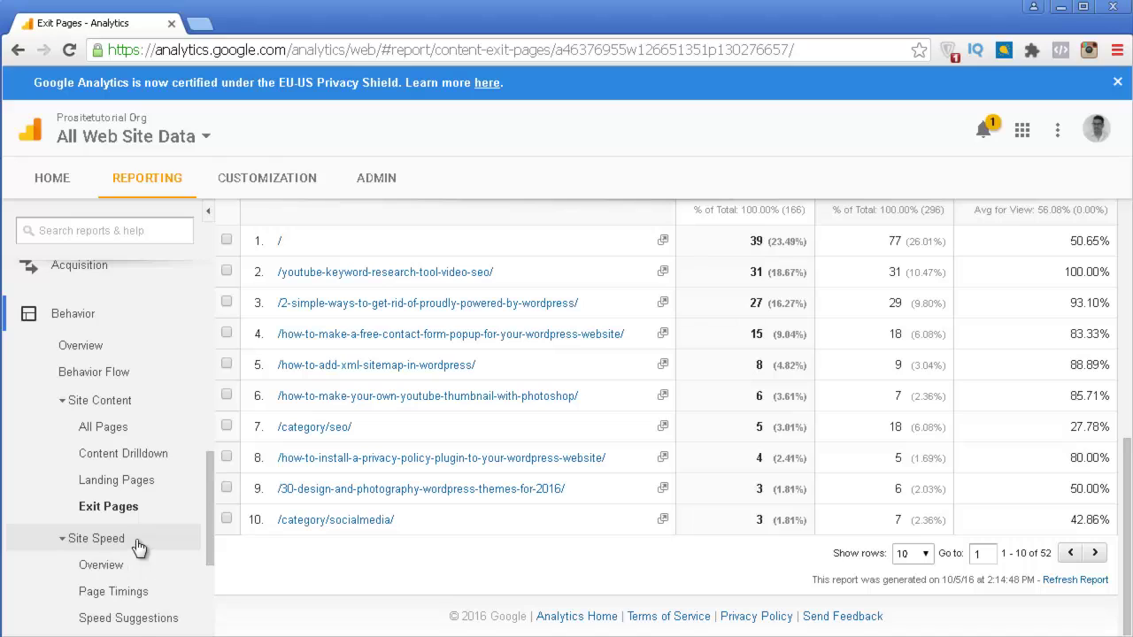
# Go from the Site Speed Overview to Speed Suggestions and scroll to the 52-page table.
pyautogui.click(87, 569)
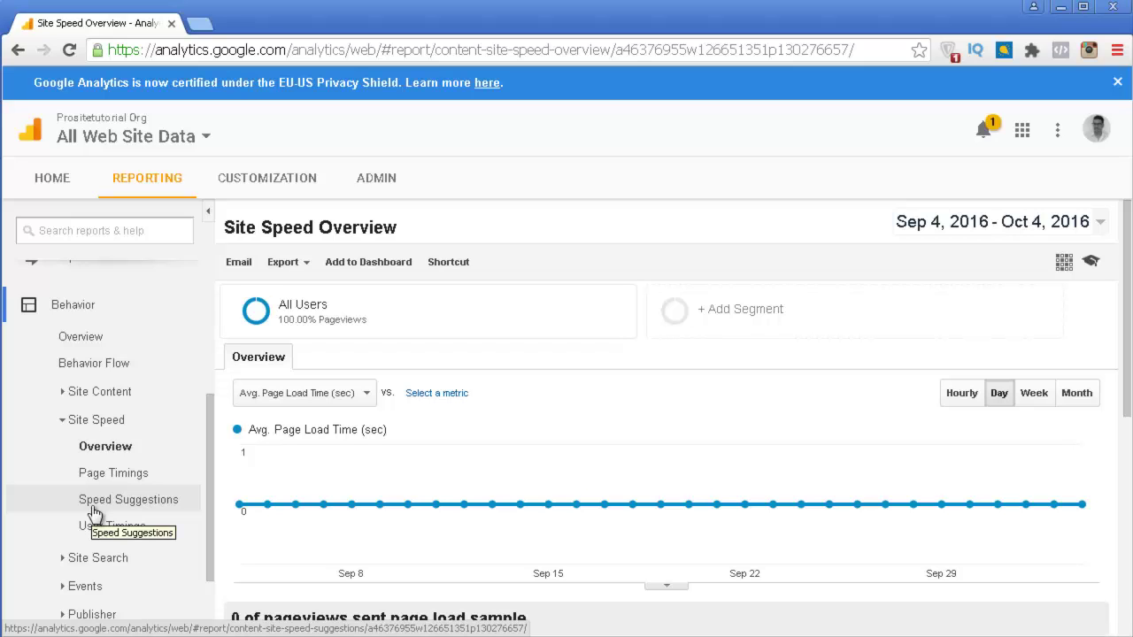
pyautogui.click(93, 507)
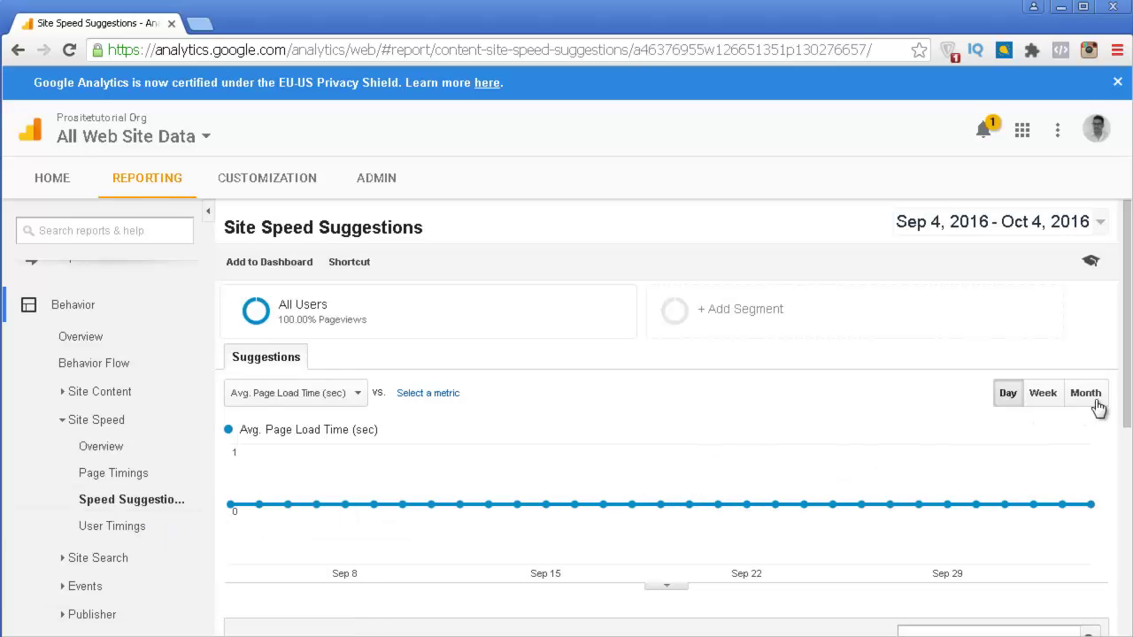
pyautogui.moveTo(1127, 387); pyautogui.dragTo(1127, 549)
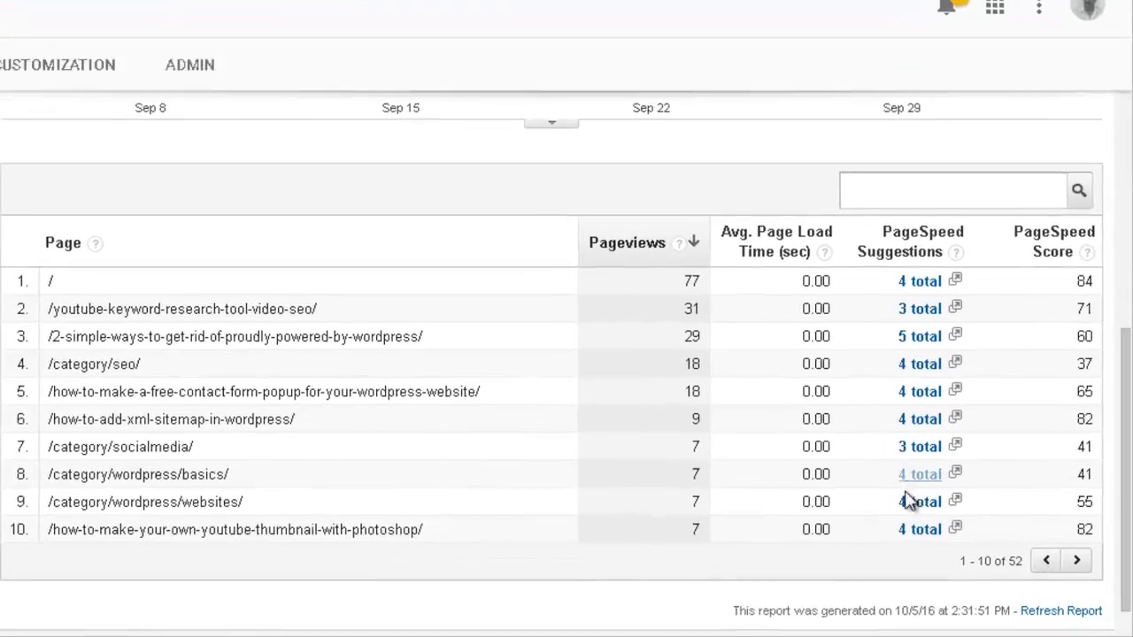
# Run PageSpeed Insights on the home page and enlarge its window to read the results.
pyautogui.click(919, 281)
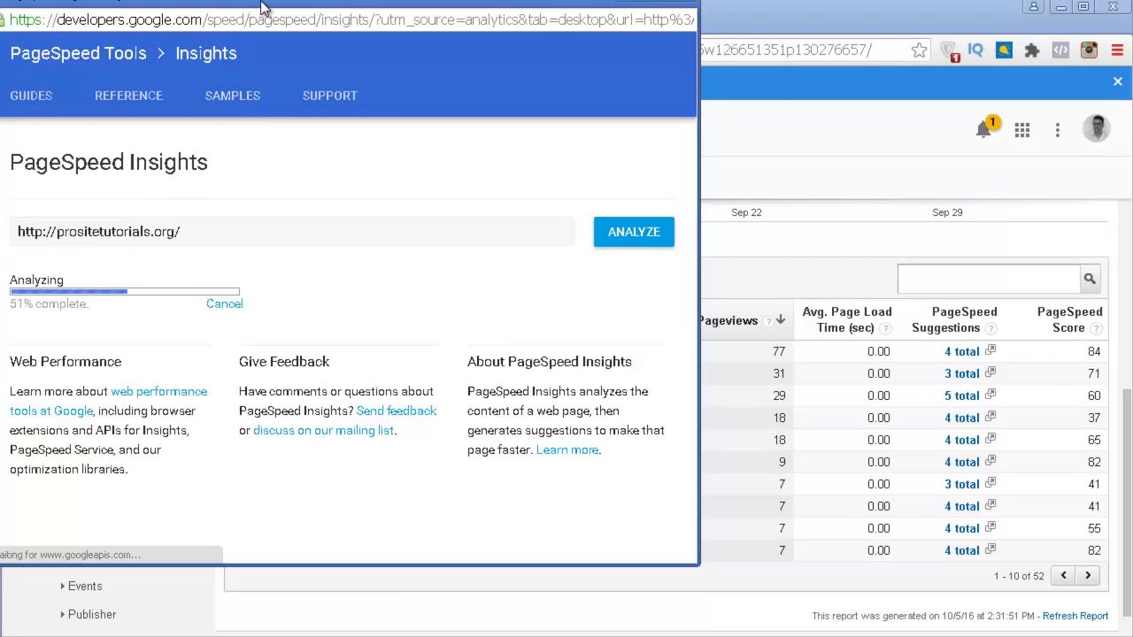
pyautogui.moveTo(262, 9); pyautogui.dragTo(457, 45)
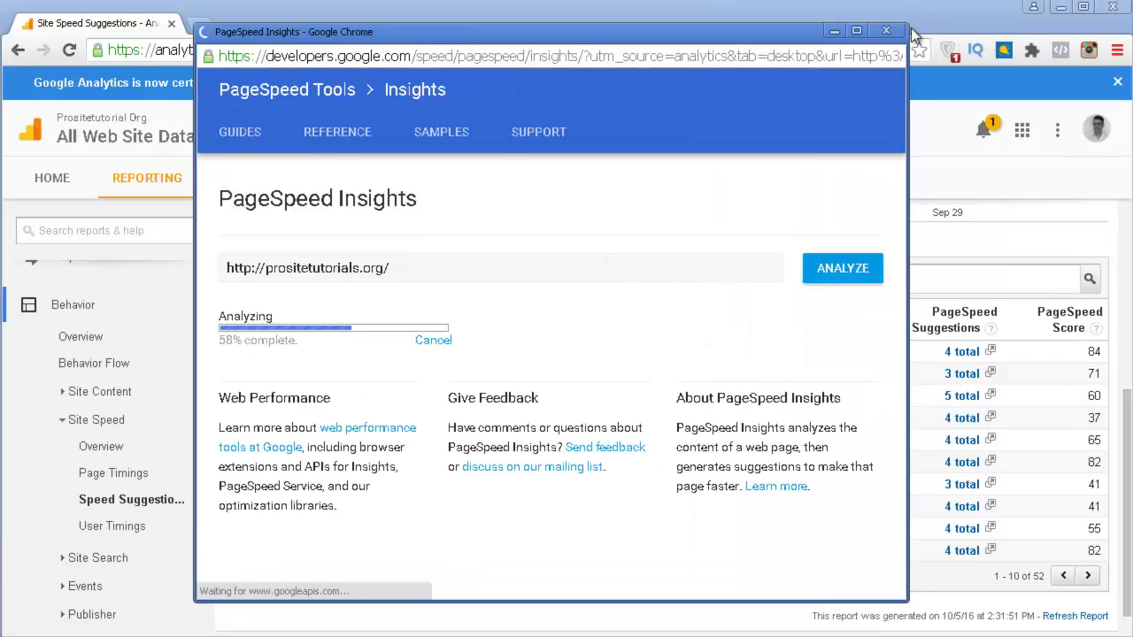
pyautogui.moveTo(904, 31); pyautogui.dragTo(918, 183)
pyautogui.moveTo(909, 271); pyautogui.dragTo(915, 357)
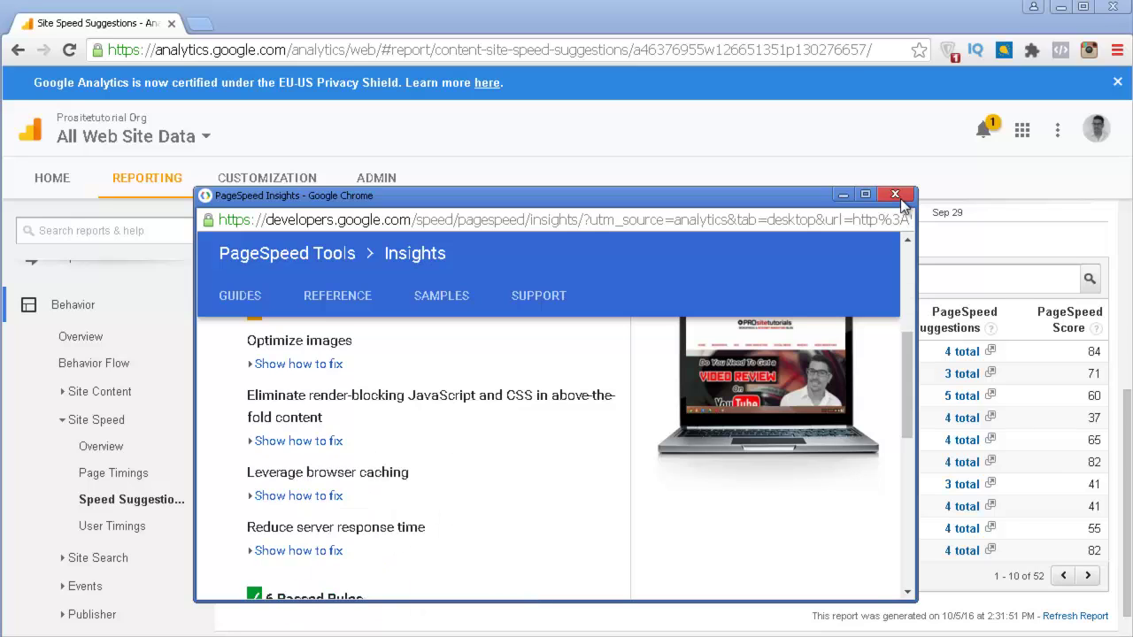
# Review the suggestions, such as optimizing images and leveraging browser caching, then close the PageSpeed window.
pyautogui.scroll(3, 501, 422)
pyautogui.scroll(-3, 431, 416)
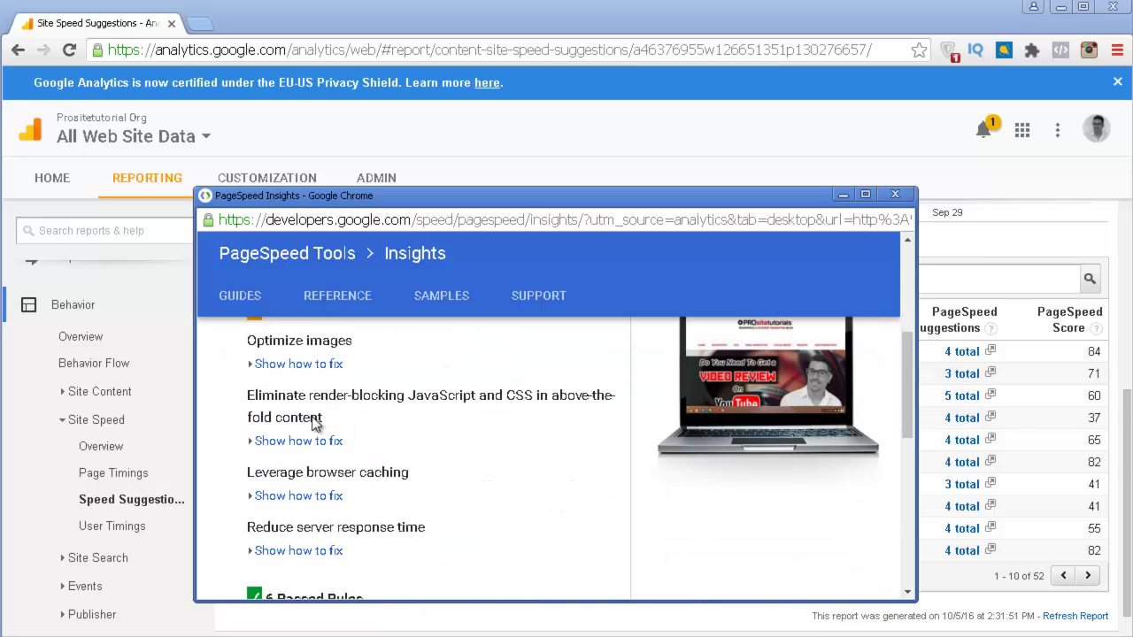
pyautogui.scroll(3, 314, 421)
pyautogui.scroll(-4, 317, 418)
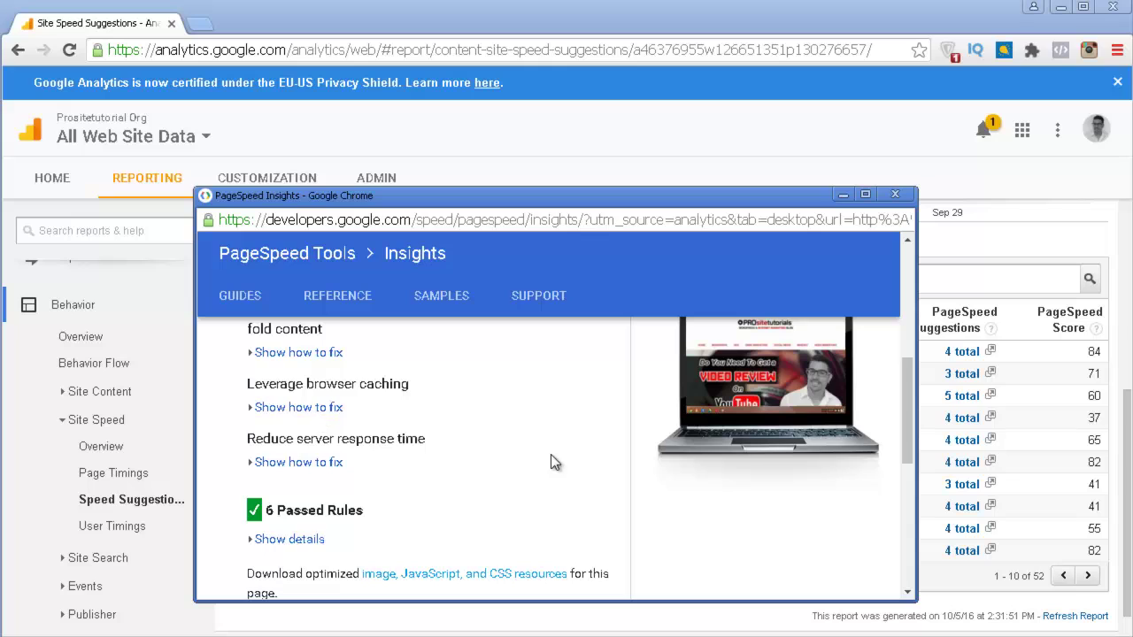
pyautogui.scroll(-2, 550, 454)
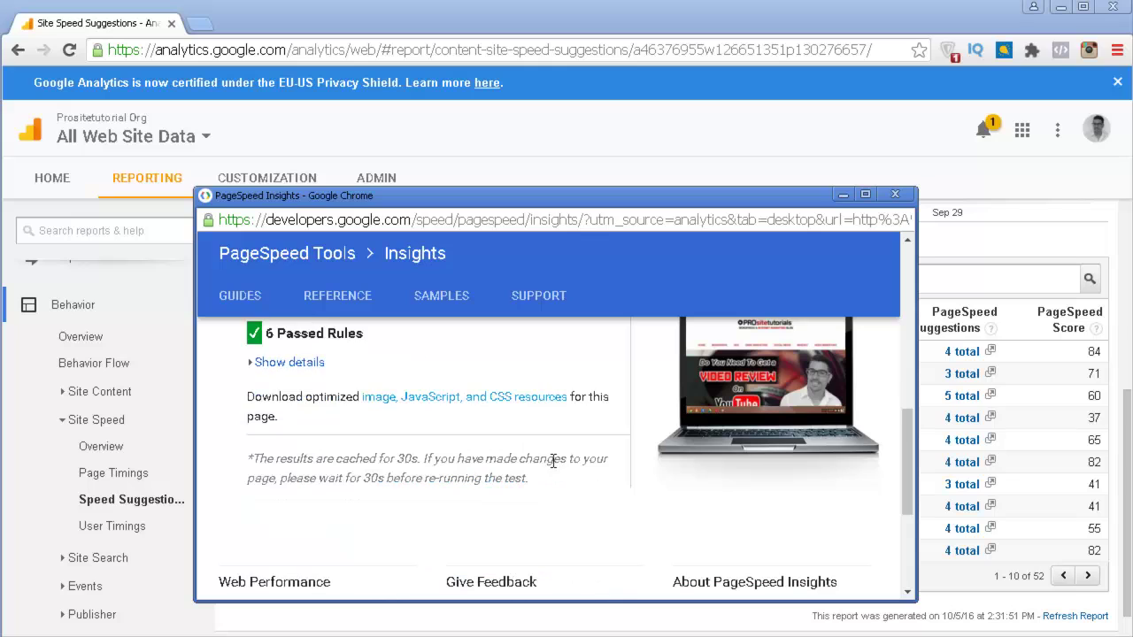
pyautogui.click(893, 194)
# Show the Site Search Overview report, where 1.81% of visits used site search.
pyautogui.click(78, 558)
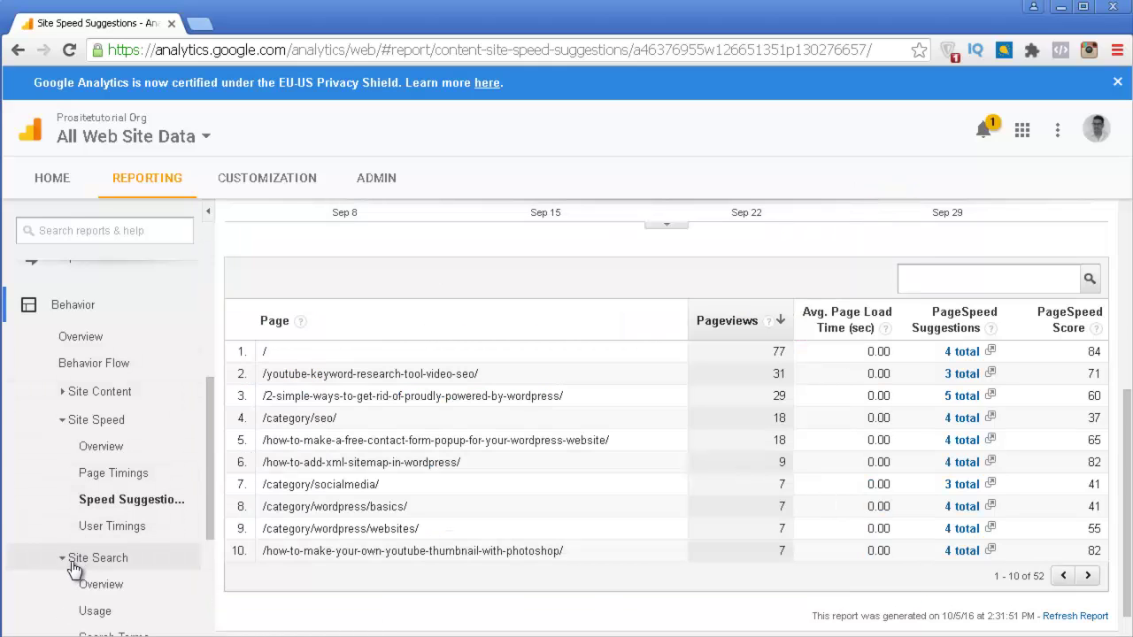
pyautogui.scroll(-1, 79, 566)
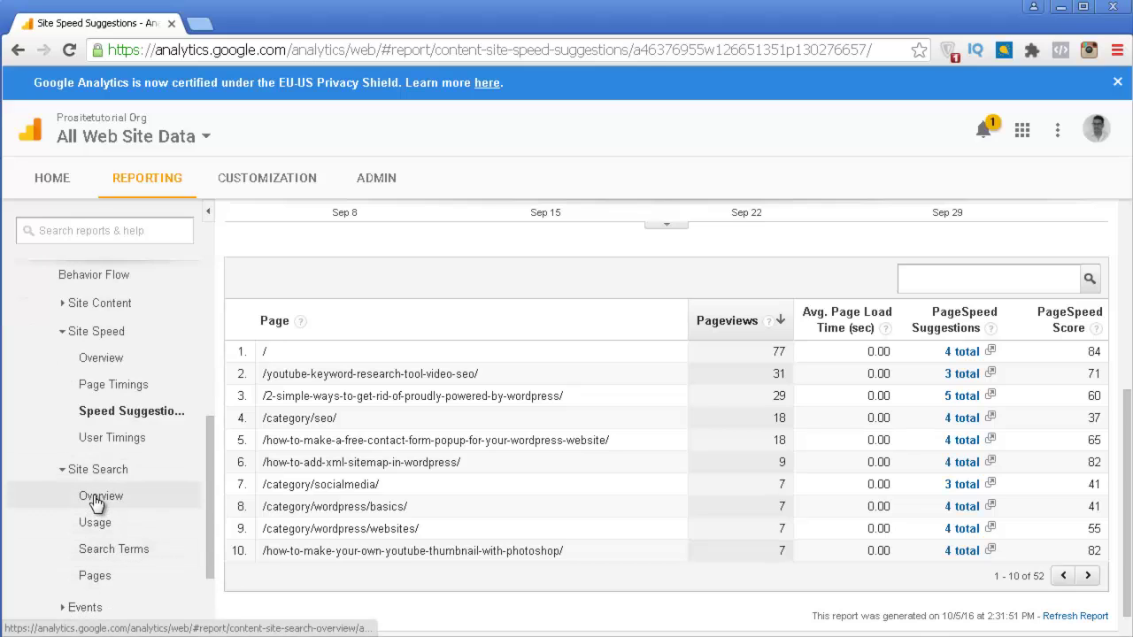
pyautogui.click(96, 498)
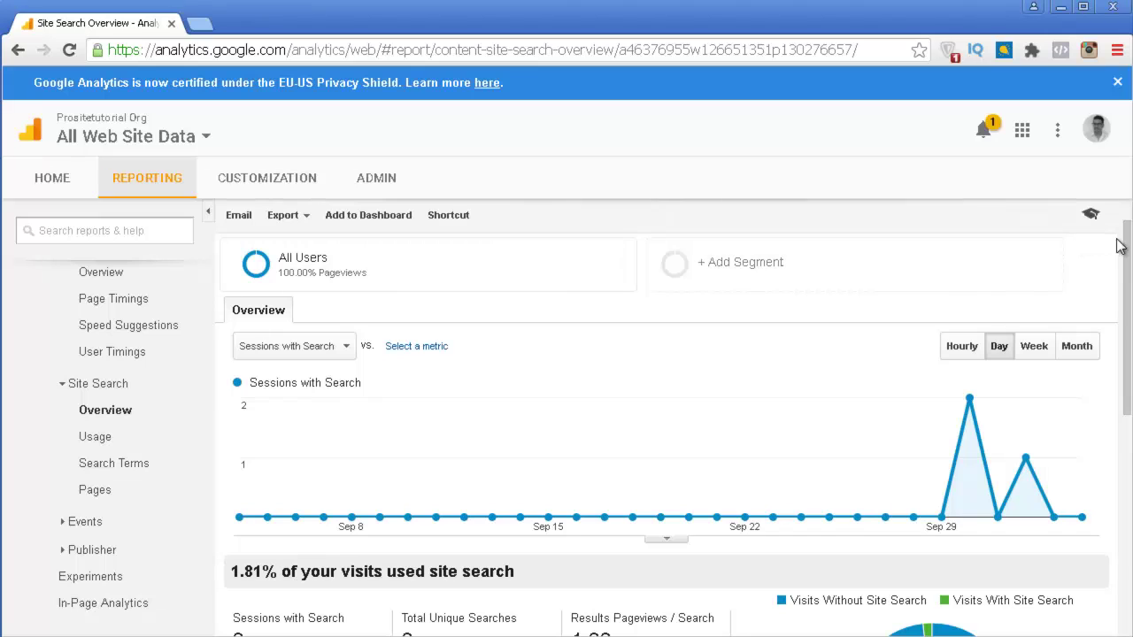
# Scroll the sidebar down to the Conversions > Goals reports.
pyautogui.moveTo(1128, 246); pyautogui.dragTo(1122, 474)
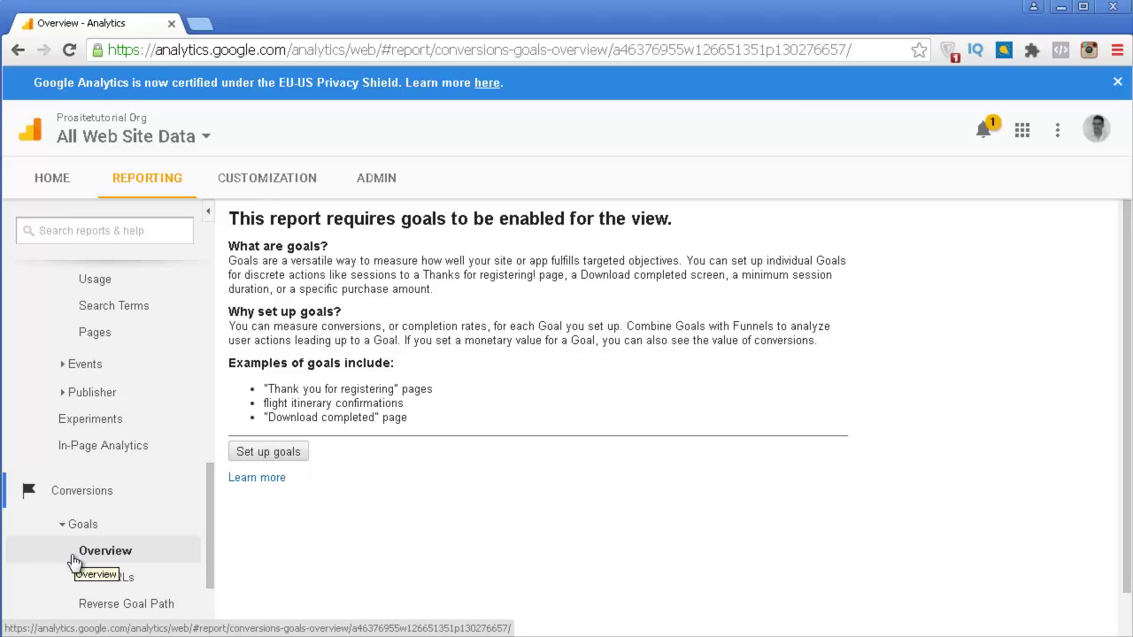
pyautogui.scroll(-1, 84, 566)
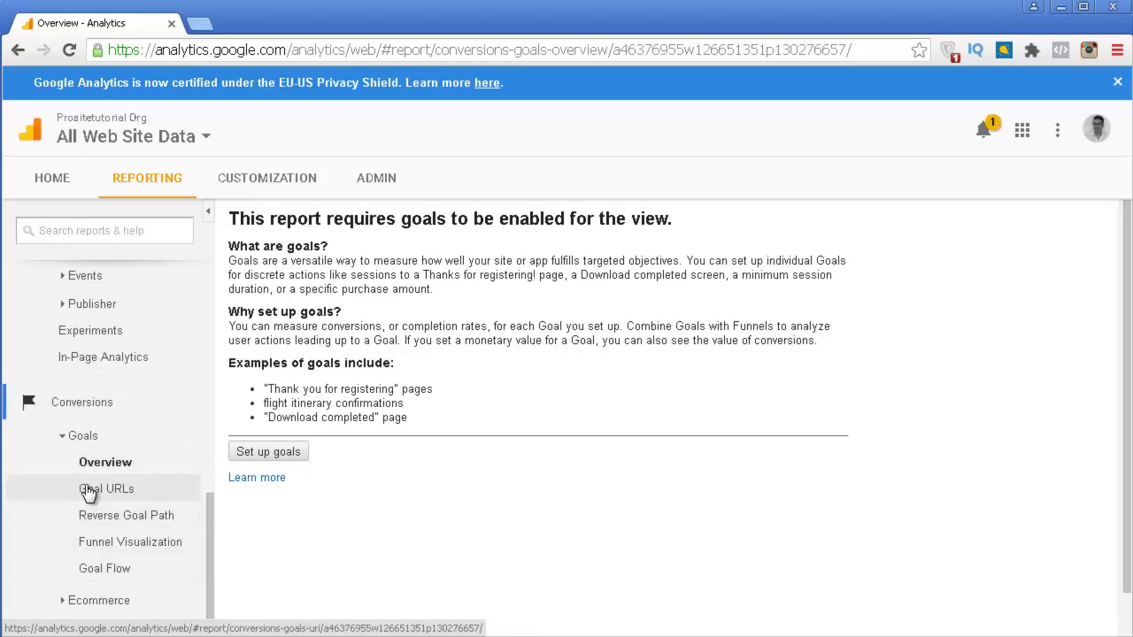